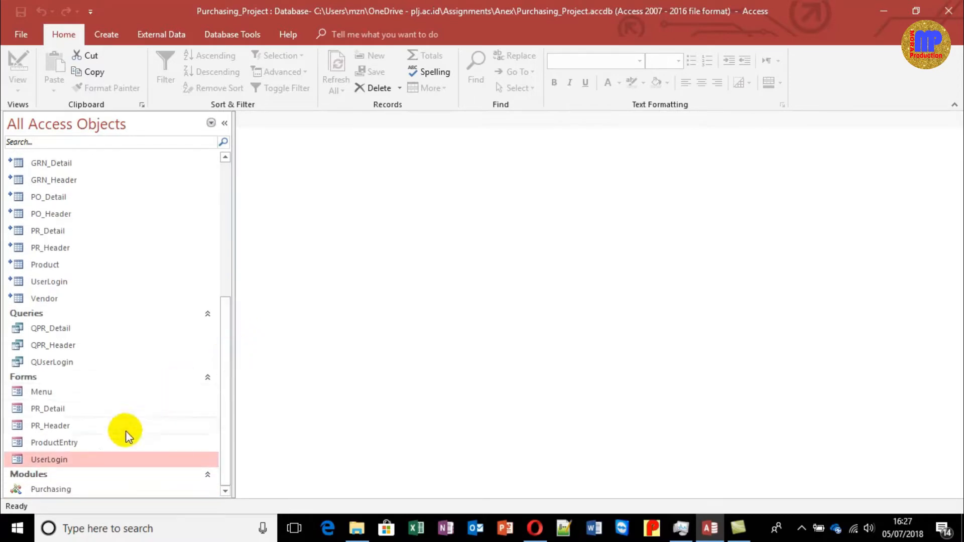
Step: Open the UserLogin form in Design View and bring up the OK button's On Click event procedure
right_click(63, 460)
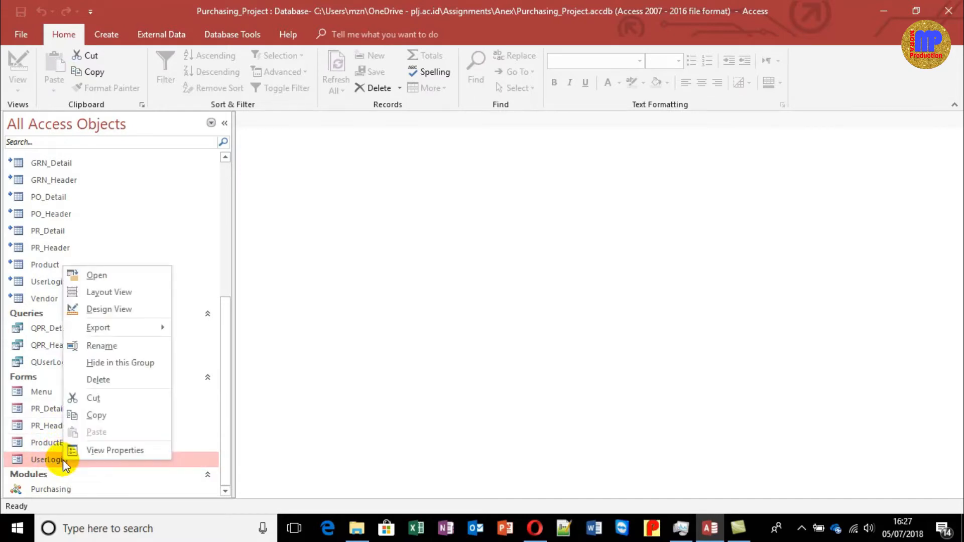
left_click(100, 310)
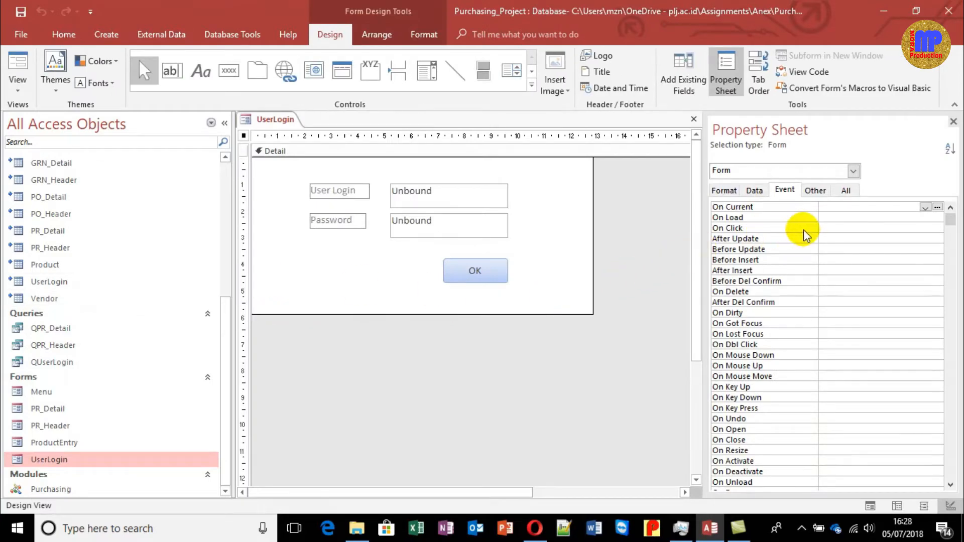
left_click(485, 271)
left_click(754, 189)
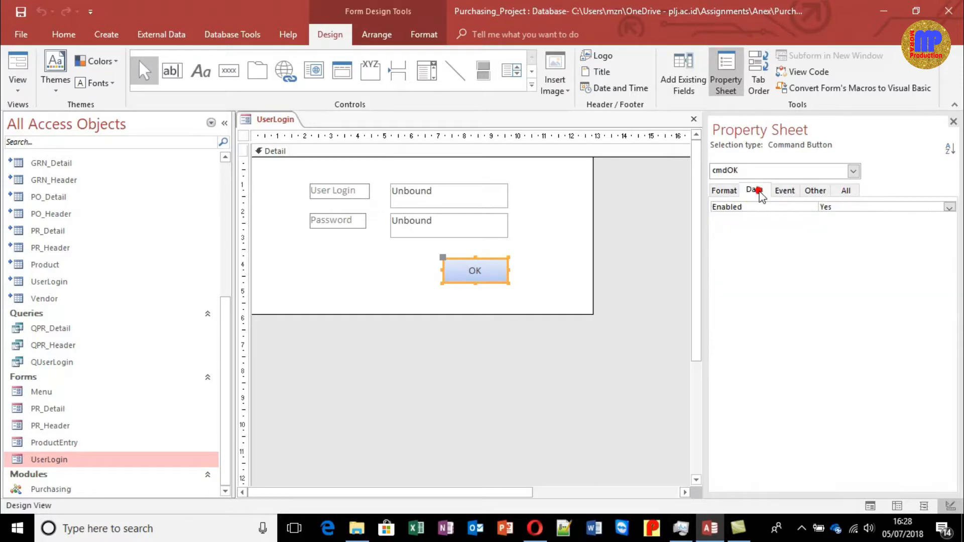
left_click(785, 190)
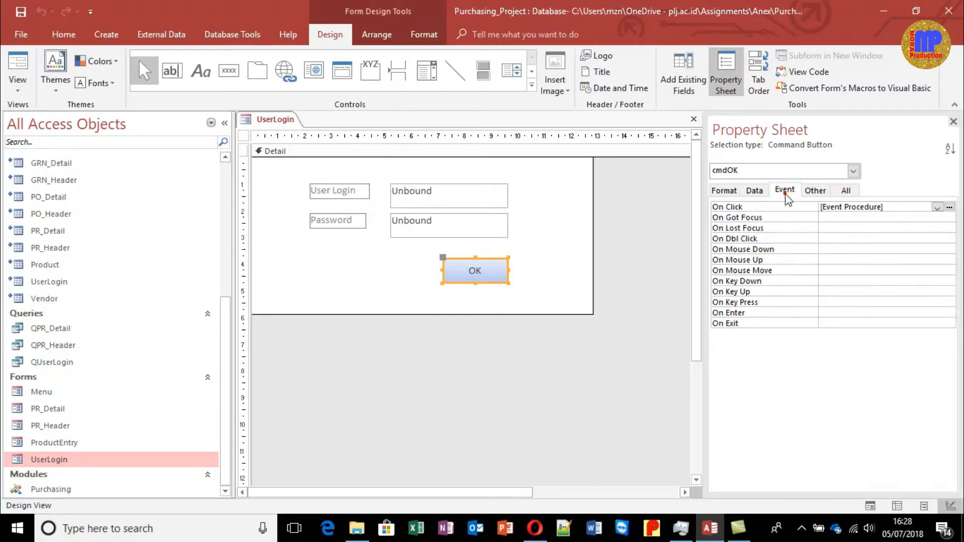
left_click(948, 205)
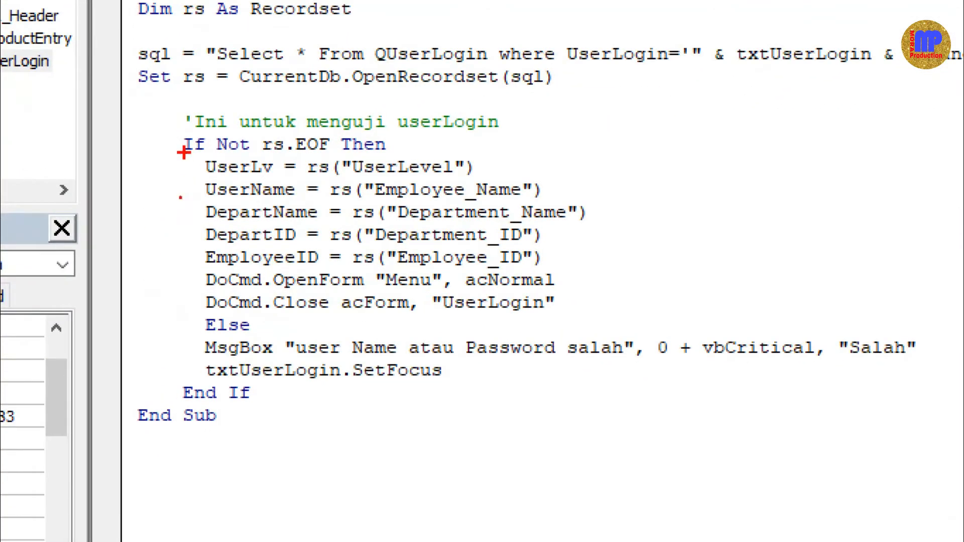
Step: Examine the If Not rs.EOF block and its variable assignments in the cmdOK_Click code, and return to the form design
left_click_drag(184, 154, 223, 197)
key("Escape")
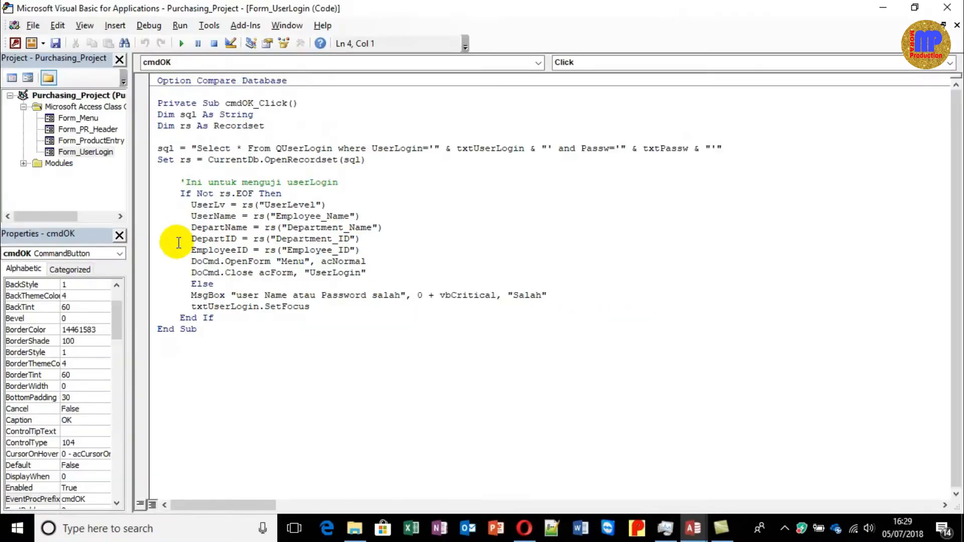
key("ctrl+1")
left_click(176, 247)
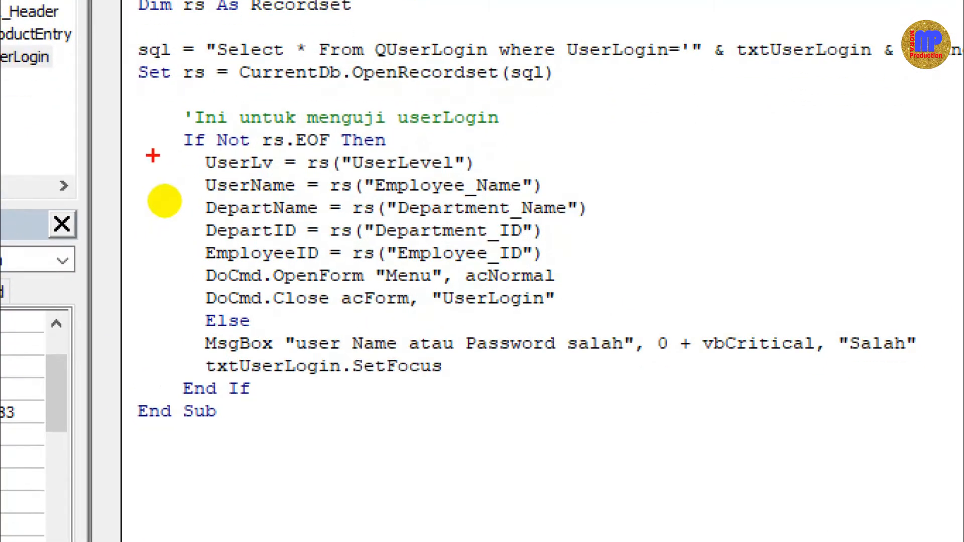
mouse_move(152, 155)
left_mouse_down()
mouse_move(332, 191)
mouse_move(364, 257)
mouse_move(391, 285)
mouse_move(537, 258)
mouse_move(599, 277)
mouse_move(621, 267)
left_mouse_up()
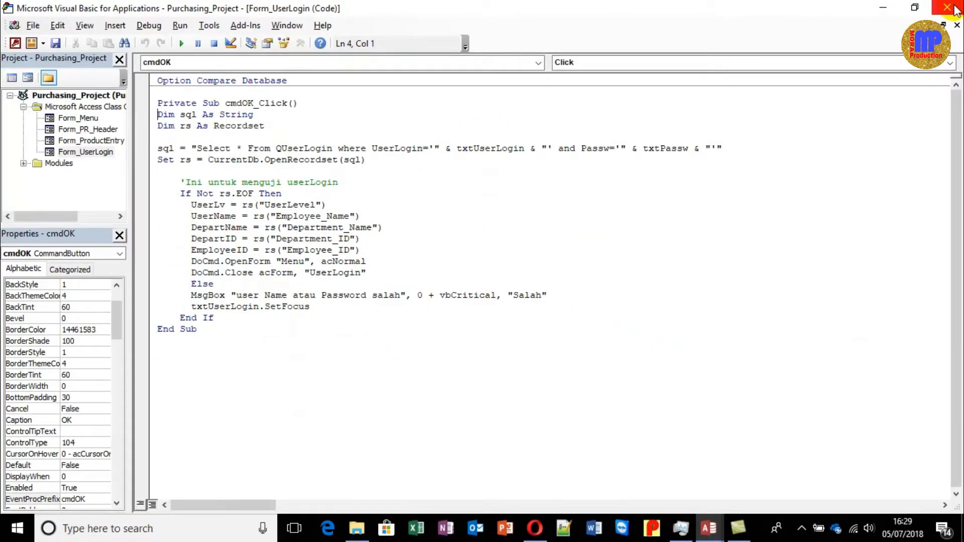
key("alt+Tab")
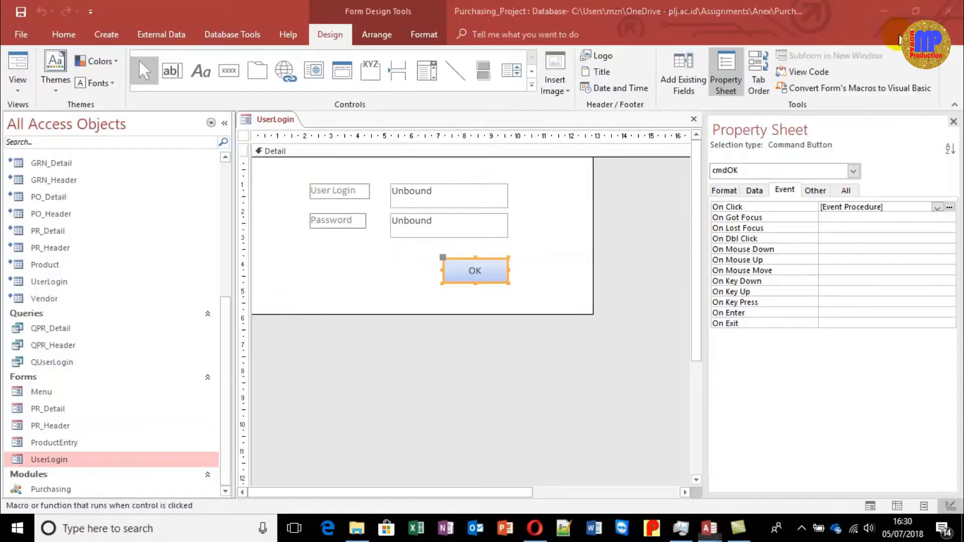
Step: Open the Purchasing module, review its public variable declarations, and close the code editor
left_click(53, 490)
double_click(55, 490)
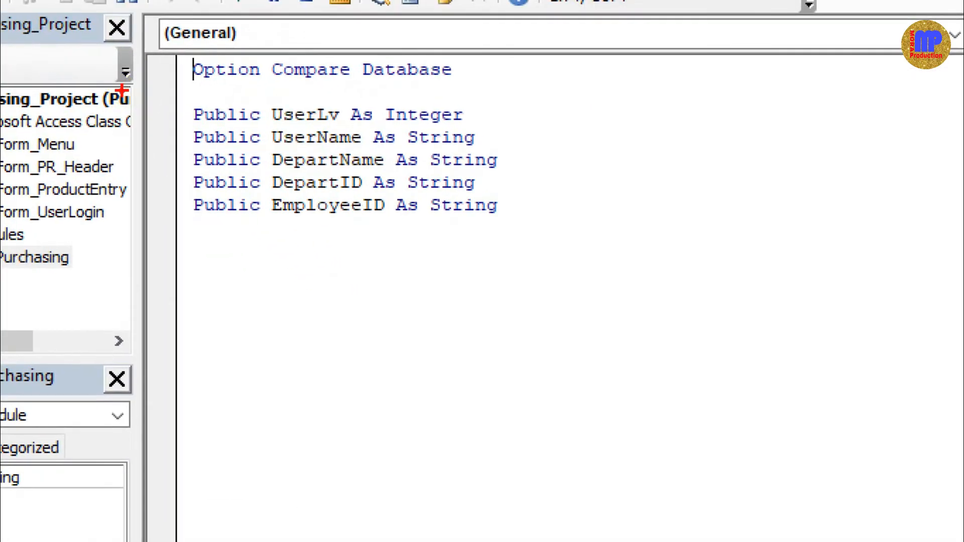
mouse_move(181, 90)
left_mouse_down()
mouse_move(209, 233)
mouse_move(333, 302)
mouse_move(567, 221)
mouse_move(311, 83)
mouse_move(181, 94)
left_mouse_up()
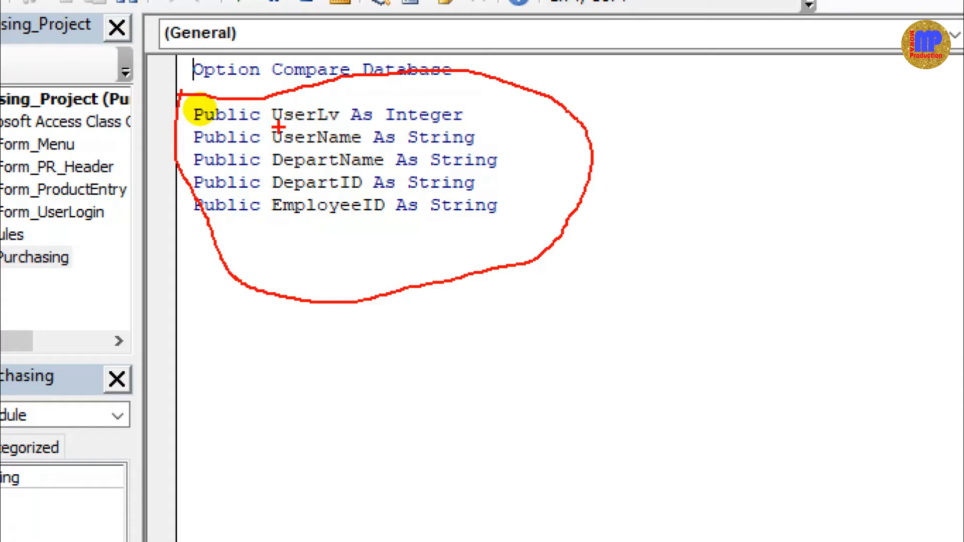
key("Escape")
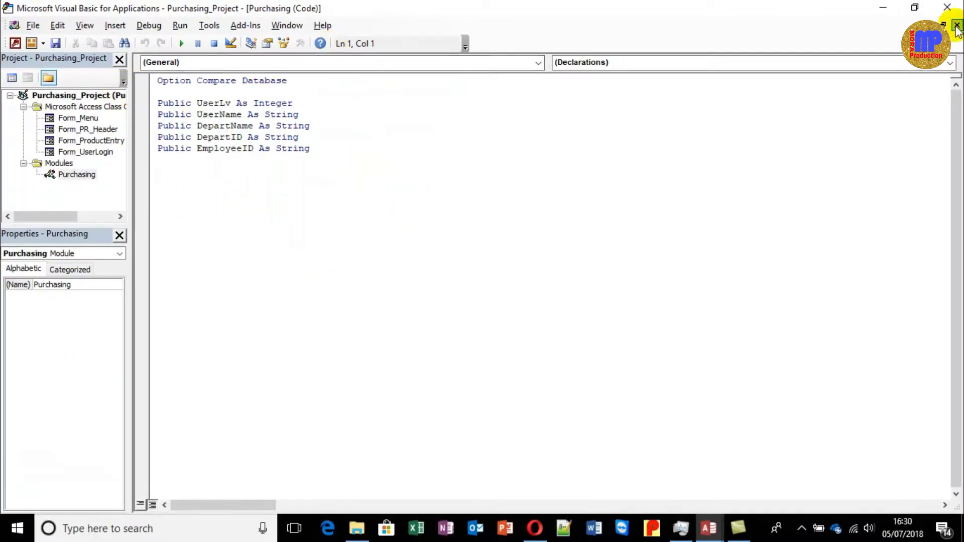
left_click(951, 7)
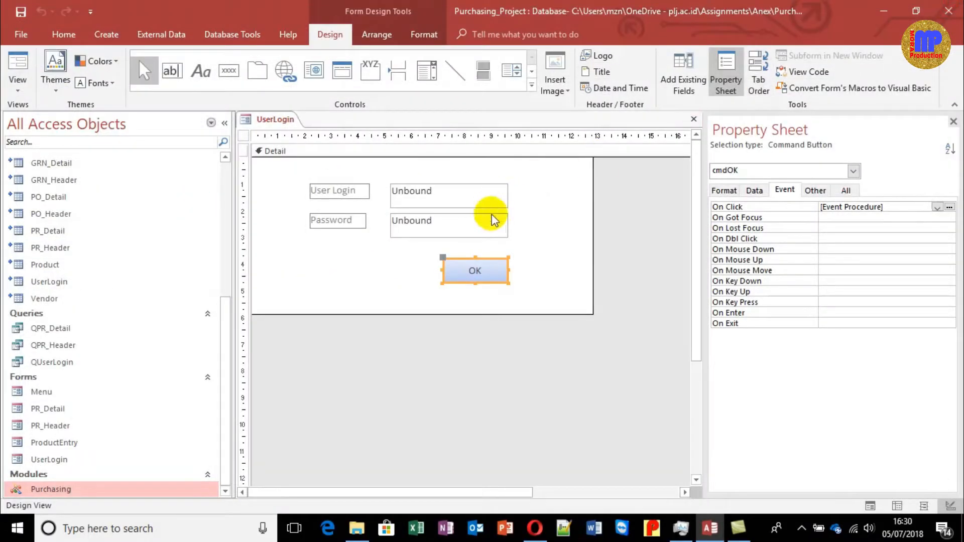
Step: Recheck the OK button's On Click code, and close the UserLogin form without saving its design changes
left_click(949, 208)
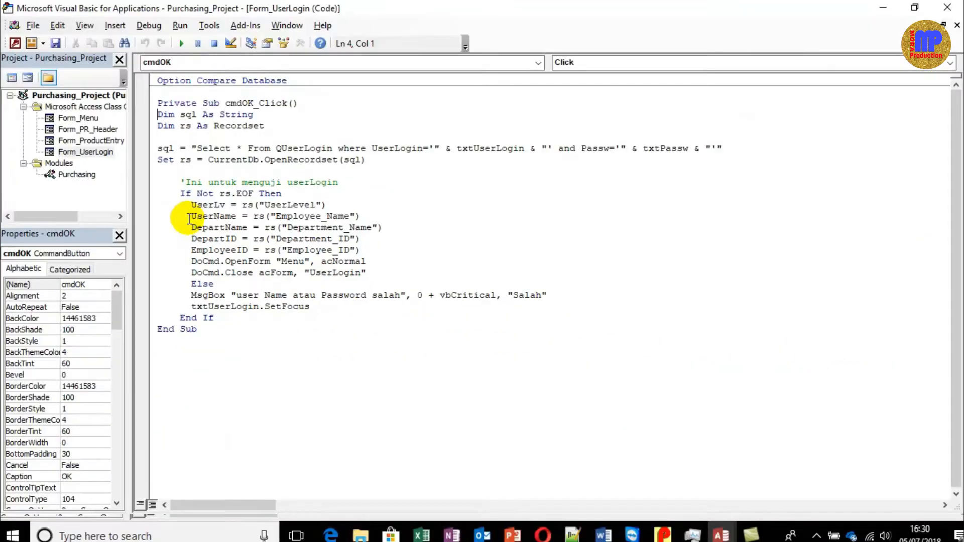
left_click(947, 9)
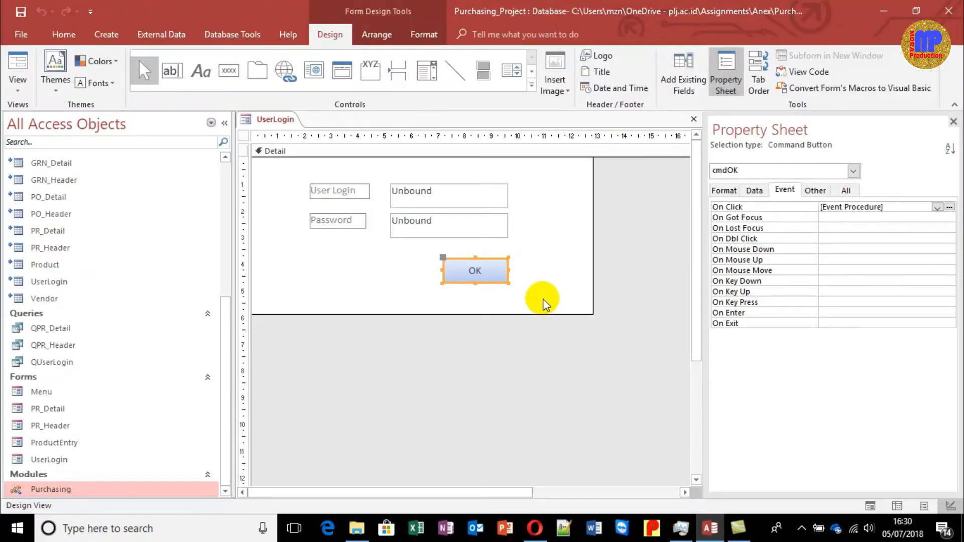
key("ctrl+w")
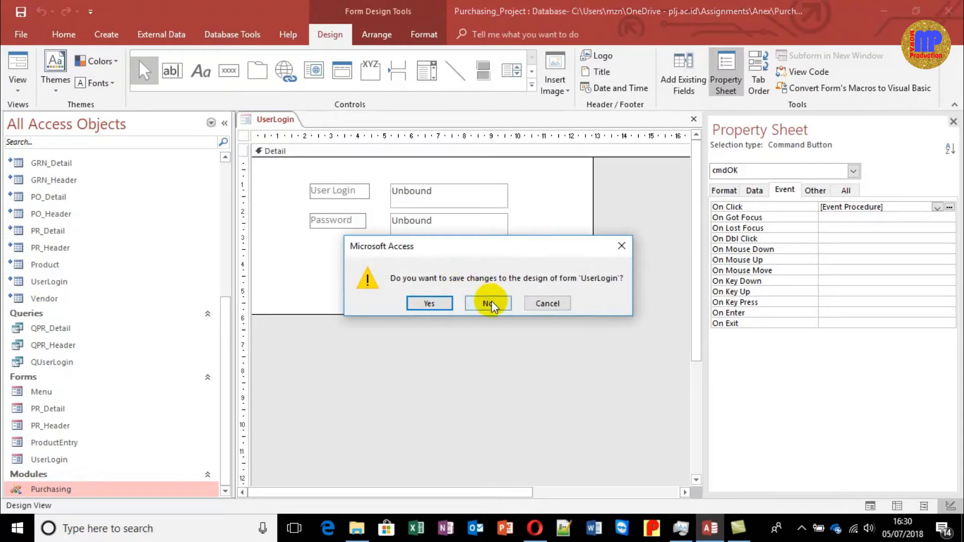
left_click(488, 304)
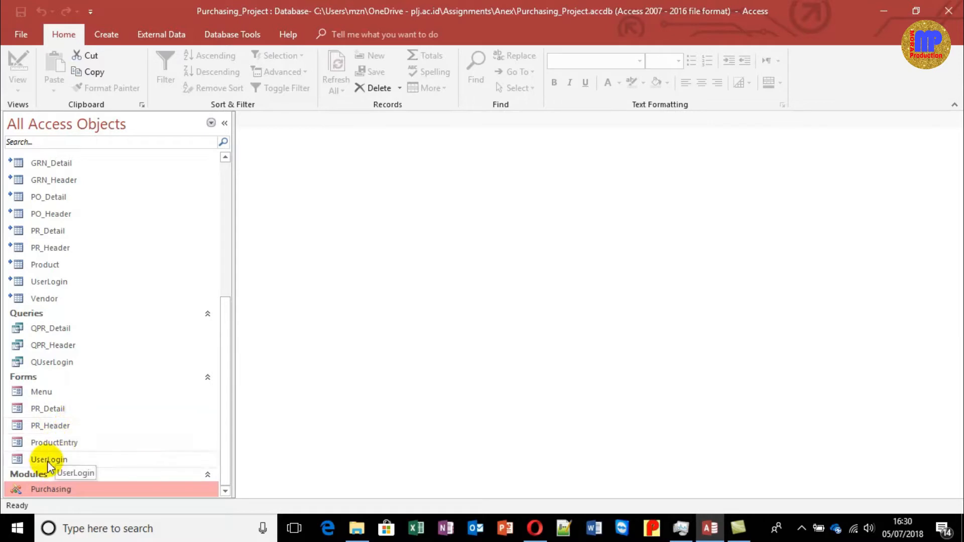
Step: Open the Menu form in Design View, review the Permohoan button's On Click code, and close the code editor
right_click(42, 392)
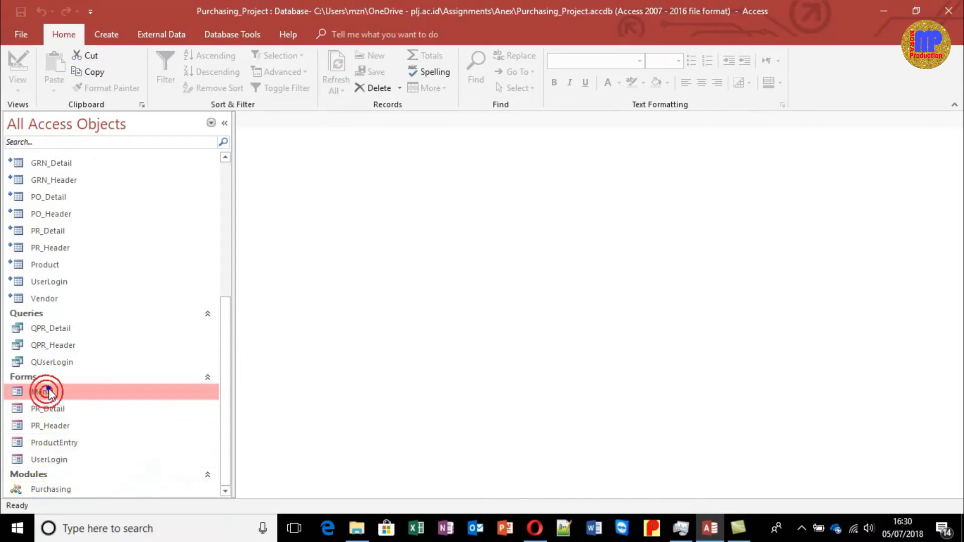
left_click(101, 237)
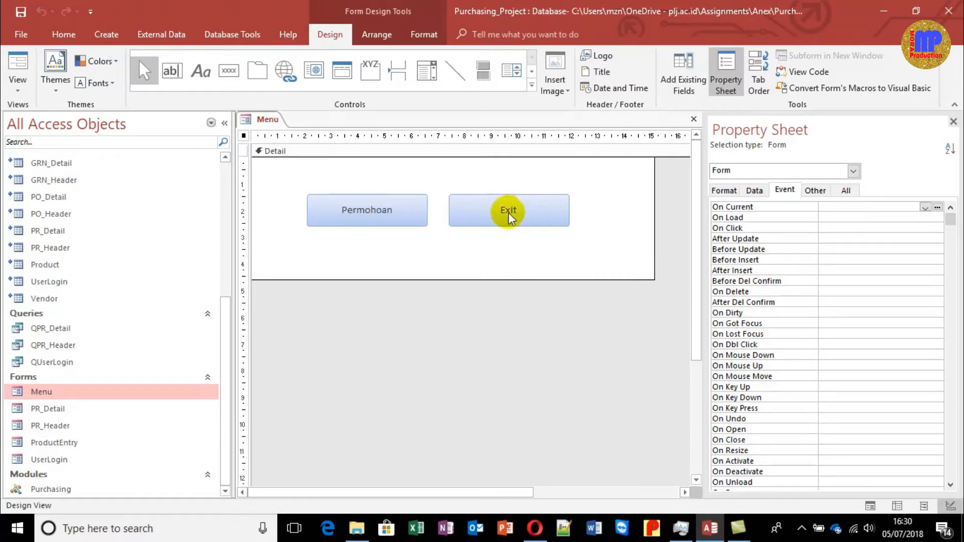
left_click(411, 197)
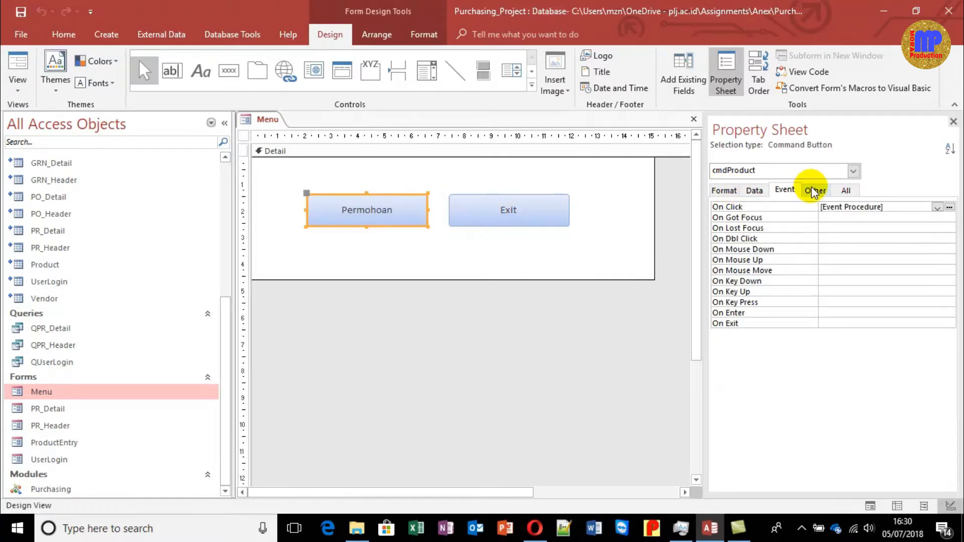
left_click(950, 207)
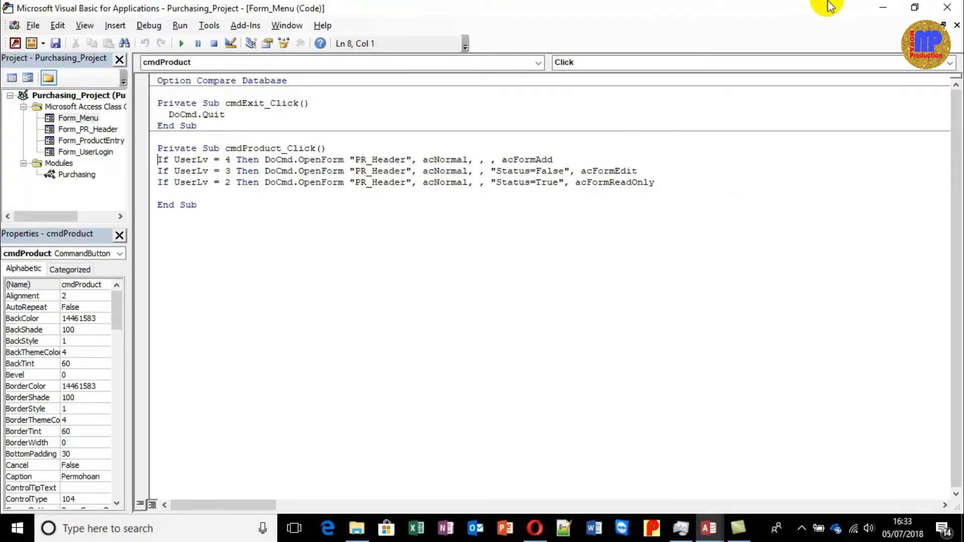
left_click(950, 14)
left_click(548, 370)
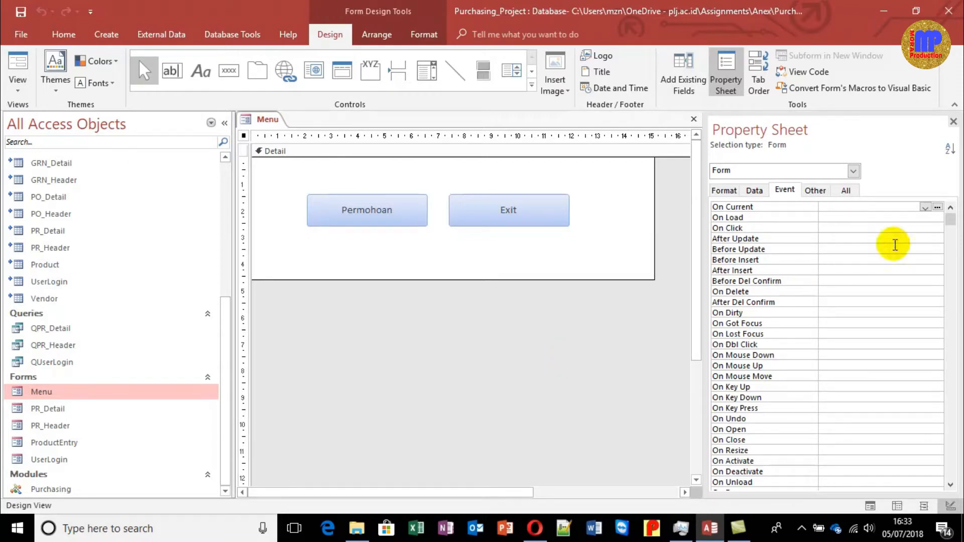
Step: Hide the form's property sheet and close the Menu form, saving its design changes
left_click(953, 121)
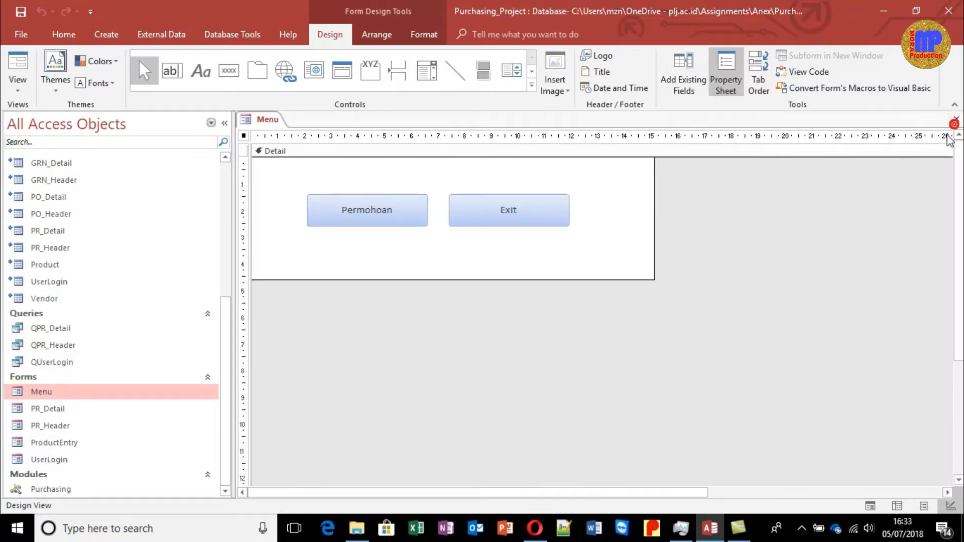
key("ctrl+w")
left_click(430, 303)
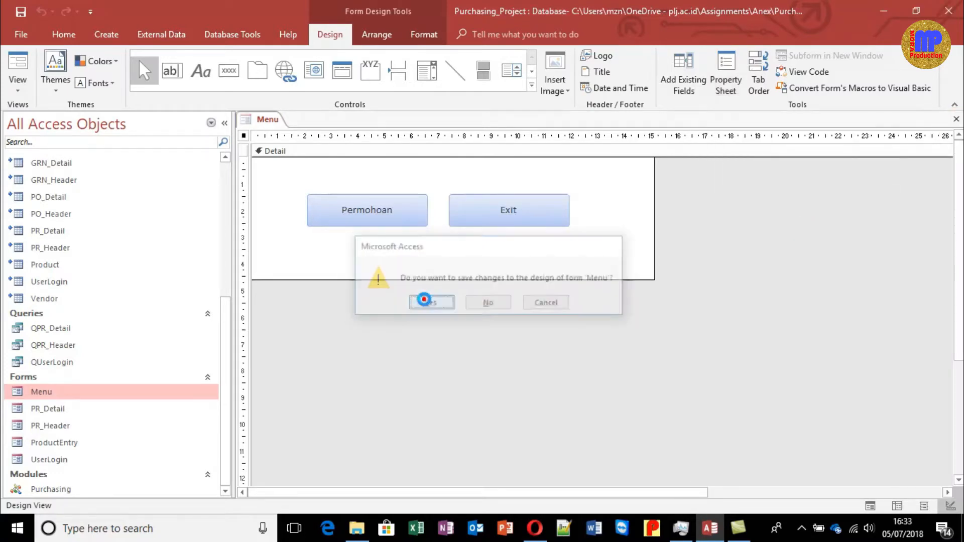
Step: Open the PR_Header table in Datasheet View and narrow its PR_Number column
left_click(54, 246)
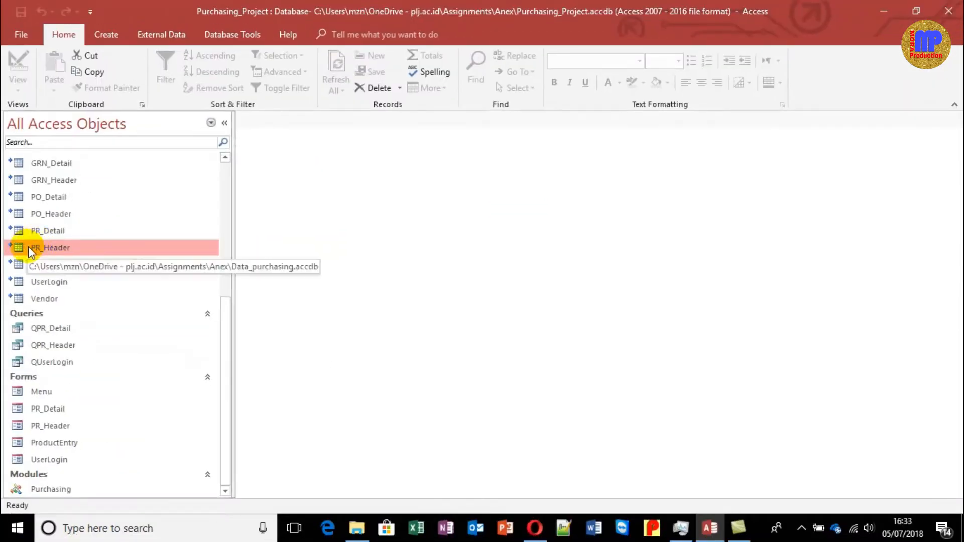
double_click(30, 247)
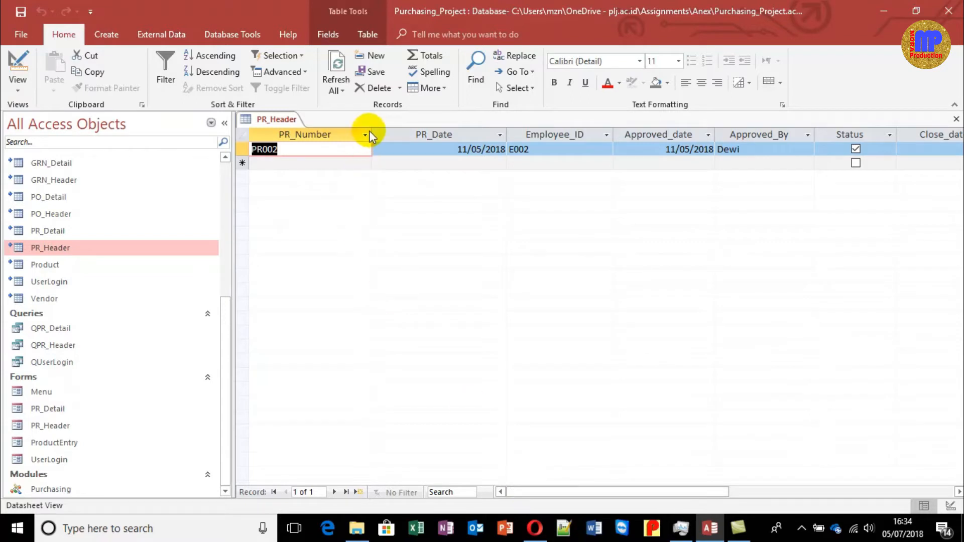
left_click_drag(374, 132, 337, 134)
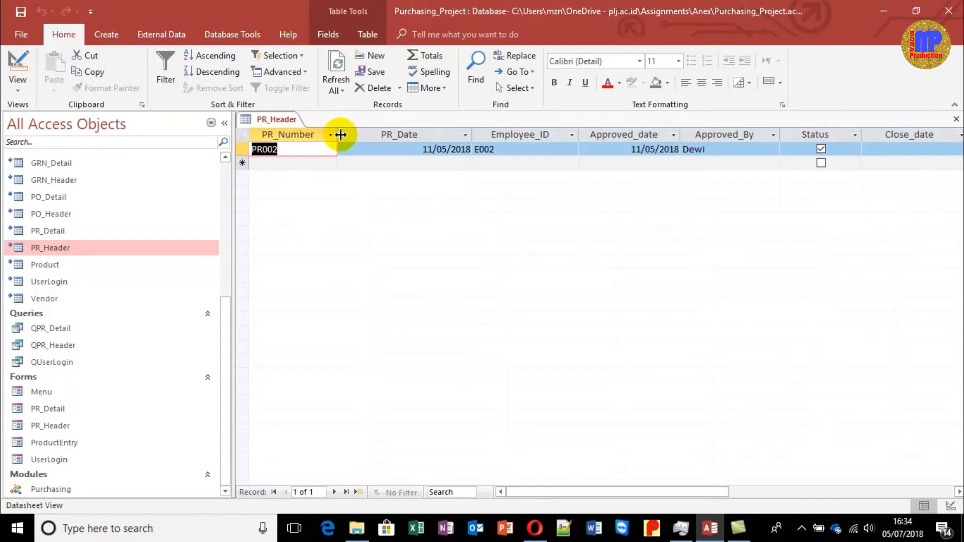
Step: Examine the Employee_ID, Approved_date and Approved_By fields of record PR002 in the PR_Header table
left_click(557, 149)
left_click(616, 149)
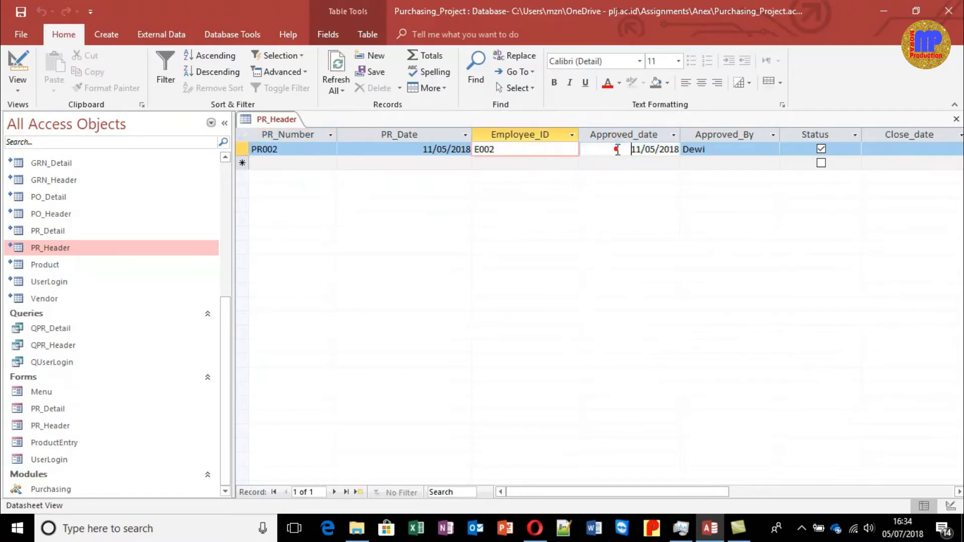
left_click(738, 148)
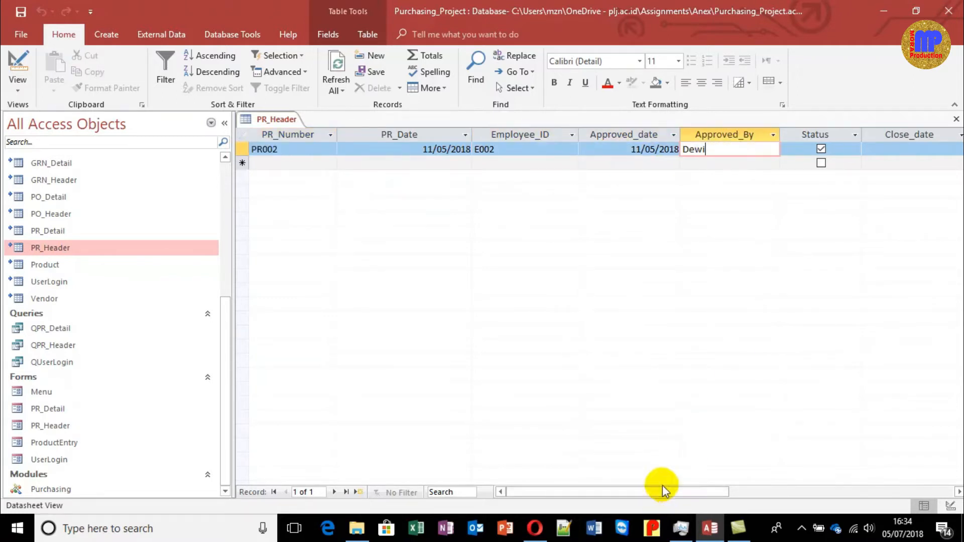
left_click_drag(683, 491, 615, 500)
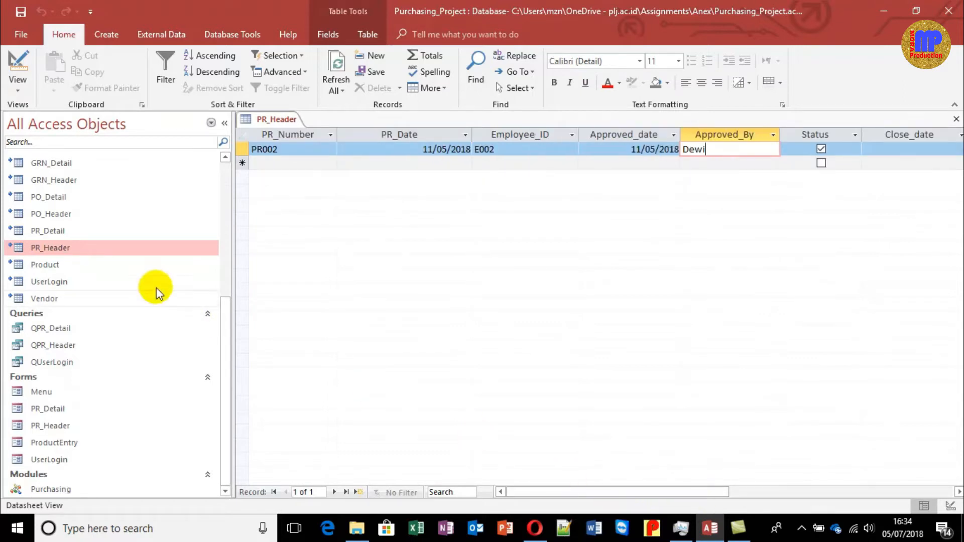
Step: View the PR_Detail table and close it, and inspect the Employee_ID and Close_date fields of the PR_Header record
double_click(50, 231)
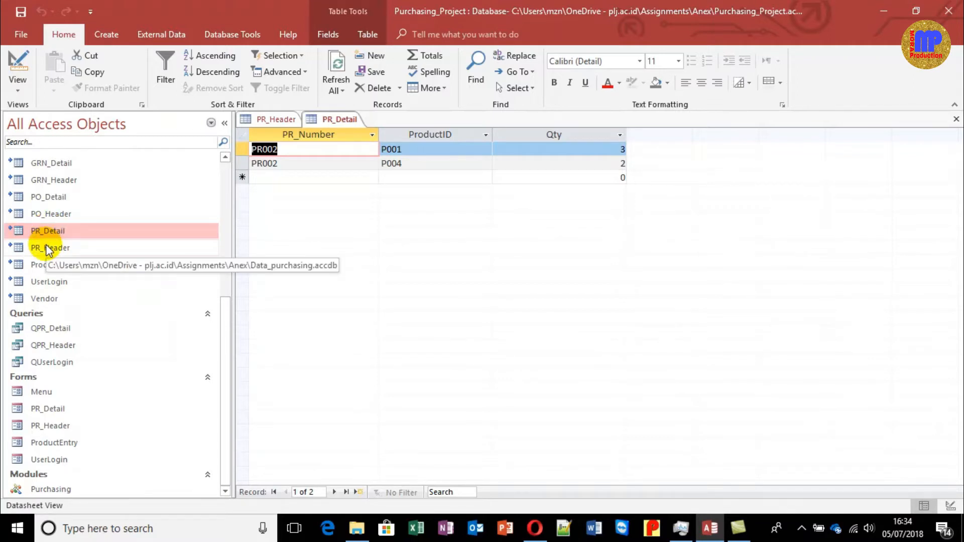
key("ctrl+w")
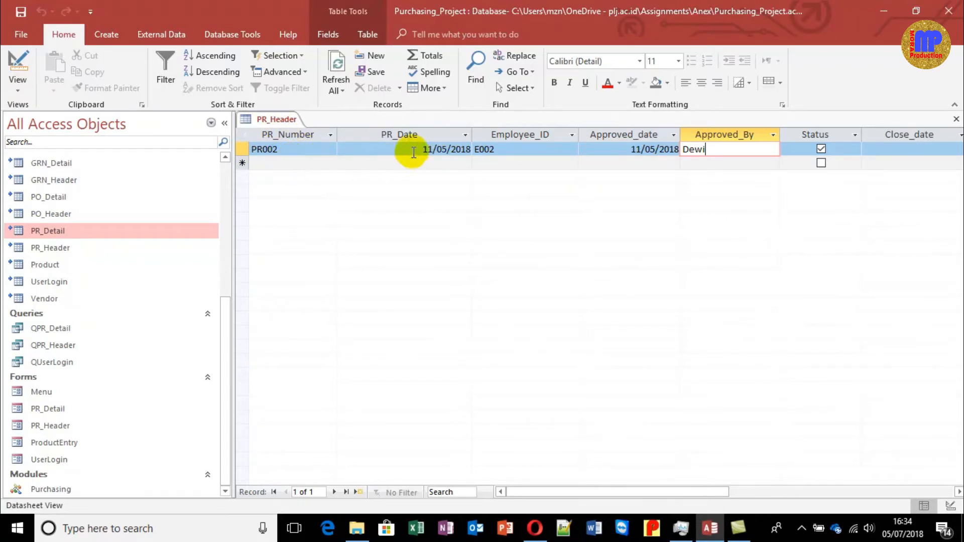
left_click(529, 149)
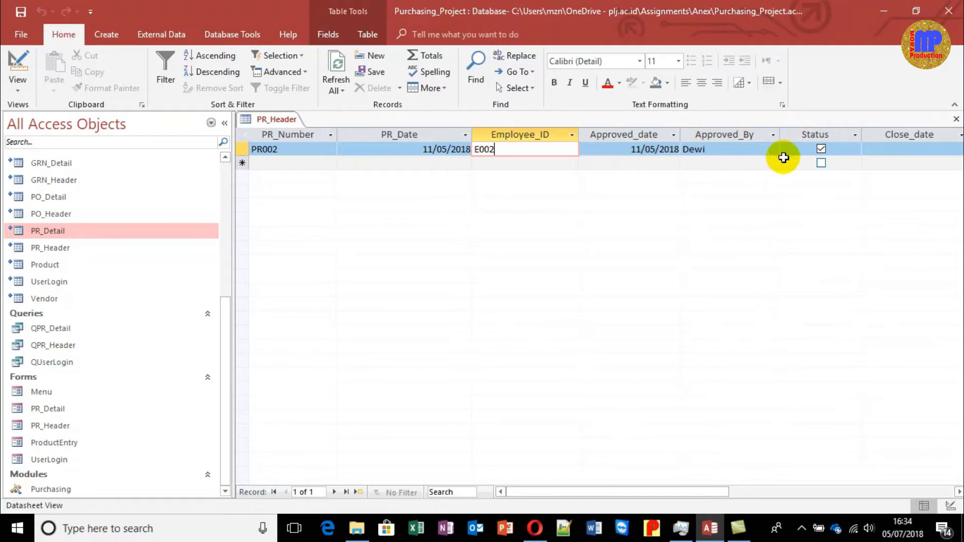
left_click_drag(620, 492, 656, 492)
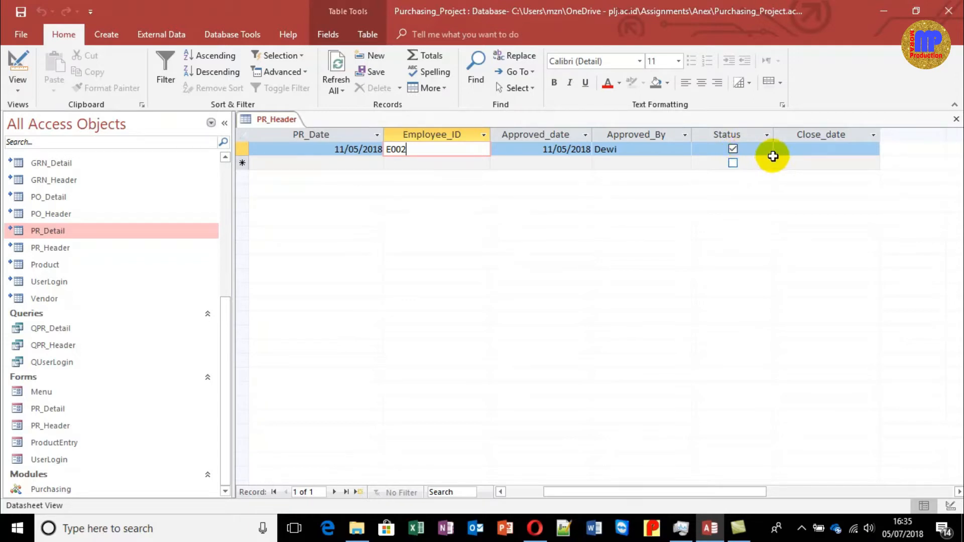
left_click(787, 151)
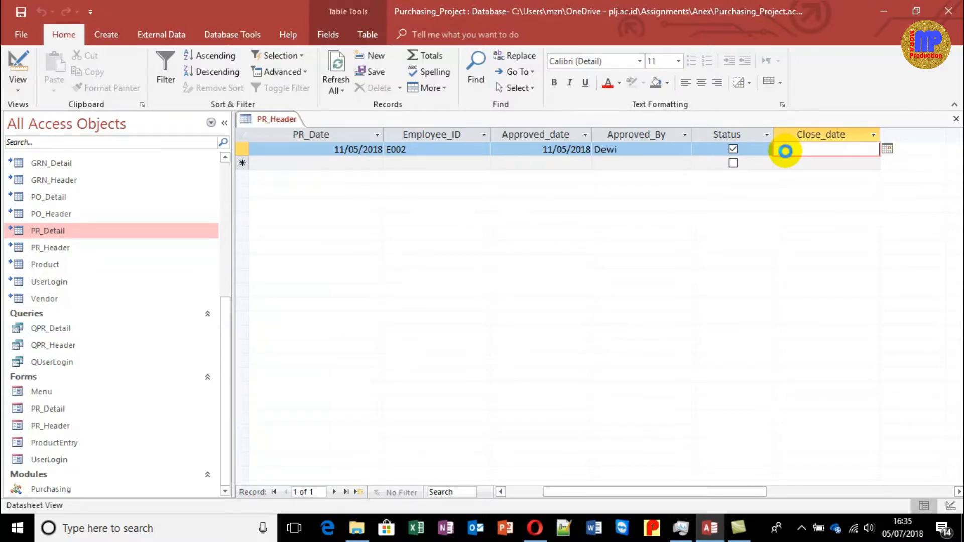
Step: Close the PR_Header table without saving its layout changes and start a new query in Design View
key("ctrl+w")
left_click(485, 303)
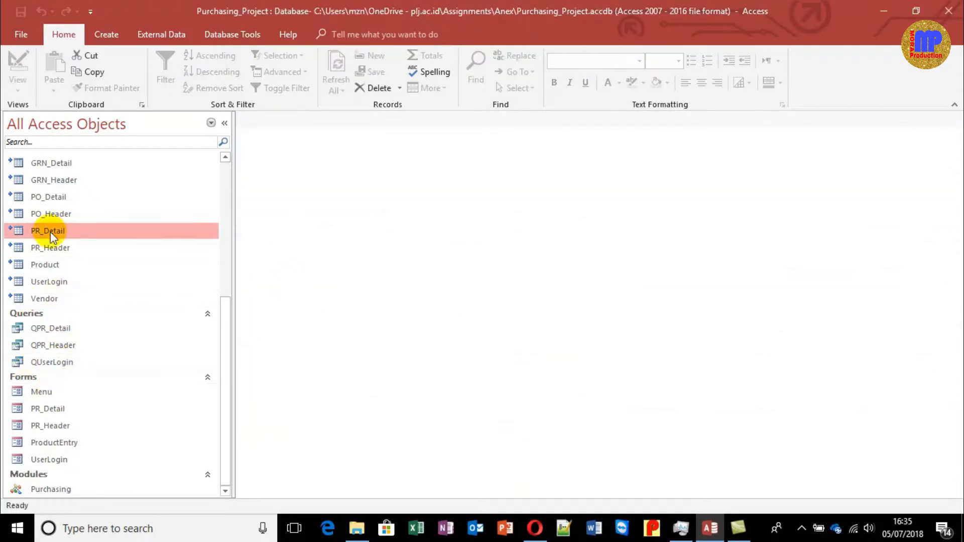
left_click(108, 32)
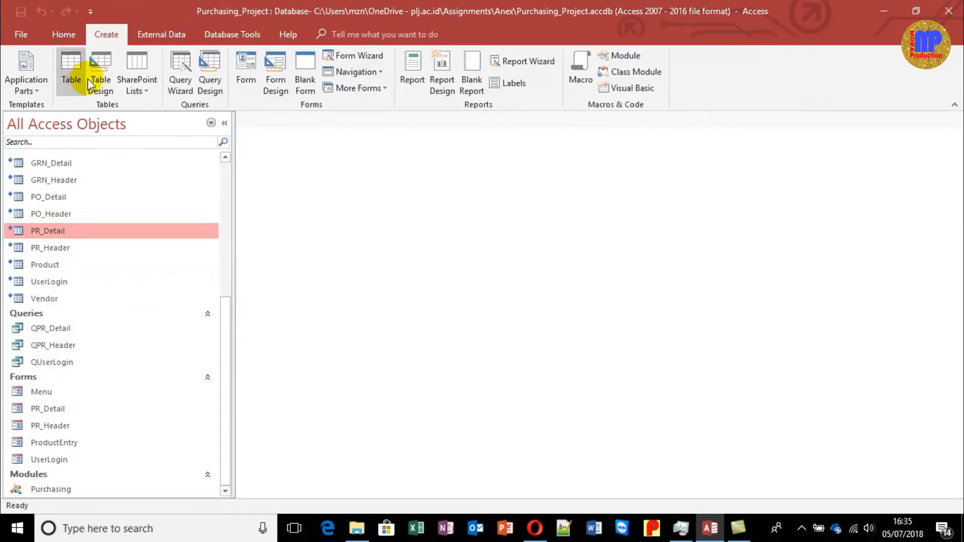
left_click(215, 71)
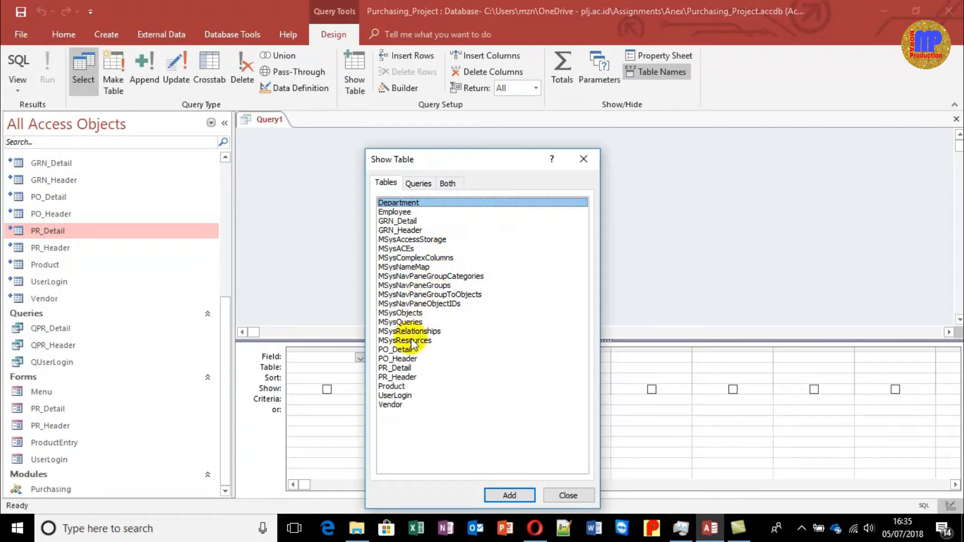
Step: Add the Department, Employee and PR_Header tables to the new query
left_click(408, 378)
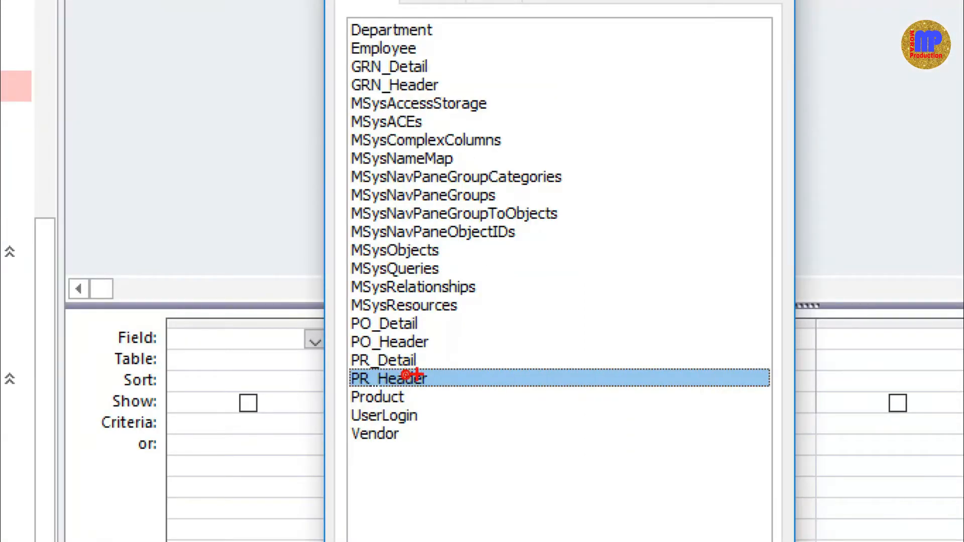
left_click_drag(449, 371, 478, 366)
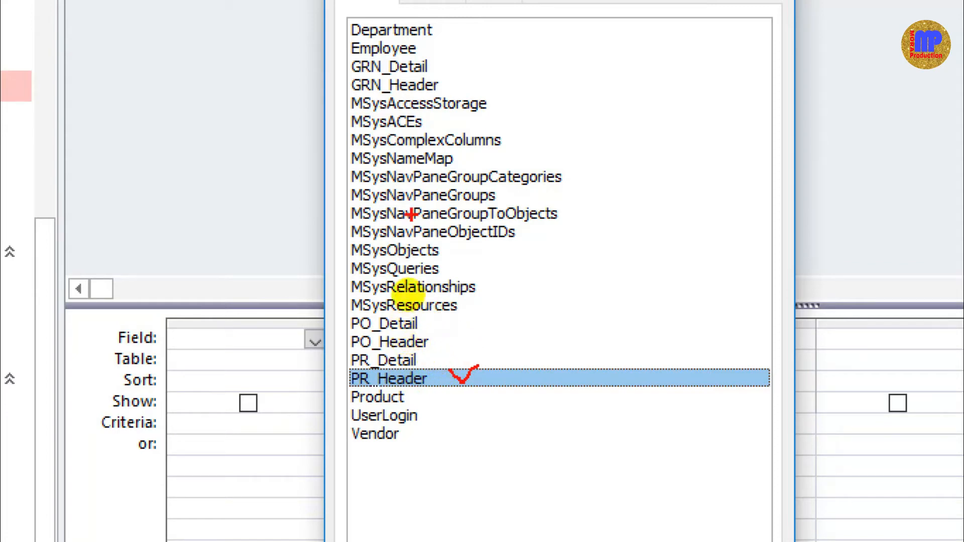
mouse_move(434, 42)
left_mouse_down()
mouse_move(441, 51)
mouse_move(474, 19)
left_mouse_up()
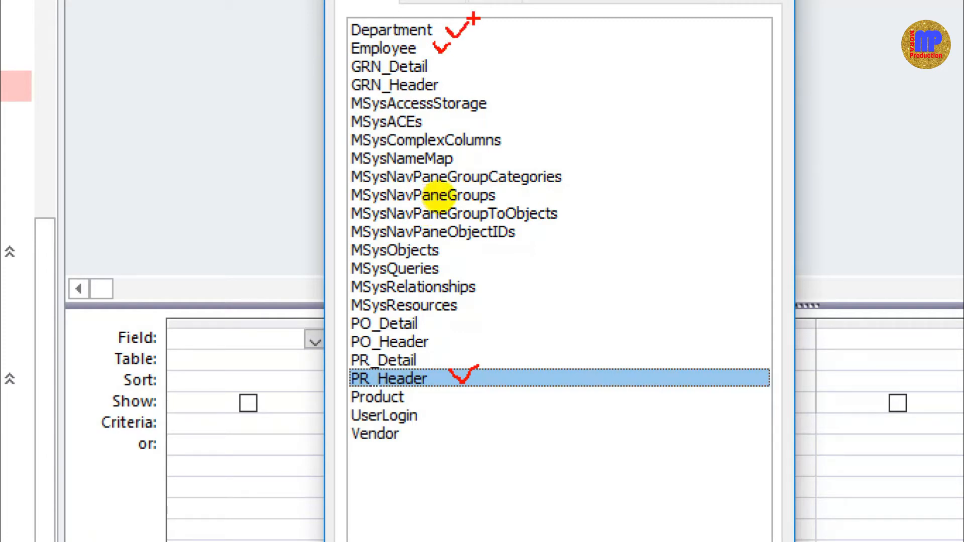
key("Escape")
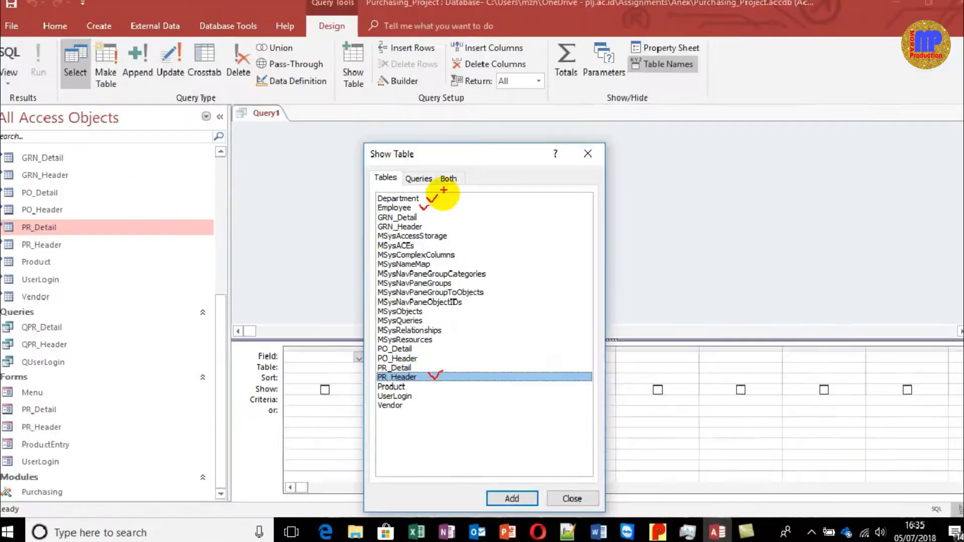
left_click(397, 212, "ctrl")
left_click(399, 202, "ctrl")
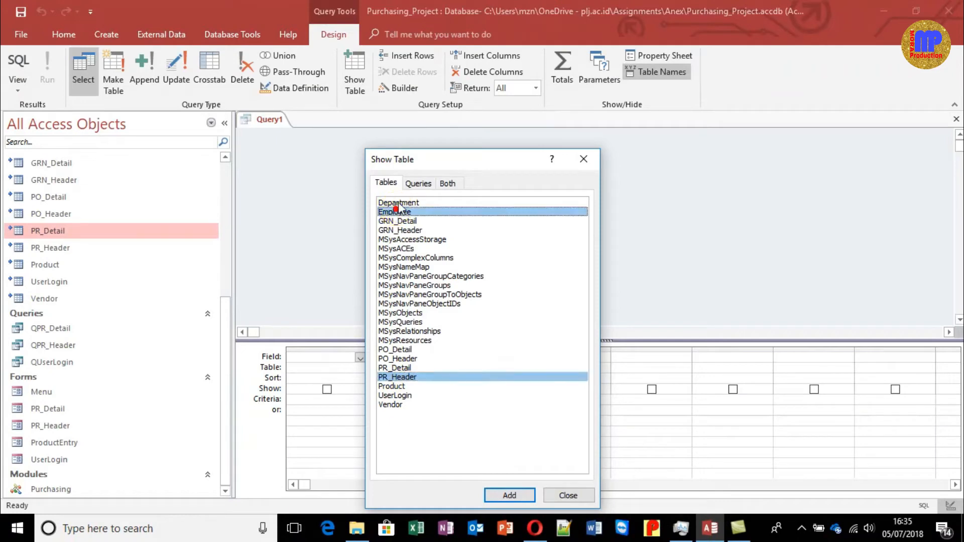
left_click(516, 495)
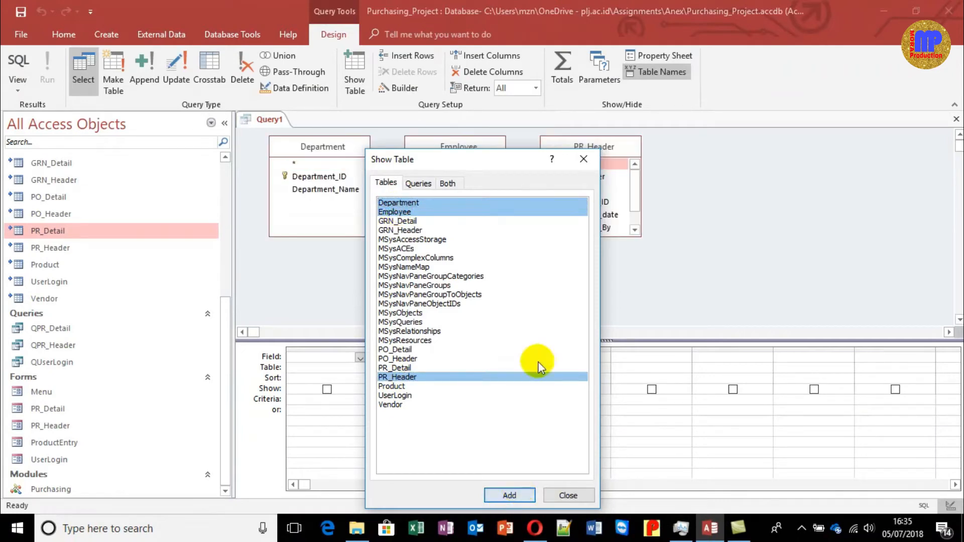
left_click(578, 497)
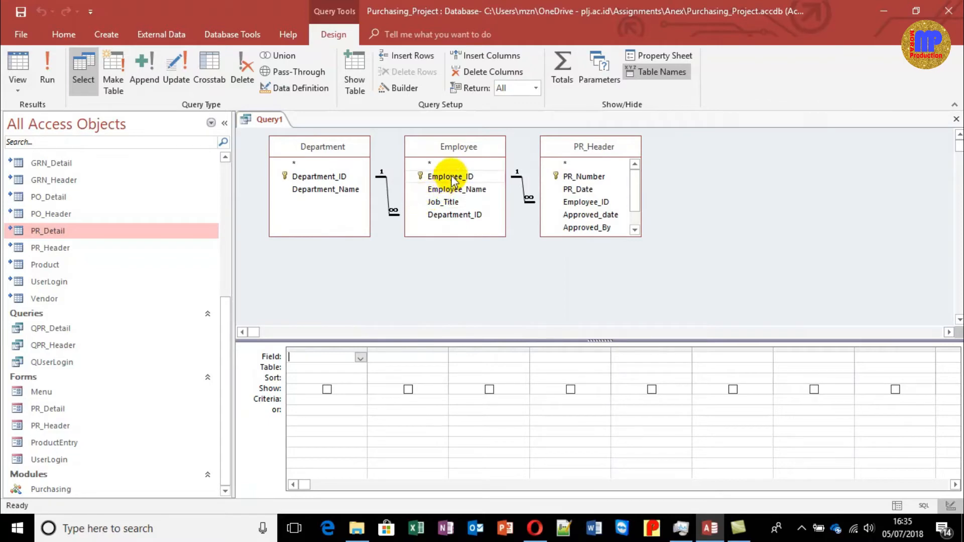
Step: Add PR_Number and PR_Date from PR_Header, Employee_Name and Job_Title from Employee, and Department_Name from Department to the query grid
left_click_drag(562, 176, 322, 350)
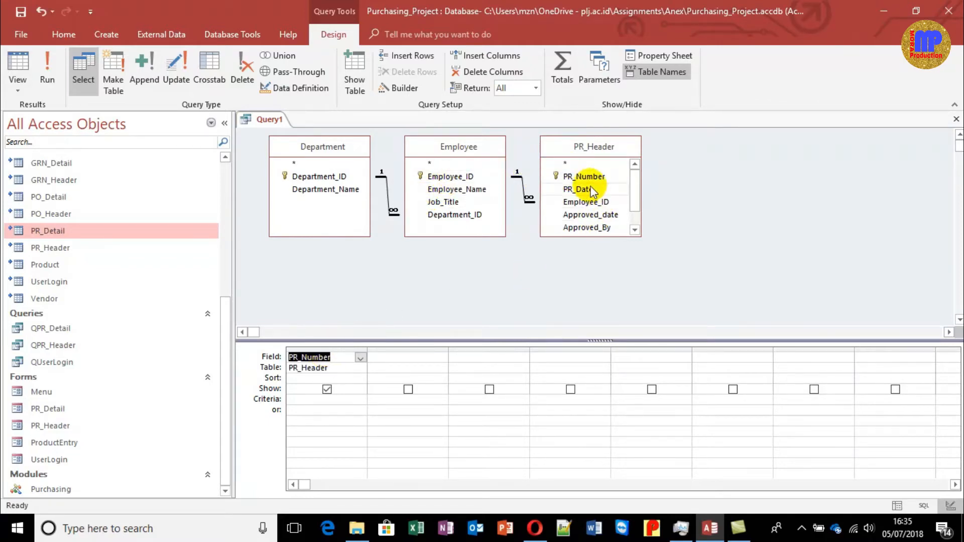
left_click_drag(583, 189, 412, 358)
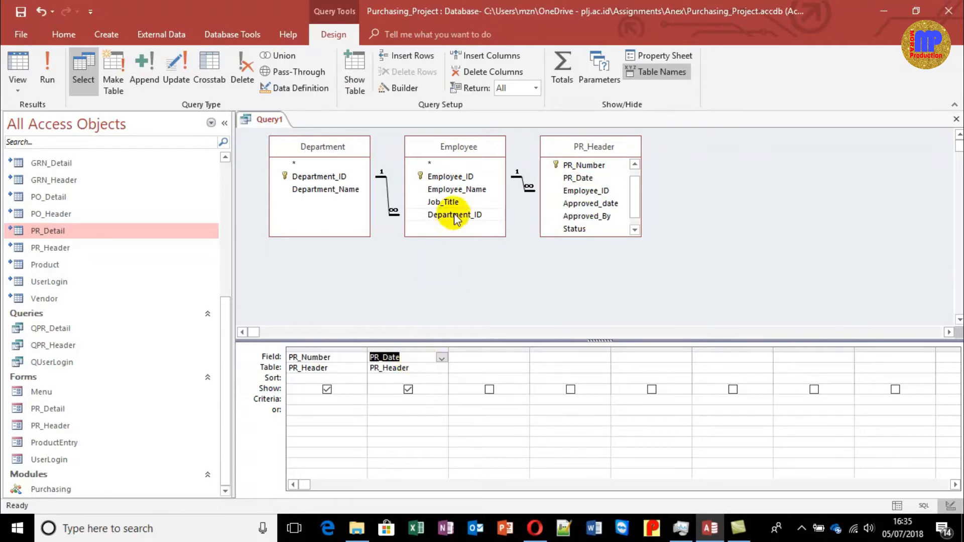
left_click(457, 190)
left_click_drag(457, 191, 495, 351)
left_click_drag(447, 201, 571, 354)
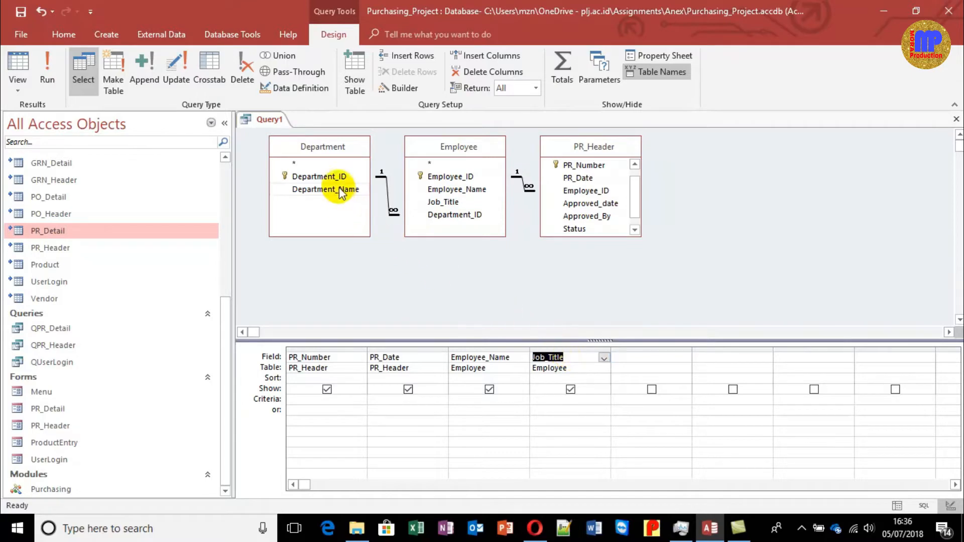
left_click_drag(341, 192, 655, 367)
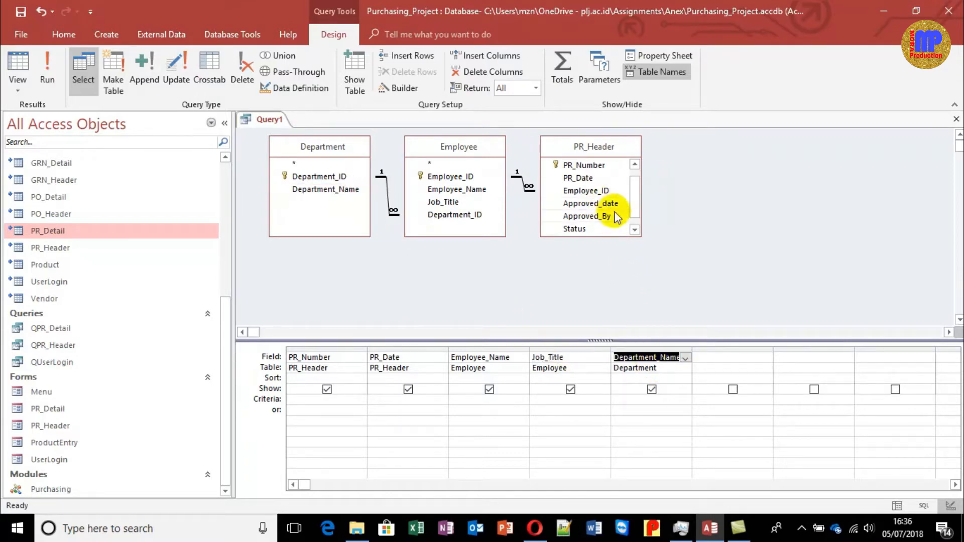
Step: Add the Approved_By, Status and Close_date fields from PR_Header to the query's remaining columns
left_click_drag(611, 218, 733, 362)
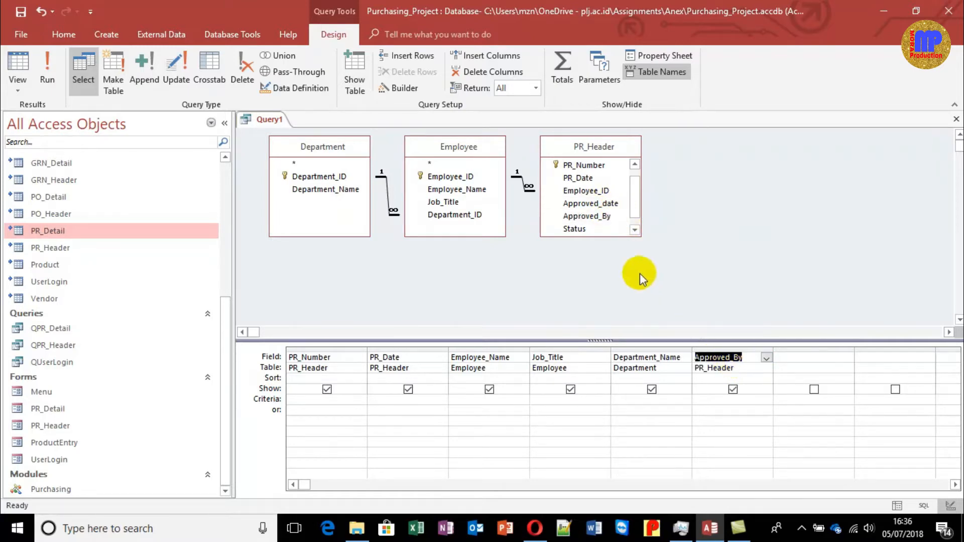
left_click(635, 231)
left_click_drag(595, 219, 803, 356)
left_click_drag(587, 230, 881, 358)
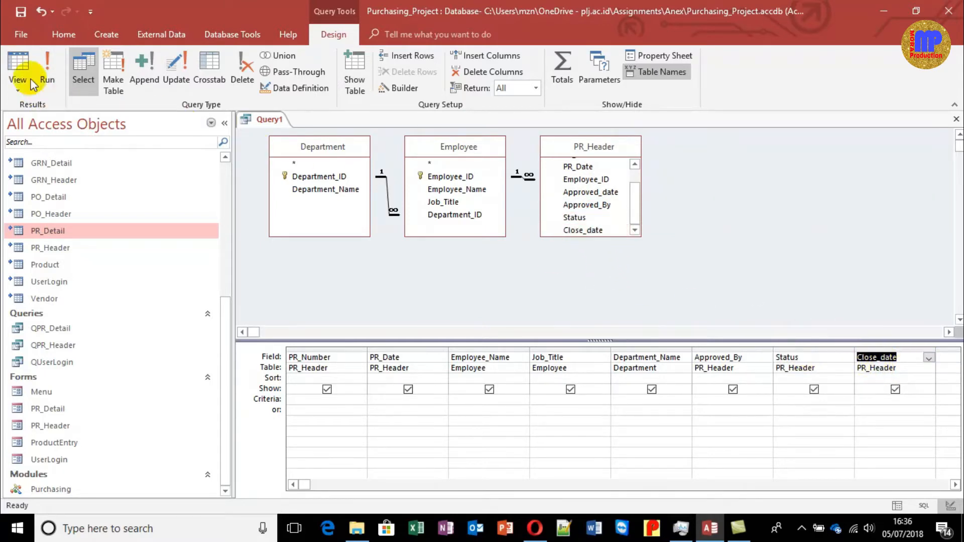
Step: Show the query in Datasheet View and narrow its PR_Number, PR_Date and Employee_Name columns
left_click(20, 62)
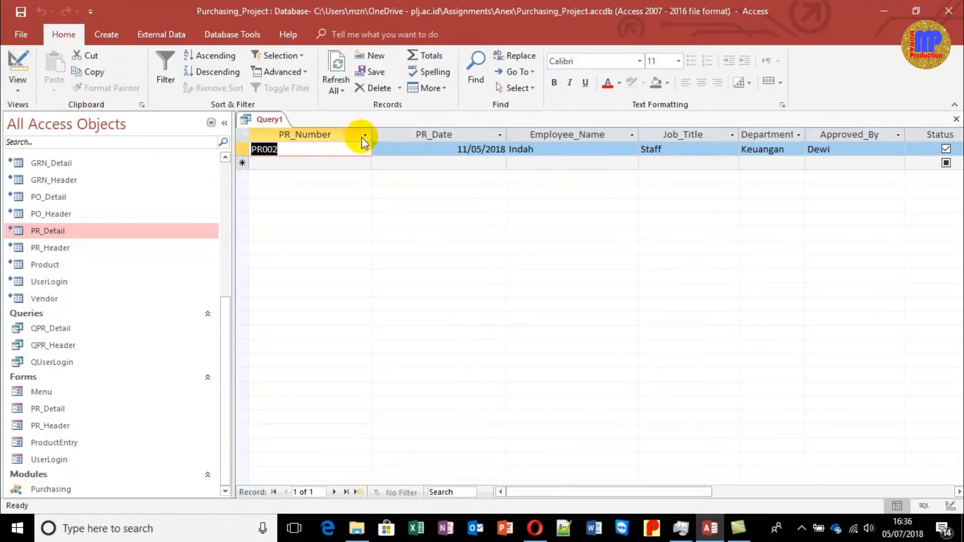
left_click_drag(372, 134, 335, 132)
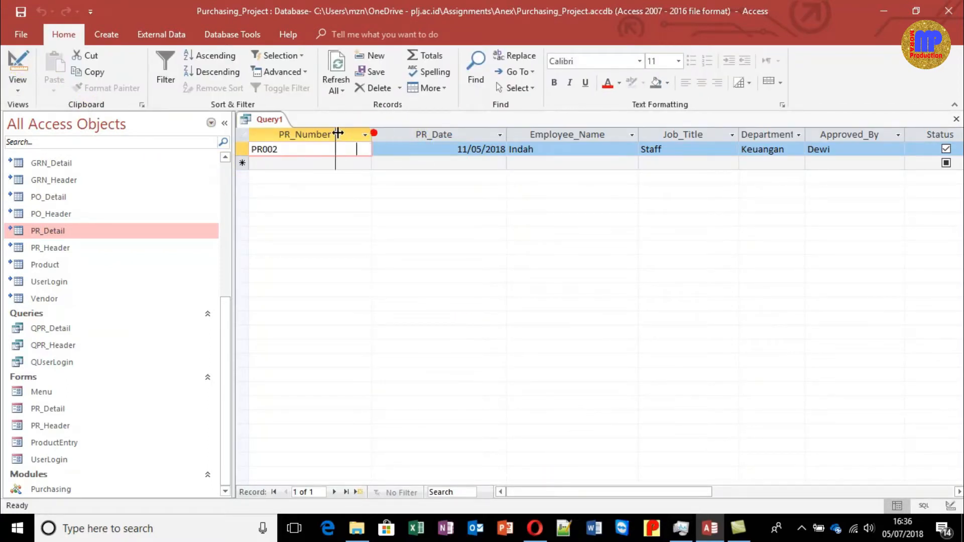
left_click_drag(469, 131, 419, 132)
left_click_drag(549, 133, 528, 136)
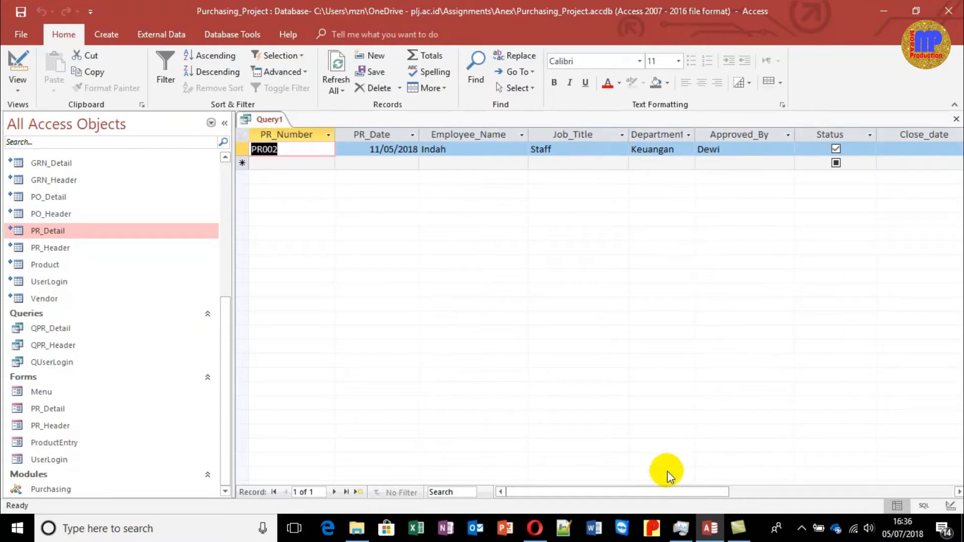
Step: Close the query and save it under the name QListRequest
key("ctrl+w")
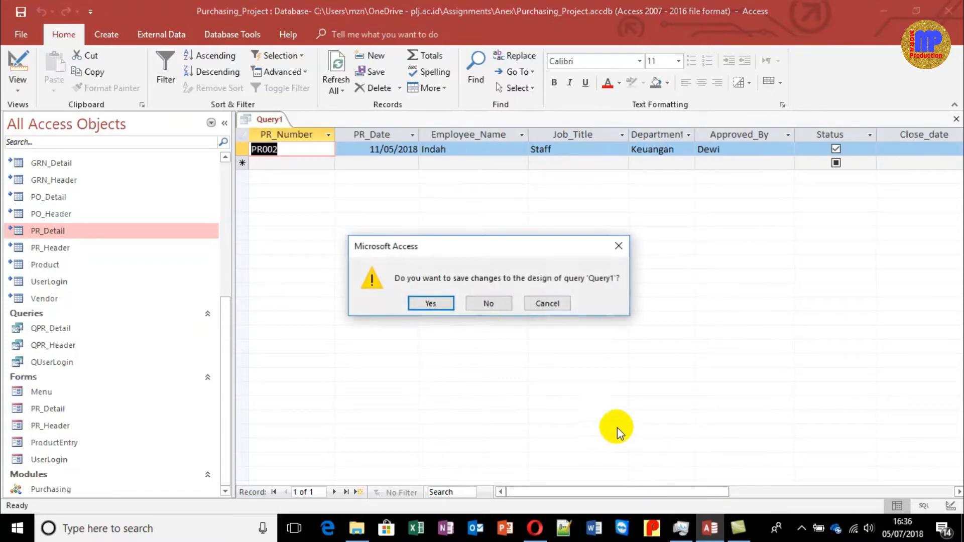
left_click(433, 303)
type("Q")
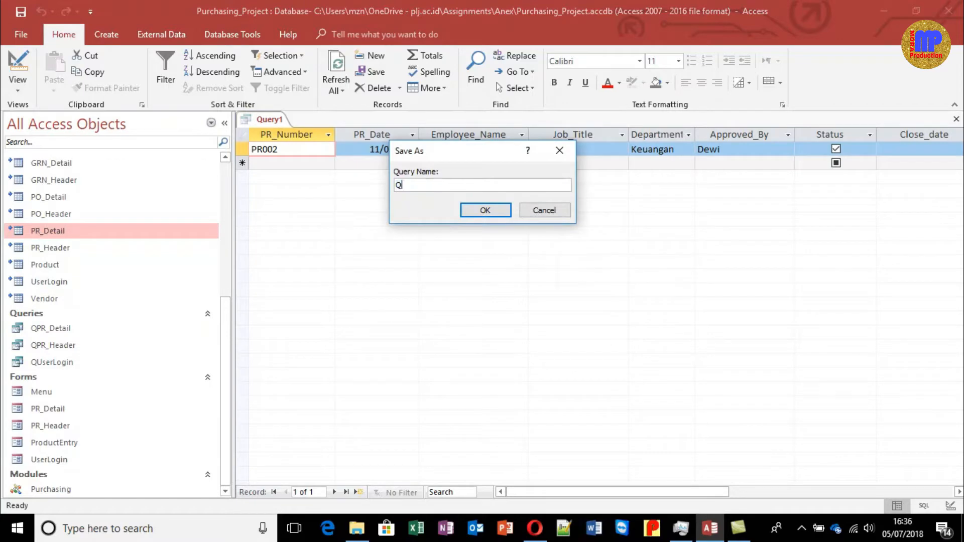
type("ListRequest")
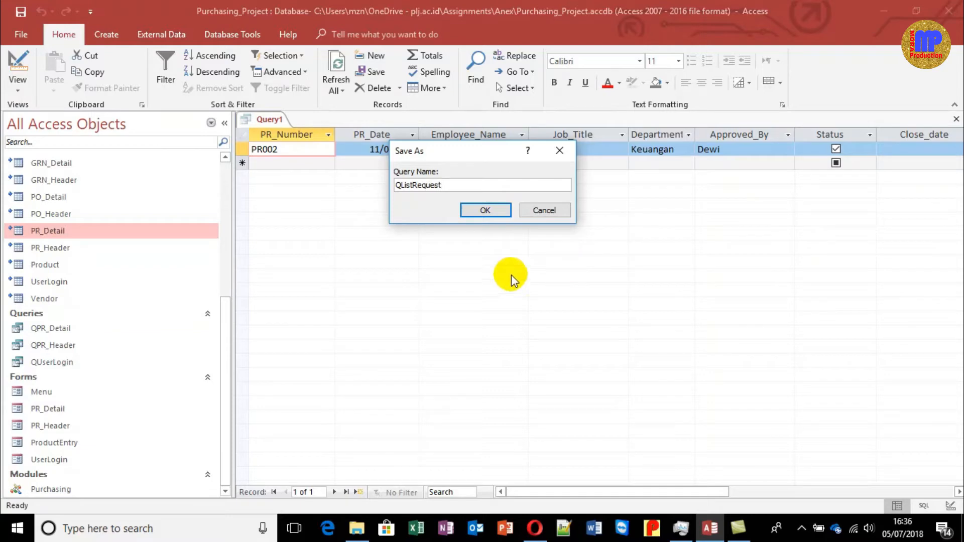
left_click(478, 209)
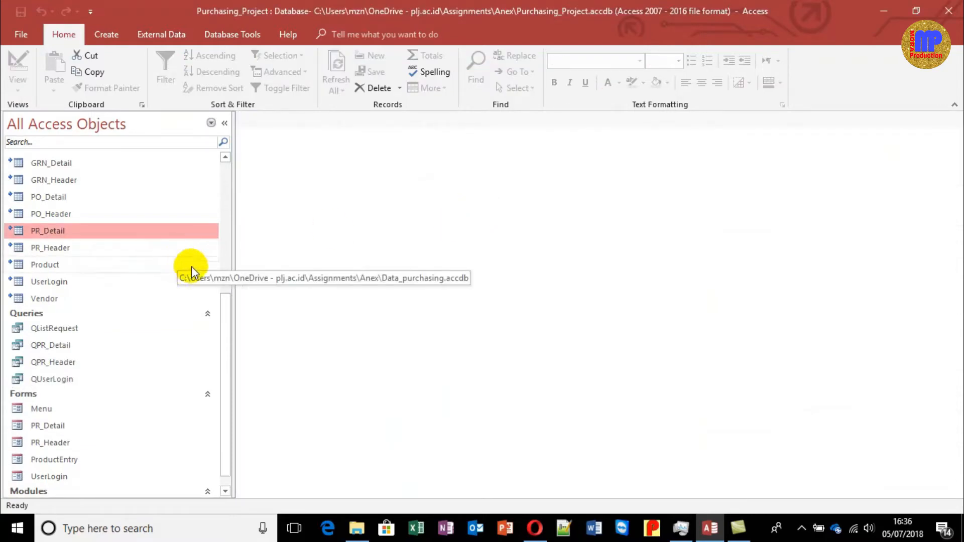
left_click_drag(222, 328, 234, 349)
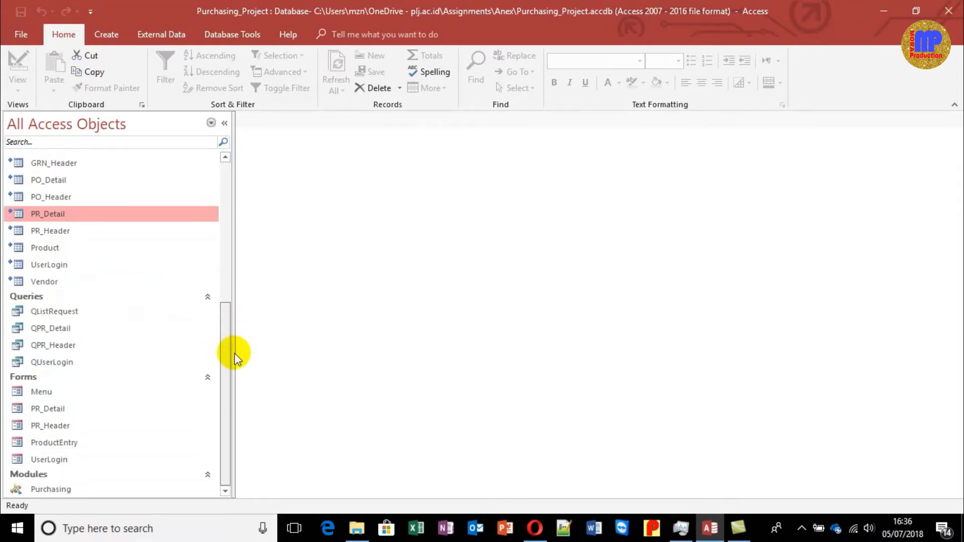
left_click(31, 379)
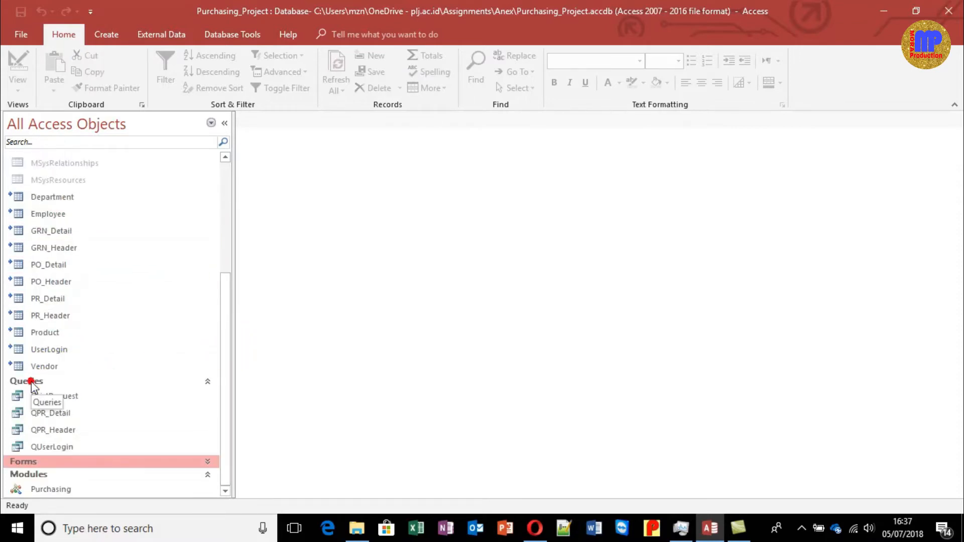
left_click(226, 338)
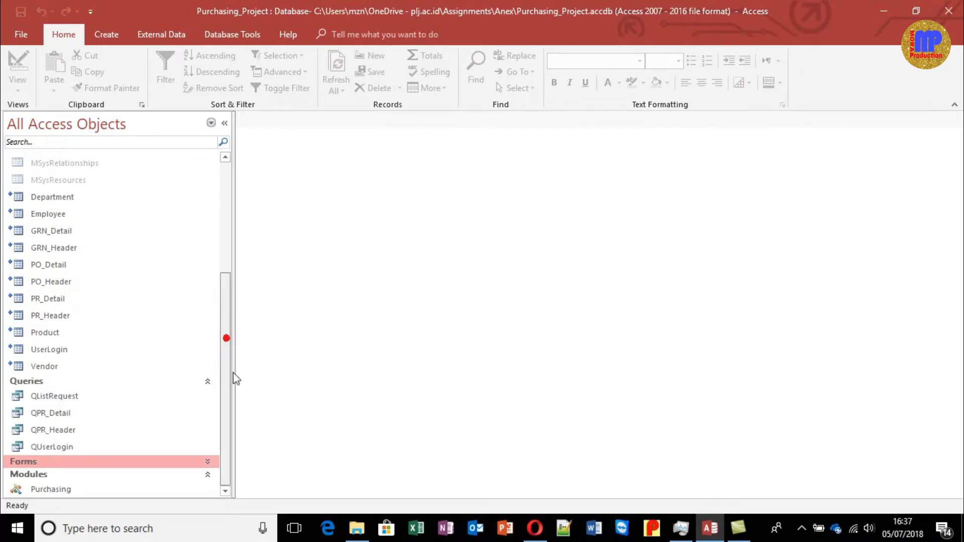
left_click(234, 375)
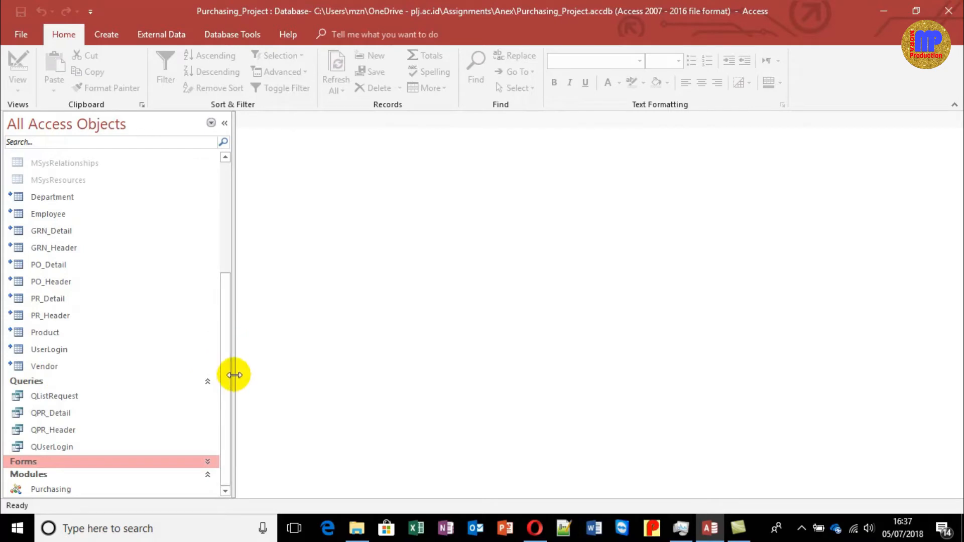
left_click(213, 462)
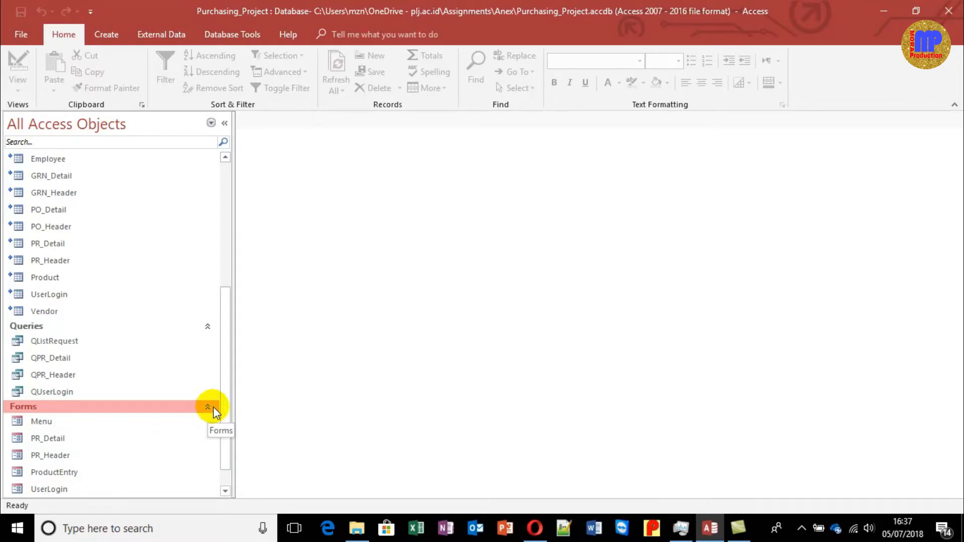
left_click_drag(226, 346, 227, 392)
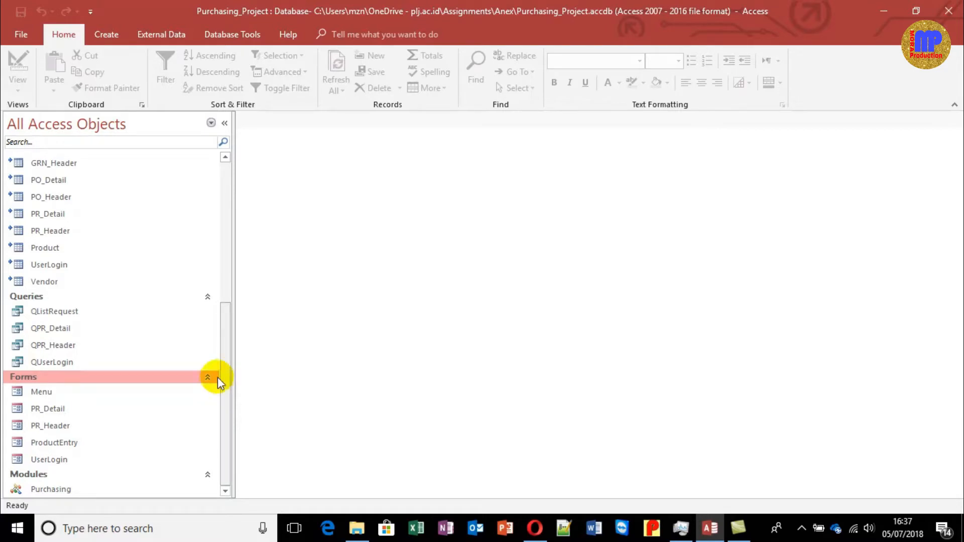
Step: Create a blank form in Design View and display the form's property sheet
left_click(107, 35)
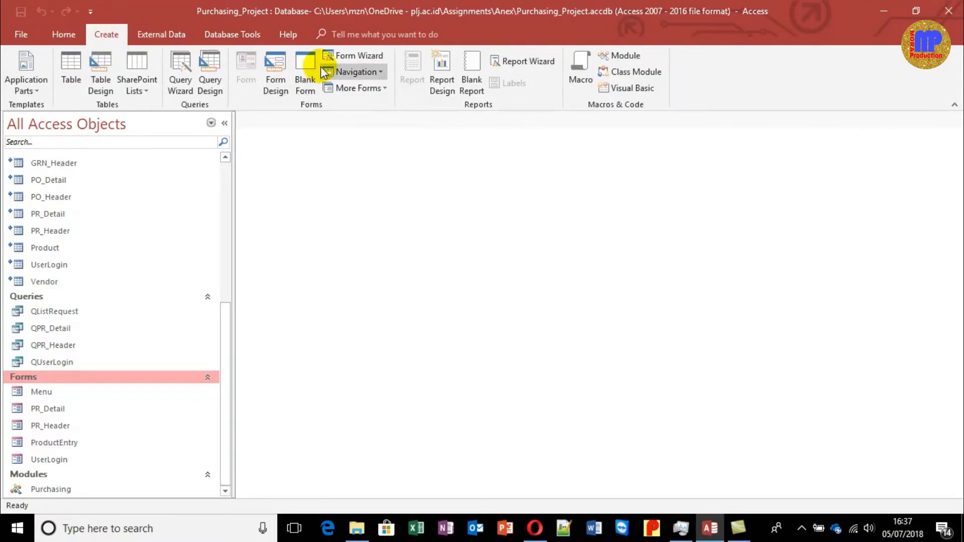
left_click(276, 65)
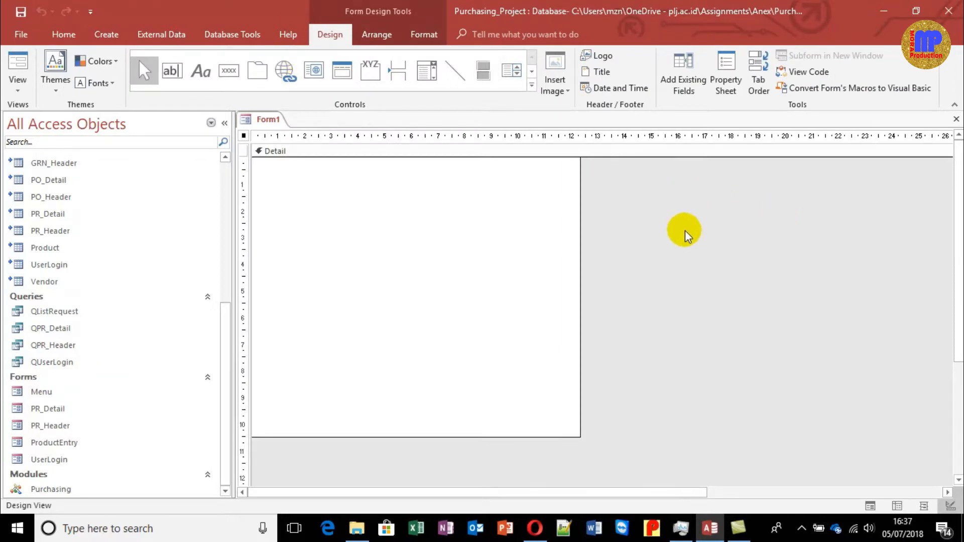
double_click(686, 197)
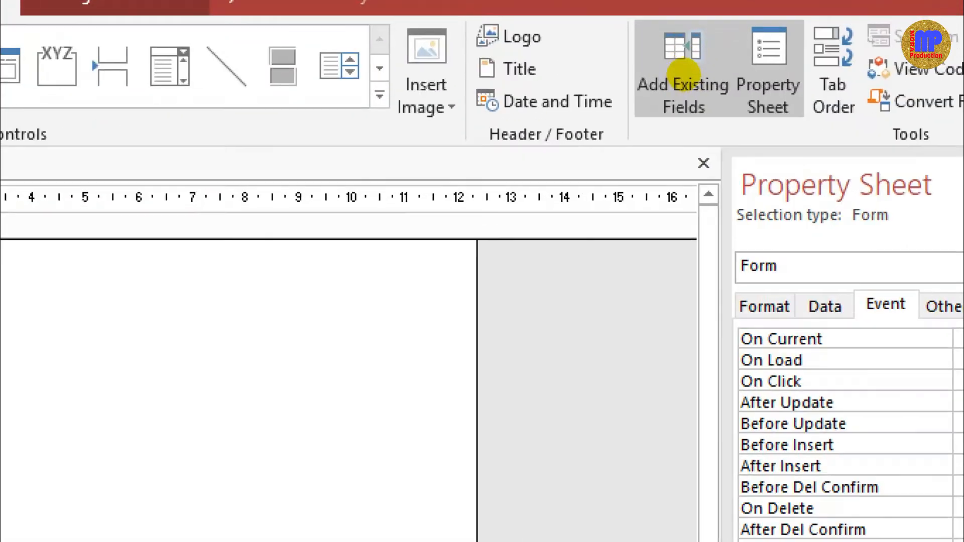
Step: Replace the property sheet with the list of existing fields and show all tables in it
left_click(684, 74)
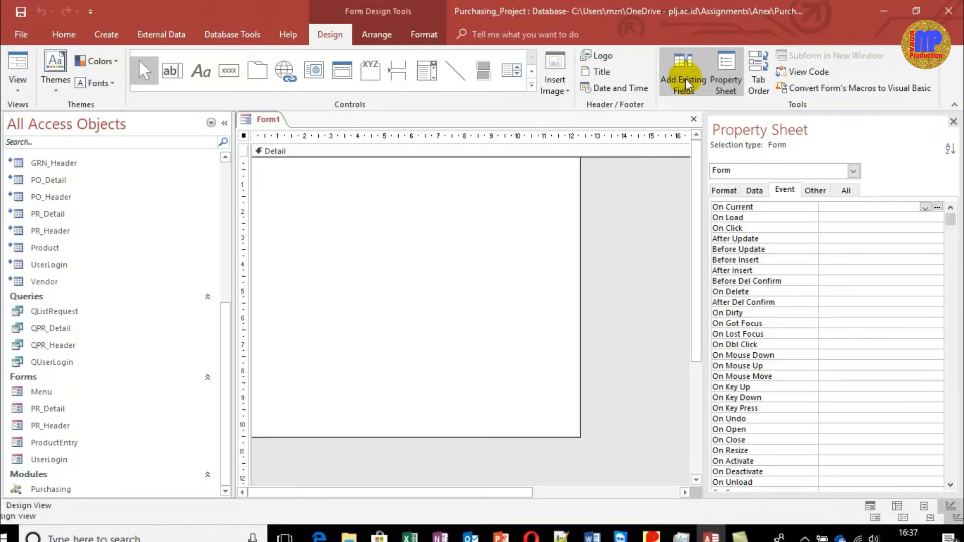
left_click(686, 84)
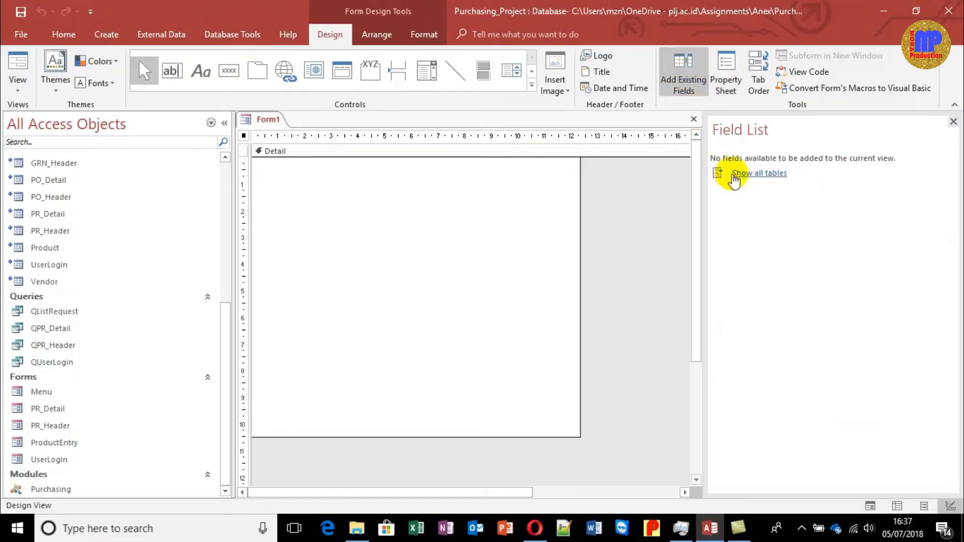
left_click(746, 176)
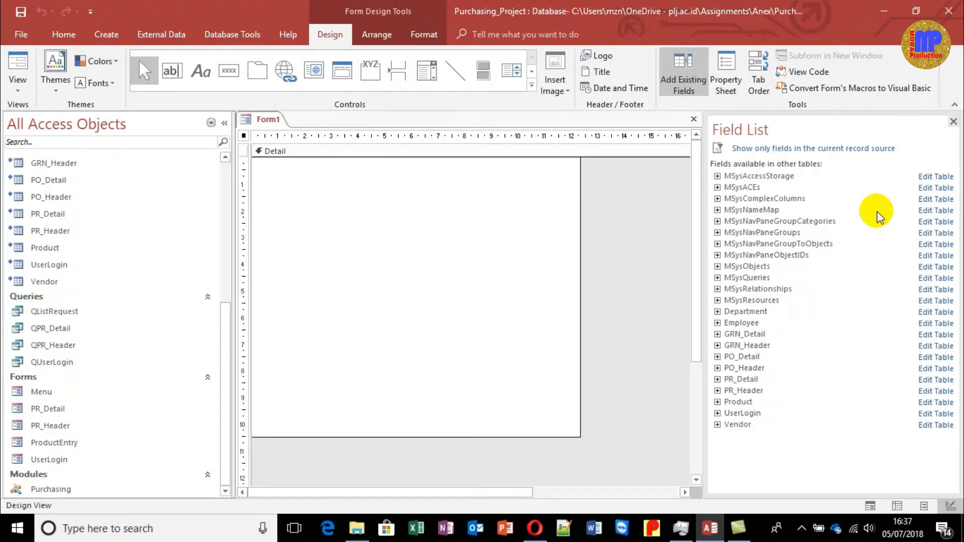
Step: Close the field list and set the form's Record Source property to the QListRequest query
left_click(953, 122)
key("F4")
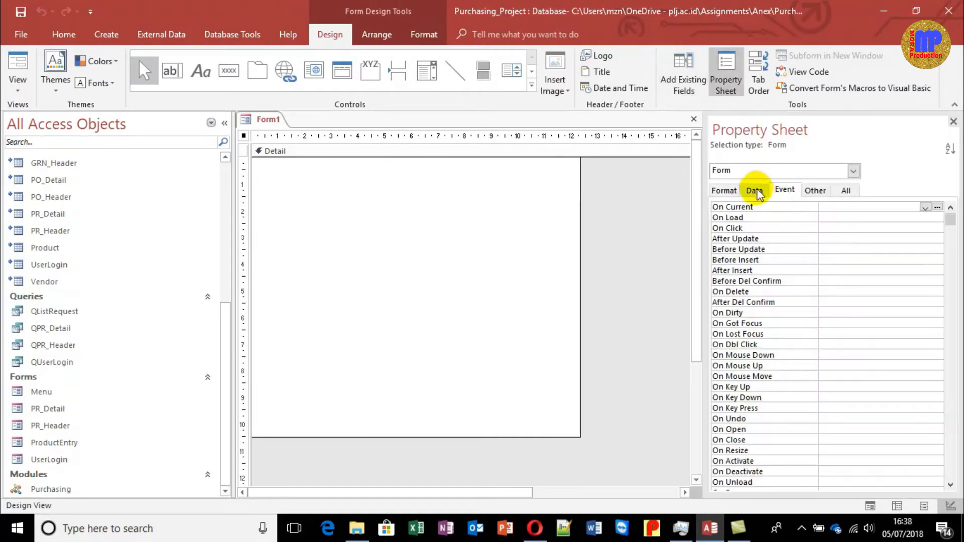
left_click(755, 190)
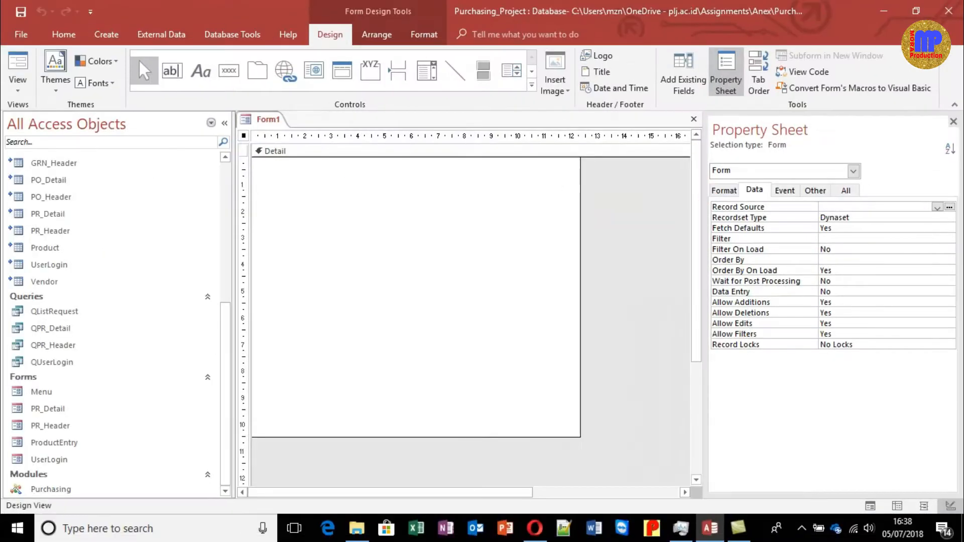
left_click(920, 194)
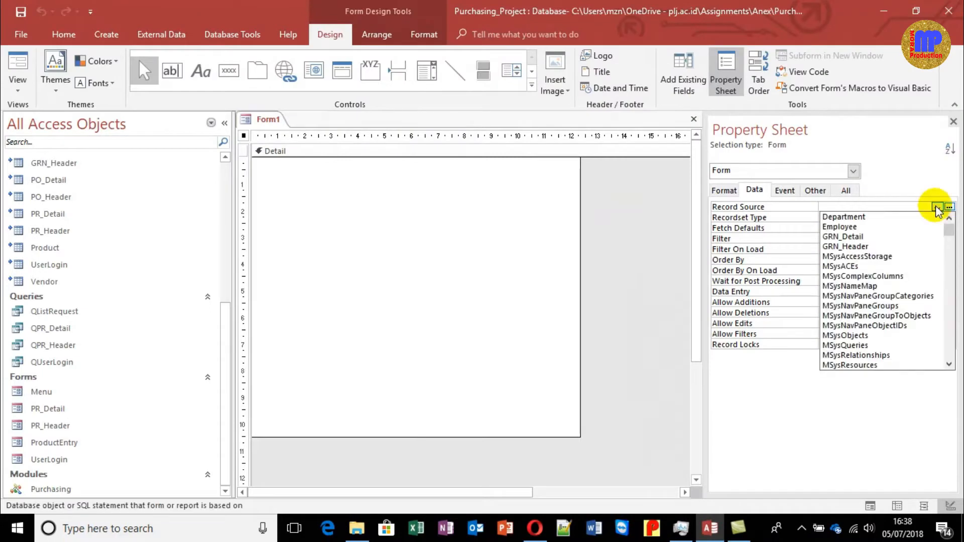
type("qListRequest")
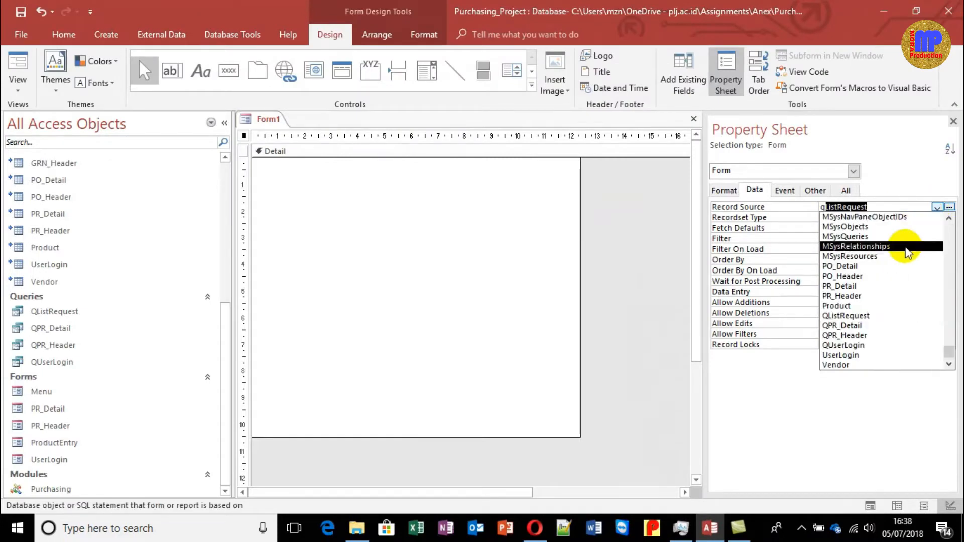
left_click(883, 315)
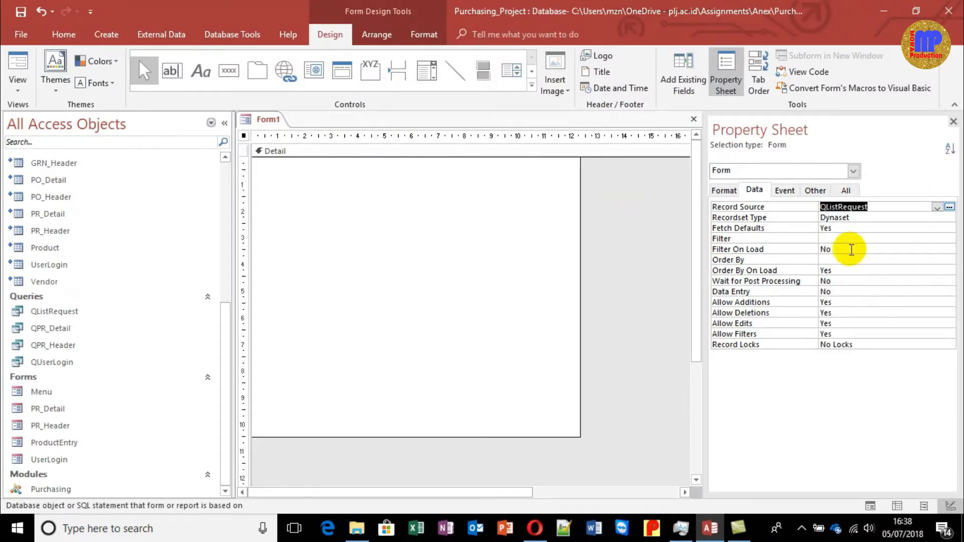
Step: Display the list of existing fields and shrink the form's Detail section to about 11.4 cm wide and 3 cm high
left_click(683, 80)
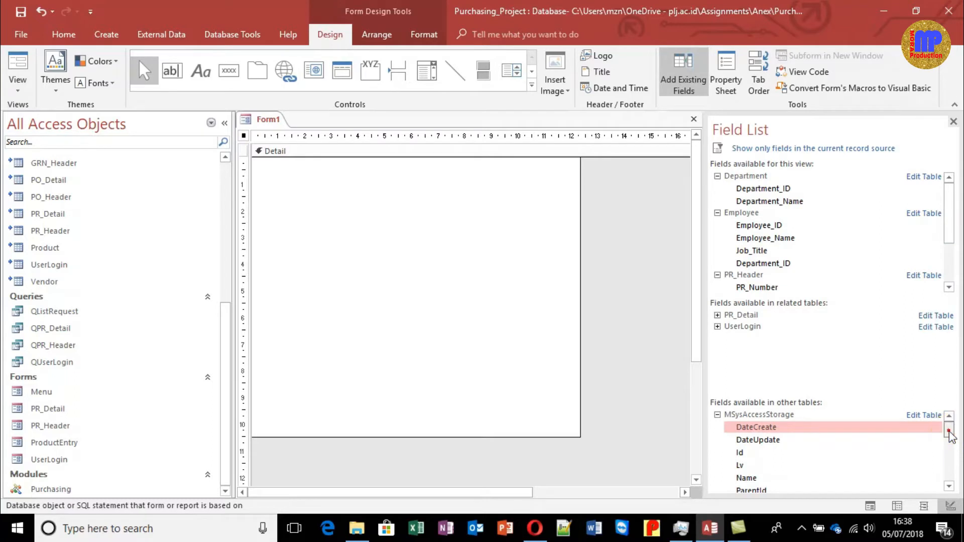
mouse_move(950, 432)
left_mouse_down()
mouse_move(952, 452)
mouse_move(950, 435)
left_mouse_up()
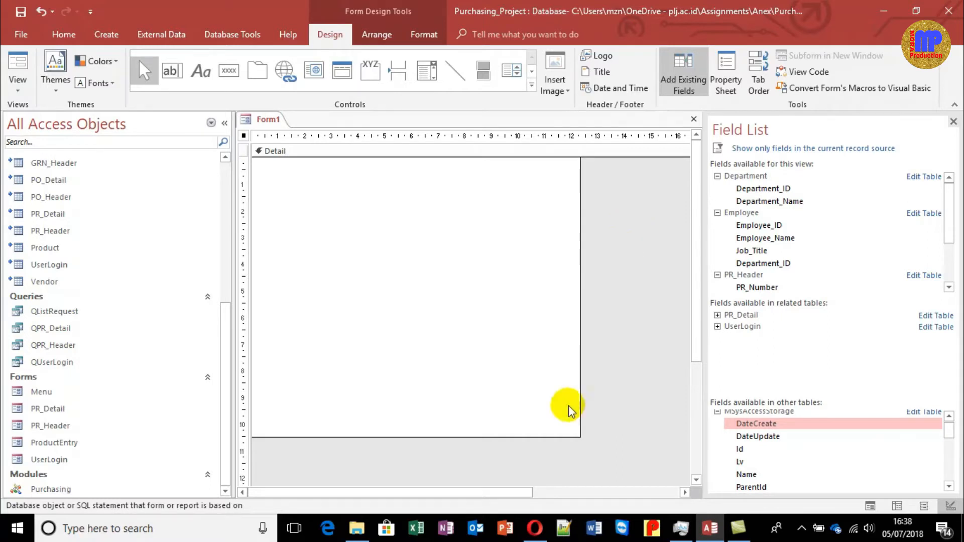
mouse_move(579, 436)
left_mouse_down()
mouse_move(618, 428)
mouse_move(574, 362)
mouse_move(575, 260)
mouse_move(555, 237)
left_mouse_up()
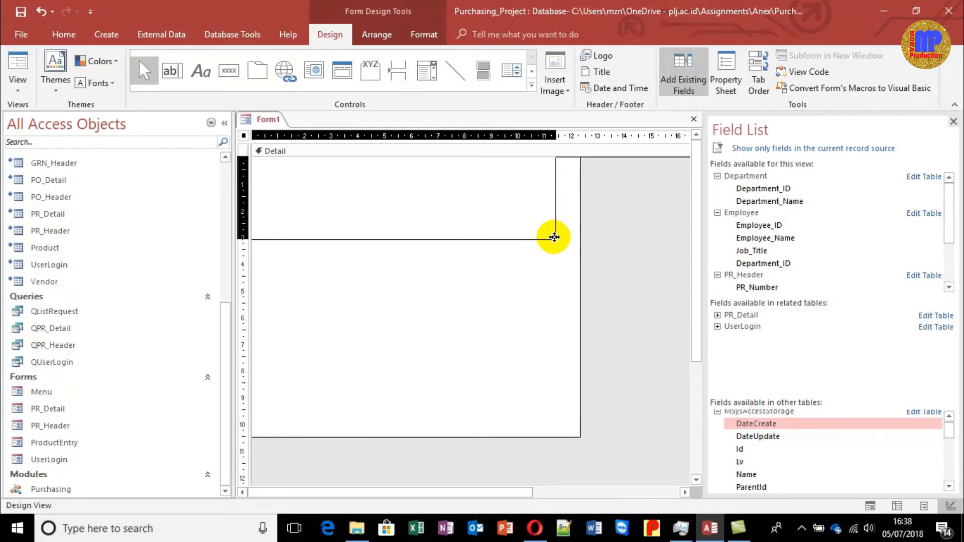
left_click_drag(555, 237, 554, 237)
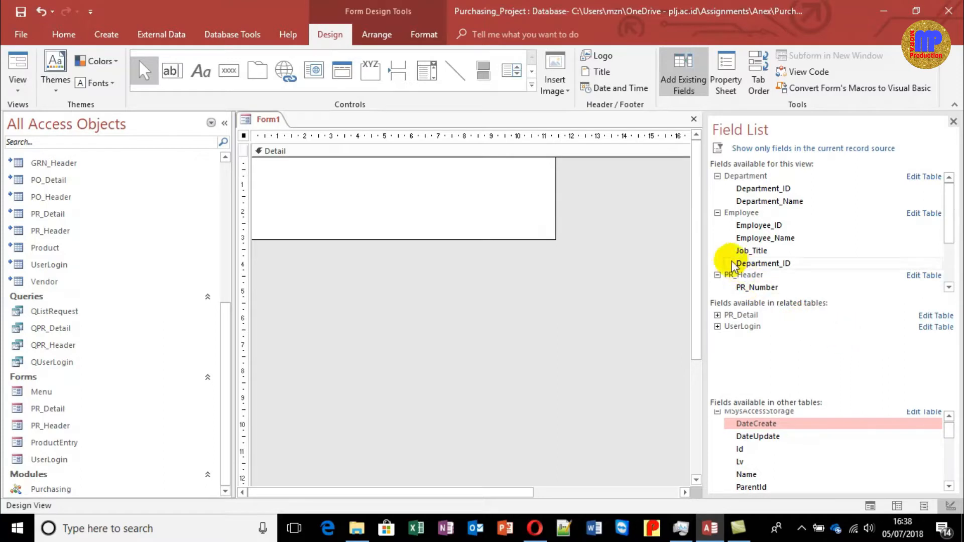
Step: Collapse the Department, Employee, PR_Header and MSysAccessStorage tables in the field list and show only fields in the current record source
left_click_drag(947, 214, 948, 188)
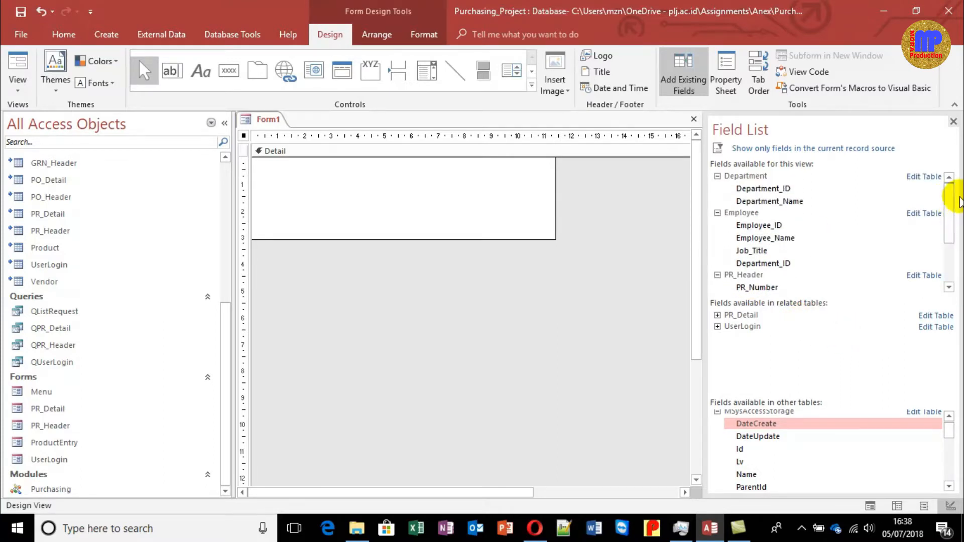
left_click(718, 176)
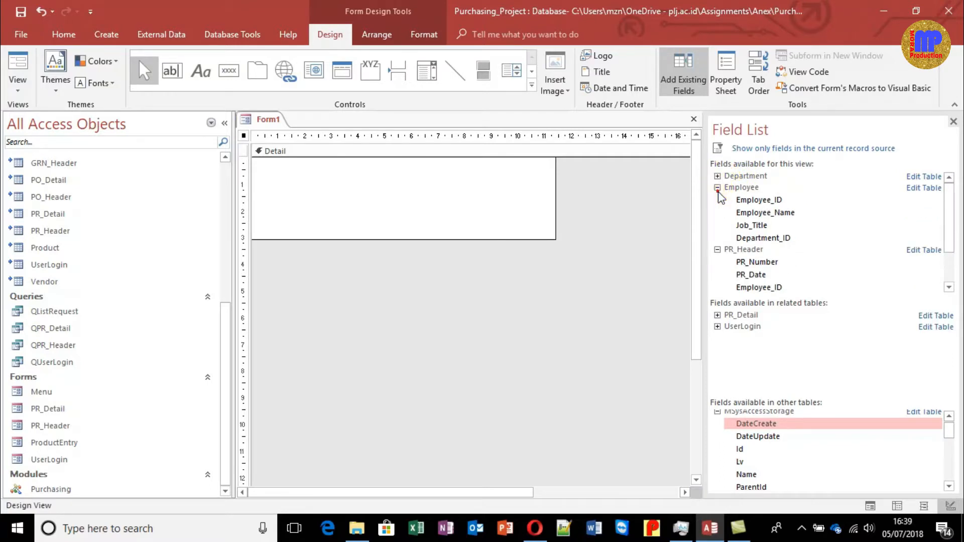
left_click(717, 188)
left_click(717, 199)
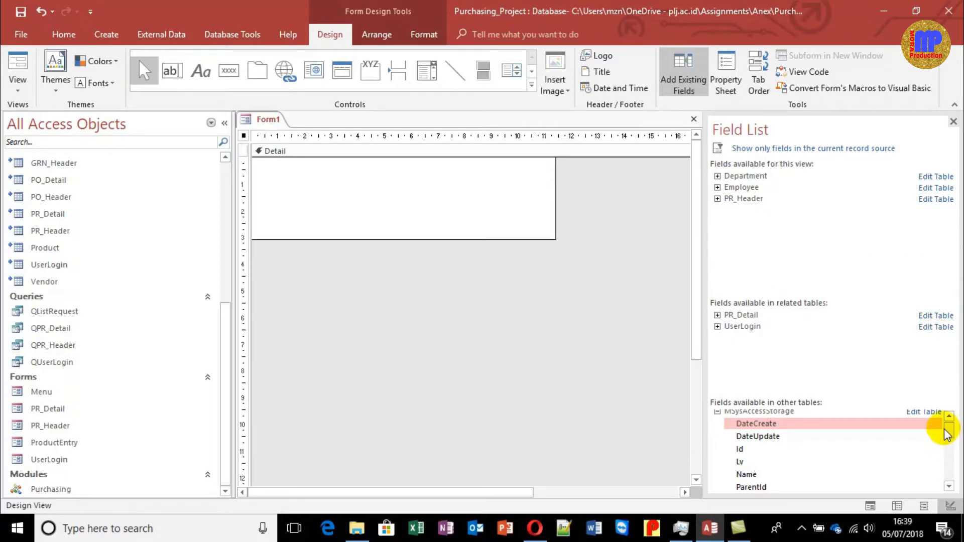
mouse_move(946, 435)
left_mouse_down()
mouse_move(956, 463)
mouse_move(949, 428)
left_mouse_up()
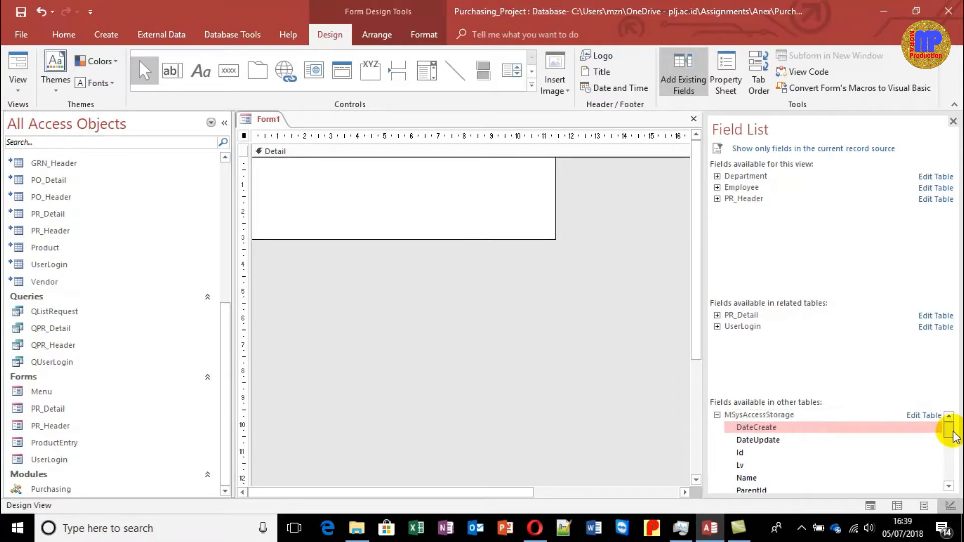
left_click(717, 415)
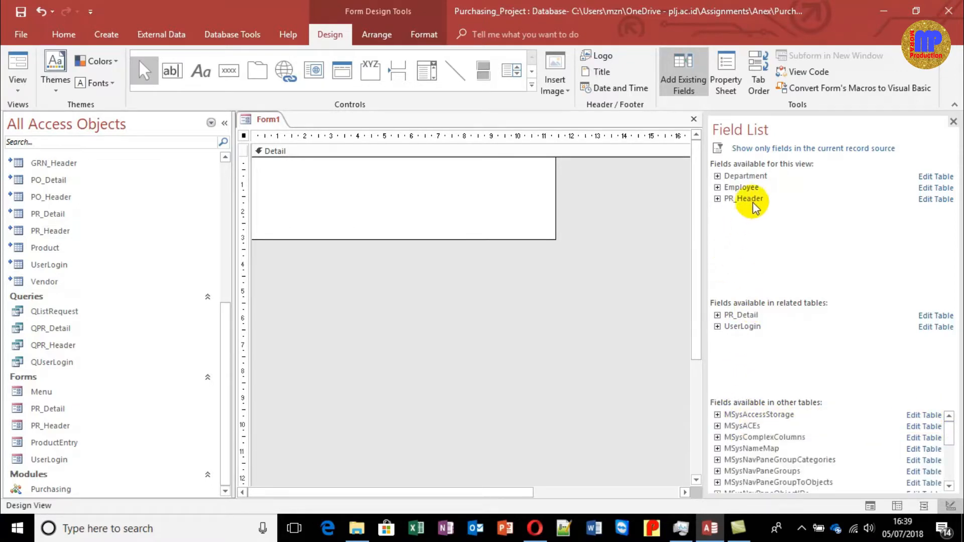
left_click(773, 150)
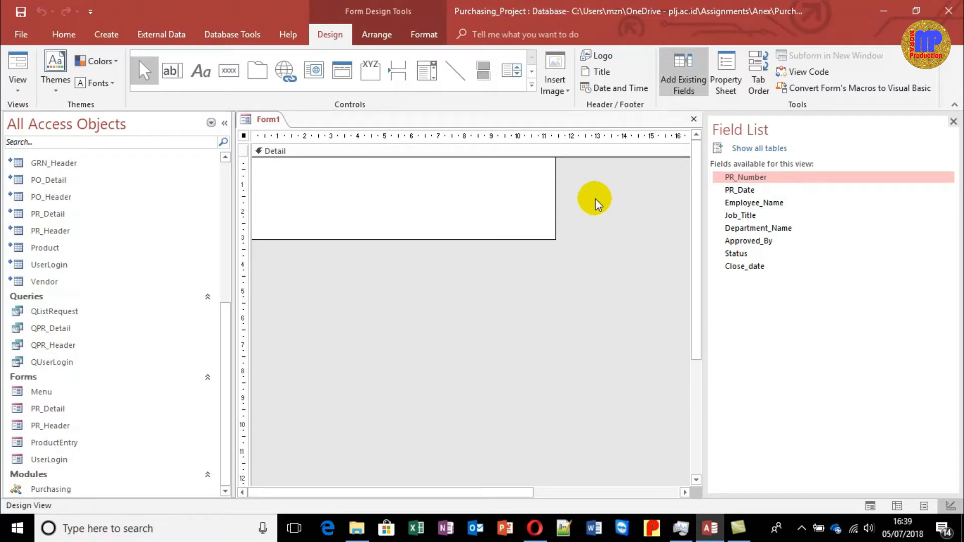
Step: Display the form's property sheet and add Form Header and Form Footer sections to the form
key("F4")
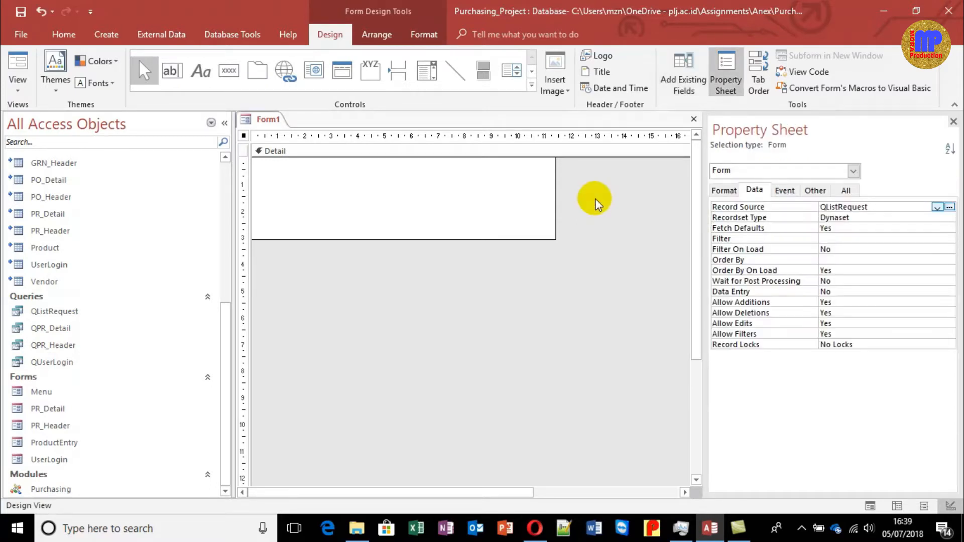
right_click(595, 198)
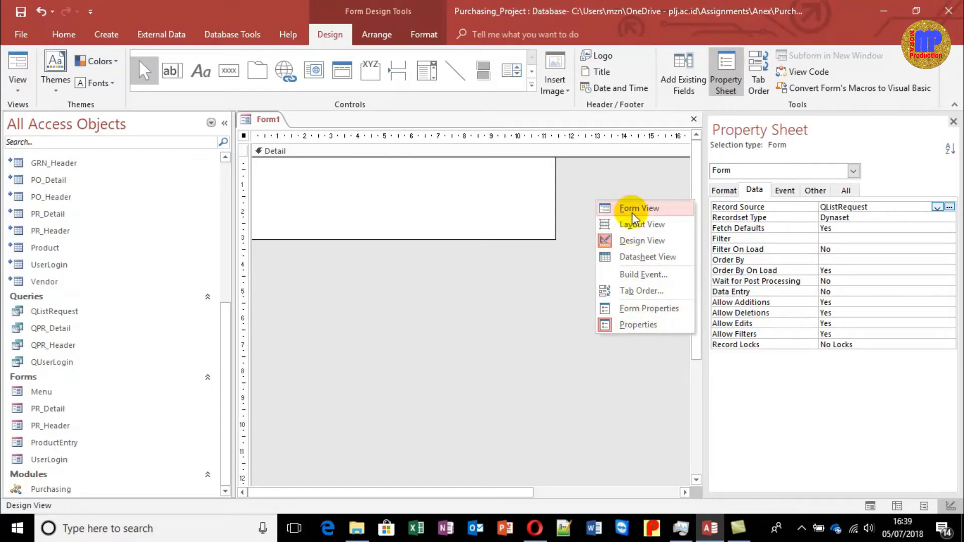
left_click(485, 281)
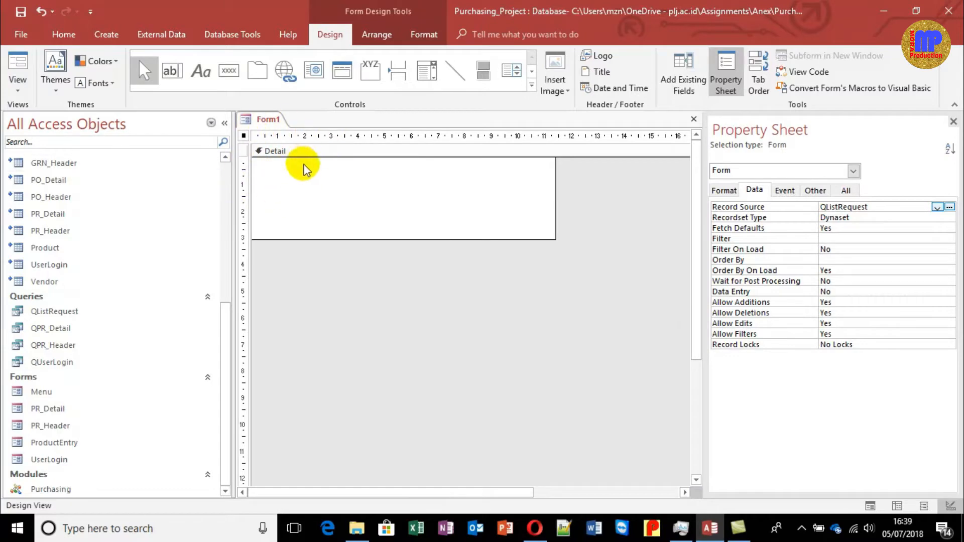
right_click(364, 151)
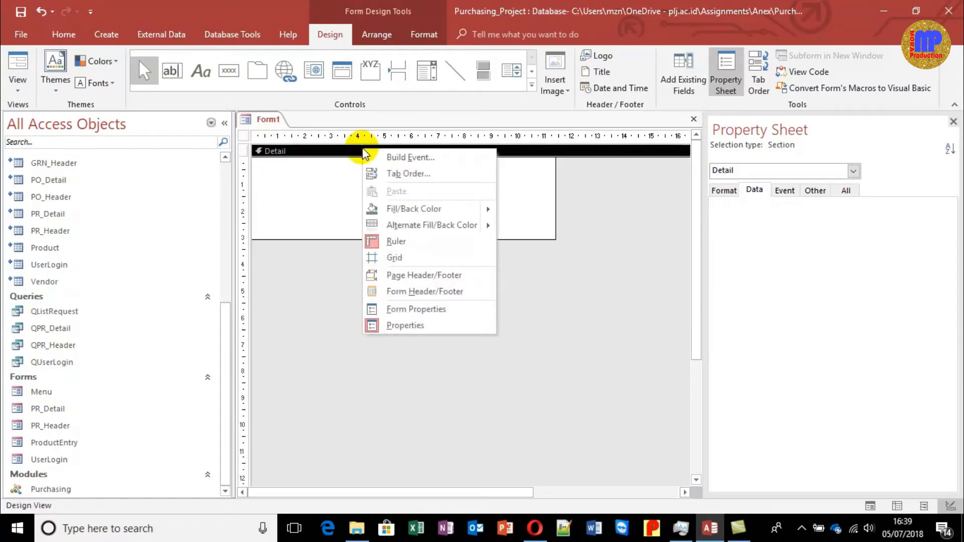
left_click(408, 293)
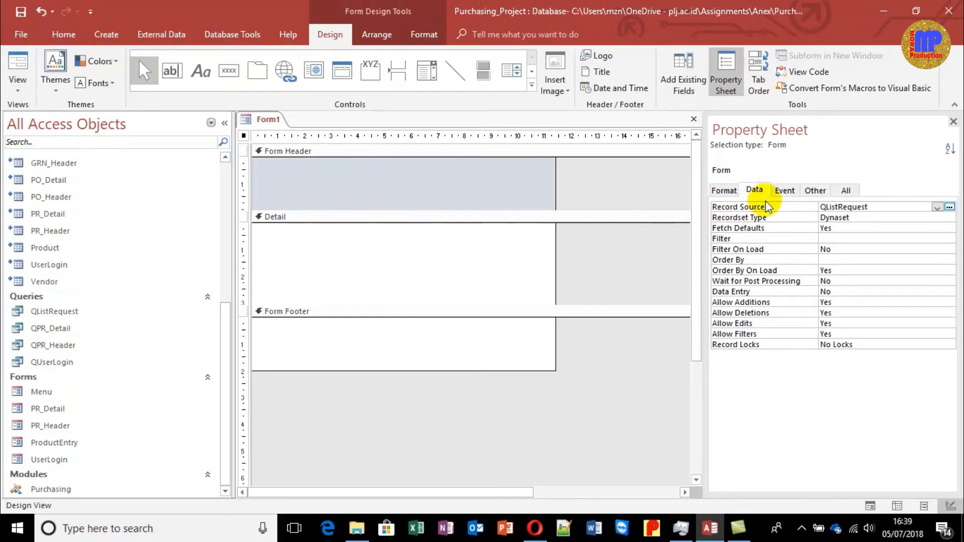
Step: Place the PR_Number field in the Detail section and add the fields from PR_Date through Close_date below it
left_click(628, 253)
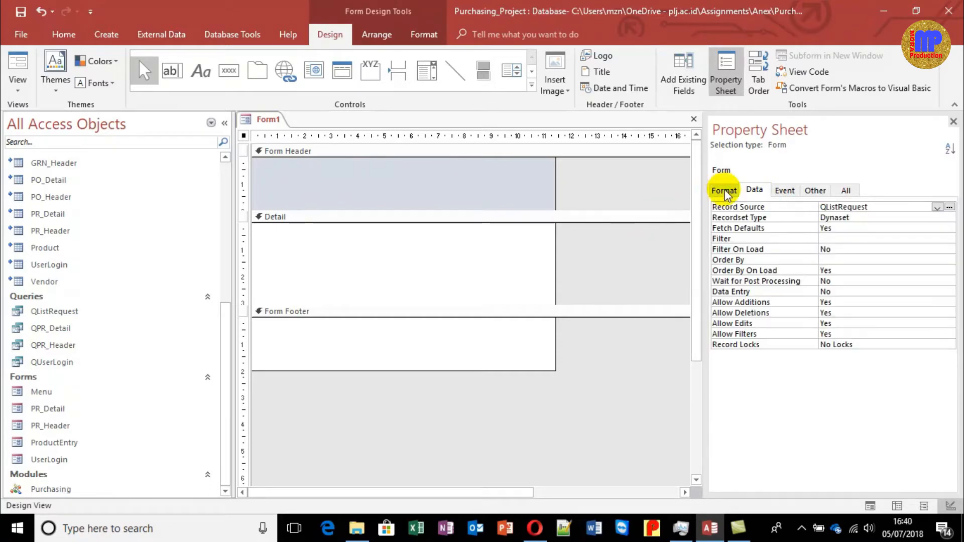
left_click(673, 85)
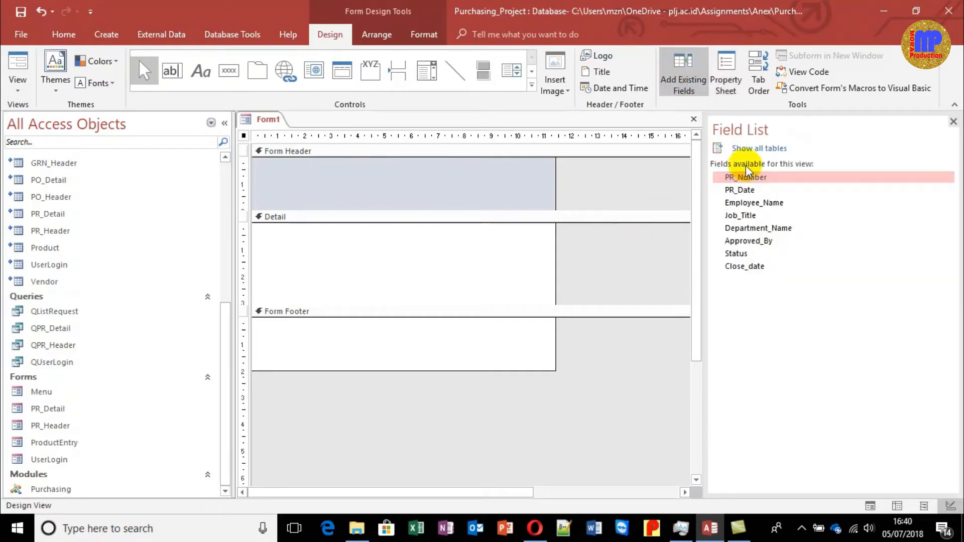
left_click_drag(755, 180, 366, 246)
left_click(758, 191)
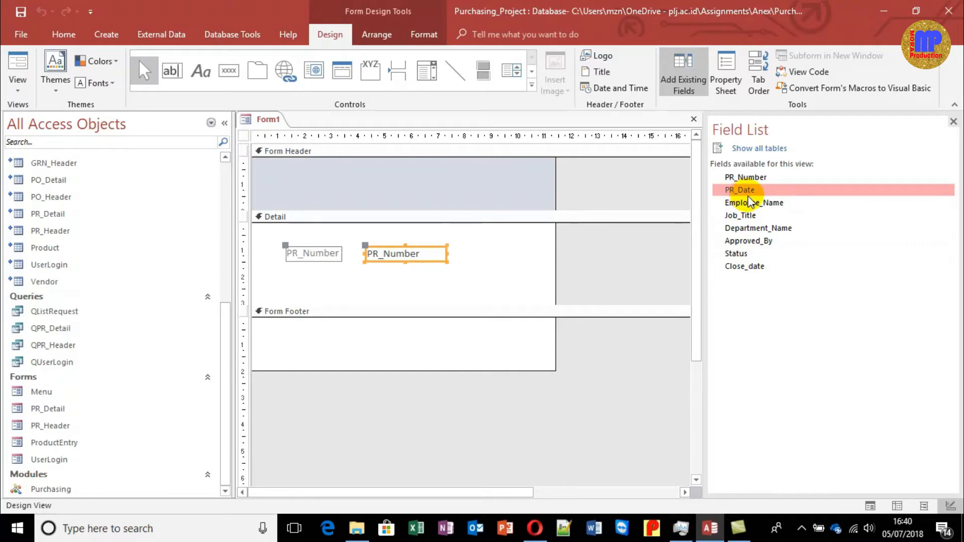
left_click(738, 266, "shift")
left_click_drag(745, 190, 365, 270)
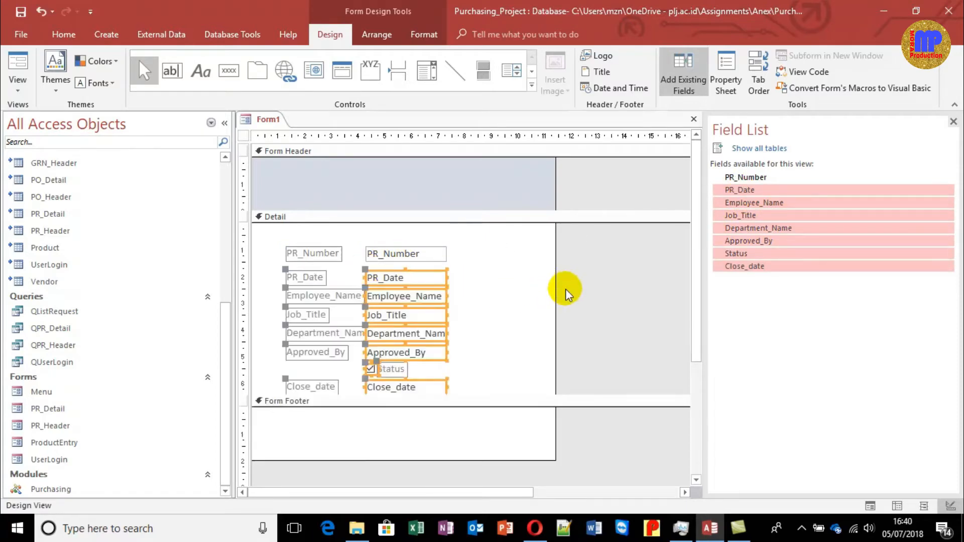
Step: Close the field list, shrink the Form Header to about 0.5 cm high and fit the Detail section's height closely below Close_date
left_click(541, 396)
left_click_drag(541, 408, 541, 410)
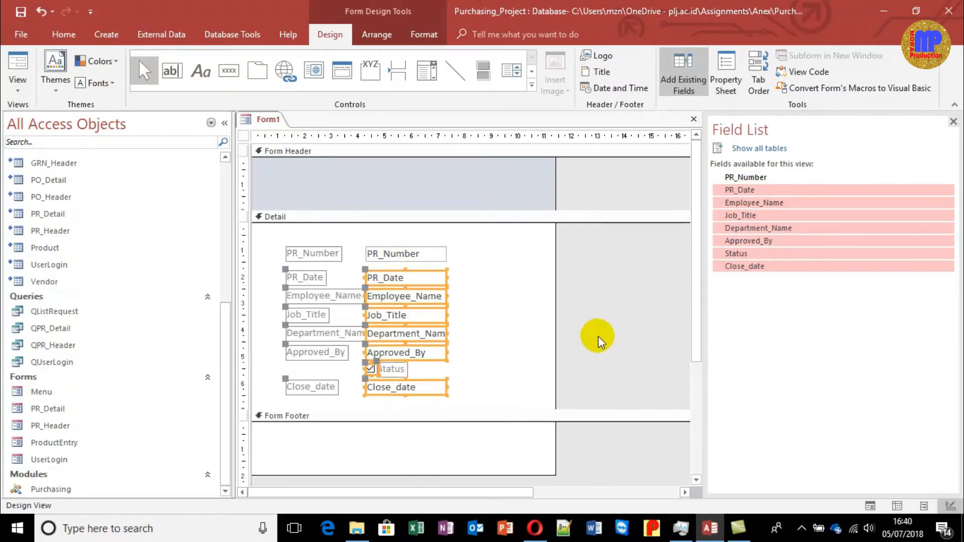
left_click(605, 313)
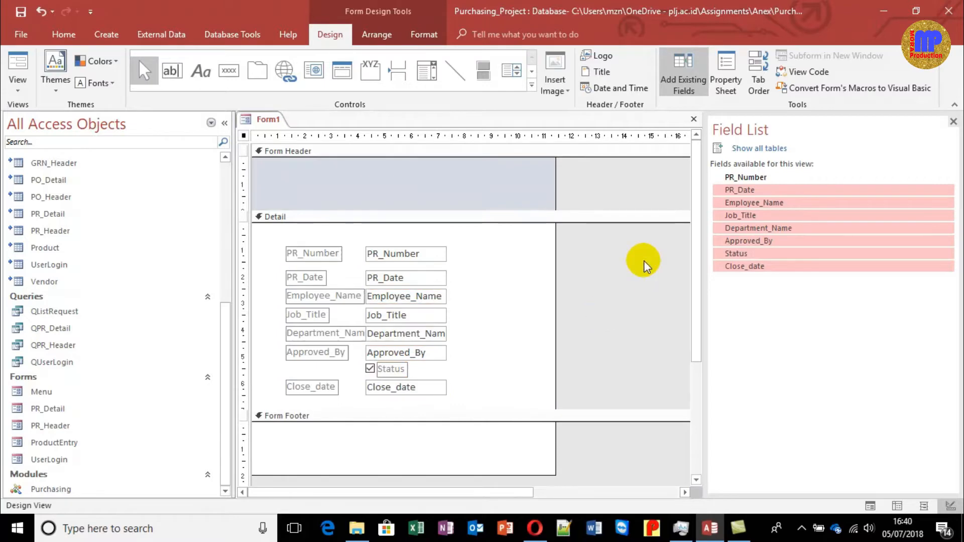
left_click(953, 121)
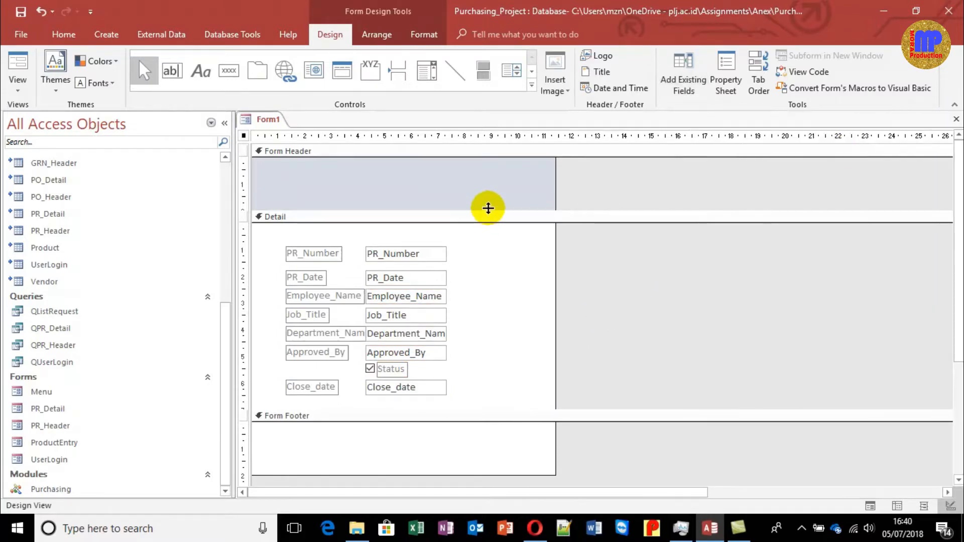
left_click_drag(488, 206, 488, 169)
left_click_drag(541, 384, 538, 366)
Step: Set the form's Default View property to Datasheet, then display the form in Datasheet View with the property sheet closed
double_click(655, 240)
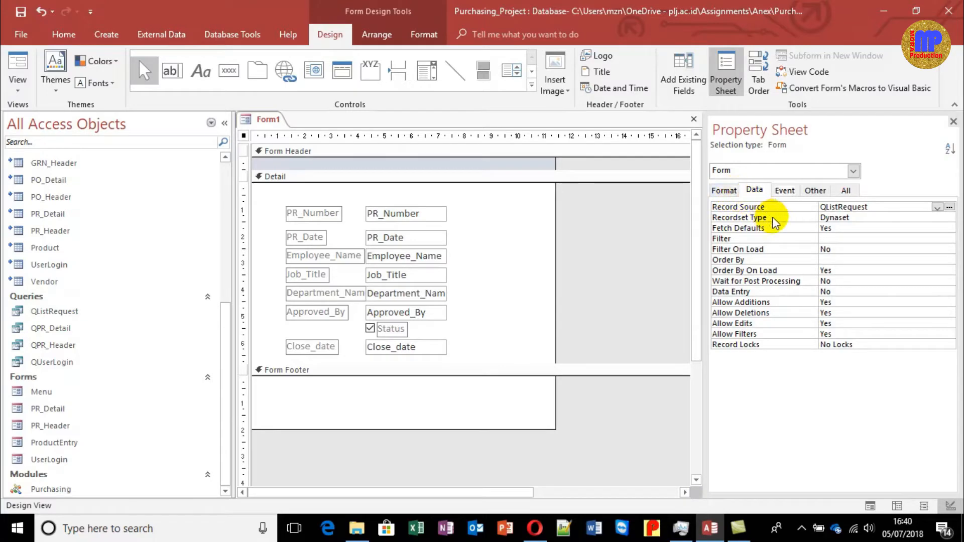
left_click(725, 191)
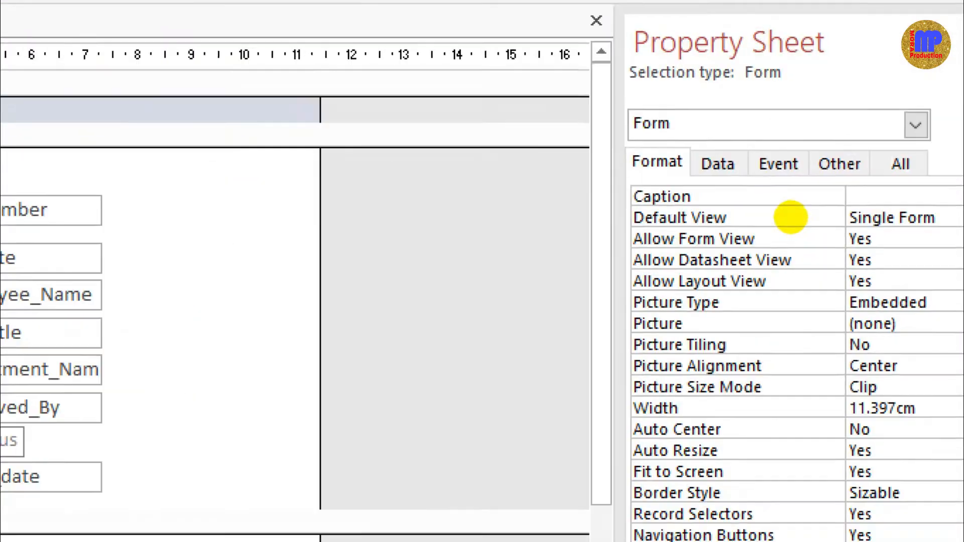
left_click(927, 194)
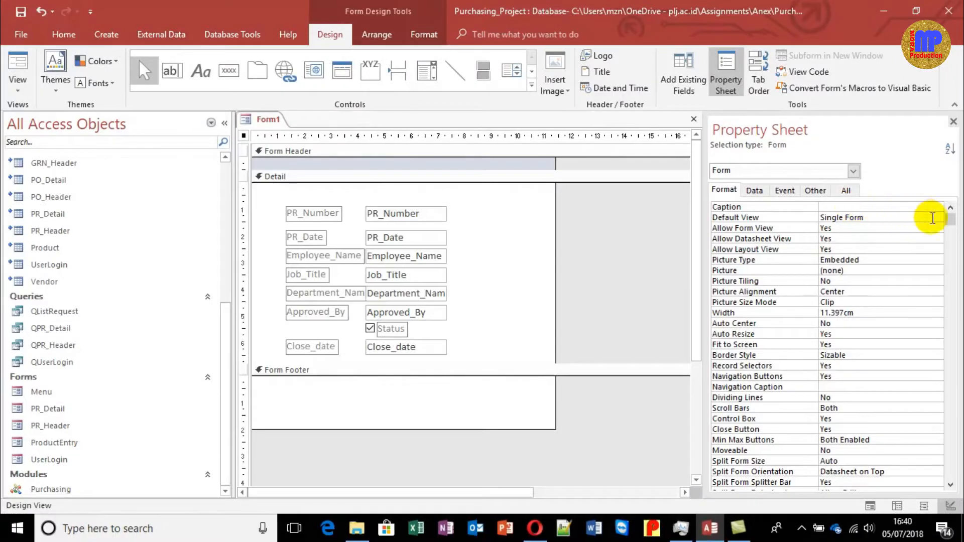
left_click(935, 219)
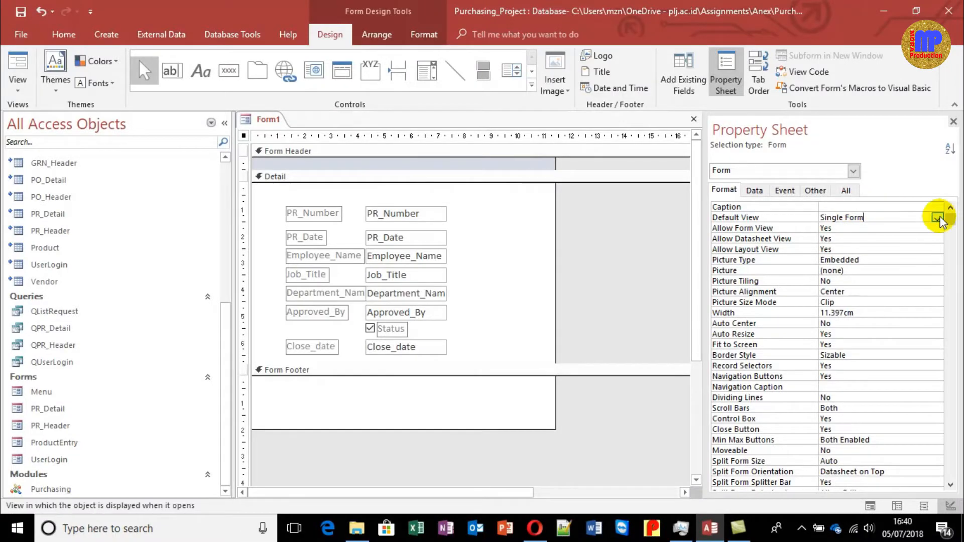
left_click(937, 218)
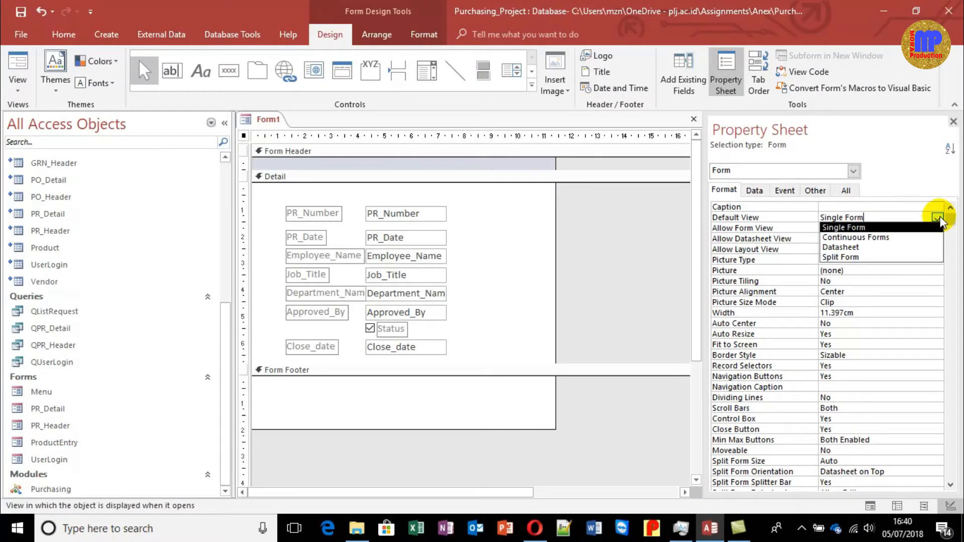
left_click(904, 247)
left_click(621, 225)
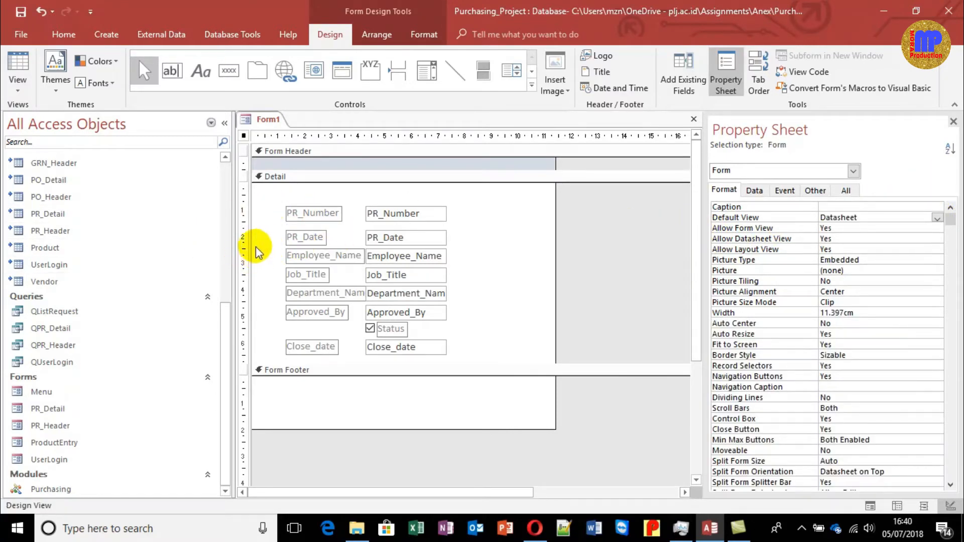
left_click(20, 66)
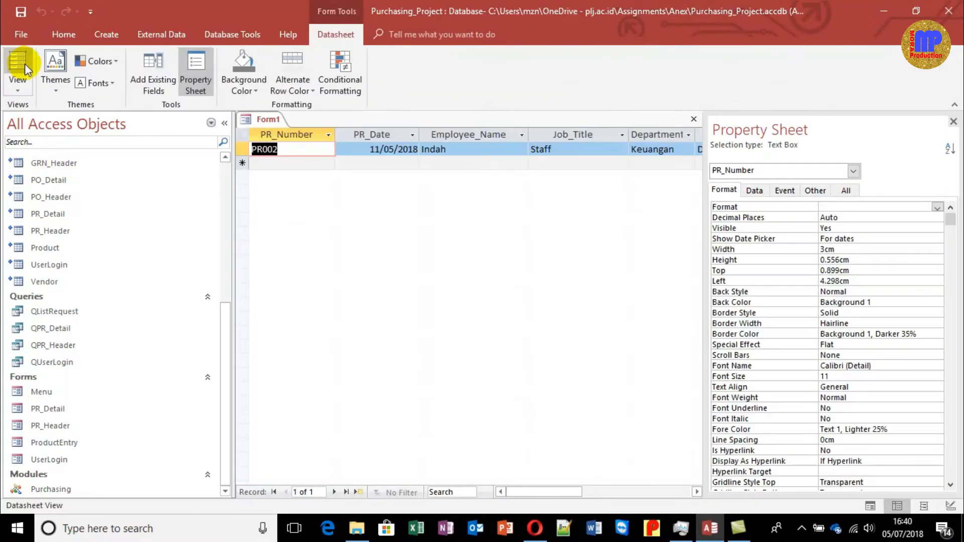
left_click(954, 121)
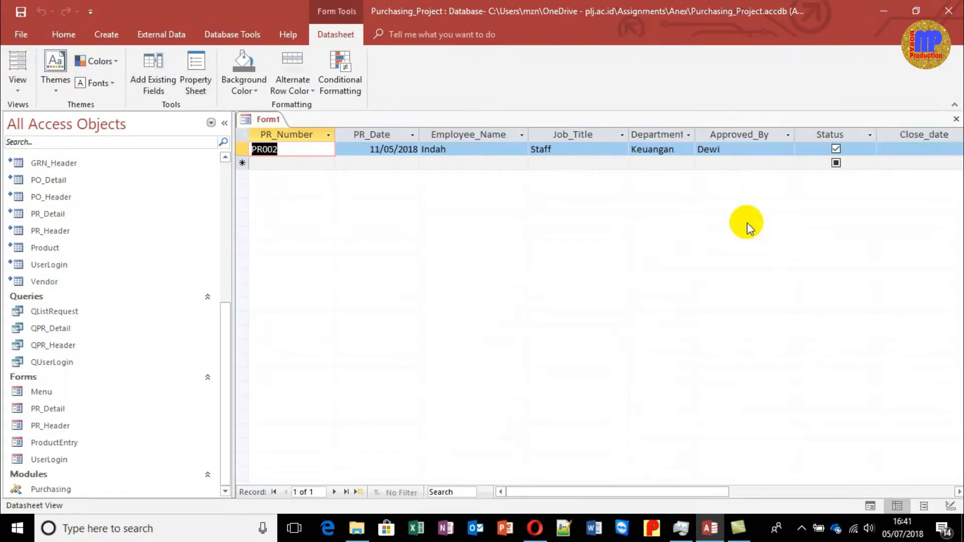
Step: Adjust the widths of the PR_Number and PR_Date columns in the datasheet, then return the form to Design View
left_click_drag(337, 133, 333, 133)
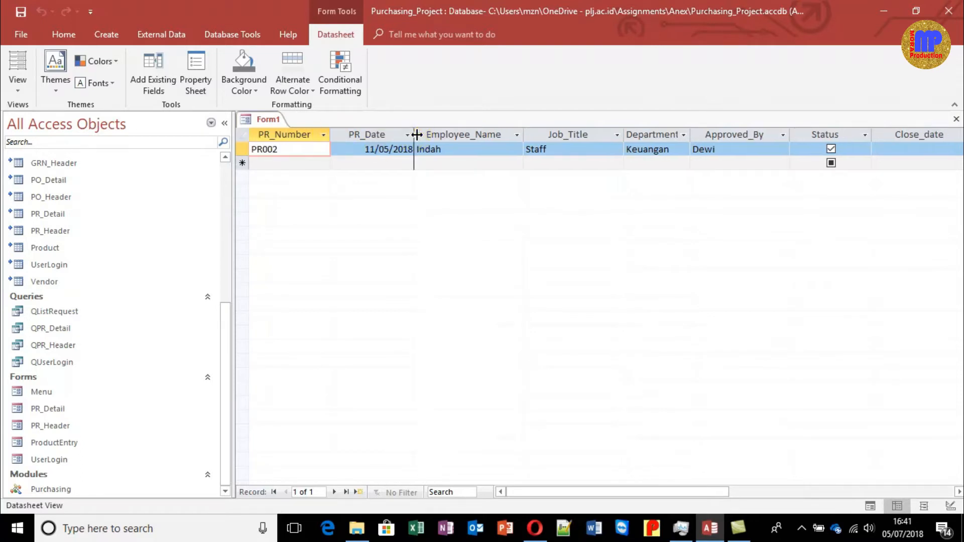
left_click_drag(417, 134, 422, 134)
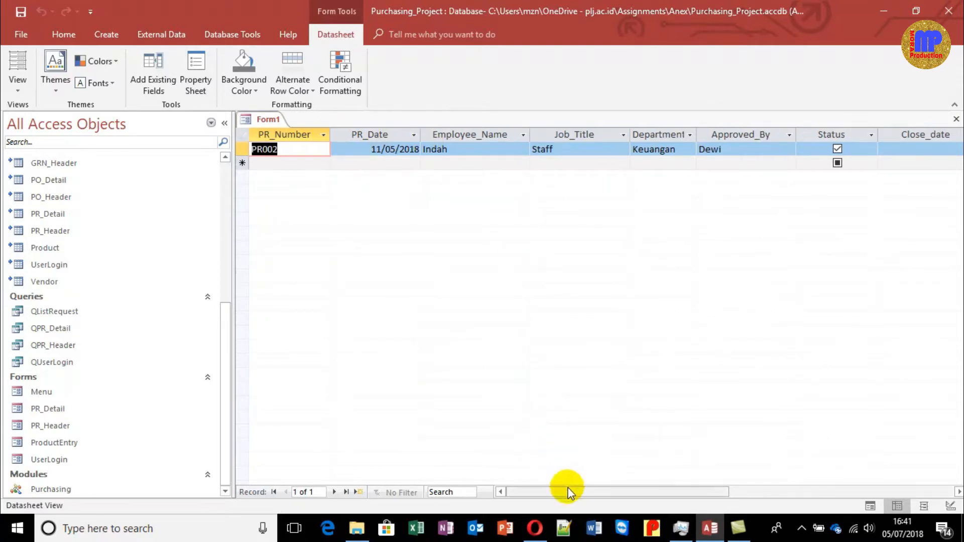
mouse_move(566, 490)
left_mouse_down()
mouse_move(645, 492)
mouse_move(562, 489)
left_mouse_up()
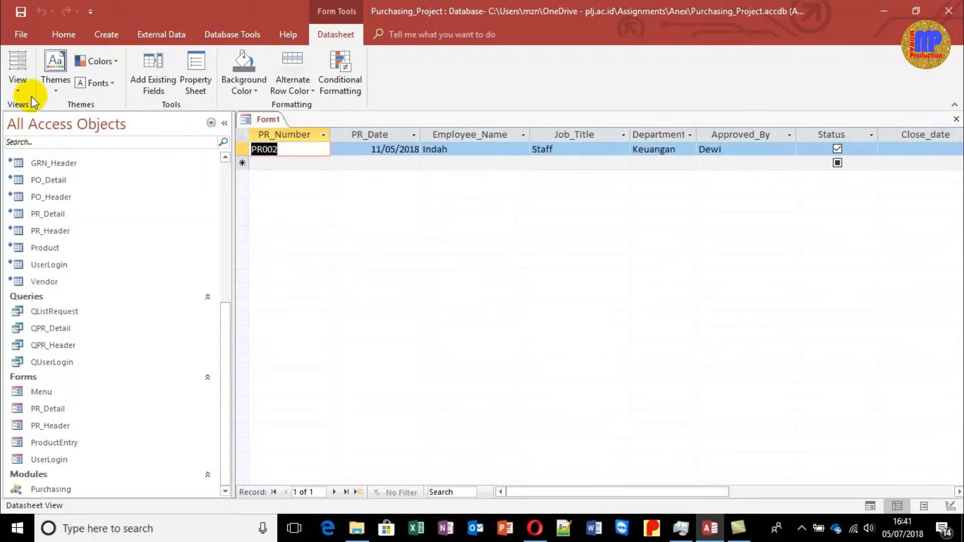
left_click(19, 89)
left_click(60, 207)
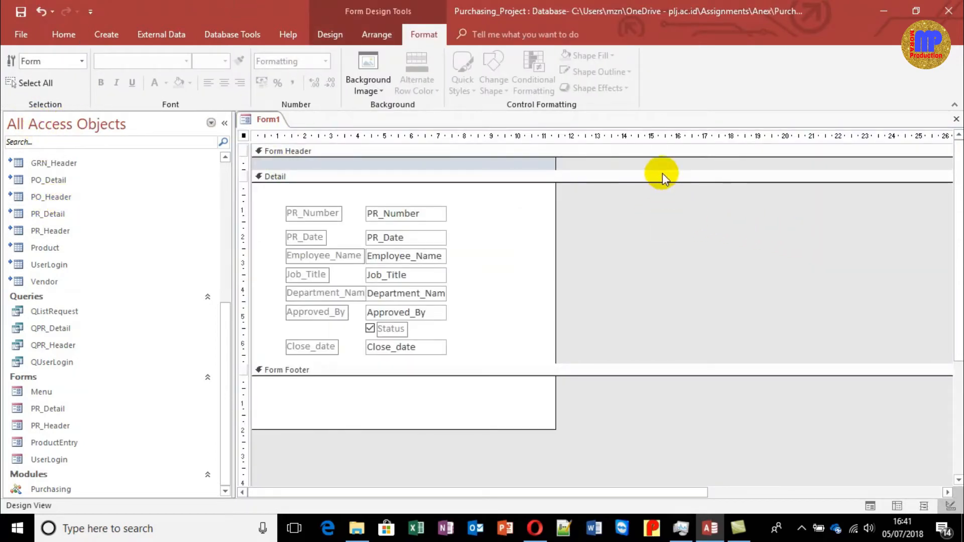
Step: Enlarge the Form Header and move the PR_Number through Close_date labels, except Status, from the Detail section into it
left_click_drag(662, 170, 661, 194)
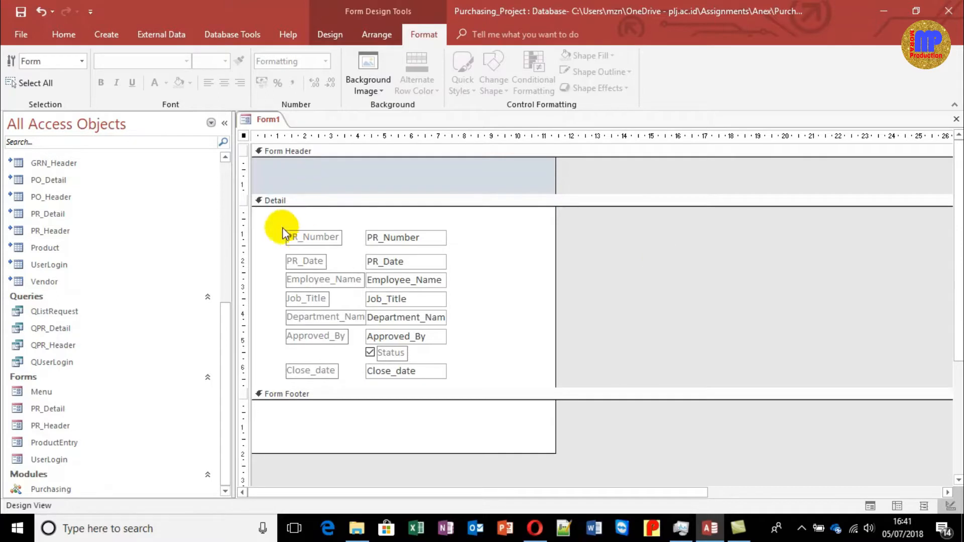
left_click_drag(274, 221, 331, 379)
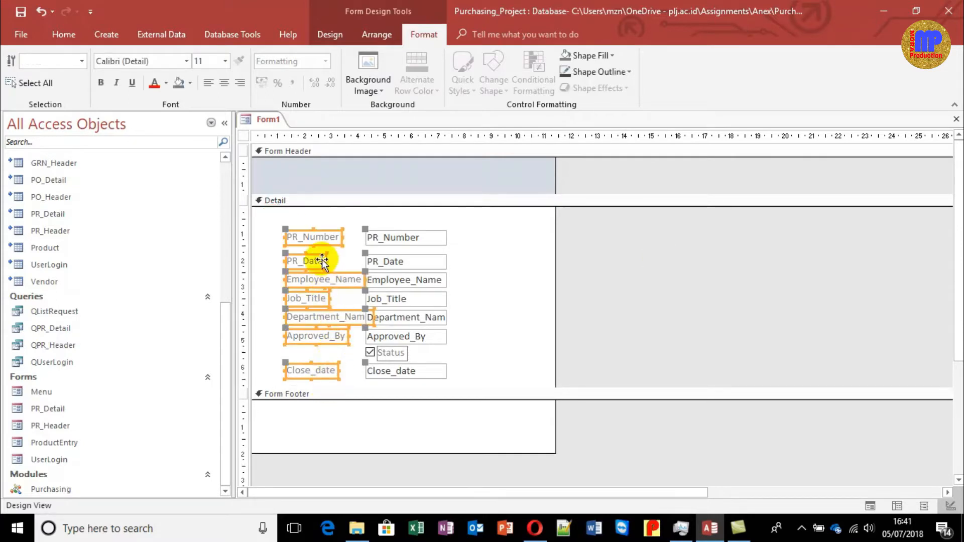
key("ctrl+x")
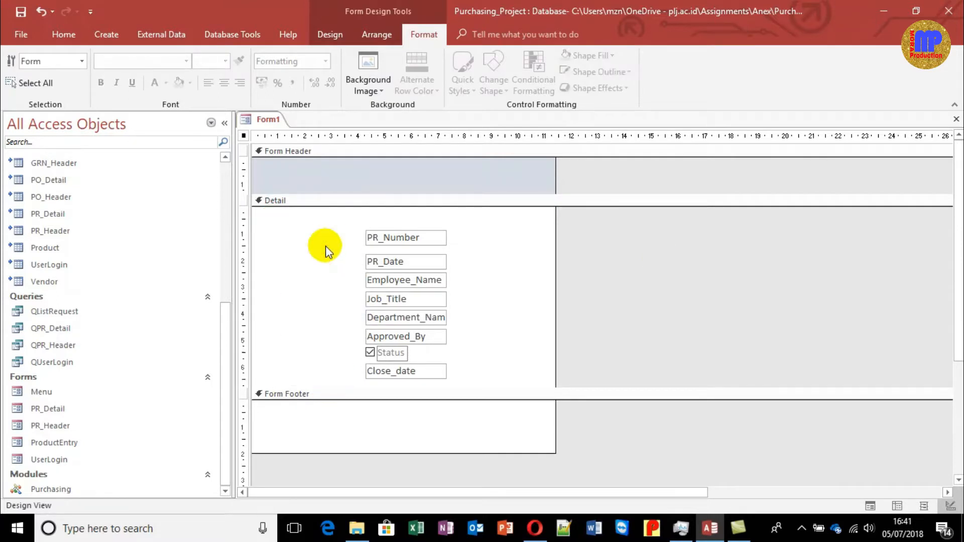
left_click(346, 180)
key("ctrl+v")
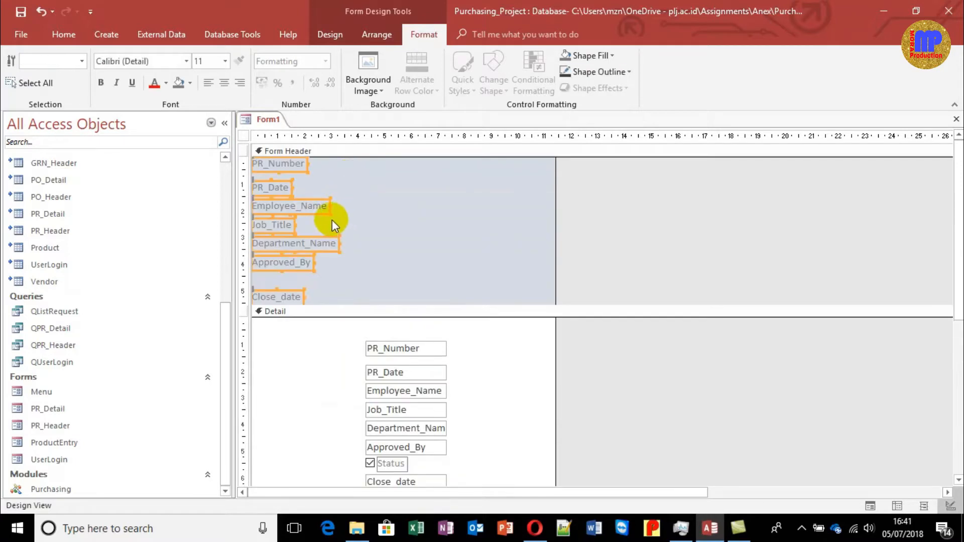
Step: Arrange the PR_Number, PR_Date, Employee_Name, Job_Title and Department_Name labels in a row in the Form Header and widen the form to about 23 cm
left_click_drag(314, 203, 428, 171)
left_click(458, 225)
left_click_drag(370, 215, 516, 173)
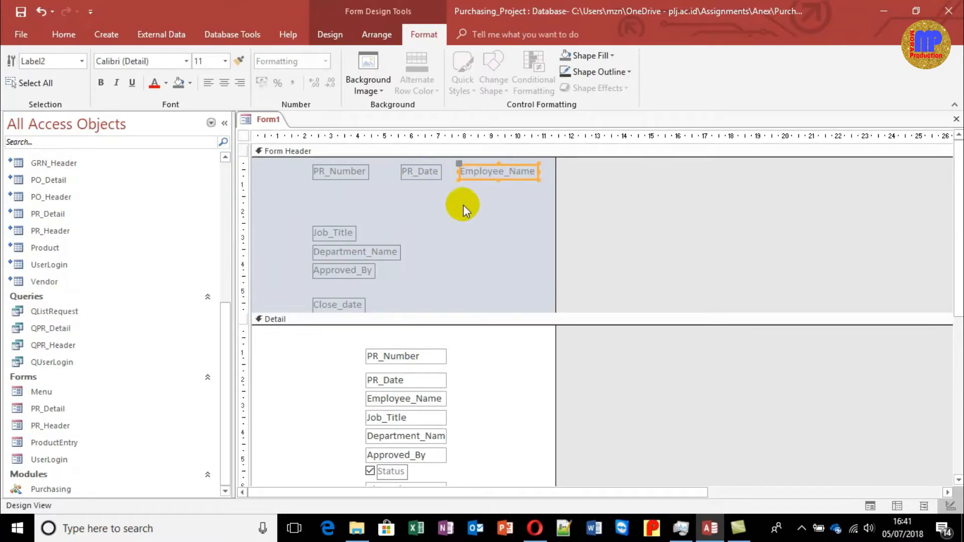
left_click_drag(352, 234, 666, 173)
left_click_drag(342, 270, 773, 168)
double_click(772, 168)
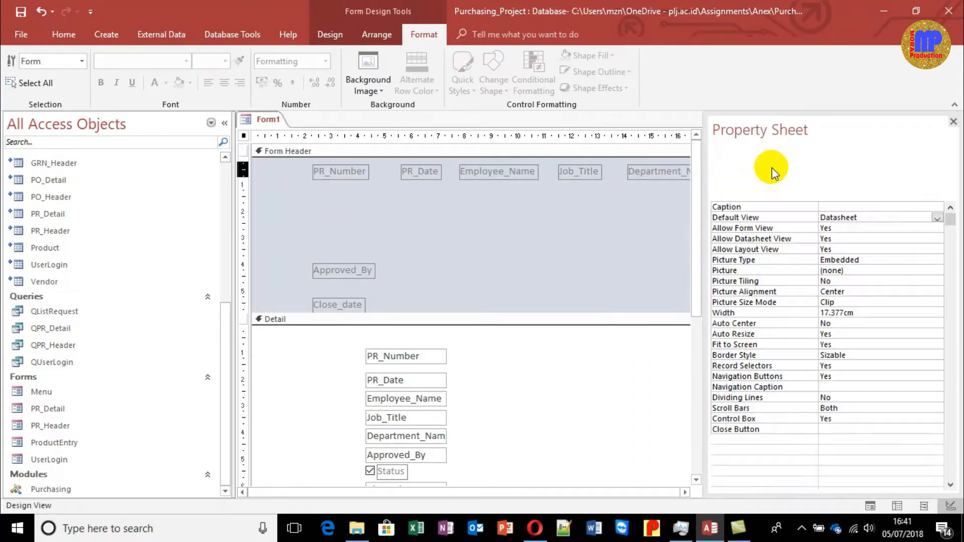
left_click(954, 122)
left_click_drag(717, 207, 871, 214)
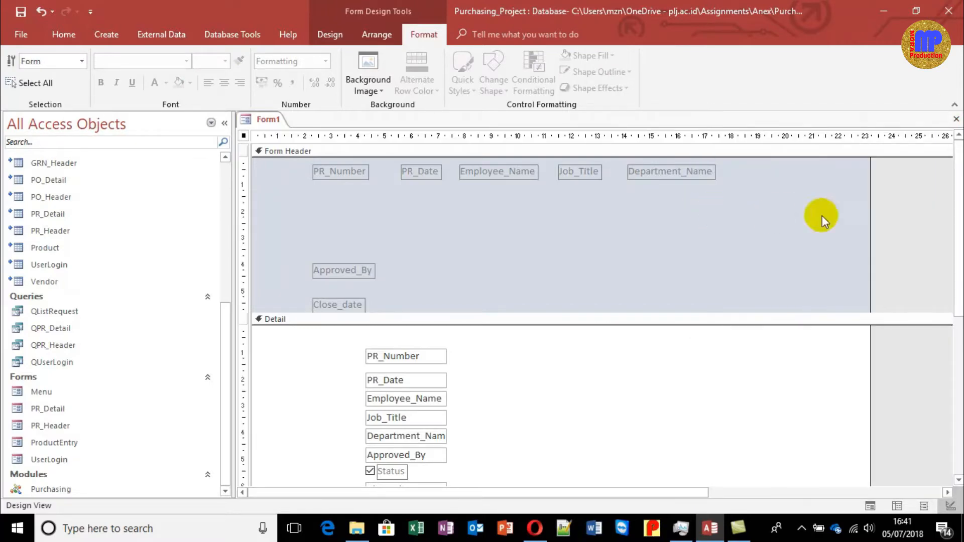
Step: Add the Approved_By and Close_date labels to the end of the header row and shrink the Form Header to about 1.2 cm high
left_click_drag(334, 271, 750, 172)
left_click_drag(356, 303, 852, 171)
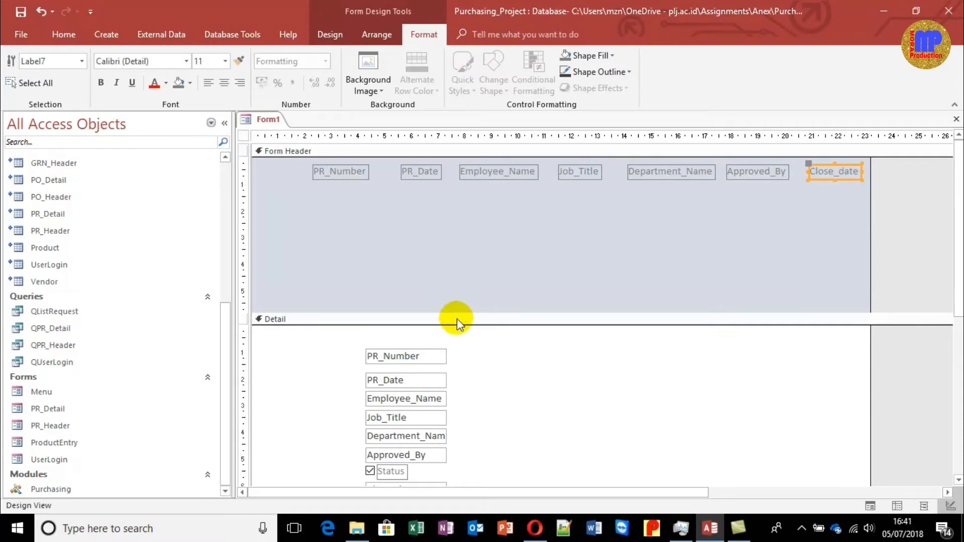
left_click_drag(456, 312, 467, 187)
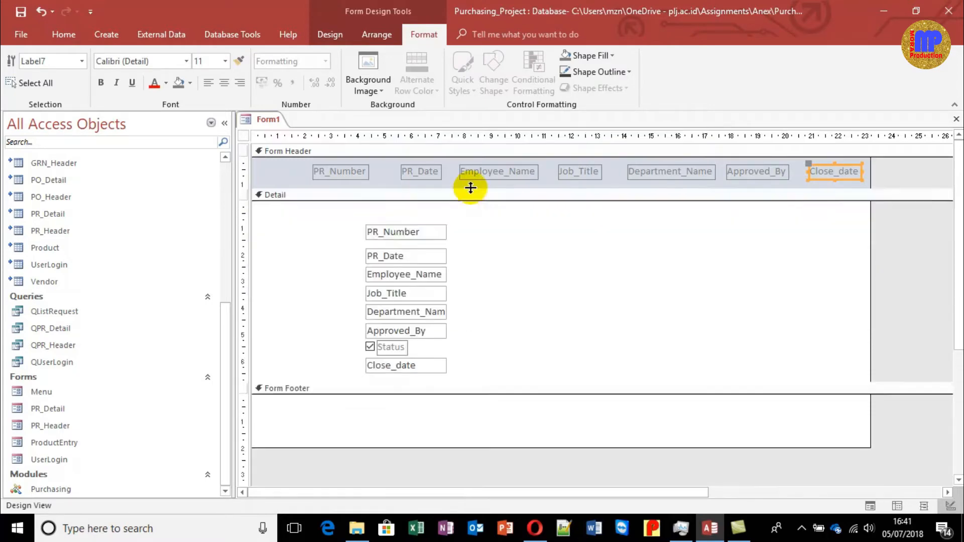
left_click_drag(423, 231, 397, 220)
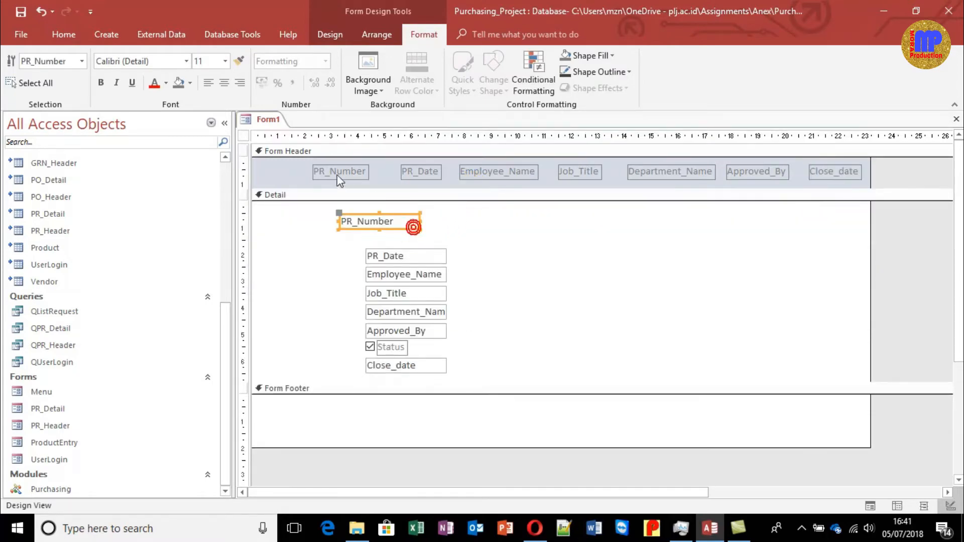
left_click(469, 227)
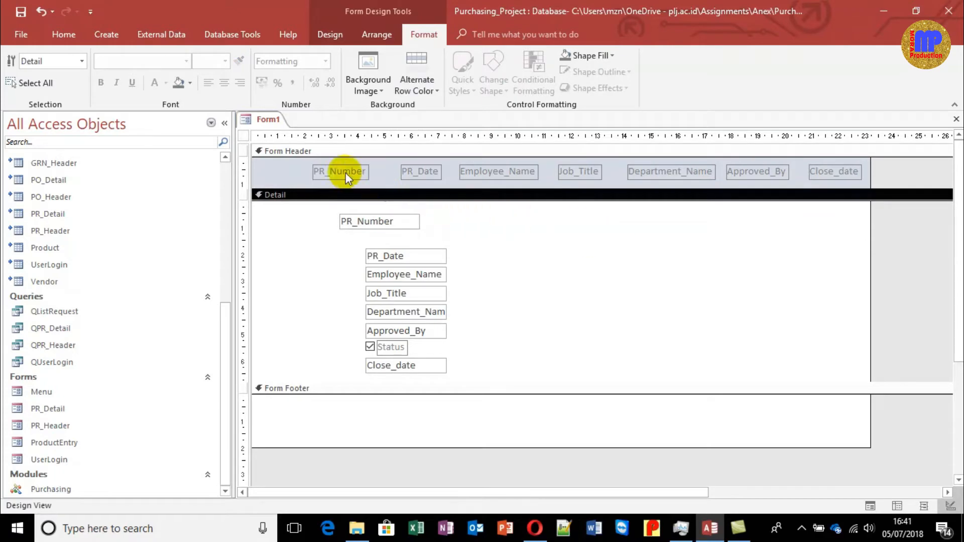
left_click_drag(262, 161, 798, 172)
key("ctrl+z")
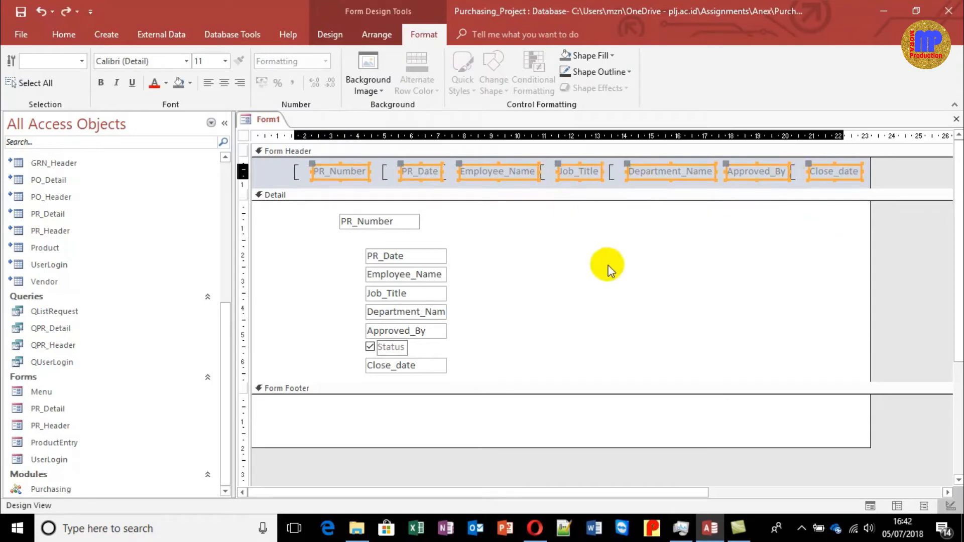
left_click(609, 265)
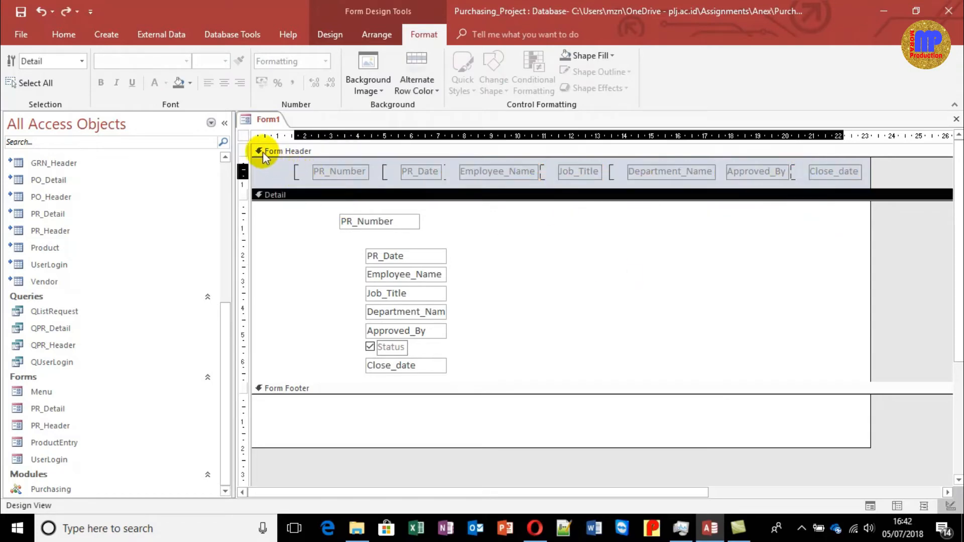
key("ctrl+z")
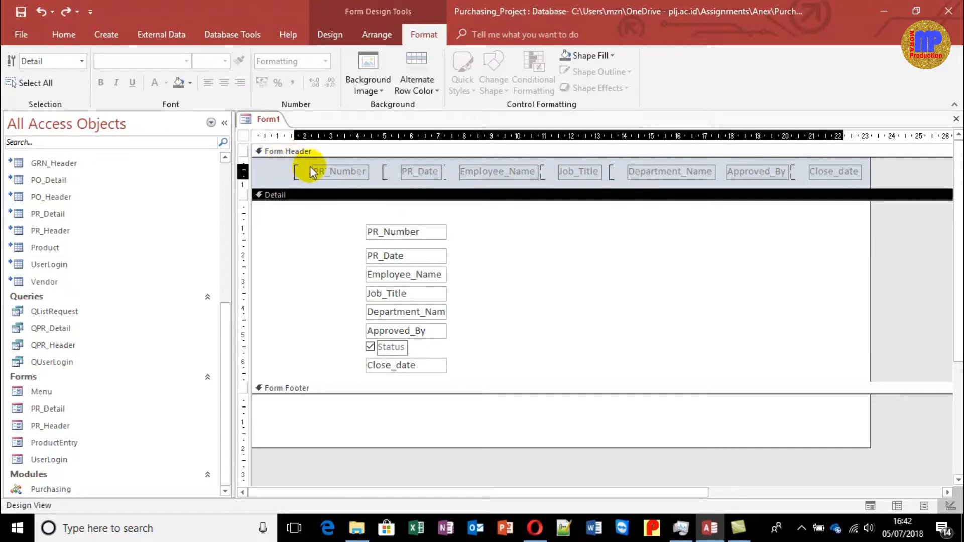
Step: Check the Top position of the PR_Number label in the Form Header through its properties
left_click(289, 162)
left_click(345, 169)
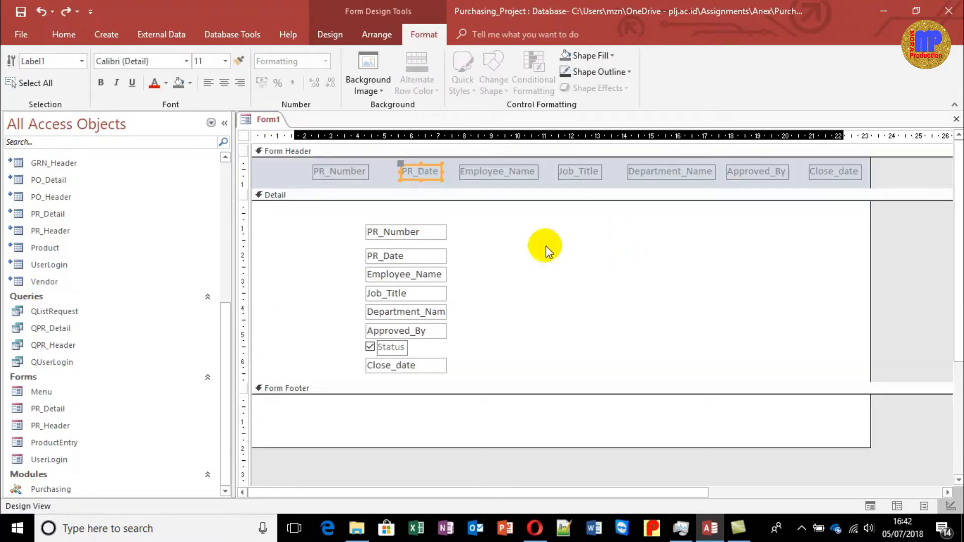
left_click(276, 154)
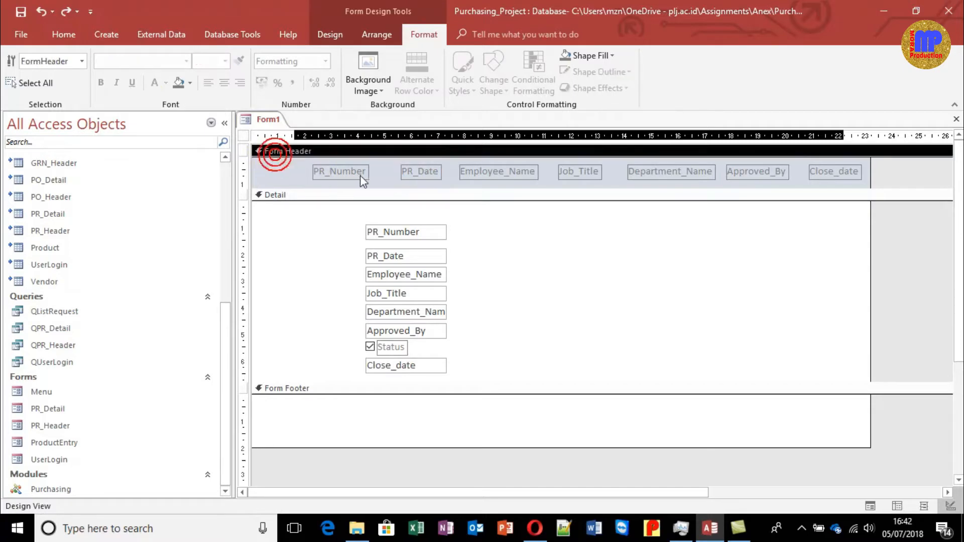
left_click_drag(280, 164, 356, 171)
right_click(353, 171)
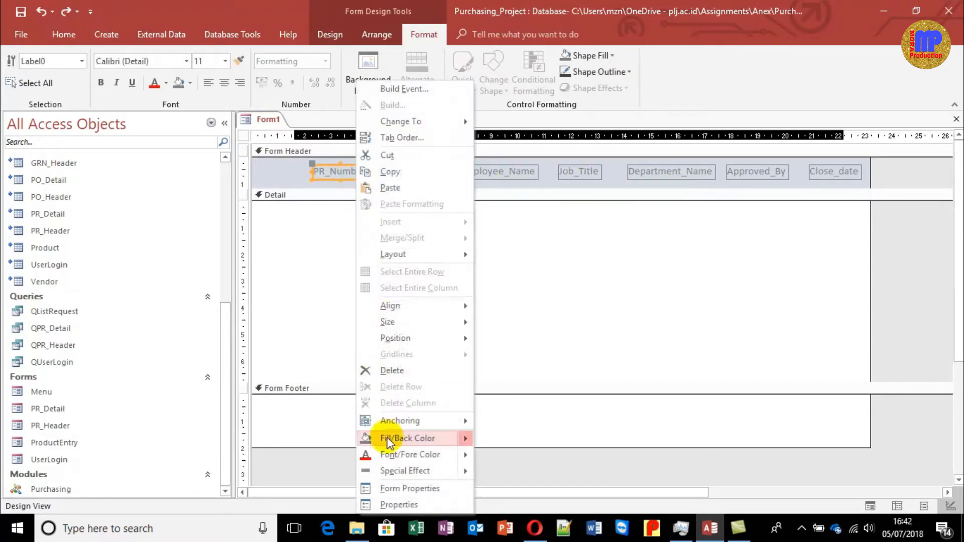
left_click(399, 504)
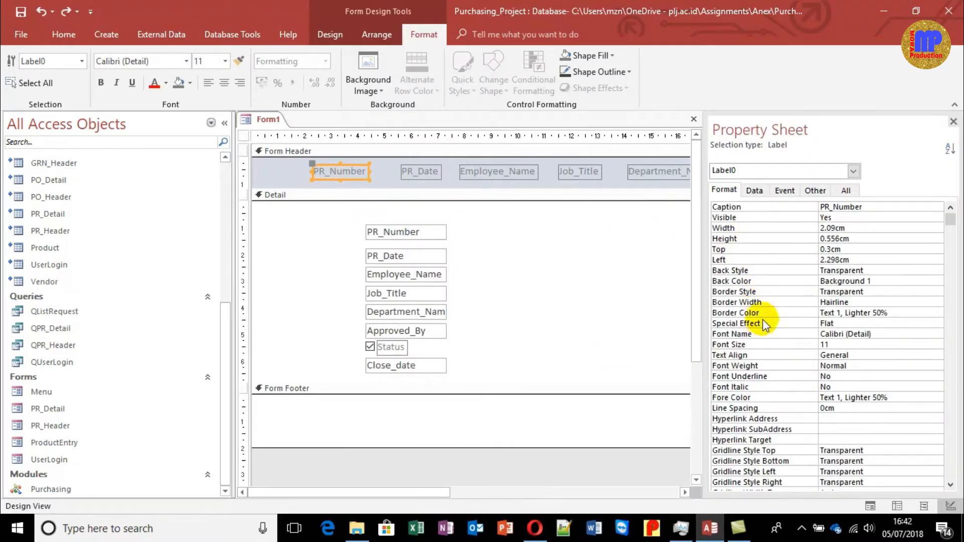
left_click(769, 247)
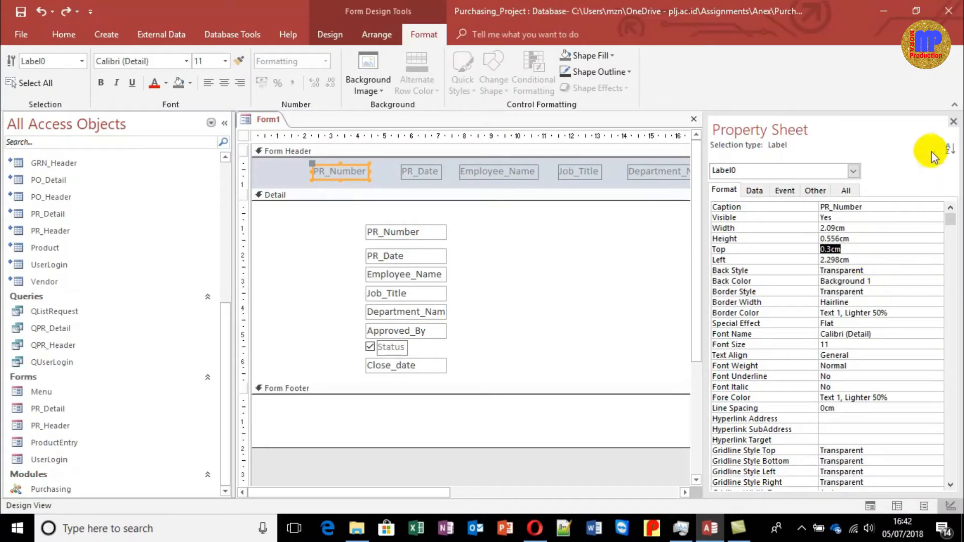
left_click(954, 121)
Step: Check the shared Top position of the PR_Date through Close_date labels in the Form Header
left_click_drag(920, 164, 411, 172)
right_click(424, 172)
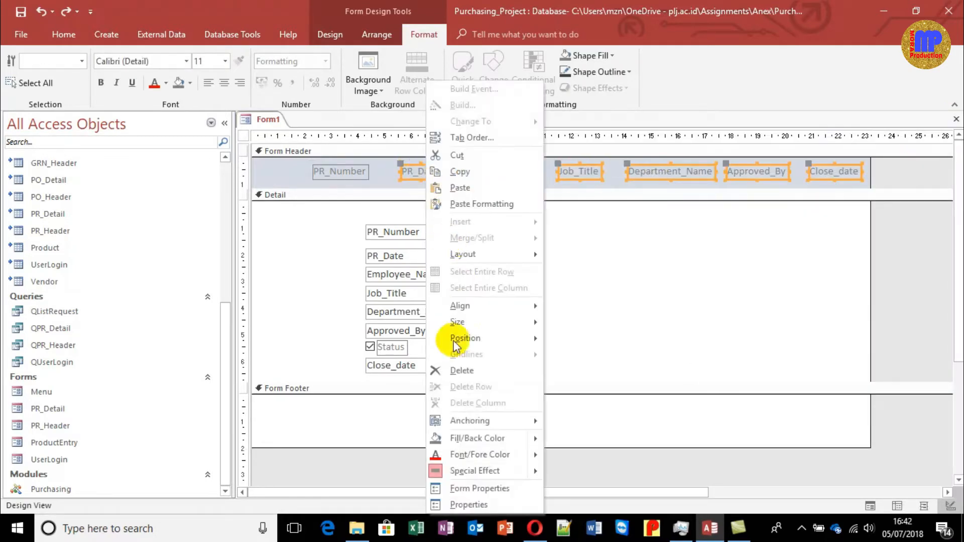
left_click(461, 504)
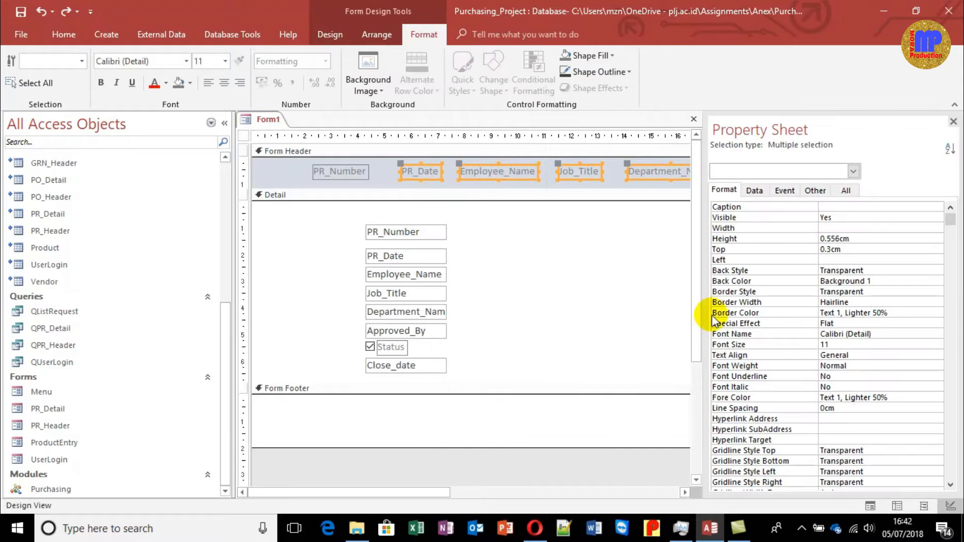
left_click(753, 247)
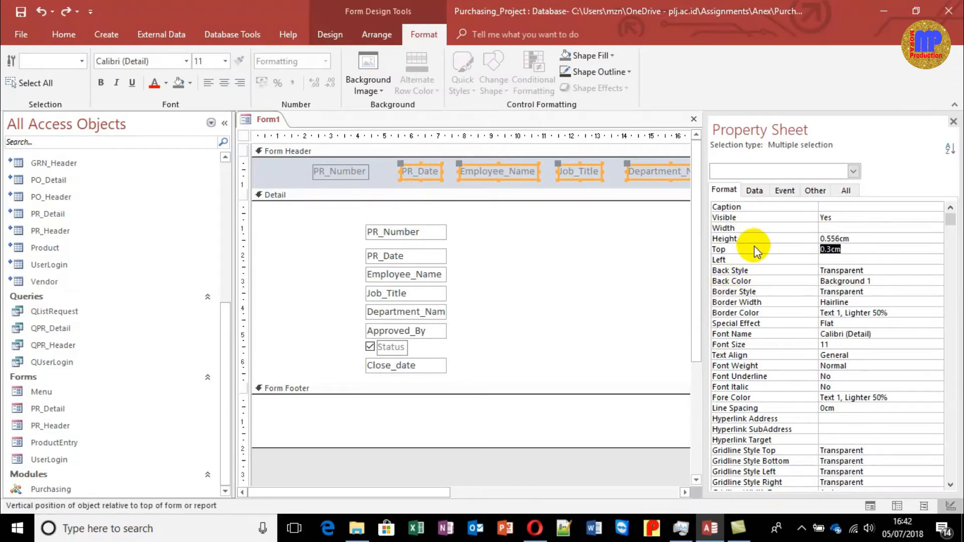
key("Return")
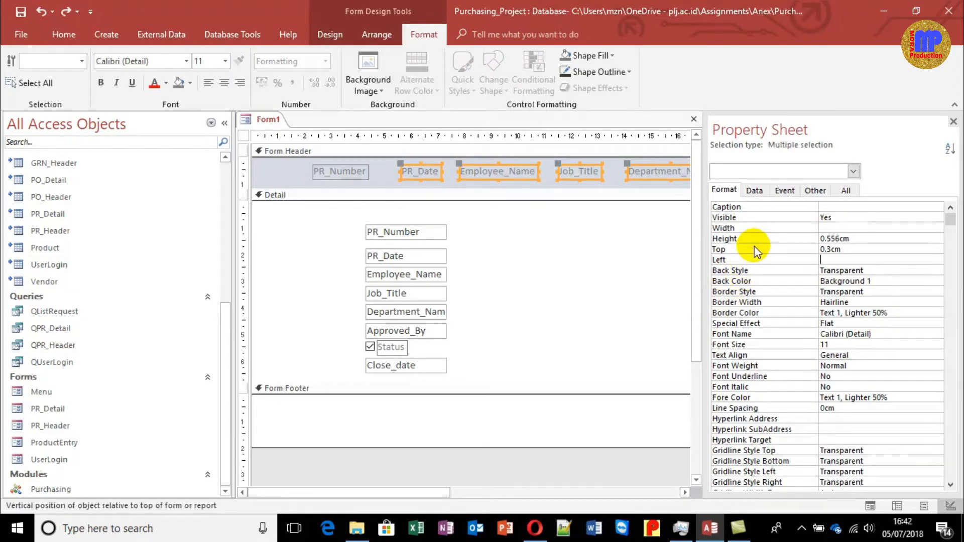
Step: Spread the PR_Number, PR_Date, Employee_Name, Job_Title and Department_Name text boxes side by side across the Detail section
left_click(400, 239)
left_click(496, 224)
left_click_drag(396, 227, 358, 216)
left_click_drag(381, 257, 417, 222)
left_click(412, 280)
left_click_drag(412, 281, 545, 257)
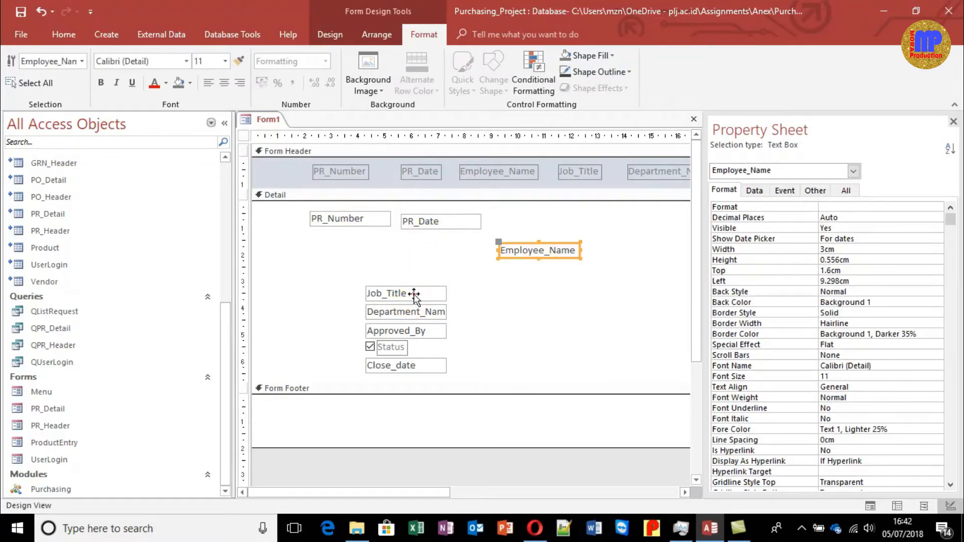
left_click_drag(415, 296, 642, 268)
left_click_drag(431, 311, 651, 269)
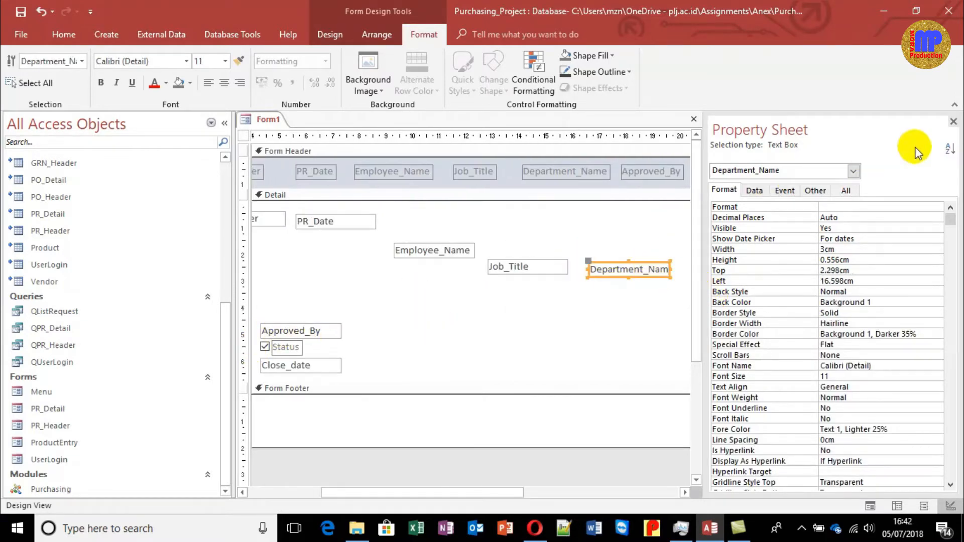
Step: Close the property sheet and place Approved_By, the Status check box and Close_date after Department_Name in the Detail section
left_click(953, 121)
left_click(298, 333)
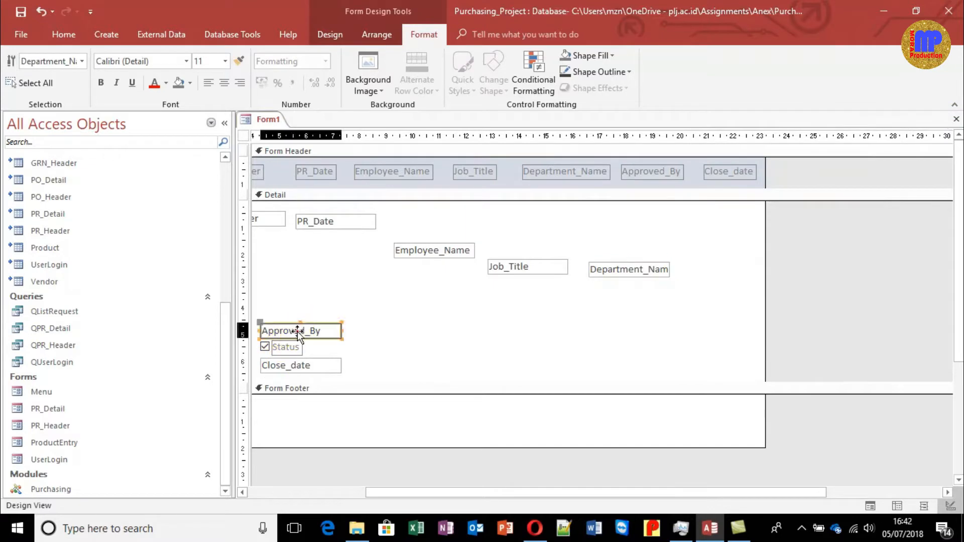
left_click_drag(298, 333, 719, 270)
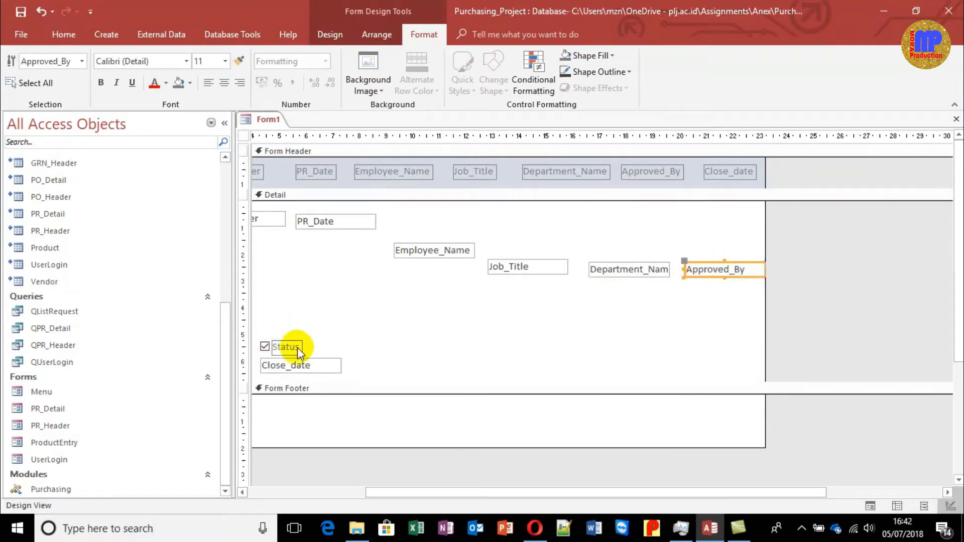
left_click_drag(297, 347, 813, 272)
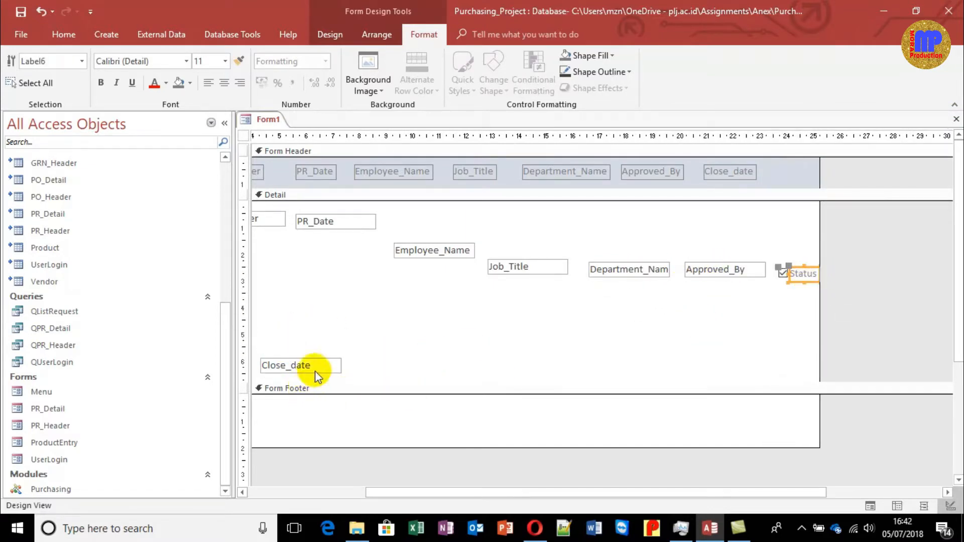
left_click_drag(315, 371, 890, 276)
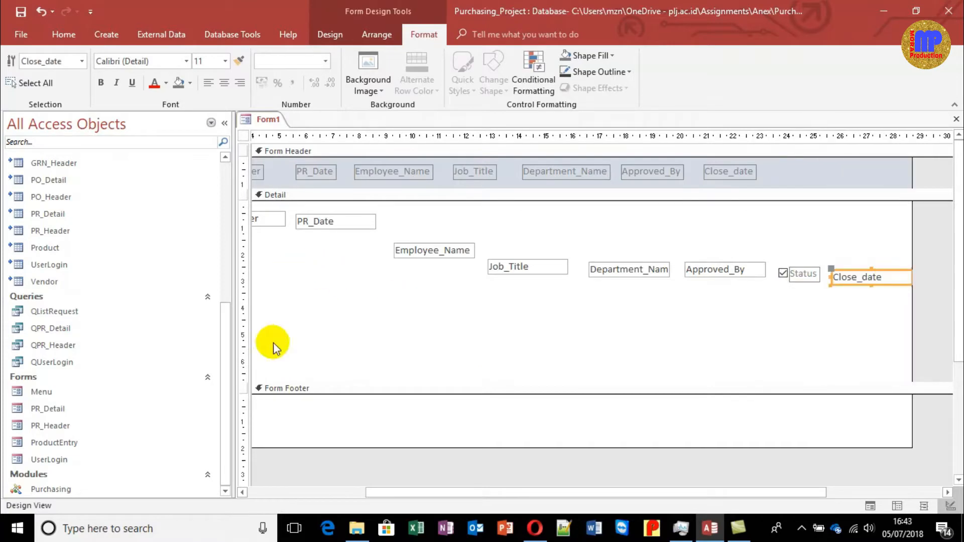
Step: Check the Top position of the PR_Number text box in the Detail section, then close its properties
left_click_drag(369, 495, 257, 491)
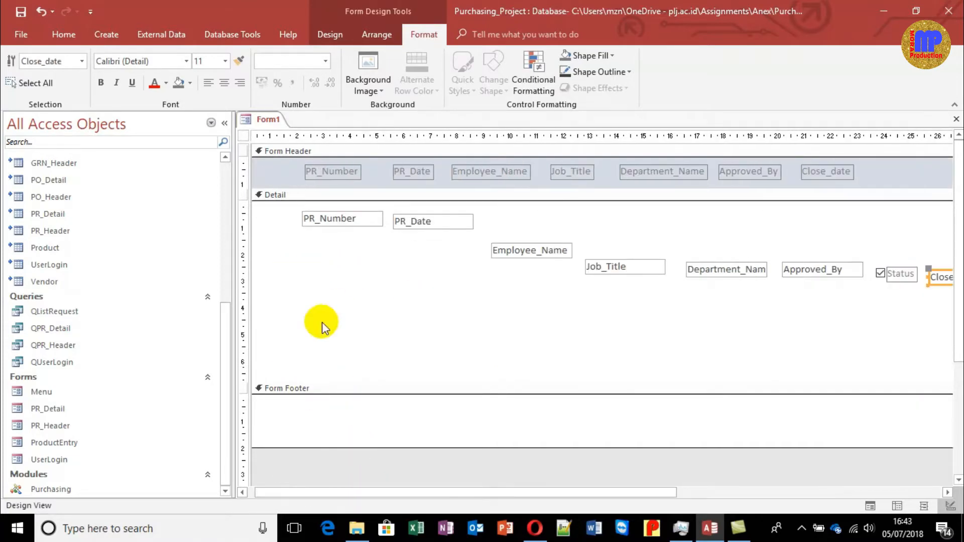
right_click(329, 218)
left_click(397, 508)
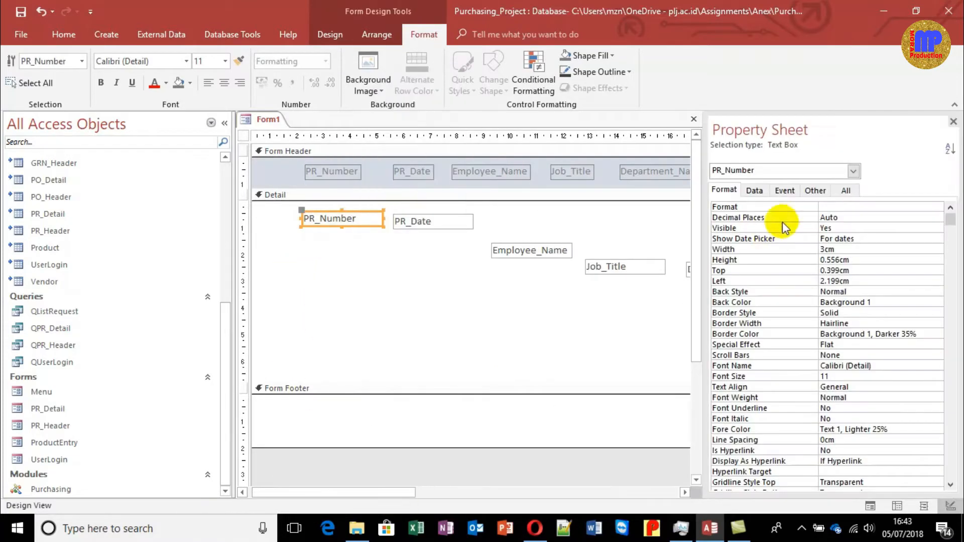
left_click(745, 272)
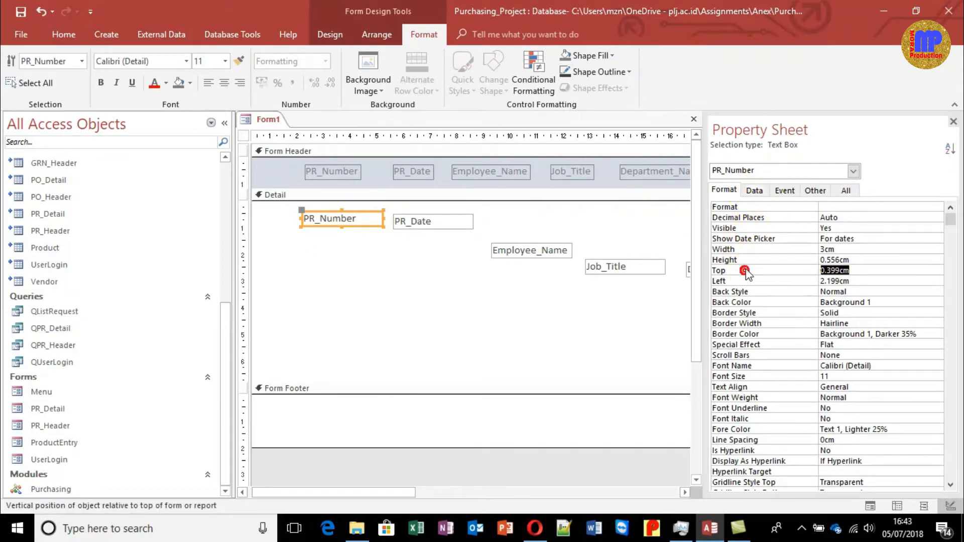
left_click(953, 122)
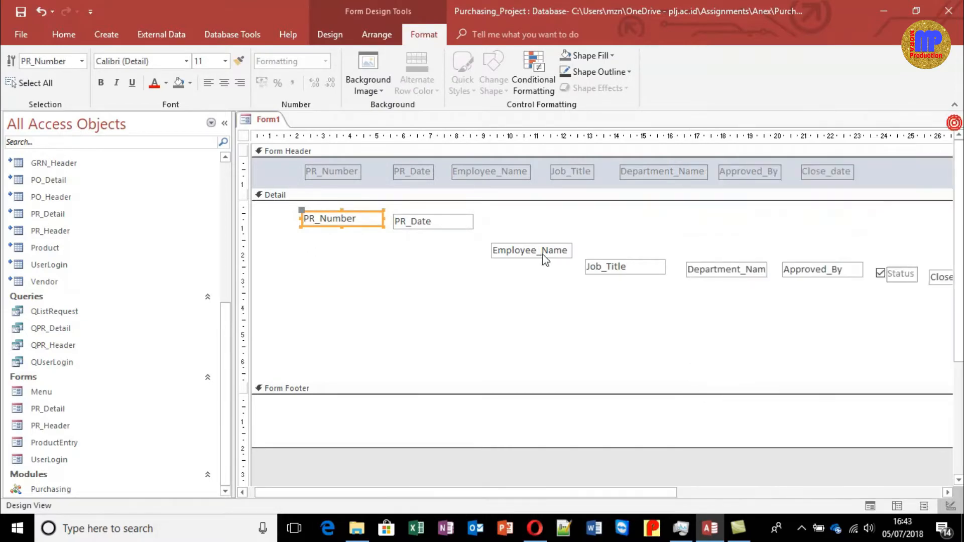
Step: Set the Top position of PR_Date through Close_date in the Detail section to 0.399cm, aligning them with PR_Number
left_click_drag(400, 251, 948, 296)
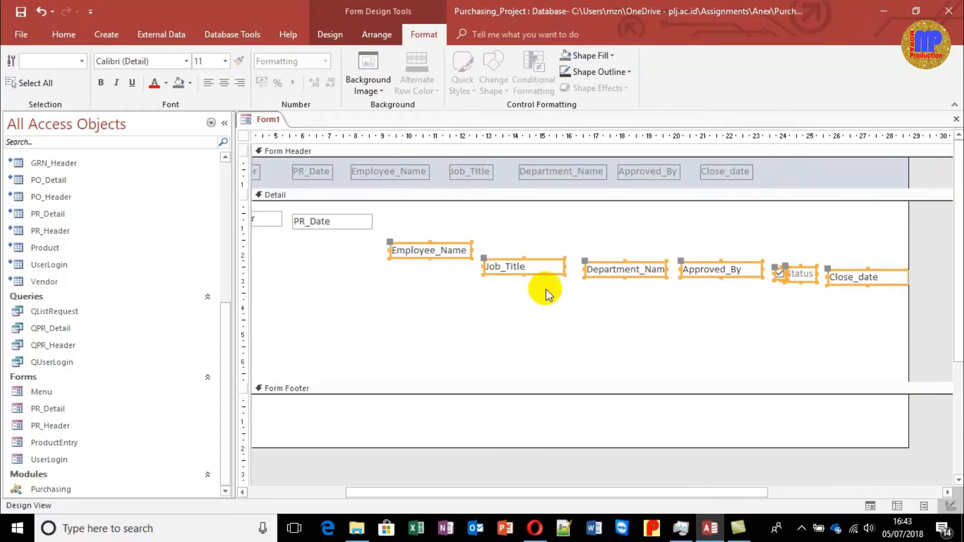
left_click(358, 221, "shift")
right_click(358, 221)
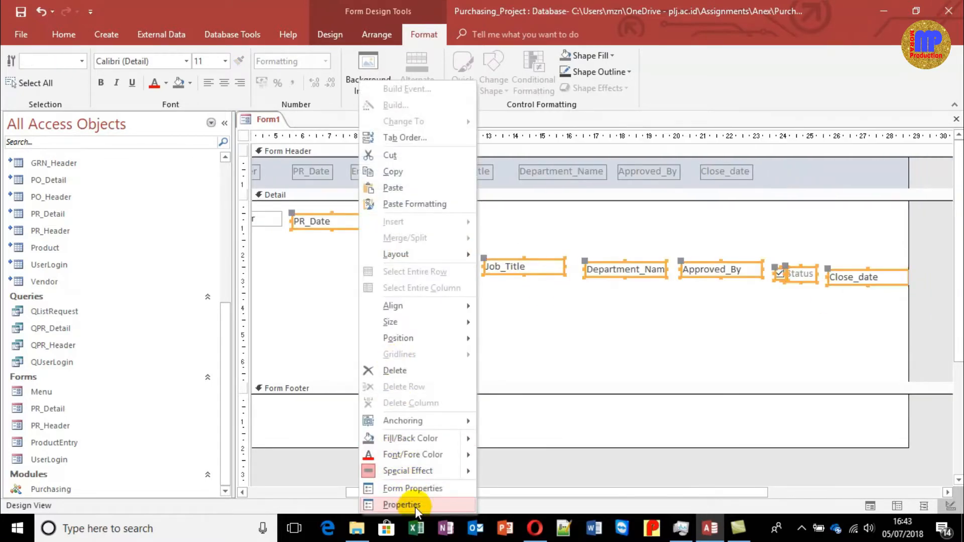
left_click(415, 507)
left_click(755, 238)
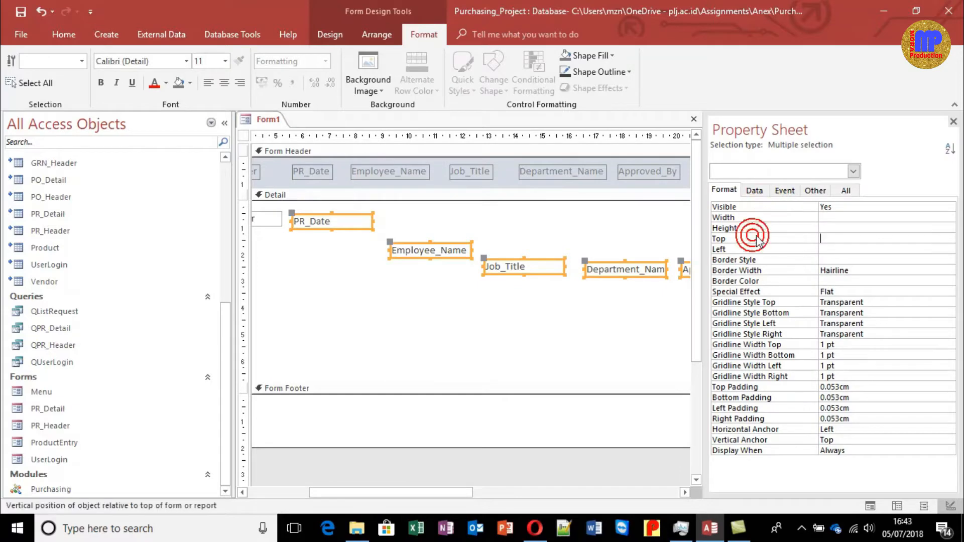
type("0.399cm")
key("Return")
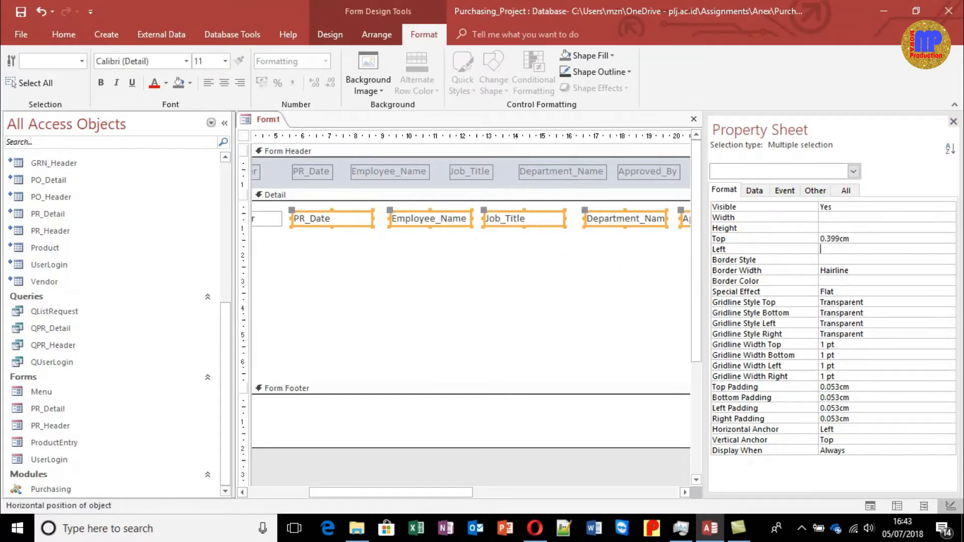
left_click(954, 122)
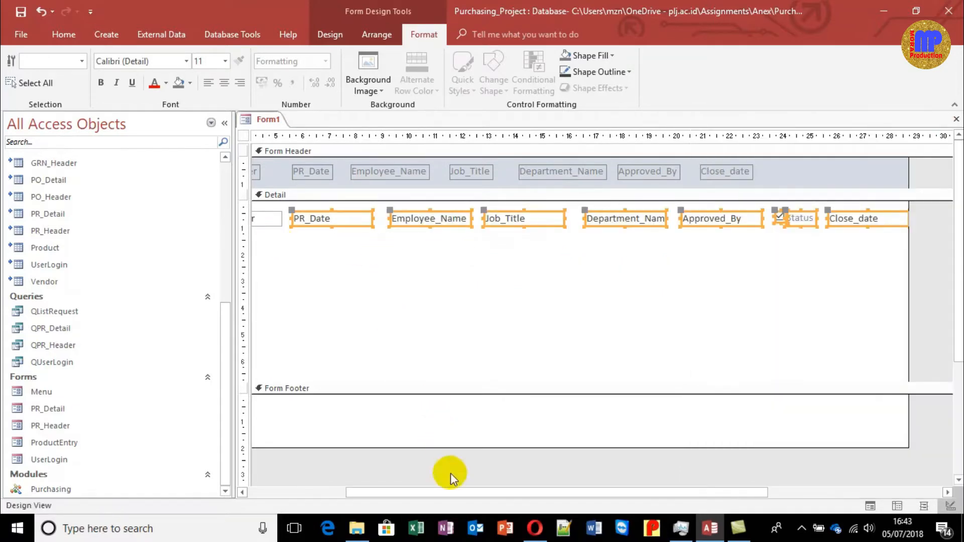
Step: Shift all the Form Header labels together leftwards until PR_Number sits near the form's left edge
left_click_drag(461, 493, 366, 491)
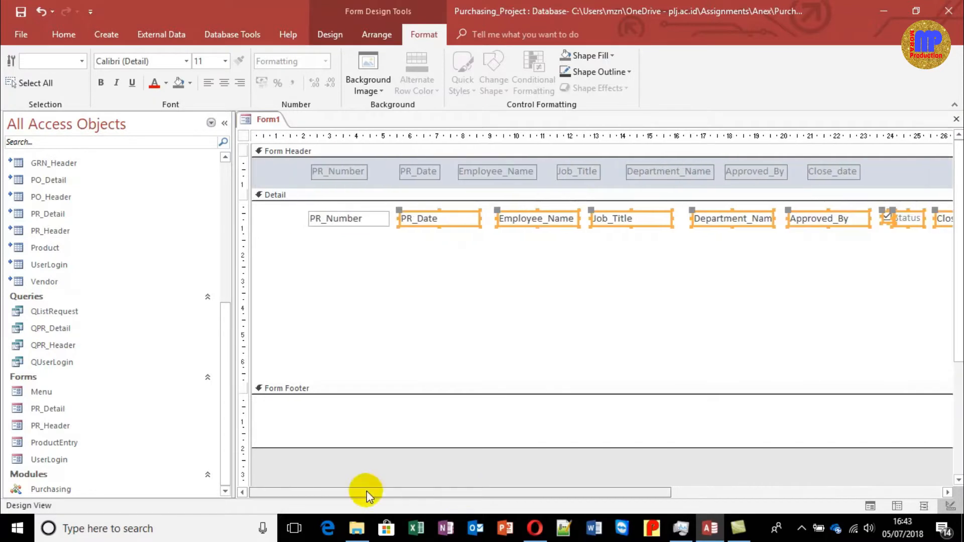
left_click(377, 392)
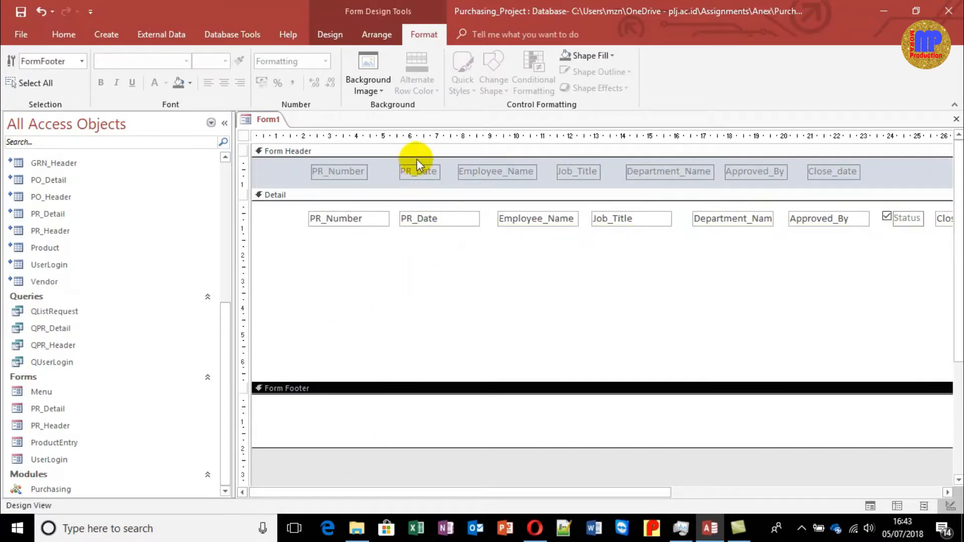
left_click(243, 172)
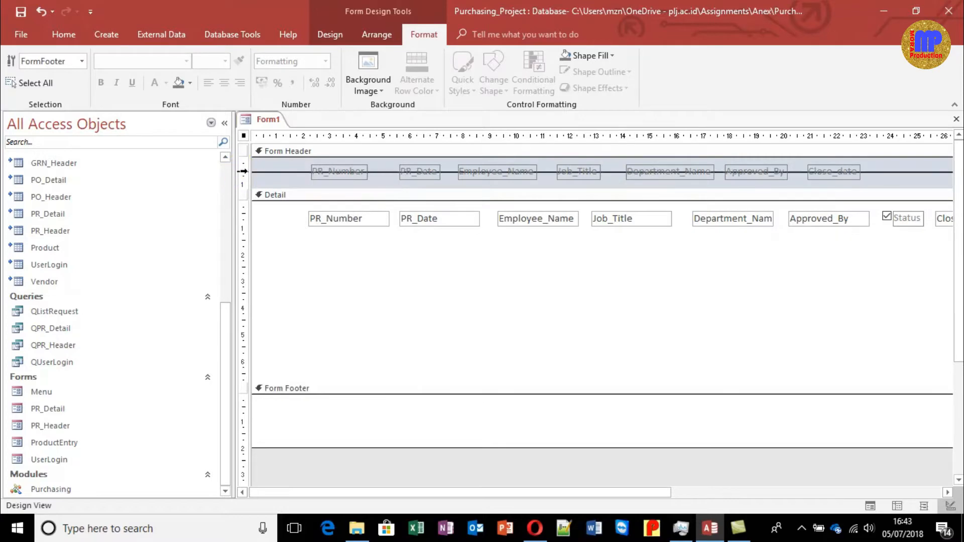
left_click(243, 172)
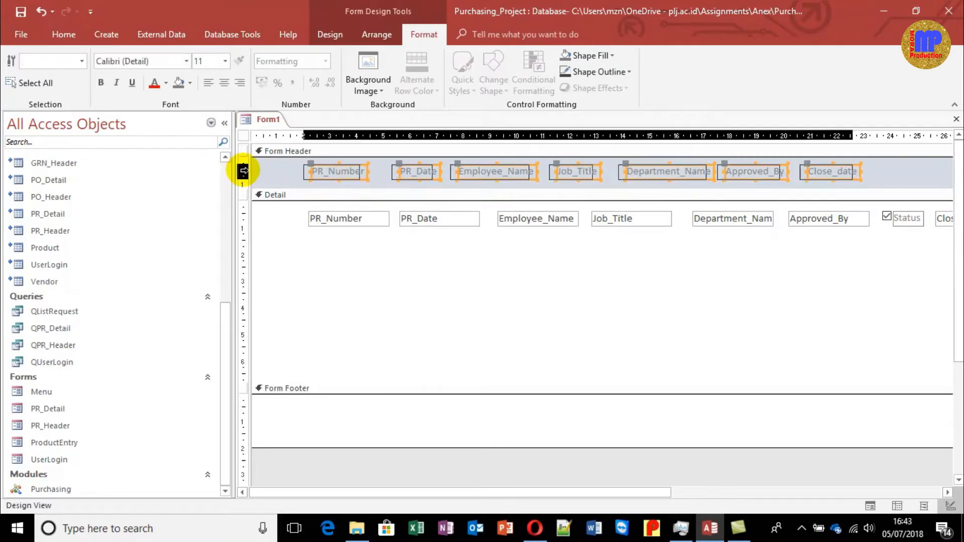
key("Left")
key("Left")
key("Left")
key("Left")
key("Left")
key("Left")
key("Left")
key("Left")
key("Left")
key("Left")
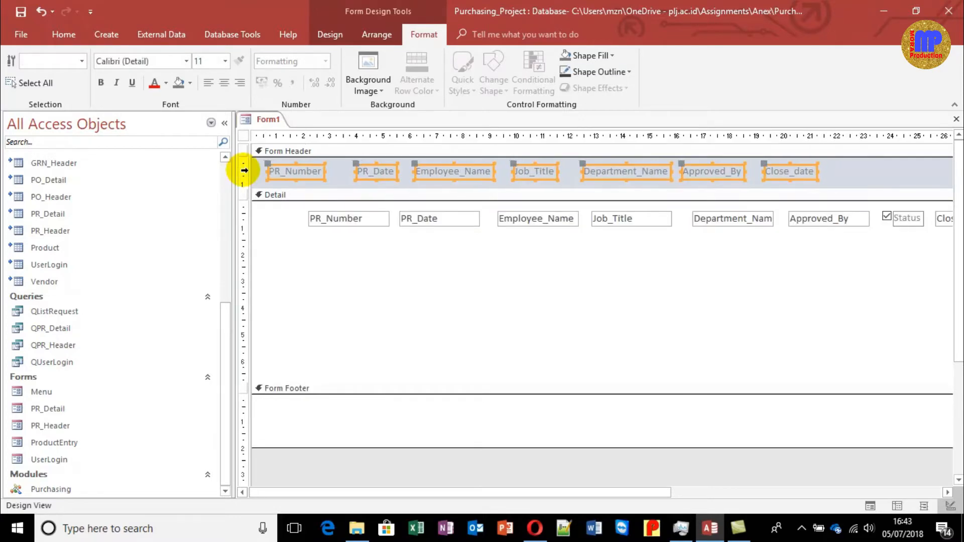
Step: Shift the whole row of Detail fields leftwards until PR_Number and PR_Date line up under their header labels
left_click(247, 220)
key("Left")
key("Left")
key("Left")
key("Left")
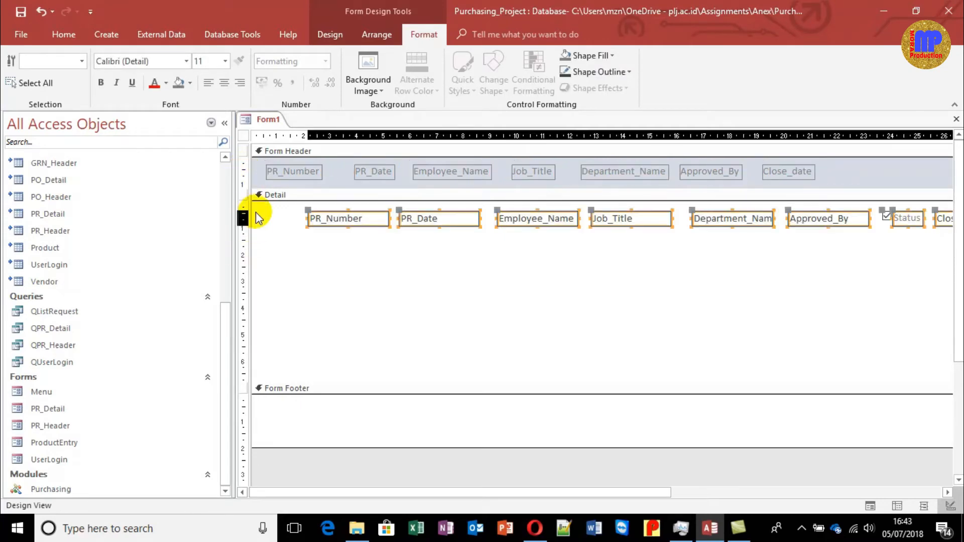
key("Left")
key("Left")
key("Left")
key("Left")
key("Left")
key("Left")
key("Left")
key("Left")
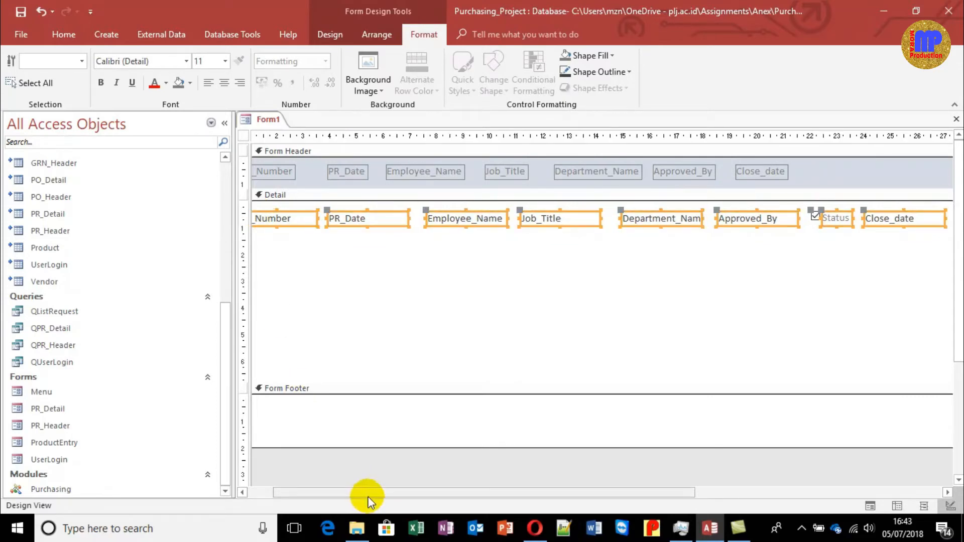
left_click_drag(368, 494, 329, 497)
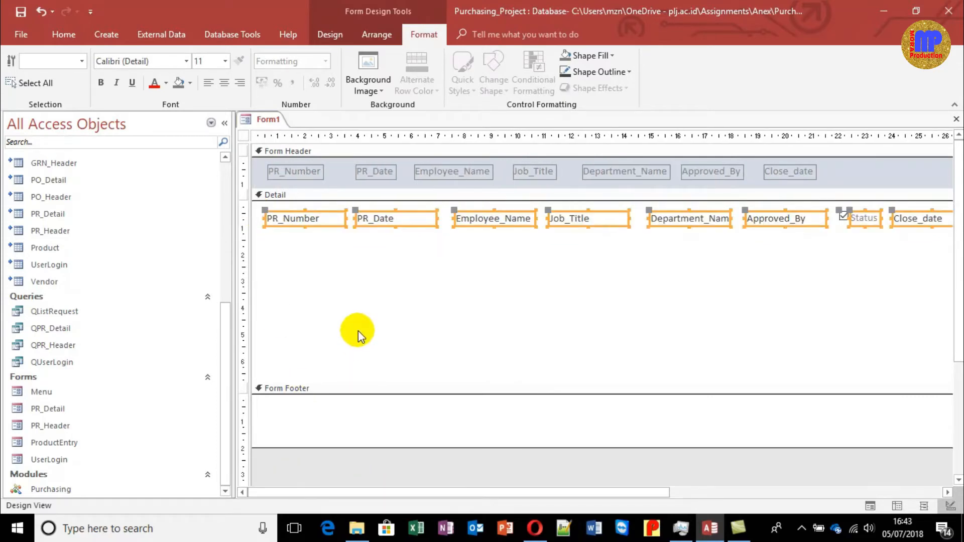
Step: Narrow the PR_Number and PR_Date text boxes in the Detail section to the widths of their header labels
left_click(416, 270)
left_click(433, 261)
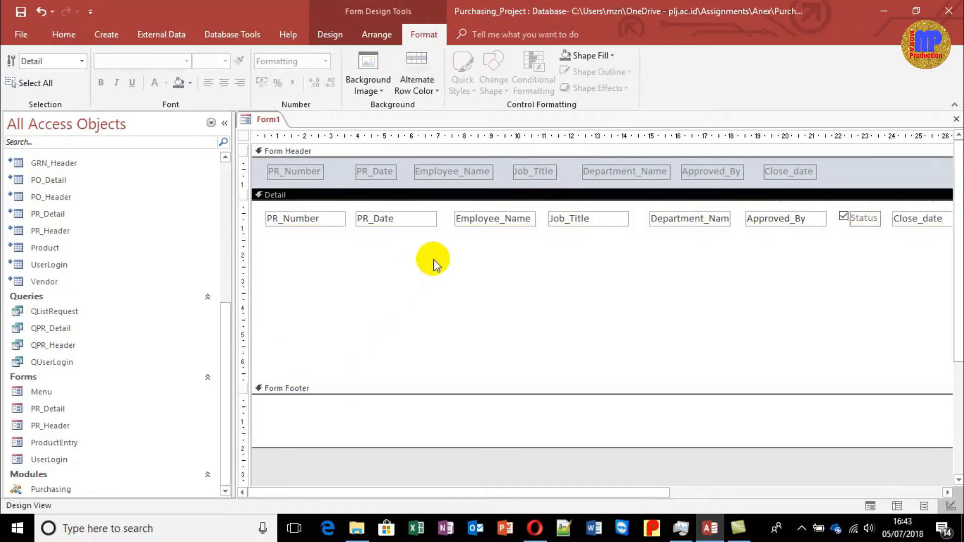
left_click(321, 218)
left_click_drag(329, 218, 324, 218)
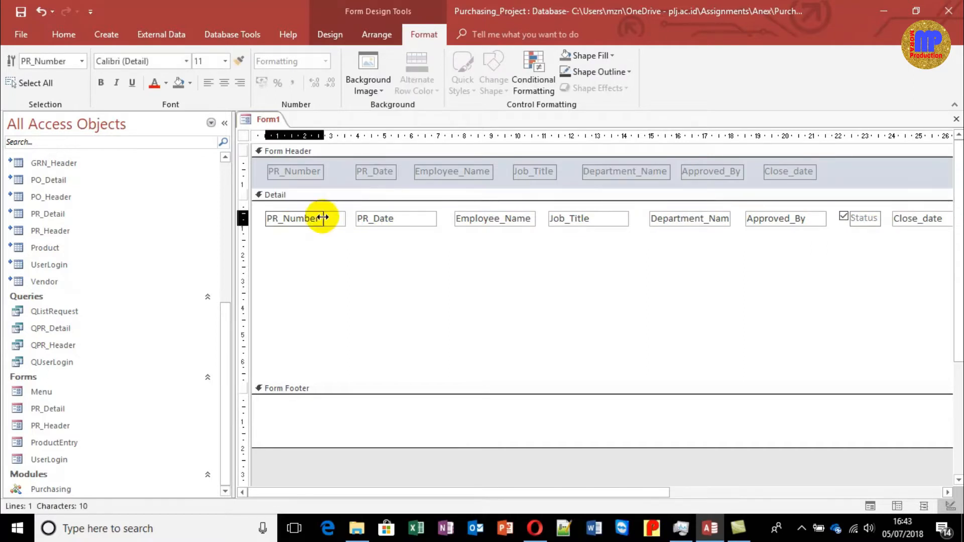
left_click(385, 217)
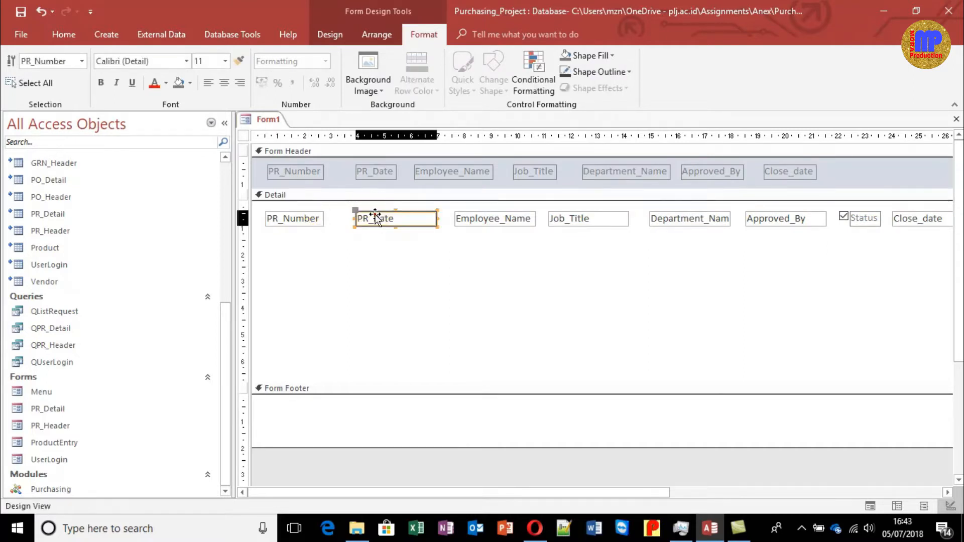
left_click(439, 218)
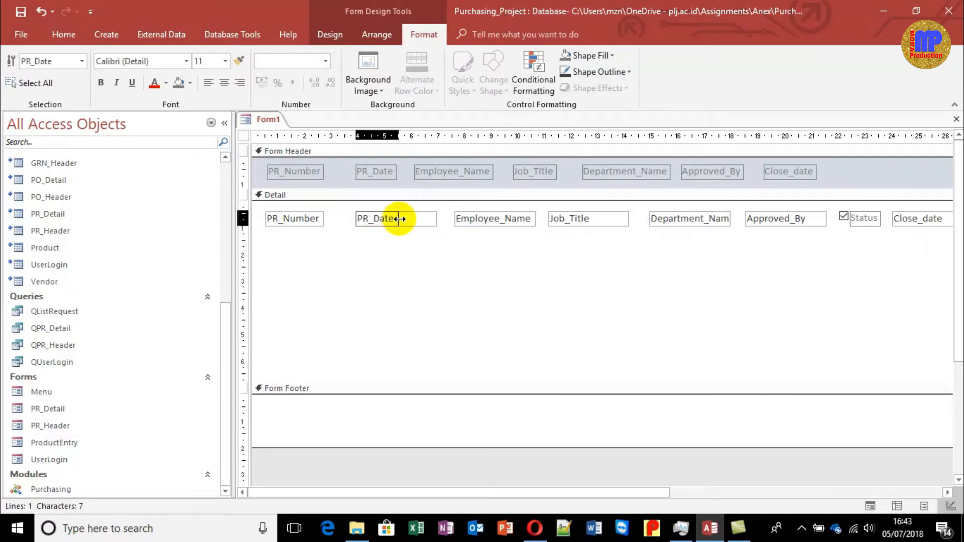
left_click_drag(399, 218, 400, 219)
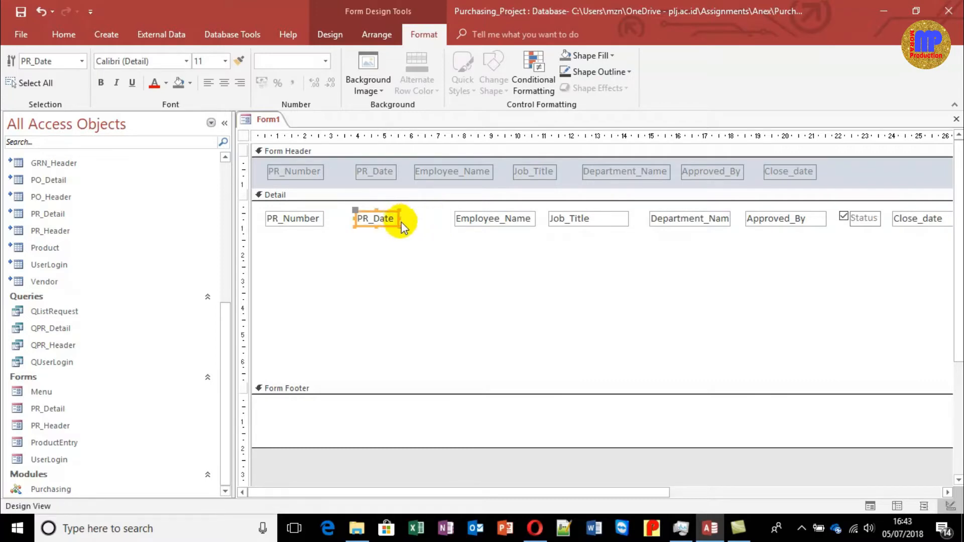
Step: Reduce the Detail section's height so that it ends just below the single row of fields
left_click(383, 389)
left_click(383, 362)
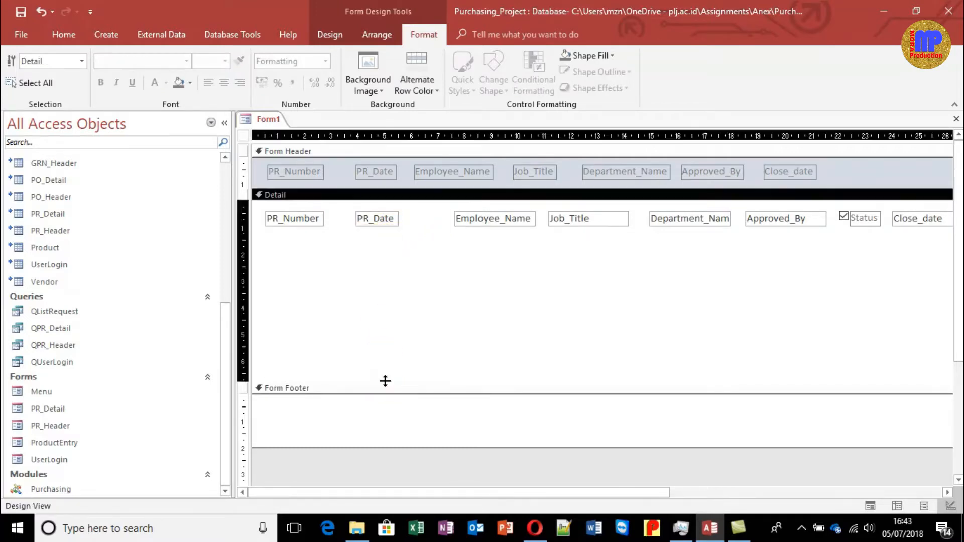
left_click_drag(385, 381, 406, 234)
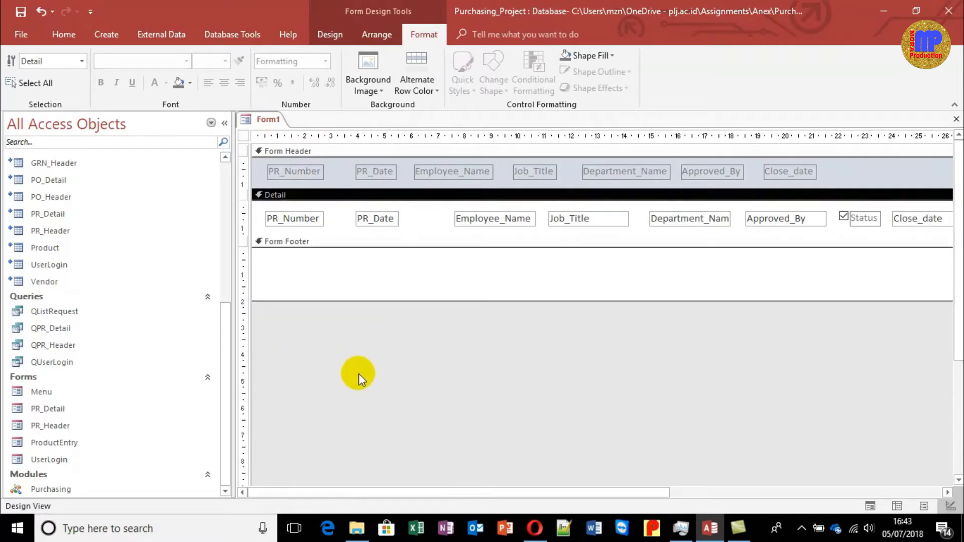
Step: Save the form under the name FListRequest
left_click(284, 369)
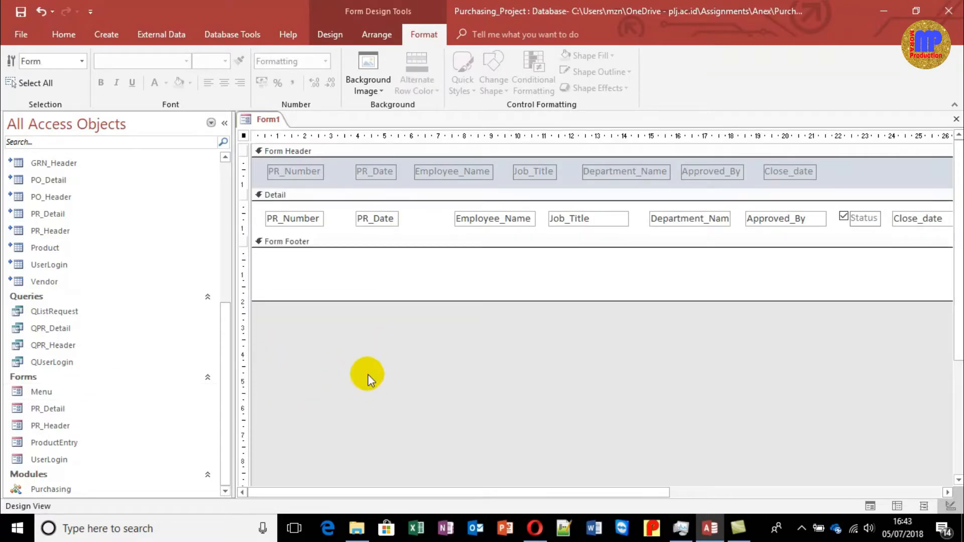
left_click(429, 363)
key("ctrl+s")
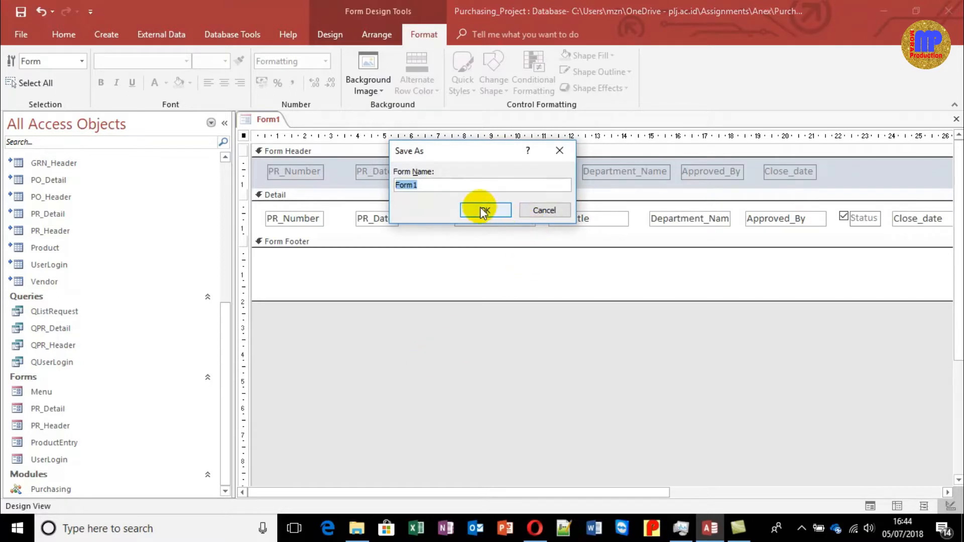
type("FListRequest")
left_click(480, 208)
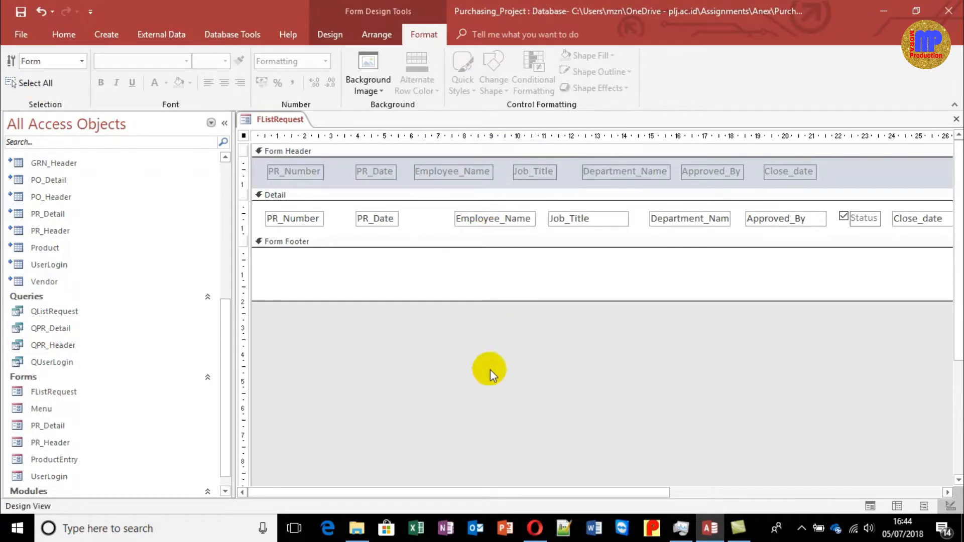
Step: Set the form's Default View property to Continuous Forms and close the property sheet
key("F4")
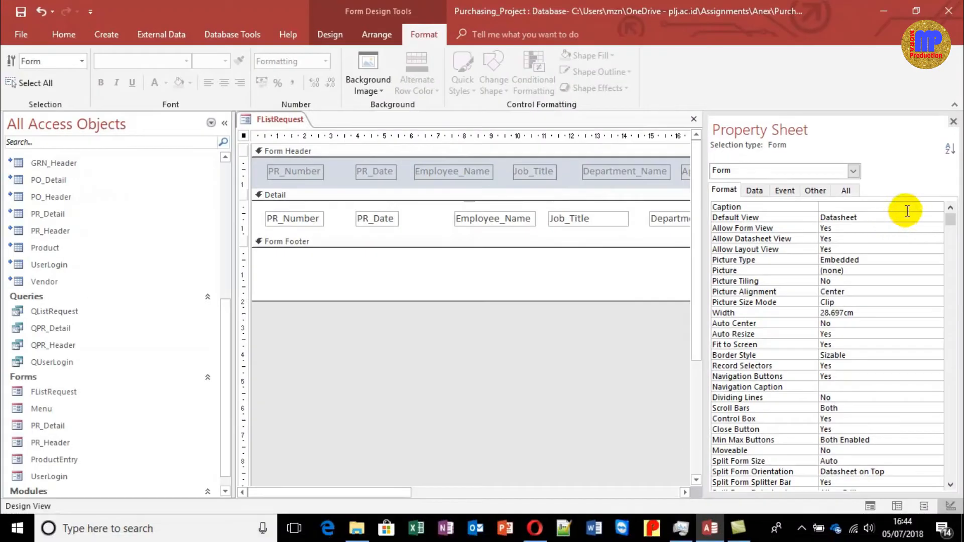
left_click(904, 218)
left_click(937, 218)
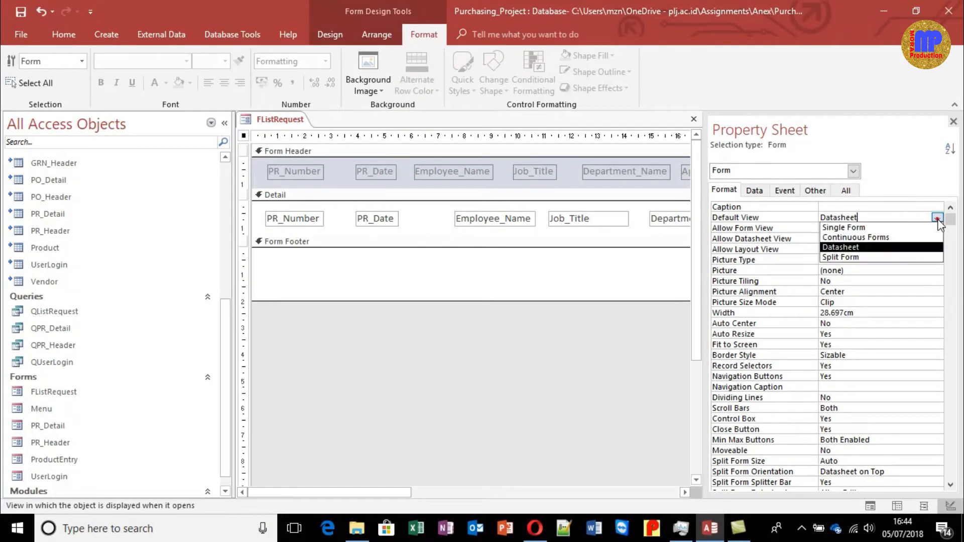
left_click(916, 238)
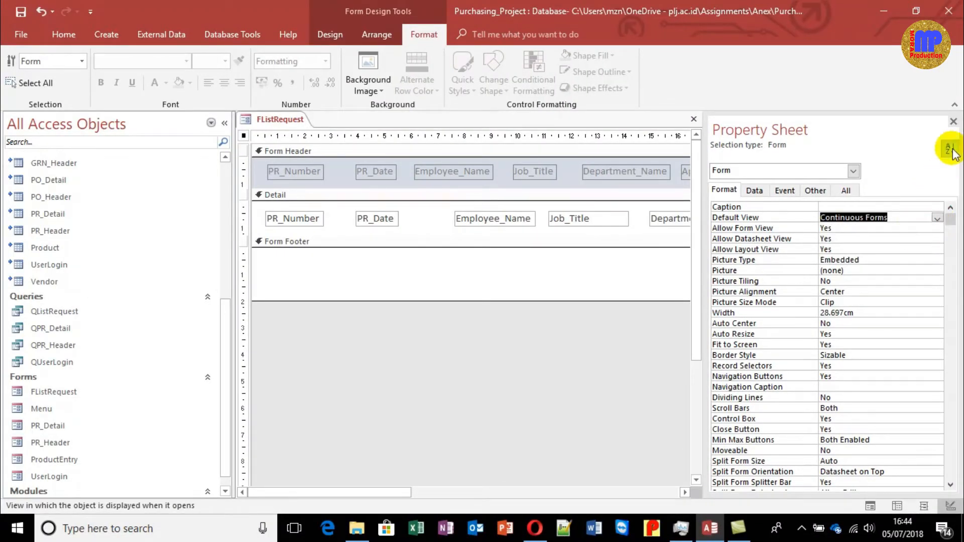
left_click(953, 121)
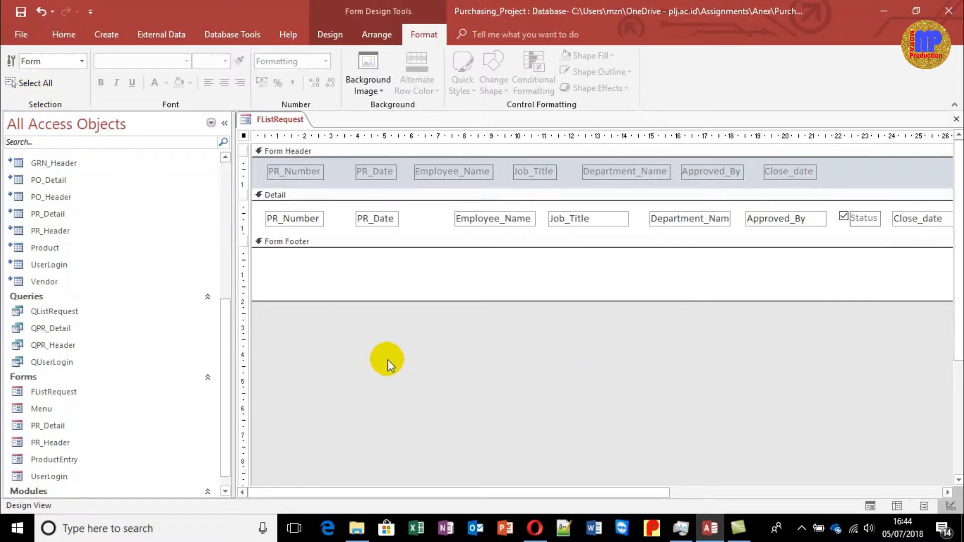
Step: Preview the form in Form View and examine how the columns and field contents fit
left_click(397, 344)
right_click(397, 343)
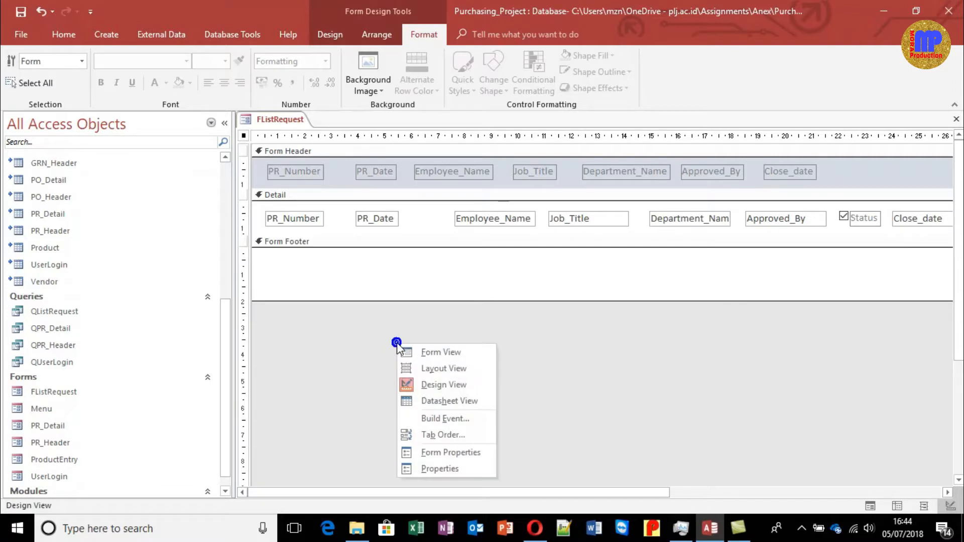
left_click(432, 353)
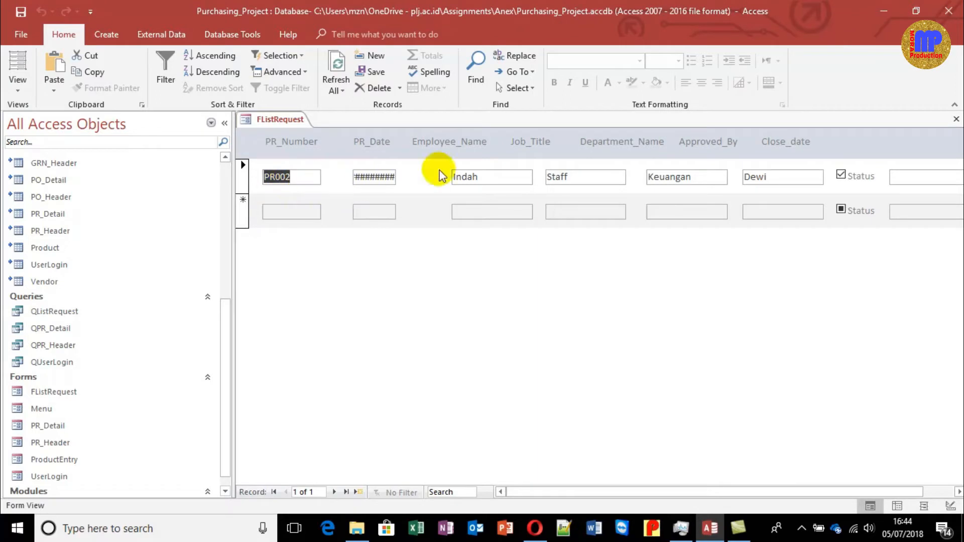
left_click_drag(575, 491, 543, 494)
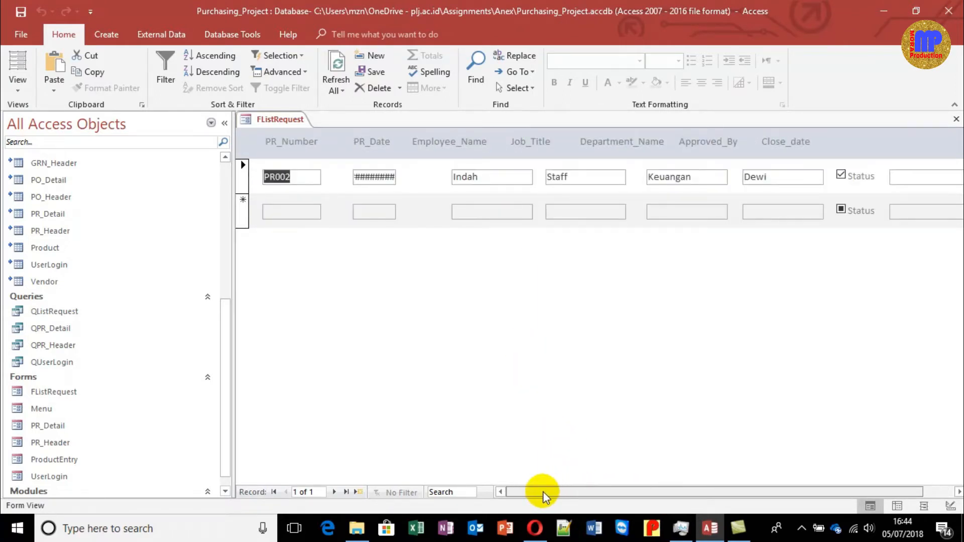
Step: Widen the PR_Date field and its header label to reach the PR_Number column, and close FListRequest with the design changes saved
left_click(17, 82)
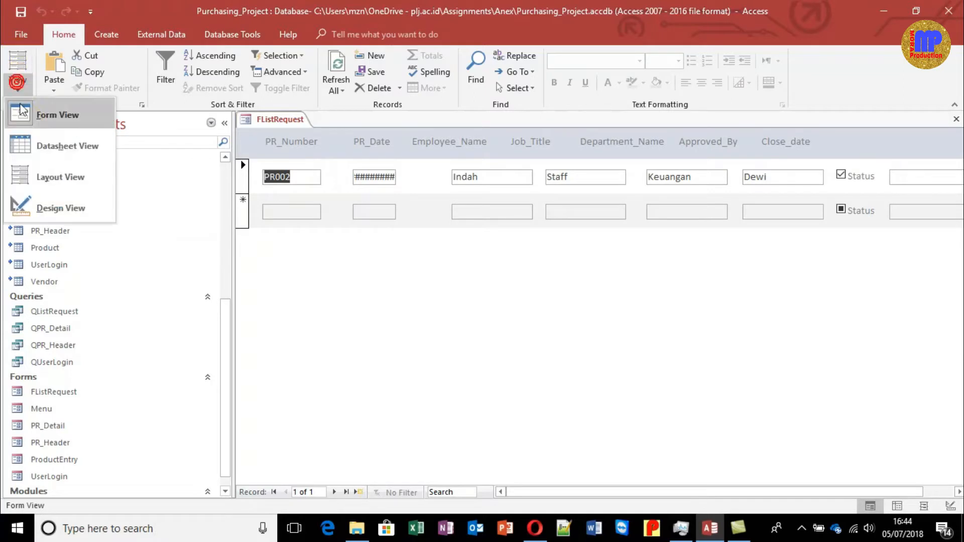
left_click(46, 203)
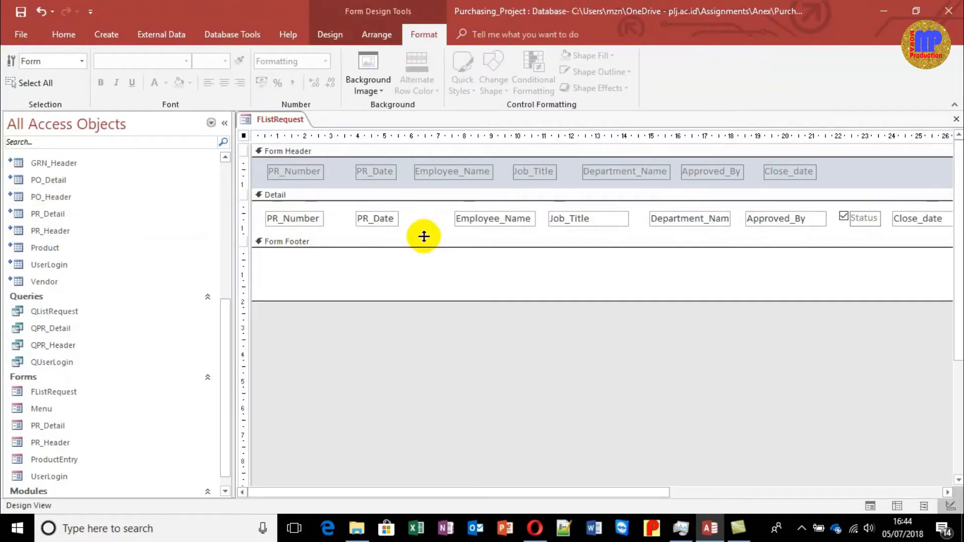
left_click(379, 219)
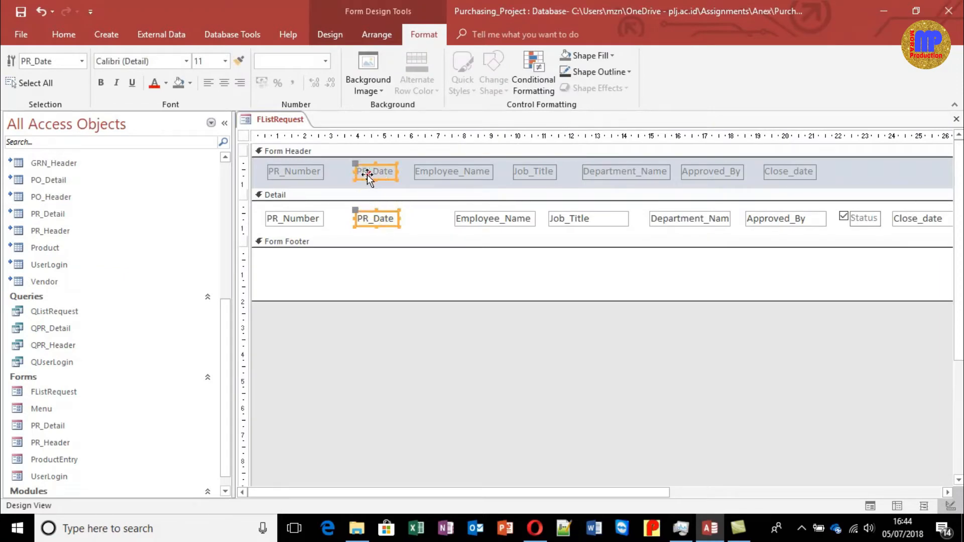
left_click_drag(356, 171, 326, 170)
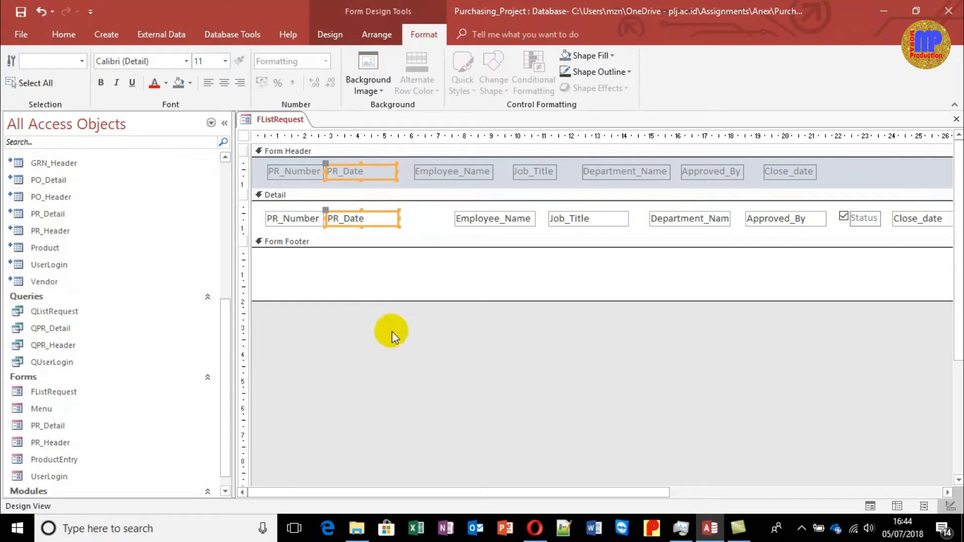
right_click(402, 343)
left_click(436, 353)
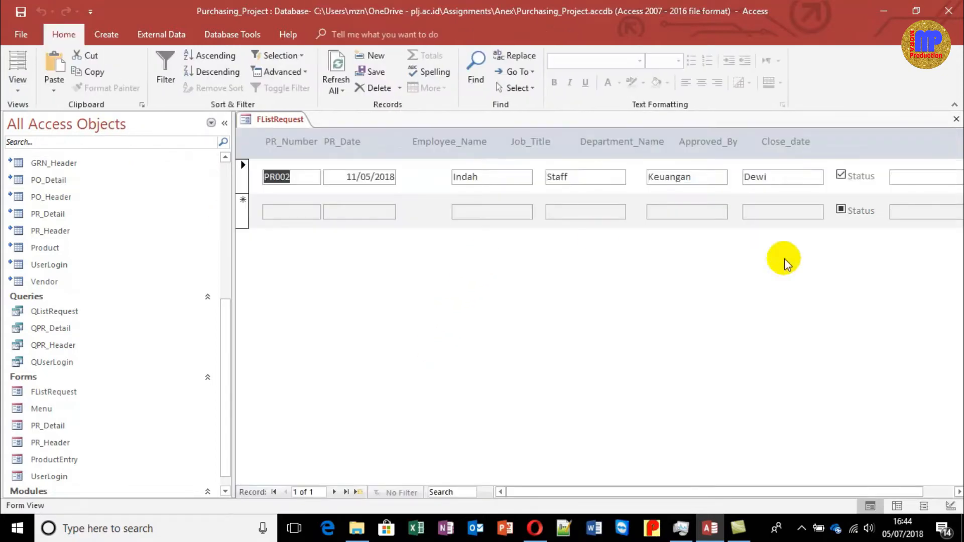
key("ctrl+w")
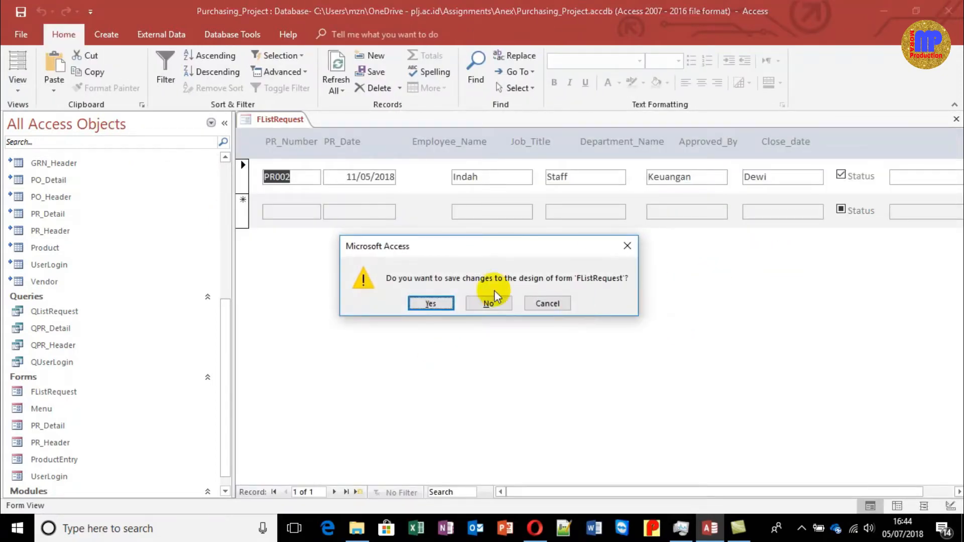
left_click(428, 303)
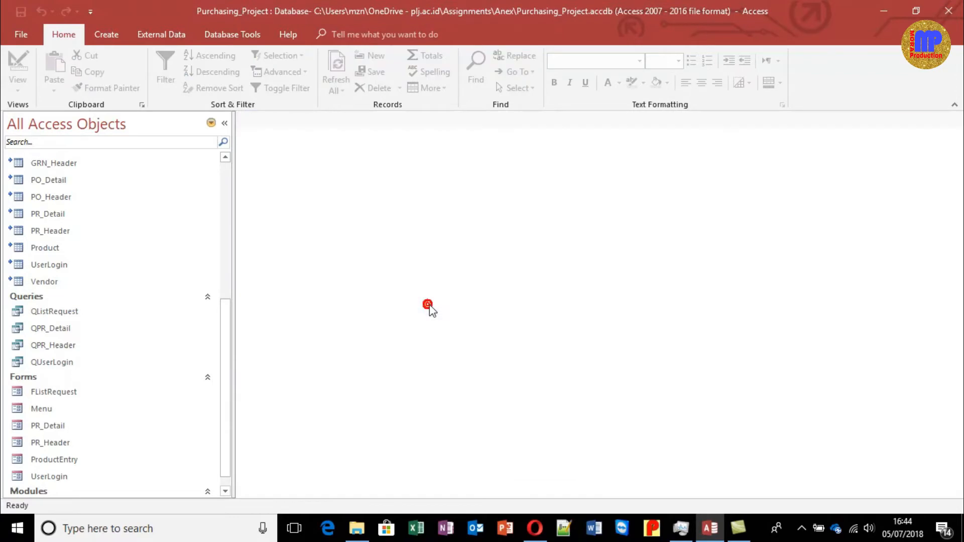
Step: Start a new form with the Form Wizard, including all fields from the QListRequest query
left_click(105, 34)
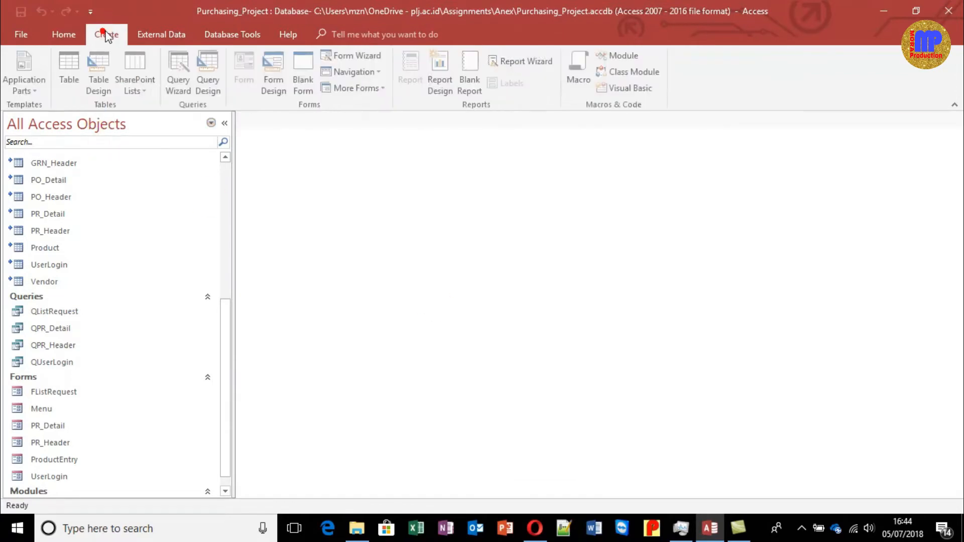
left_click(369, 55)
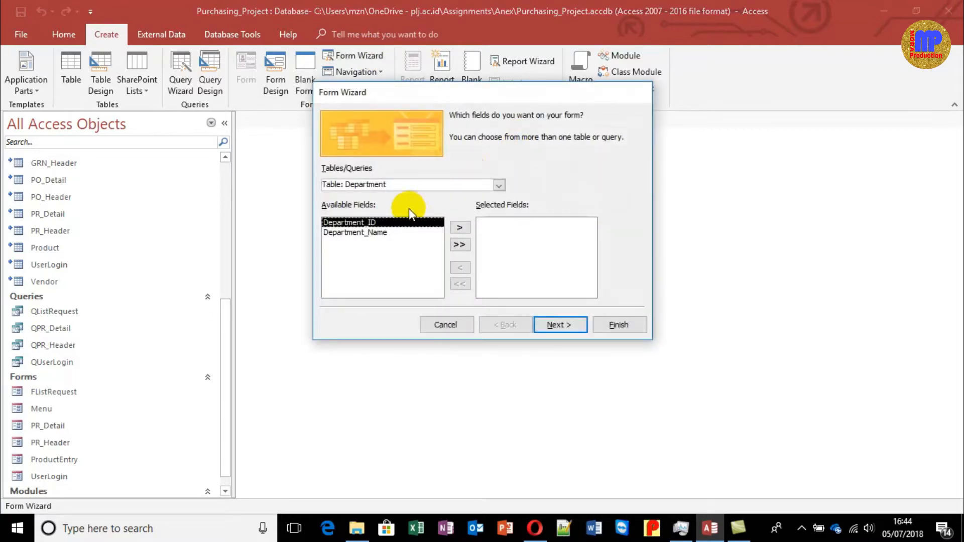
left_click(500, 185)
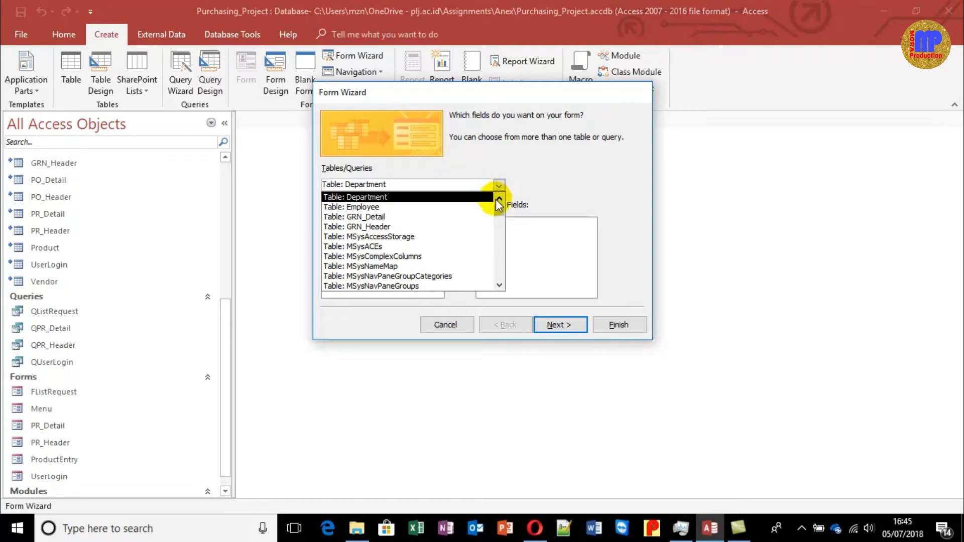
type("query: QListRequest")
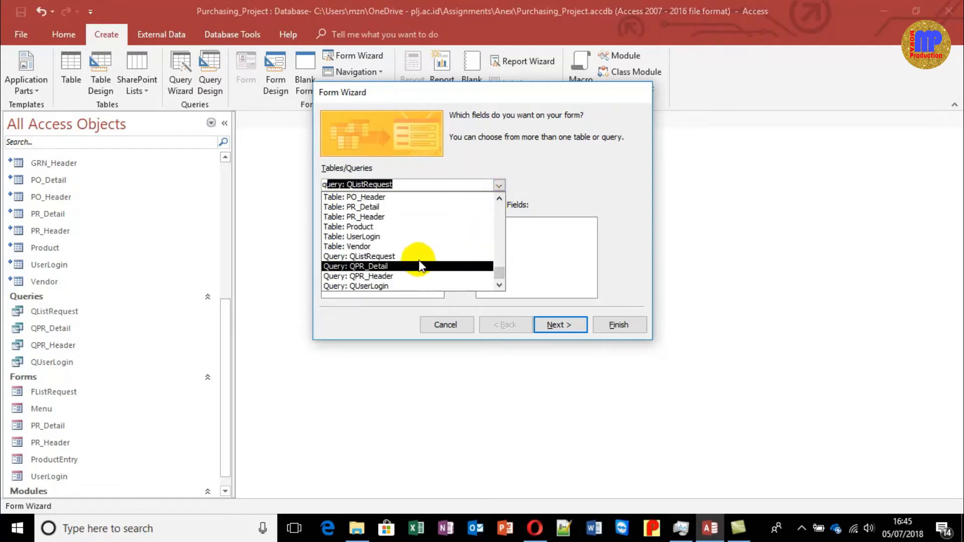
key("Return")
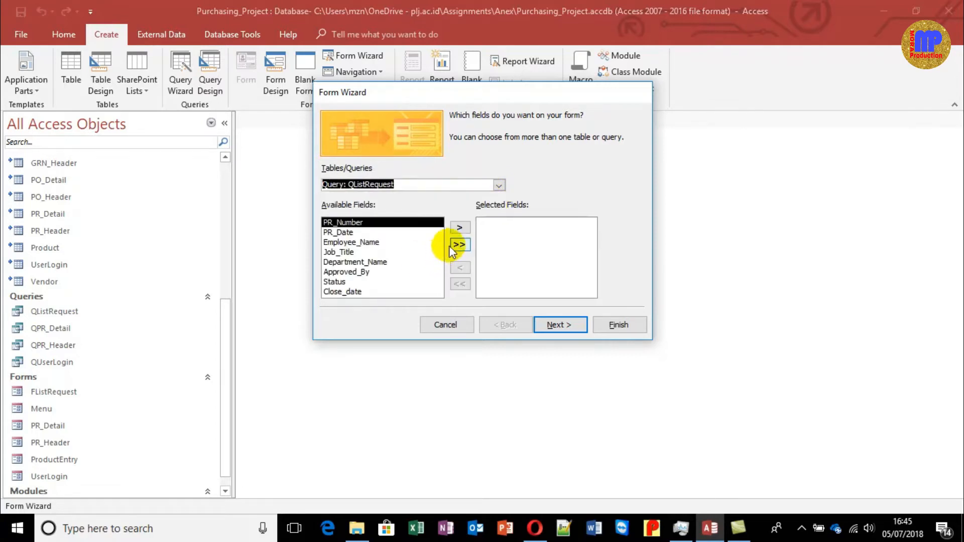
left_click(454, 245)
left_click(558, 325)
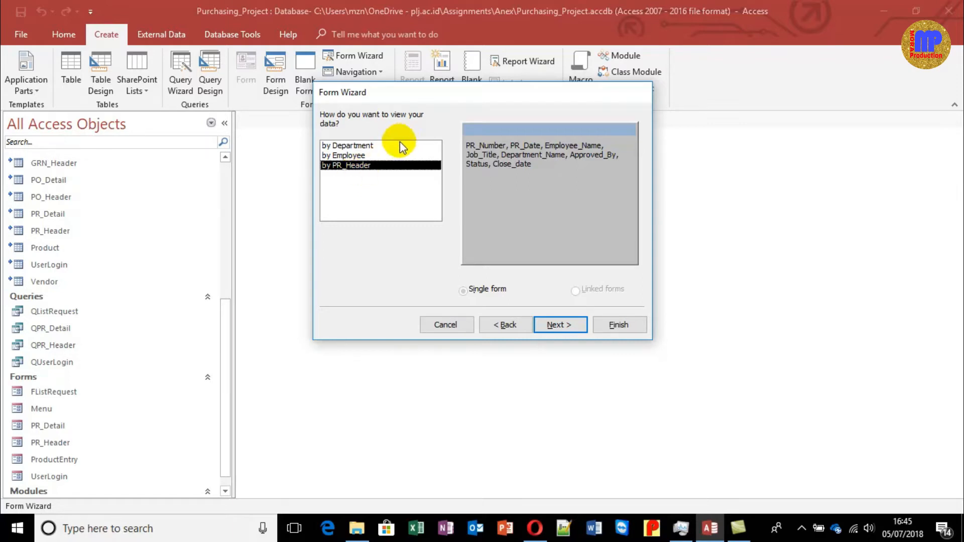
Step: Compare the wizard's data views by Department, by Employee and by PR_Header, leaving by PR_Header selected
left_click_drag(419, 91, 309, 106)
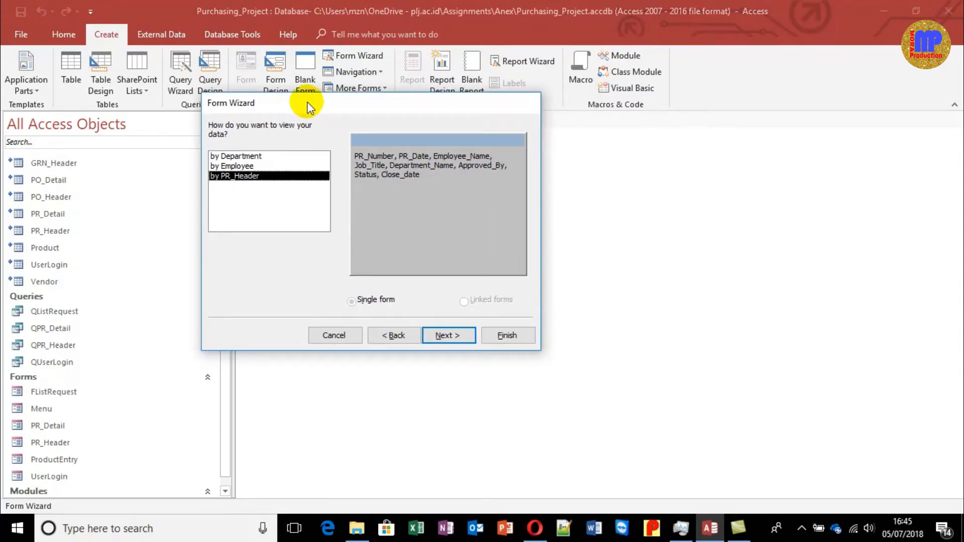
left_click(264, 166)
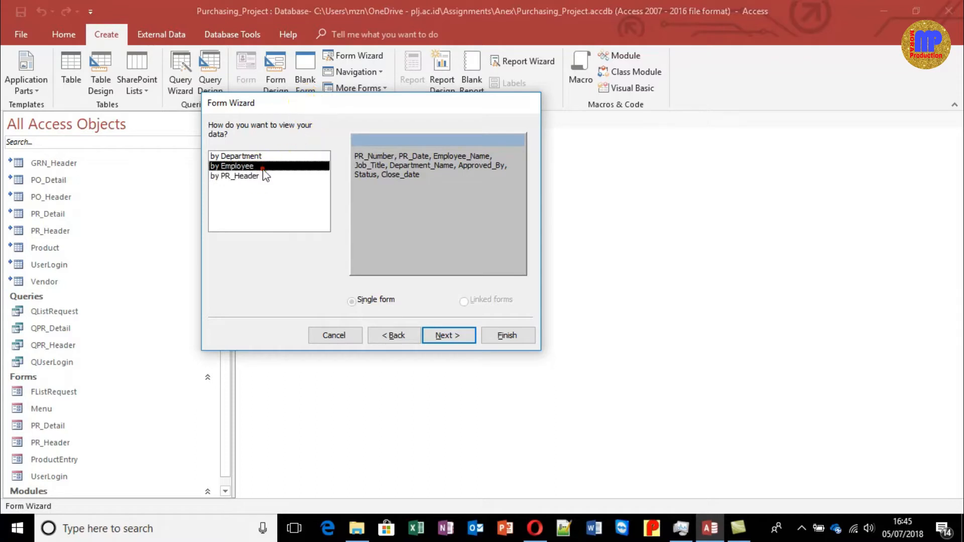
left_click(264, 155)
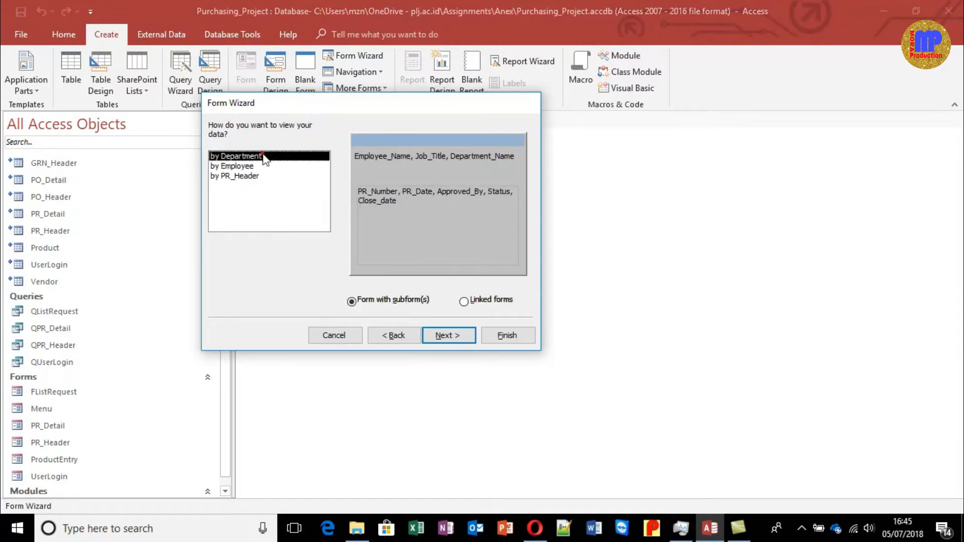
left_click(254, 176)
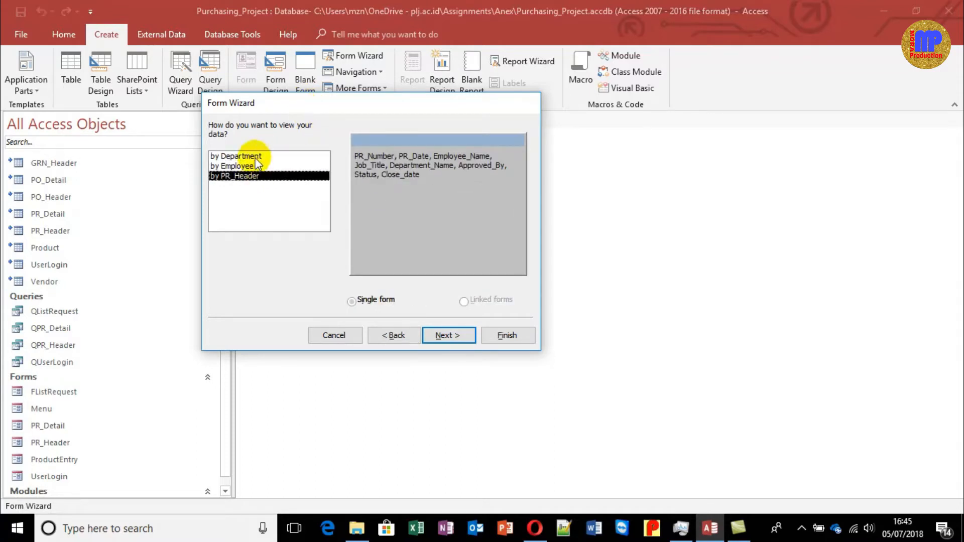
left_click(255, 157)
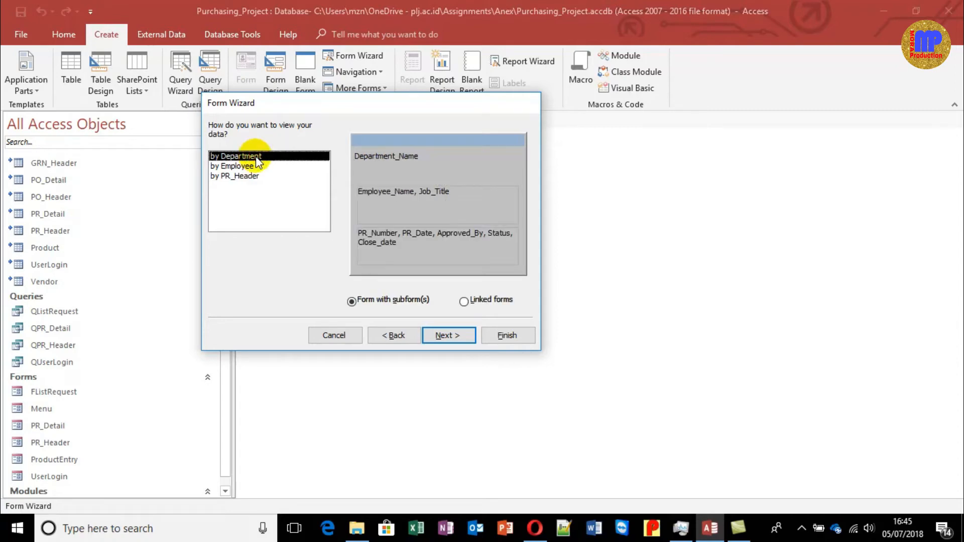
left_click(254, 176)
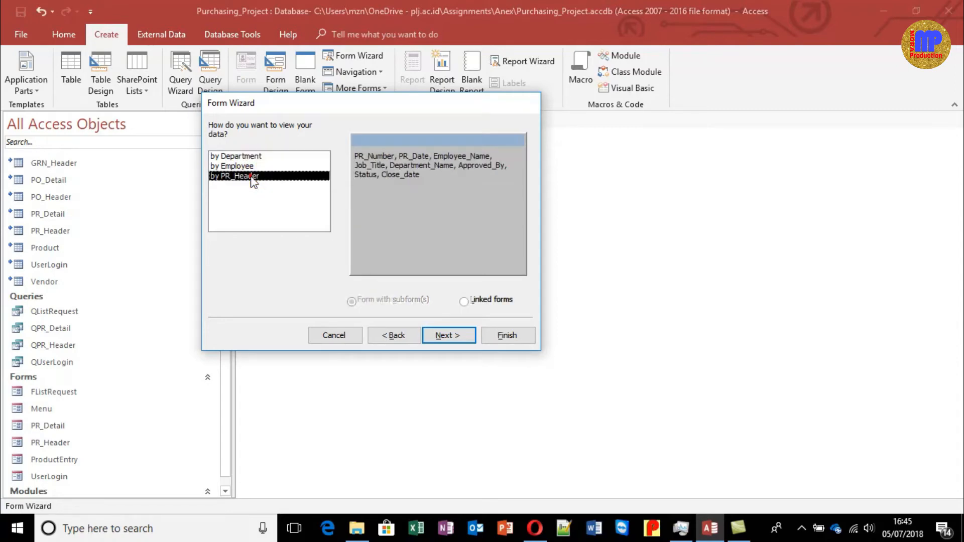
Step: Choose the Tabular layout and finish creating the form with its default title
left_click(445, 335)
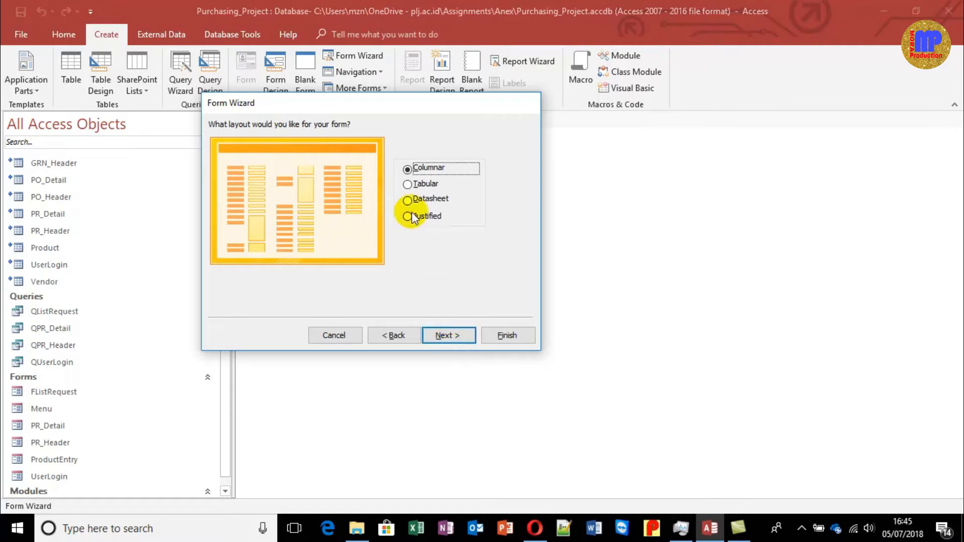
left_click(409, 184)
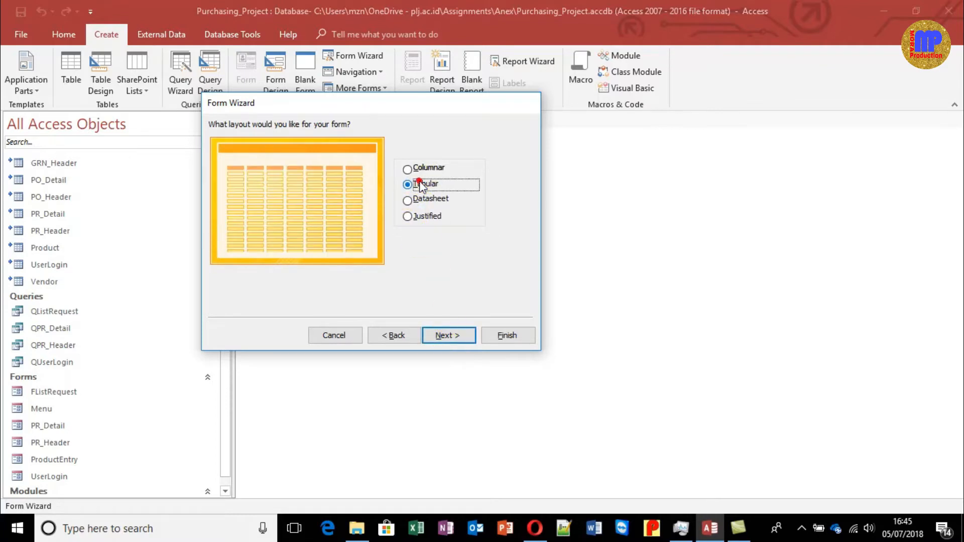
left_click(451, 336)
left_click(492, 334)
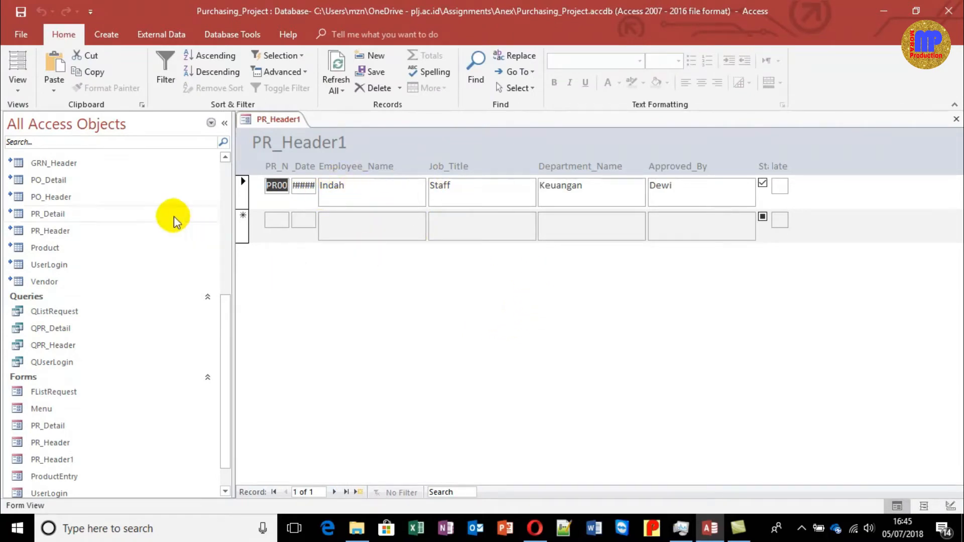
Step: Switch the new form to Design View and delete the title label from the Form Header
left_click(17, 86)
left_click(44, 175)
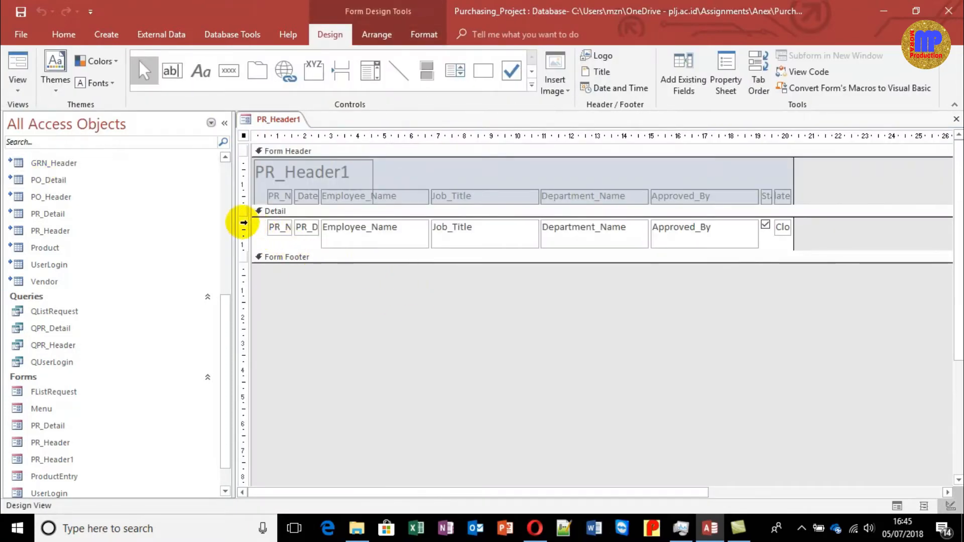
left_click(244, 222)
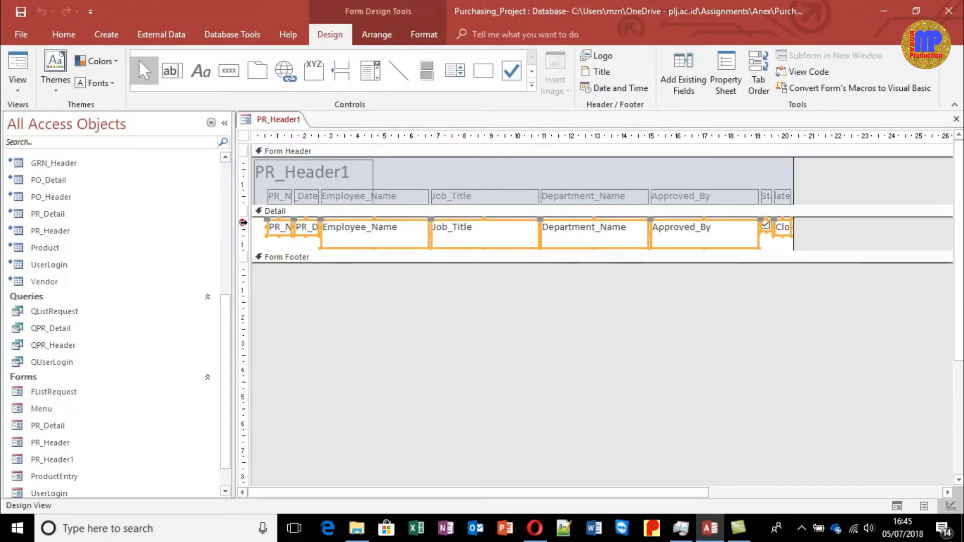
left_click(307, 185)
key("Delete")
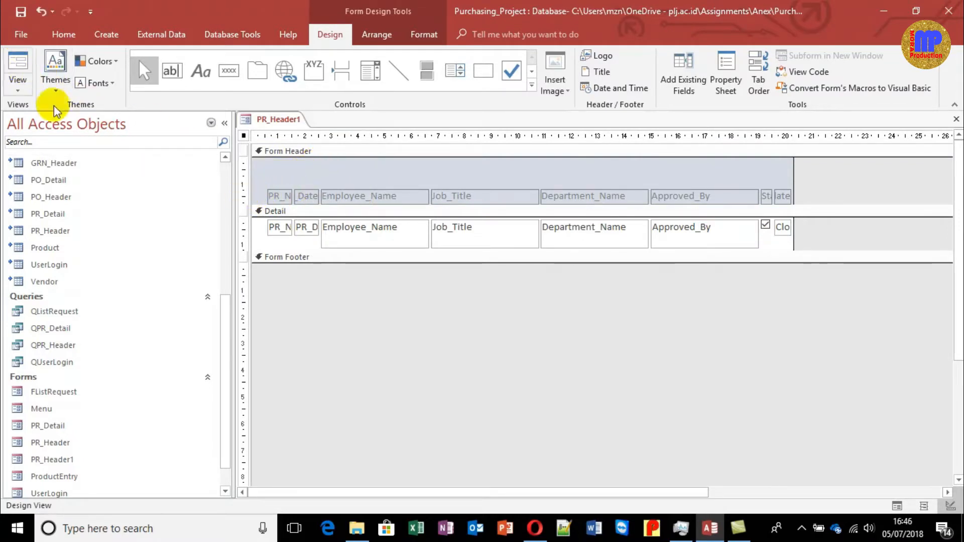
Step: Shift all header labels and fields from Employee_Name through Close_date about 1 cm to the right
left_click_drag(389, 327, 779, 137)
key("Right")
key("Right")
key("Right")
key("Right")
key("Right")
key("Right")
key("Right")
key("Right")
key("Right")
key("Right")
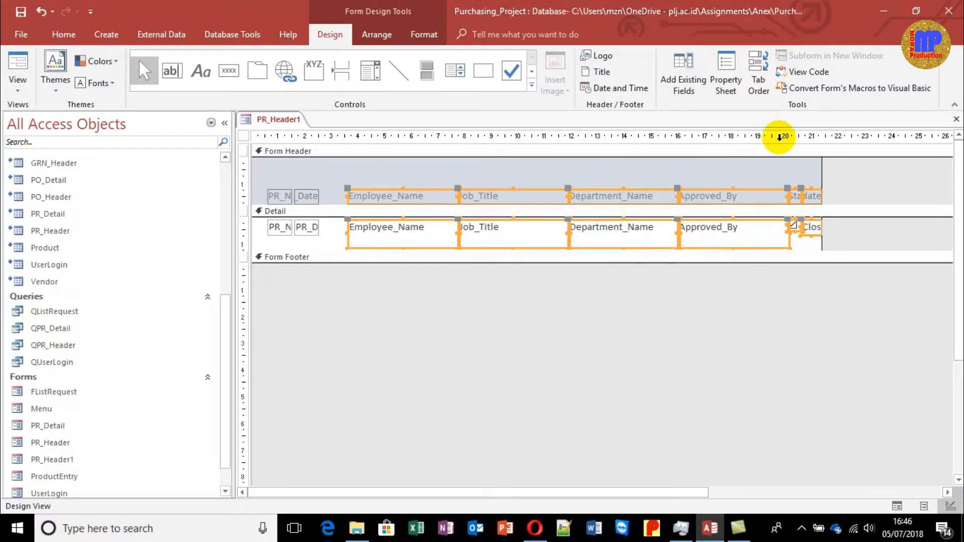
Step: Widen the PR_Date label and field into the freed gap before Employee_Name and preview the form
left_click_drag(319, 367, 299, 163)
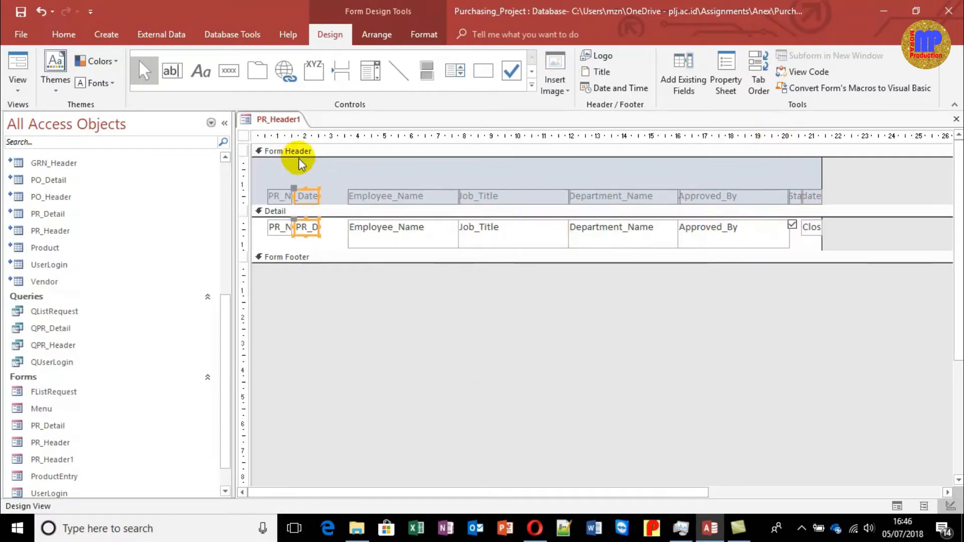
left_click_drag(320, 195, 345, 196)
left_click(392, 291)
left_click(17, 65)
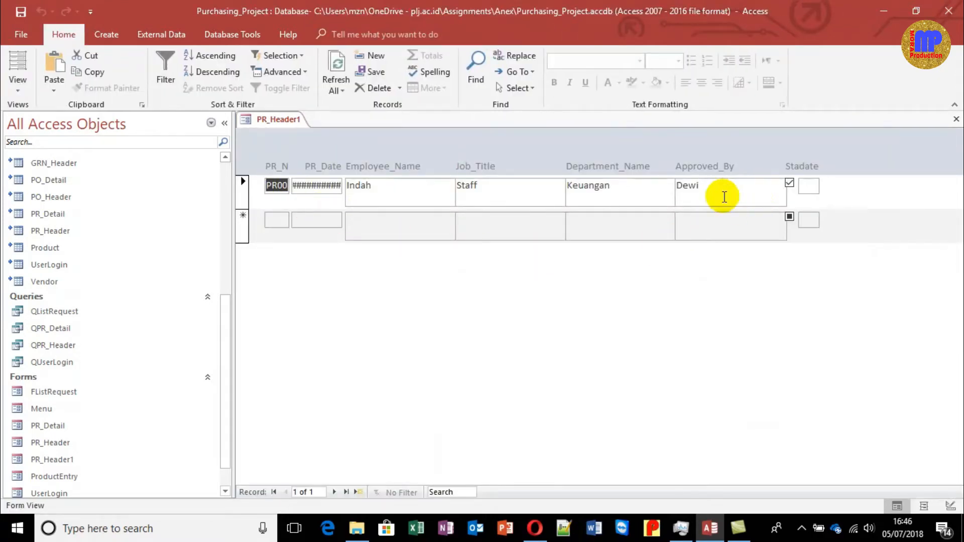
Step: Move the Employee_Name through Close_date columns further right, widen PR_Date to about 3 cm and check it in Form View
left_click(18, 83)
left_click(38, 166)
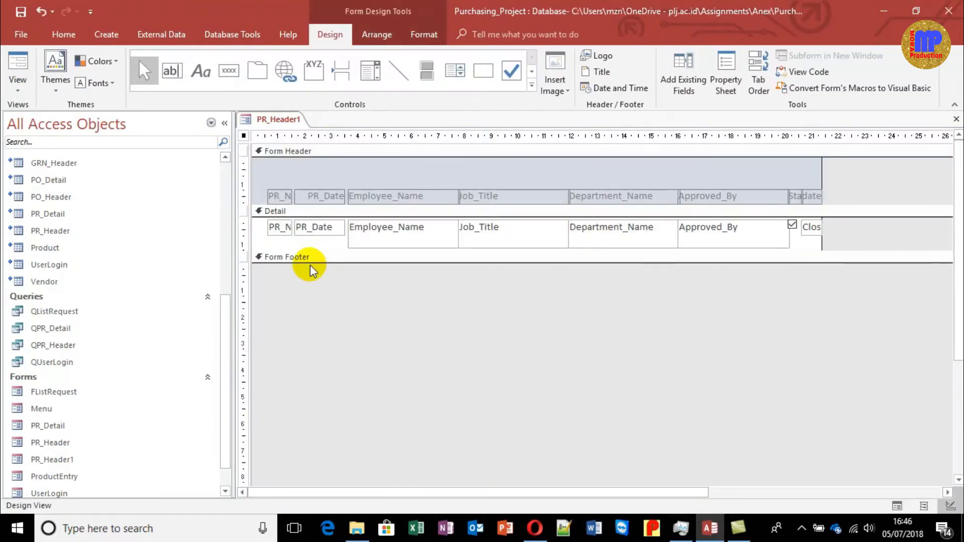
left_click_drag(371, 339, 814, 146)
key("Right")
key("Right")
key("Right")
key("Right")
key("Right")
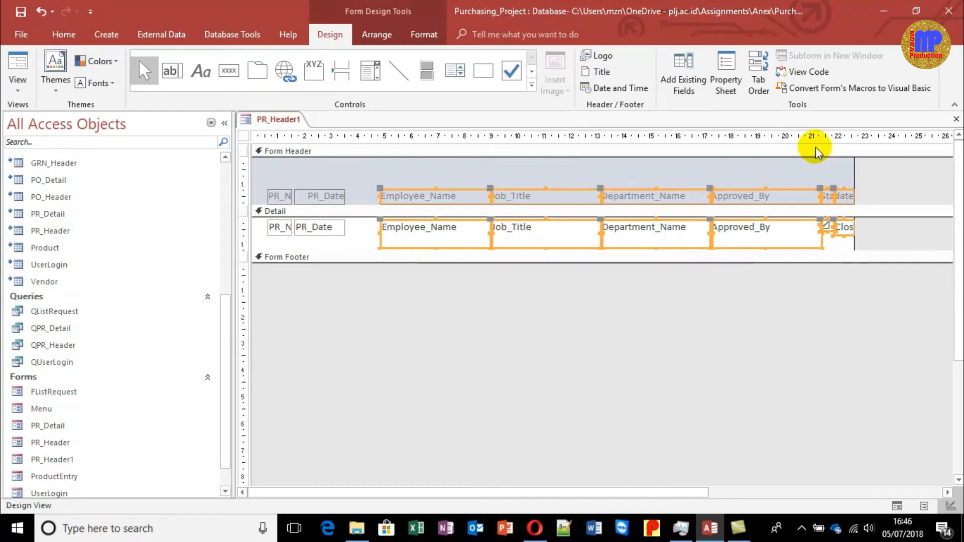
left_click_drag(324, 345, 372, 194)
left_click(18, 62)
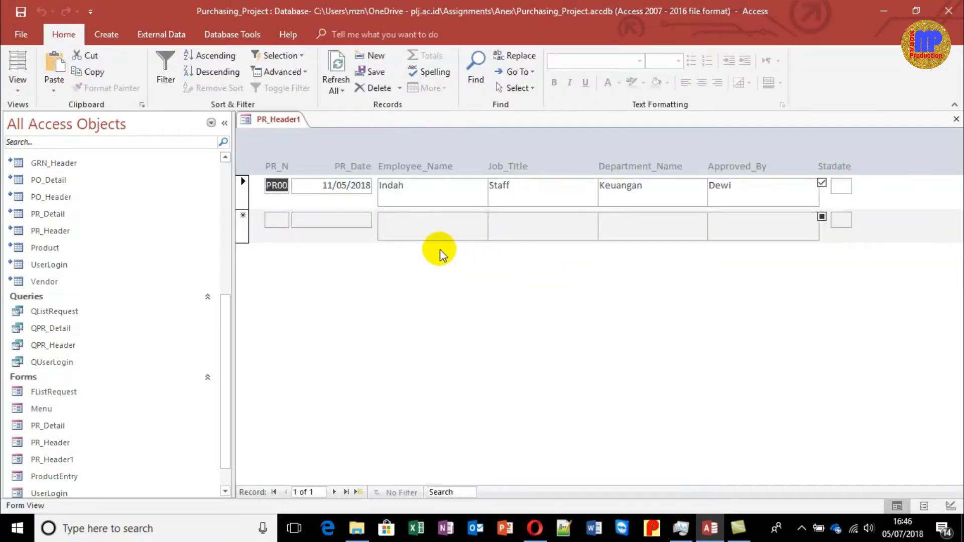
Step: Return the form to Design View and check the height of the PR_Date field in its properties
left_click(17, 82)
left_click(51, 174)
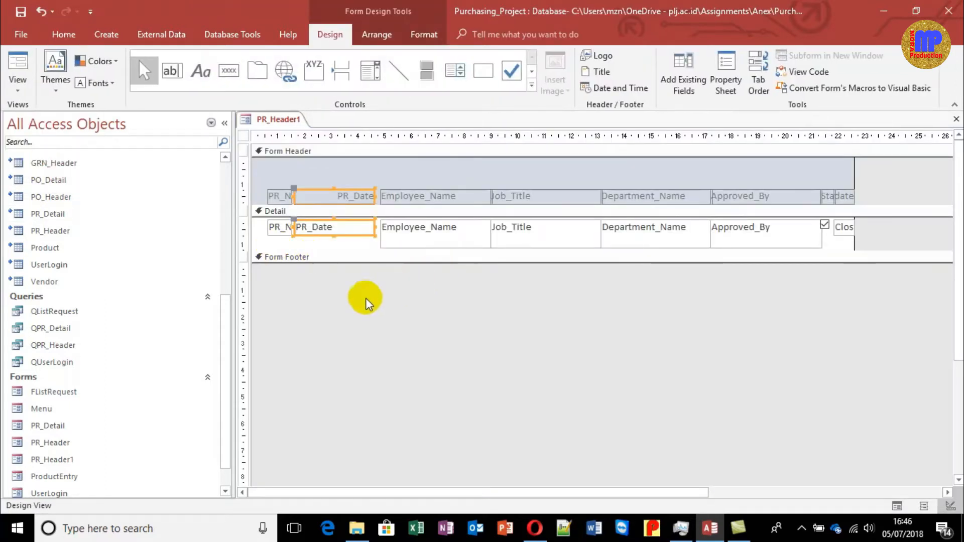
left_click(311, 250)
left_click(417, 288)
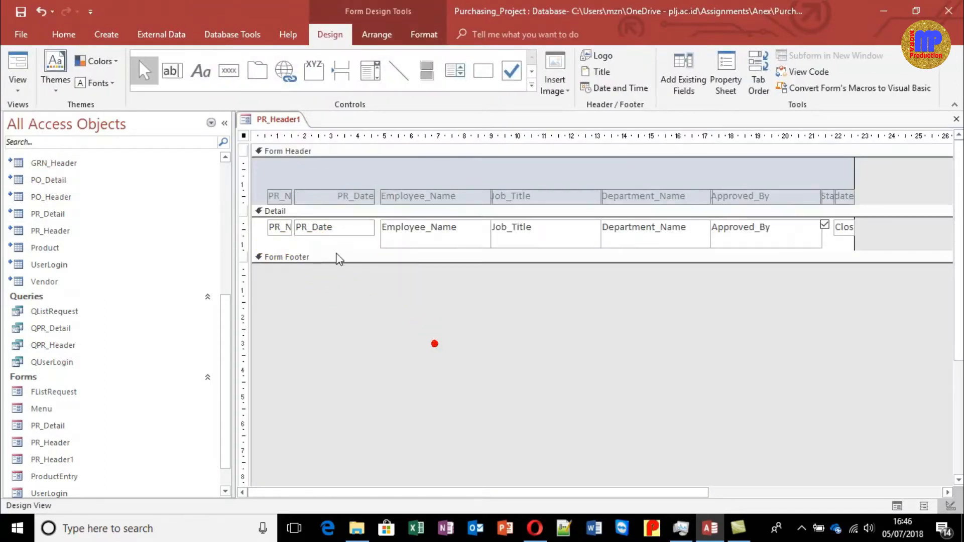
right_click(334, 234)
left_click(374, 500)
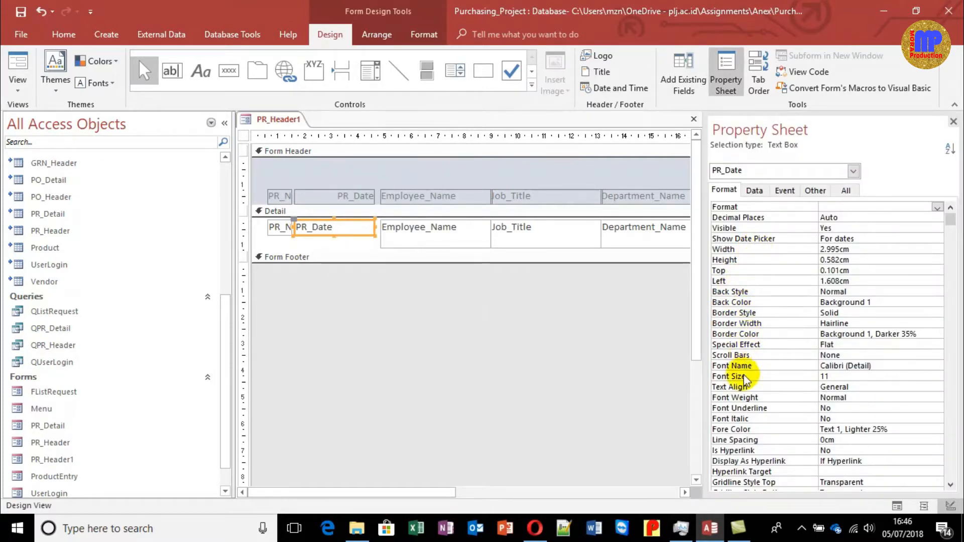
left_click(727, 259)
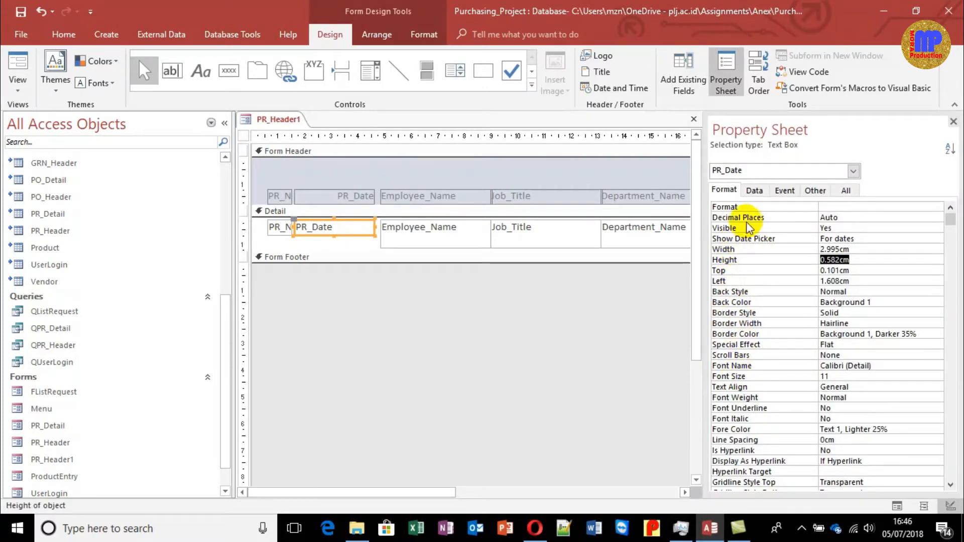
left_click(954, 121)
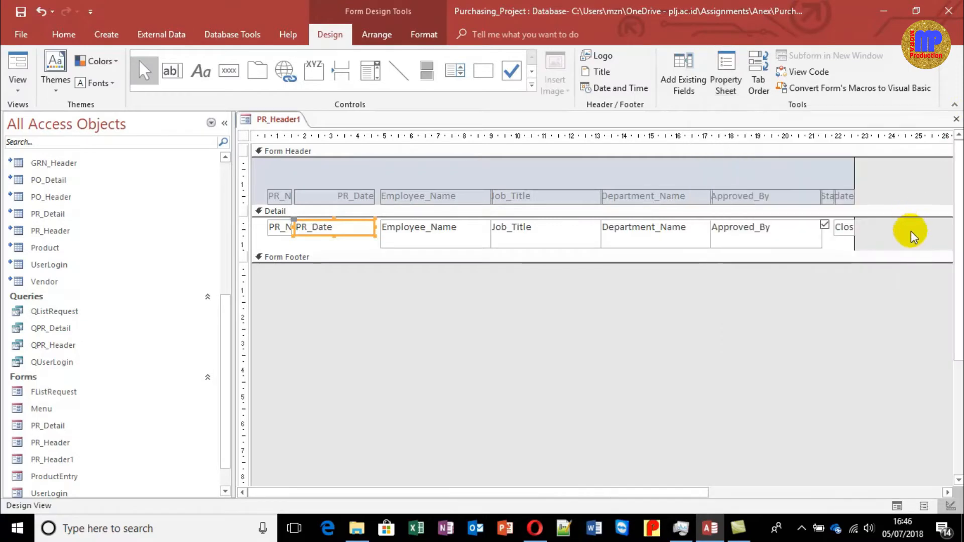
Step: Set the height of the Employee_Name, Job_Title, Department_Name and Approved_By fields to 0.582 cm
left_click_drag(834, 250, 412, 237)
right_click(412, 237)
left_click(443, 491)
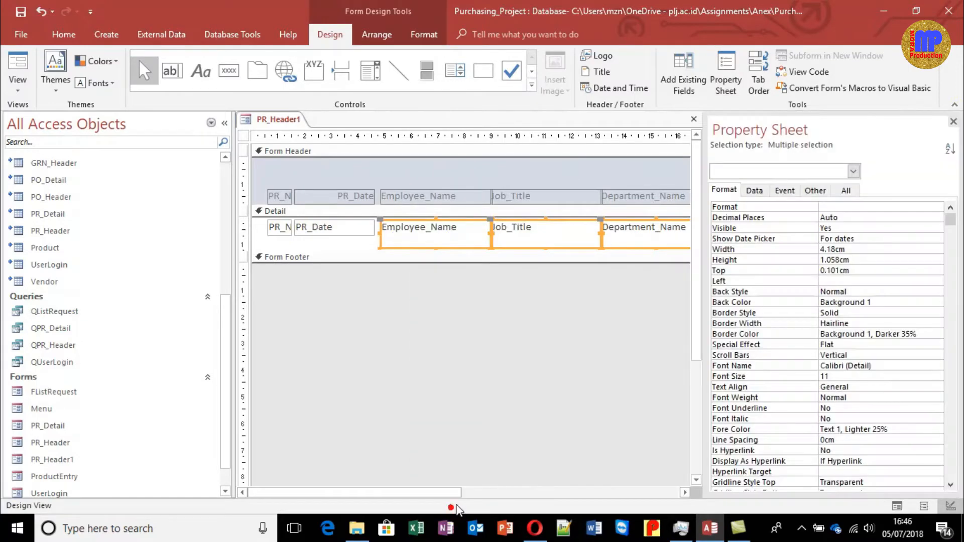
left_click(749, 259)
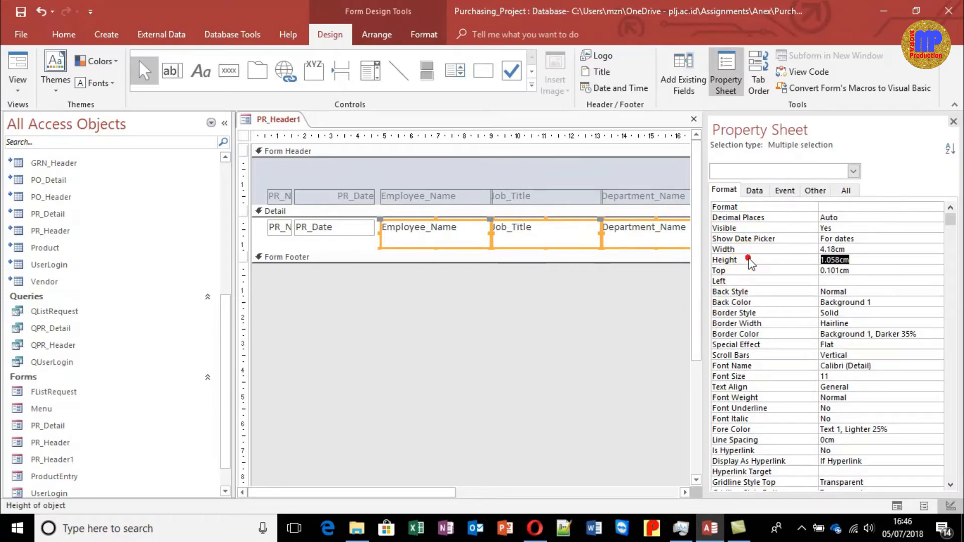
type("0.582cm")
key("Return")
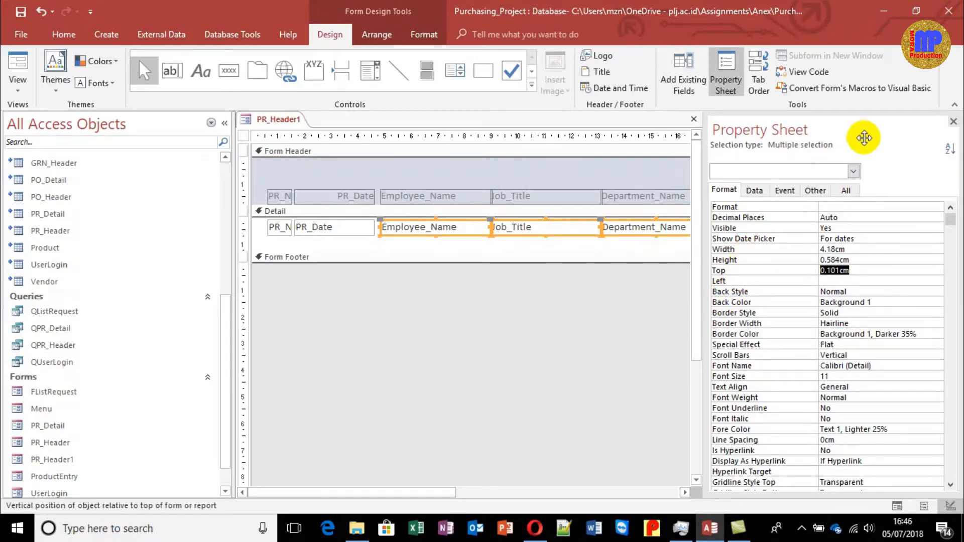
left_click(953, 121)
Step: Shrink the Detail section to just below the fields and preview the form in Form View
left_click(666, 264)
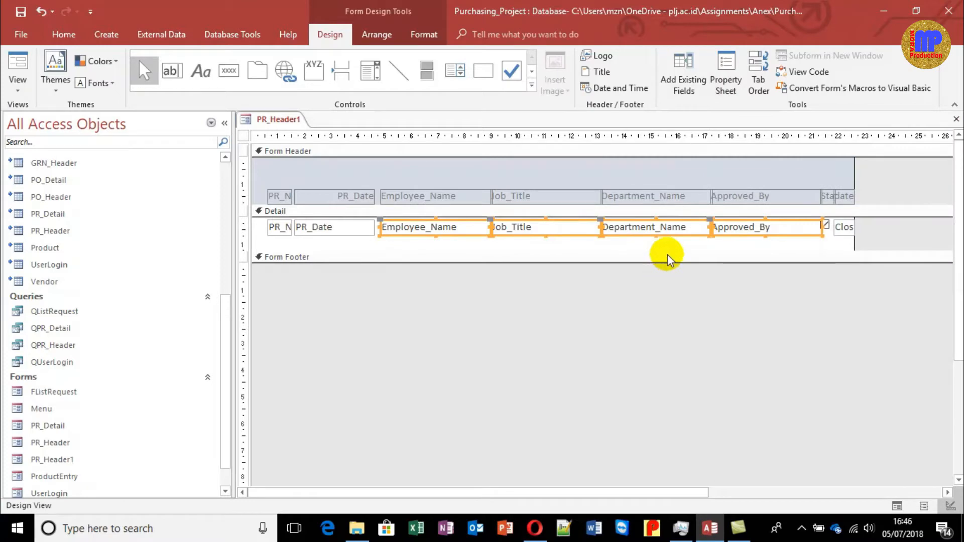
left_click_drag(668, 259, 669, 240)
left_click(615, 305)
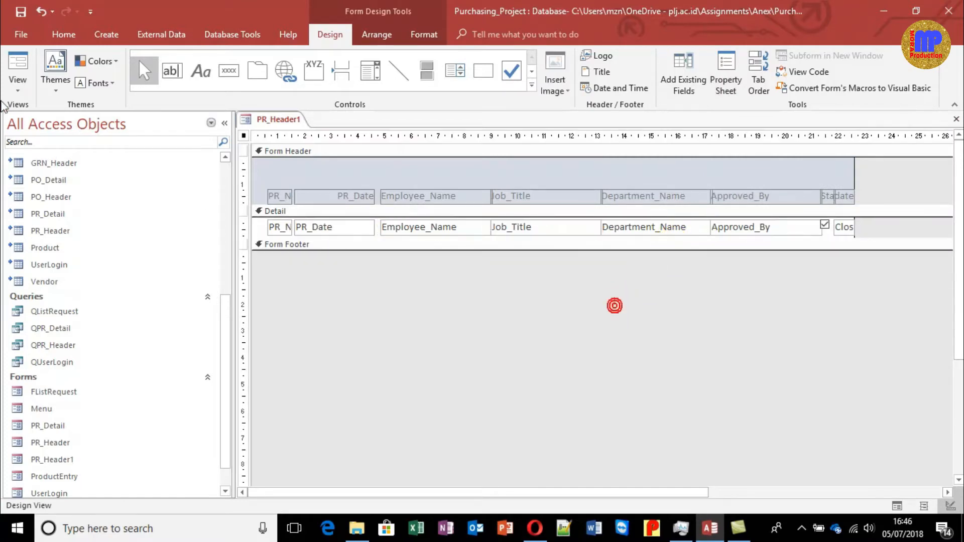
left_click(12, 61)
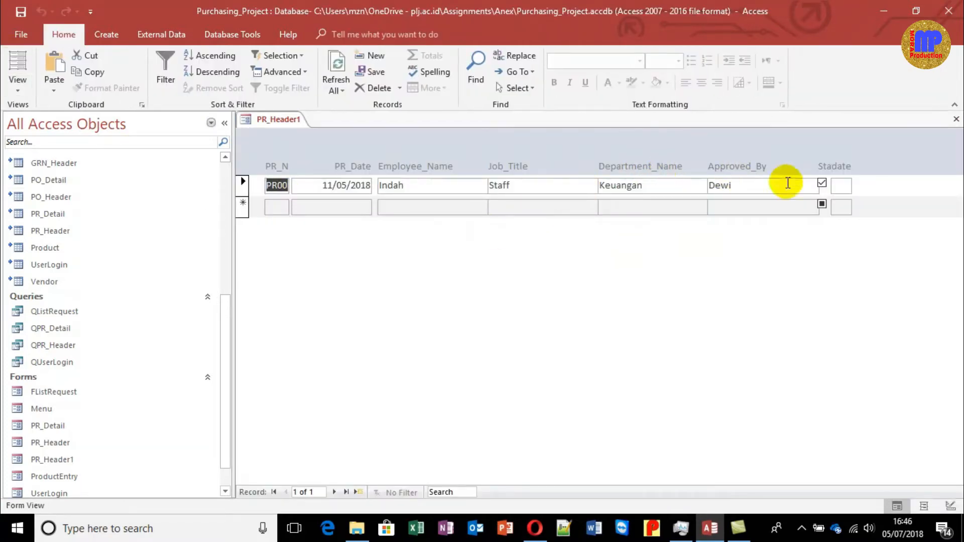
Step: In Design View, extend the form's width to about 25.6 cm and widen the Close_date label and field to about 3 cm
left_click(17, 84)
left_click(43, 172)
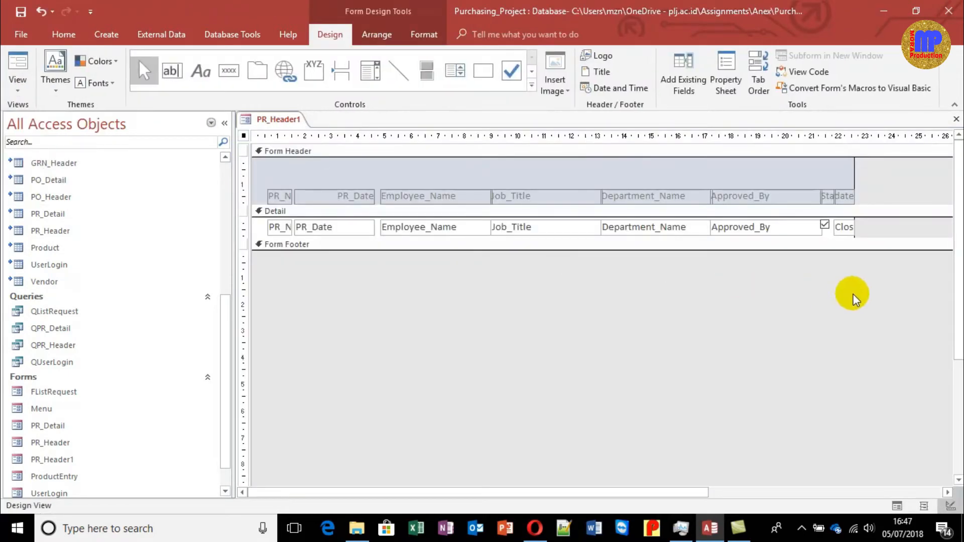
left_click_drag(852, 297, 864, 193)
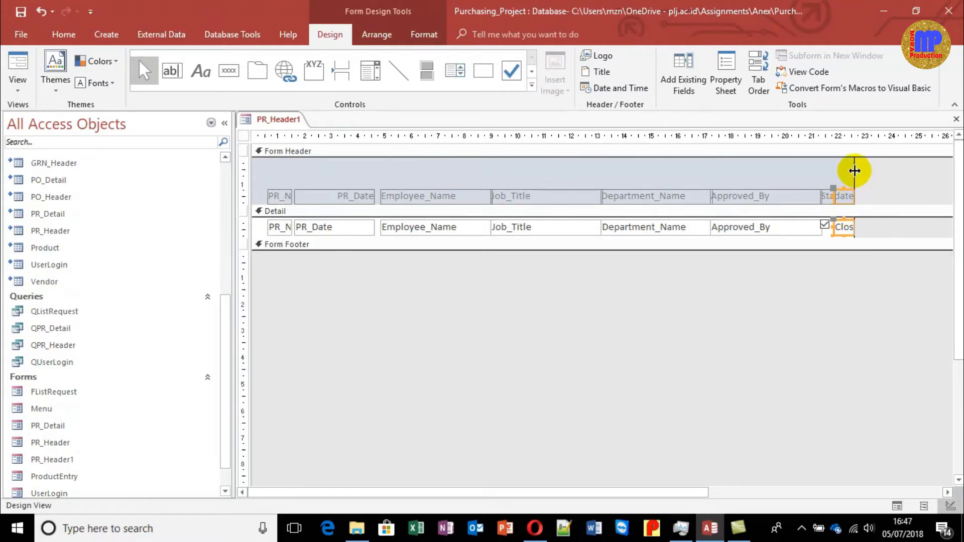
left_click_drag(854, 170, 935, 163)
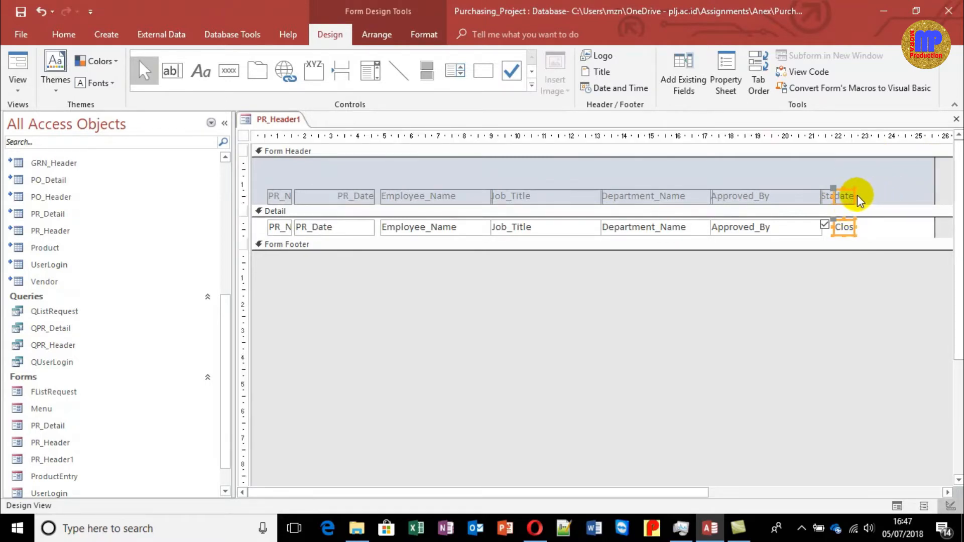
left_click_drag(852, 195, 916, 194)
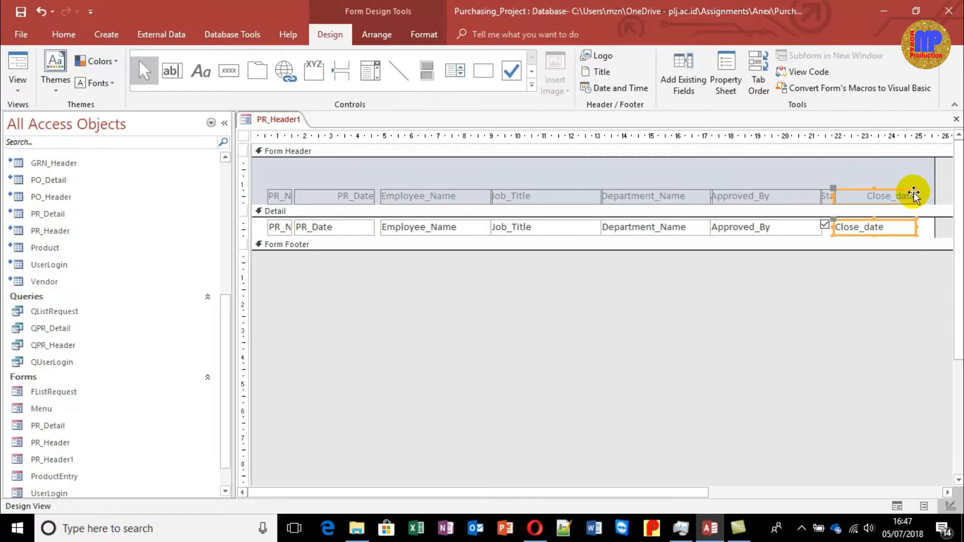
left_click(758, 323)
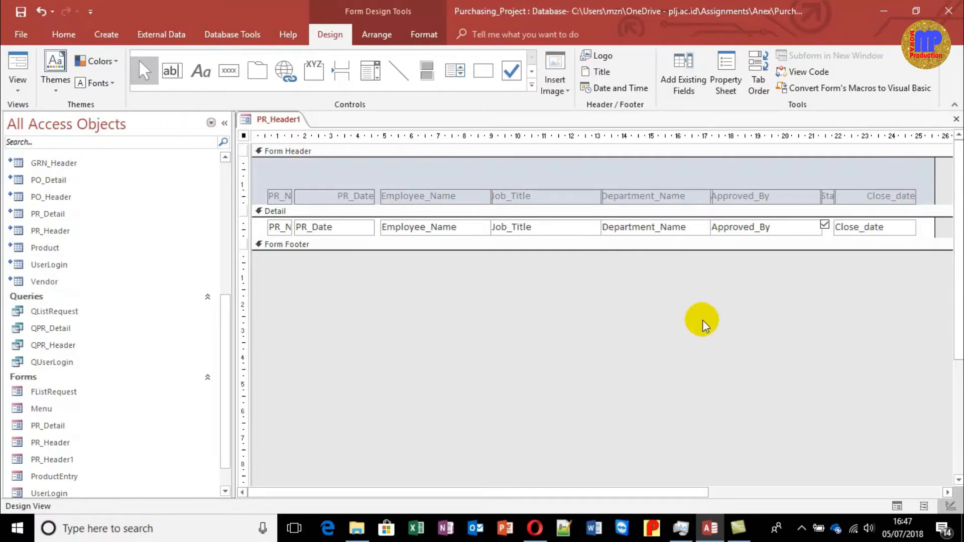
Step: Narrow the Approved_By label and field to about 3.5 cm
left_click_drag(441, 353, 441, 165)
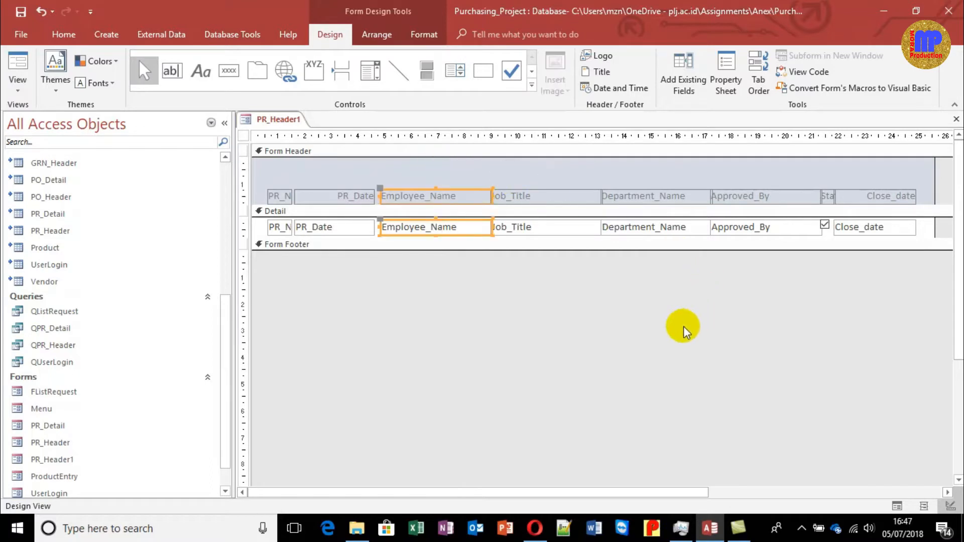
left_click_drag(682, 326, 682, 164)
left_click_drag(770, 290, 784, 168)
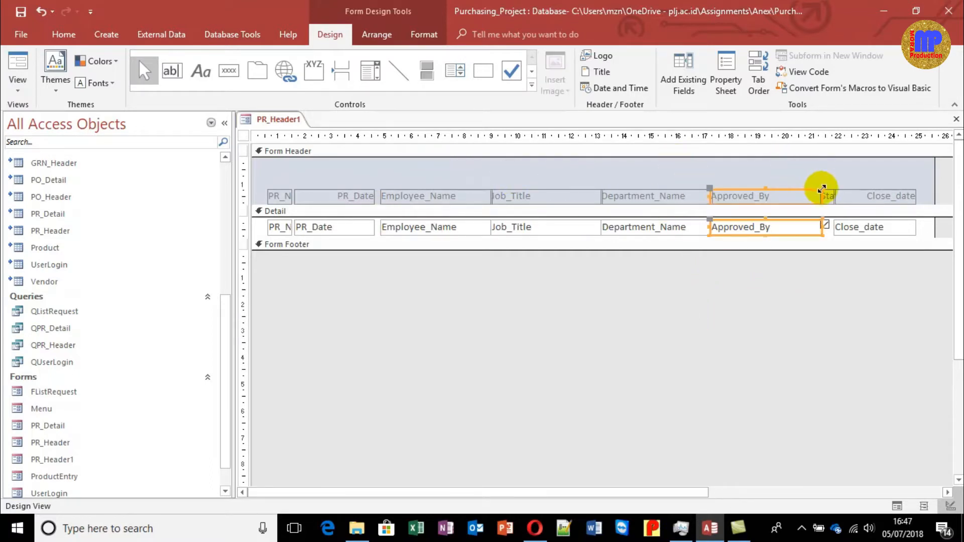
left_click_drag(822, 196, 803, 196)
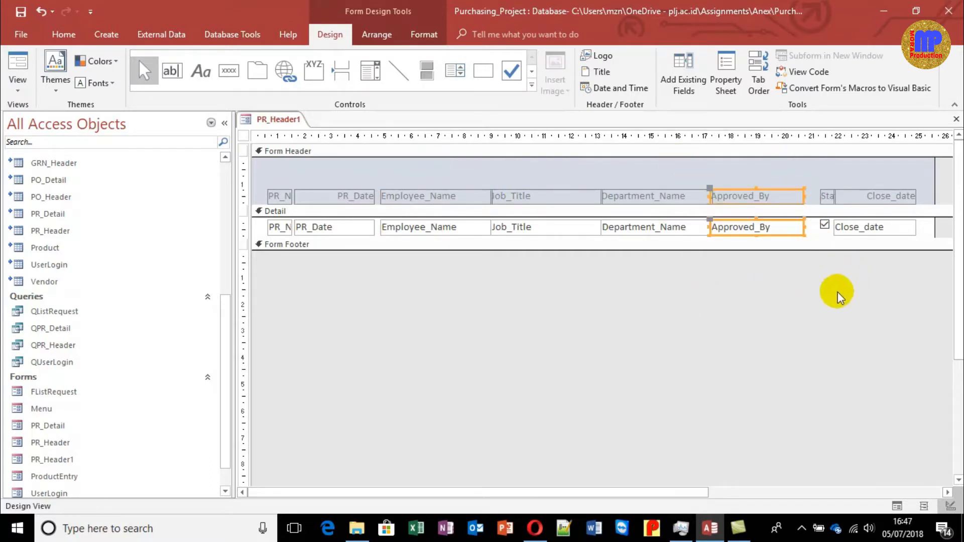
Step: Shift the Status and Close_date labels and fields about 0.4 cm left, closer to the Approved_By column
left_click_drag(835, 294, 863, 168)
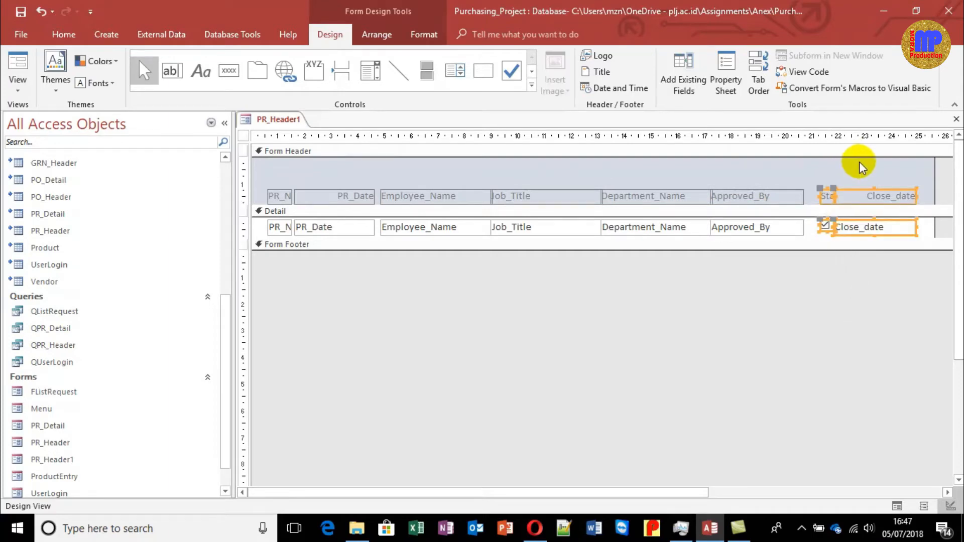
key("Left")
key("Left")
key("Left")
key("Left")
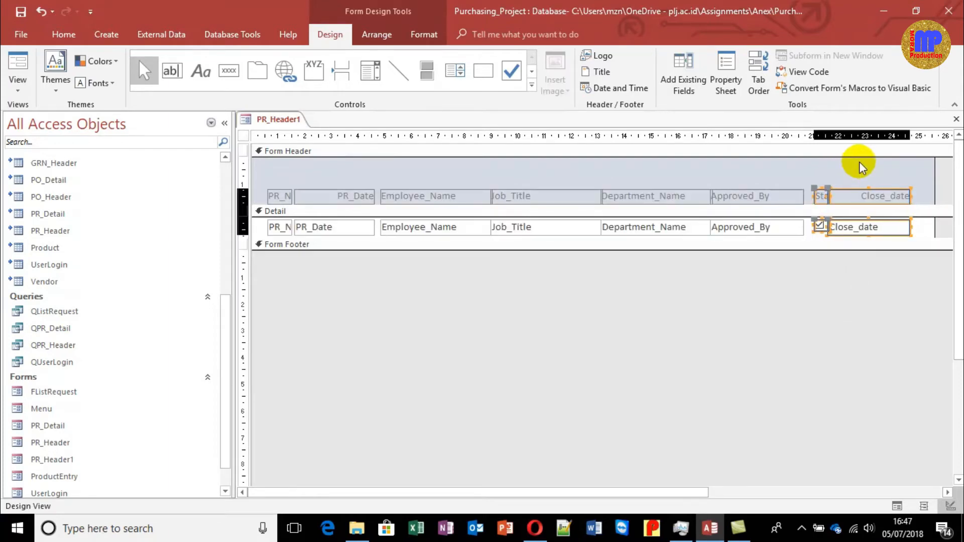
key("Left")
key("Left")
key("Left")
key("Left")
key("Left")
key("Left")
key("Left")
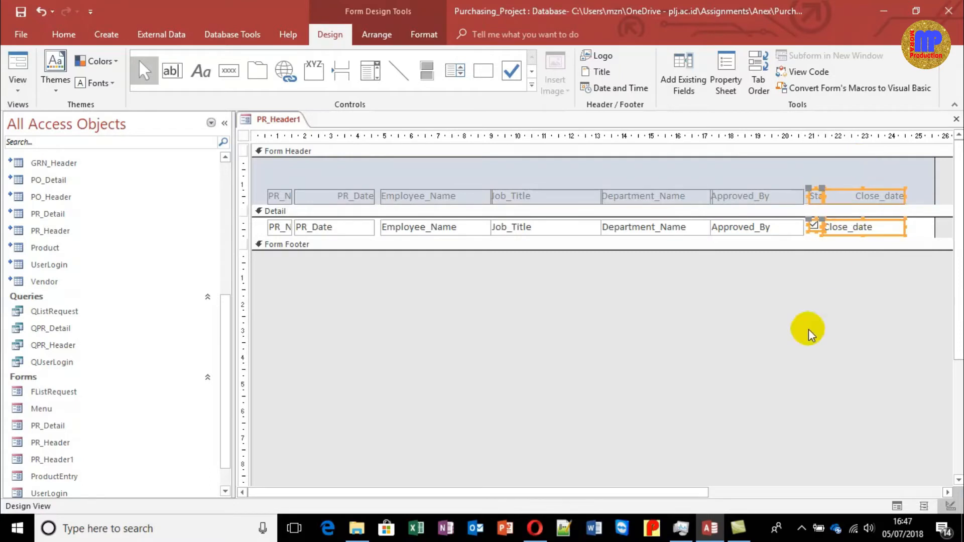
left_click(799, 346)
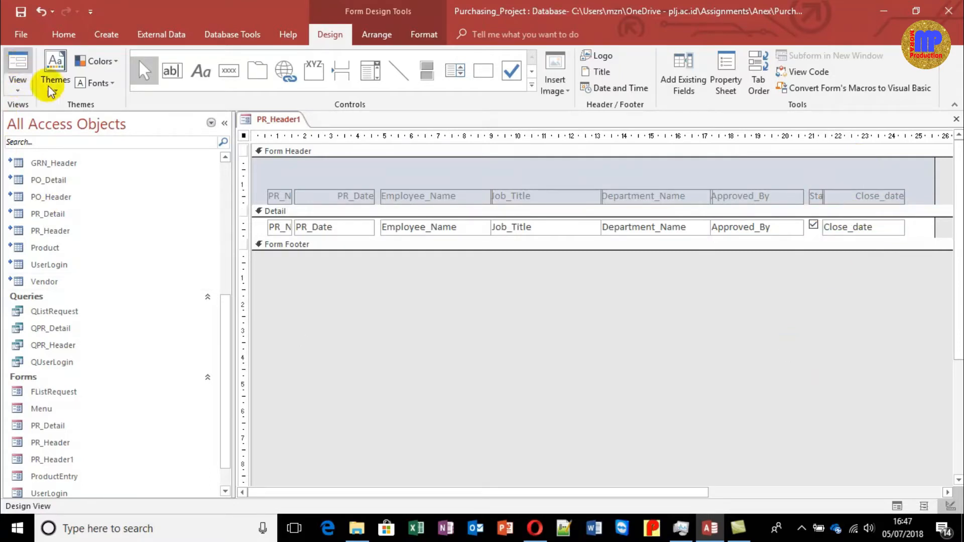
Step: Open the PR_Header form to review its fields and display PR_Header1 in Form View for comparison
scroll(221, 352, "down", 2)
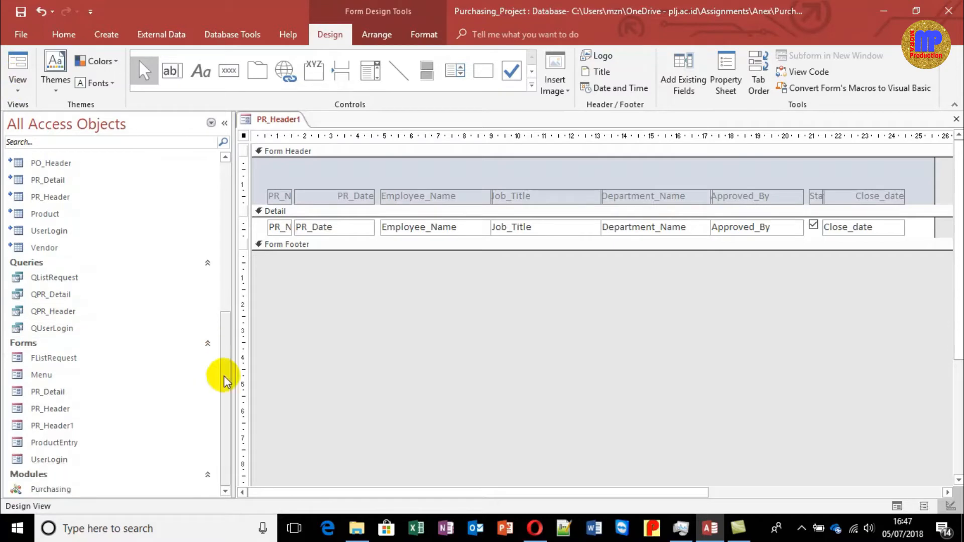
left_click(58, 443)
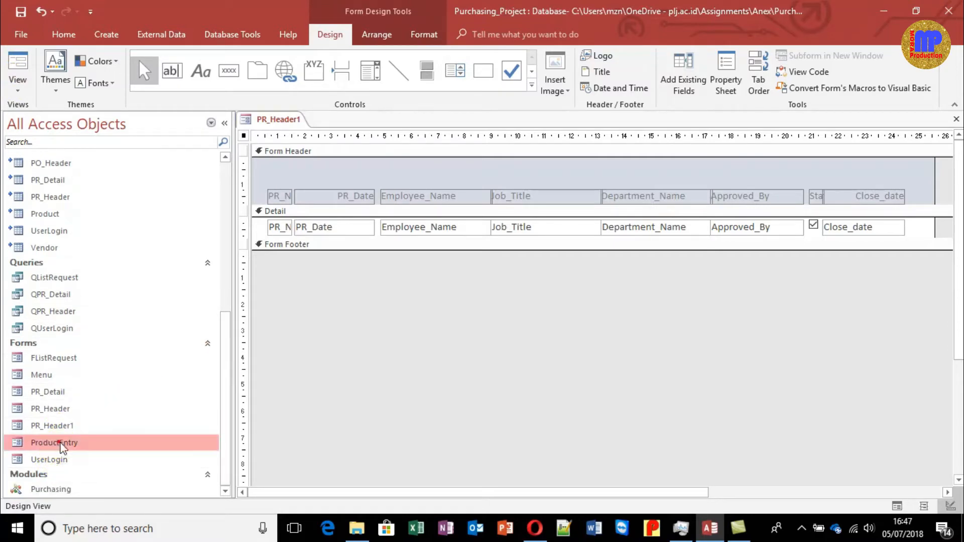
double_click(60, 408)
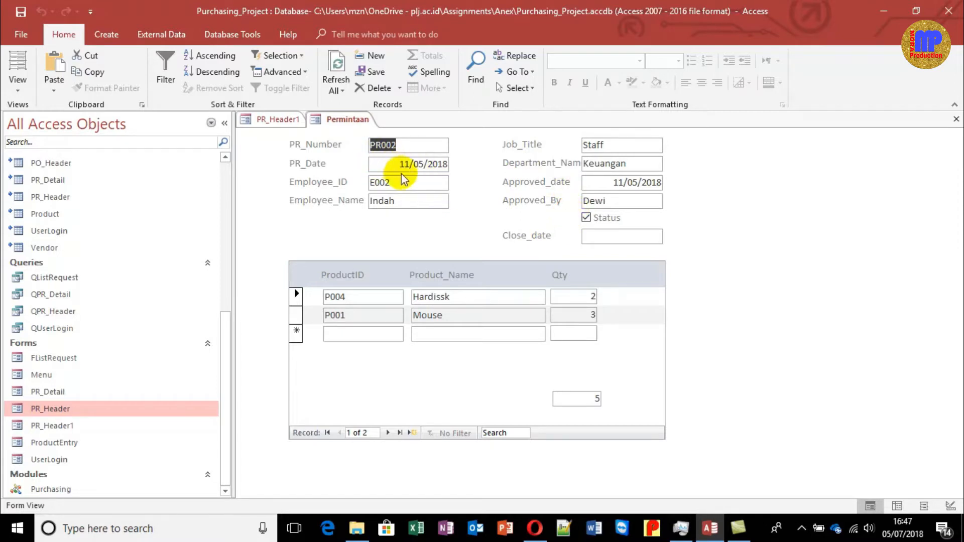
left_click(276, 120)
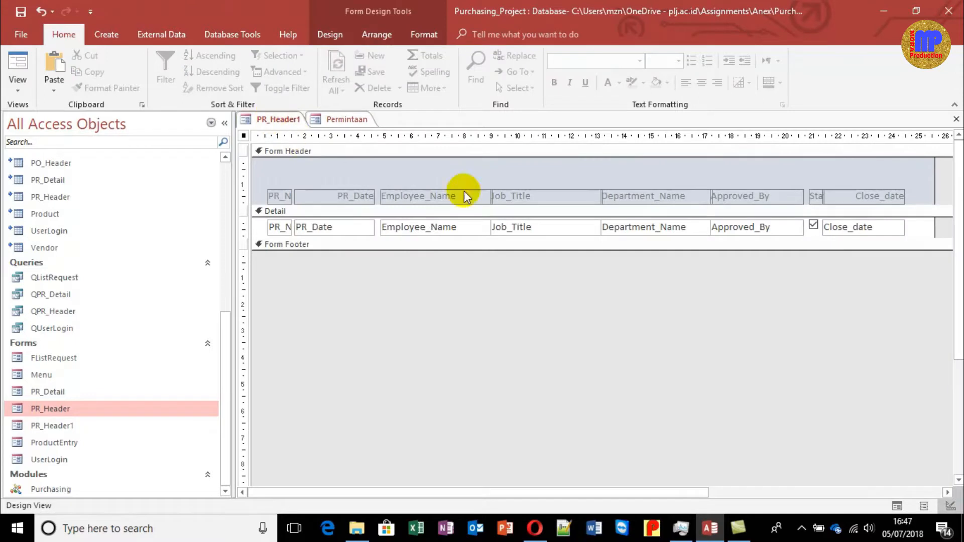
left_click(18, 64)
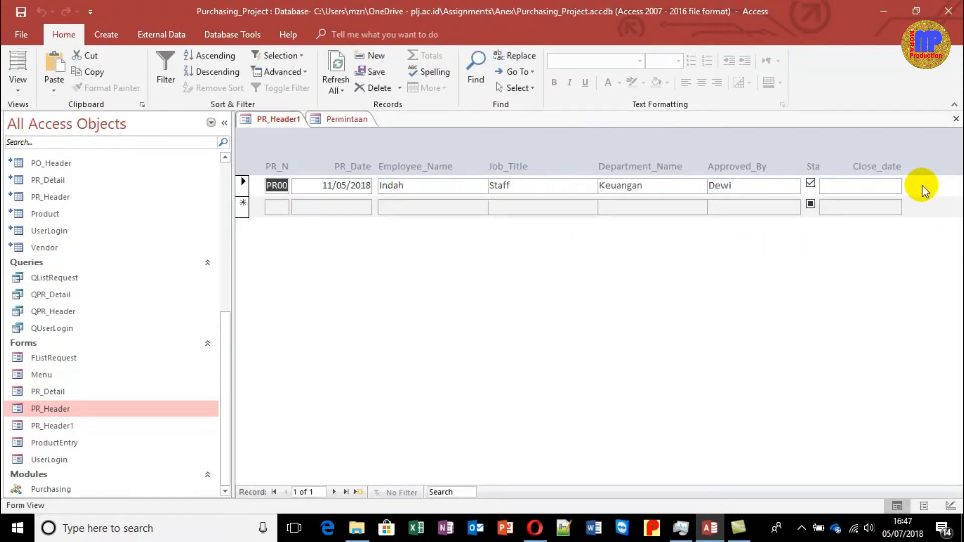
Step: Bring the Permintaan form back to the front and open the Menu form
left_click(352, 120)
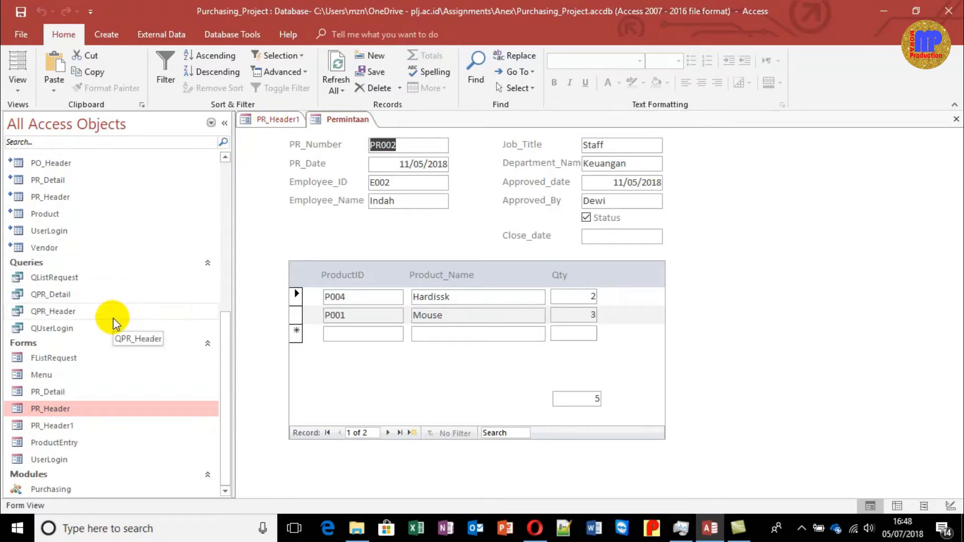
double_click(60, 375)
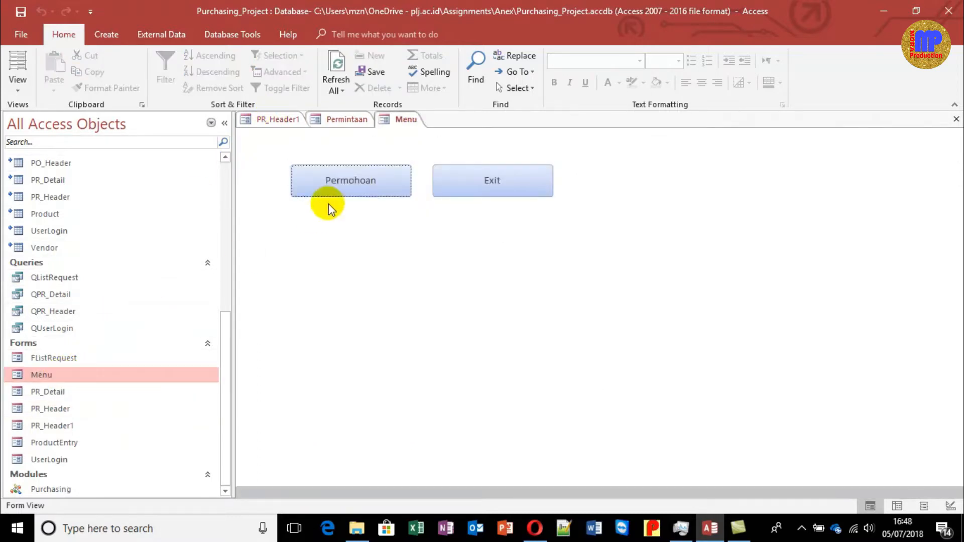
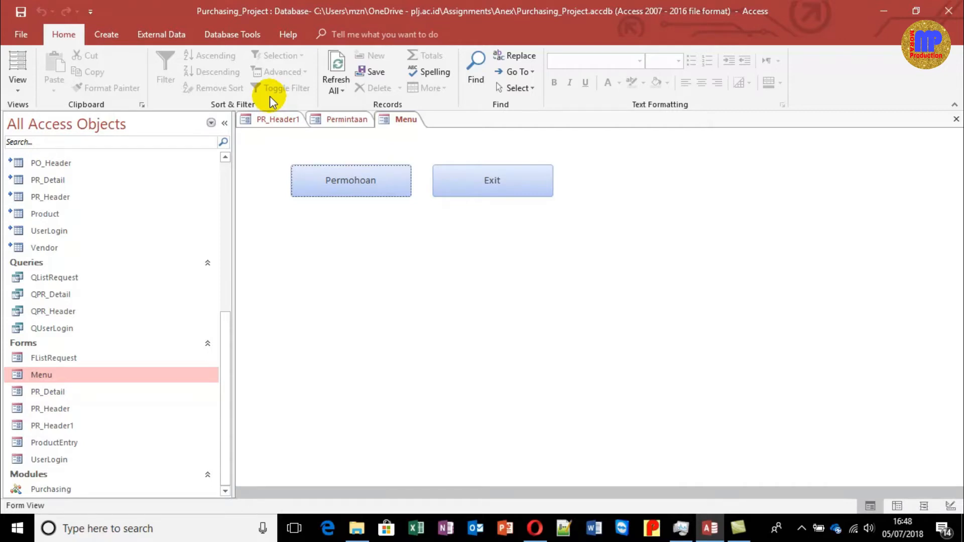
left_click(218, 35)
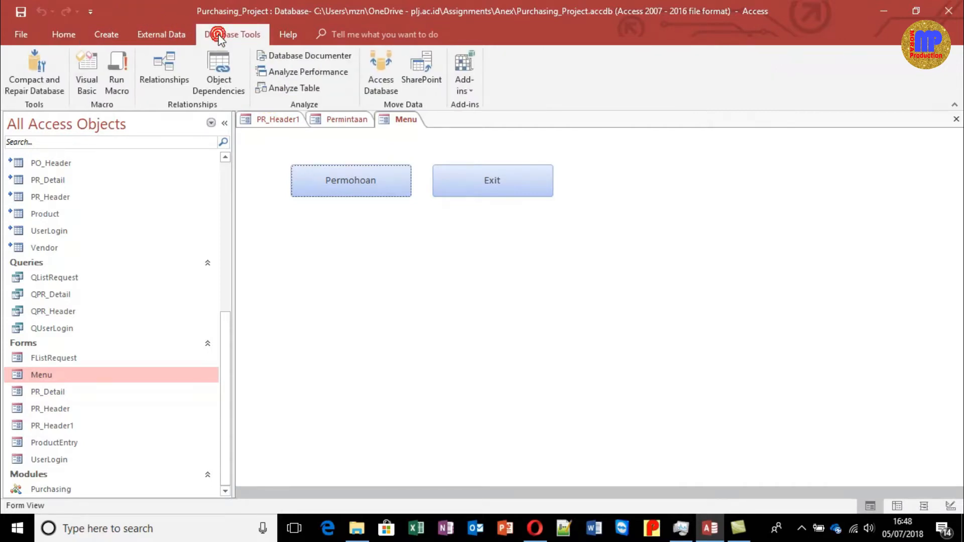
left_click(168, 35)
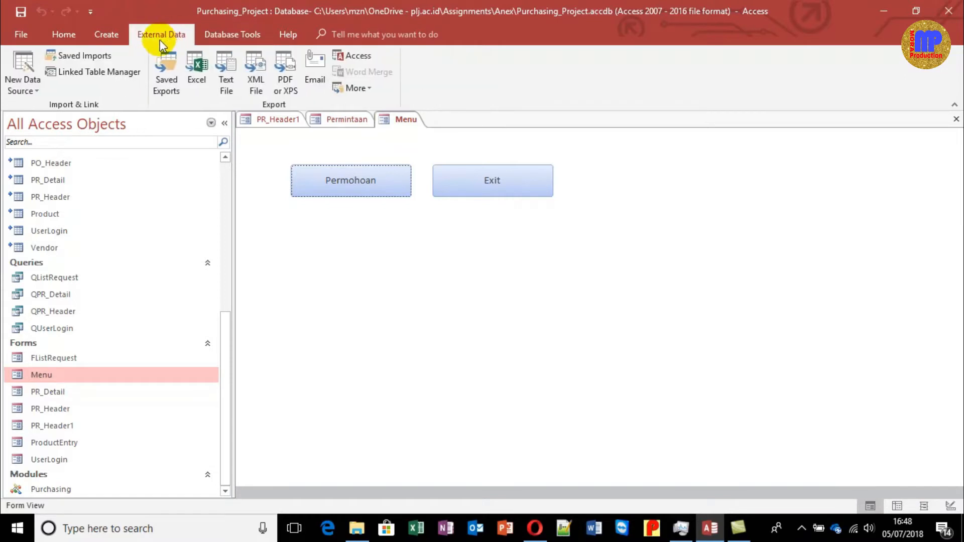
left_click(108, 35)
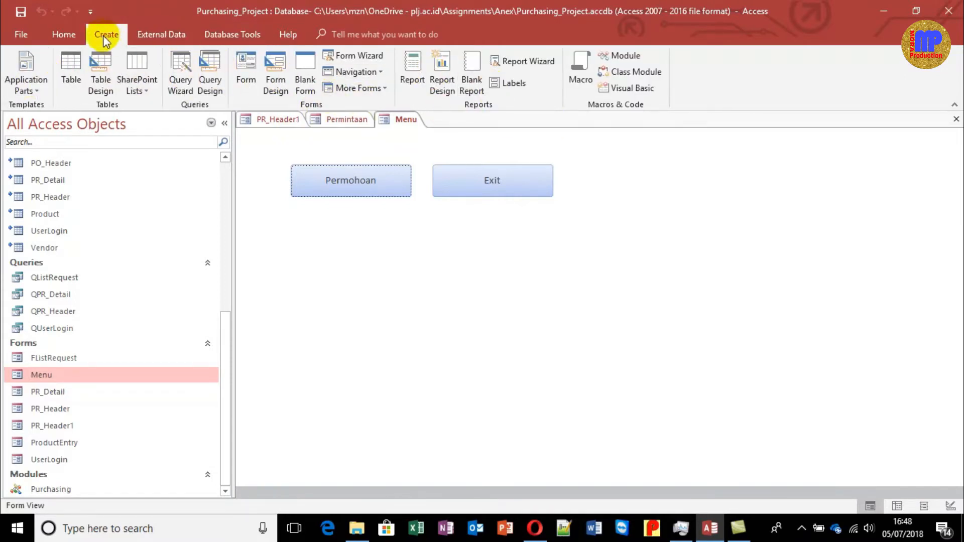
left_click(63, 34)
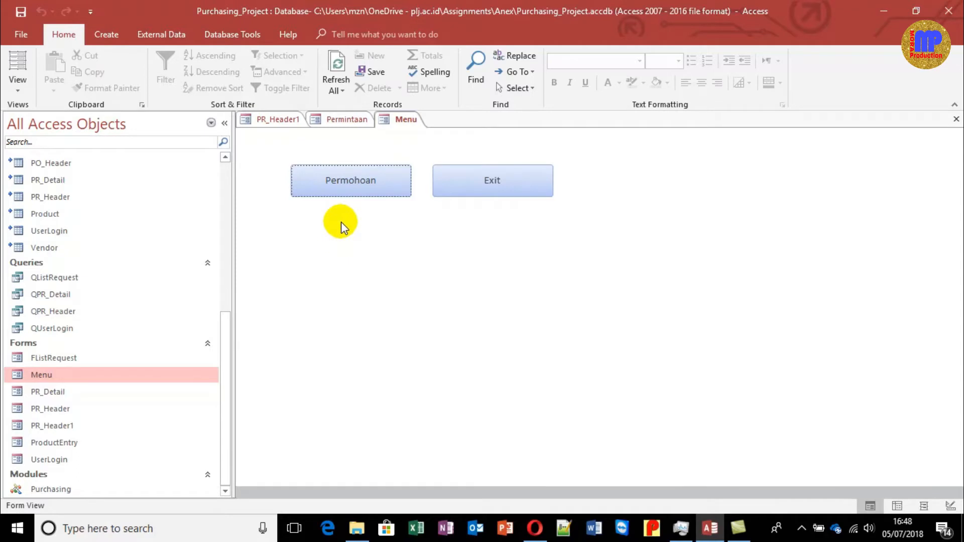
Step: Close the open Menu, Permintaan and PR_Header1 forms
key("ctrl+w")
key("ctrl+w")
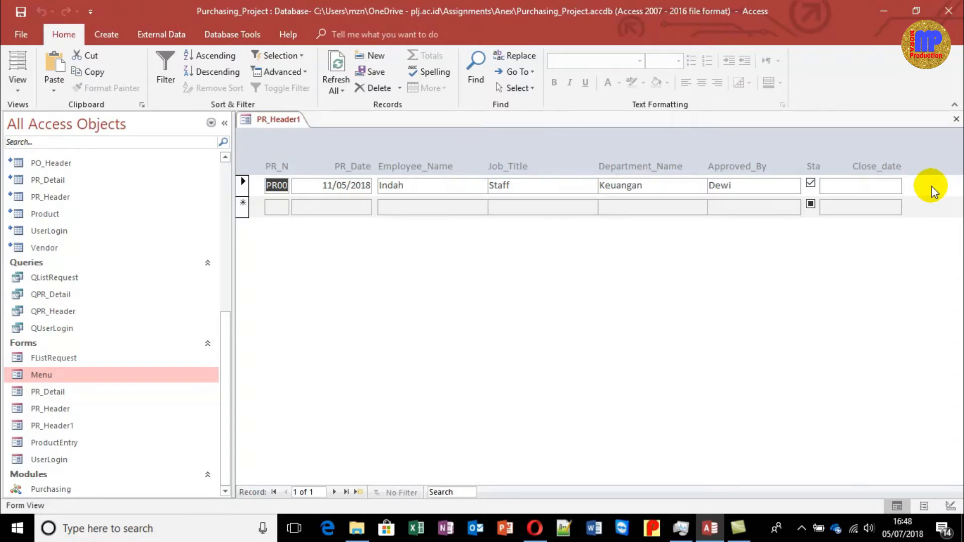
key("ctrl+w")
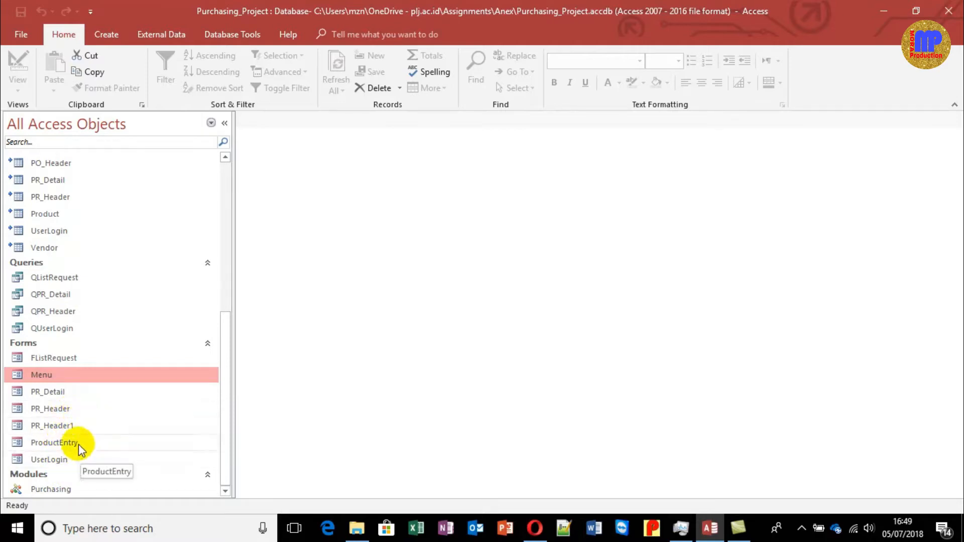
Step: Inspect the FListRequest form in Design View, close it, and display PR_Header1 in Form View
left_click(79, 358)
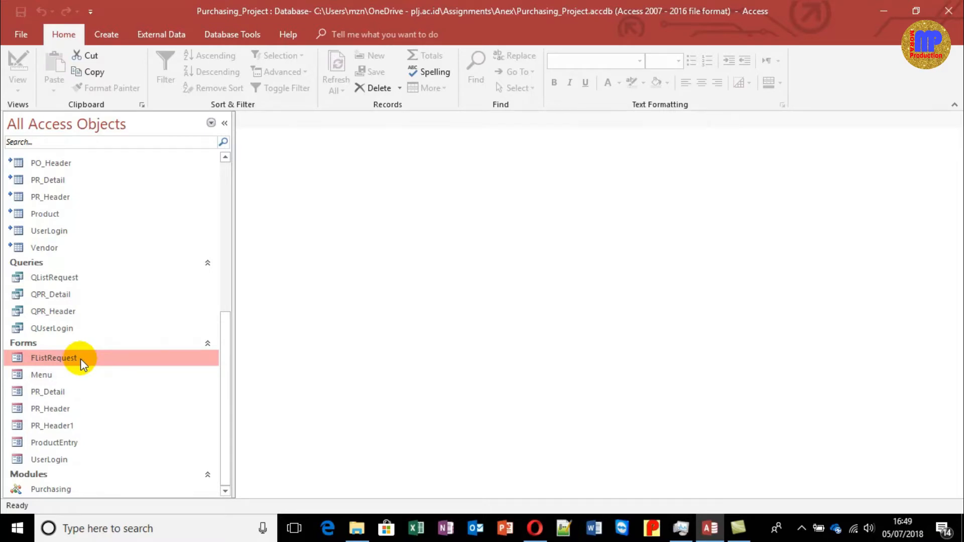
right_click(80, 358)
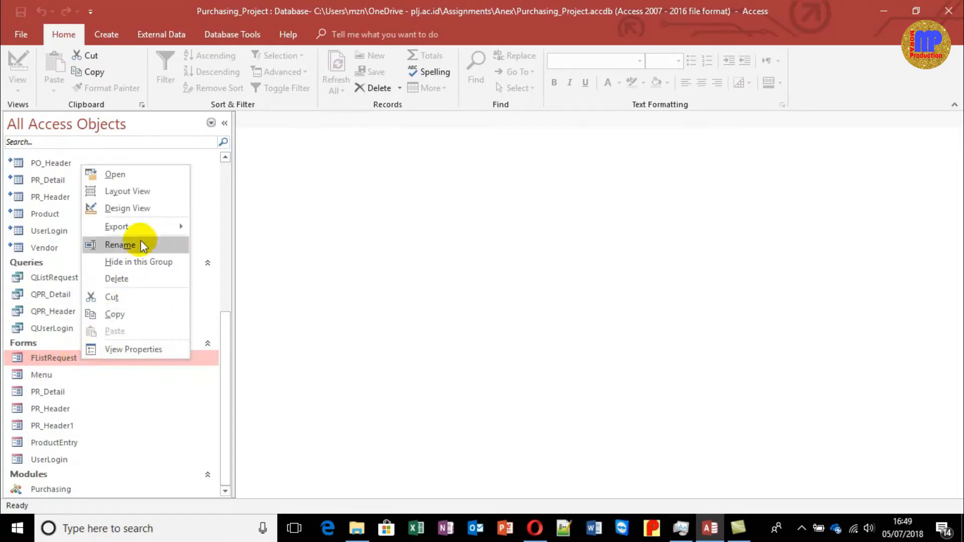
left_click(145, 207)
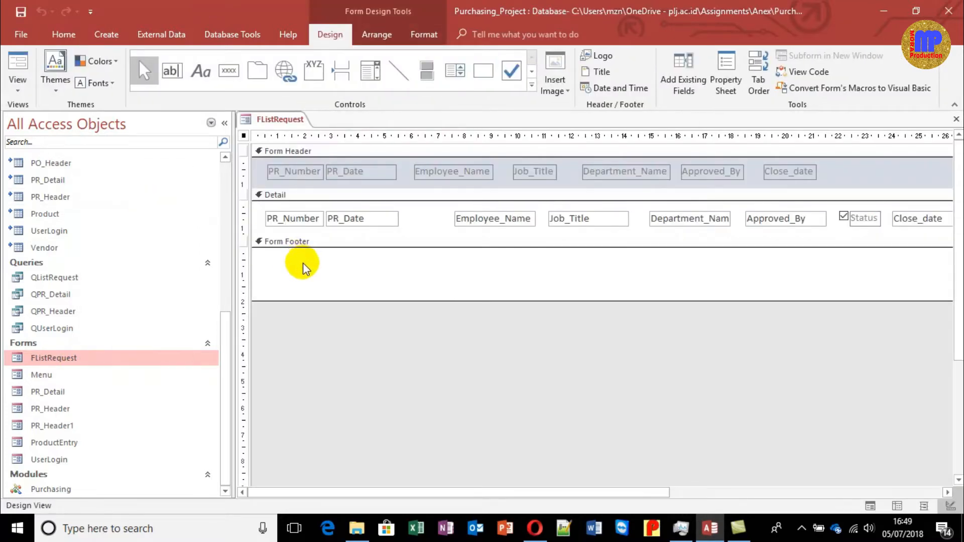
key("ctrl+w")
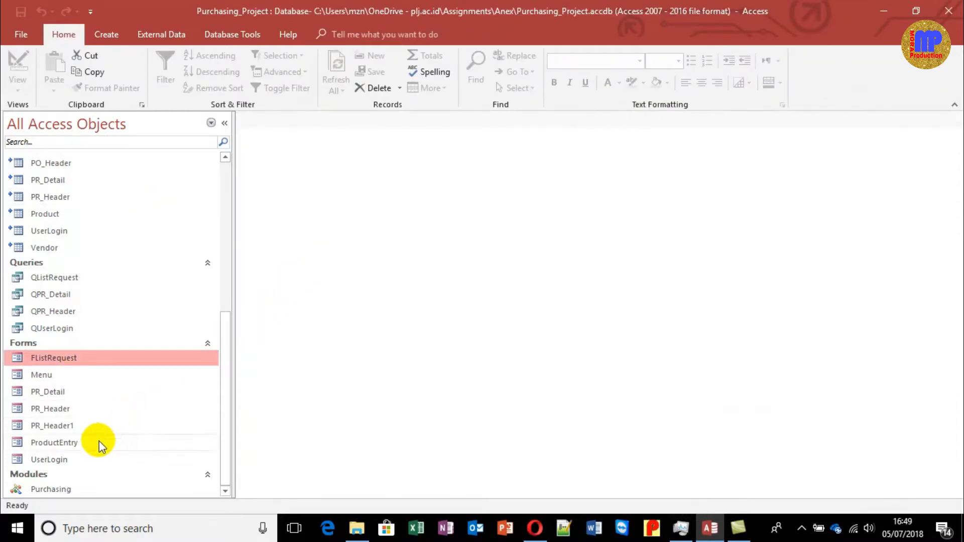
left_click(85, 444)
double_click(79, 426)
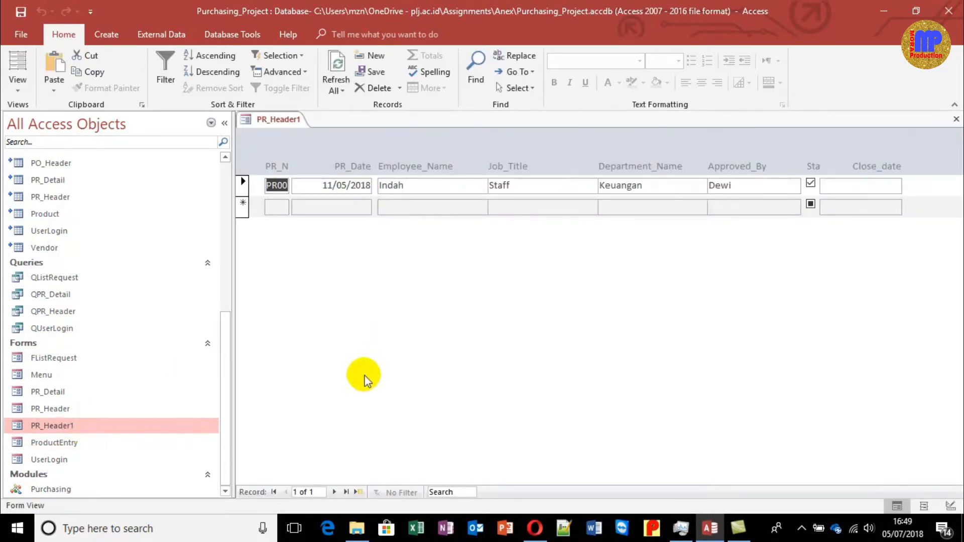
Step: Close the PR_Header1 form and rename it as List_Request_Satus
key("ctrl+w")
left_click(137, 425)
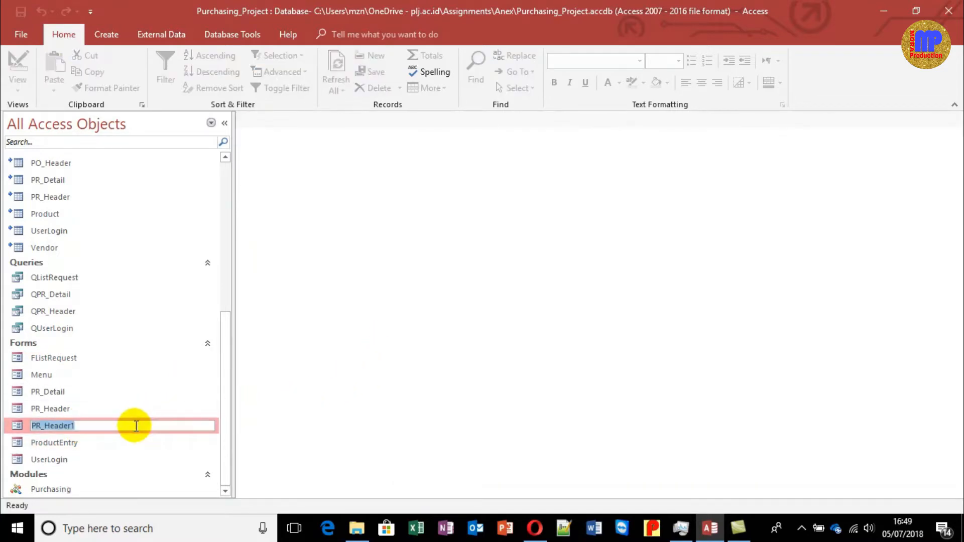
type("List")
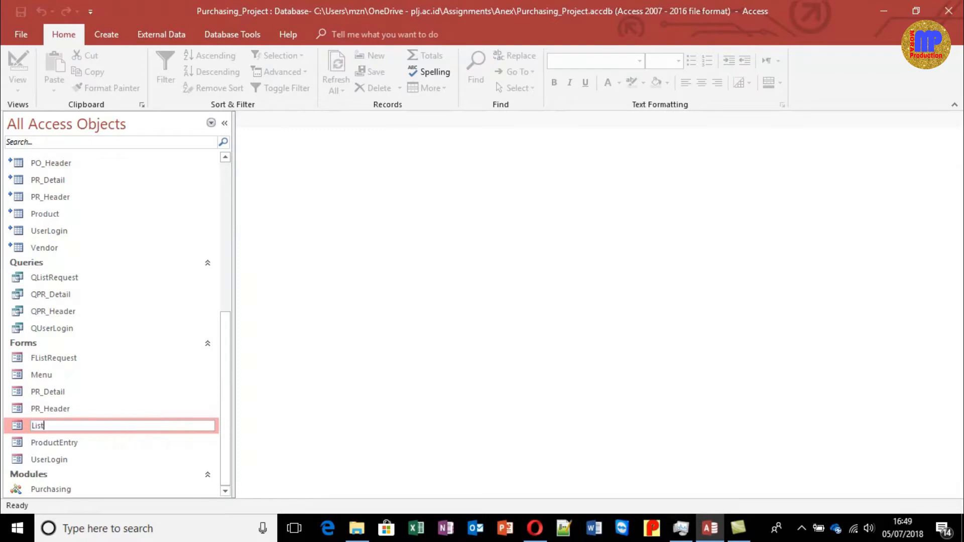
left_click(133, 425)
type("_Request")
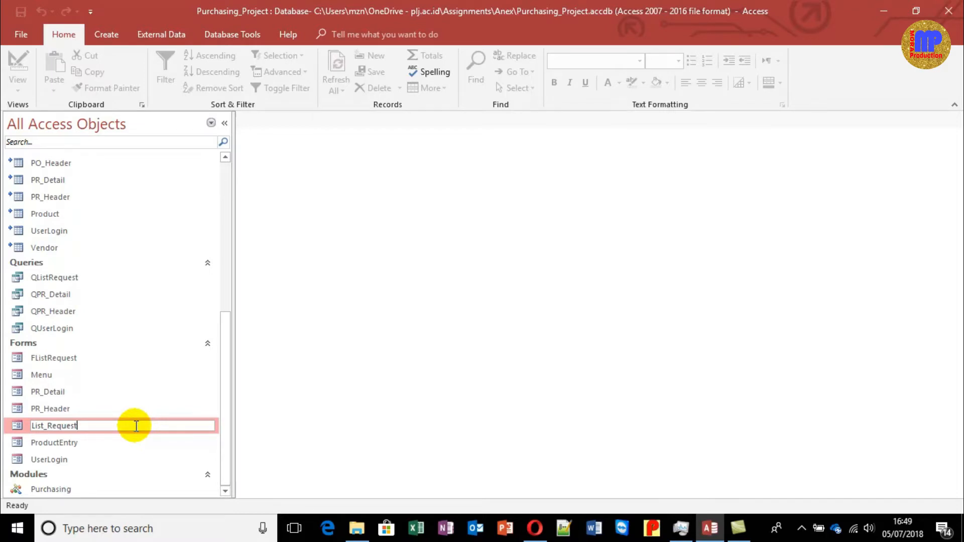
type("_Satus")
key("Return")
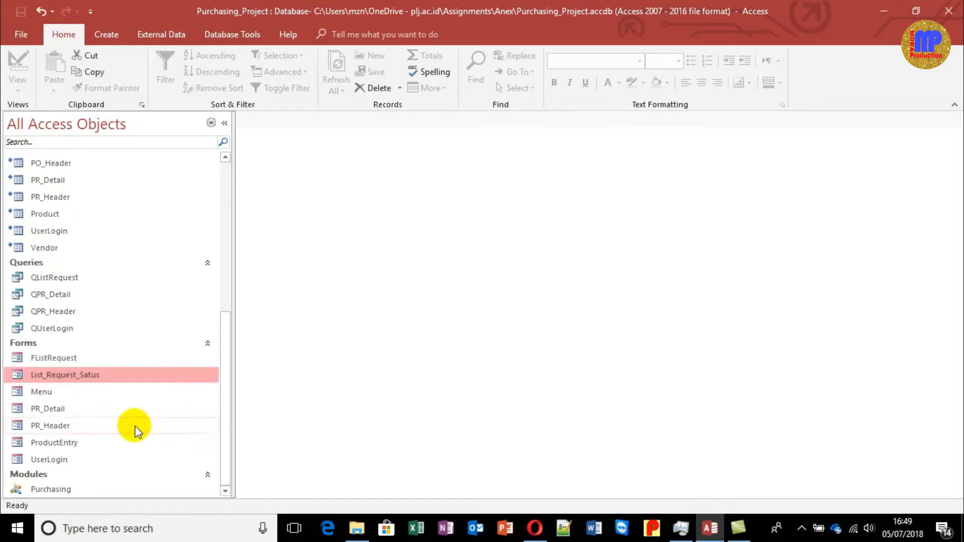
Step: Check the List_Request_Satus form in Form View, close it and reopen it in Design View
double_click(136, 427)
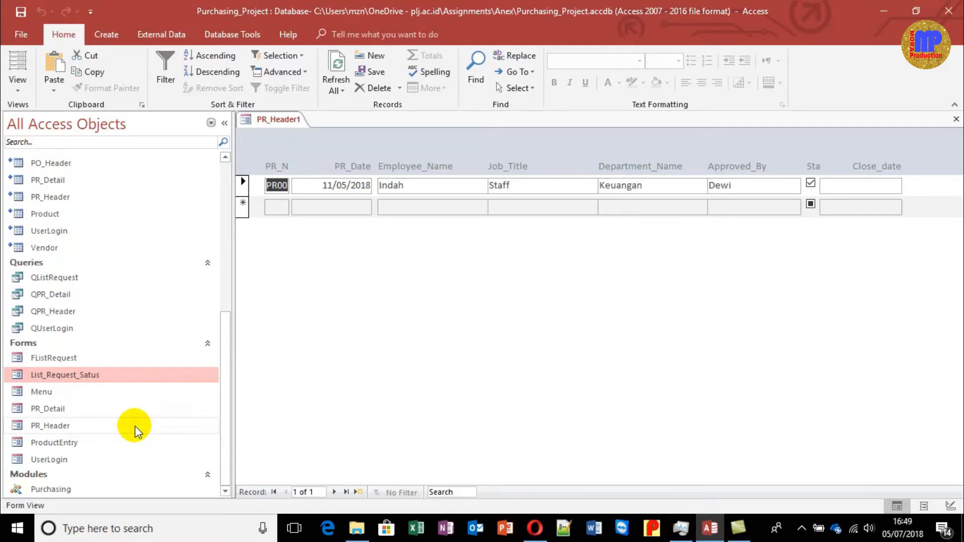
key("ctrl+w")
right_click(129, 375)
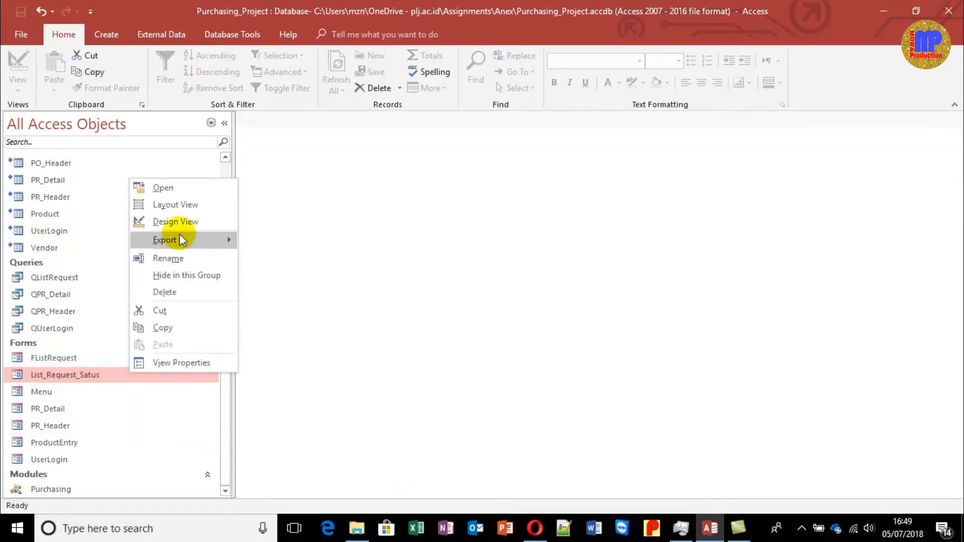
left_click(182, 221)
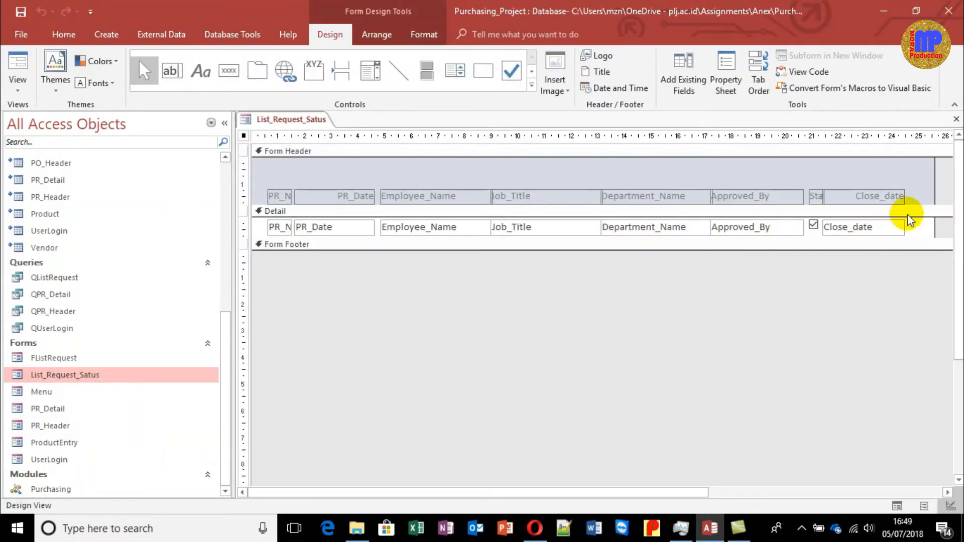
Step: Move all Form Header labels up about 0.8 cm and shorten the header section to about 1.3 cm
left_click(243, 194)
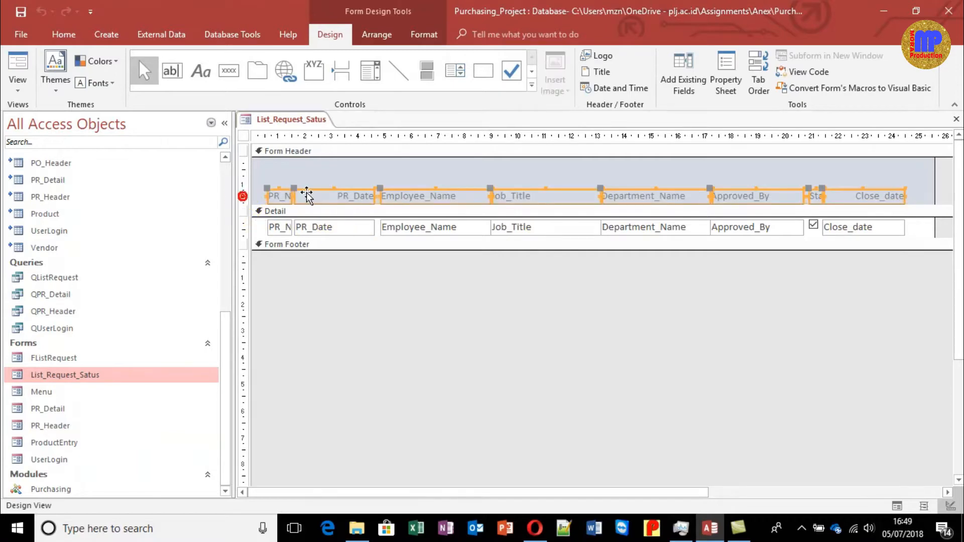
left_click_drag(311, 193, 309, 189)
key("Up")
key("Up")
key("Up")
key("Up")
key("Up")
key("Up")
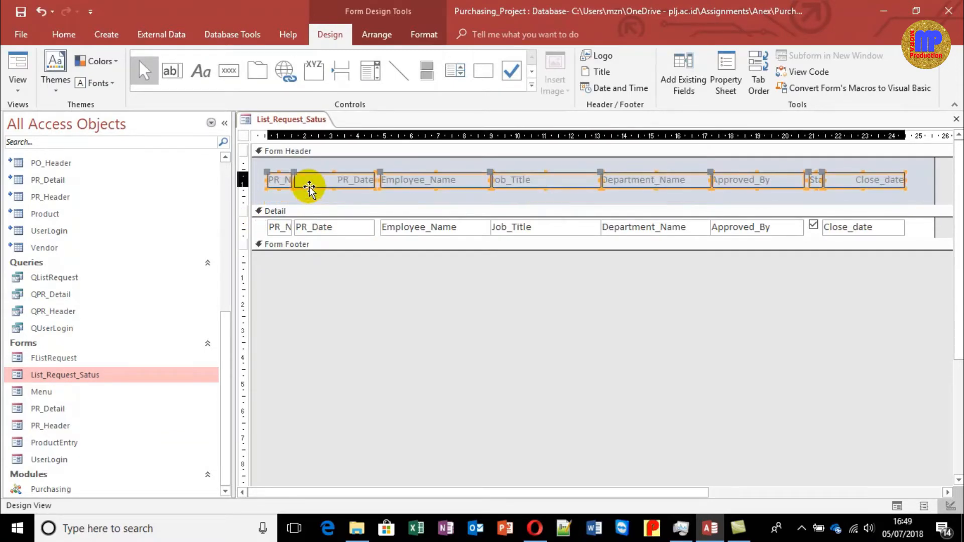
key("Up")
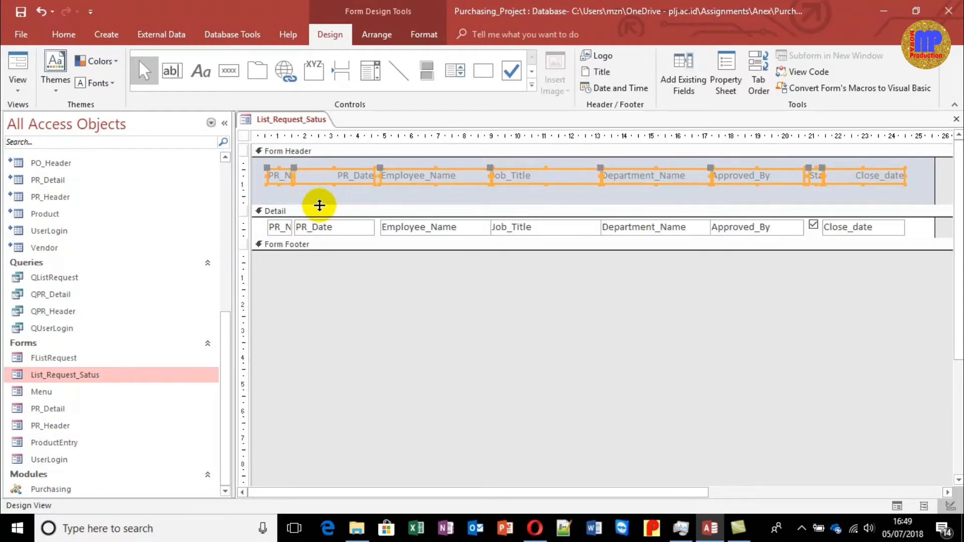
left_click_drag(318, 205, 322, 192)
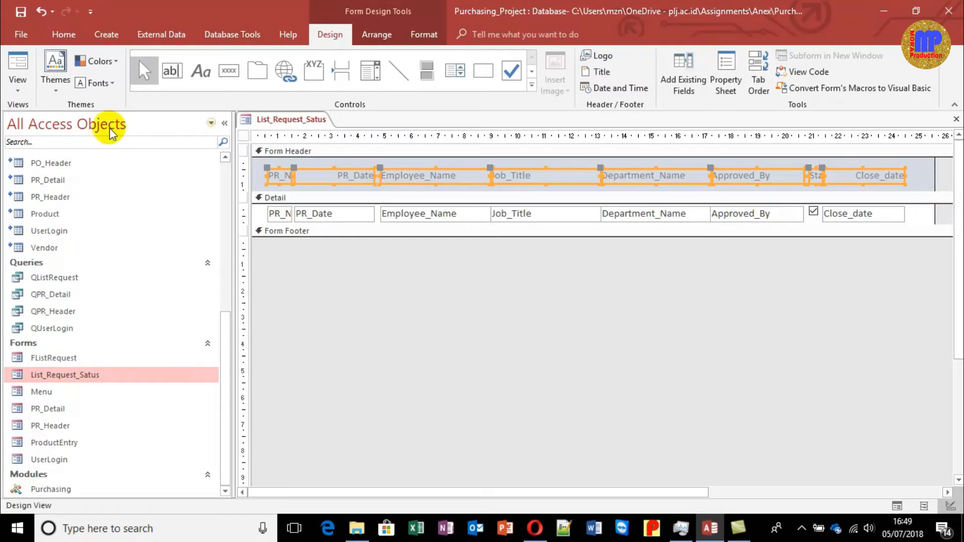
Step: Review the column layout in Form View and return the form to Design View
left_click(18, 61)
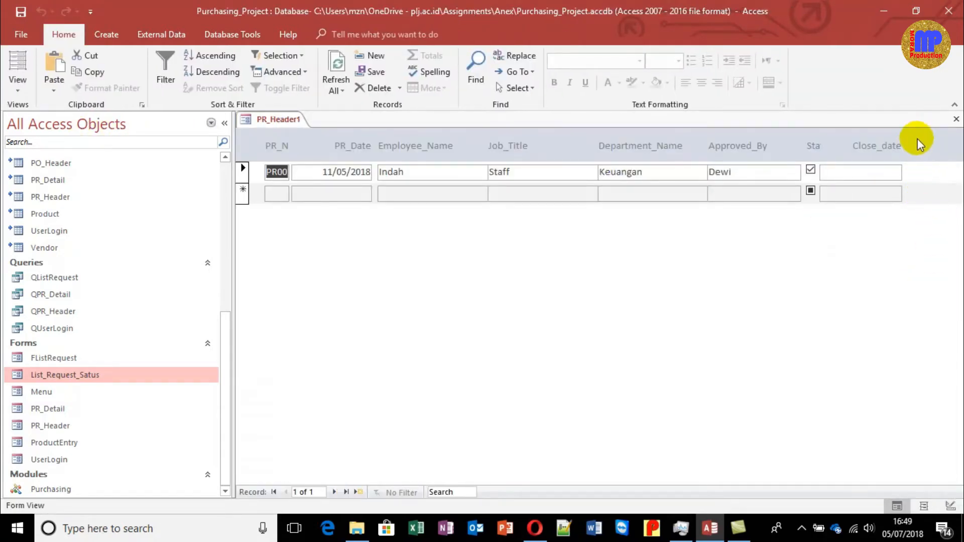
left_click(18, 83)
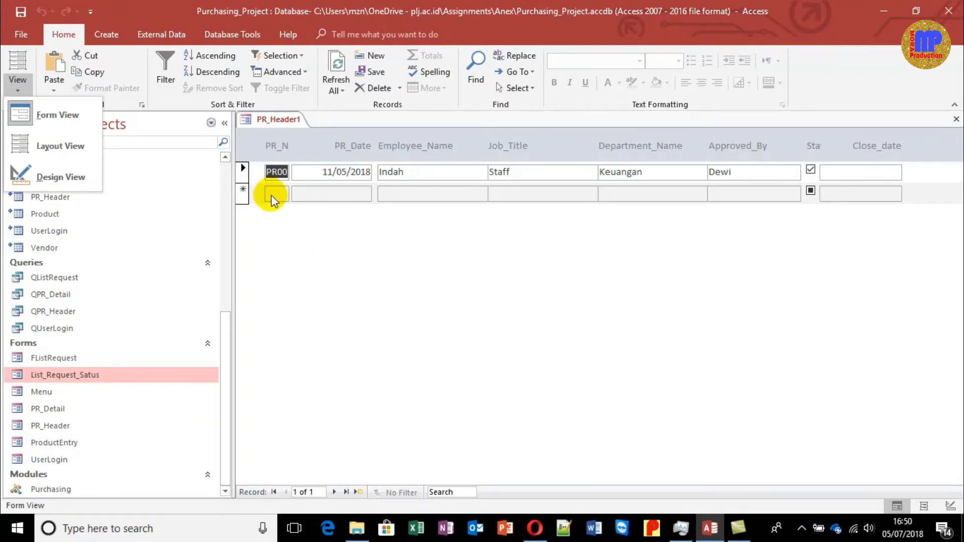
left_click(317, 197)
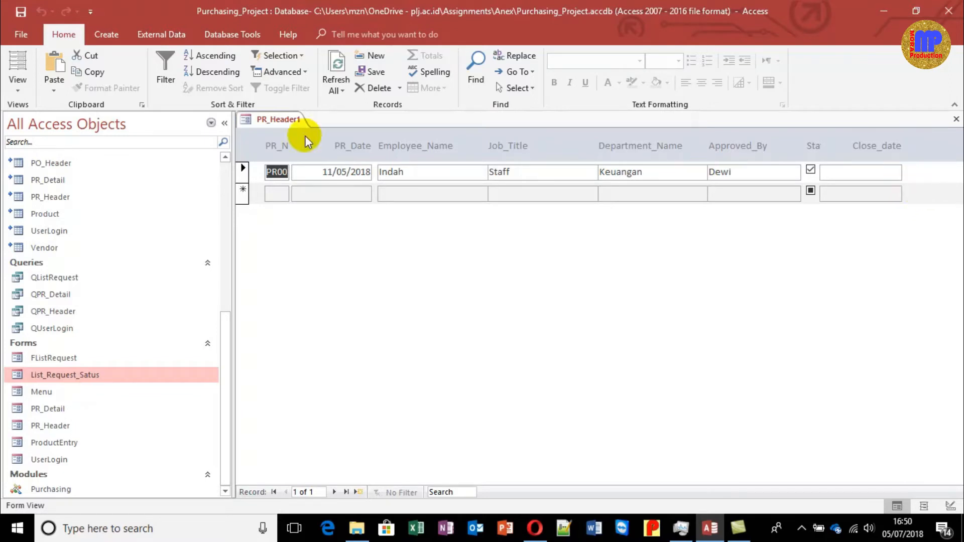
left_click(19, 89)
left_click(39, 177)
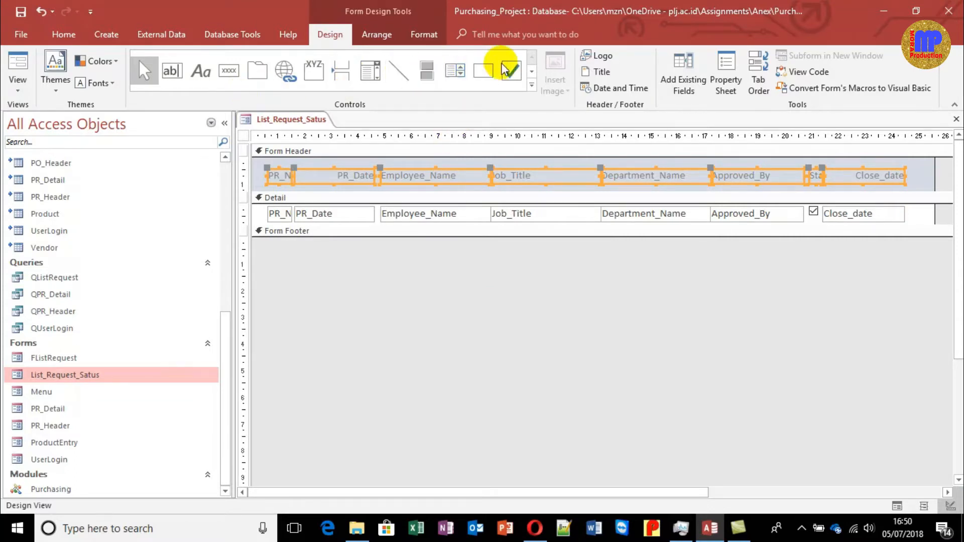
Step: Add a small command button, about 1 cm wide, after the Close_date field in the Detail section
left_click(532, 88)
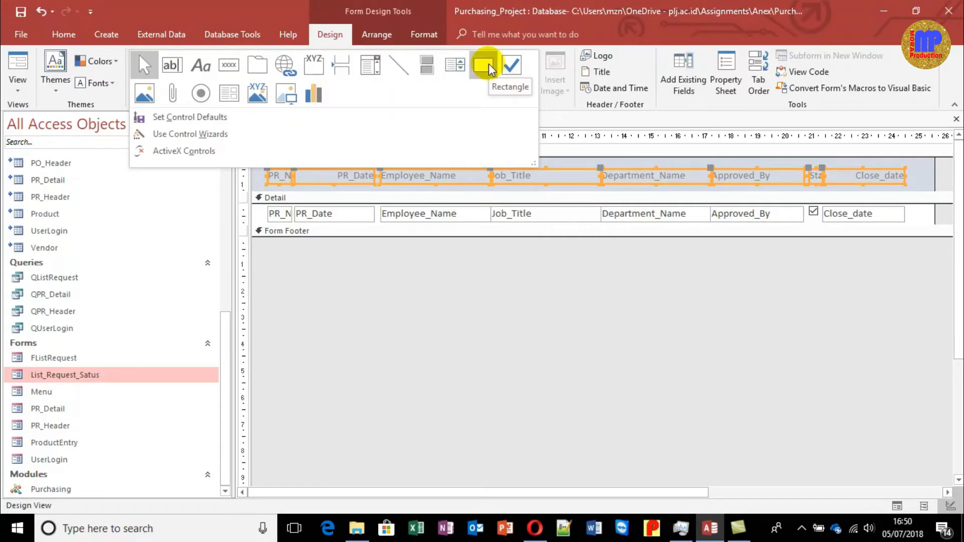
left_click(235, 70)
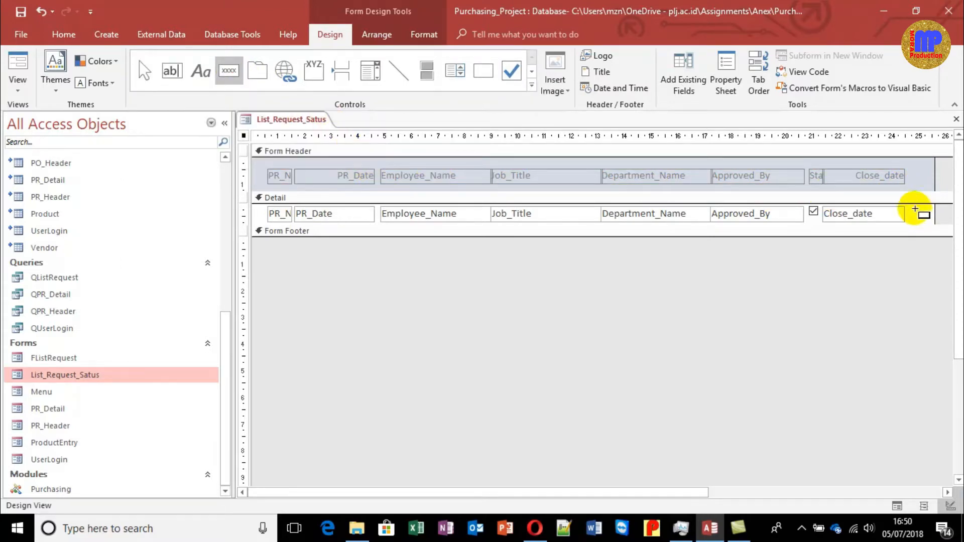
left_click_drag(915, 209, 941, 223)
type("Com")
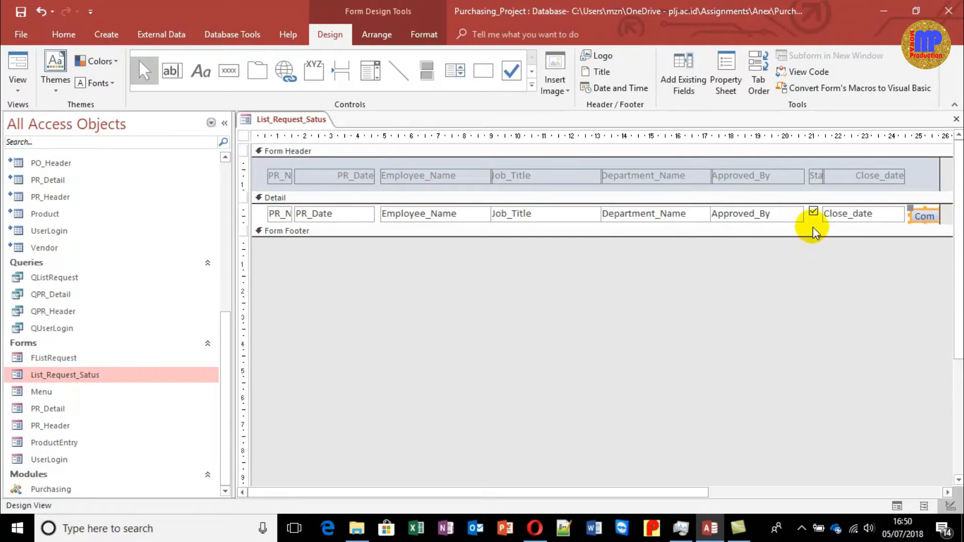
Step: Increase the Detail section's height to about 1.2 cm and widen the form to about 27 cm
left_click_drag(812, 225, 813, 238)
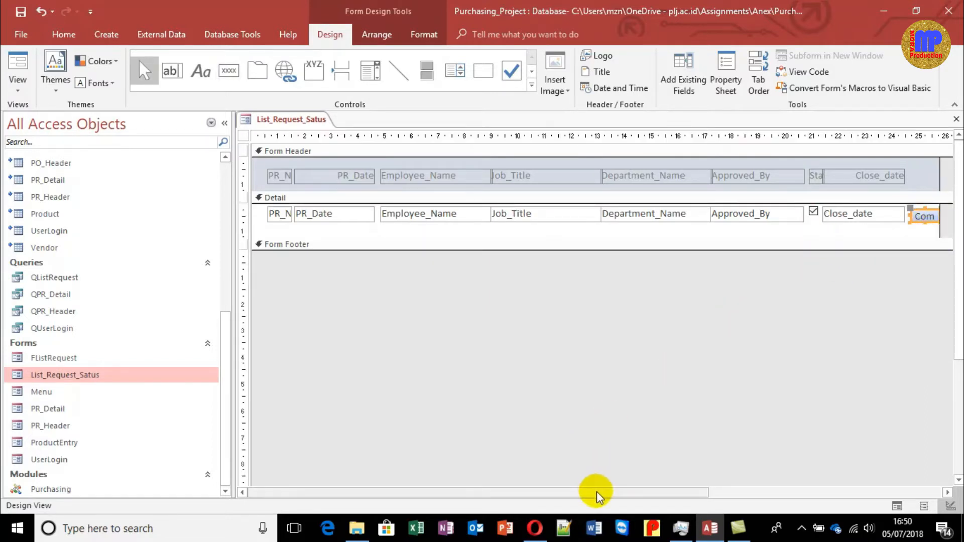
left_click_drag(609, 492, 678, 495)
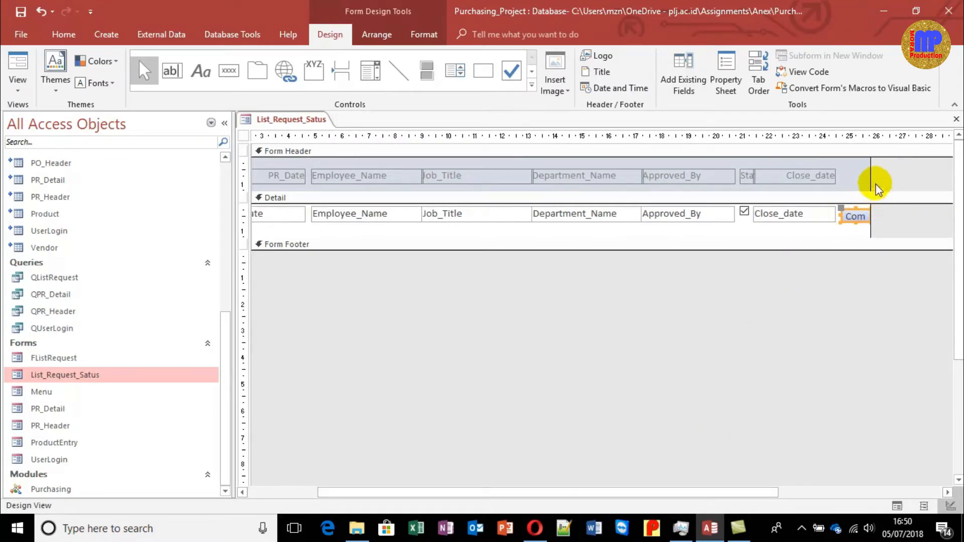
left_click_drag(869, 175, 900, 173)
left_click(882, 222)
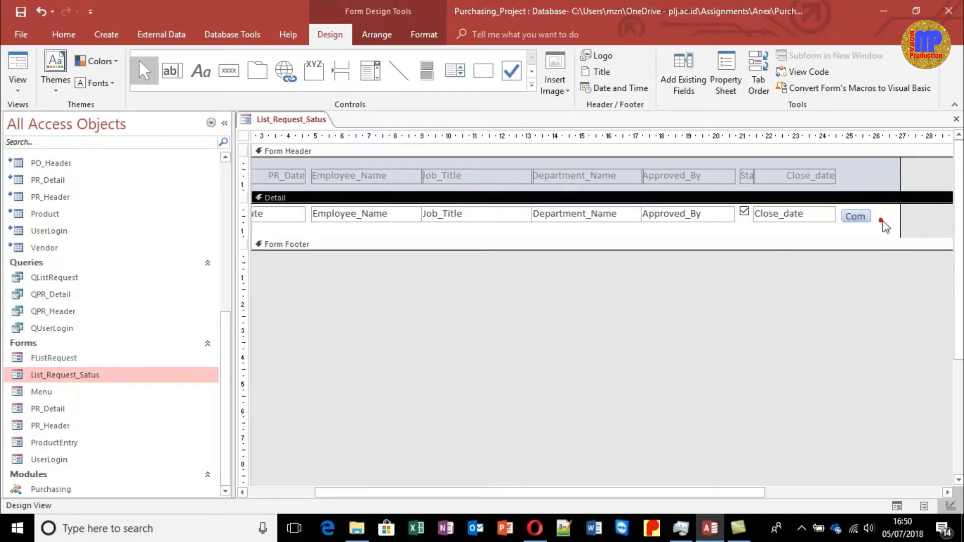
Step: Reposition the new command button beside Close_date and enlarge it to about 2 cm wide
left_click(862, 218)
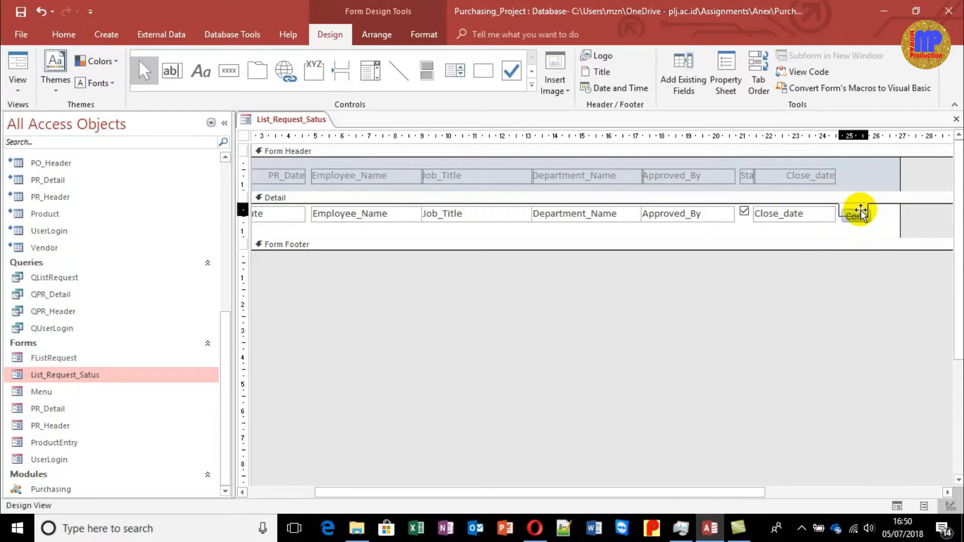
mouse_move(874, 215)
left_mouse_down()
mouse_move(896, 216)
mouse_move(880, 231)
left_mouse_up()
left_click(874, 216)
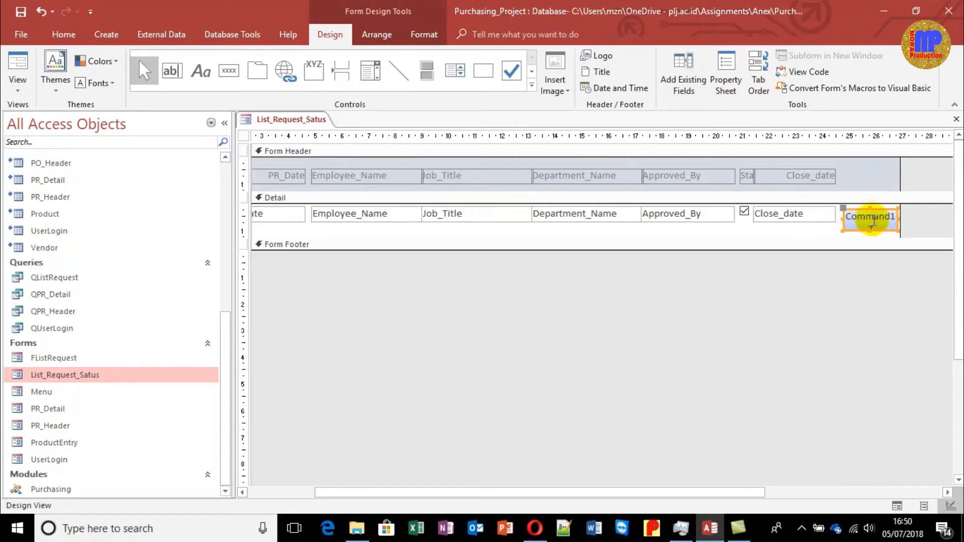
Step: Set the command button's caption to Edit and widen the form to about 27.3 cm
double_click(865, 215)
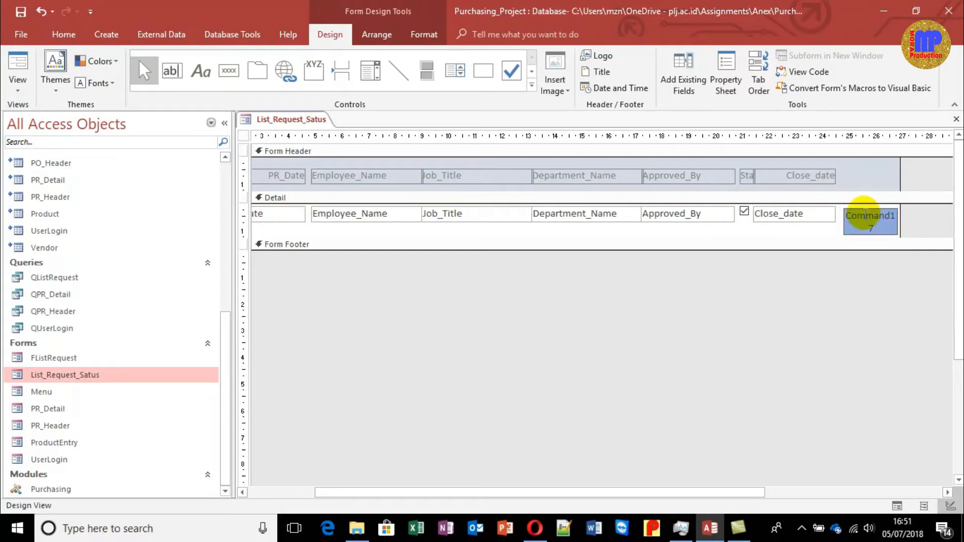
double_click(865, 215)
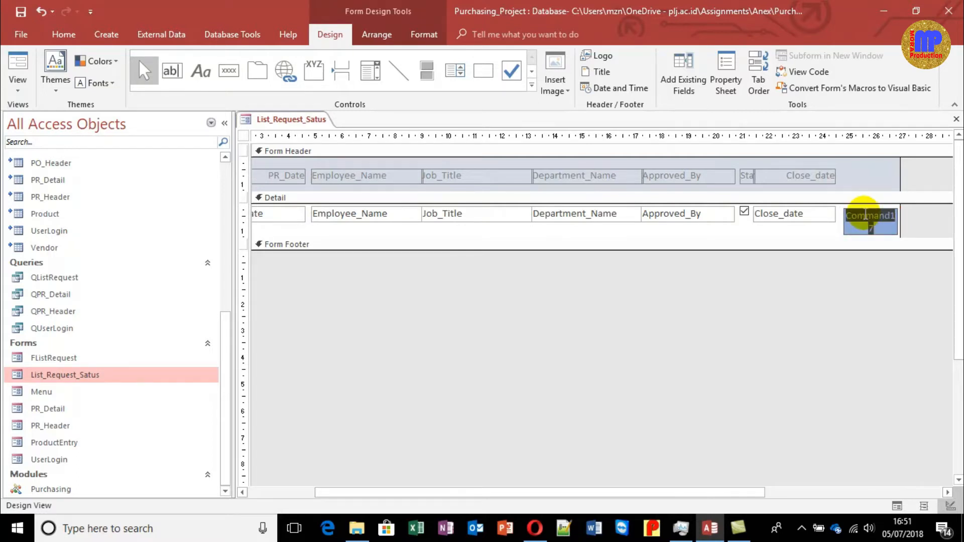
type("O")
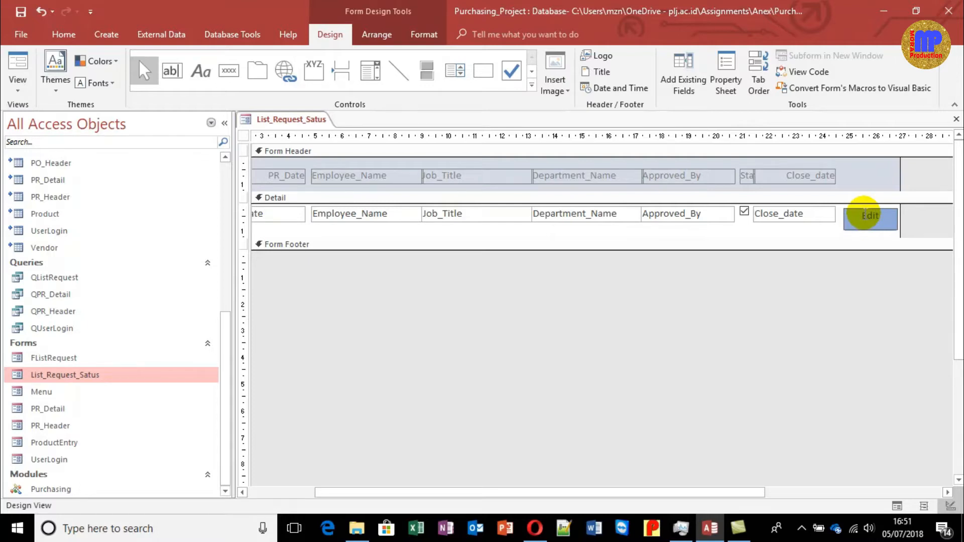
left_click(872, 274)
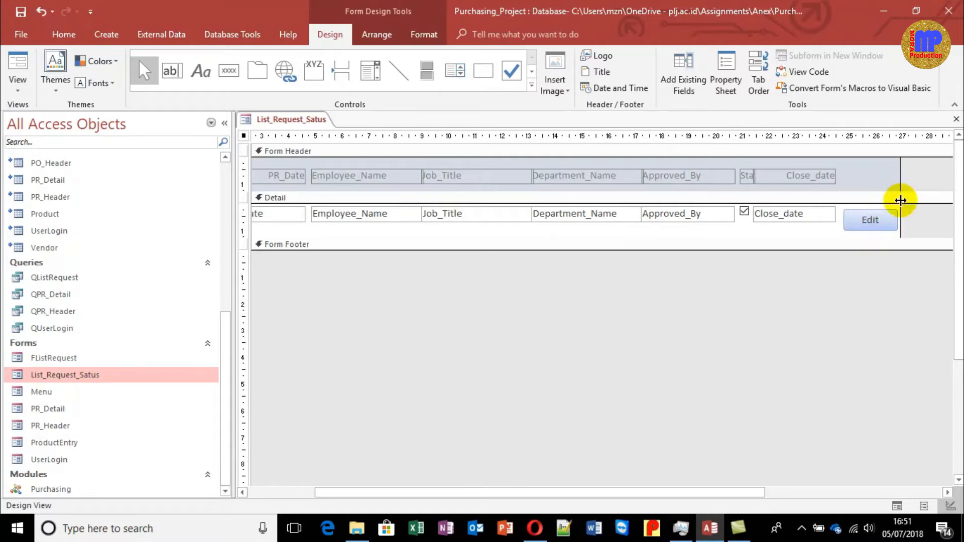
left_click_drag(900, 183, 911, 182)
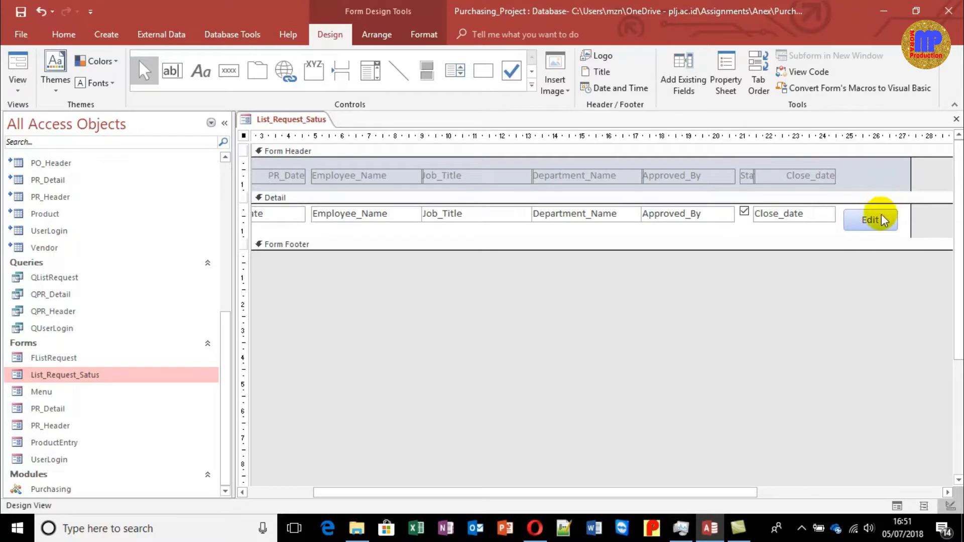
Step: Move the Edit button up in line with the Close_date field and reduce its height to about 0.6 cm
left_click(884, 221)
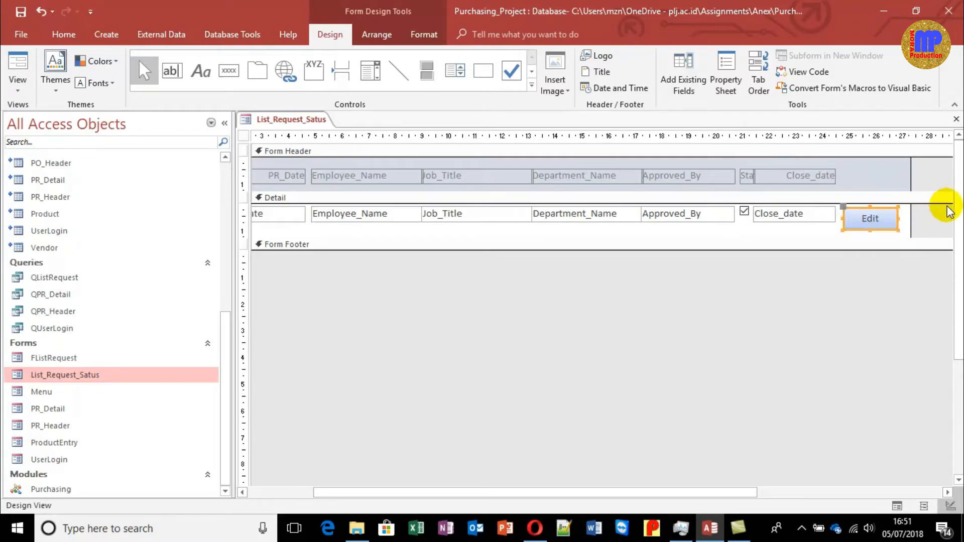
key("Up")
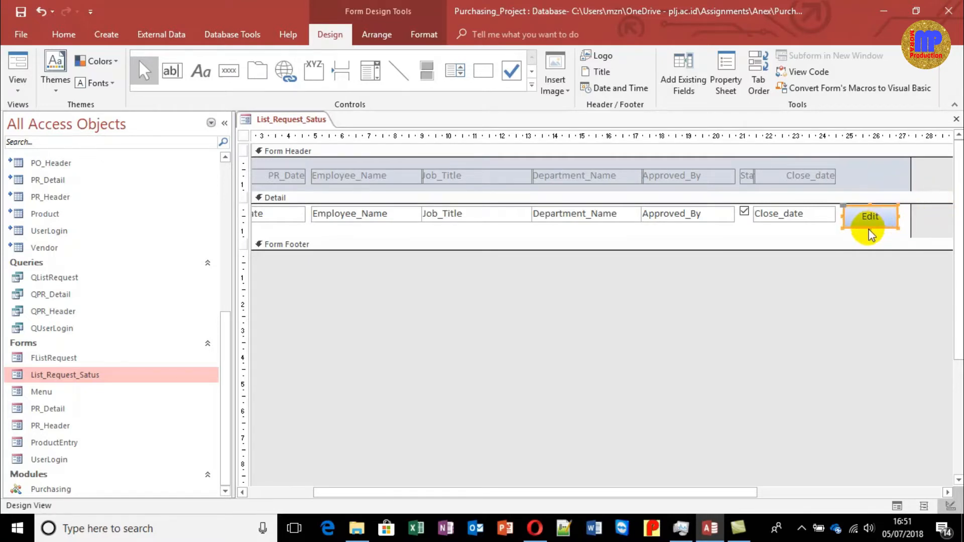
left_click(871, 227)
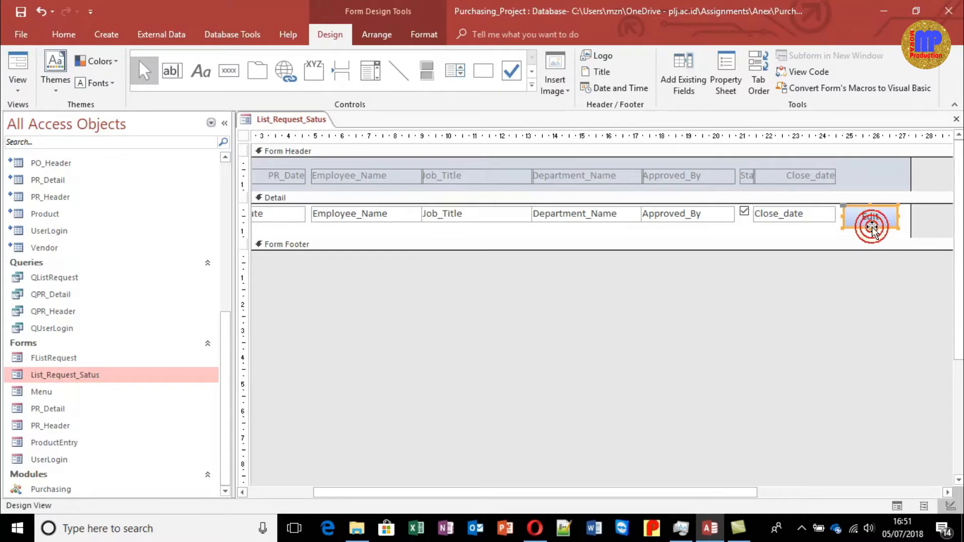
left_click_drag(868, 229, 870, 222)
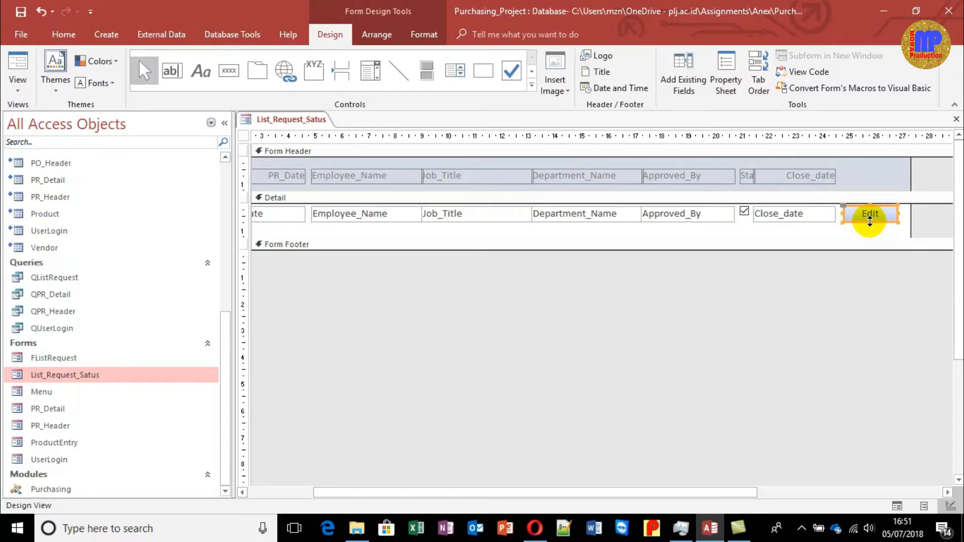
Step: Nudge the Edit button slightly closer to Close_date and narrow the form to about 27 cm
key("Left")
key("Left")
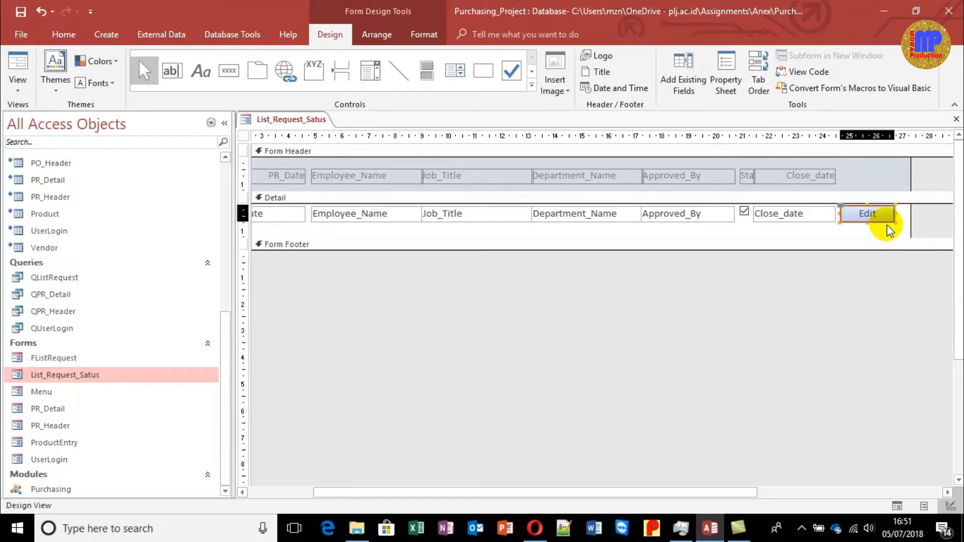
left_click_drag(911, 218, 902, 218)
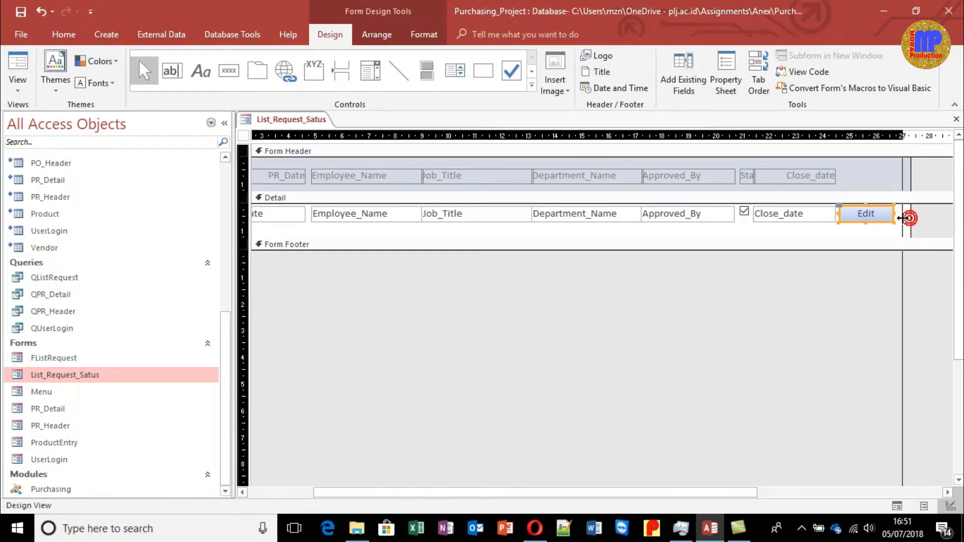
Step: Try the first record's Edit button in Form View and return to Design View
left_click(17, 60)
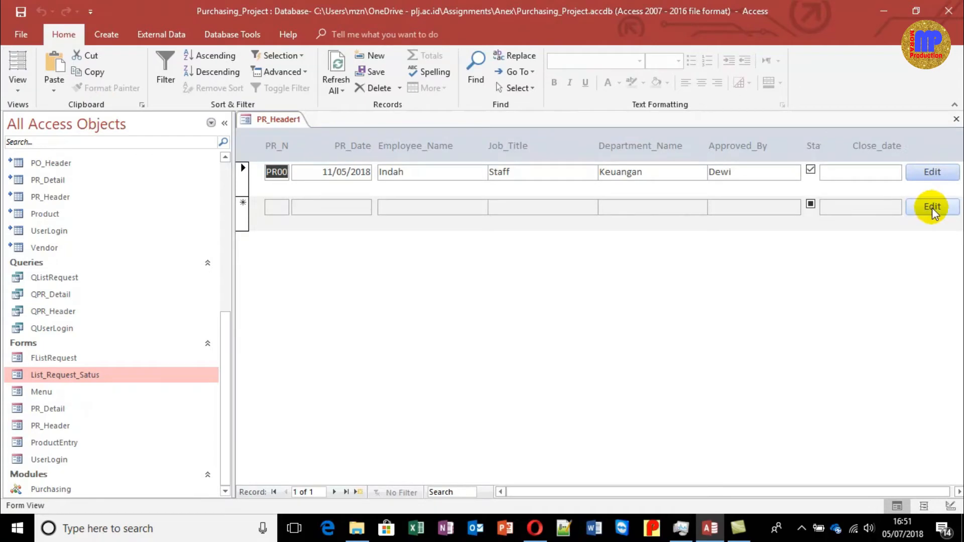
left_click(941, 177)
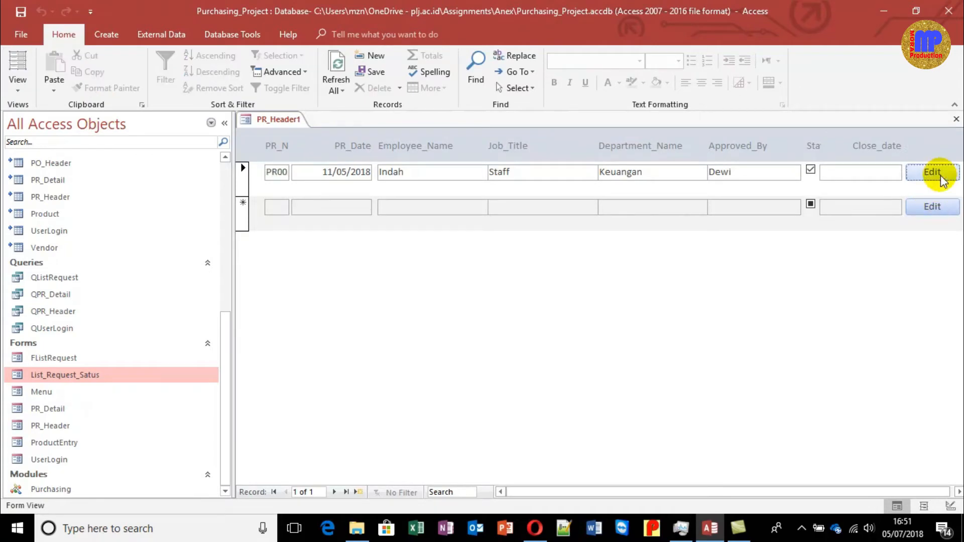
left_click(17, 90)
left_click(60, 177)
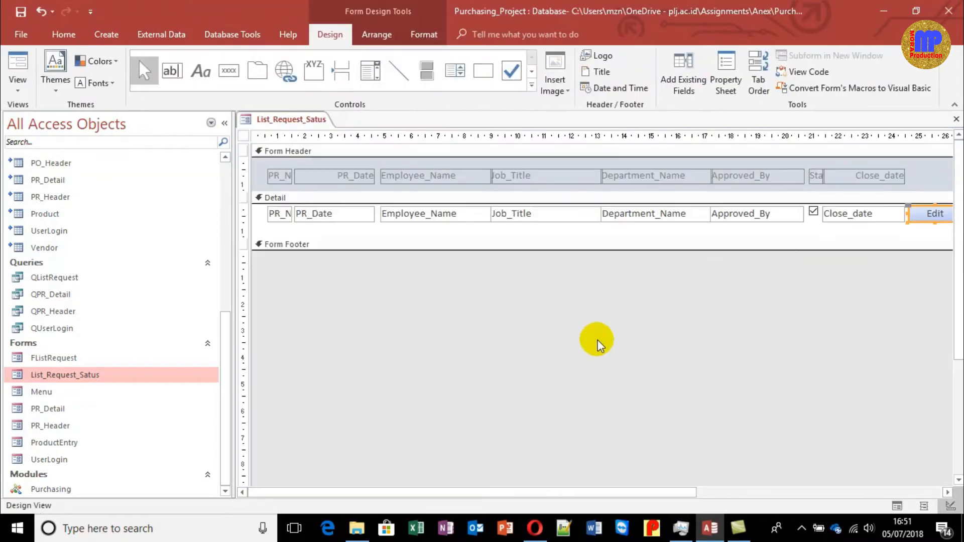
Step: Widen the PR_Number header label and its Detail text box leftward by about 0.3 cm
left_click_drag(254, 168, 282, 215)
left_click_drag(267, 175, 254, 173)
left_click(405, 293)
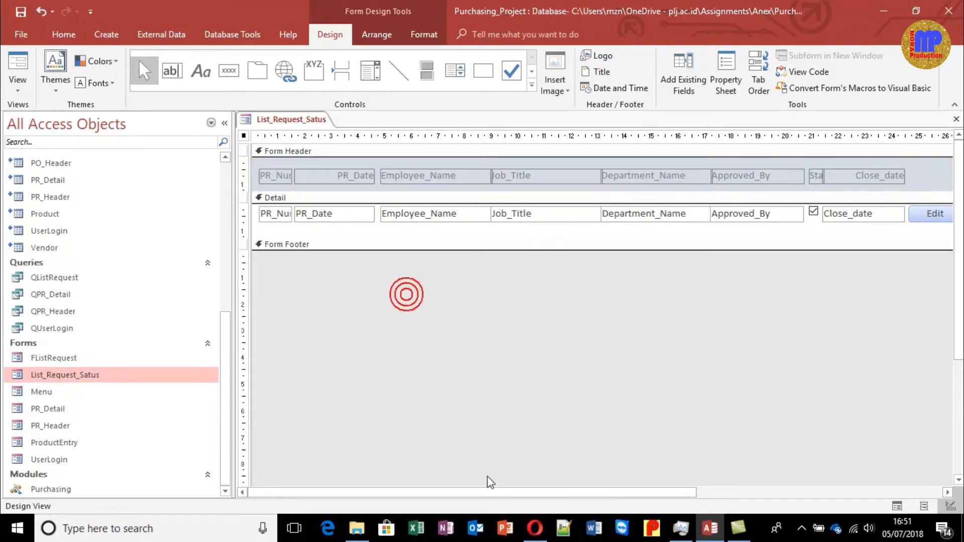
Step: Name the Edit command button cmdEdit
left_click_drag(492, 494, 606, 493)
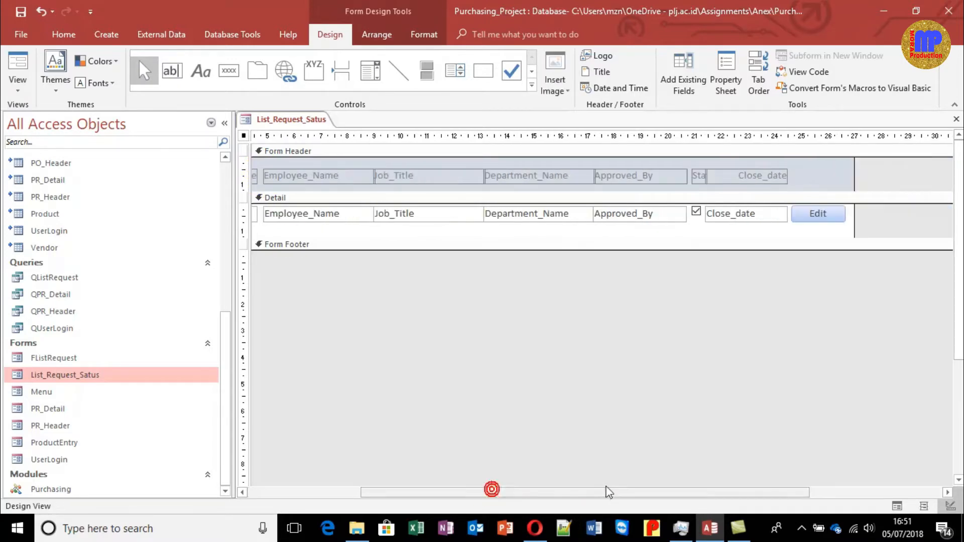
right_click(818, 214)
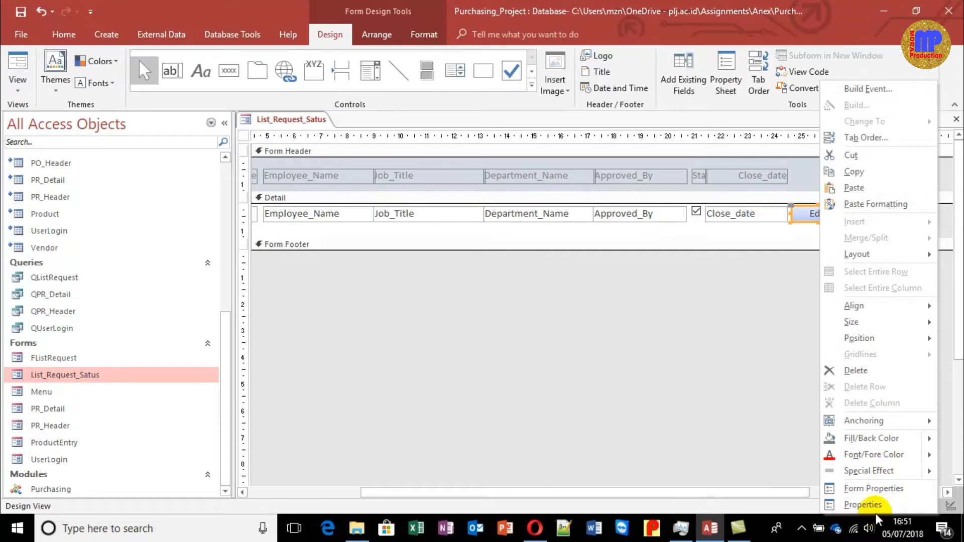
left_click(863, 504)
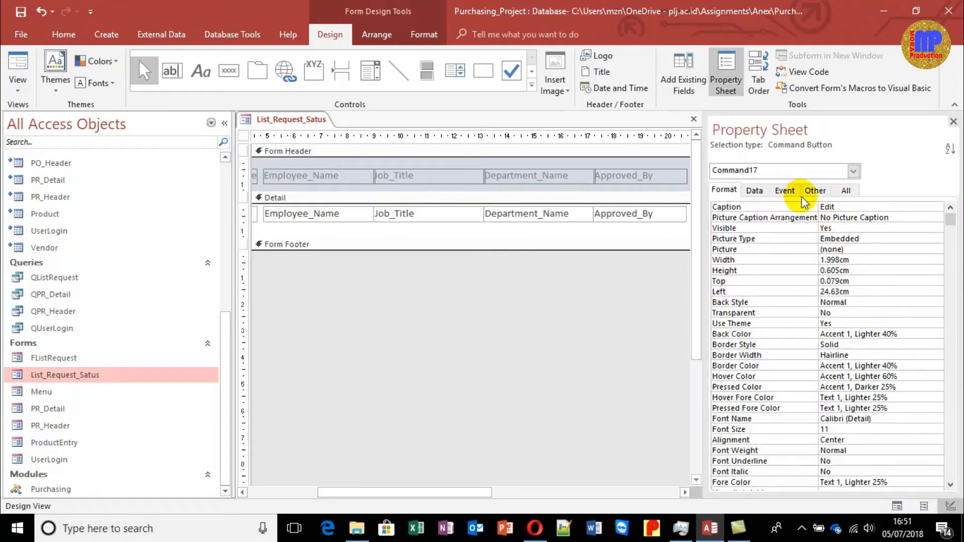
left_click(815, 190)
left_click(874, 207)
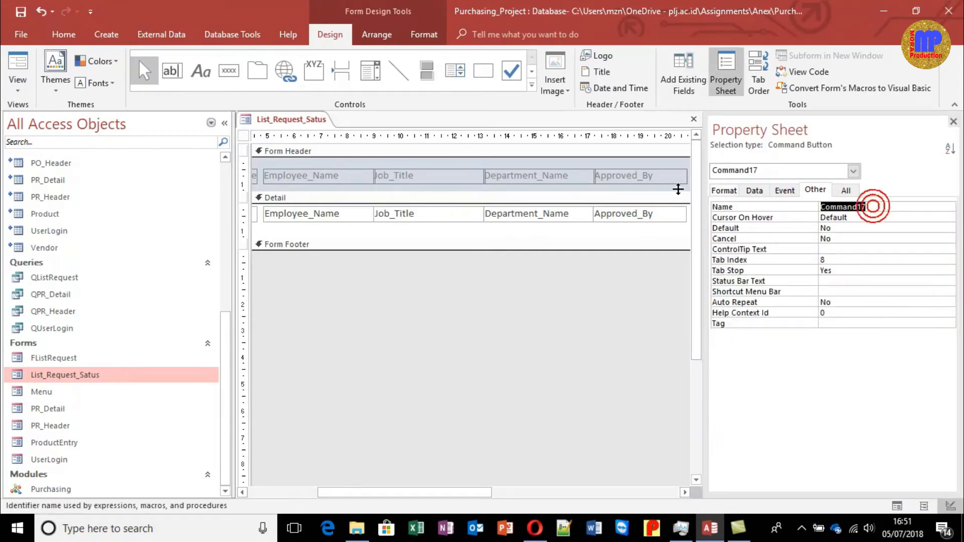
type("cmdEdit")
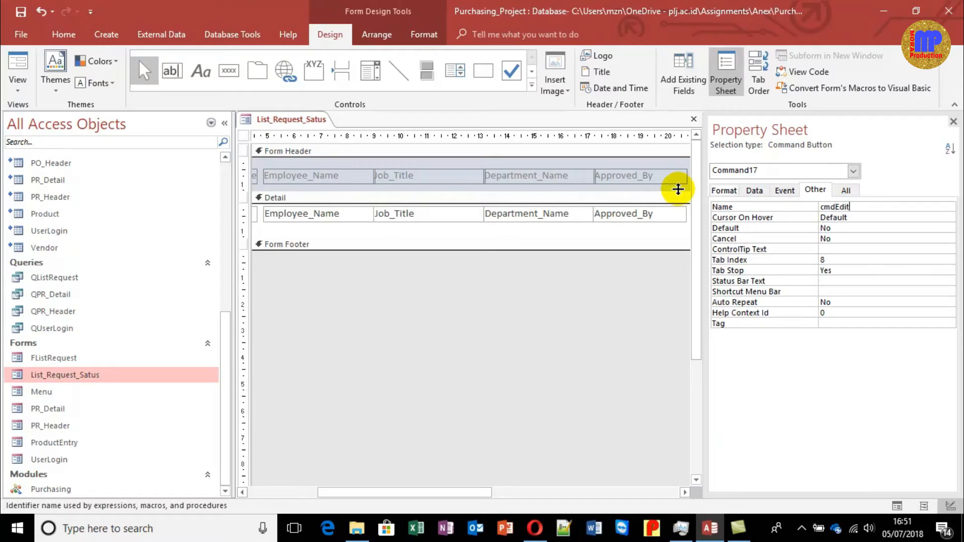
key("Return")
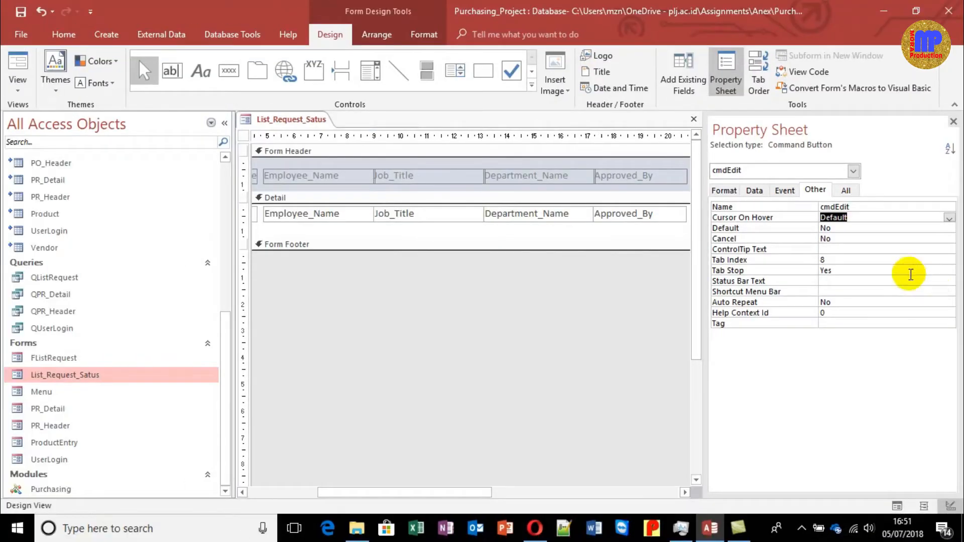
Step: Create an On Click event procedure for cmdEdit with the Code Builder
left_click(608, 104)
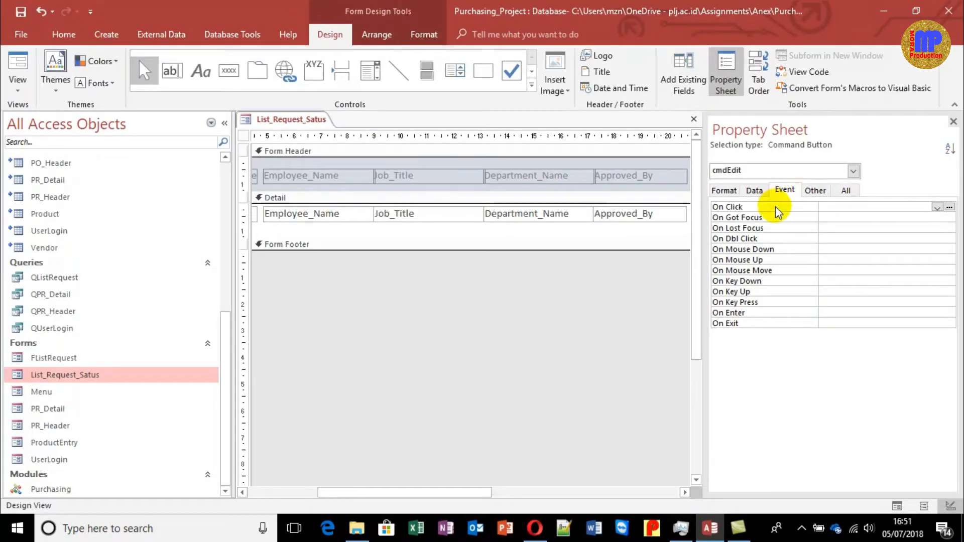
left_click(777, 206)
left_click(948, 208)
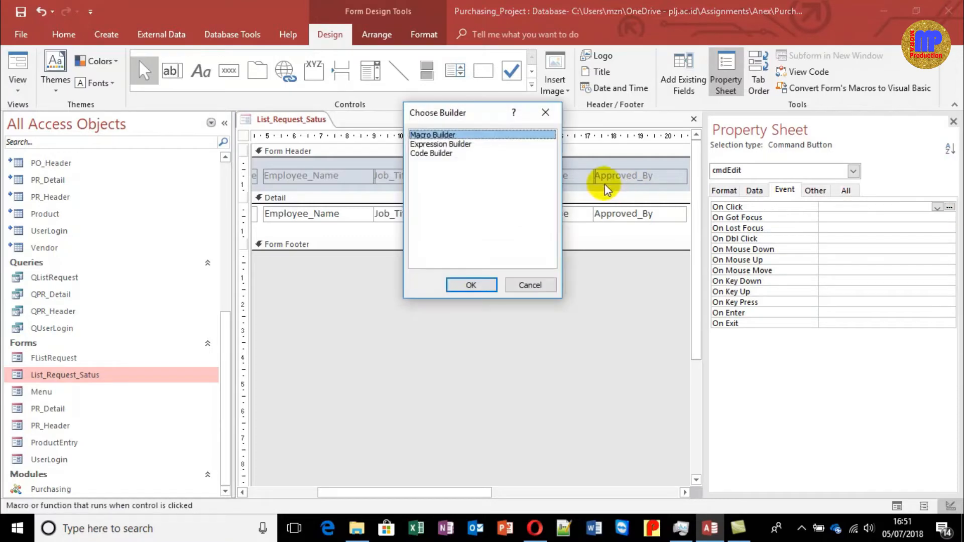
left_click(450, 154)
double_click(449, 153)
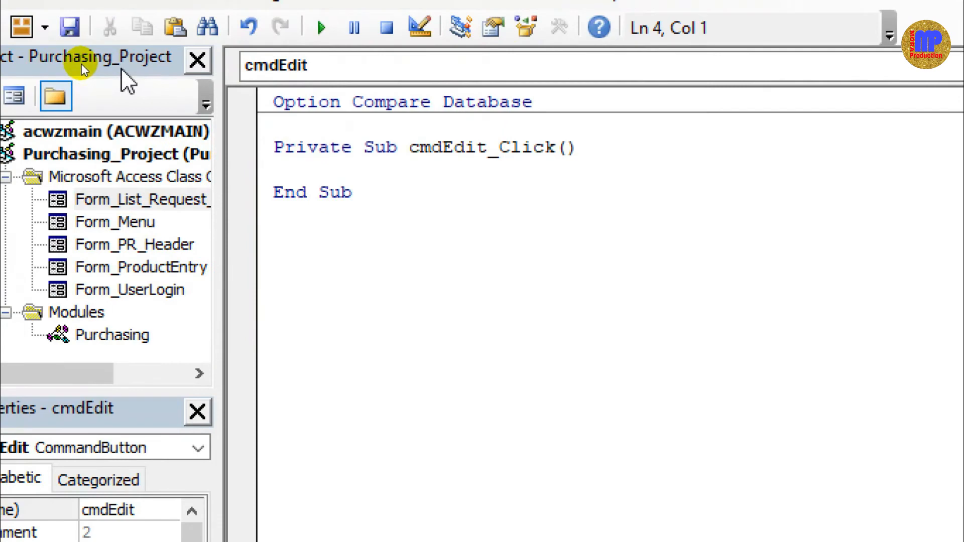
Step: In cmdEdit_Click, write a docmd.OpenForm call with the form name "PR_Header"
type("do")
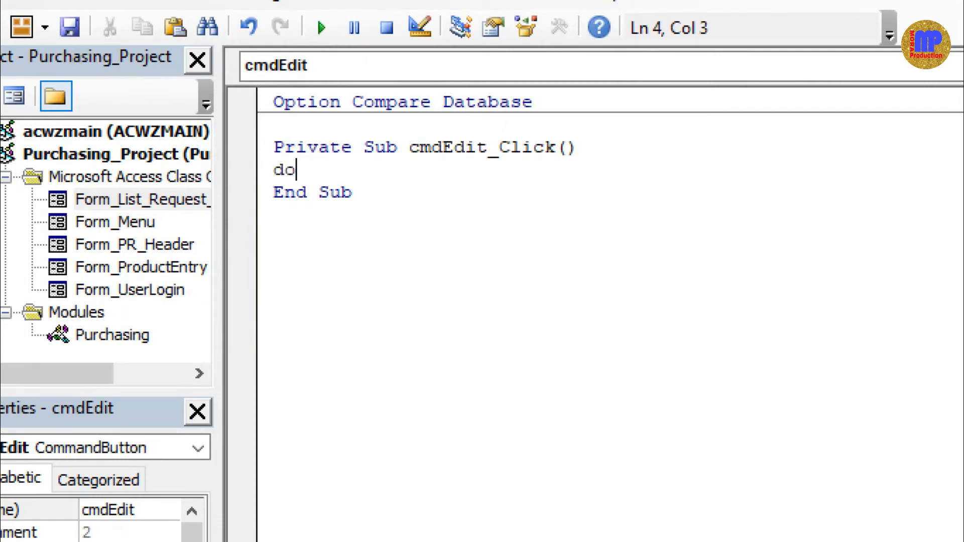
type("cmd")
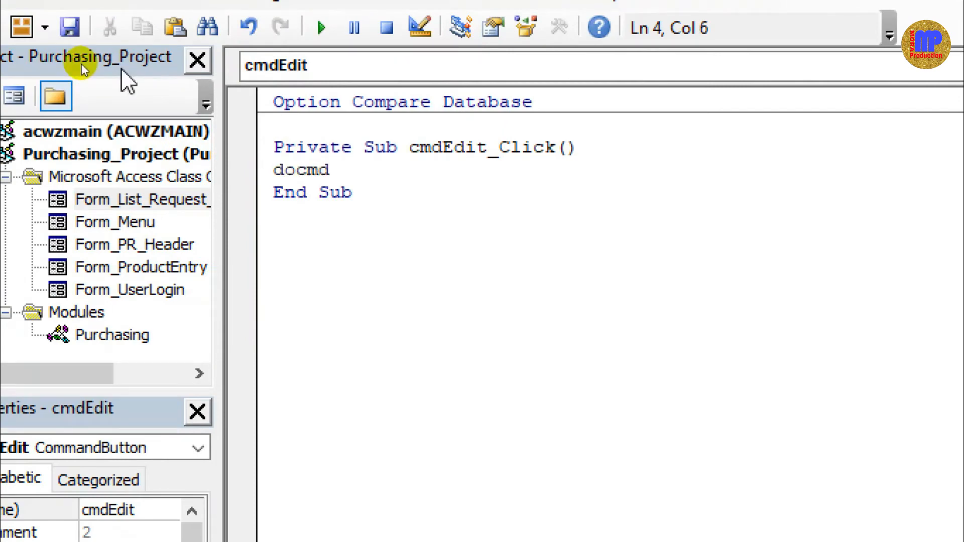
type(".op")
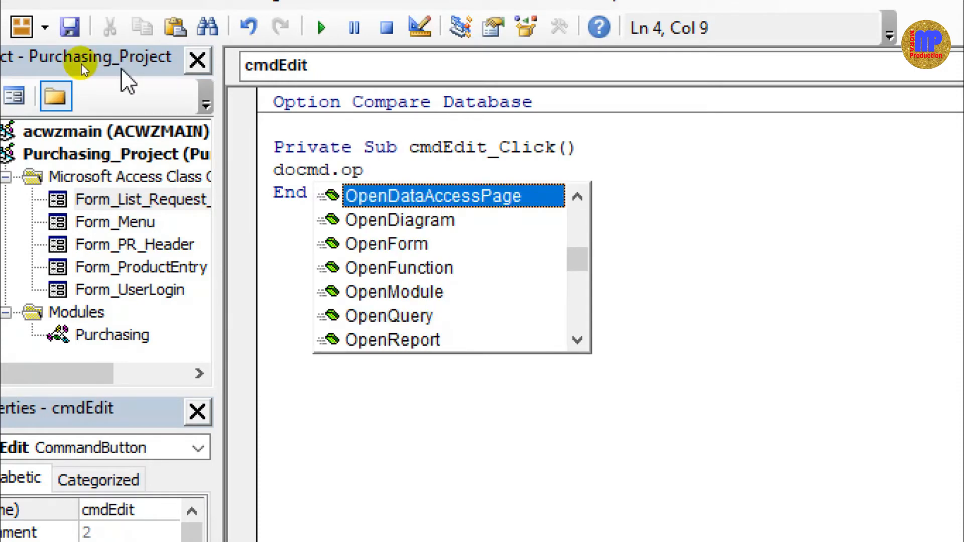
key("Down")
key("Down")
key("Tab")
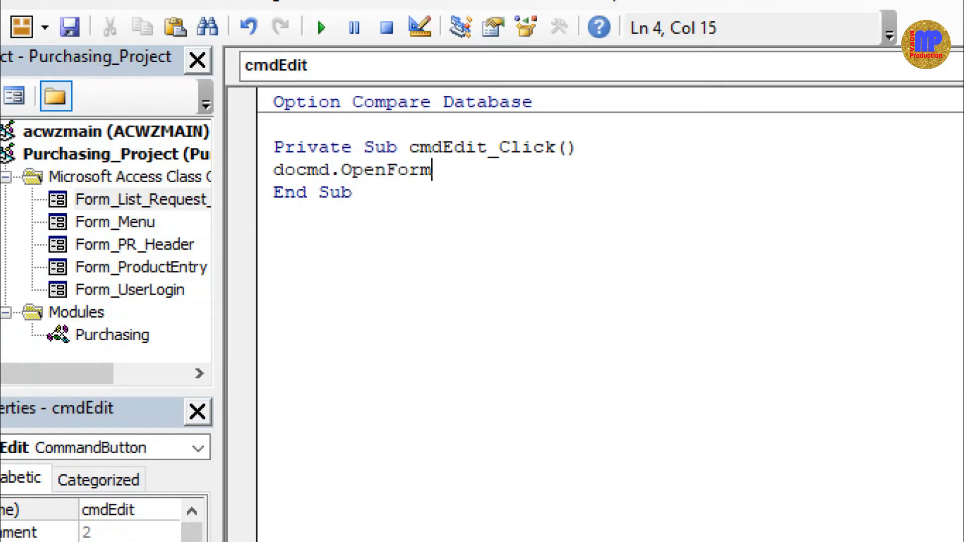
type("\"")
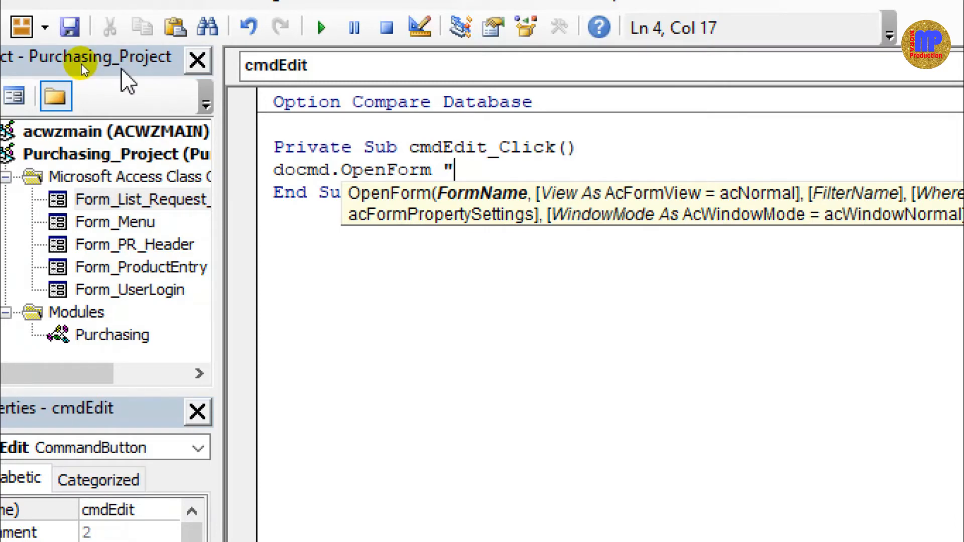
type("PR ")
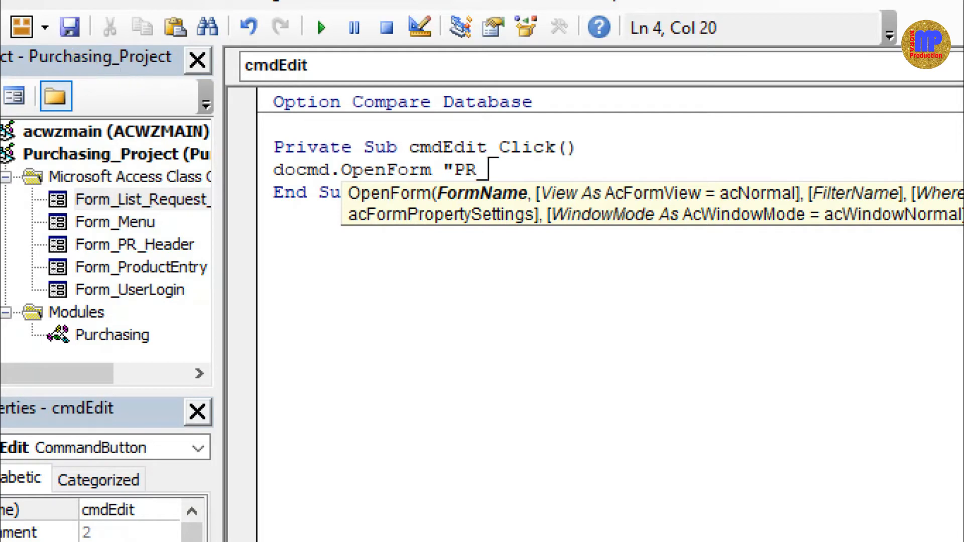
type("Header")
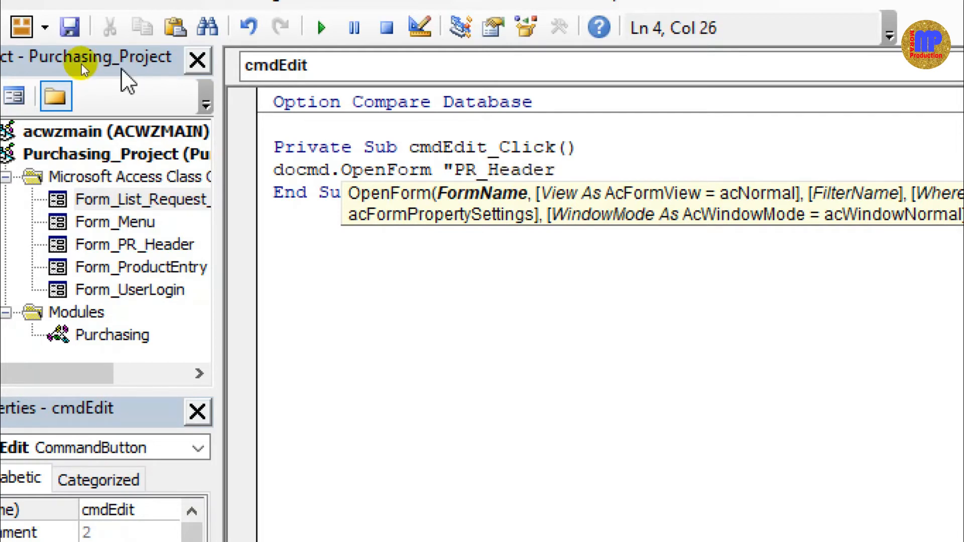
Step: Add the acNormal view to the OpenForm call, leave the filter name empty and begin the where condition with "[
type("\",")
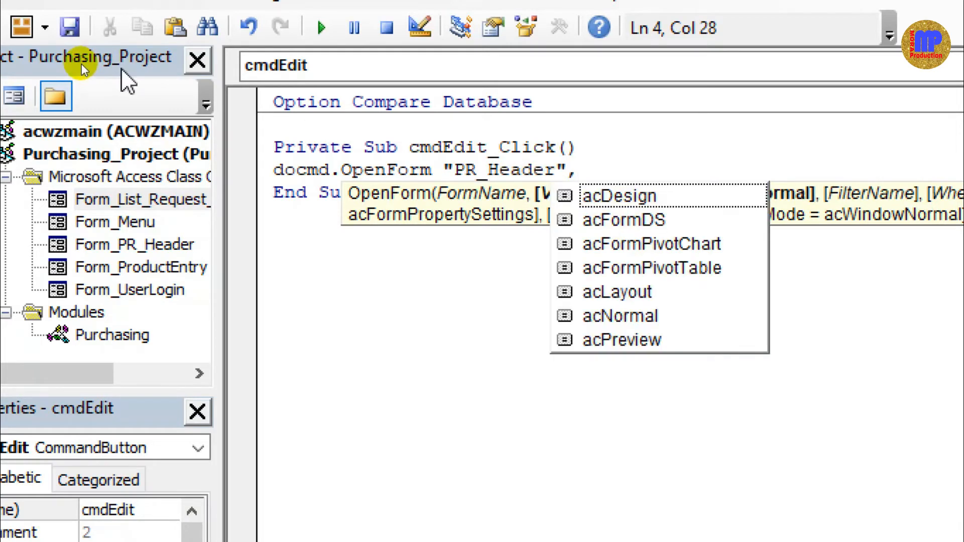
key("Down")
key("Down")
key("Down")
key("Down")
key("Down")
key("Down")
key("Tab")
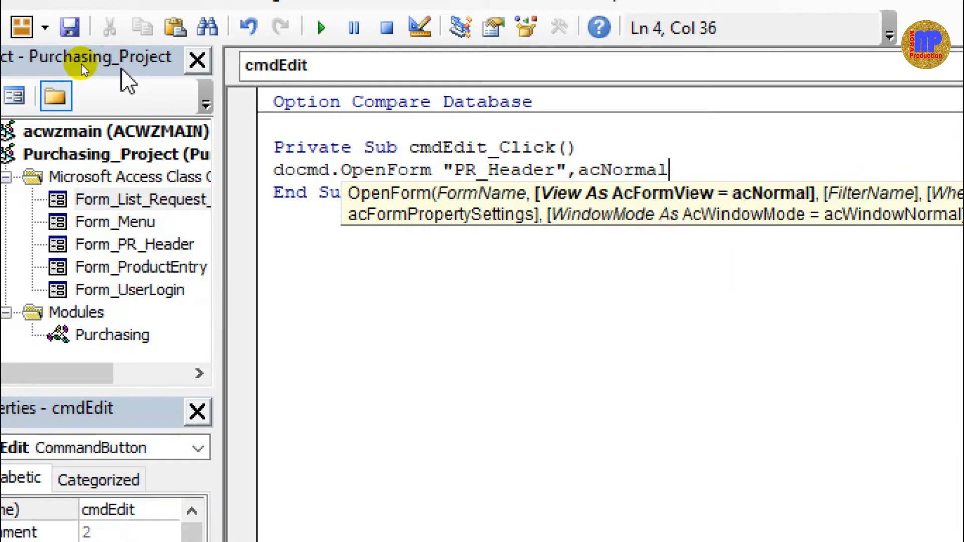
type(",")
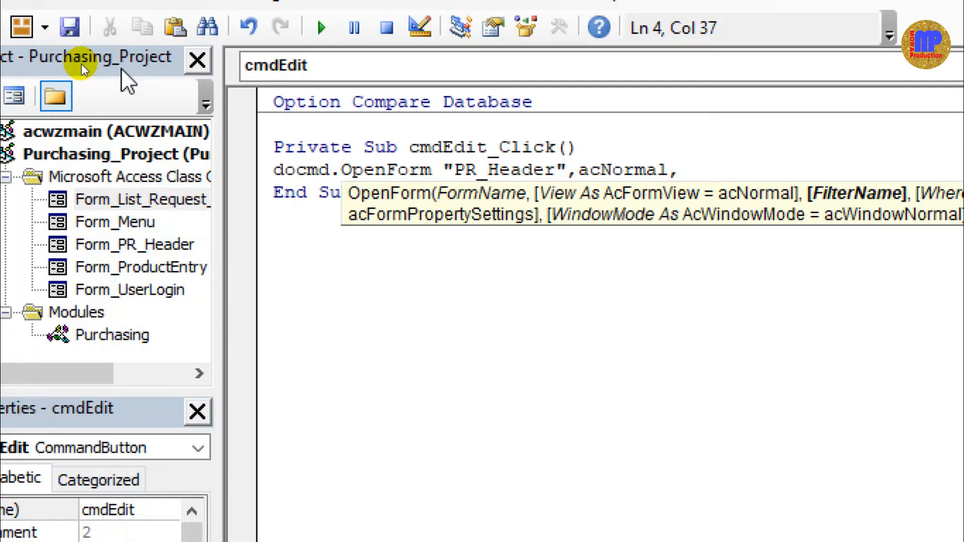
type(",")
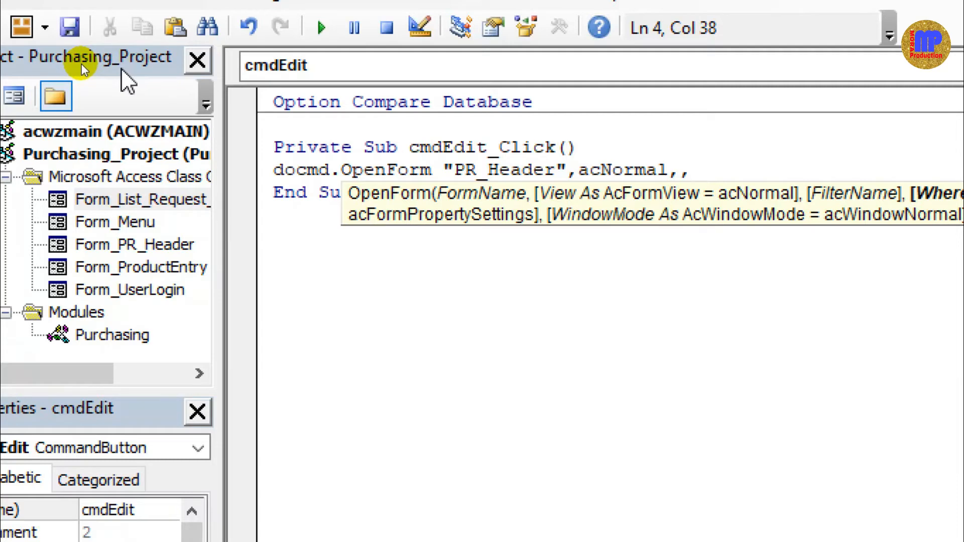
type("\"[")
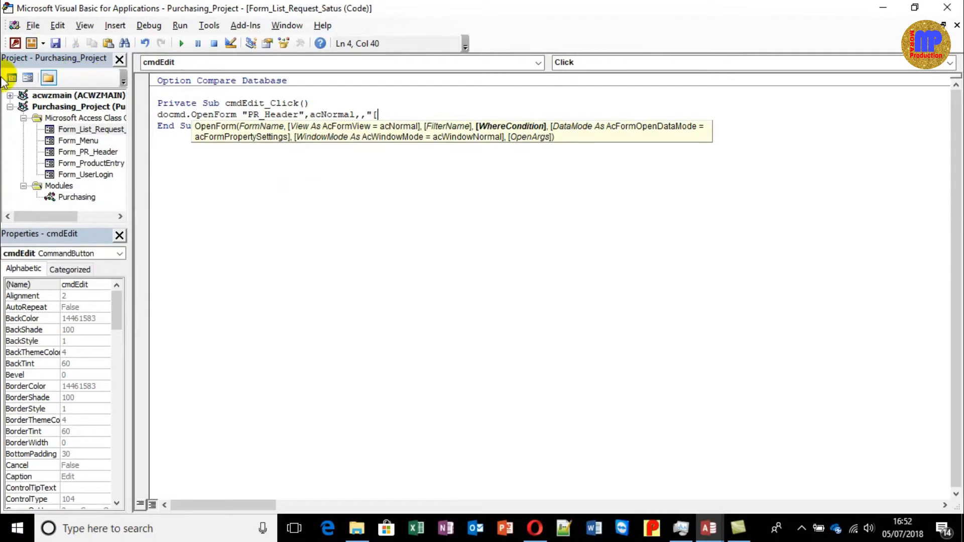
Step: Comment out the incomplete OpenForm line, and return to the form design to select the PR_Number text box in the Detail section
key("Home")
type("'")
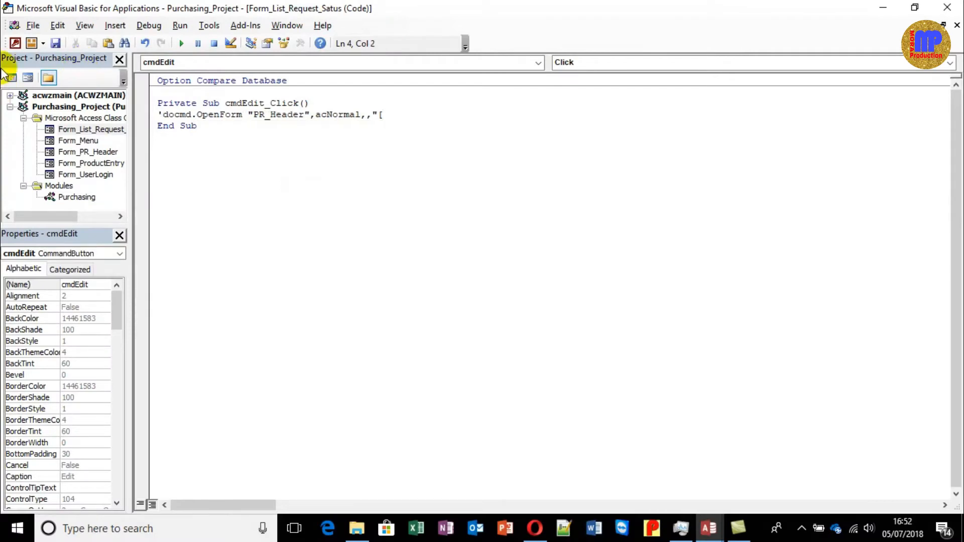
key("alt+F11")
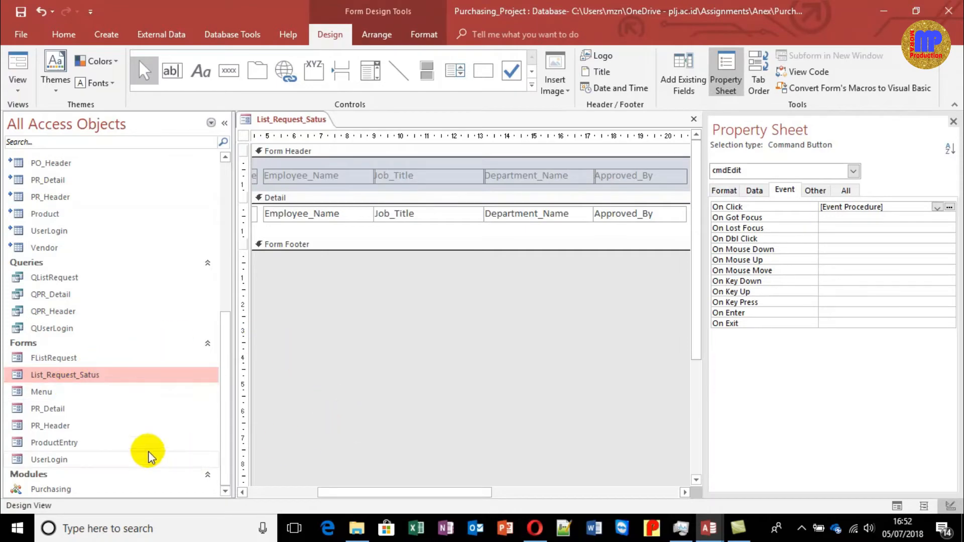
left_click_drag(370, 491, 275, 499)
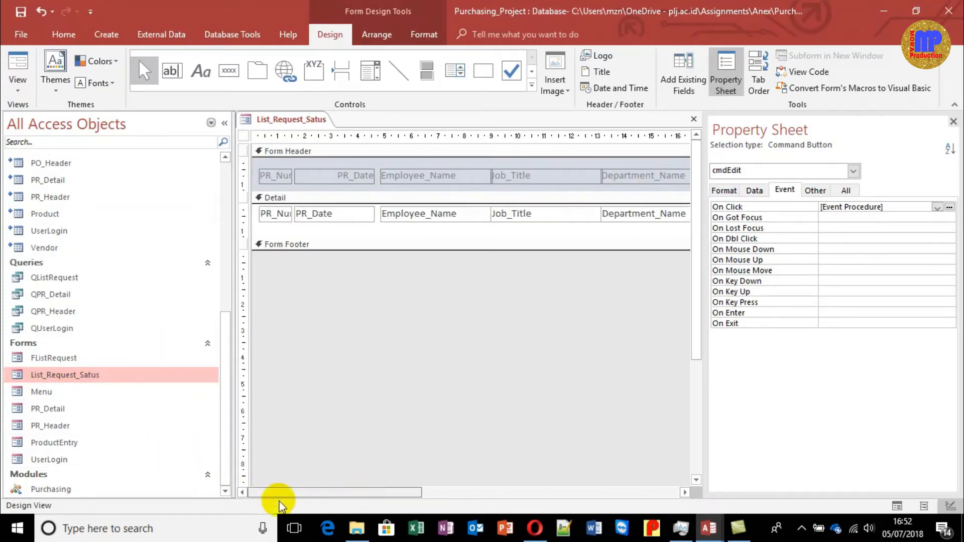
left_click(275, 210)
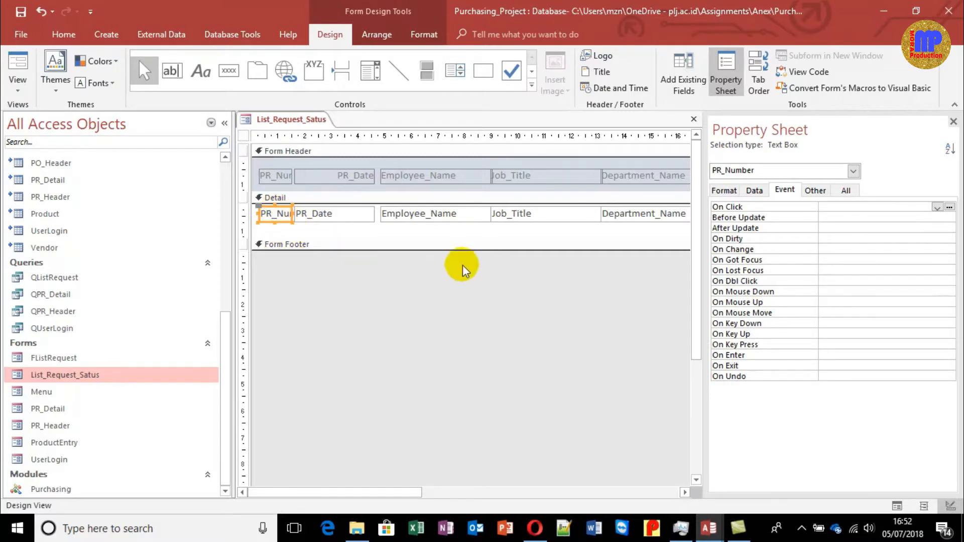
Step: Return to the cmdEdit_Click code, uncomment the OpenForm line and complete the bracketed field name as [PR_Number]
key("alt+F11")
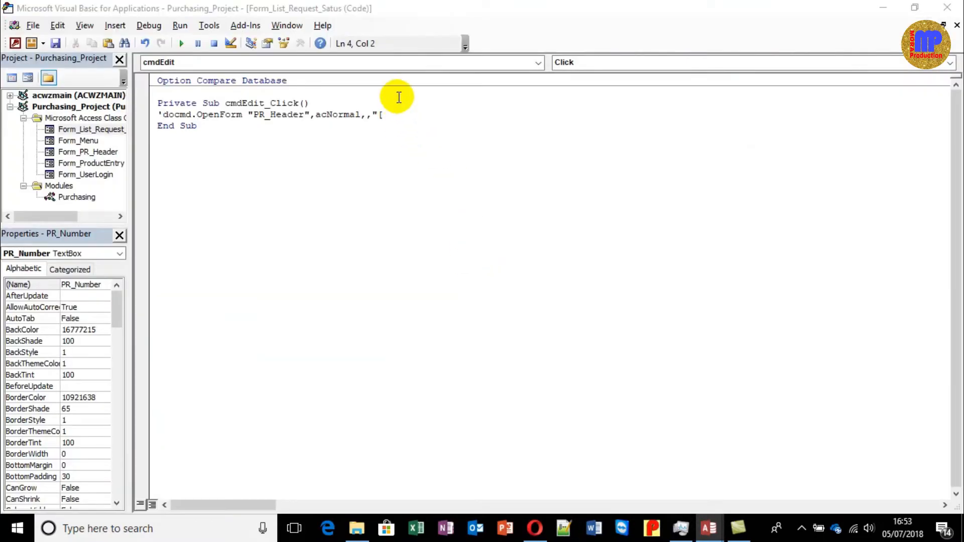
left_click(394, 115)
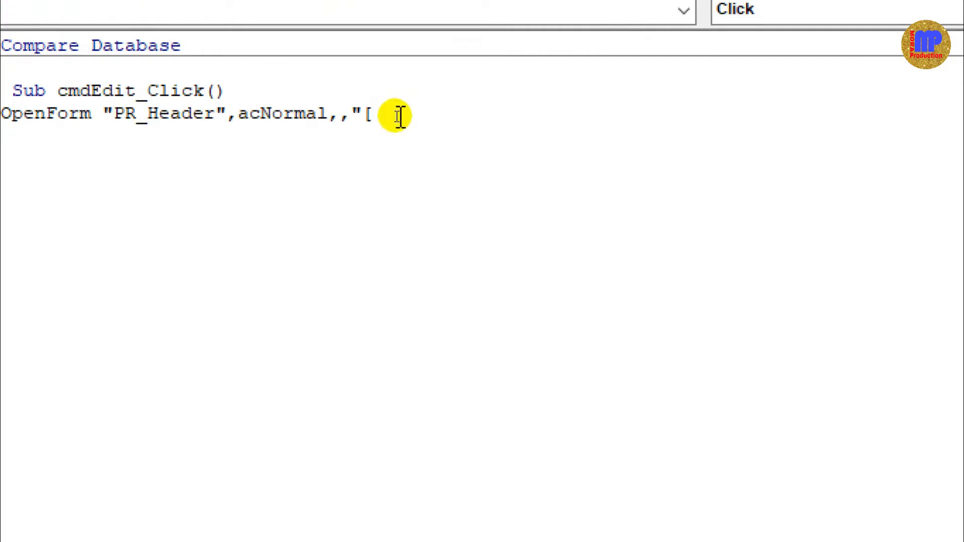
left_click(241, 113)
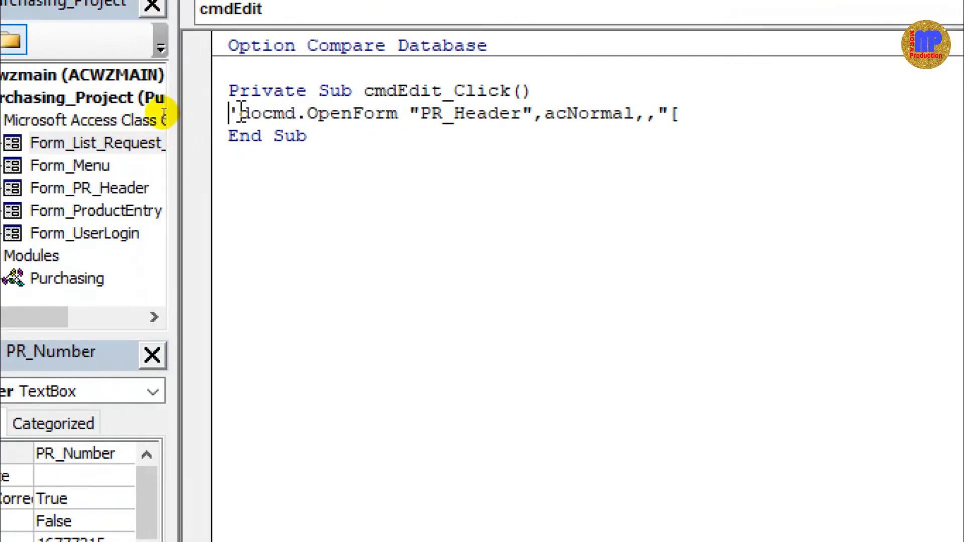
key("Delete")
key("End")
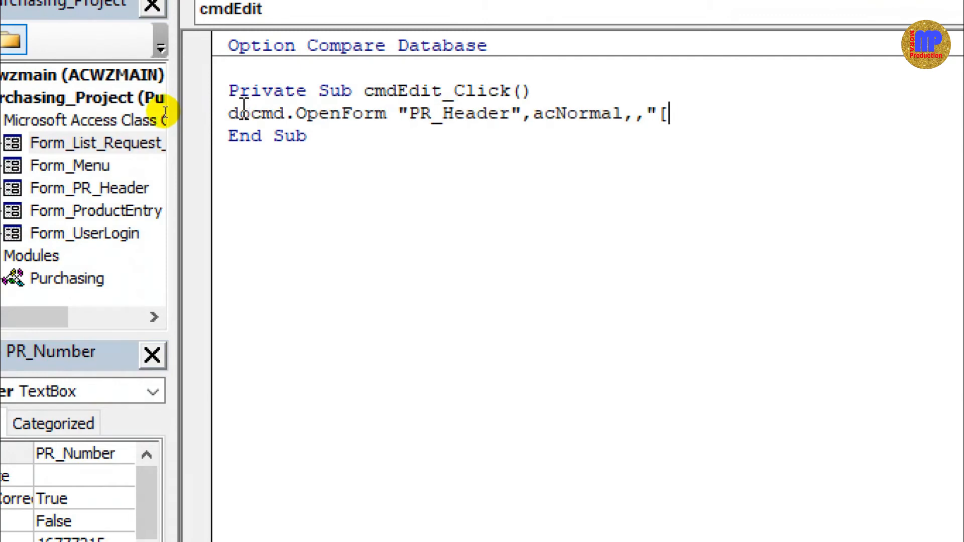
type("PR_Num")
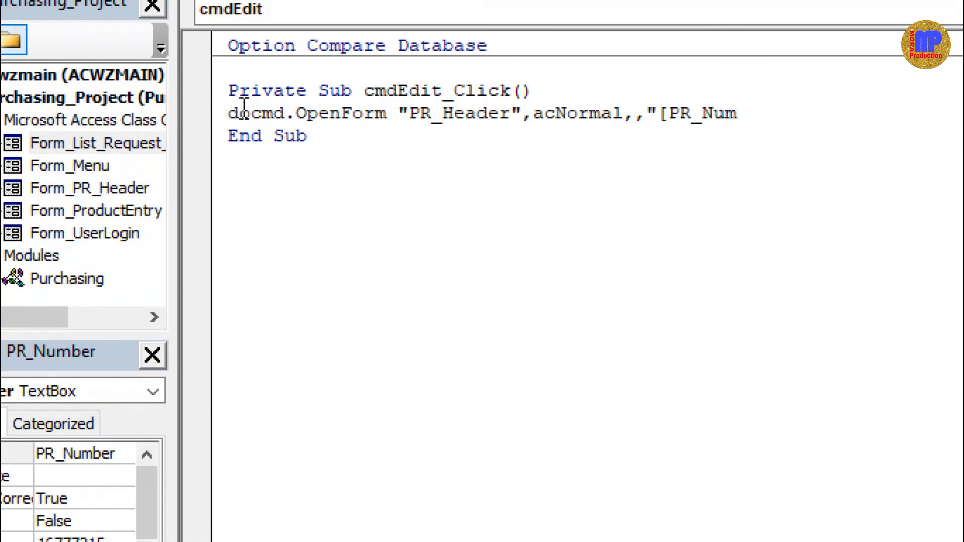
type("ber]")
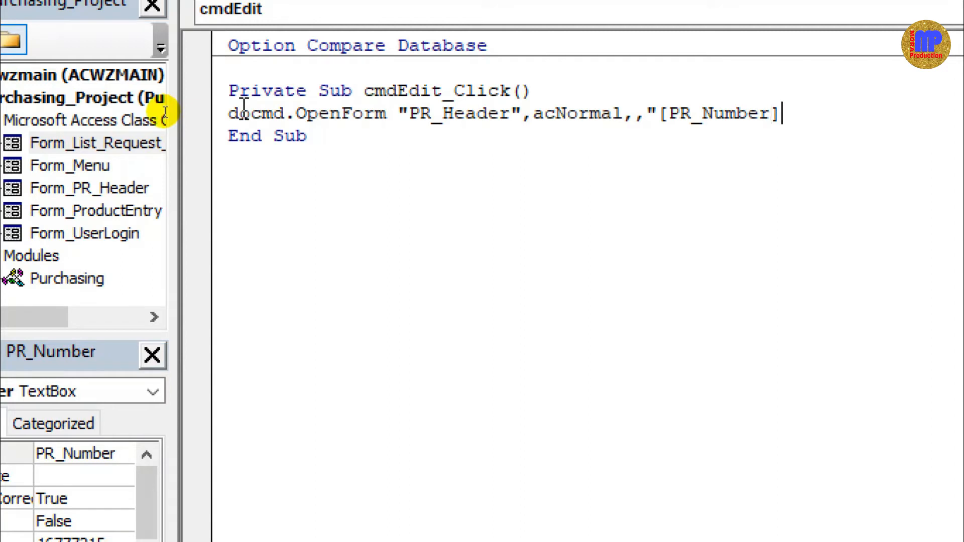
Step: Try a space in place of the underscore in the [PR_Number] field name, and restore the underscore
key("Left")
key("Left")
key("Left")
key("Left")
key("Left")
key("Left")
key("Left")
key("shift+Left")
key("Left")
key("Left")
key("Left")
key("Left")
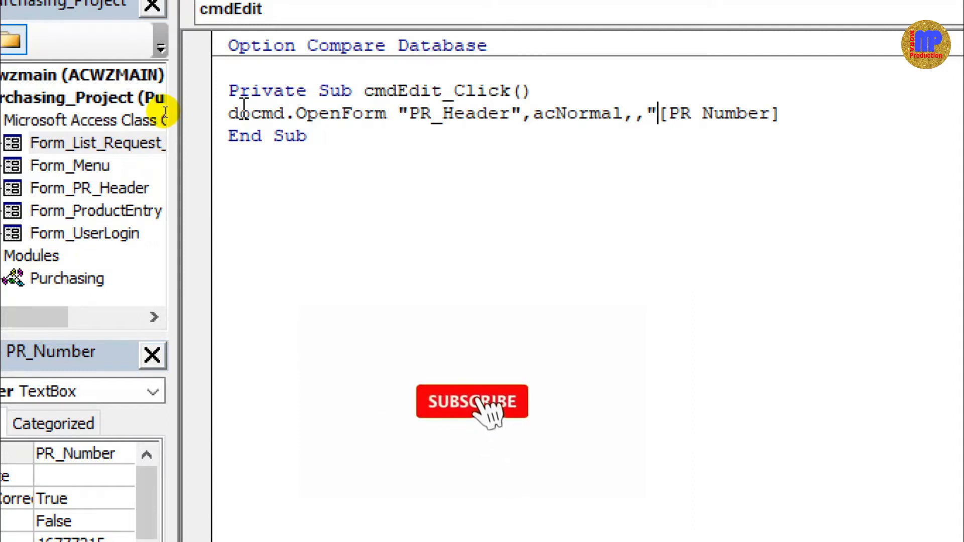
key("Right")
key("Right")
key("Right")
key("Right")
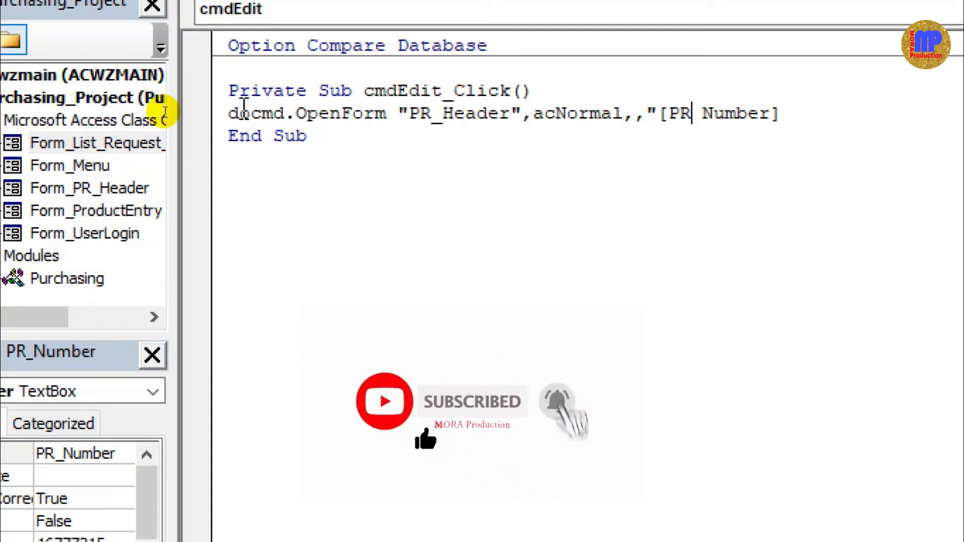
key("BackSpace")
type("_")
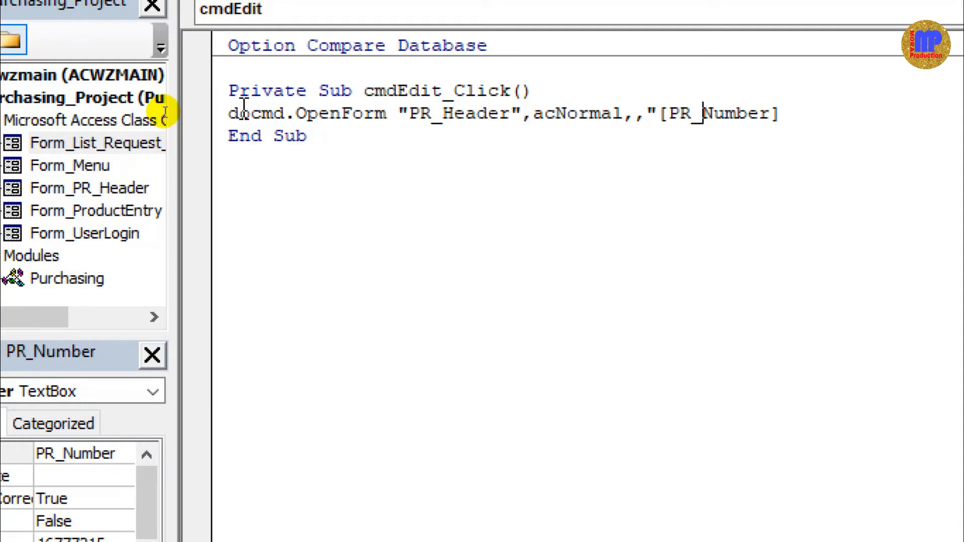
Step: Extend the where condition after [PR_Number] with =' and the closing double quote, and concatenate the form's PR_Number control
key("End")
type("='")
type("&")
key("BackSpace")
type("\" & ")
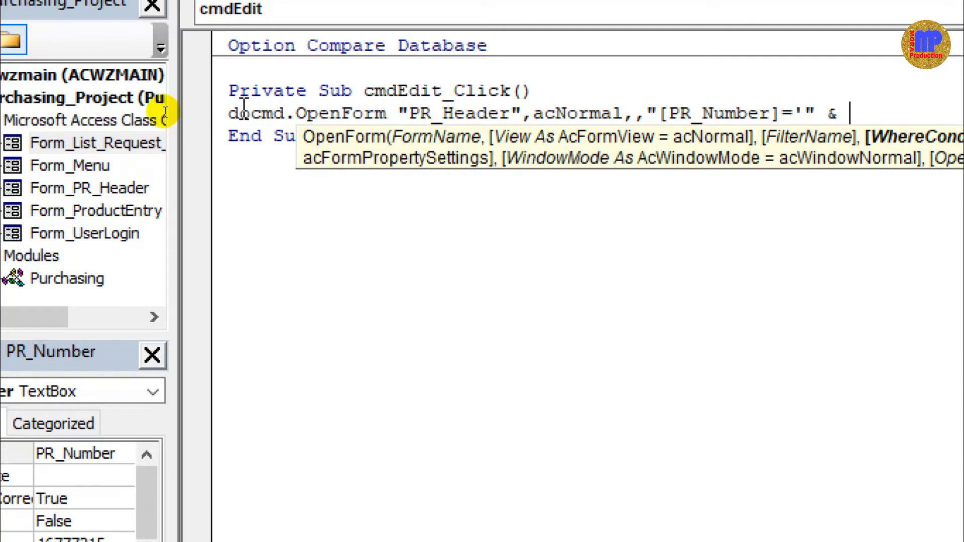
type("pr_n")
key("ctrl+space")
key("Tab")
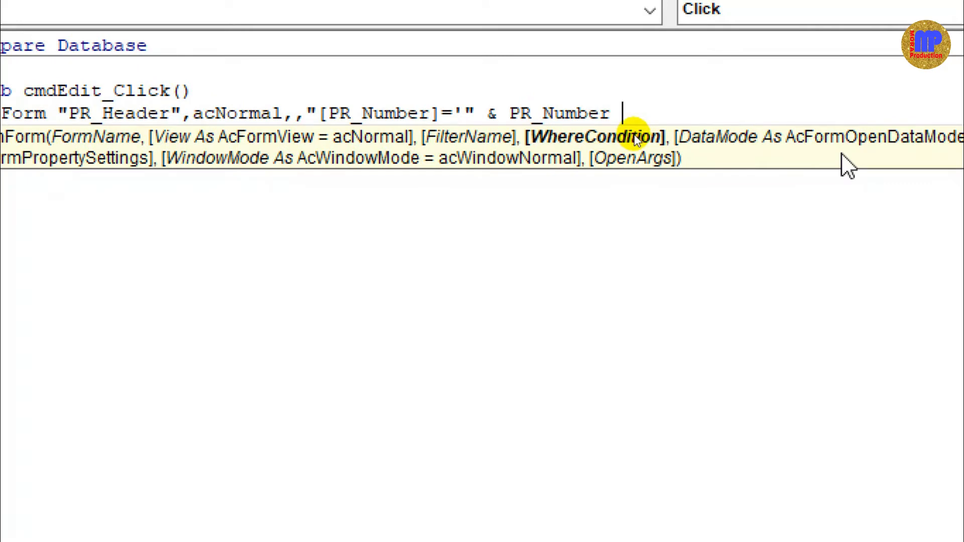
Step: Close the where condition with & "'" and set the OpenForm data mode to acFormEdit
type("& {")
key("BackSpace")
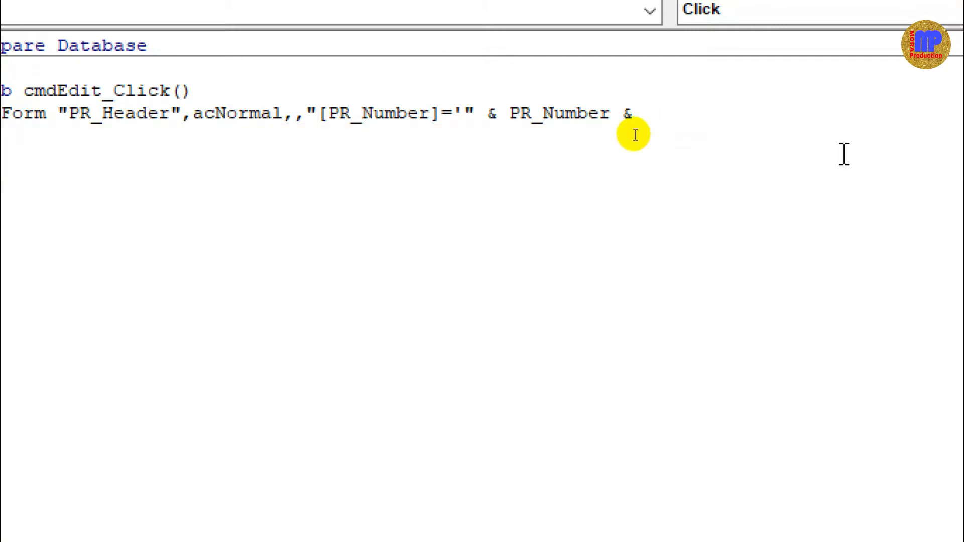
type("@")
key("BackSpace")
type("\"'\",")
left_click(848, 165)
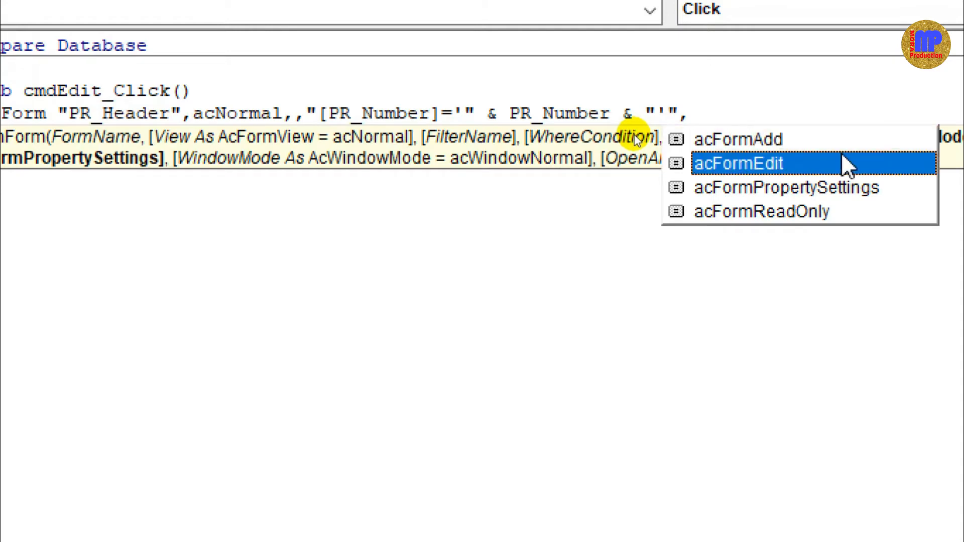
double_click(848, 166)
left_click(846, 160)
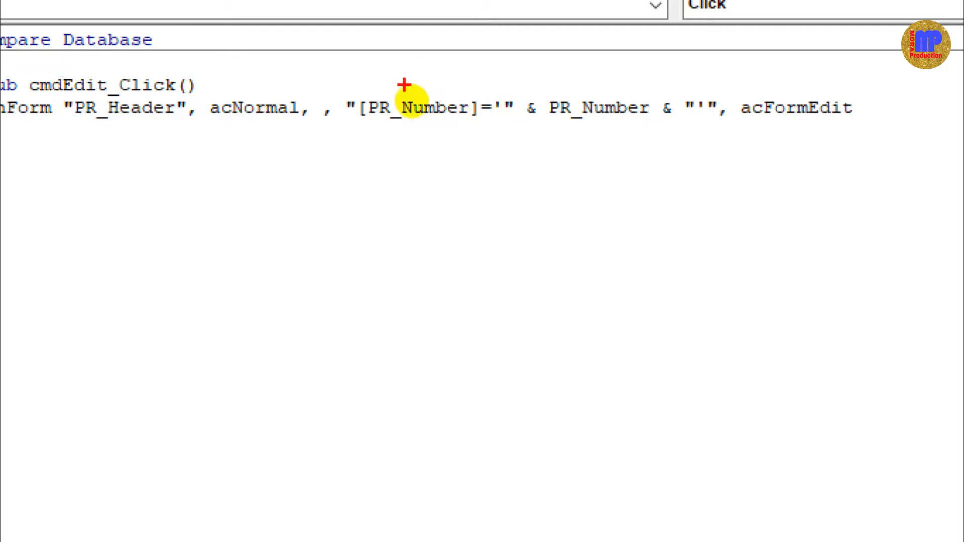
mouse_move(426, 82)
left_mouse_down()
mouse_move(182, 65)
mouse_move(133, 86)
mouse_move(132, 101)
mouse_move(166, 100)
left_mouse_up()
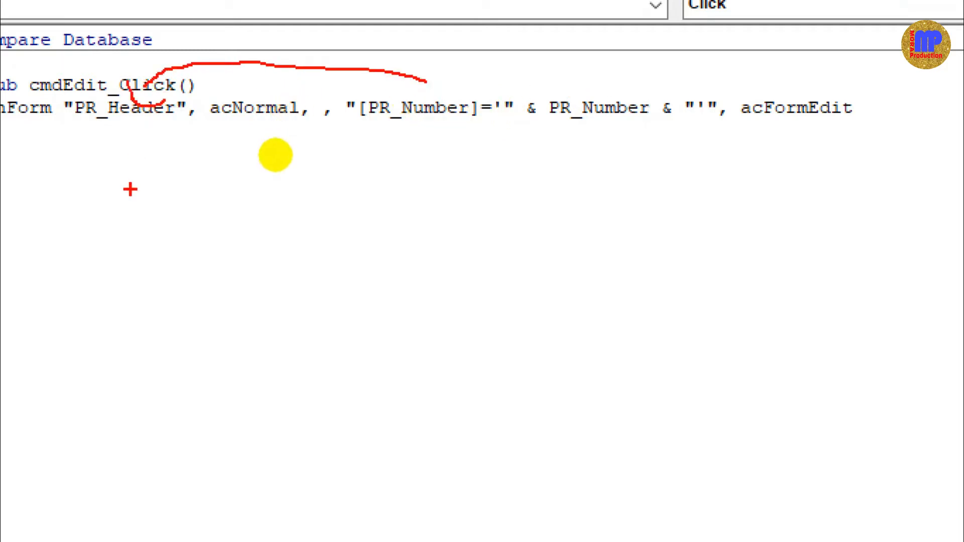
mouse_move(596, 59)
left_mouse_down()
mouse_move(547, 75)
mouse_move(629, 181)
mouse_move(598, 59)
mouse_move(558, 74)
left_mouse_up()
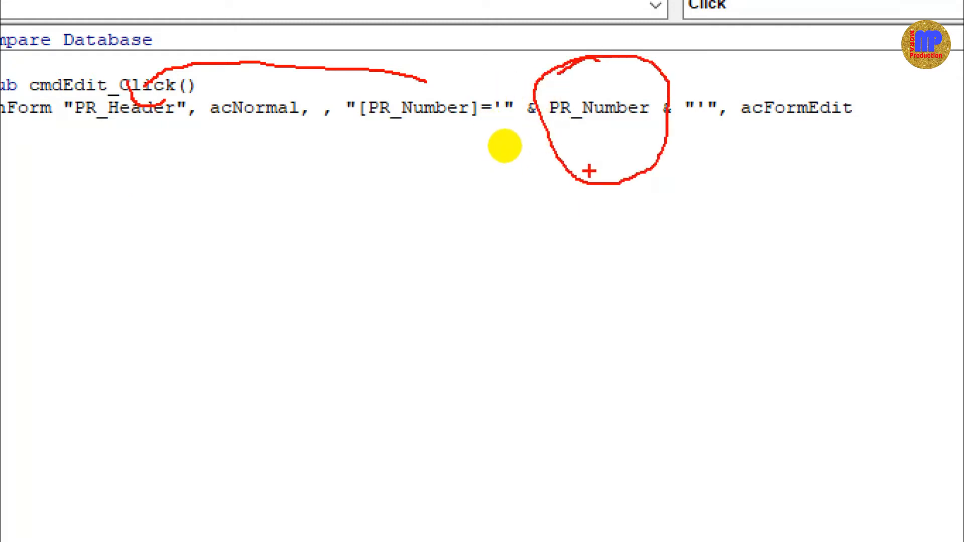
key("Escape")
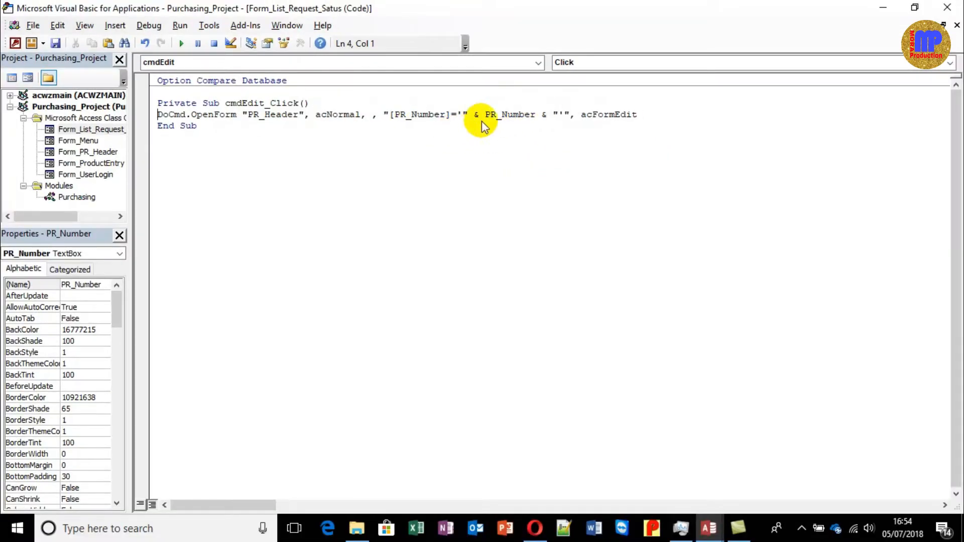
key("ctrl+1")
mouse_move(496, 96)
left_mouse_down()
mouse_move(479, 100)
mouse_move(612, 122)
mouse_move(482, 74)
left_mouse_up()
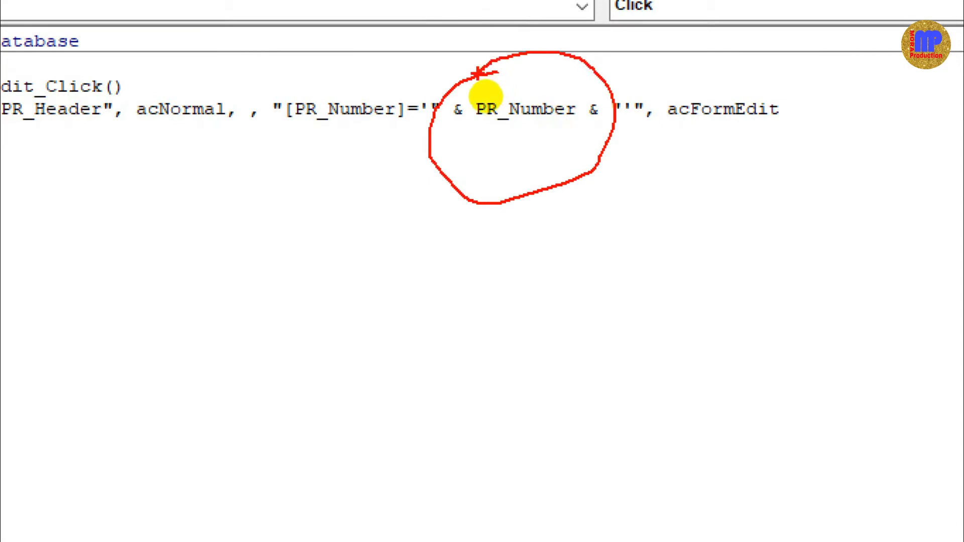
key("Escape")
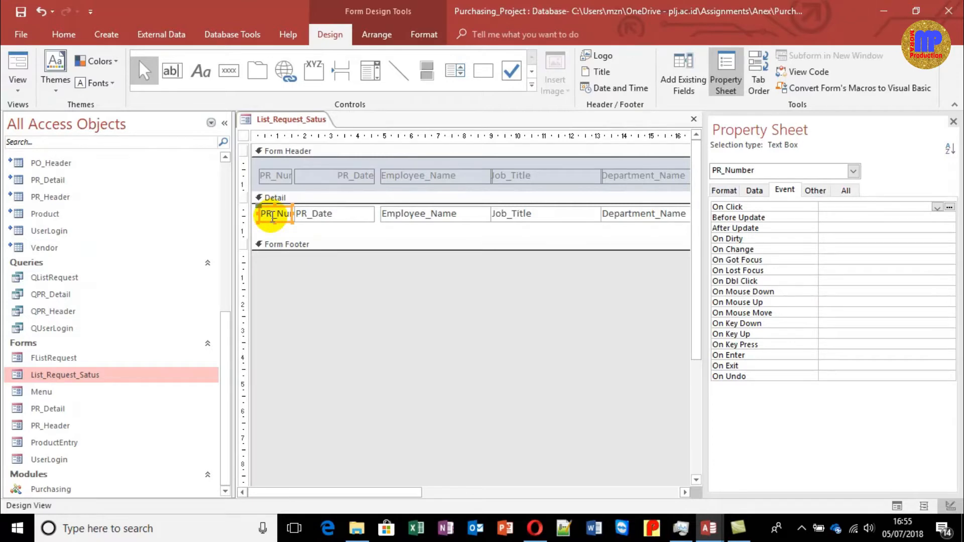
Step: Preview the List_Request_Satus form with its records and return it to Design view
left_click(21, 63)
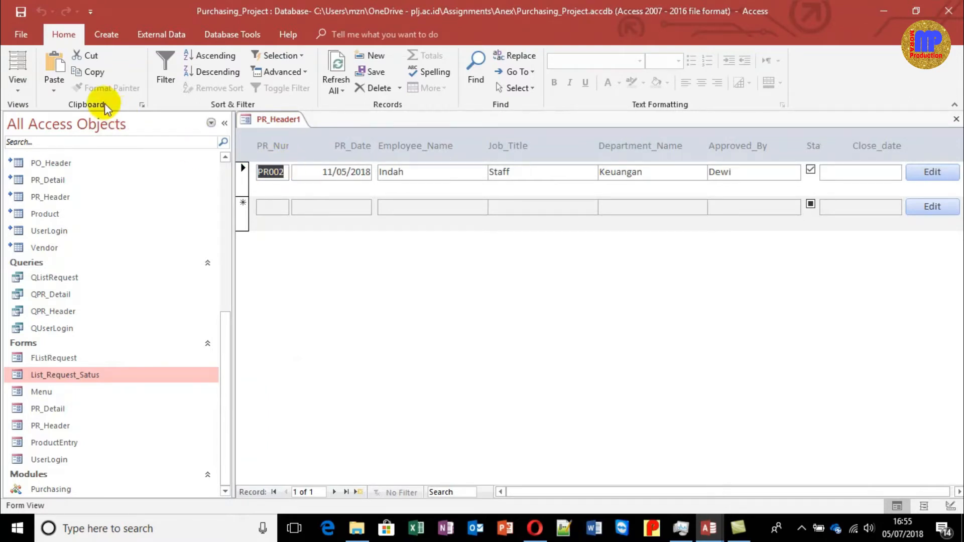
left_click(18, 85)
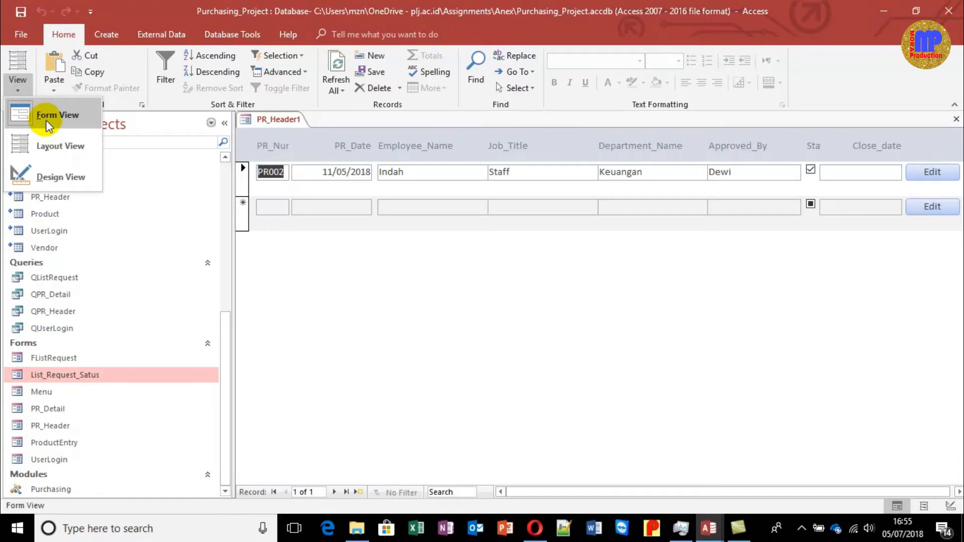
left_click(56, 176)
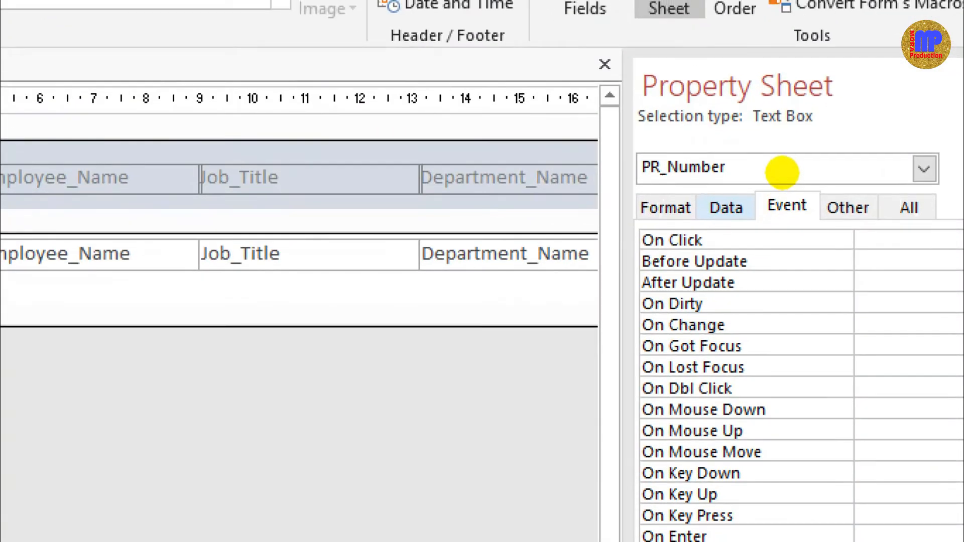
Step: Check that the property sheet refers to the PR_Number text box and close the sheet
left_click(782, 172)
mouse_move(734, 110)
left_mouse_down()
mouse_move(625, 112)
mouse_move(795, 151)
mouse_move(649, 111)
left_mouse_up()
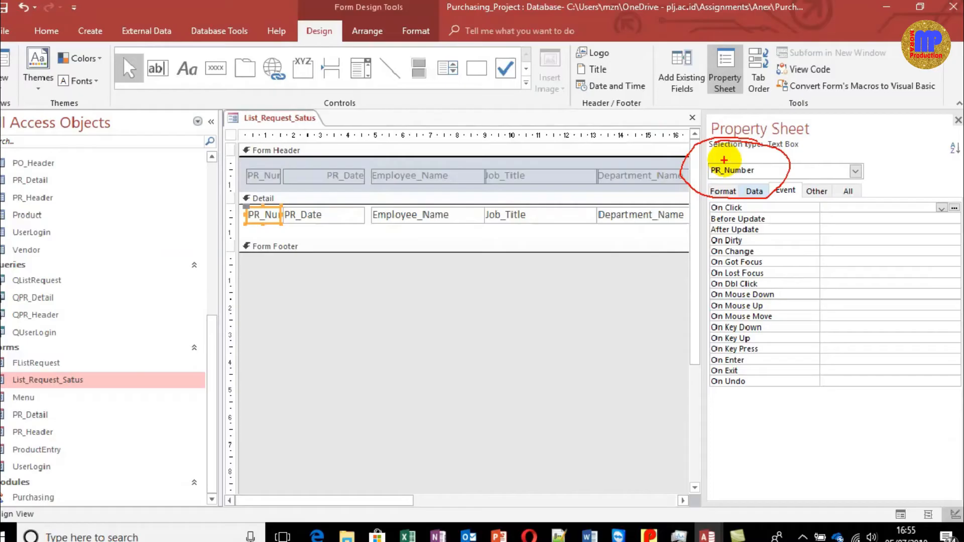
key("Escape")
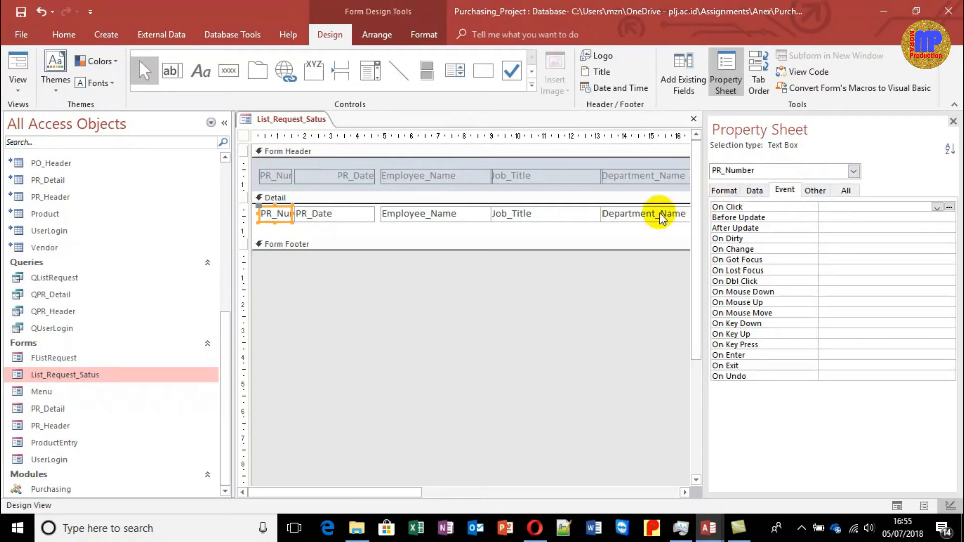
left_click(953, 122)
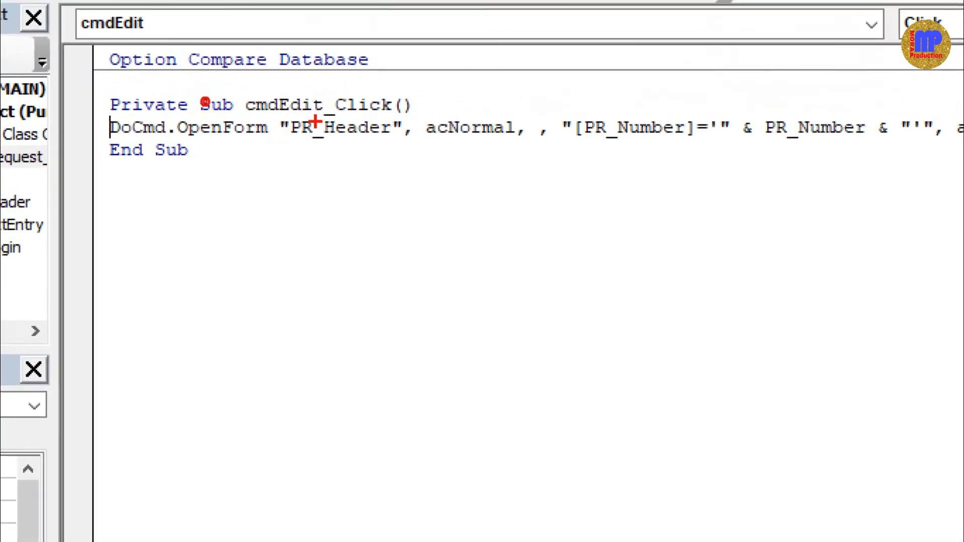
Step: Return from the code editor, inspect the PR_Number text box in the design of the PR_Header form and close that form
mouse_move(327, 93)
left_mouse_down()
mouse_move(274, 148)
mouse_move(397, 145)
mouse_move(384, 90)
mouse_move(364, 80)
left_mouse_up()
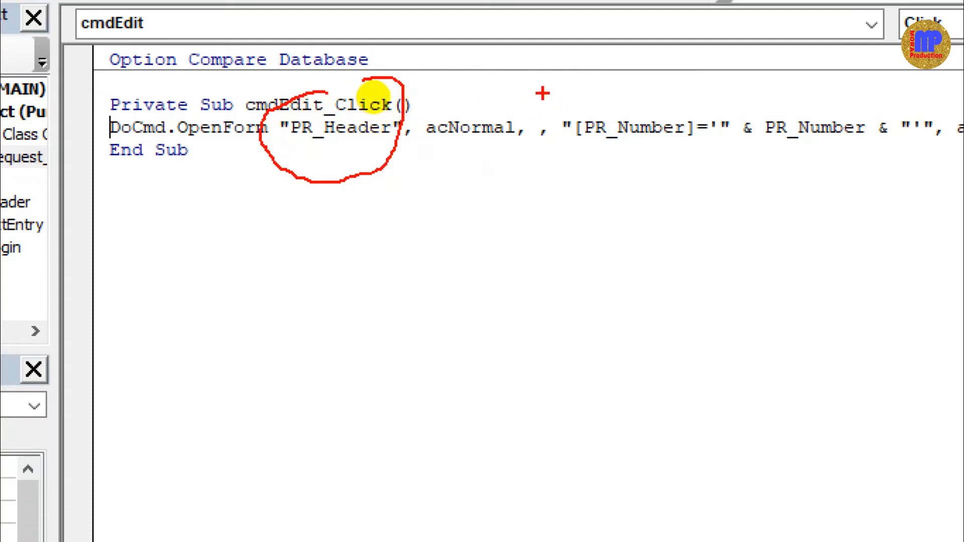
mouse_move(634, 74)
left_mouse_down()
mouse_move(585, 75)
mouse_move(580, 198)
mouse_move(563, 81)
left_mouse_up()
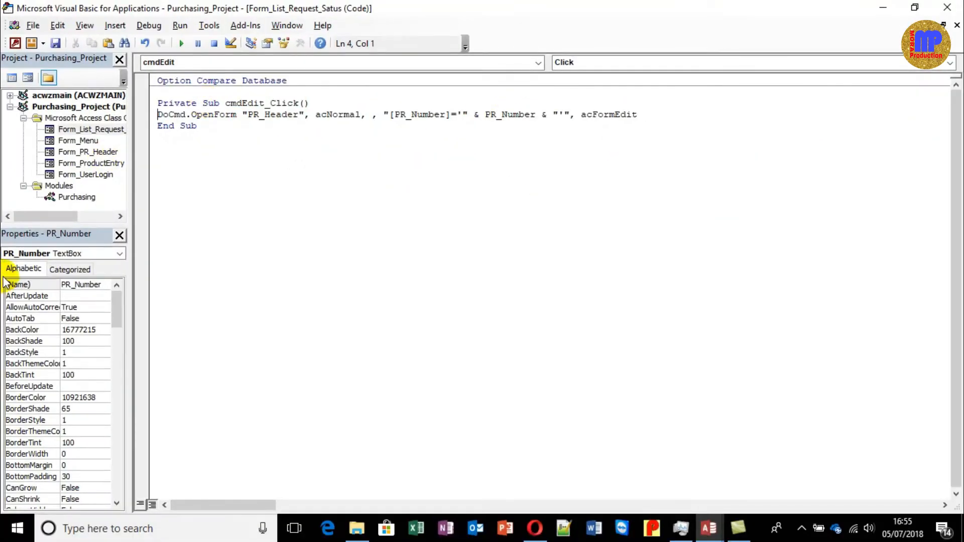
key("alt+F11")
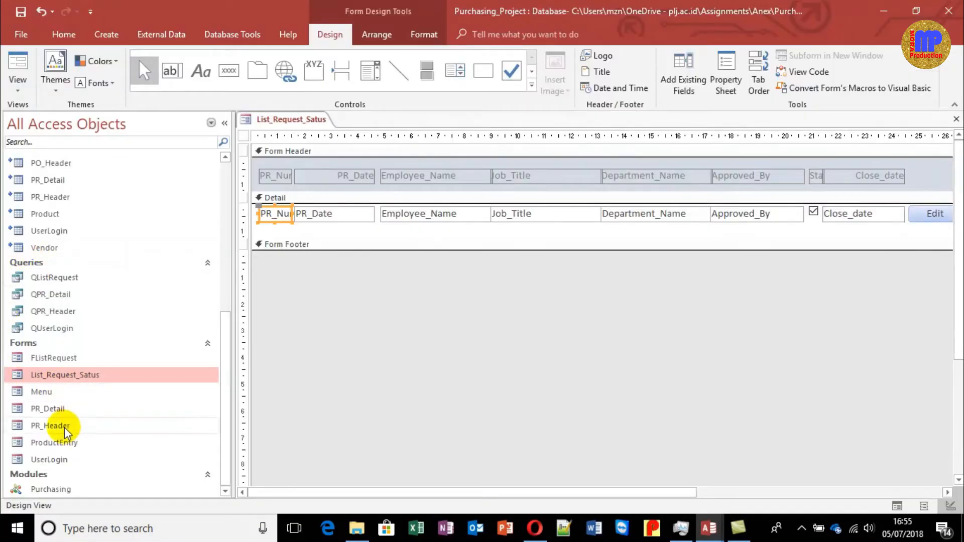
left_click(65, 427)
right_click(65, 427)
left_click(120, 277)
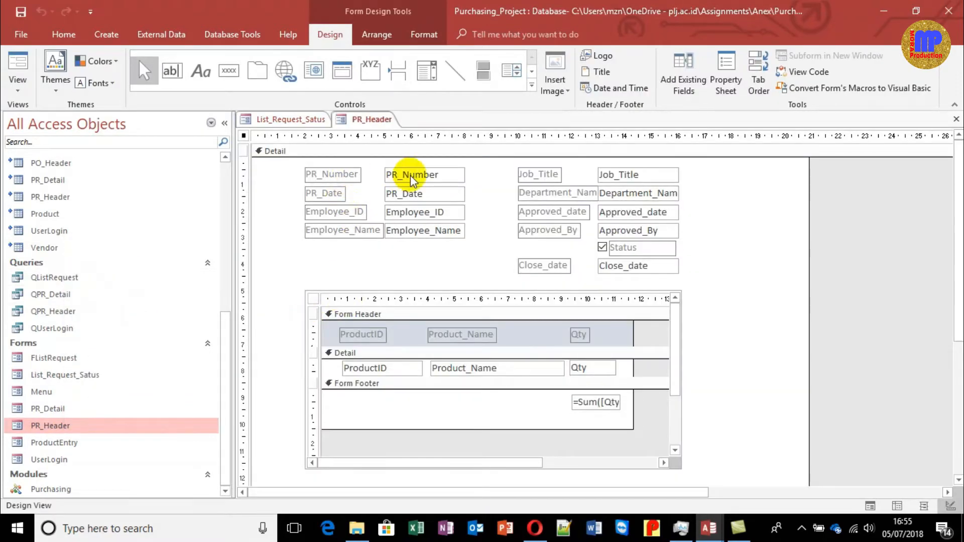
left_click(411, 177)
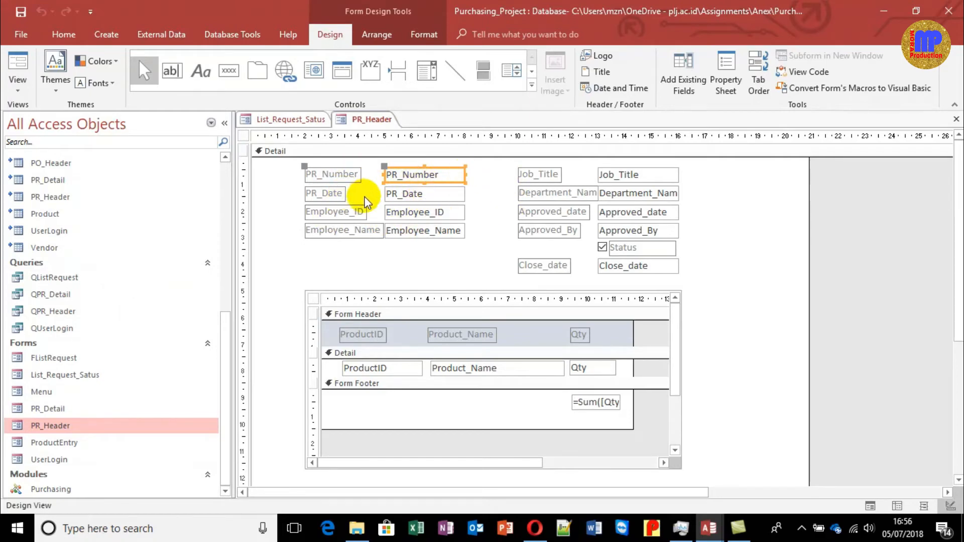
key("ctrl+w")
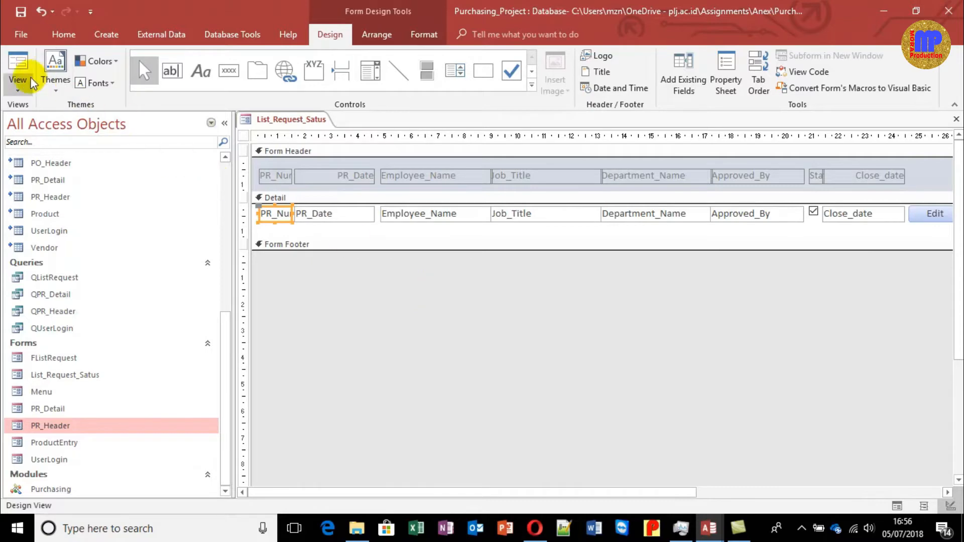
Step: Run the List_Request_Satus form, test the Edit command on request PR002 and close both forms
left_click(17, 65)
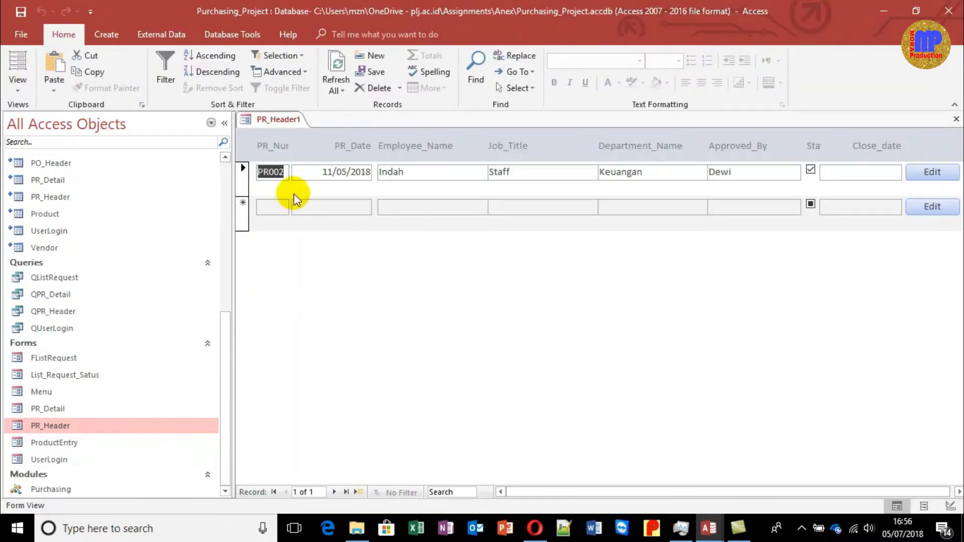
left_click(931, 173)
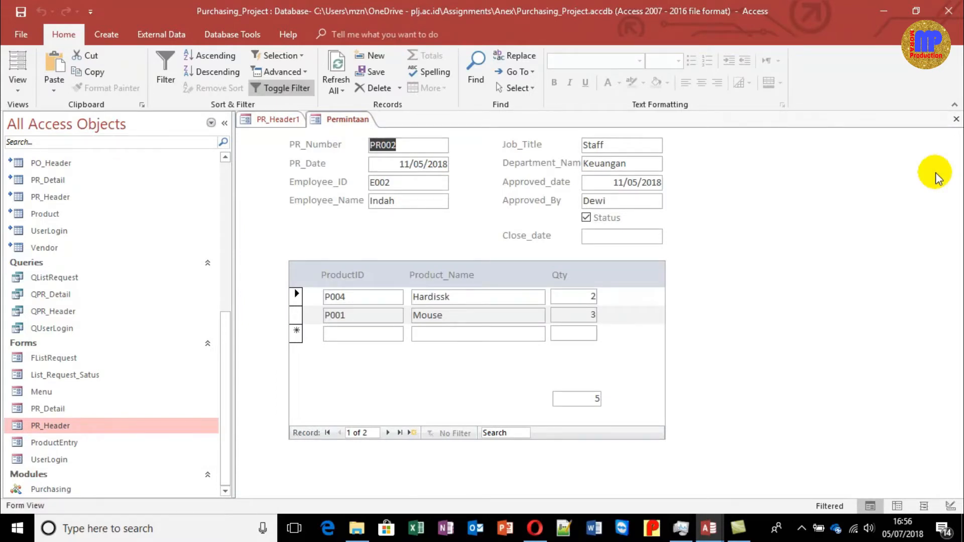
key("ctrl+w")
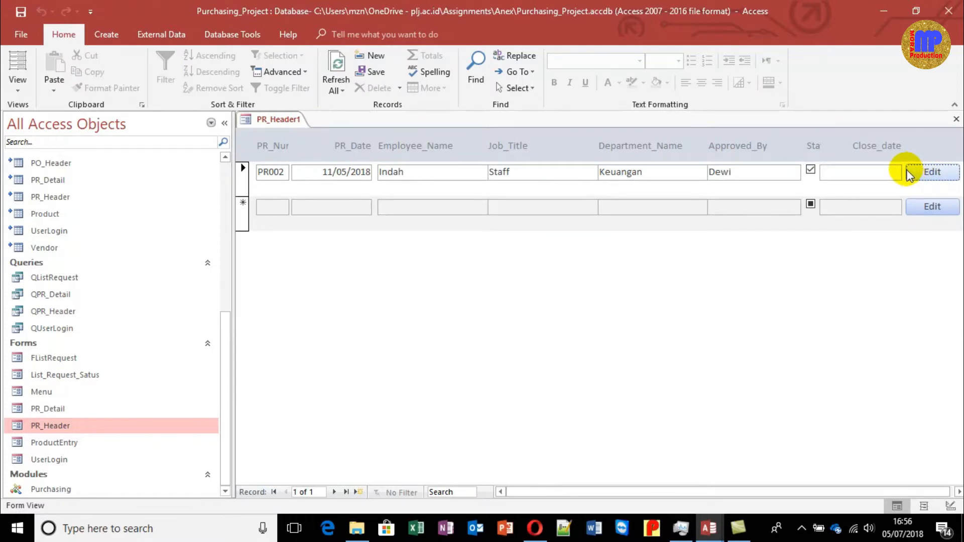
left_click(909, 173)
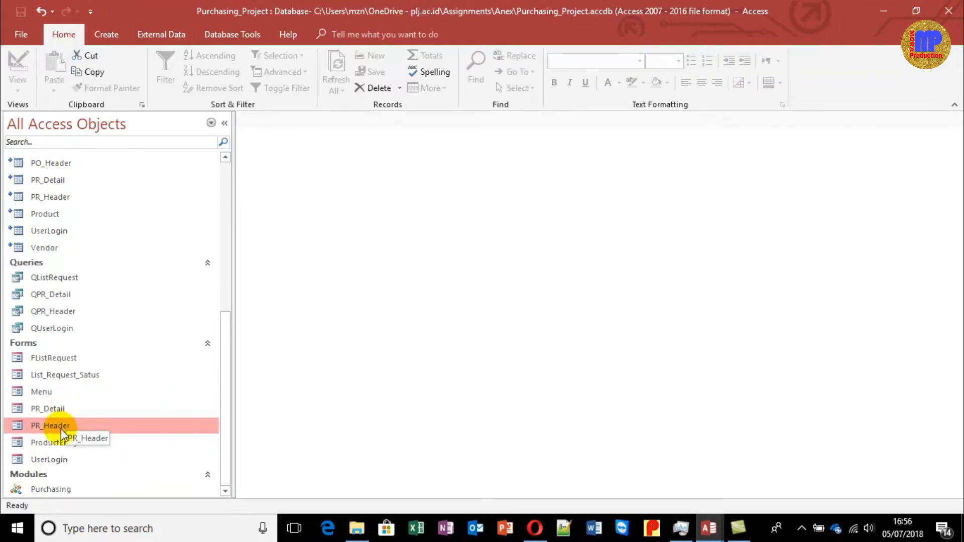
Step: Copy the second user's login name from the UserLogin table and close the table
double_click(70, 232)
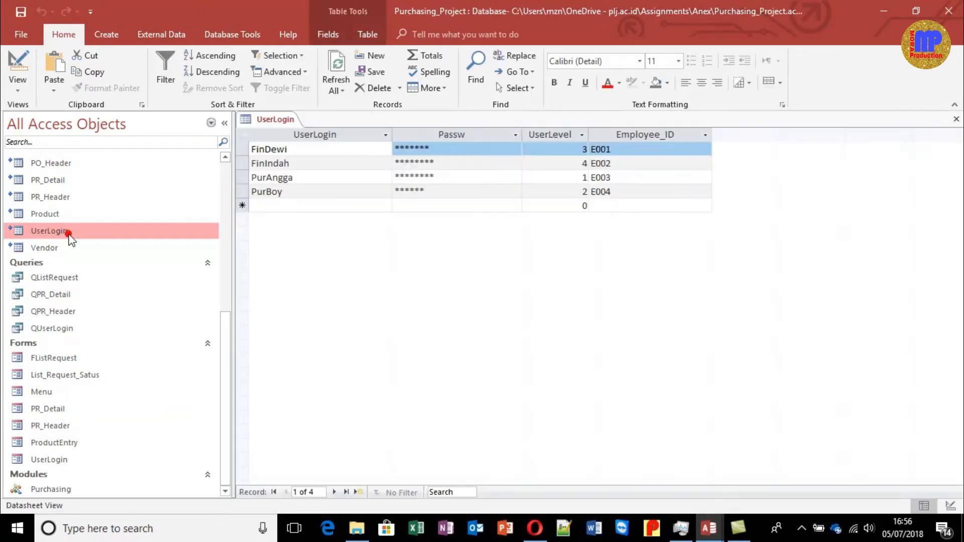
left_click(321, 162)
key("ctrl+c")
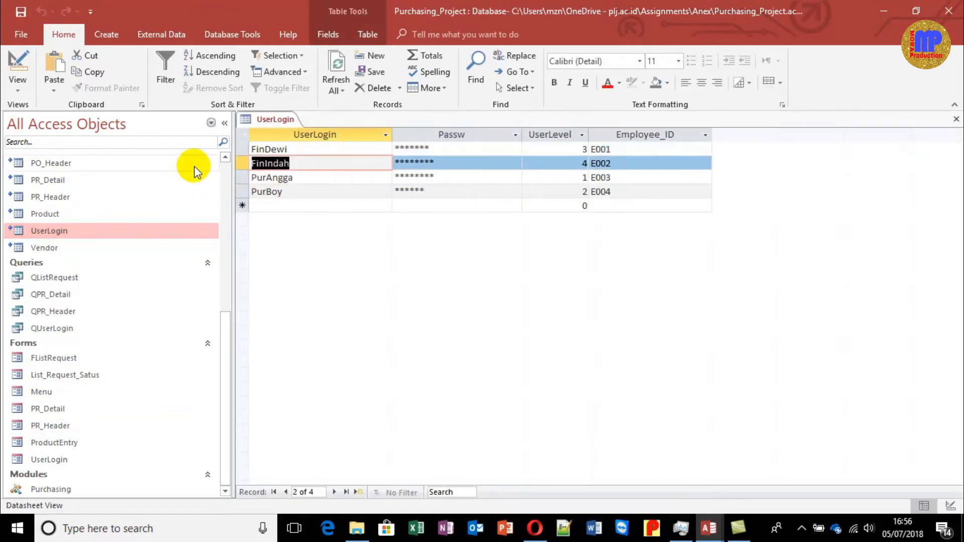
key("ctrl+w")
Step: Log in through the UserLogin form with the copied login name and the account password
double_click(68, 457)
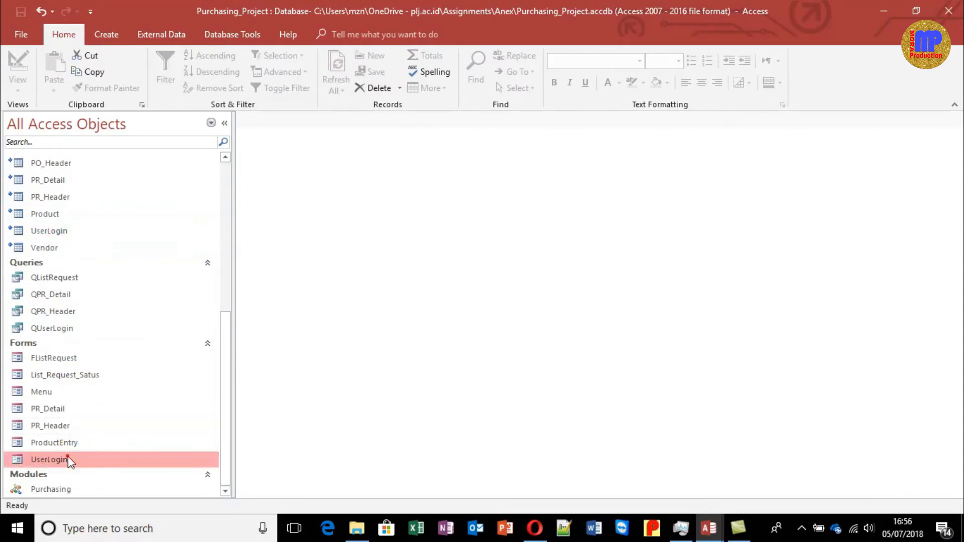
key("ctrl+v")
key("Tab")
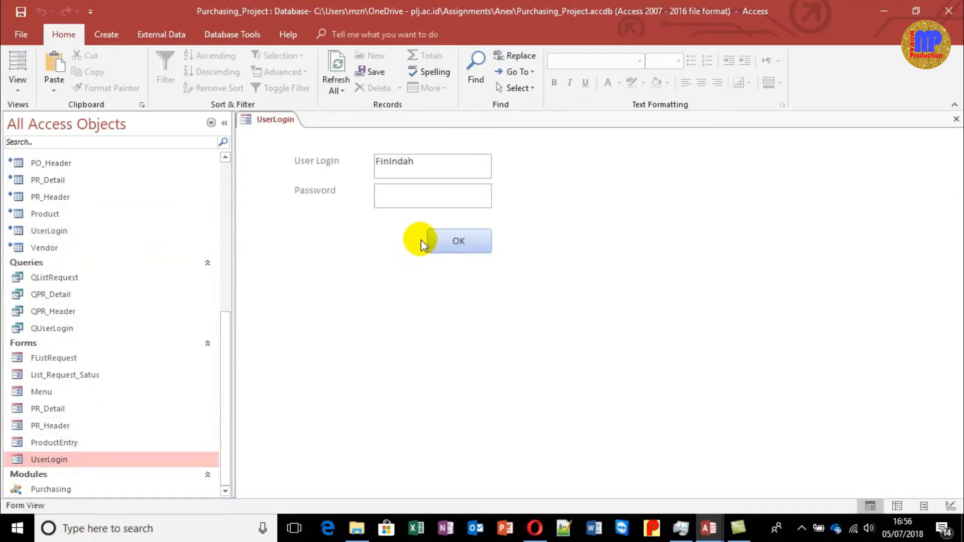
key("ctrl+v")
left_click(458, 244)
Step: Open the Permintaan request form, enter PR001 as the PR_Number and check the existing records in the PR_Header table
left_click(341, 179)
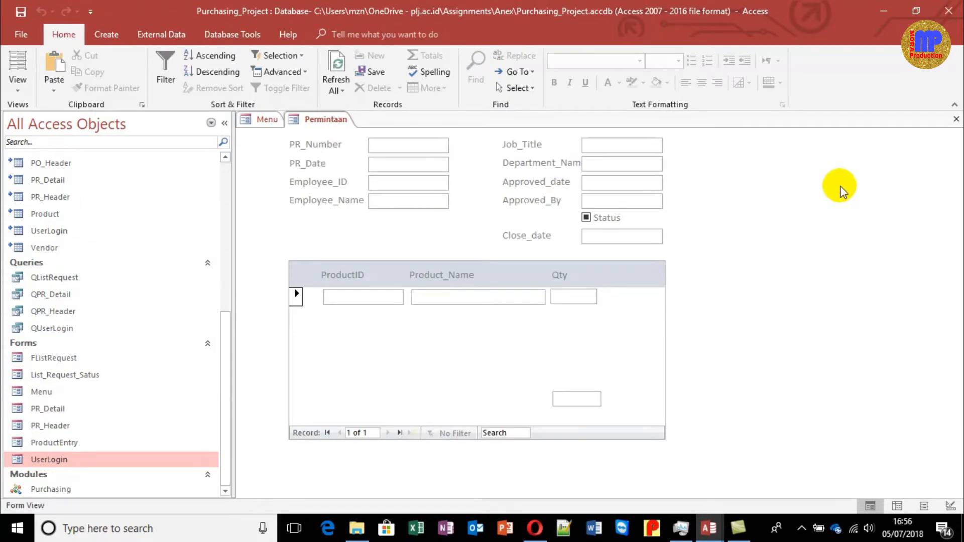
type("PR0")
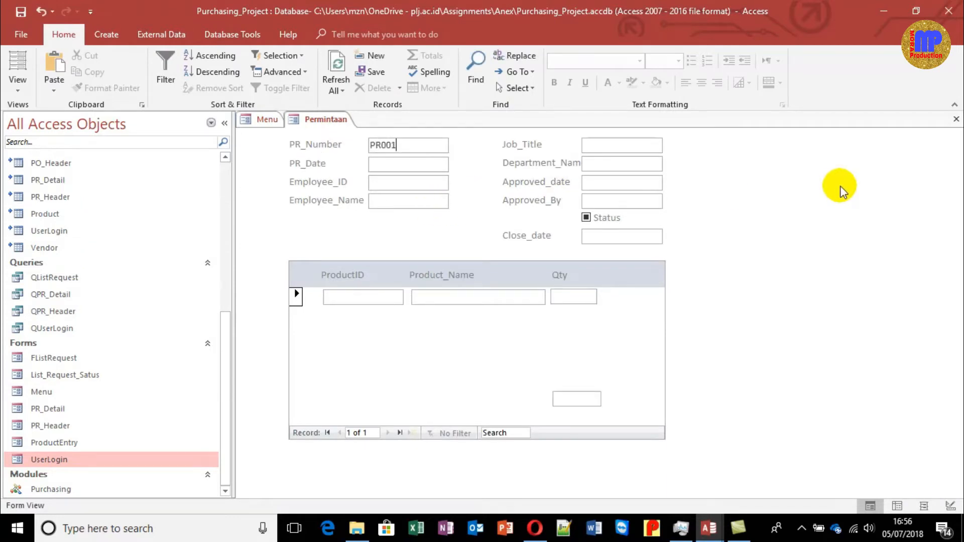
type("01")
key("Tab")
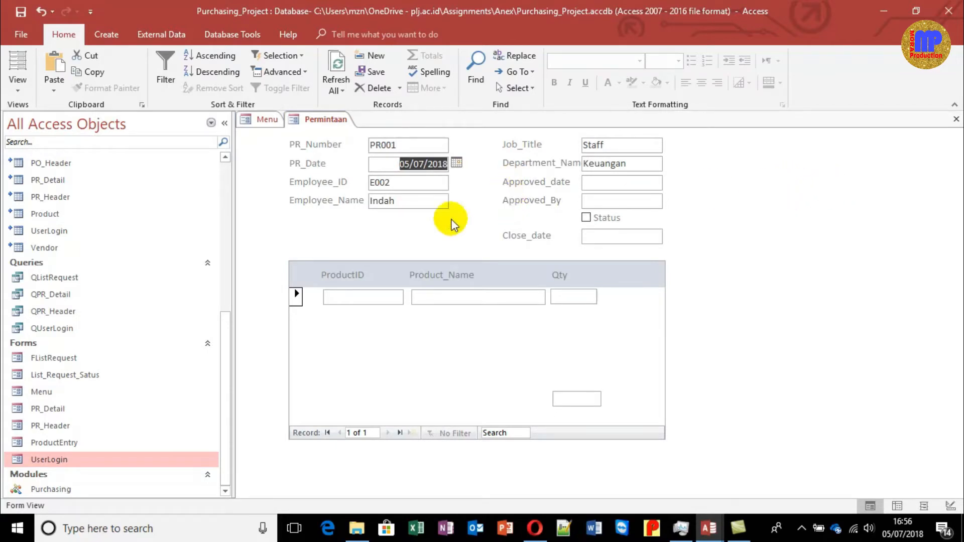
double_click(64, 196)
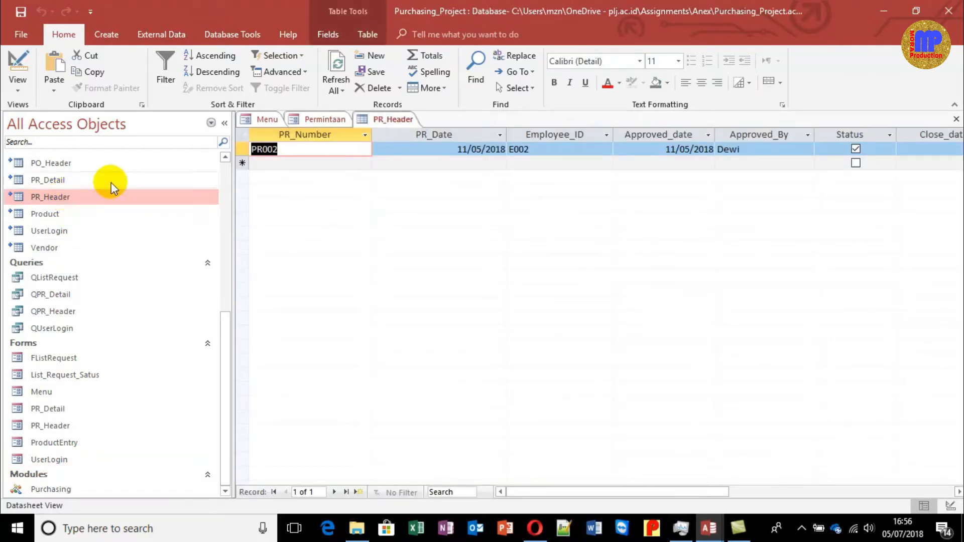
key("ctrl+w")
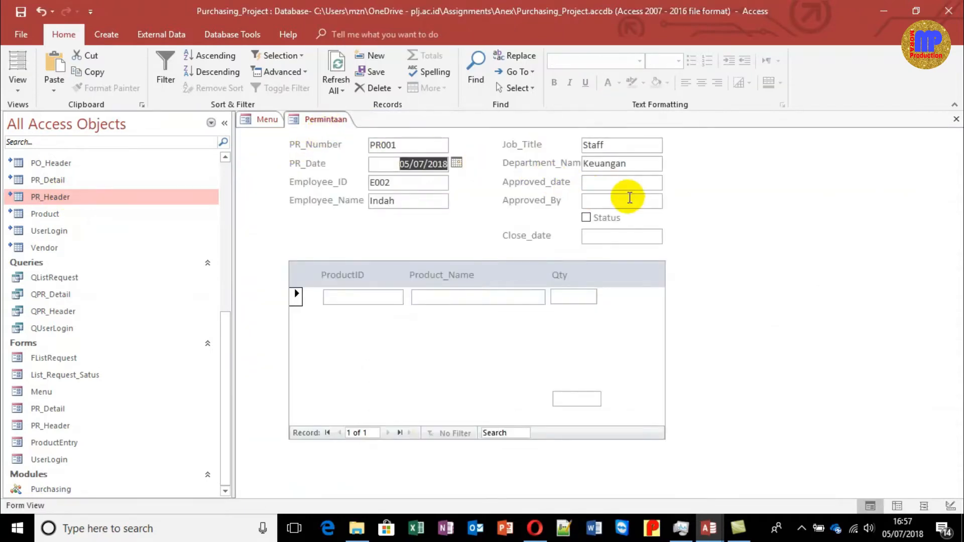
Step: Leave the approval fields empty and add product P001 with quantity 4 as the request's first product line
key("Tab")
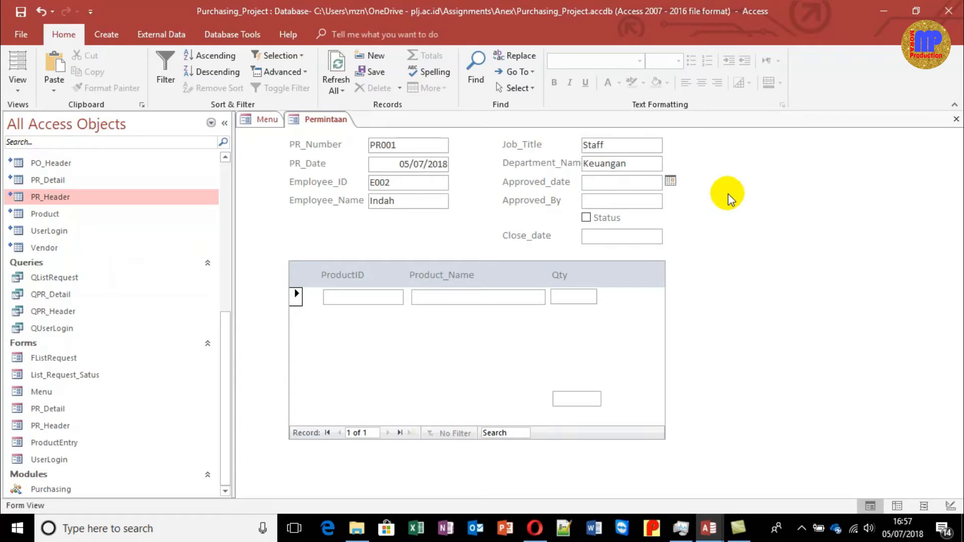
type("2")
key("BackSpace")
key("Tab")
key("Tab")
key("Tab")
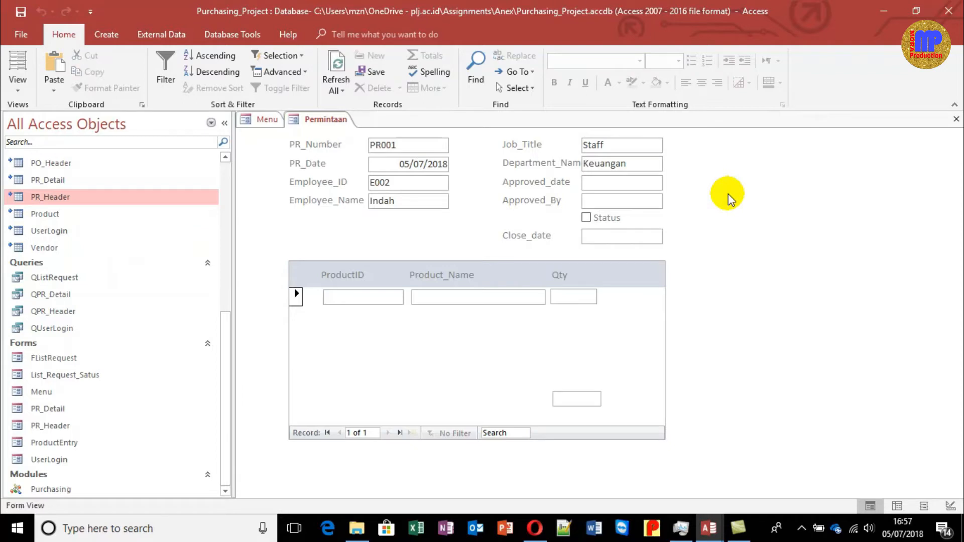
type("P001")
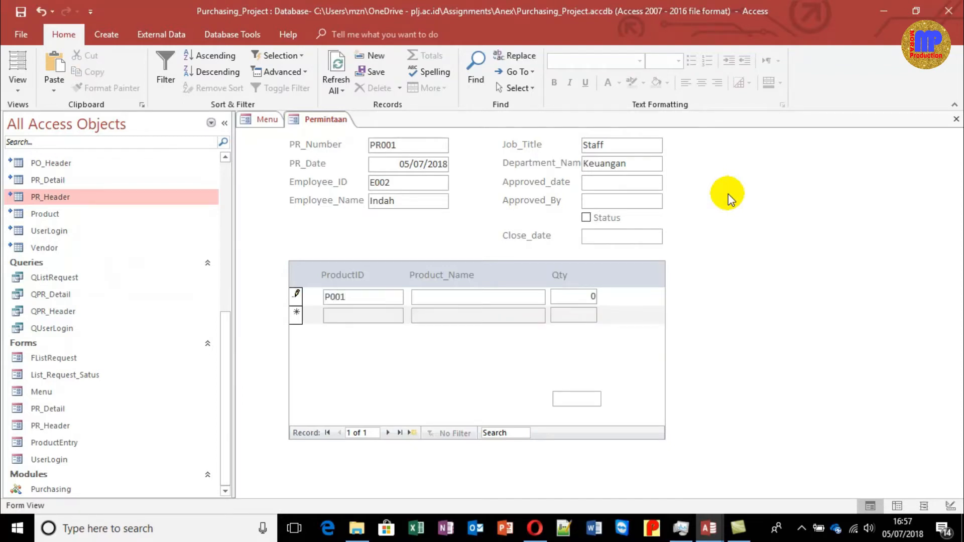
key("Tab")
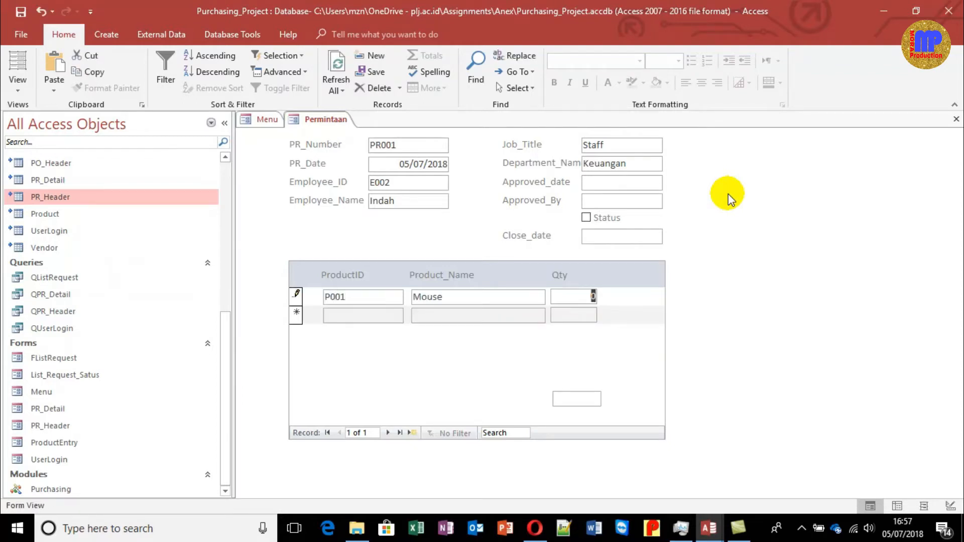
type("4")
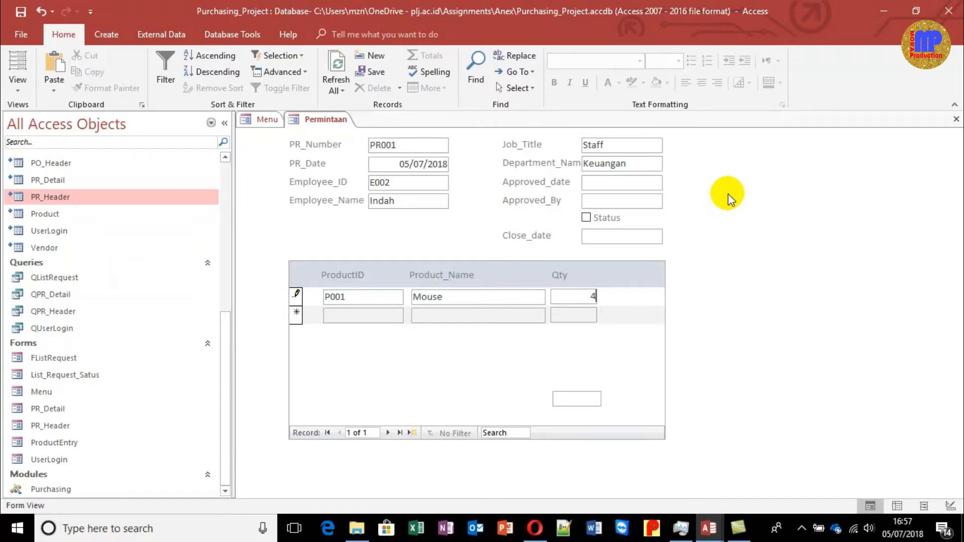
key("Tab")
Step: Add product P003 with quantity 5 as the request's second product line and close the Permintaan and Menu forms
type("P0")
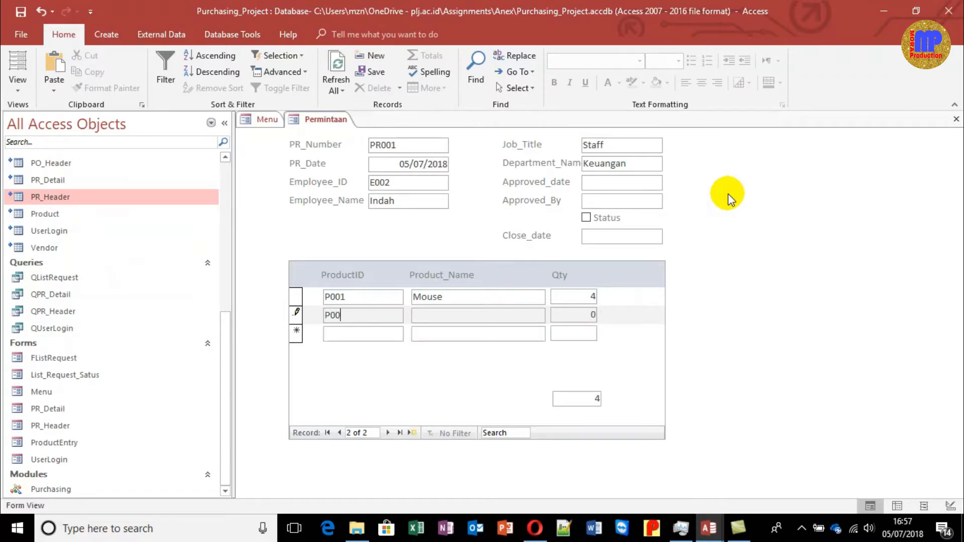
type("03")
key("Tab")
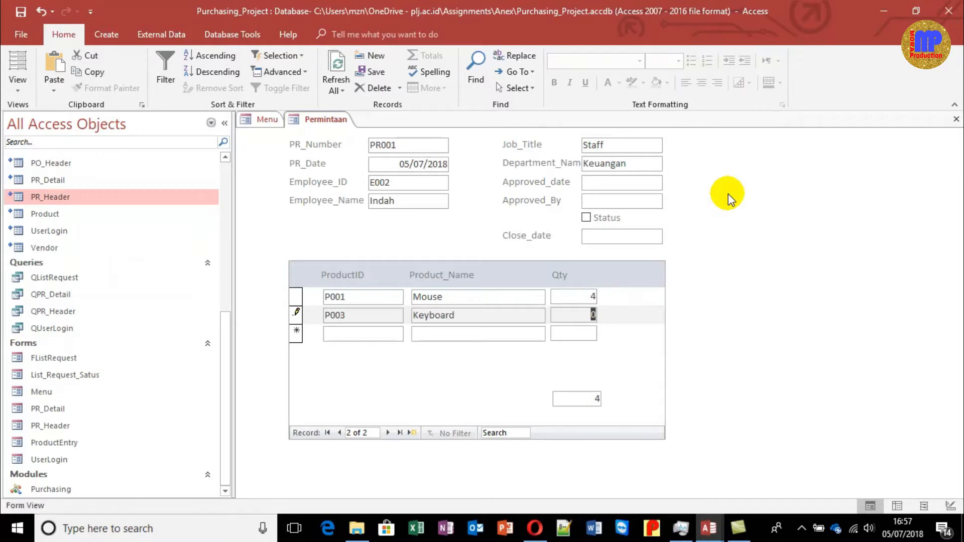
type("5")
key("Tab")
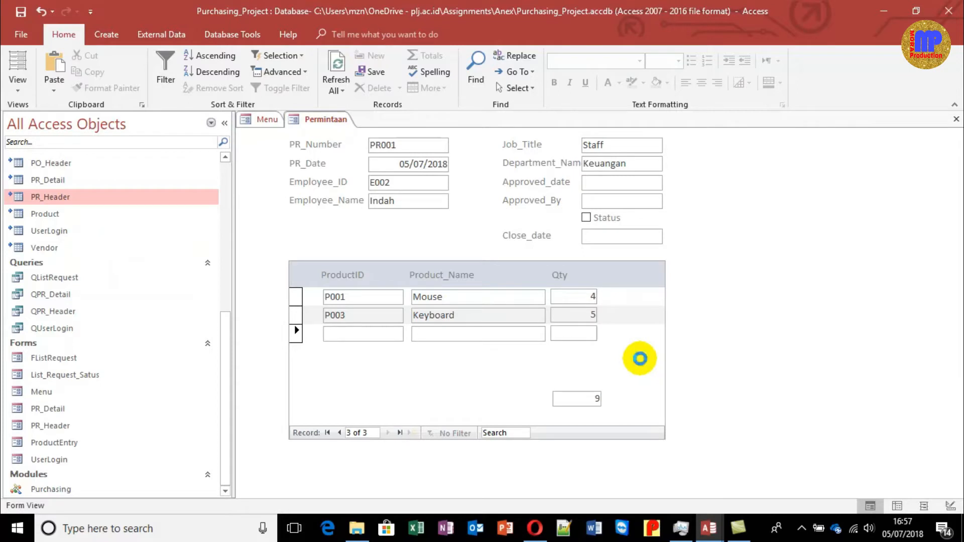
key("ctrl+w")
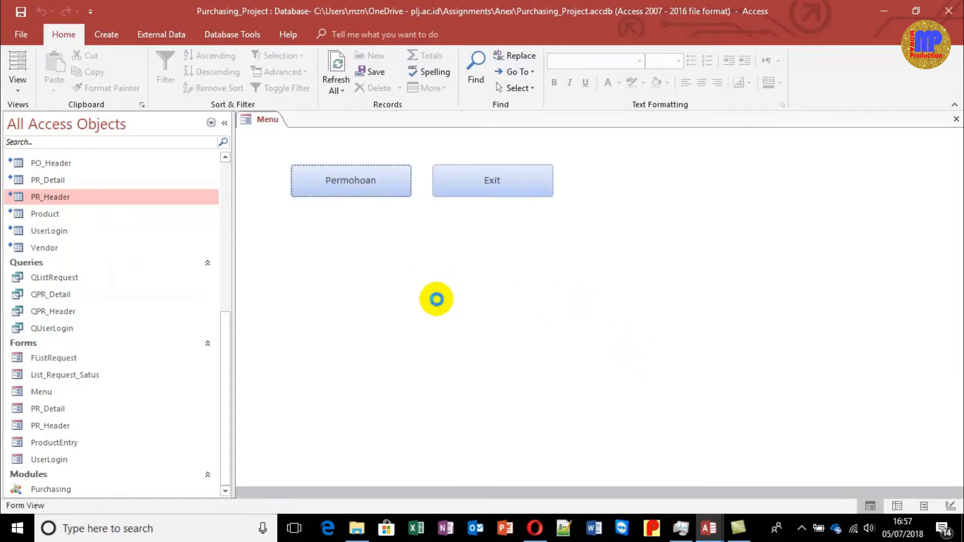
key("ctrl+w")
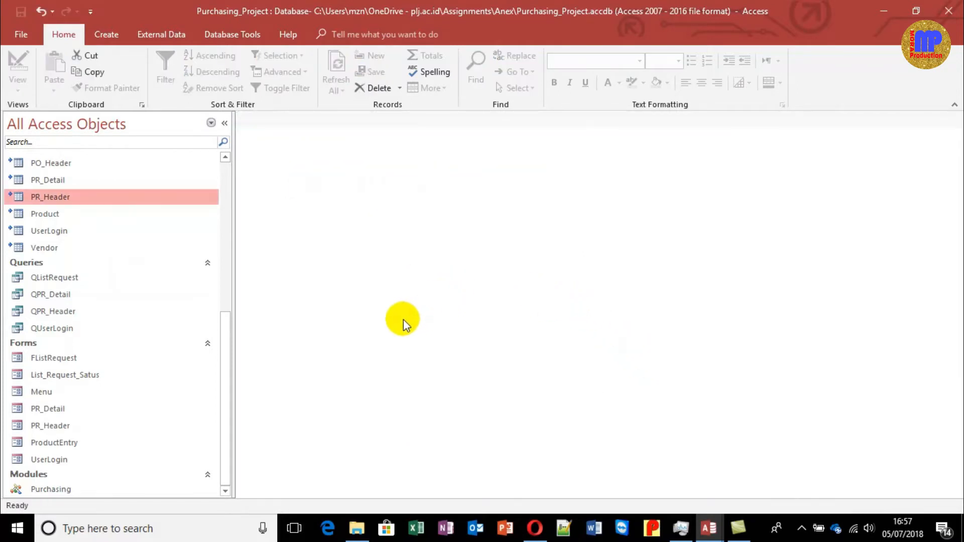
Step: Open the List_Request_Satus form and use its Edit buttons to view request PR001, then request PR002
double_click(59, 376)
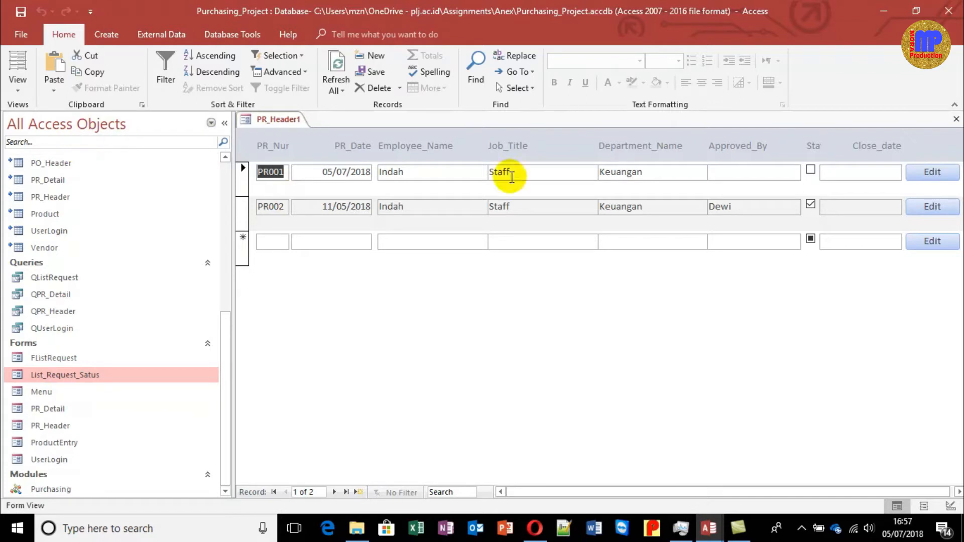
left_click(931, 173)
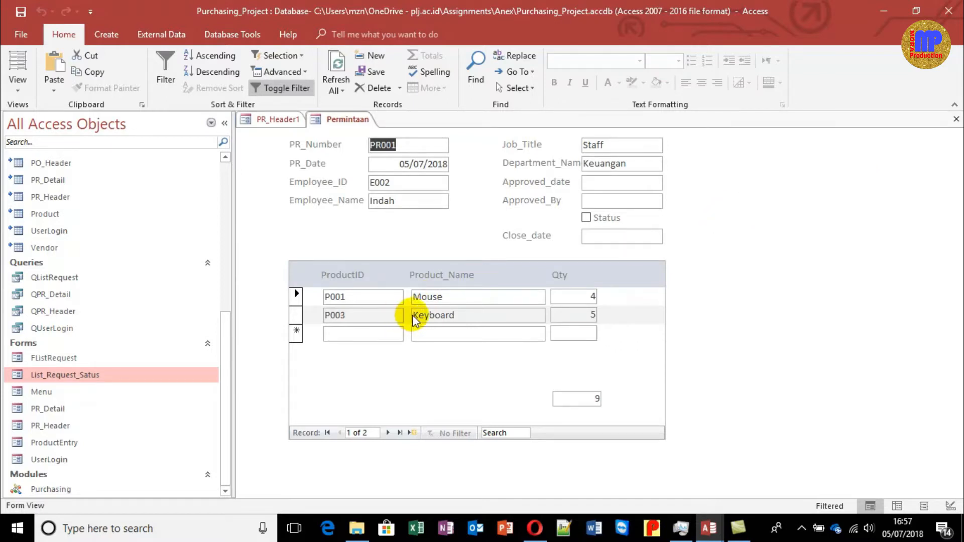
key("ctrl+w")
left_click(944, 215)
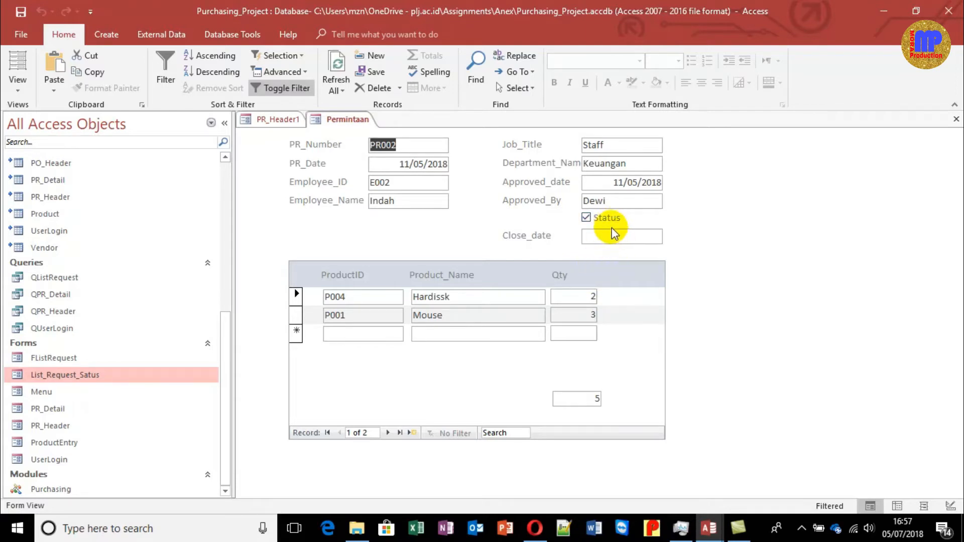
Step: Try editing the header fields and the P004 quantity of request PR002, leave the quantity at 2 and close the request
left_click(409, 144)
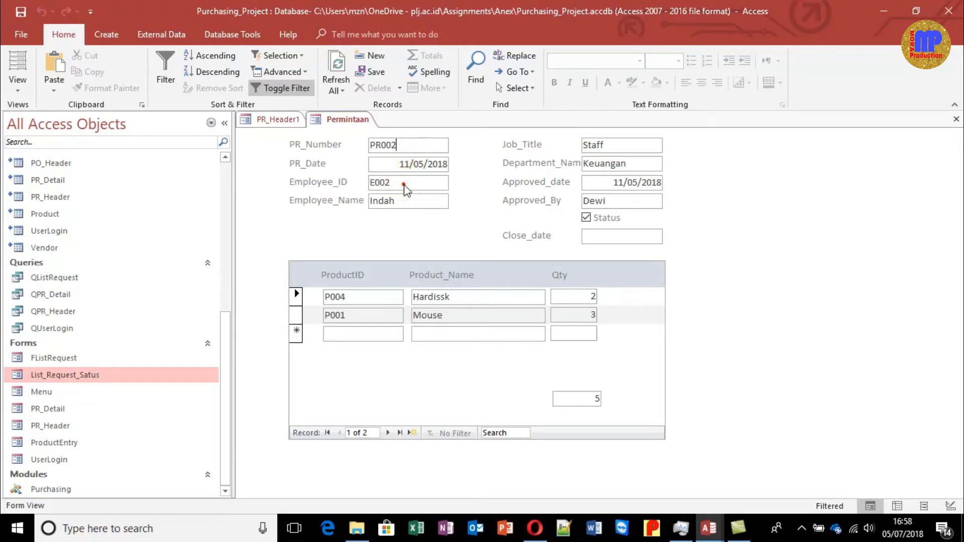
left_click(386, 184)
left_click(618, 144)
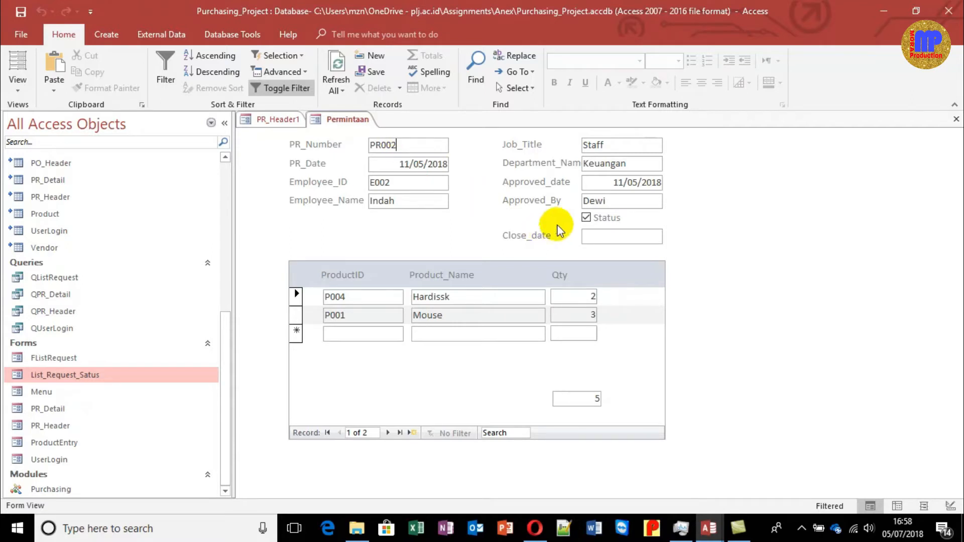
left_click(578, 298)
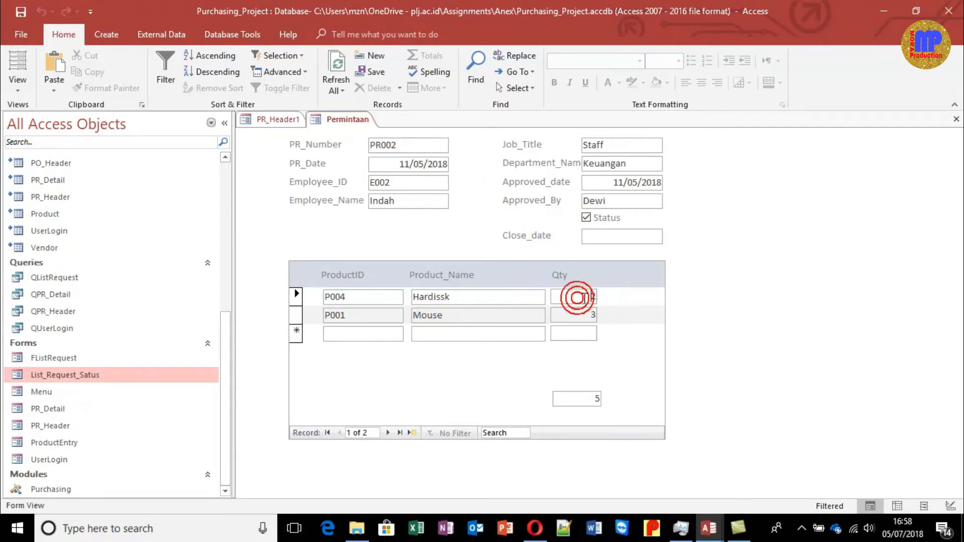
left_click_drag(583, 298, 607, 297)
type("3")
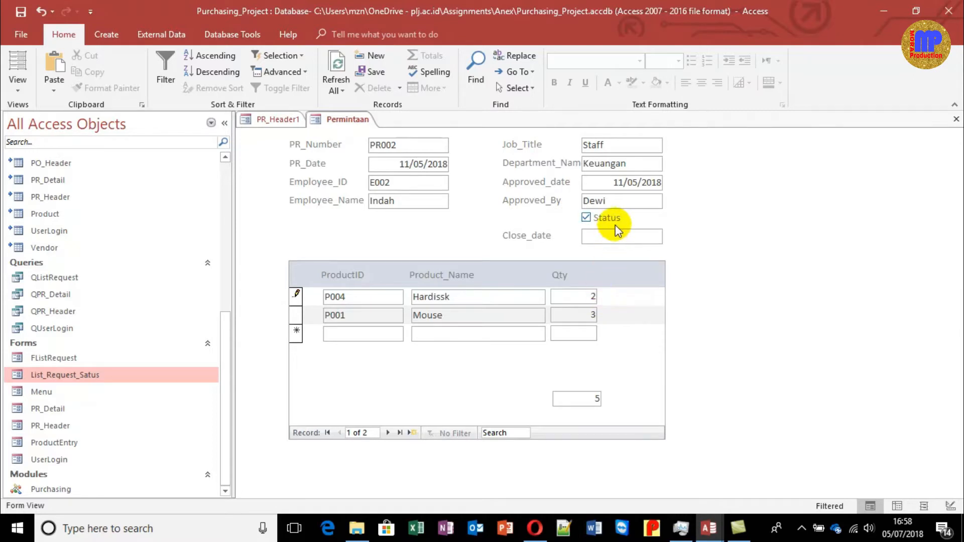
left_click(618, 163)
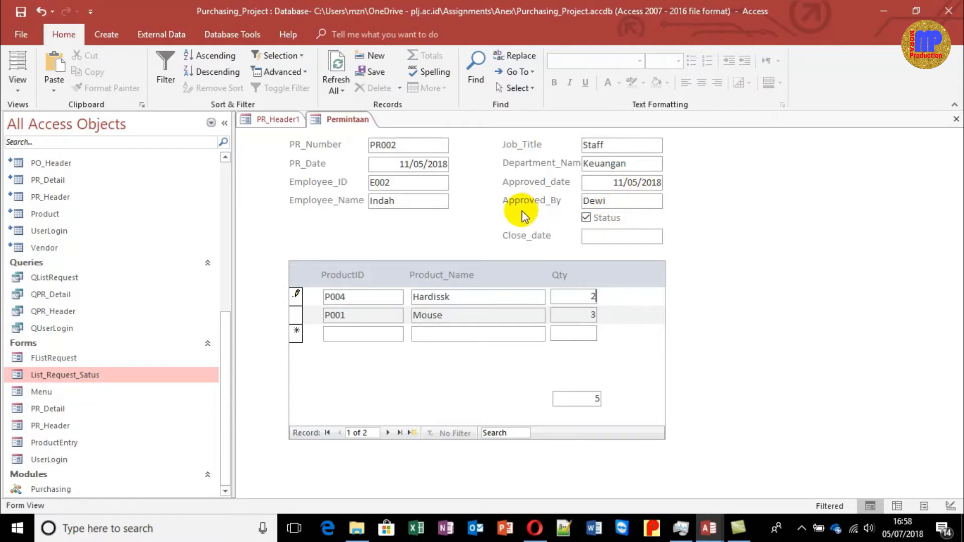
key("ctrl+w")
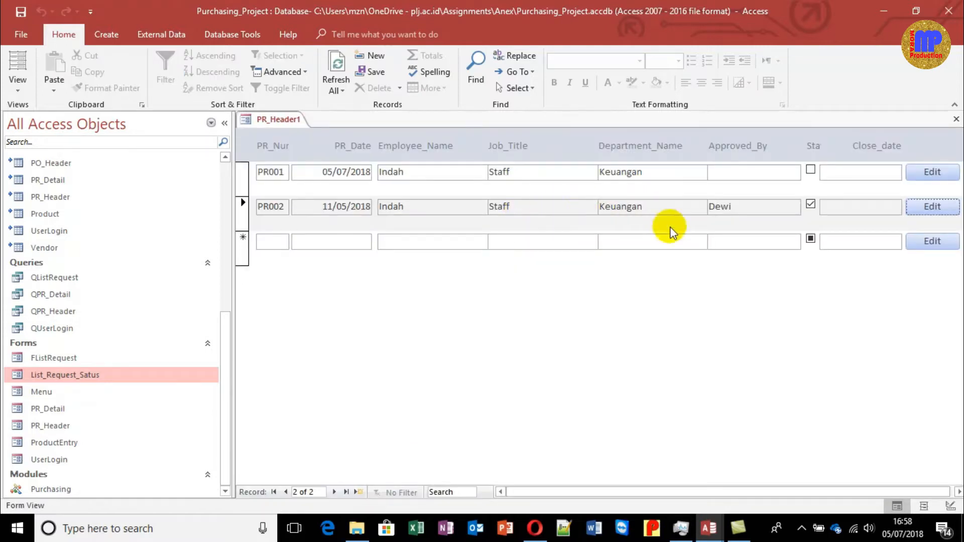
Step: Check that each Edit button opens its own request by opening and closing PR001, PR002 and PR001 again
left_click(932, 171)
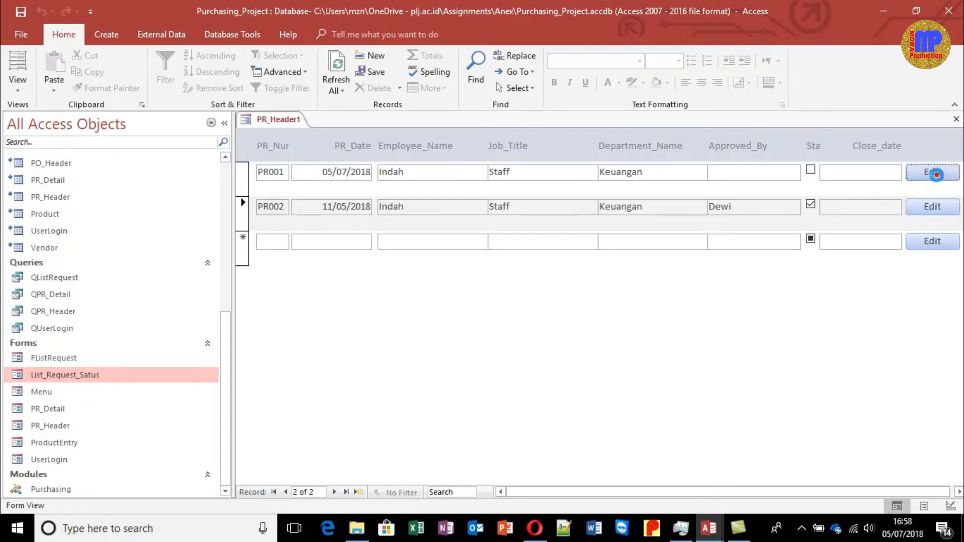
key("ctrl+w")
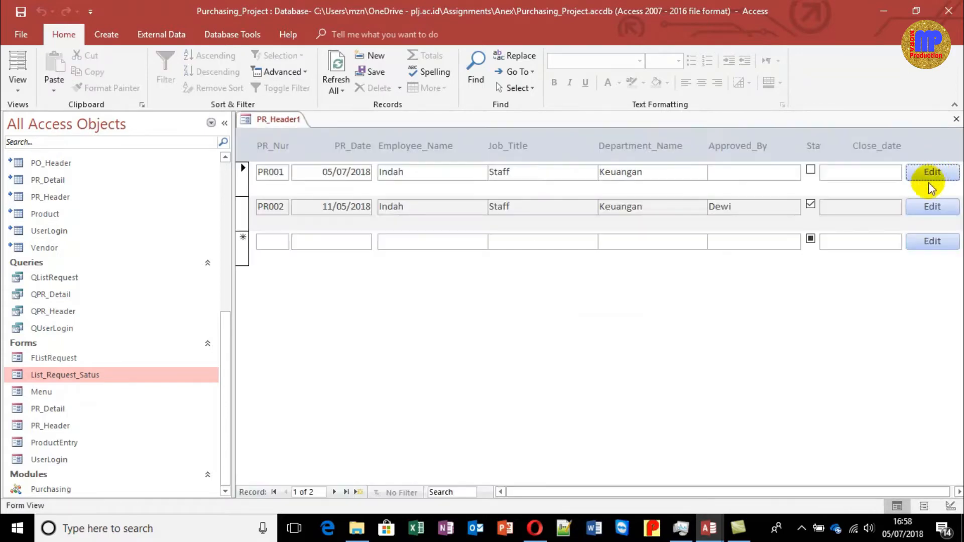
left_click(928, 207)
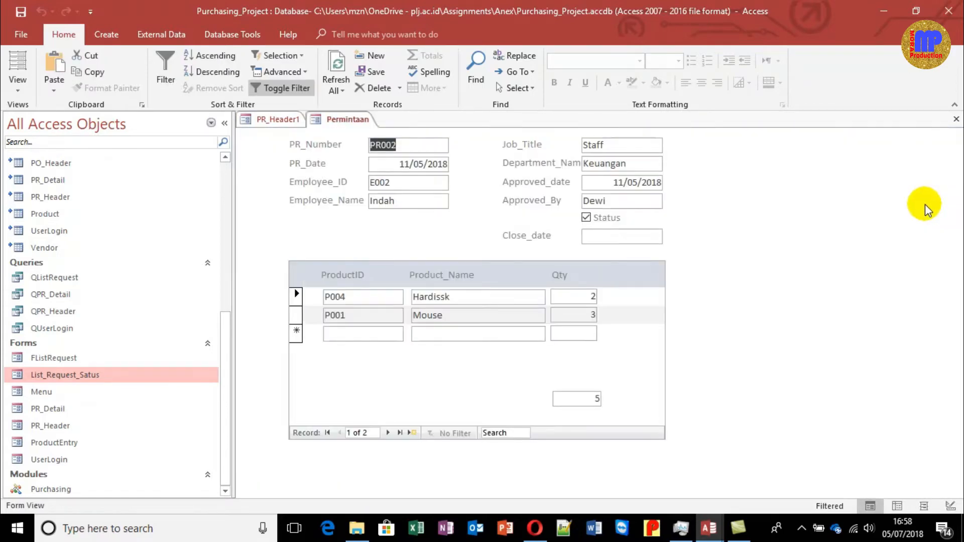
key("ctrl+w")
left_click(931, 171)
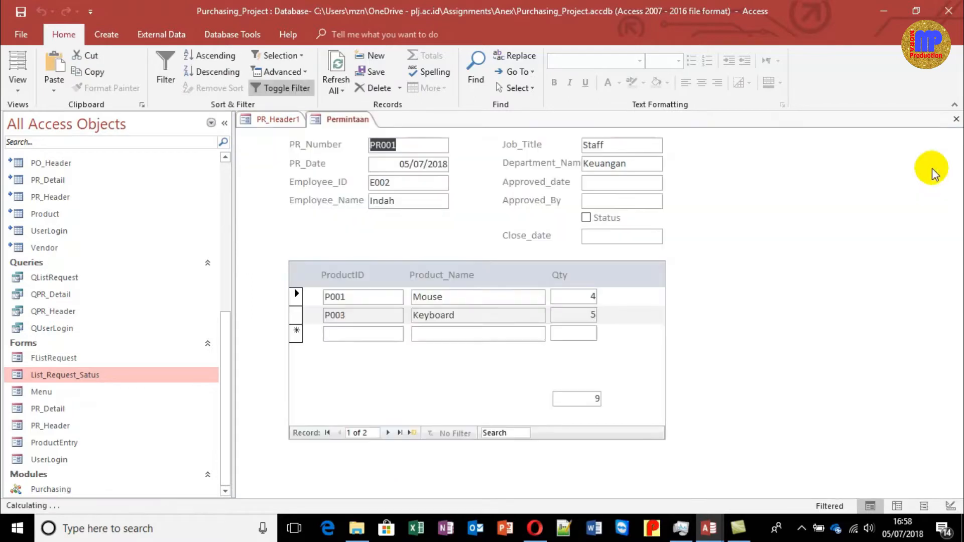
key("ctrl+w")
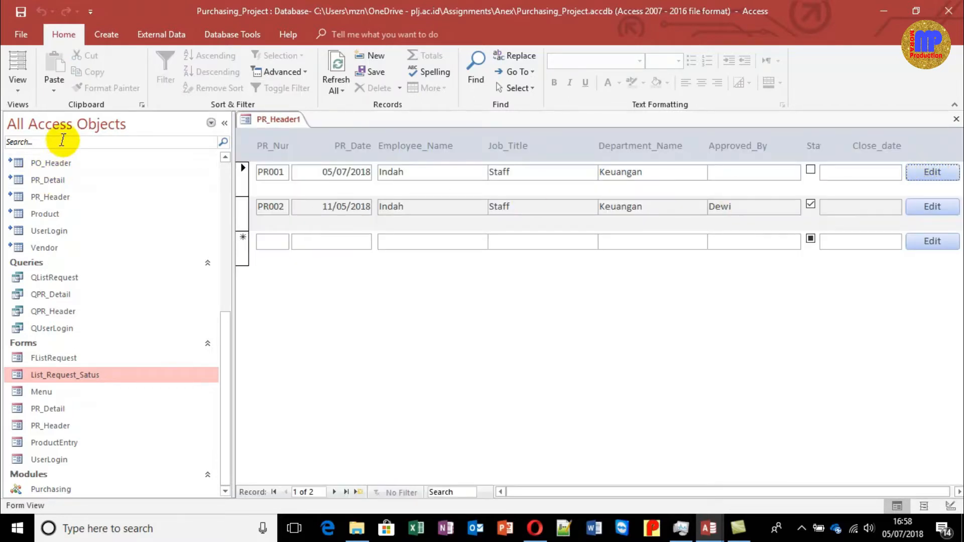
Step: Reduce the heights of the Detail and Form Header sections in the request list's design and return to Form View
left_click(19, 89)
left_click(51, 175)
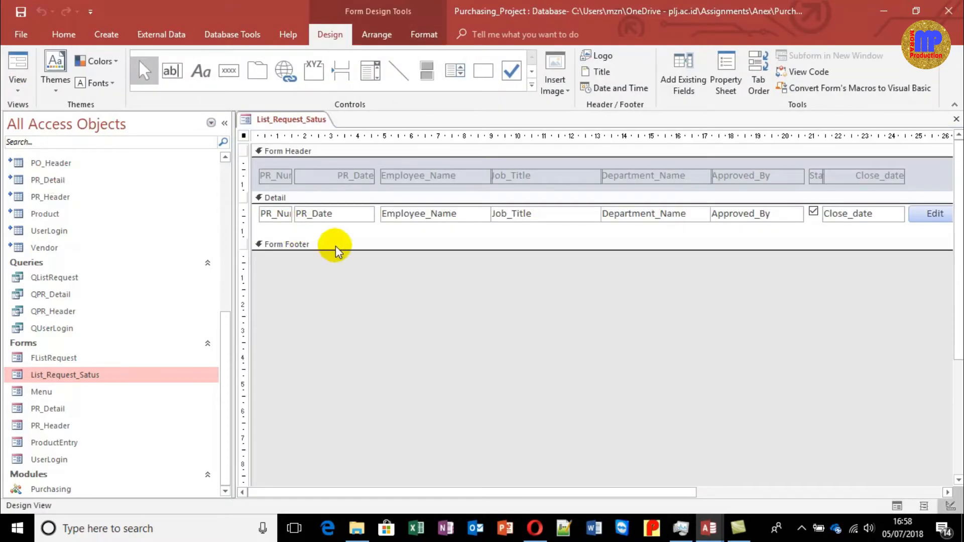
left_click_drag(334, 237, 334, 222)
left_click_drag(340, 189, 340, 186)
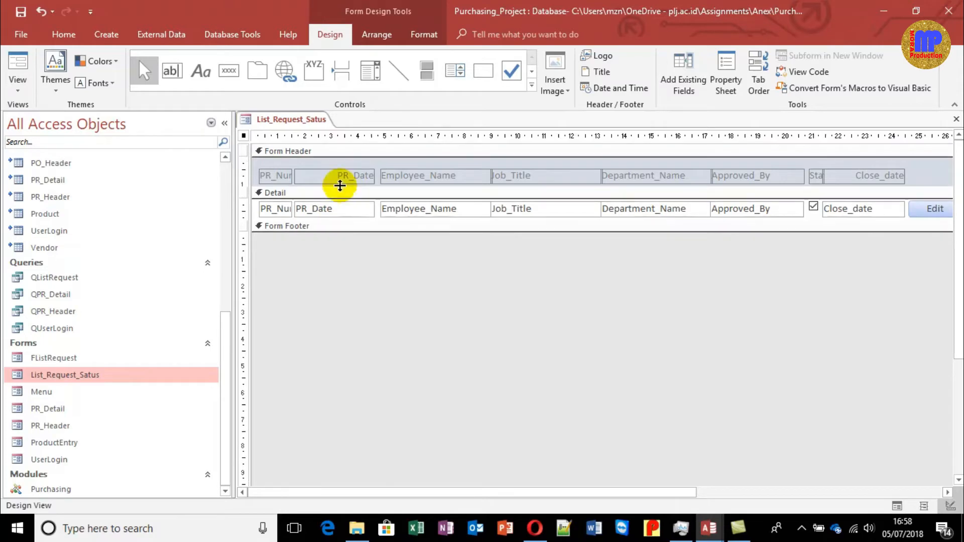
left_click(18, 64)
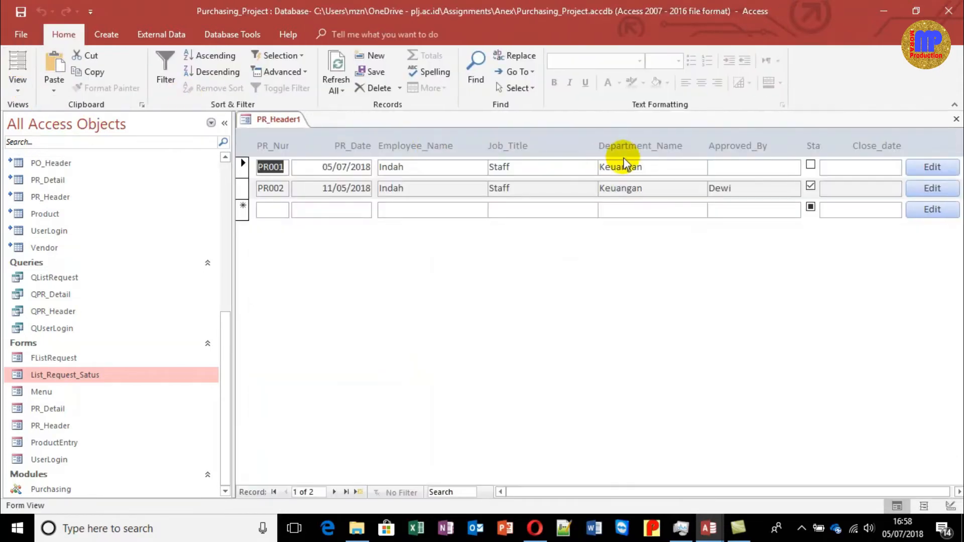
Step: Test the Edit buttons of PR001 and PR002 in the compacted request list, closing each opened request
left_click(936, 166)
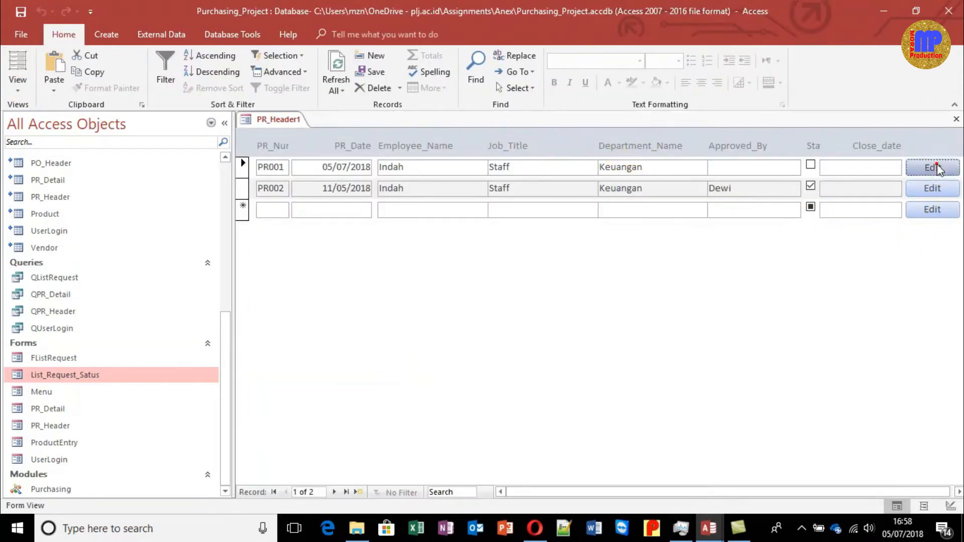
key("ctrl+w")
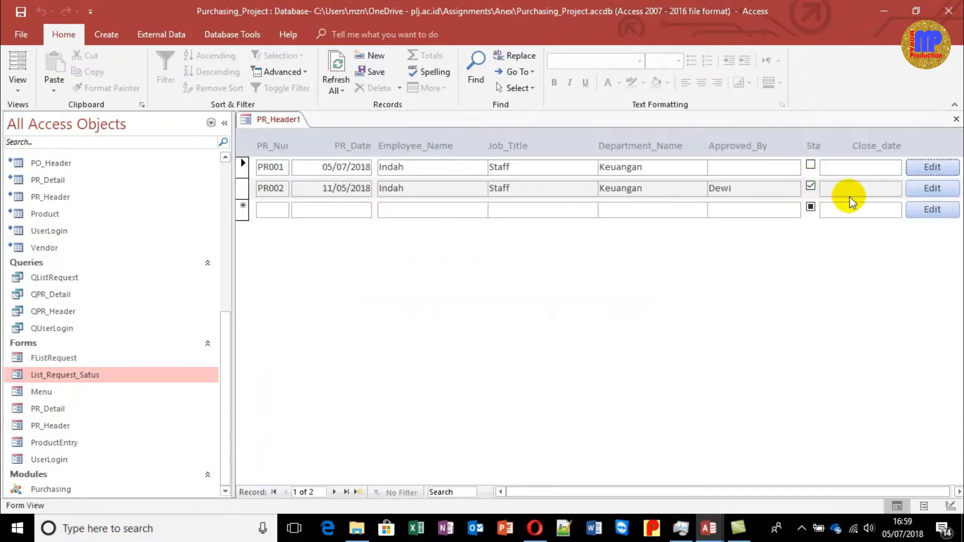
left_click(913, 188)
key("ctrl+w")
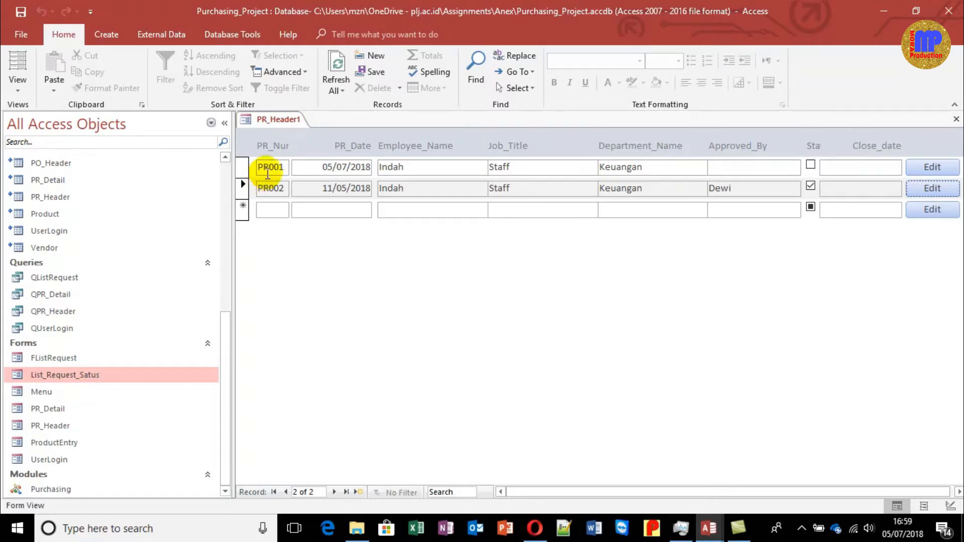
left_click(912, 190)
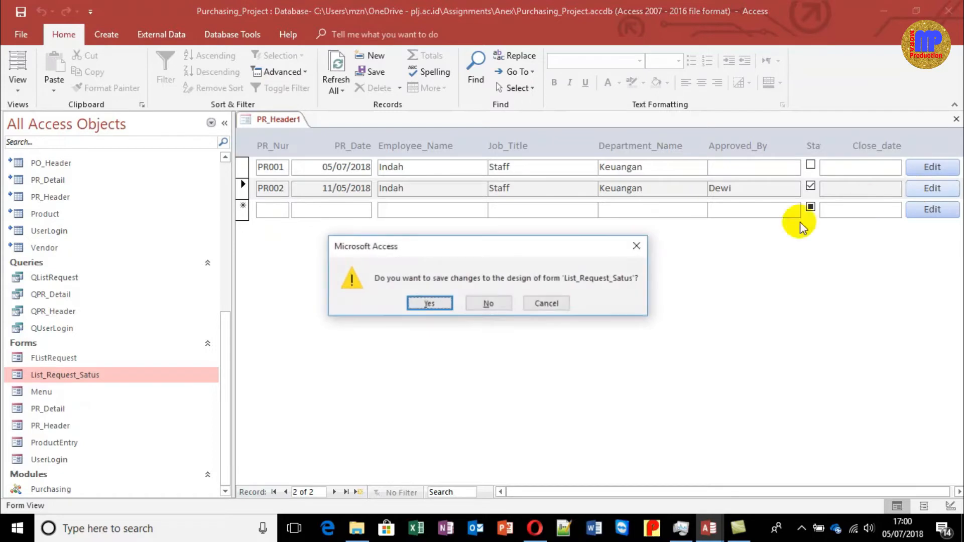
Step: Save the design changes to the List_Request_Satus form and widen the navigation pane
left_click(433, 302)
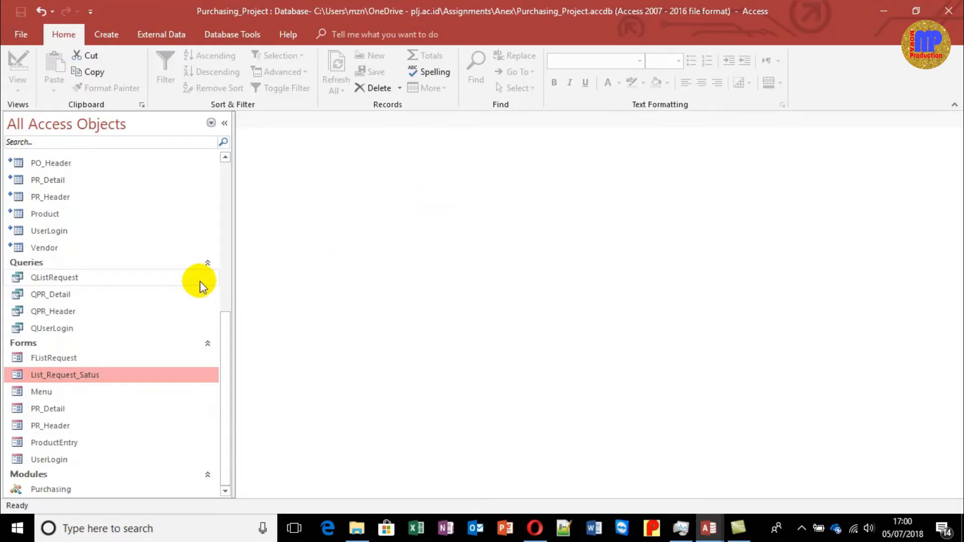
left_click_drag(231, 282, 297, 282)
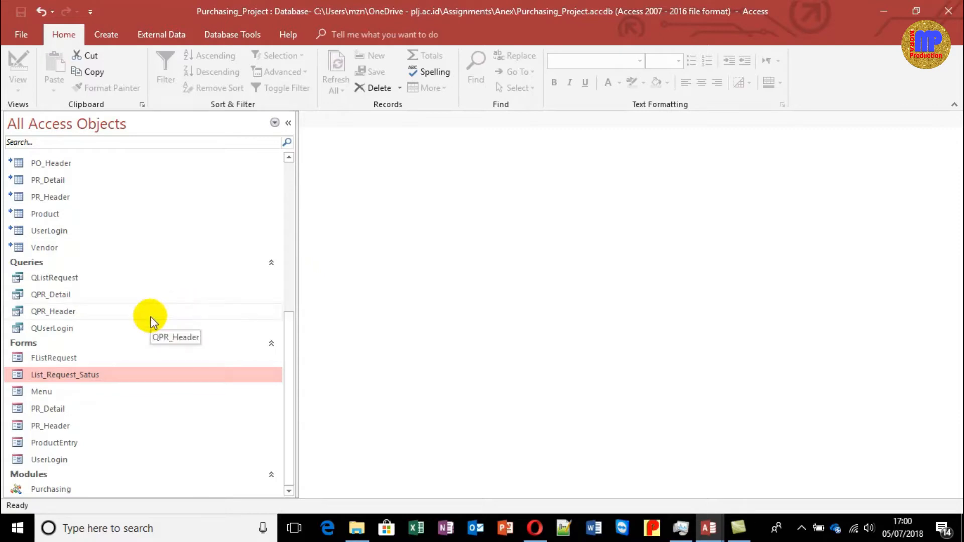
Step: Review the PR_Header form and the Approved_By column of the List_Request_Satus form, closing both
double_click(60, 427)
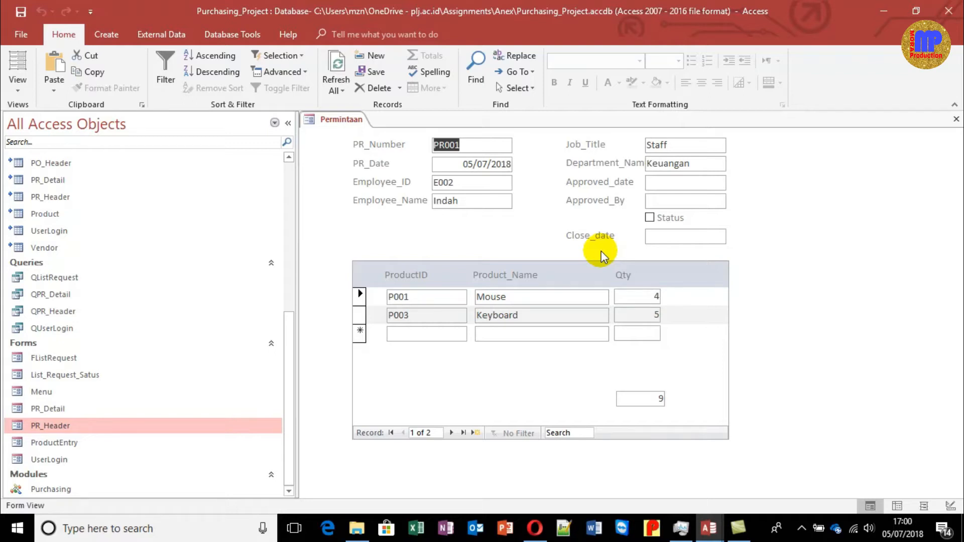
key("ctrl+w")
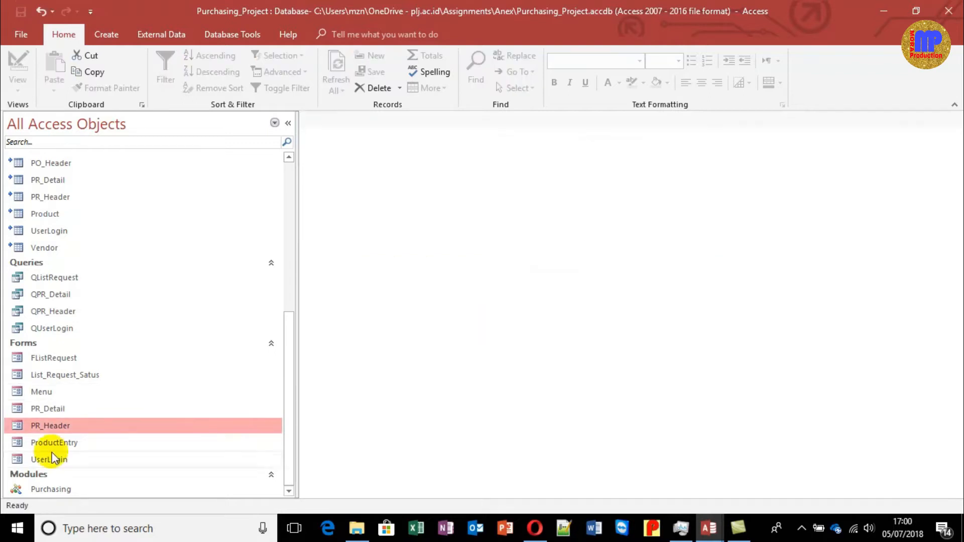
left_click(84, 376)
double_click(83, 375)
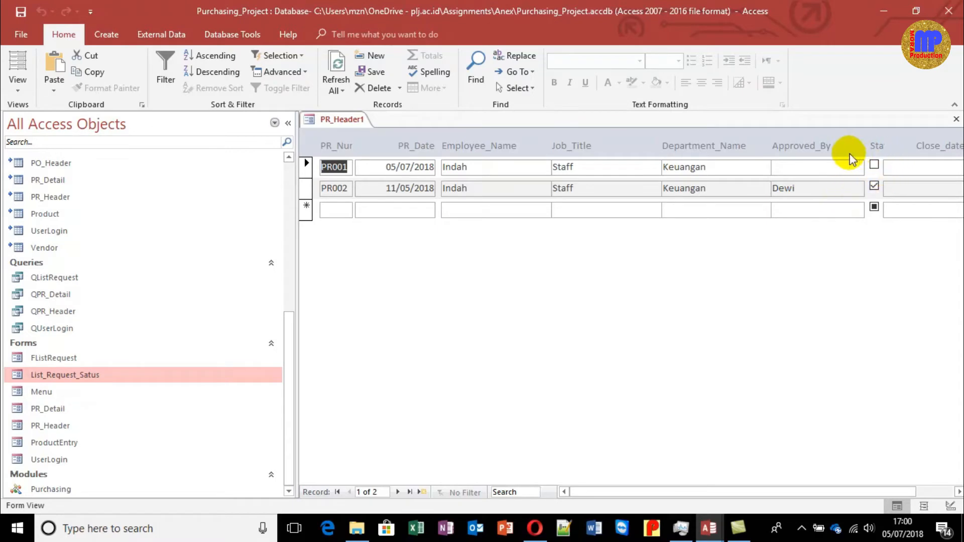
left_click(800, 189)
left_click(805, 167)
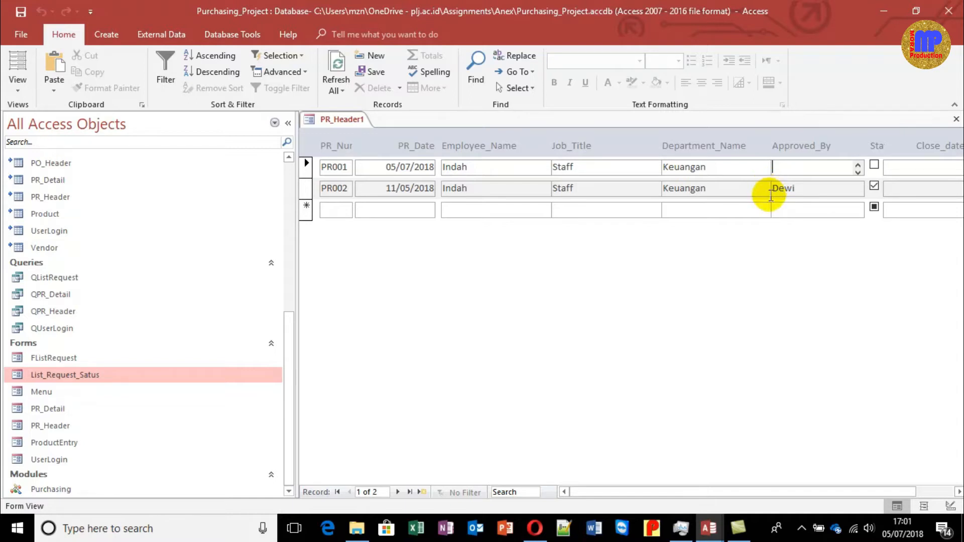
key("ctrl+w")
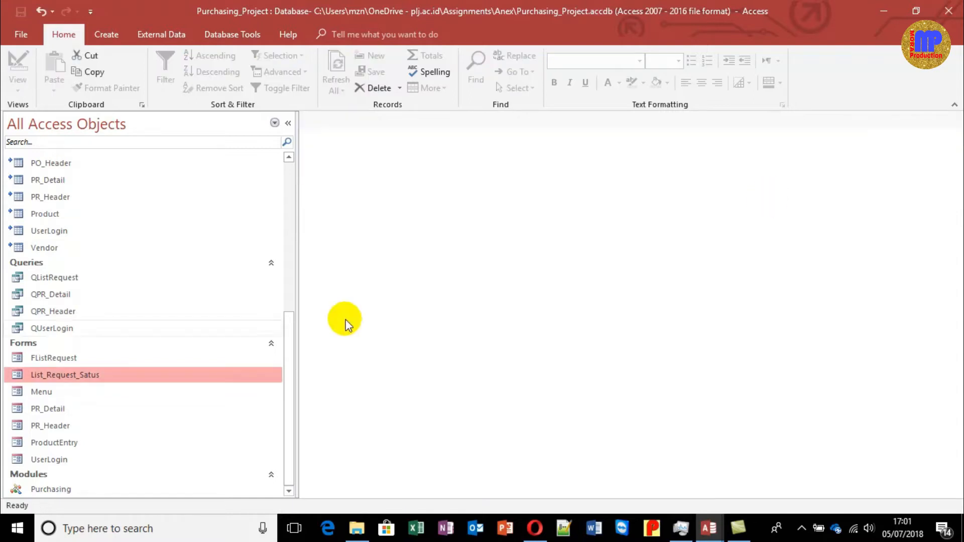
Step: Add the criterion True to the Status field of the QListRequest query, run it, and close it with its changes saved
left_click(87, 277)
right_click(77, 280)
left_click(108, 299)
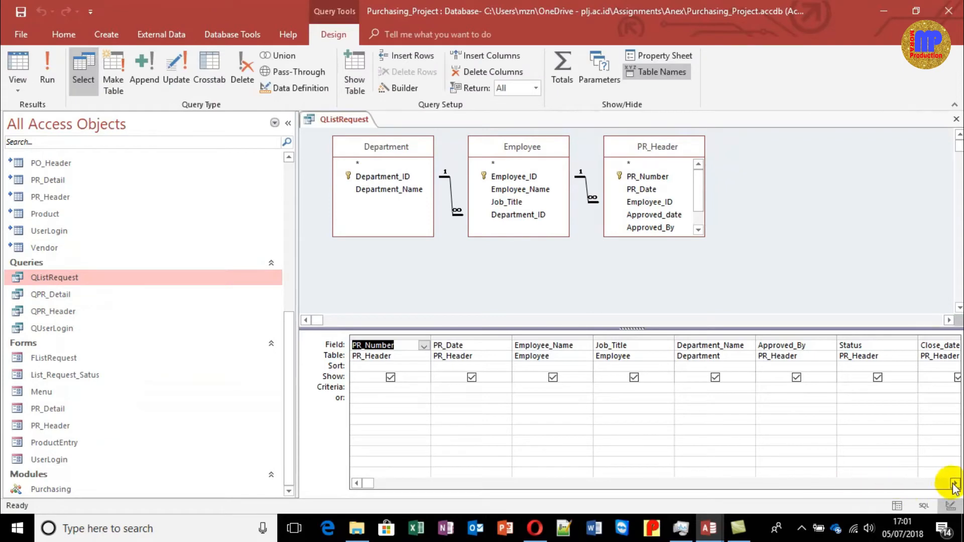
left_click(877, 387)
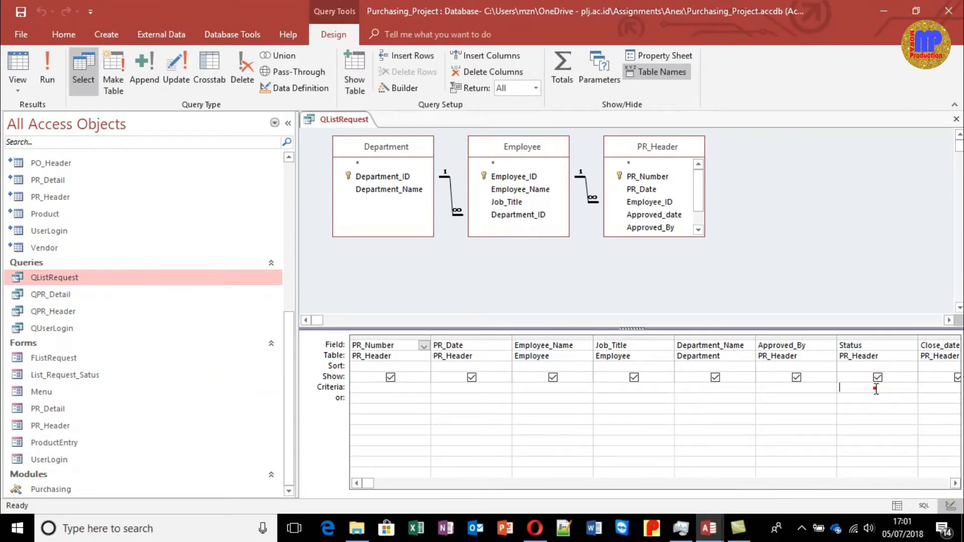
type("True")
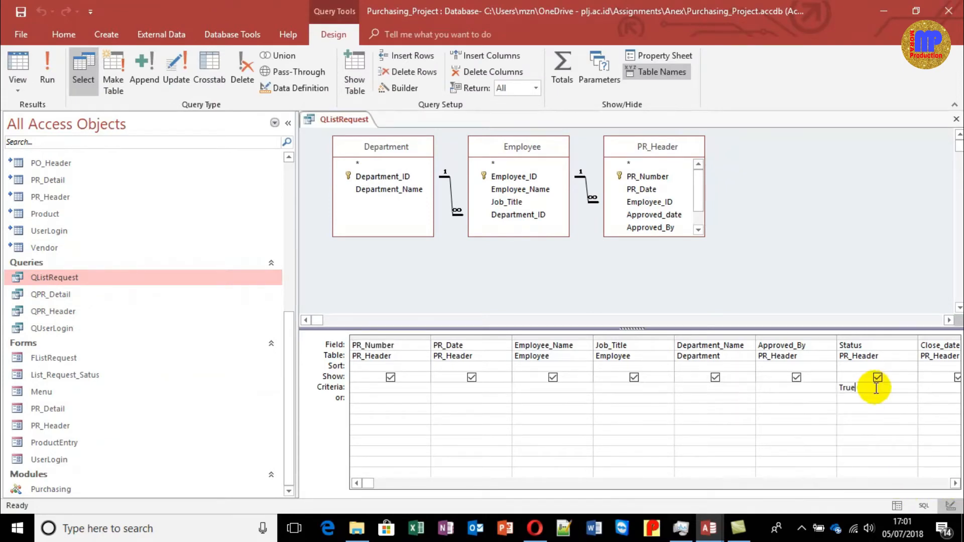
key("Tab")
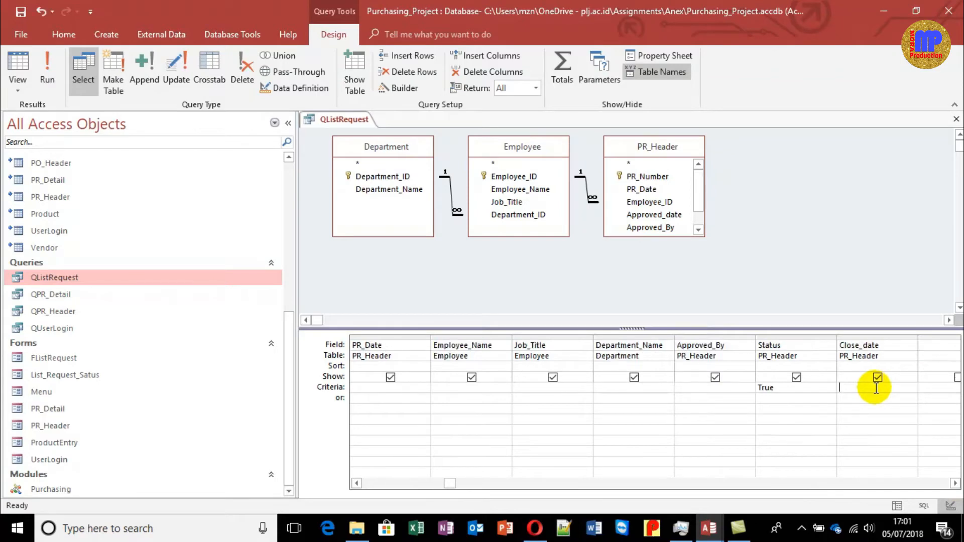
left_click(28, 63)
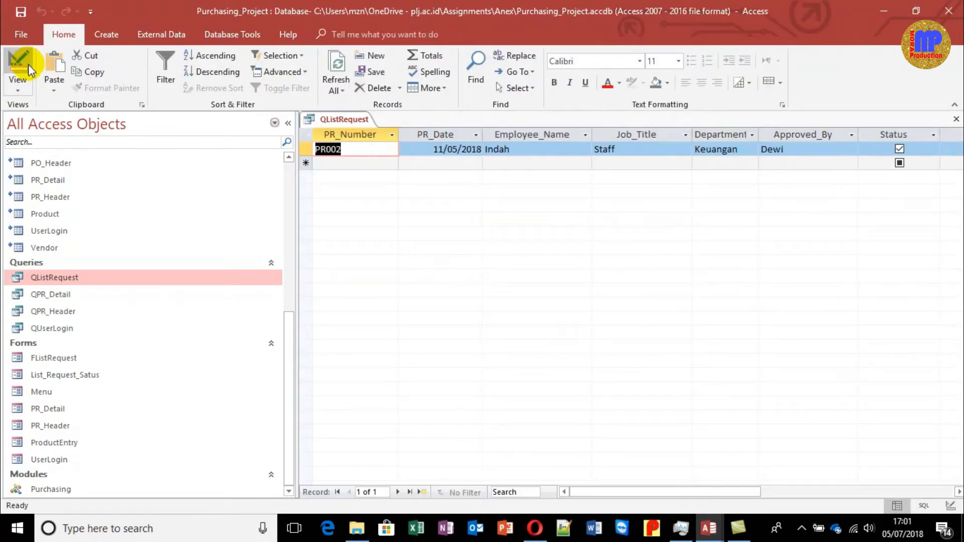
key("ctrl+w")
left_click(433, 303)
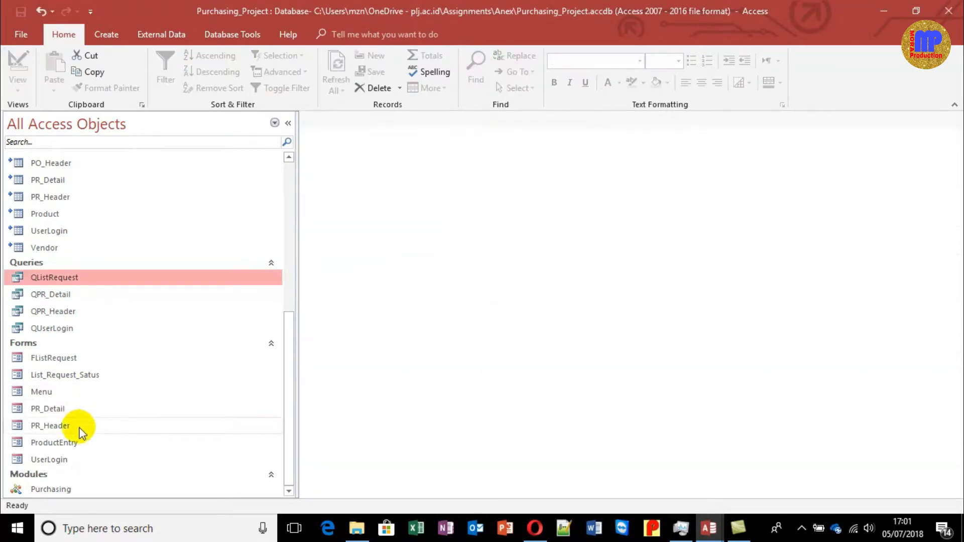
Step: Compare the records in the List_Request_Satus form with those in the QListRequest query, closing each one
left_click(82, 375)
double_click(81, 376)
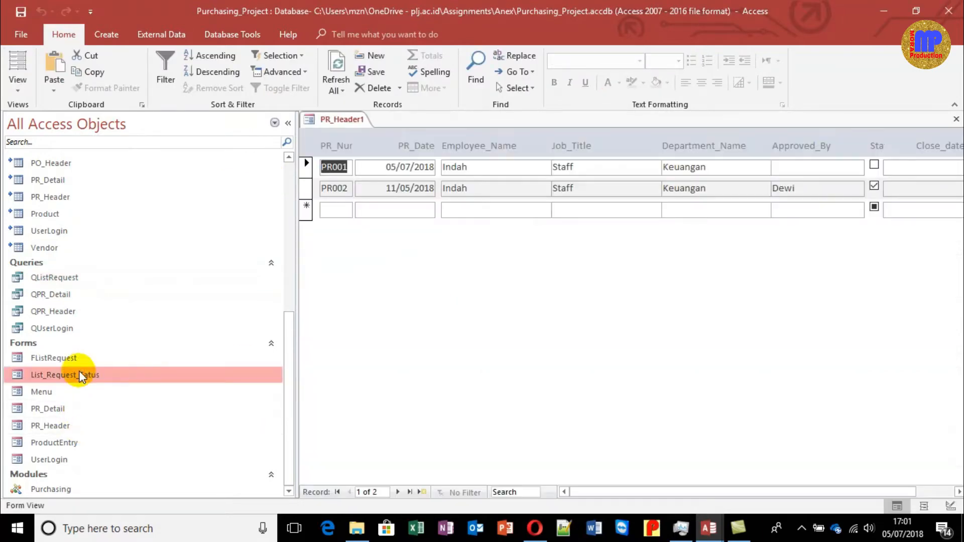
key("ctrl+w")
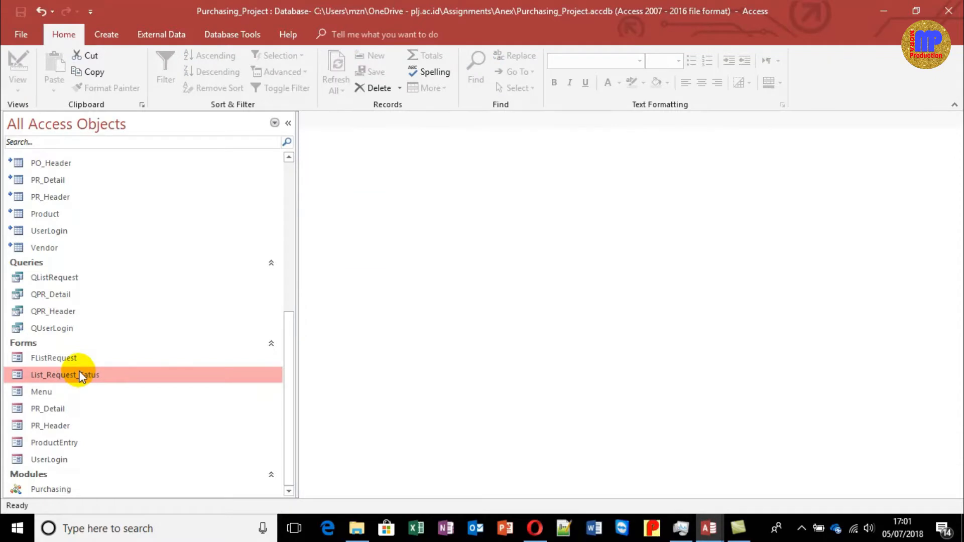
double_click(82, 376)
key("ctrl+w")
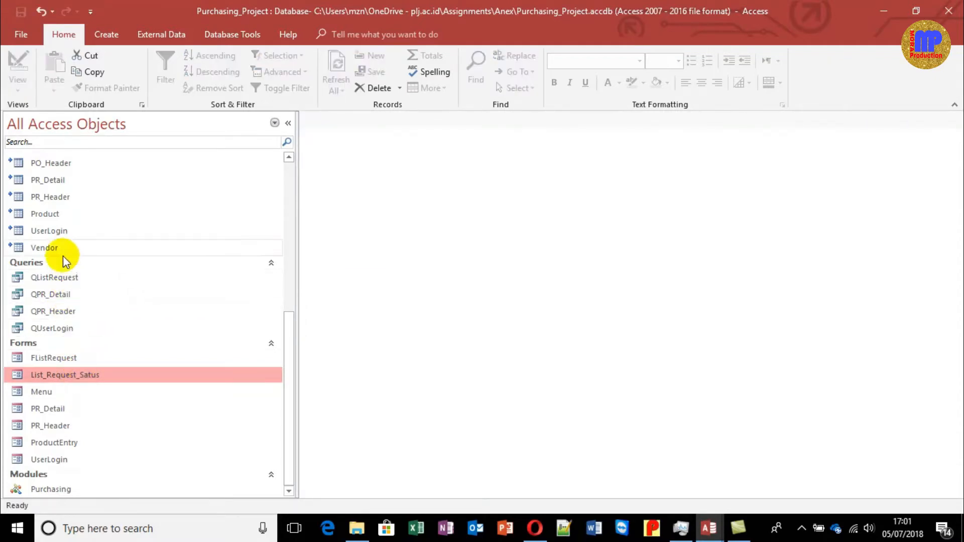
left_click(61, 279)
double_click(61, 280)
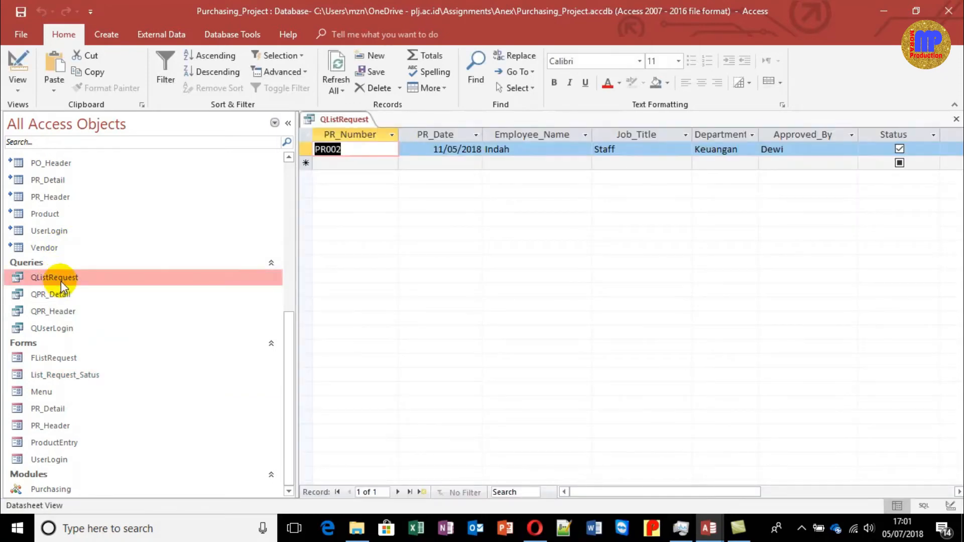
key("ctrl+w")
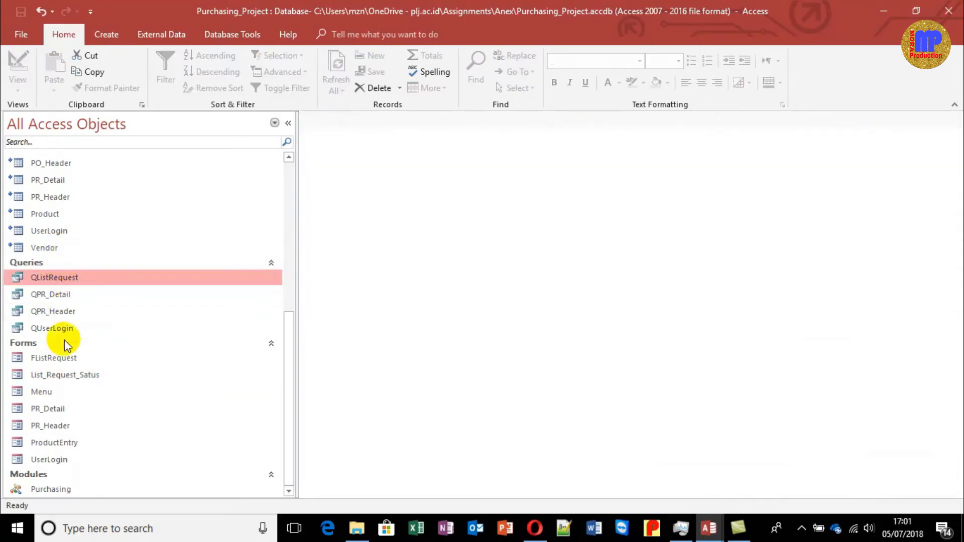
Step: Open the List_Request_Satus form in Design View and inspect its Record Source in the Query Builder
right_click(78, 374)
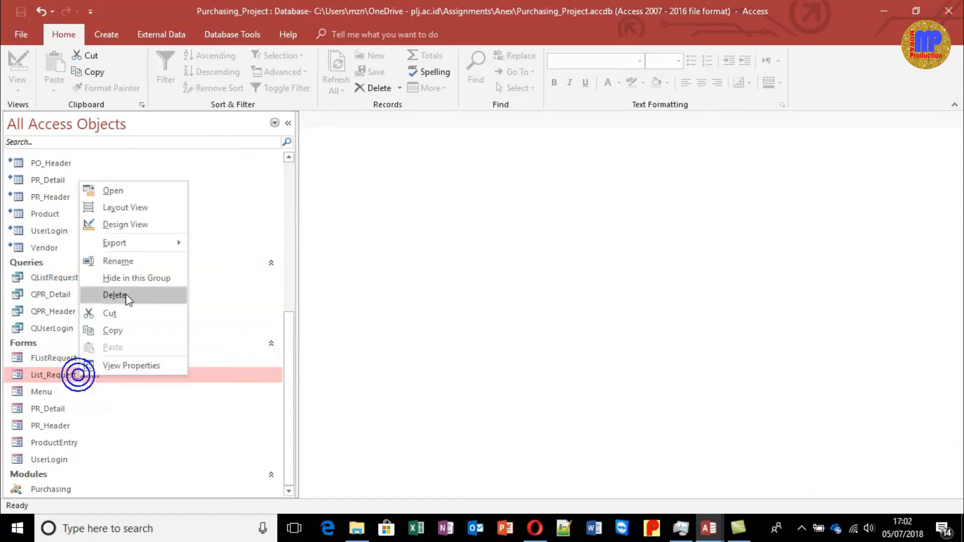
left_click(130, 230)
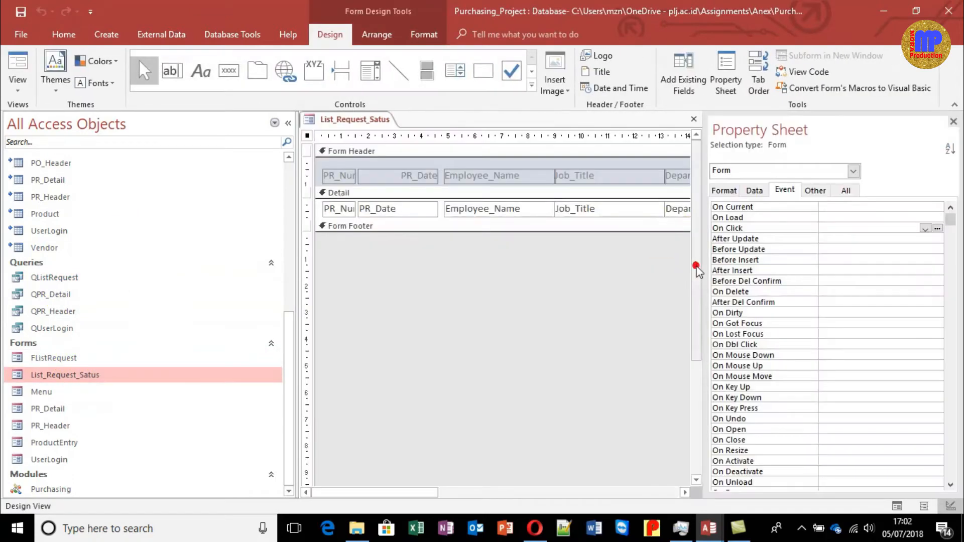
left_click(755, 190)
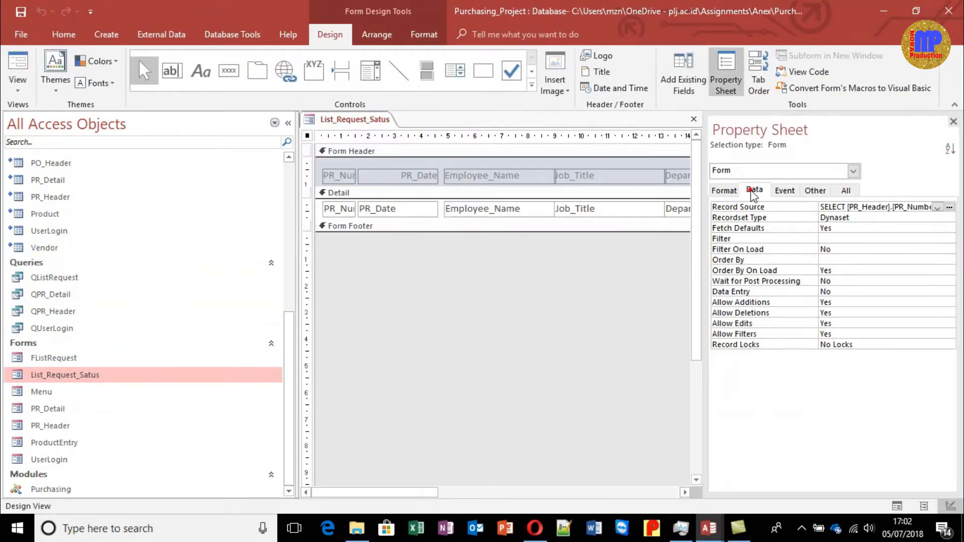
left_click(798, 207)
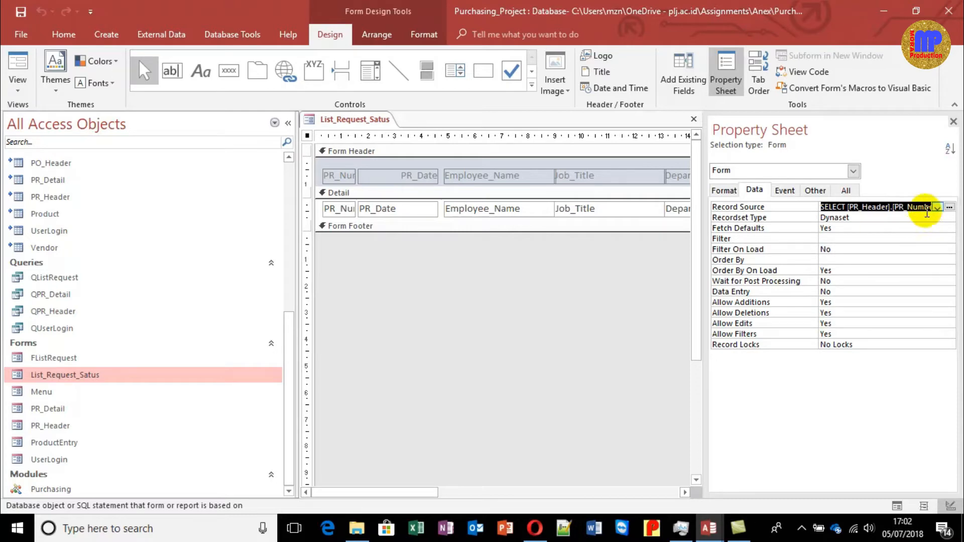
left_click(949, 208)
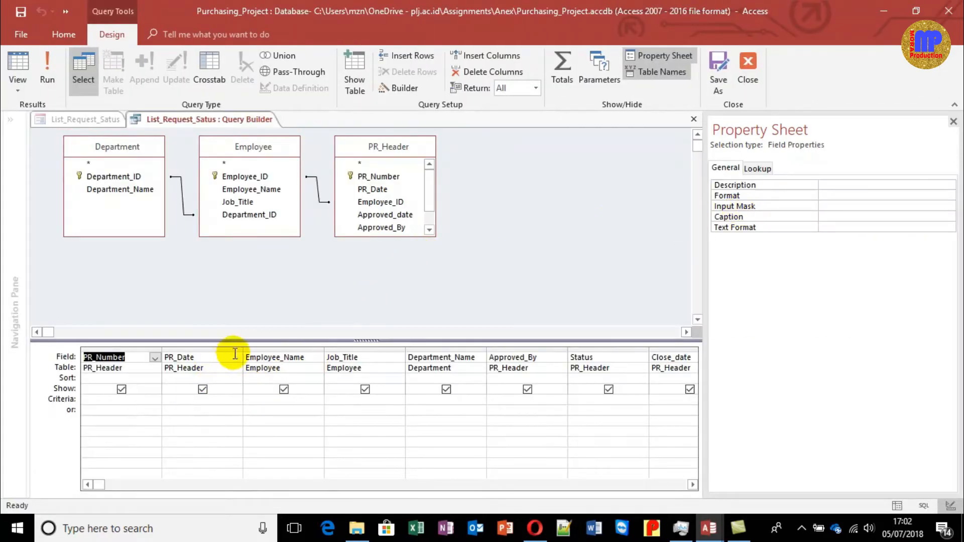
key("ctrl+w")
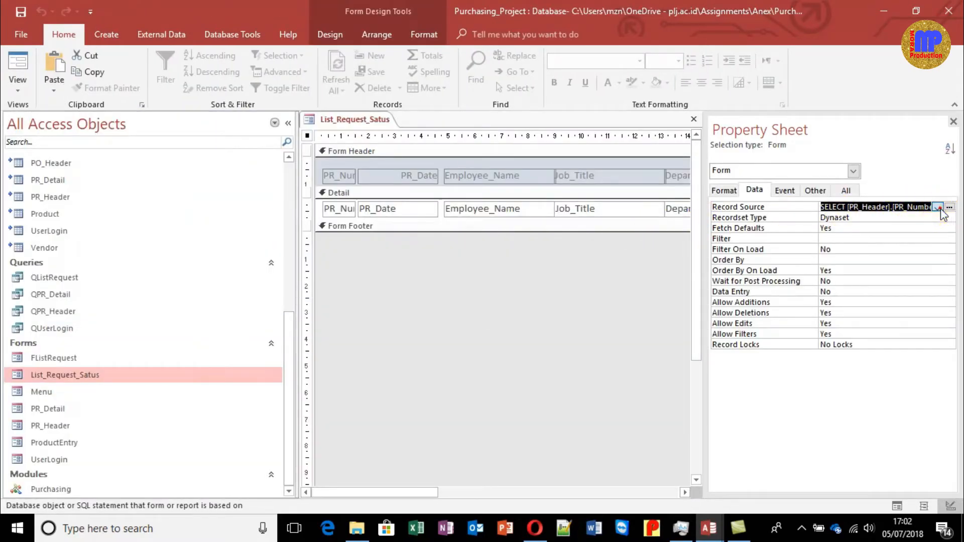
Step: Set the form's Record Source to QListRequest, then hide its properties and close the form with changes saved
left_click(938, 207)
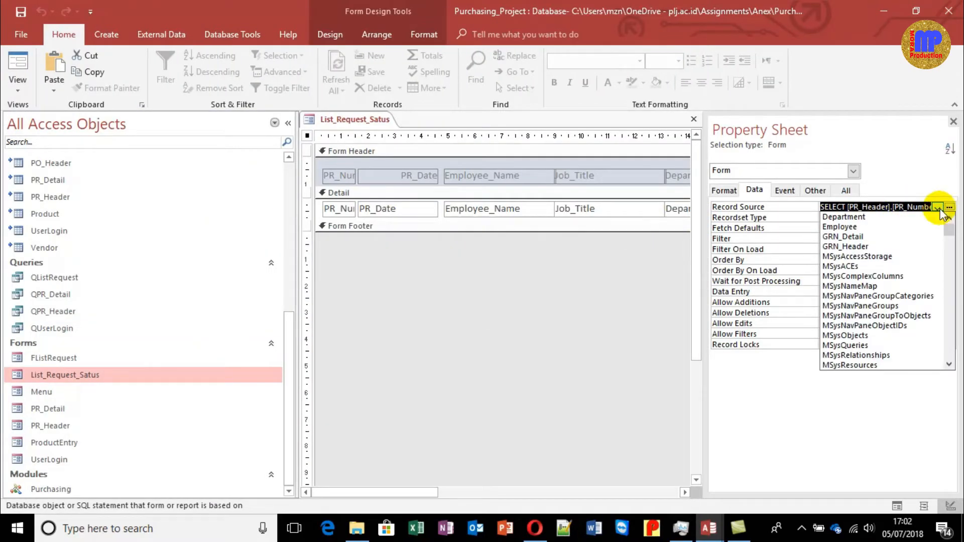
type("qListRequest")
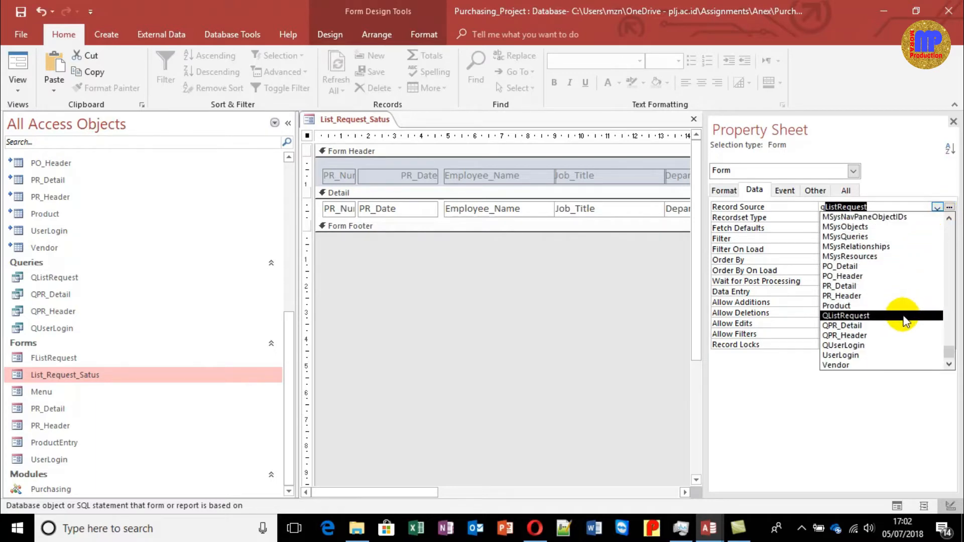
left_click(904, 320)
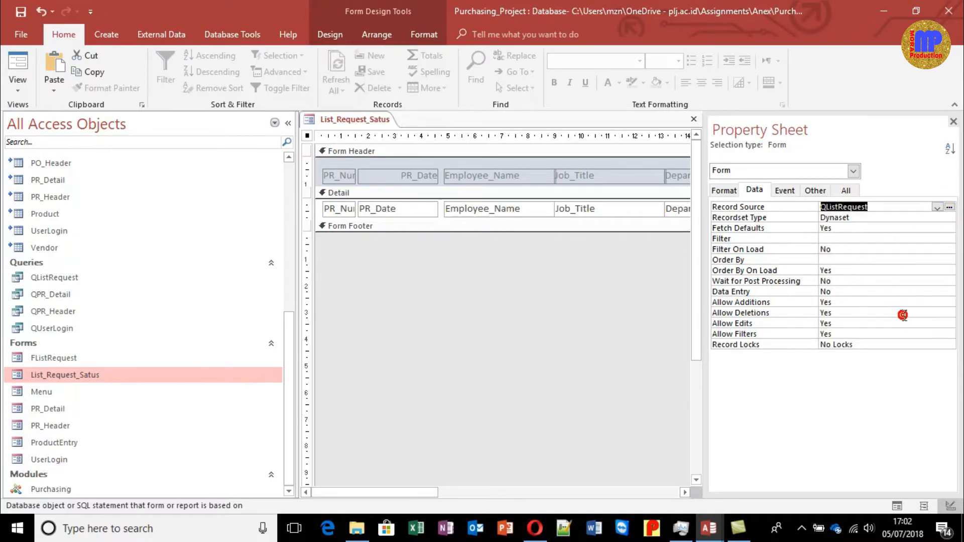
left_click(953, 122)
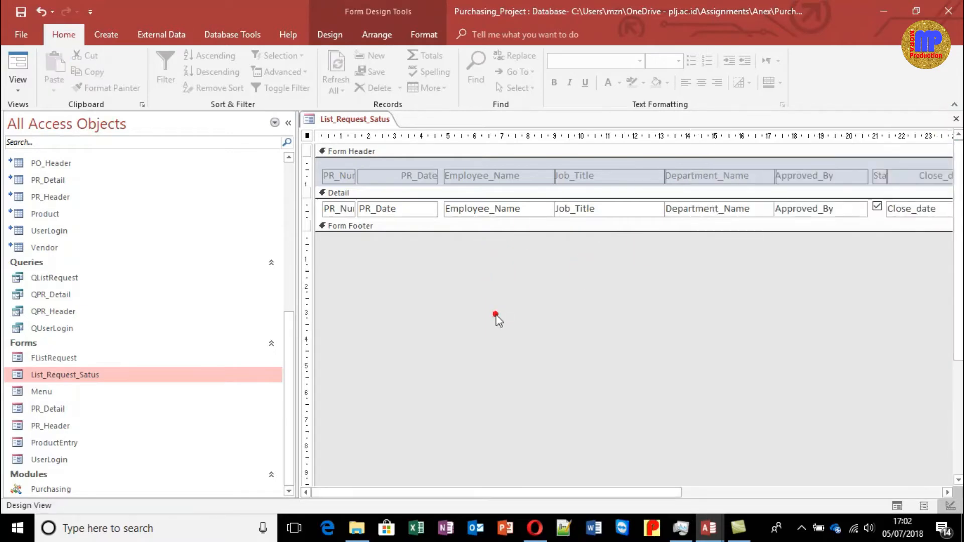
key("ctrl+w")
left_click(432, 303)
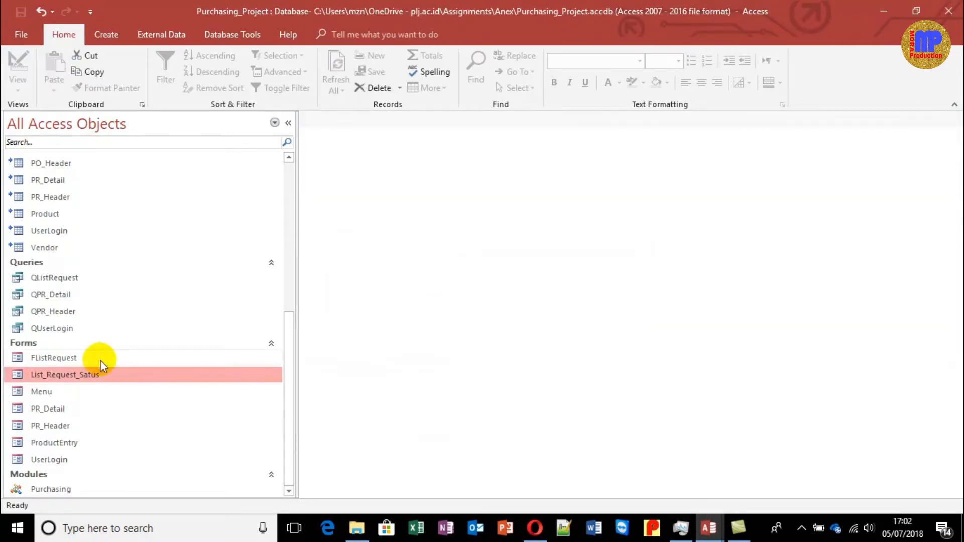
Step: Check the records in the List_Request_Satus form and the accounts in the UserLogin table, closing both
double_click(57, 372)
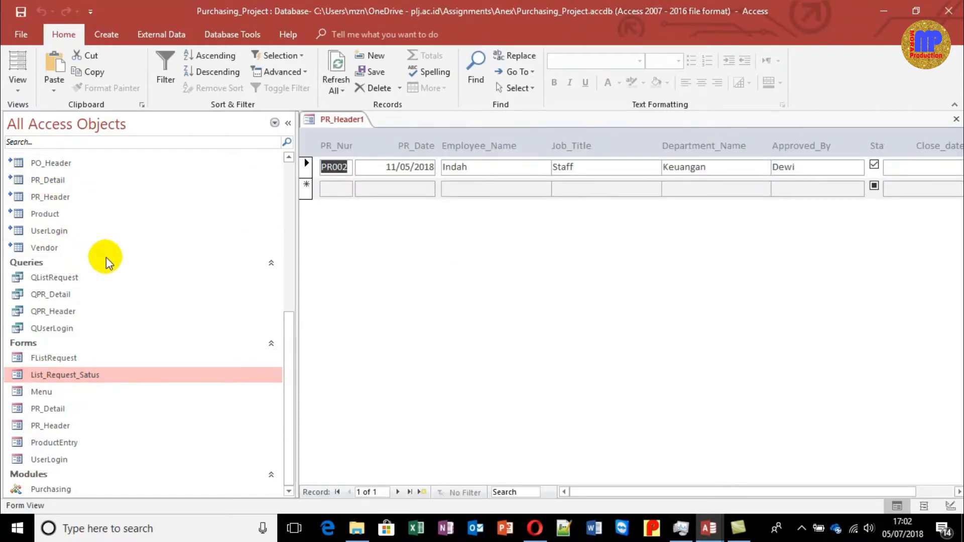
key("ctrl+w")
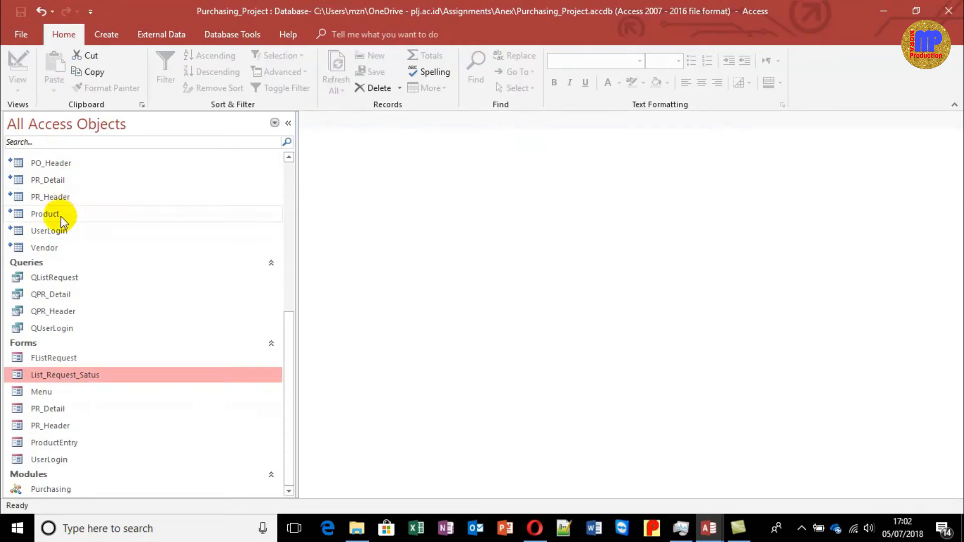
double_click(59, 231)
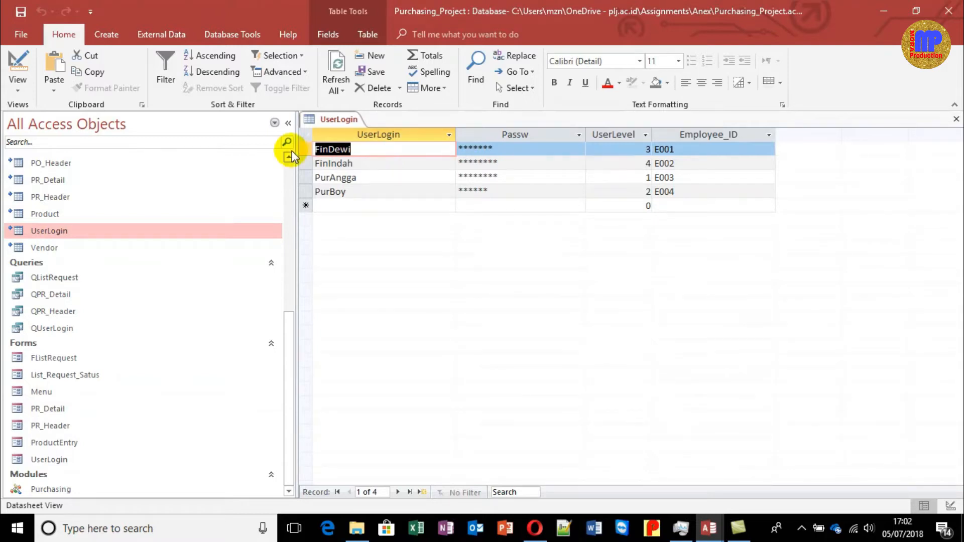
key("ctrl+w")
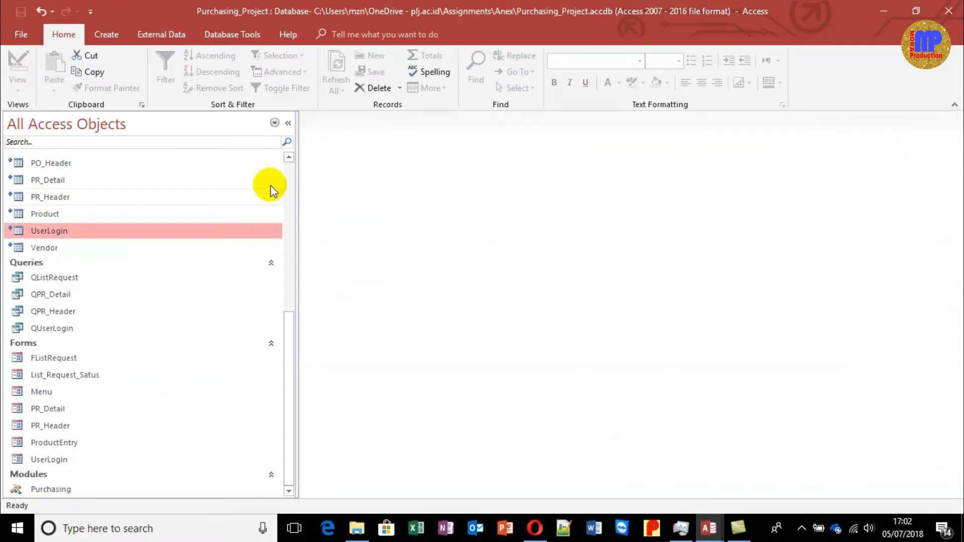
Step: Log in through the UserLogin form with the user login and password, and open the Permintaan form from the Menu form
double_click(57, 459)
type("FinDewi")
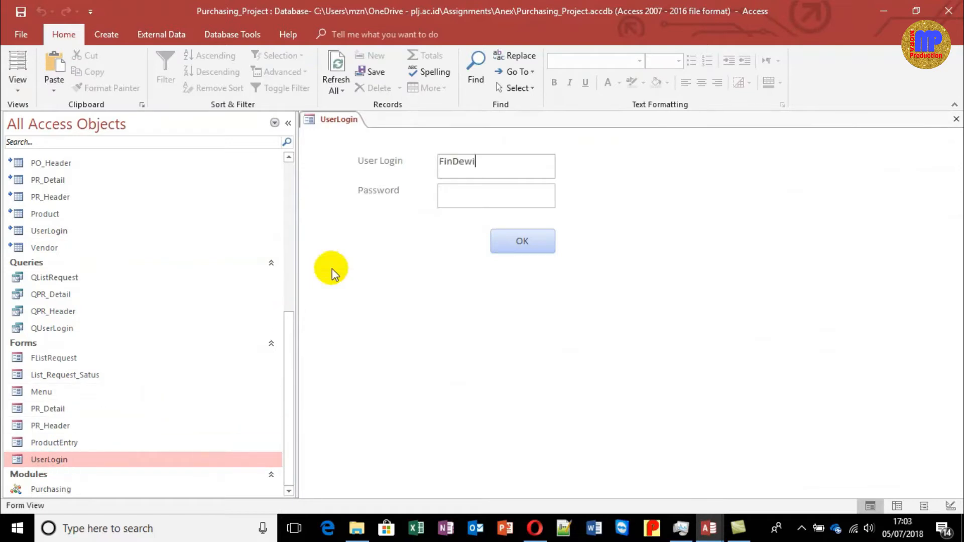
left_click(441, 194)
type("*******")
left_click(520, 242)
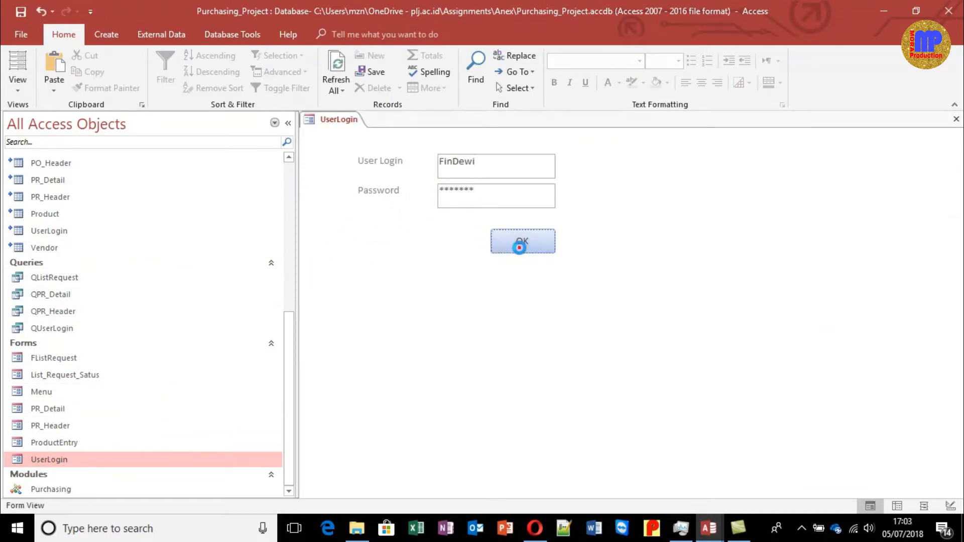
left_click(436, 191)
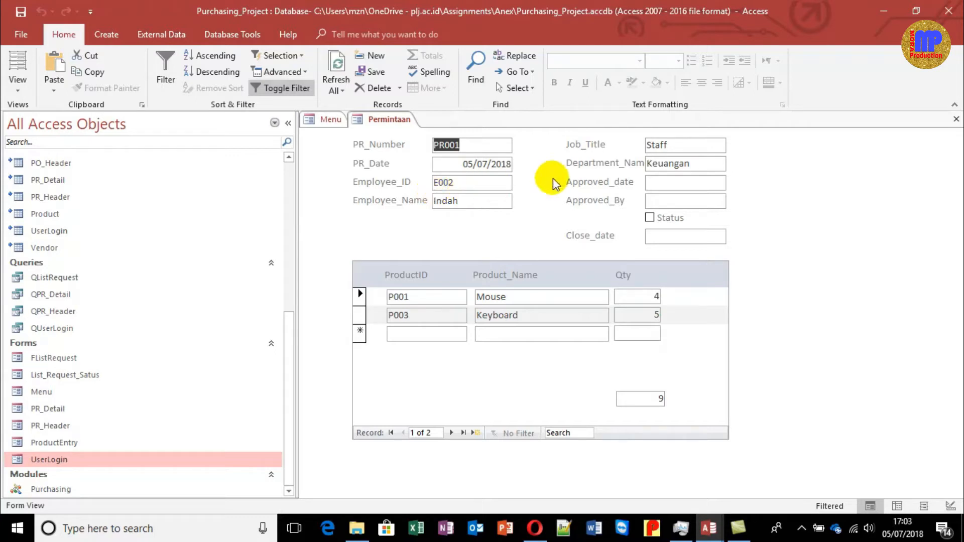
Step: Examine the Approved_date and Approved_By fields of request PR001 and switch the Permintaan form to Design View
left_click(695, 183)
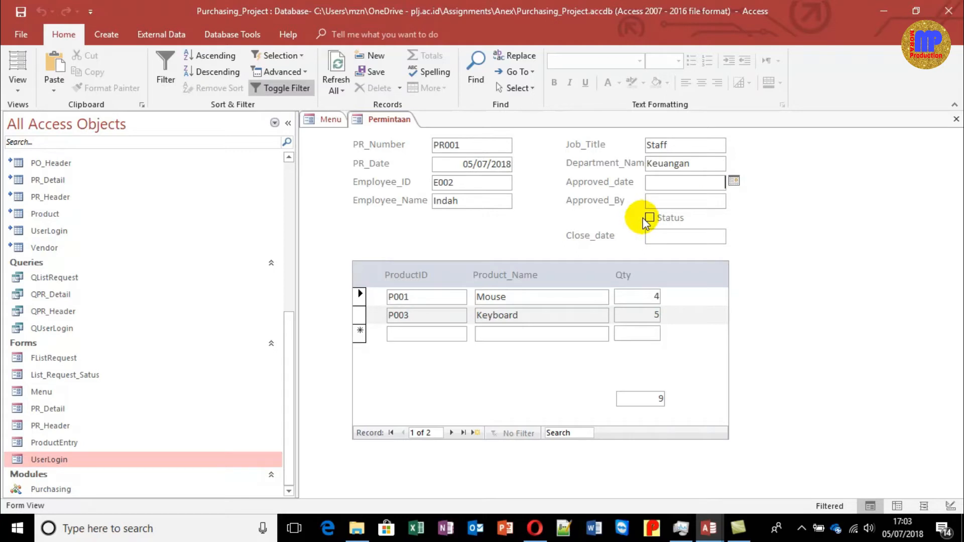
left_click(670, 203)
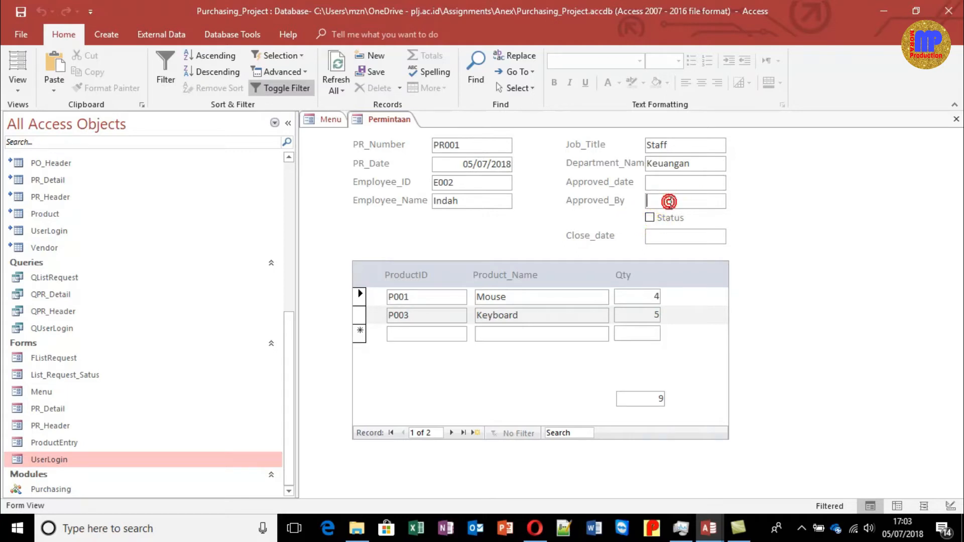
left_click(679, 182)
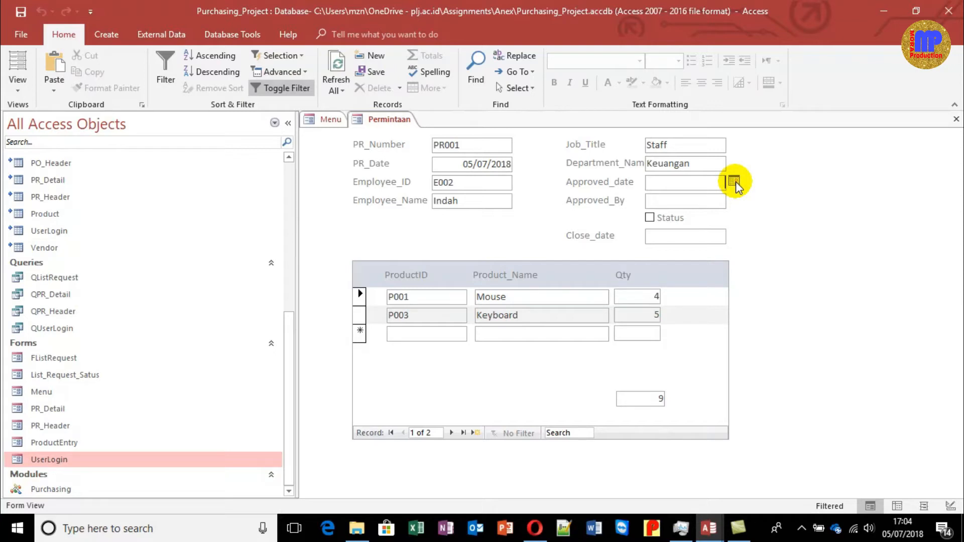
left_click(736, 185)
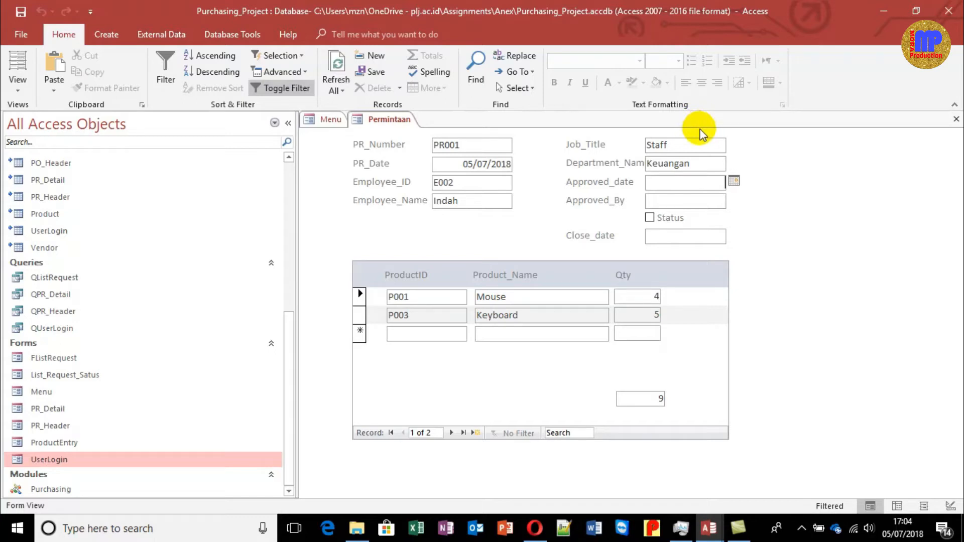
left_click(21, 90)
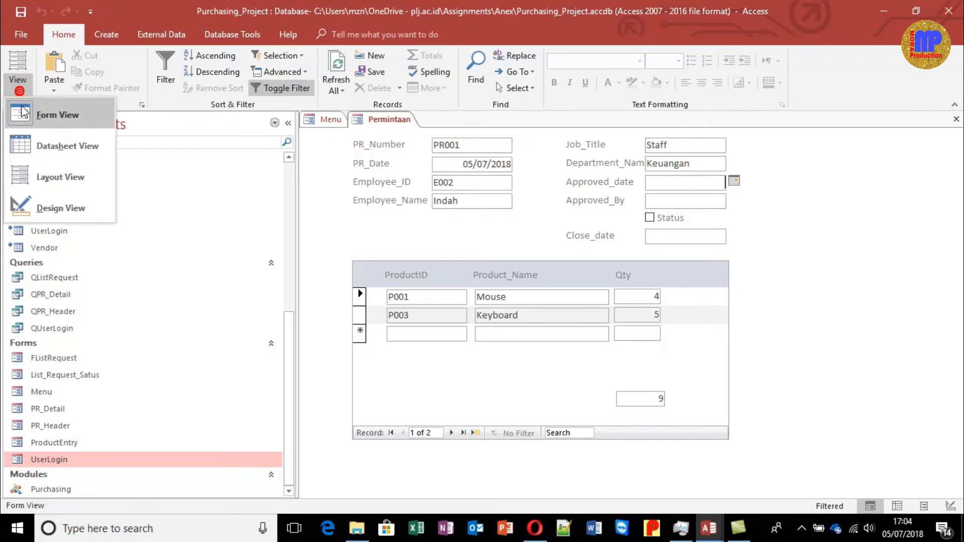
left_click(44, 208)
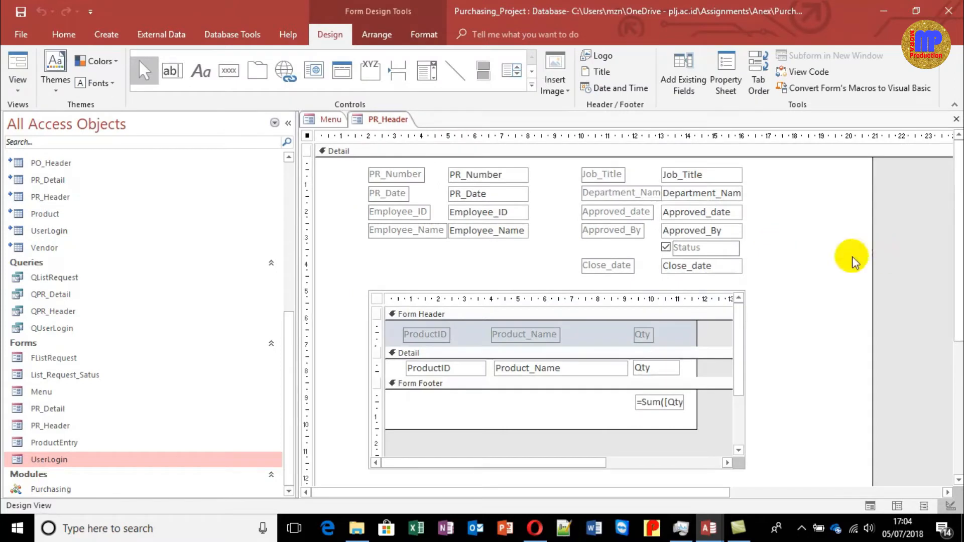
Step: Delete the Status check box and its label from the detail section of the form
left_click(687, 249)
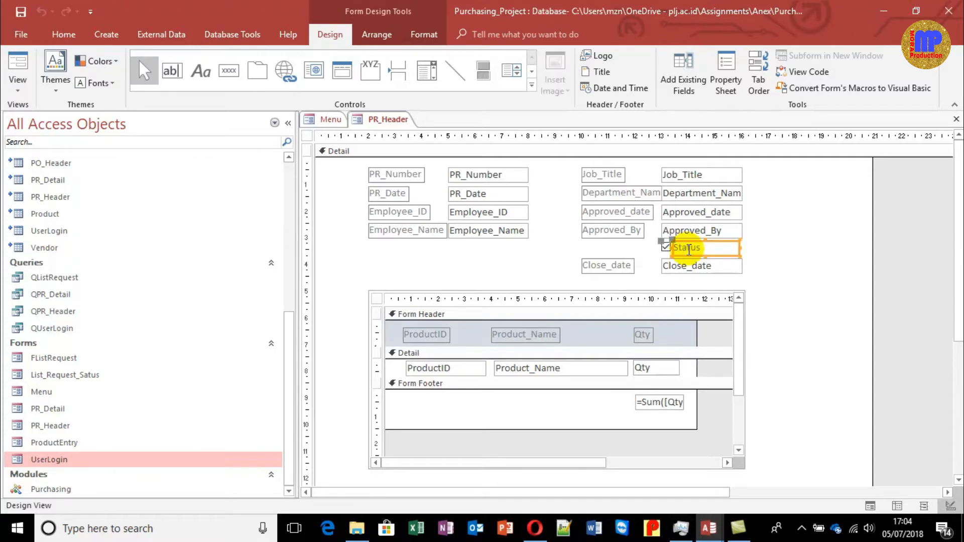
key("Delete")
left_click(665, 246)
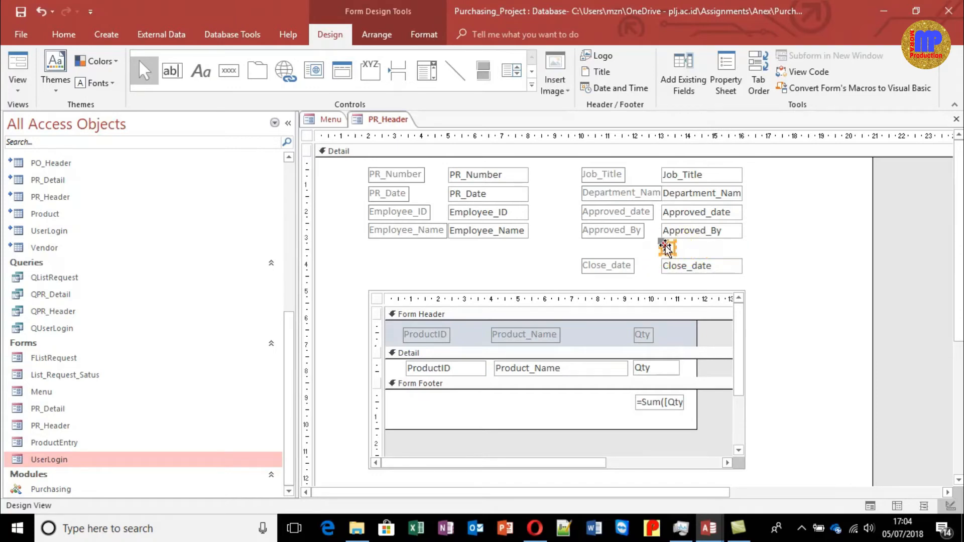
key("Delete")
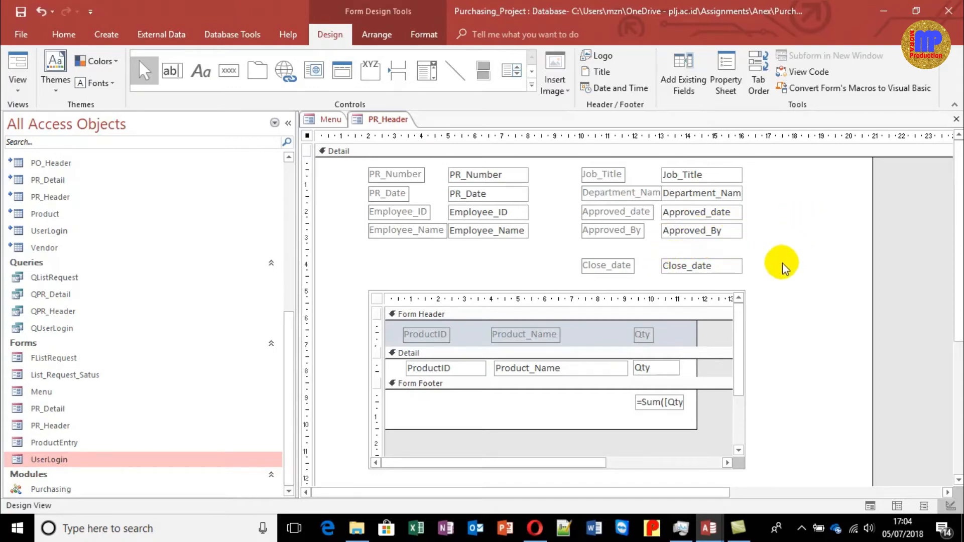
Step: Move the Close_date label and field slightly down, closer to the subform
left_click_drag(779, 273, 544, 257)
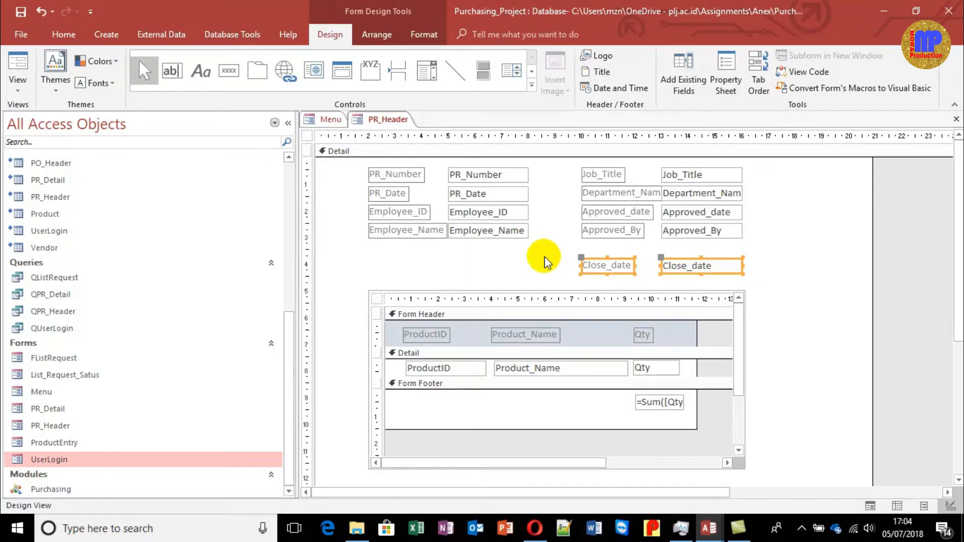
key("Down")
key("Down")
key("Down")
key("Down")
key("Down")
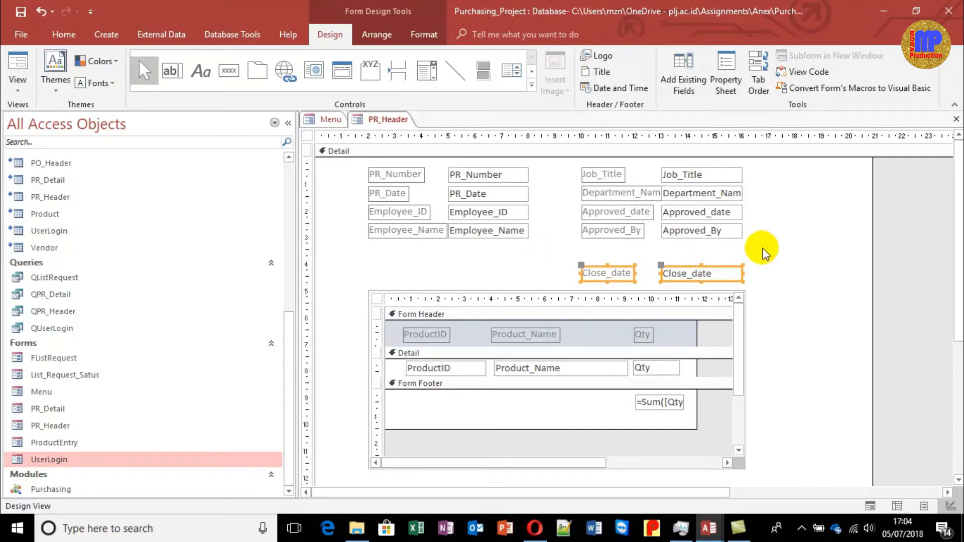
left_click(792, 241)
left_click(723, 236)
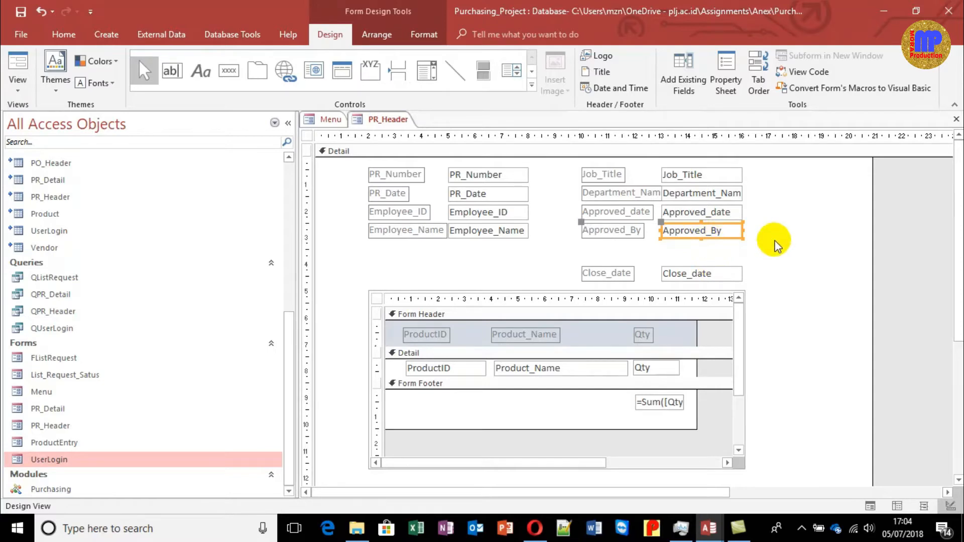
key("shift+Down")
key("shift+Down")
key("shift+Down")
key("shift+Down")
key("shift+Down")
key("shift+Down")
key("shift+Down")
key("shift+Down")
key("shift+Down")
key("shift+Down")
key("shift+Down")
key("shift+Down")
key("shift+Down")
key("shift+Down")
key("ctrl+z")
Step: Move the Approved_By label and field down together until they sit directly above Close_date
left_click(624, 234, "shift")
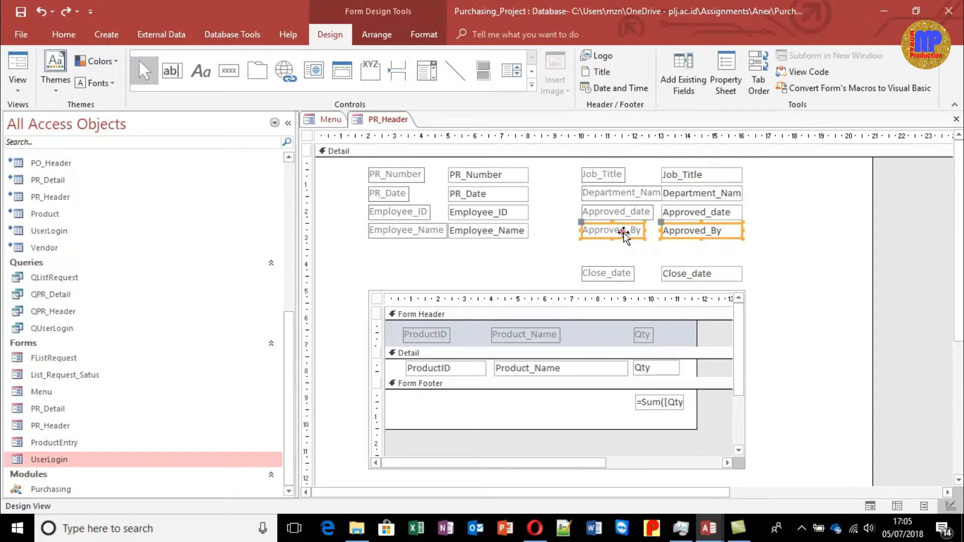
key("Down")
key("Down")
key("Down")
key("Down")
key("Down")
key("Down")
key("Down")
key("Down")
key("Down")
key("Down")
key("Down")
key("Down")
key("Down")
key("Down")
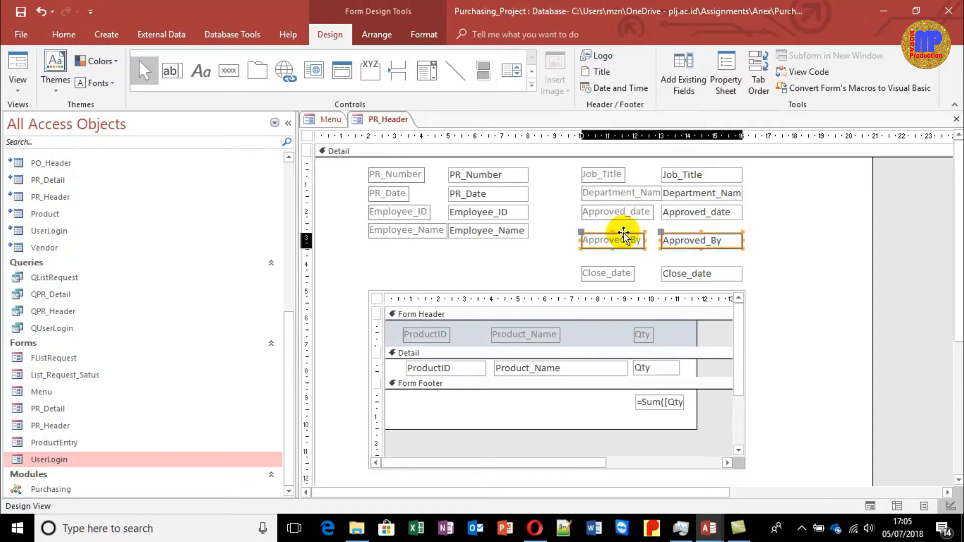
key("Down")
key("Down")
key("Down")
key("Down")
key("Down")
key("Down")
key("Down")
key("Down")
key("Down")
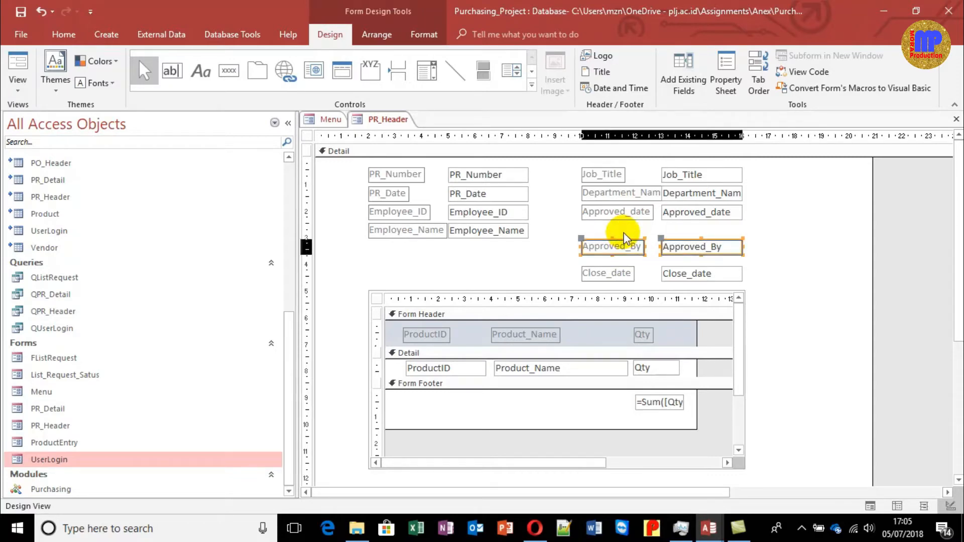
key("Down")
key("Down")
key("Down")
key("Down")
key("Down")
key("Down")
key("Down")
key("Down")
key("Down")
key("Down")
key("Down")
key("Down")
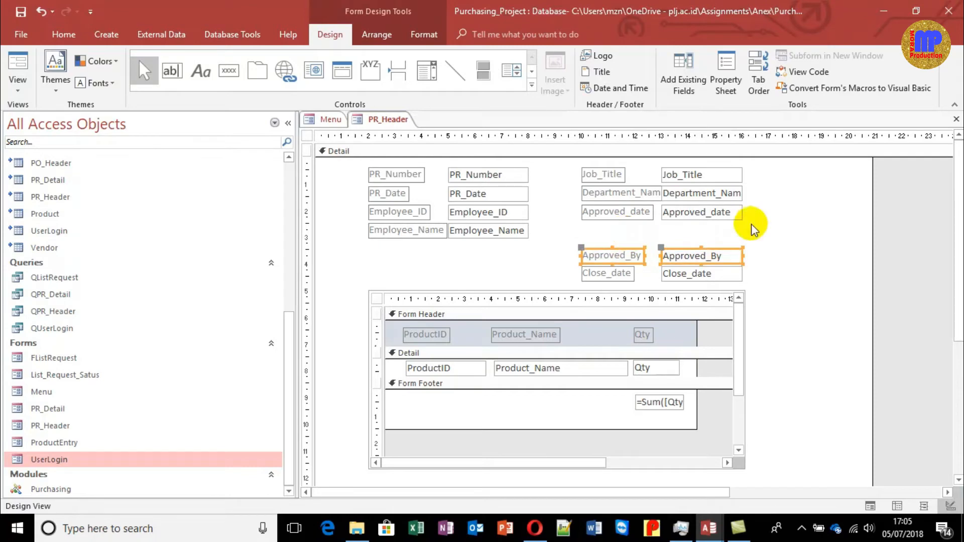
left_click(816, 198)
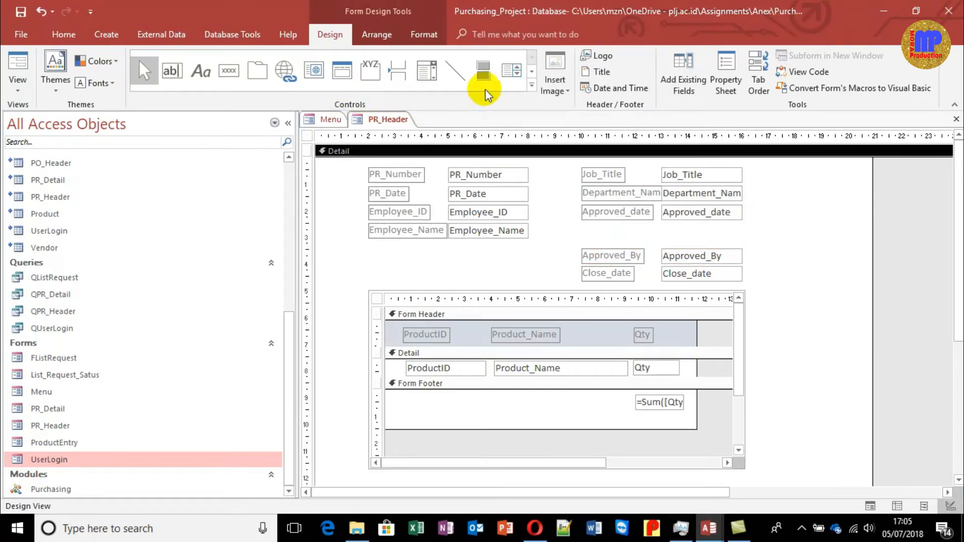
Step: Draw an option group frame beside the Department_Name and Approved_date fields and caption it Status
left_click(532, 86)
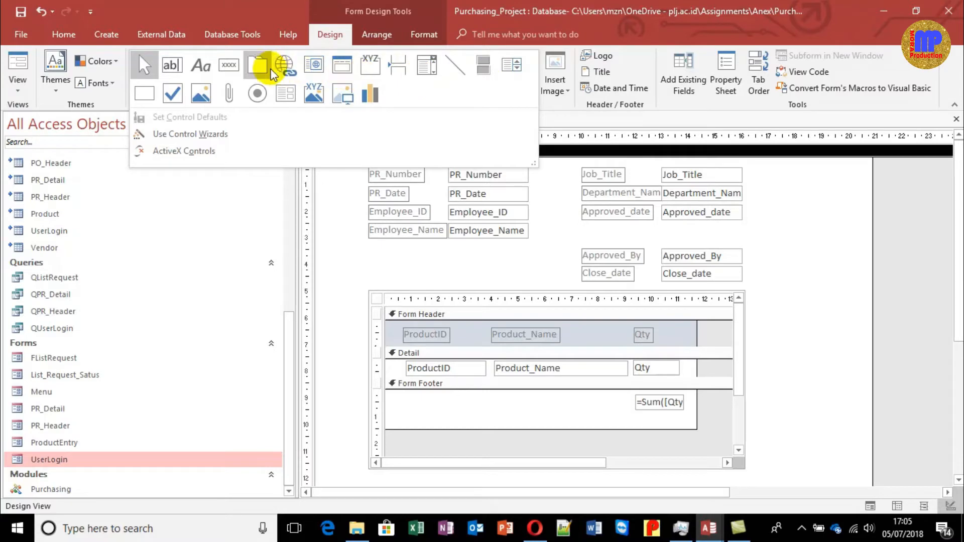
left_click(369, 66)
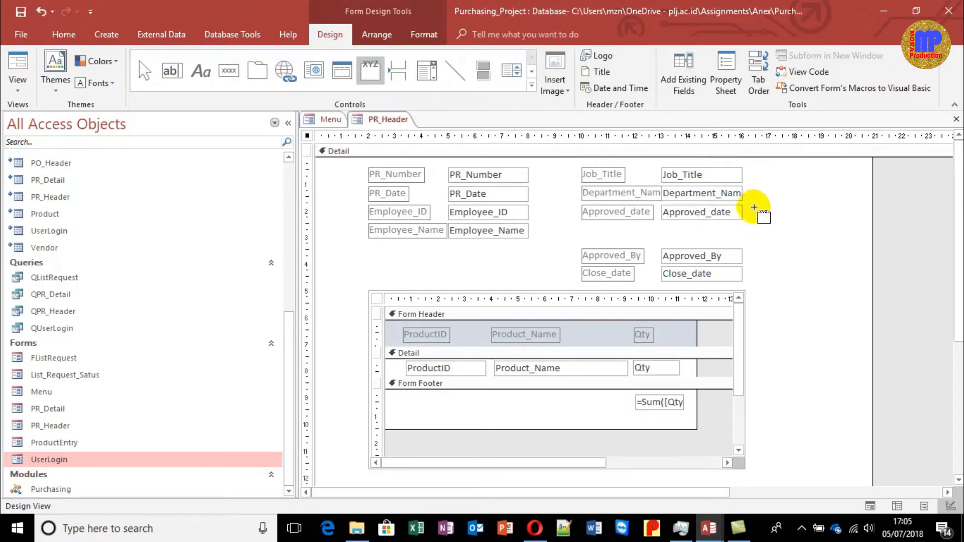
left_click_drag(763, 199, 852, 263)
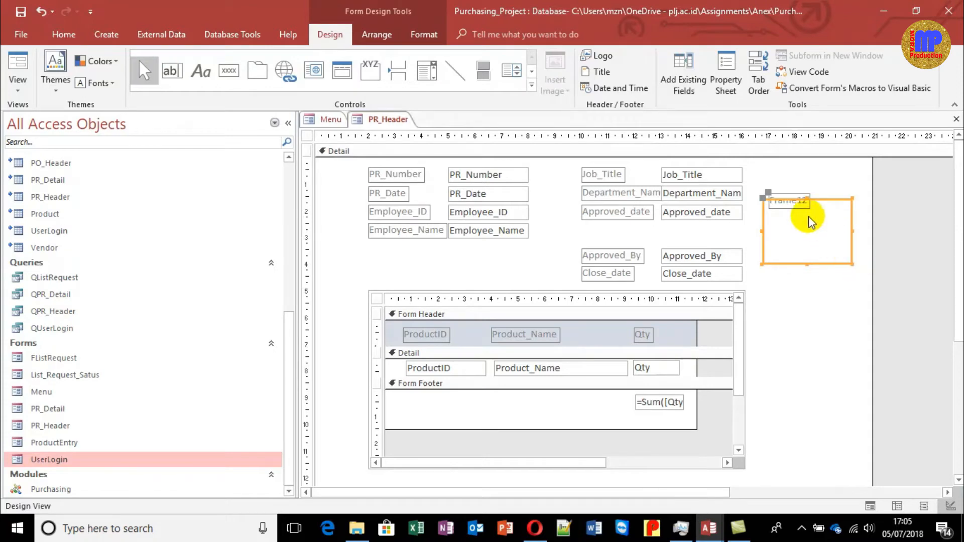
left_click(784, 201)
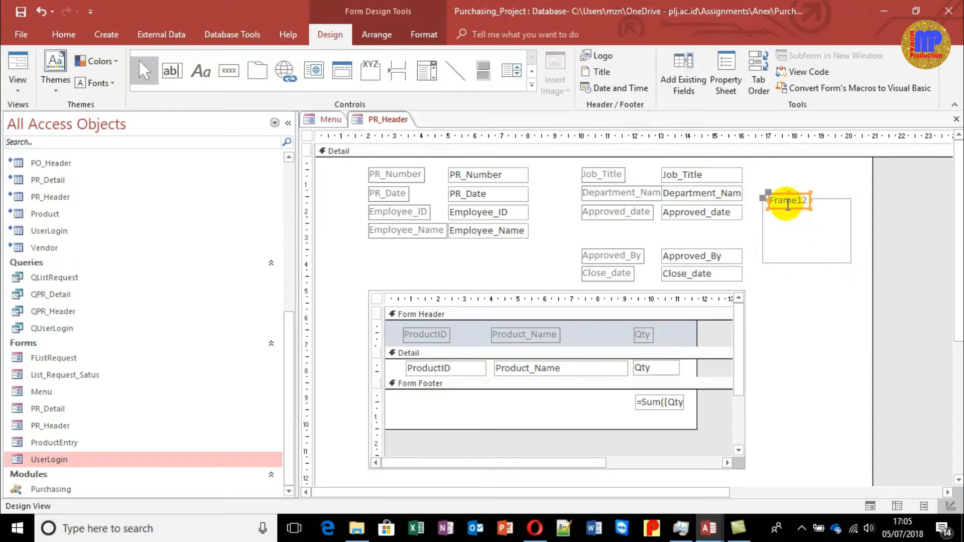
left_click(785, 201)
left_click(786, 202)
double_click(786, 202)
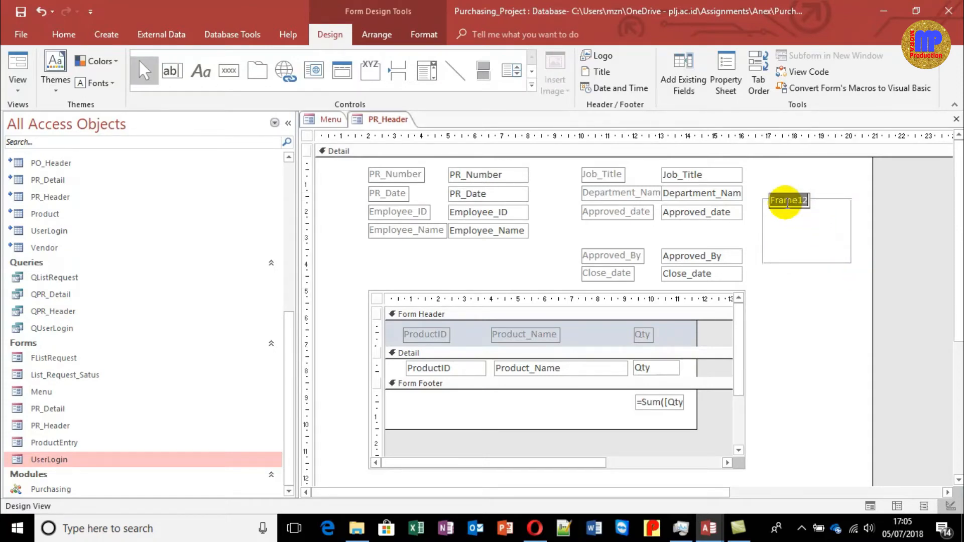
type("Staus")
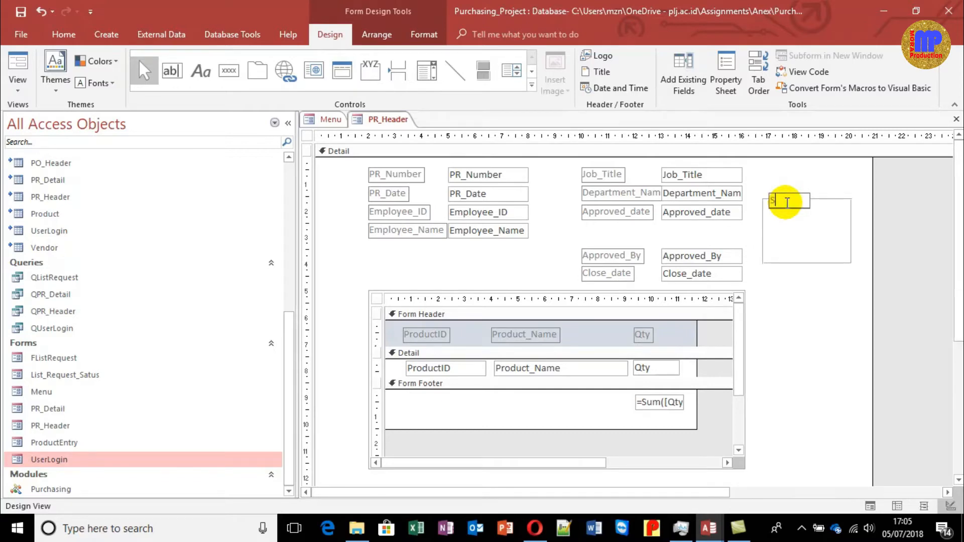
key("BackSpace")
key("BackSpace")
type("tus")
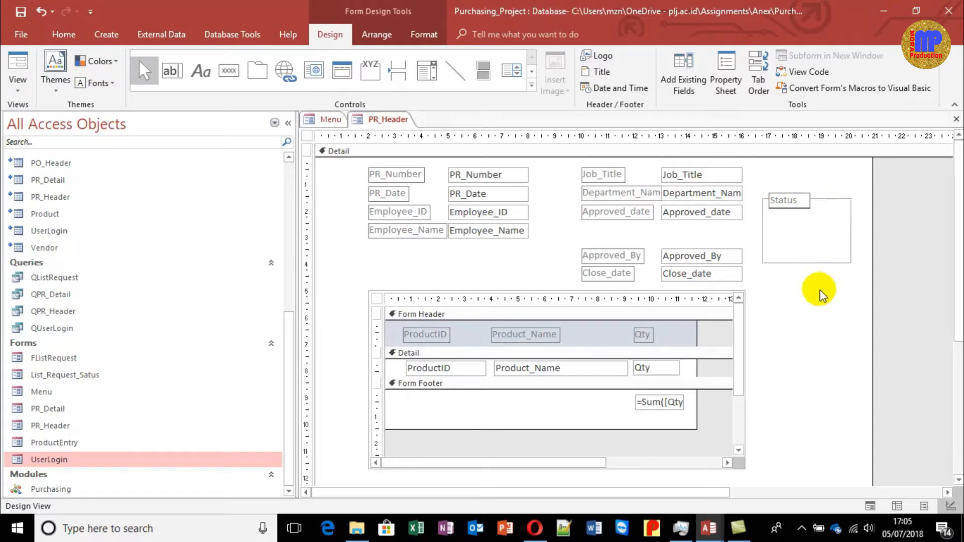
left_click(799, 283)
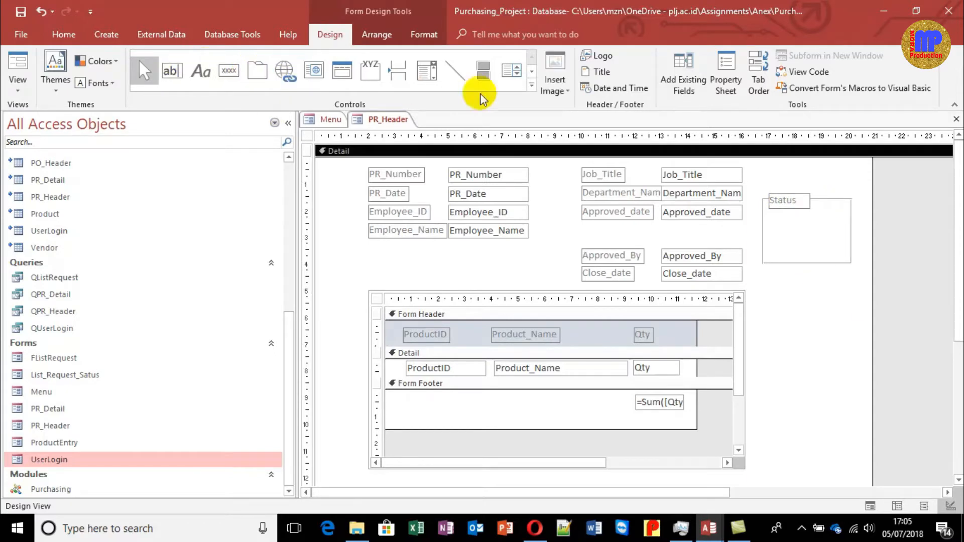
Step: Place an option button inside the Status frame and show its name properties
left_click(532, 85)
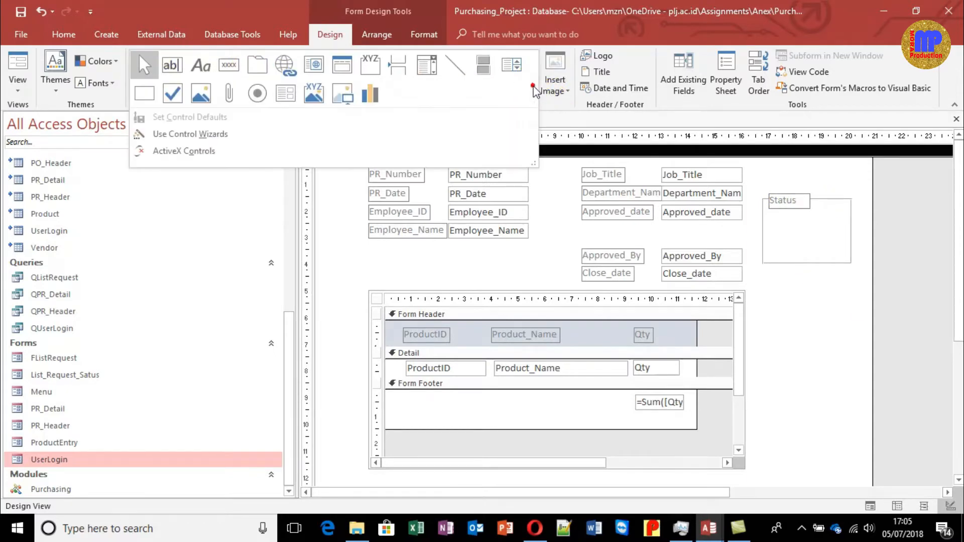
left_click(254, 93)
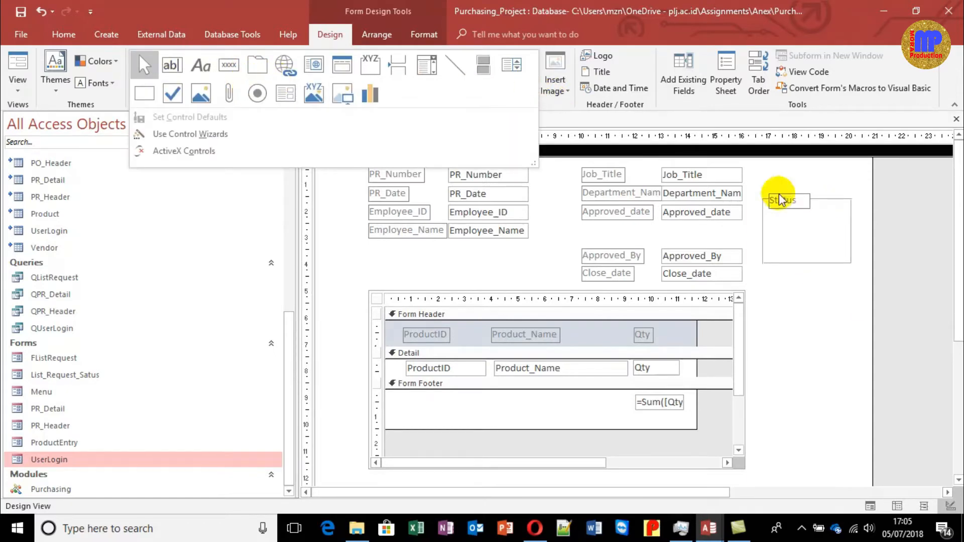
left_click(263, 95)
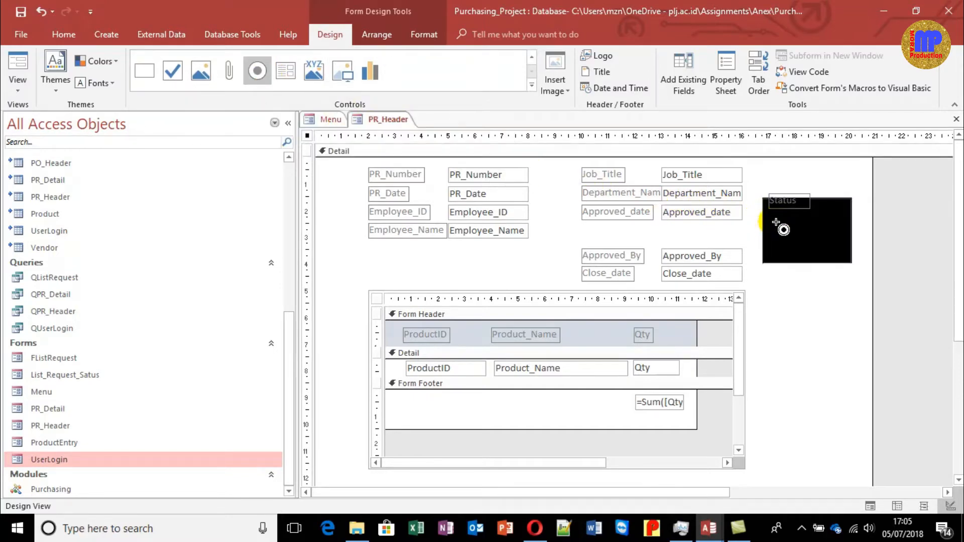
left_click_drag(777, 222, 839, 233)
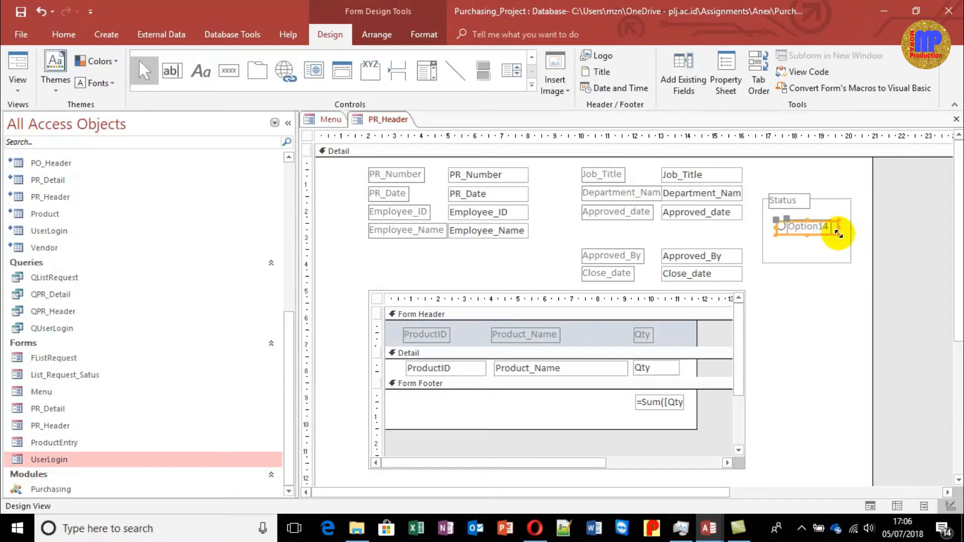
left_click(799, 230)
right_click(795, 229)
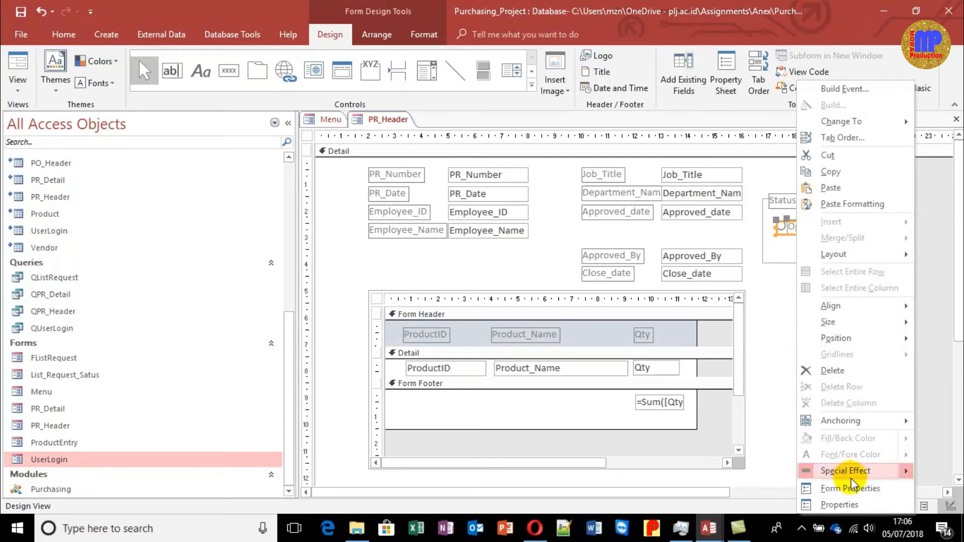
left_click(850, 507)
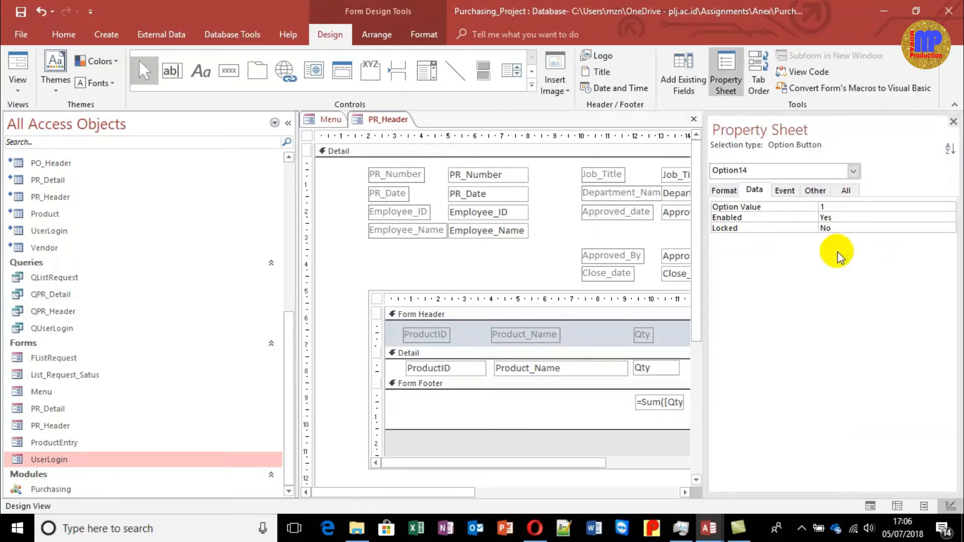
left_click(725, 190)
left_click(815, 191)
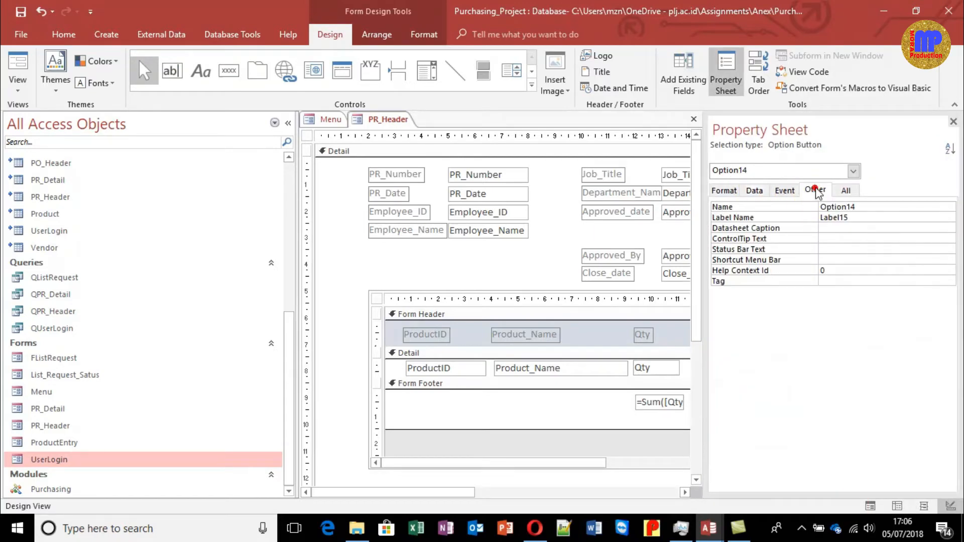
Step: Try to set the option button's Label Name to Approve
double_click(861, 216)
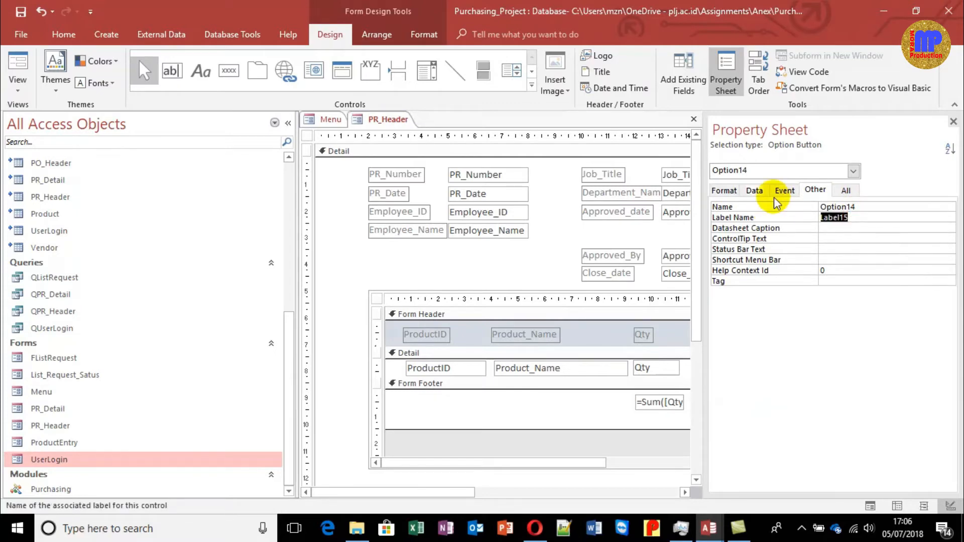
type("Approve")
key("Return")
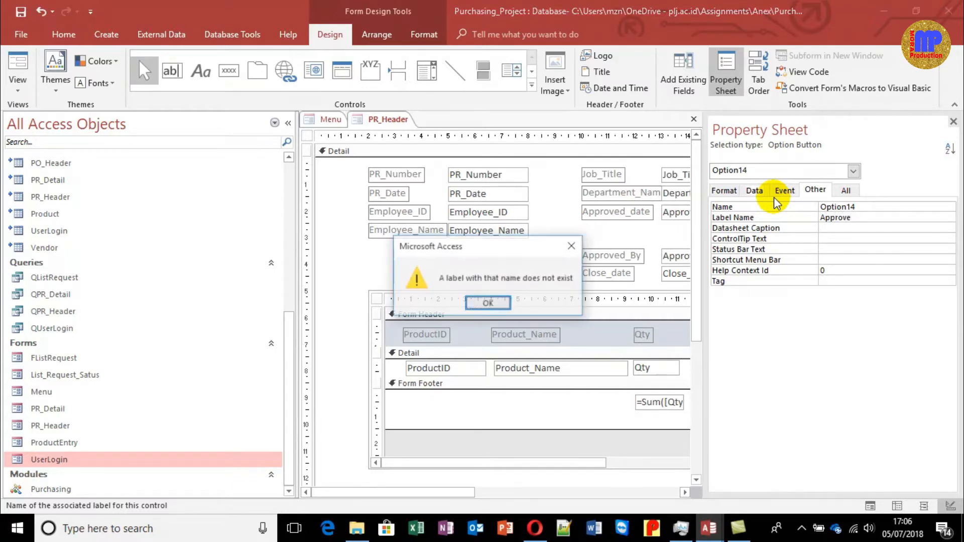
left_click(495, 307)
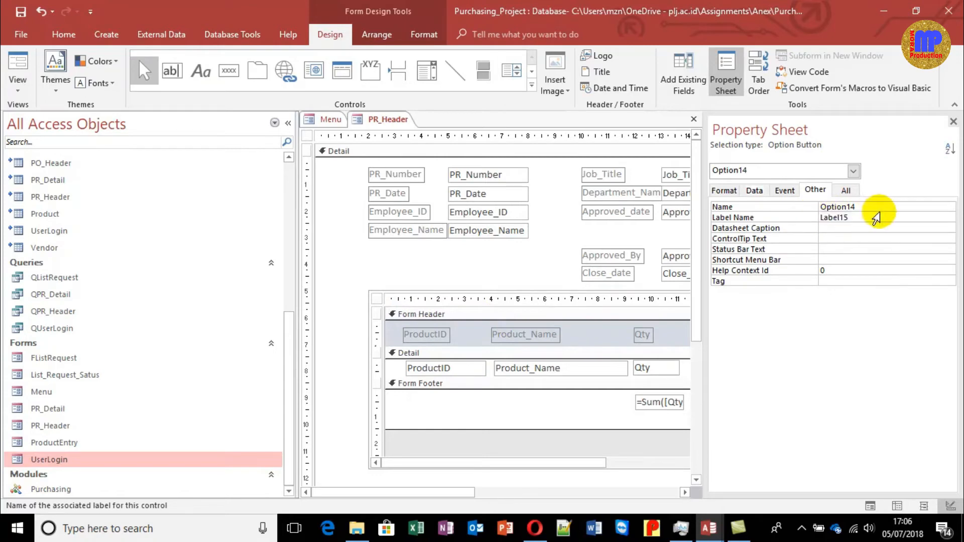
key("Escape")
Step: Detach and widen the property sheet so the Status frame stays visible, and name the option button Approve
left_click_drag(864, 132, 451, 197)
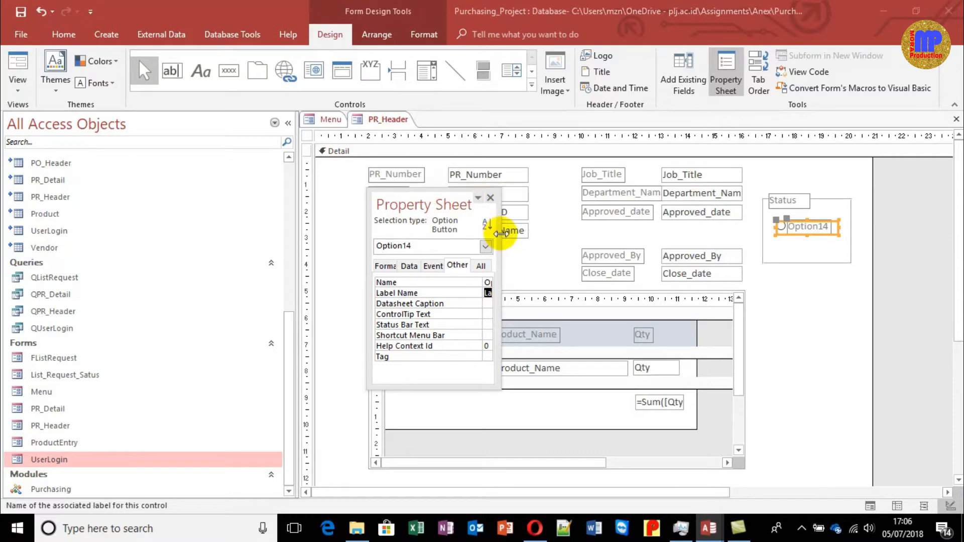
left_click_drag(502, 234, 590, 242)
left_click(525, 282)
double_click(525, 281)
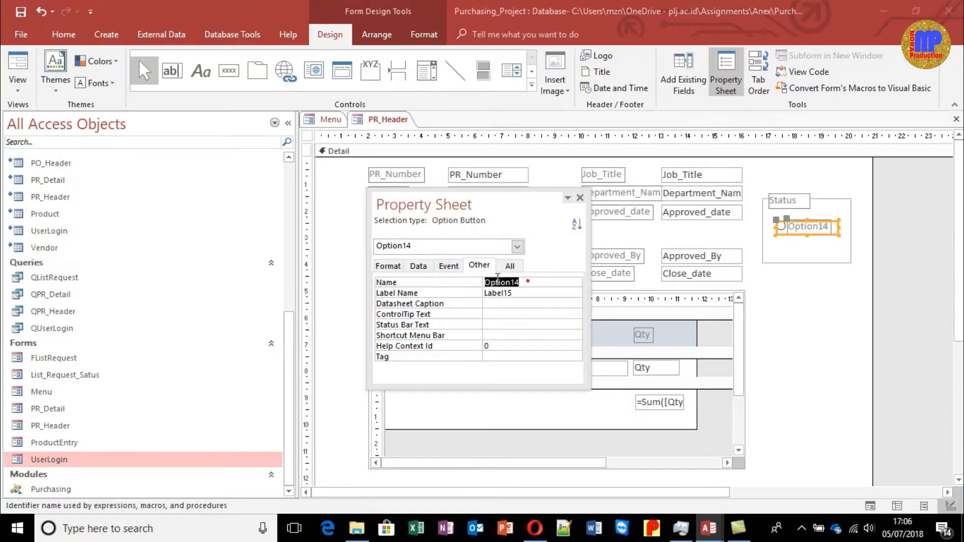
left_click(424, 281)
type("Approve")
key("Tab")
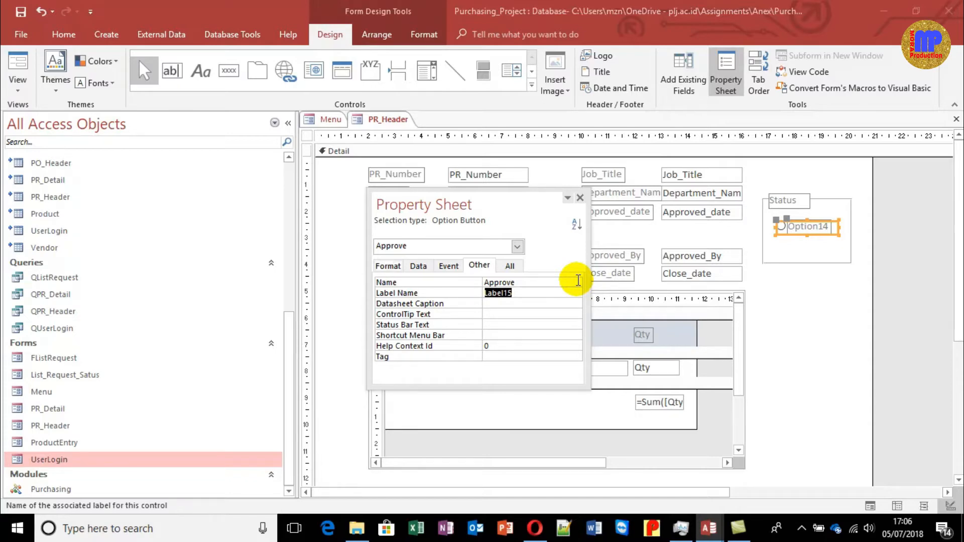
Step: Try to set the option button's Label Name to LApprove, and clear the rejected entry
type("lAprve")
key("BackSpace")
key("BackSpace")
key("BackSpace")
key("BackSpace")
key("BackSpace")
key("BackSpace")
type("LApprove")
key("Return")
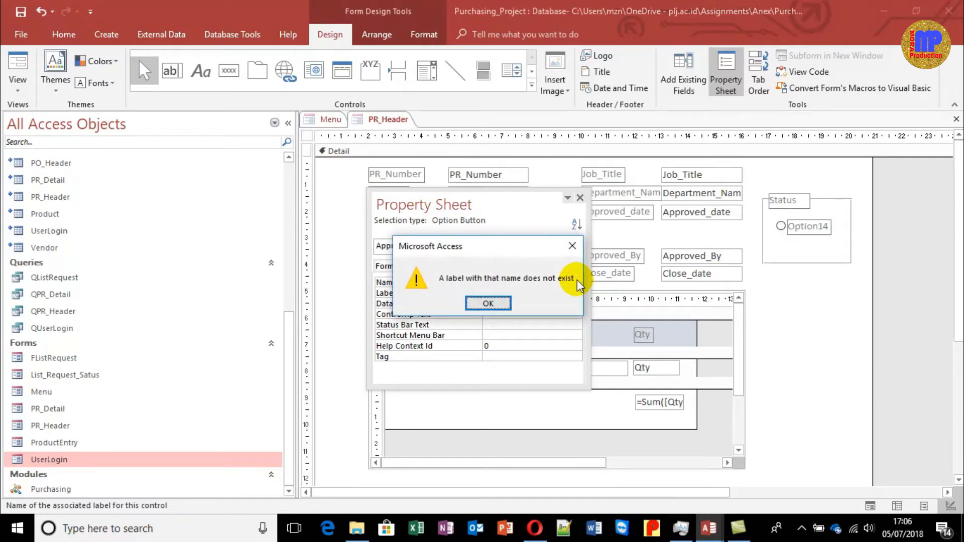
key("Return")
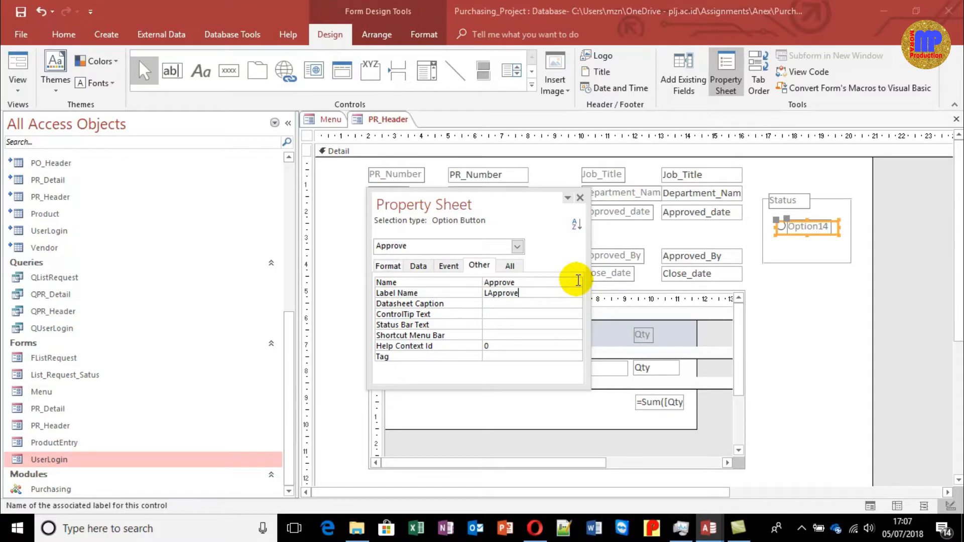
key("Home")
double_click(549, 291)
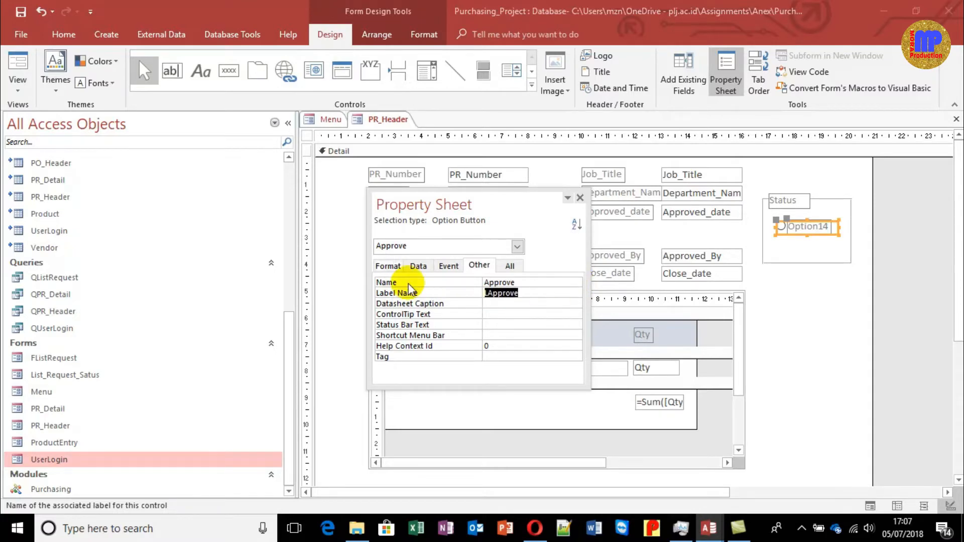
key("Delete")
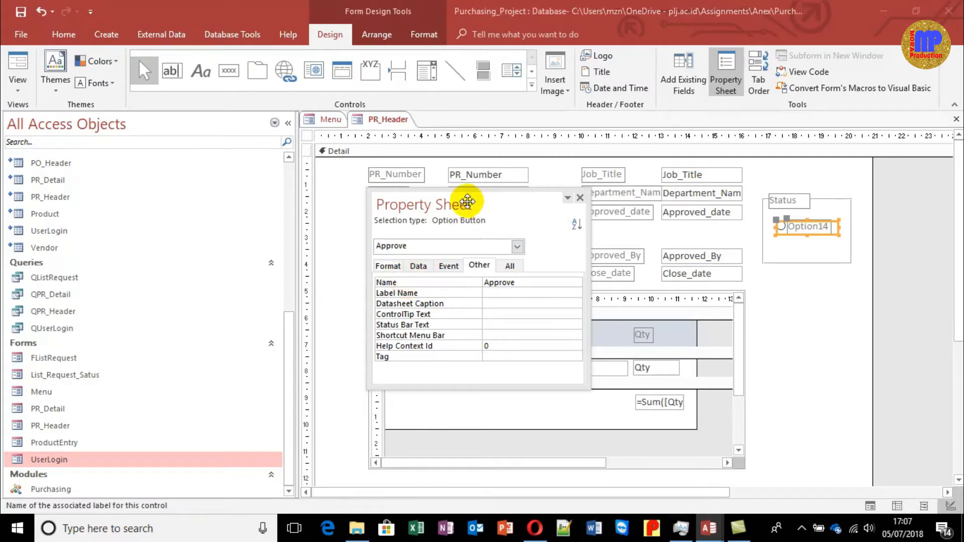
key("Escape")
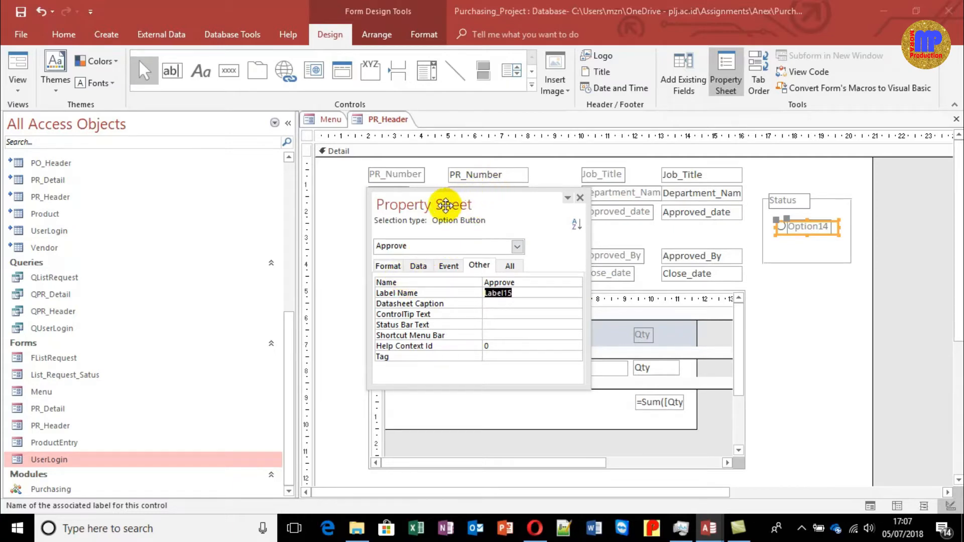
Step: Move the property sheet clear of the Status frame and review the Approve option button's data, format and event properties
left_click_drag(444, 205, 859, 298)
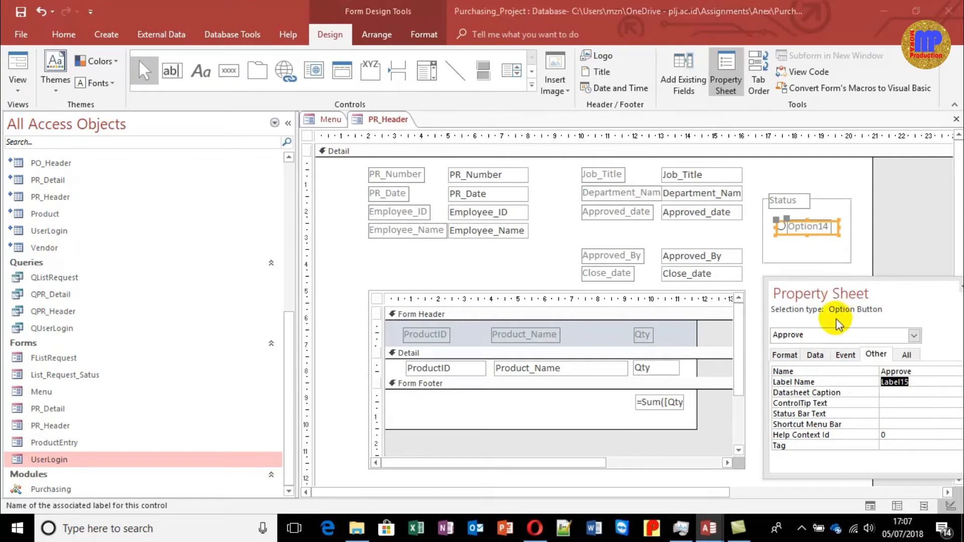
left_click(817, 358)
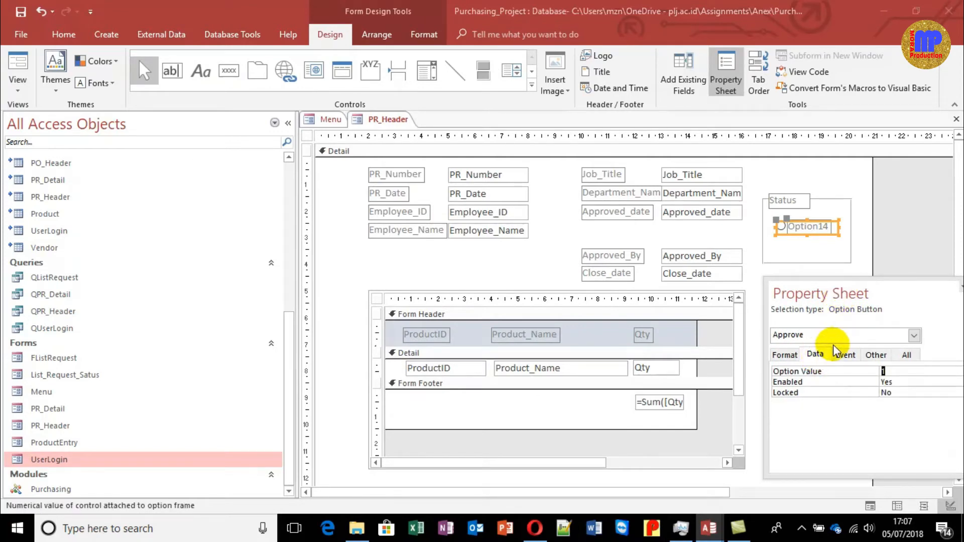
left_click(785, 354)
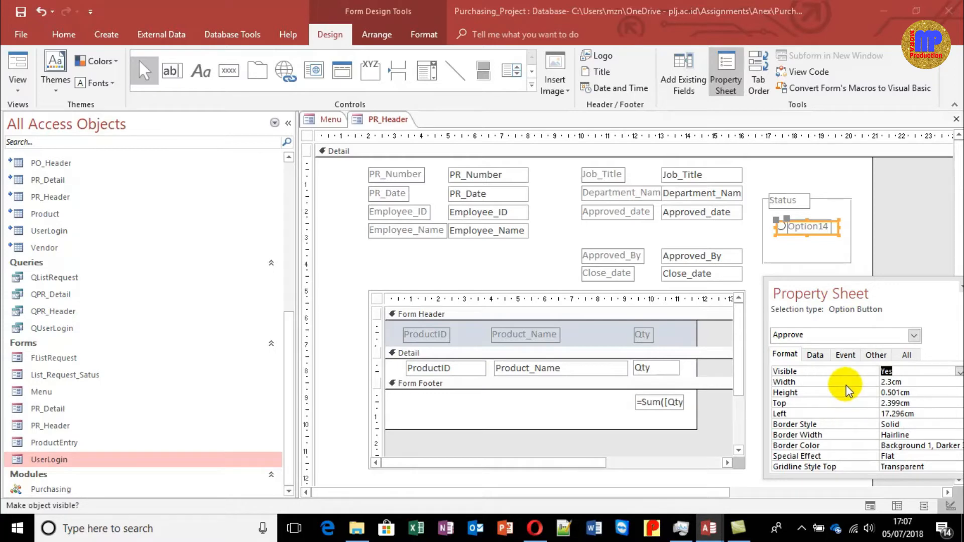
left_click(845, 355)
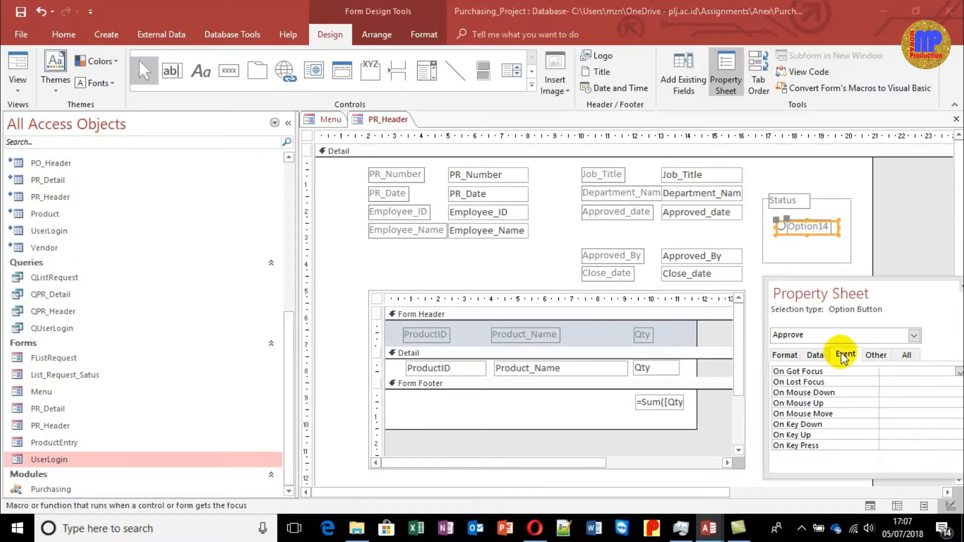
left_click(883, 358)
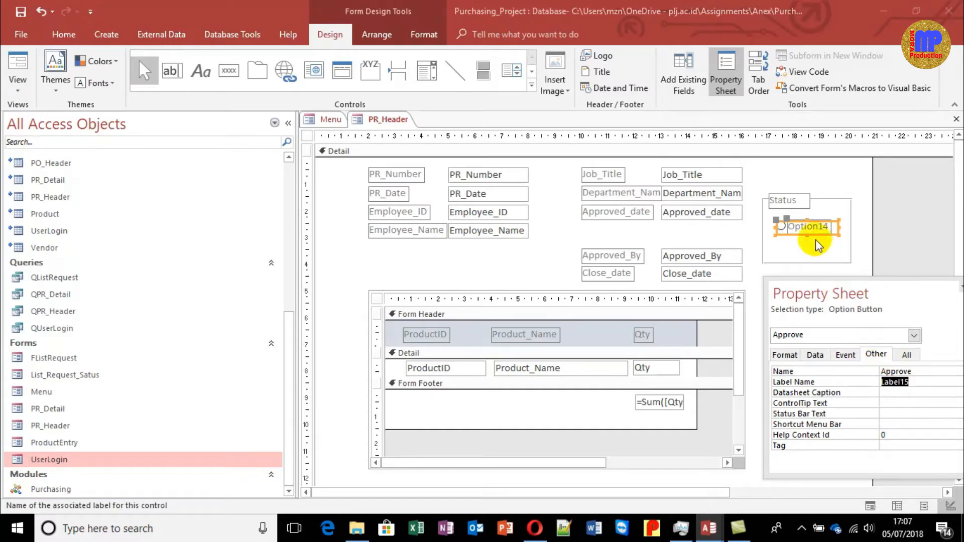
Step: Add a second option button inside the Status frame below the first one and line it up with the first
left_click(532, 85)
left_click(257, 93)
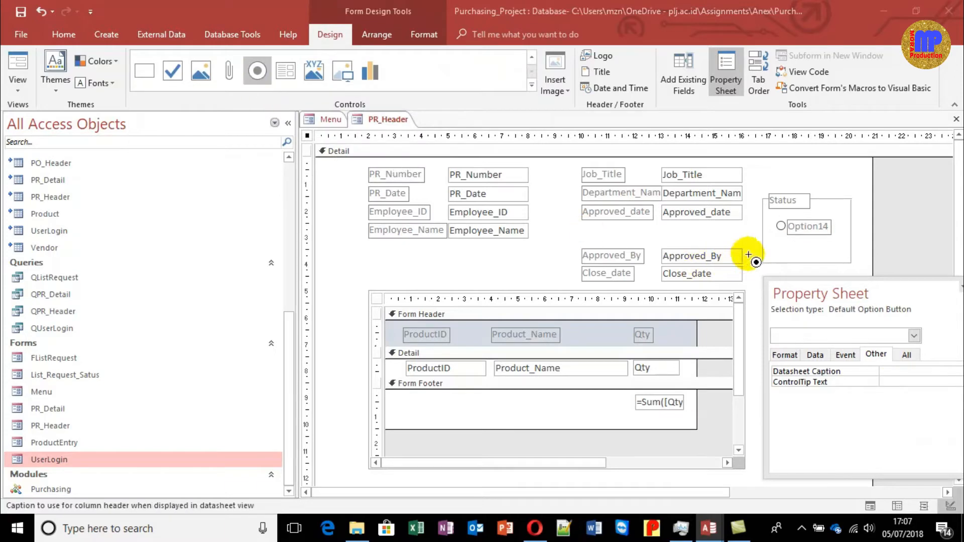
left_click_drag(788, 241, 814, 246)
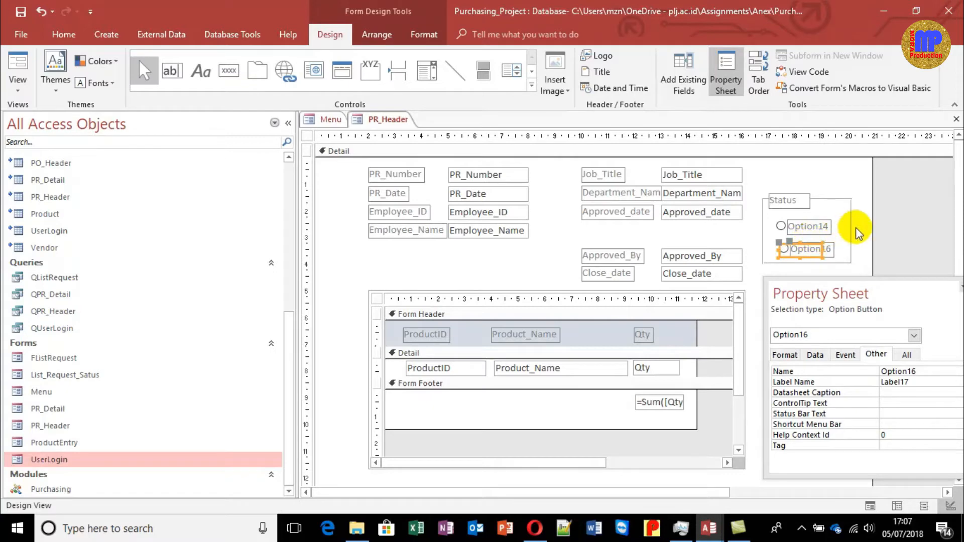
left_click(864, 224)
left_click(805, 244)
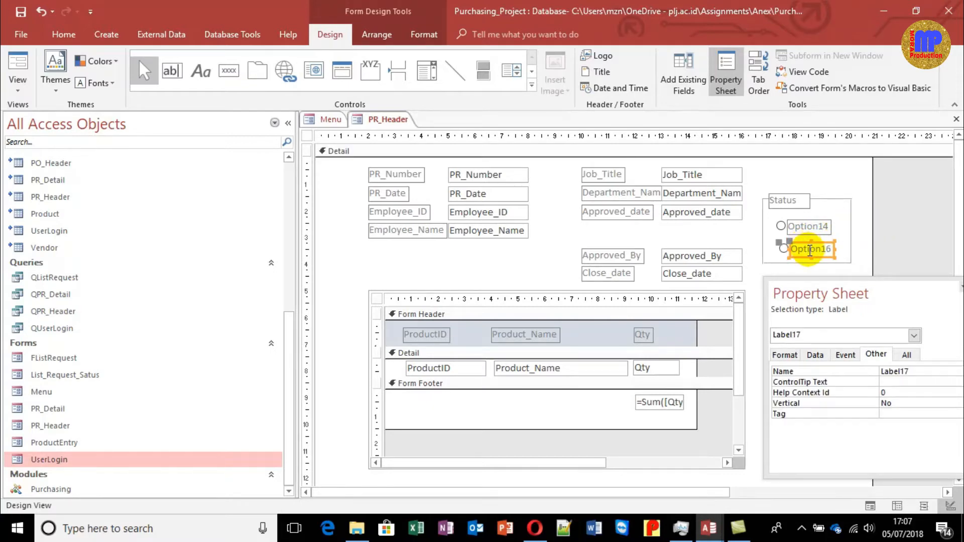
left_click_drag(798, 241, 797, 240)
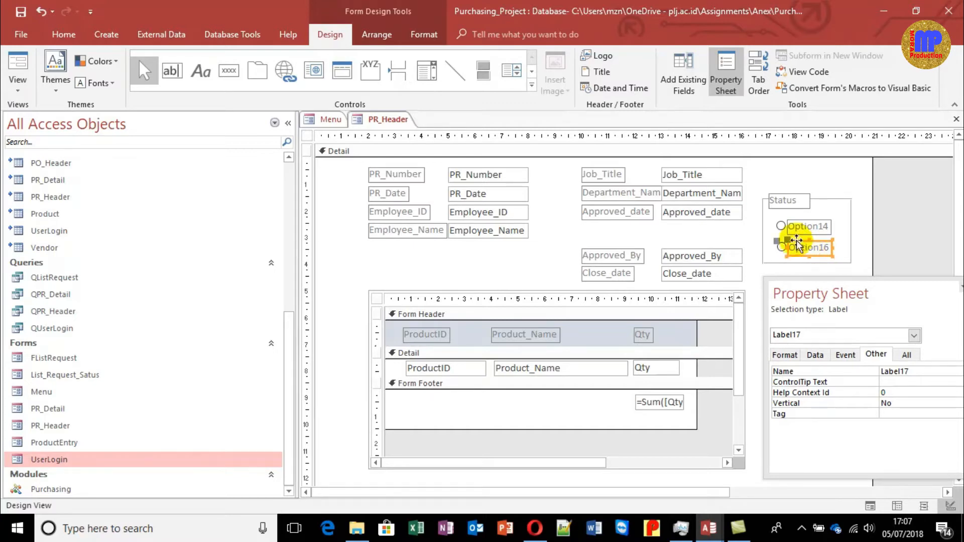
Step: Caption the upper option button in the Status frame Approve and the lower one Cancel
left_click(808, 224)
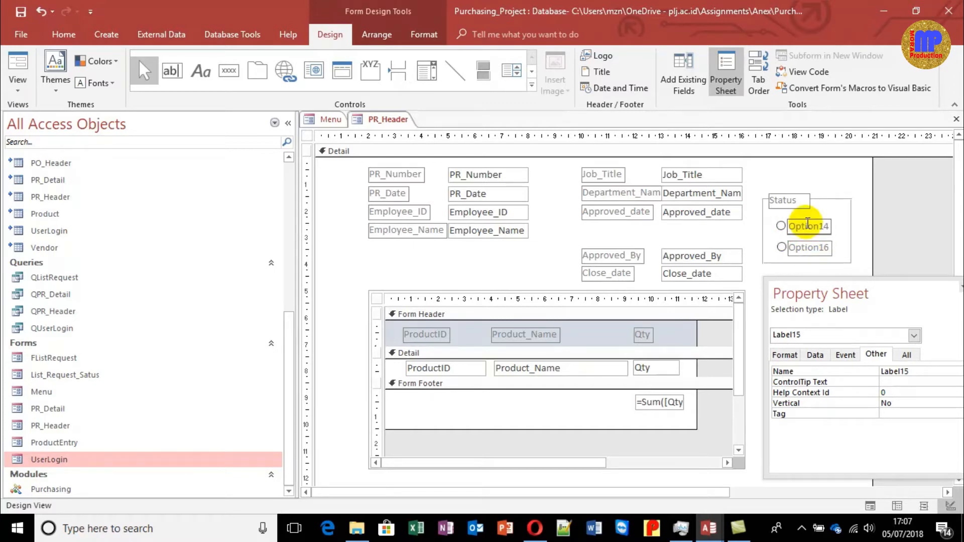
double_click(807, 224)
left_click(812, 248)
left_click(809, 248)
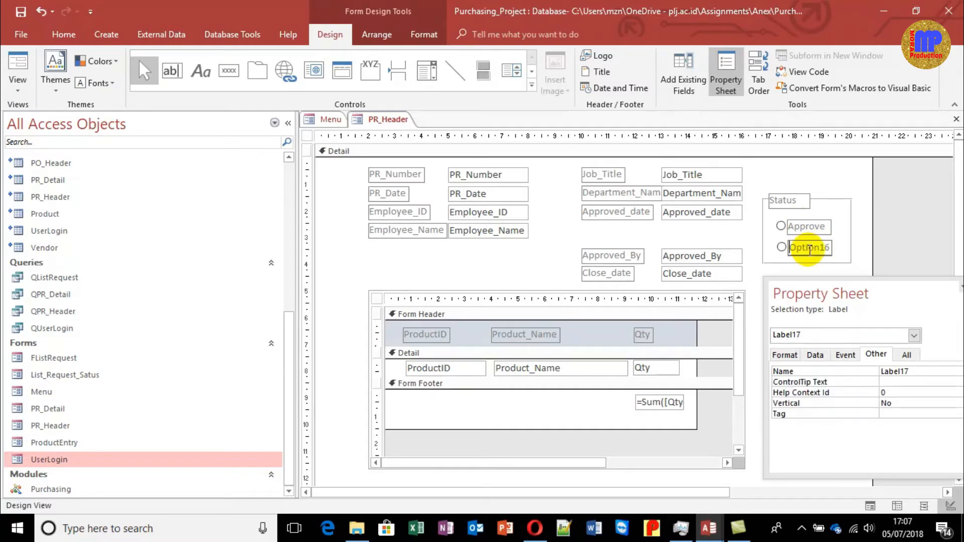
double_click(809, 248)
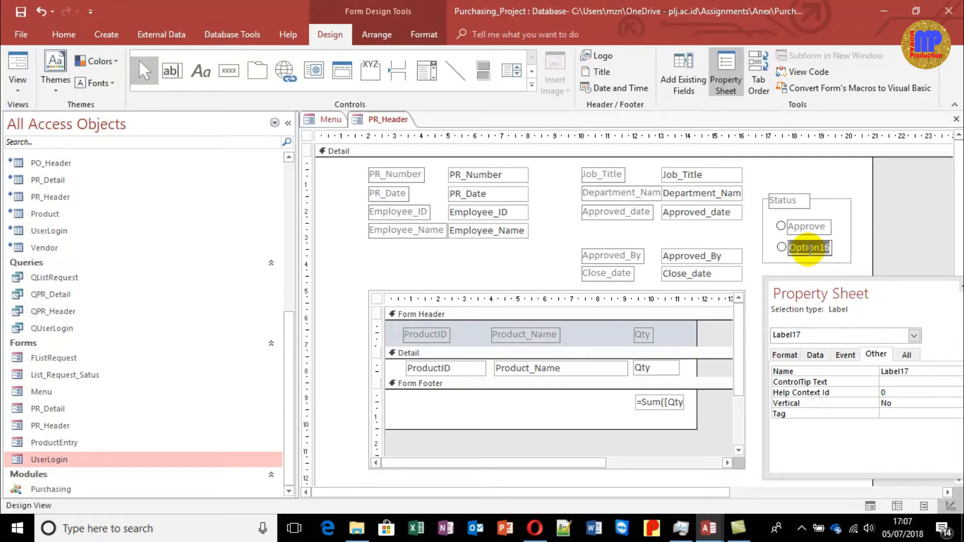
type("C")
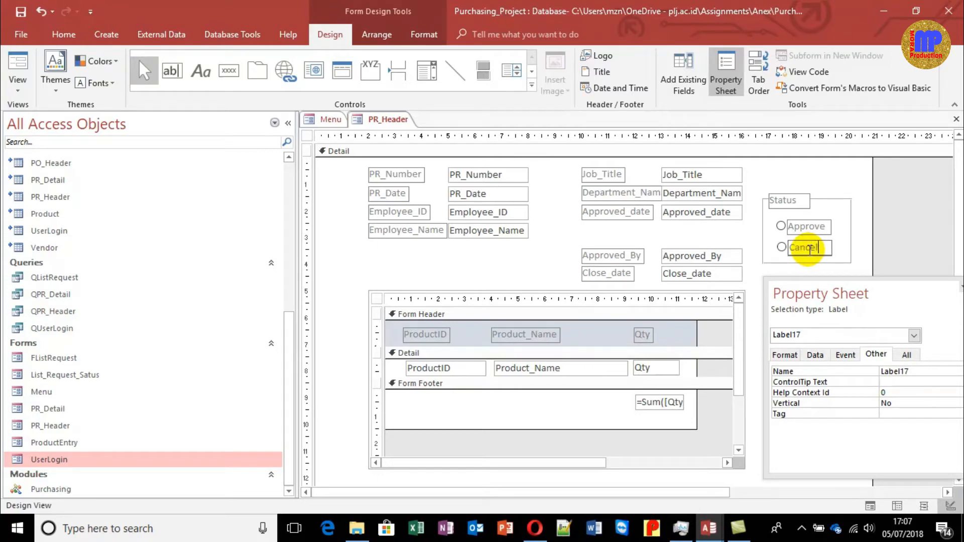
type("ancel")
left_click(873, 195)
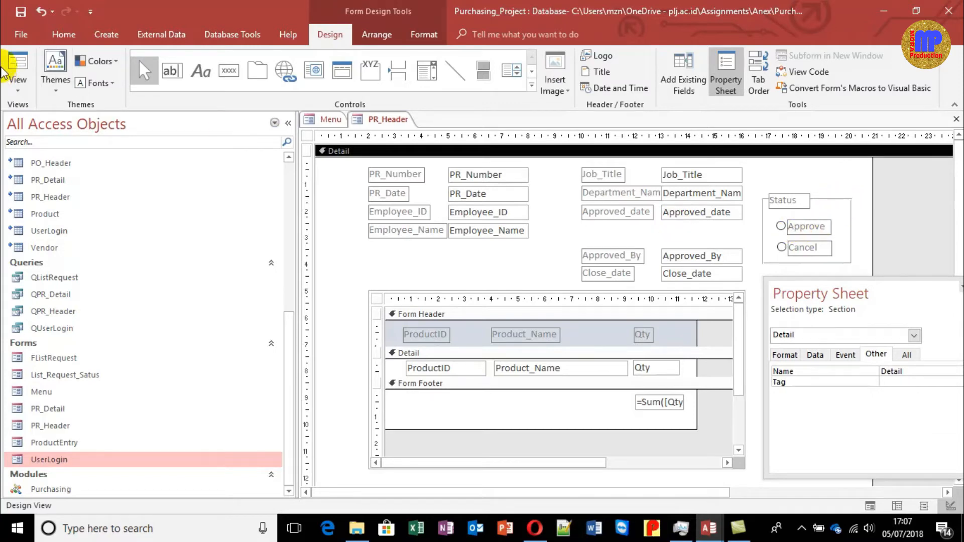
Step: Test the Status option group in Form View by choosing Approve and Cancel in turn, and return to Design View
left_click(17, 63)
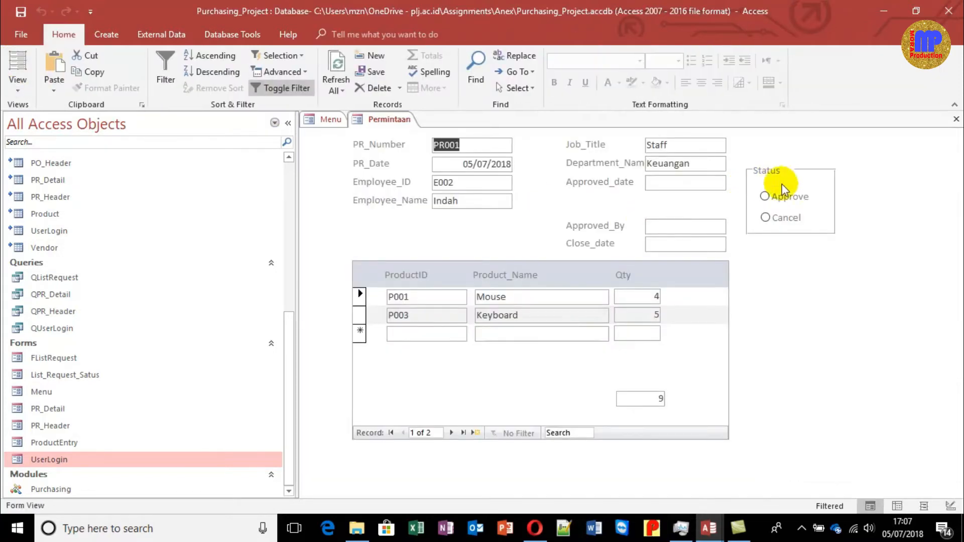
left_click(766, 196)
left_click(767, 216)
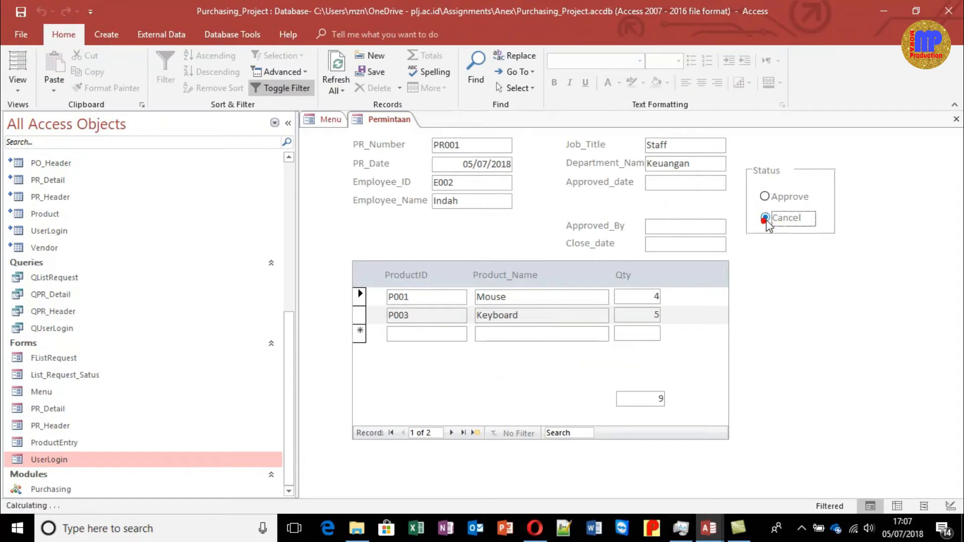
left_click(766, 196)
left_click(777, 217)
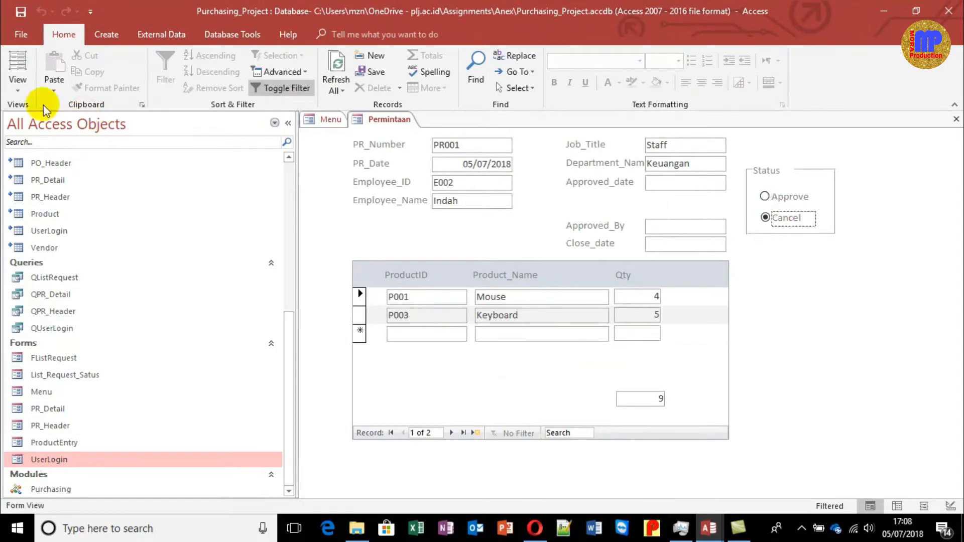
left_click(17, 88)
left_click(41, 195)
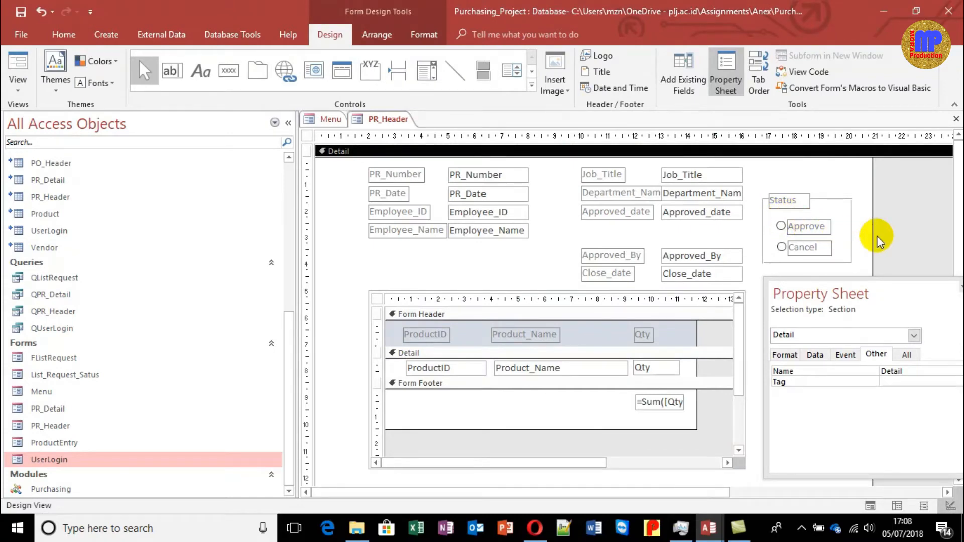
Step: Select the Cancel label, check the Status options once more in Form View, and reopen the form in Design View
left_click(814, 247)
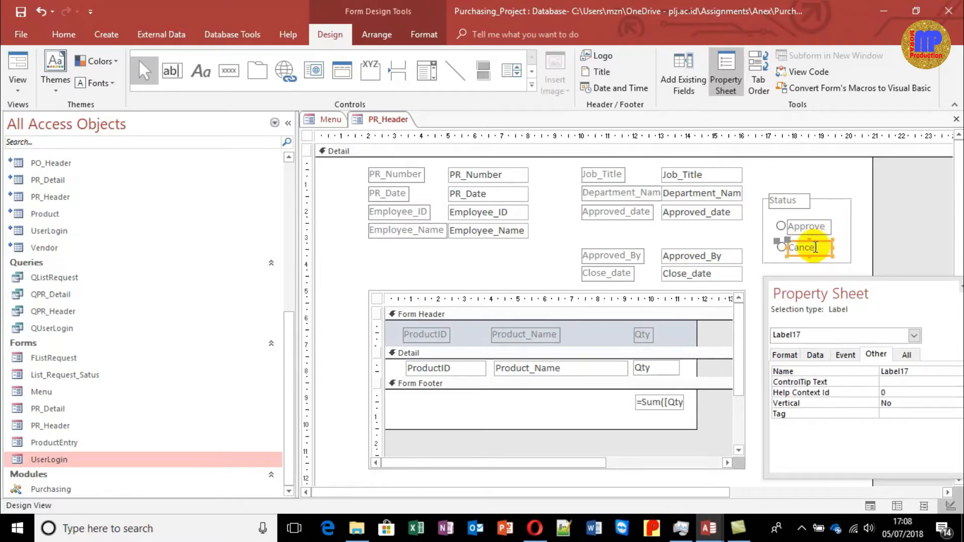
left_click(17, 65)
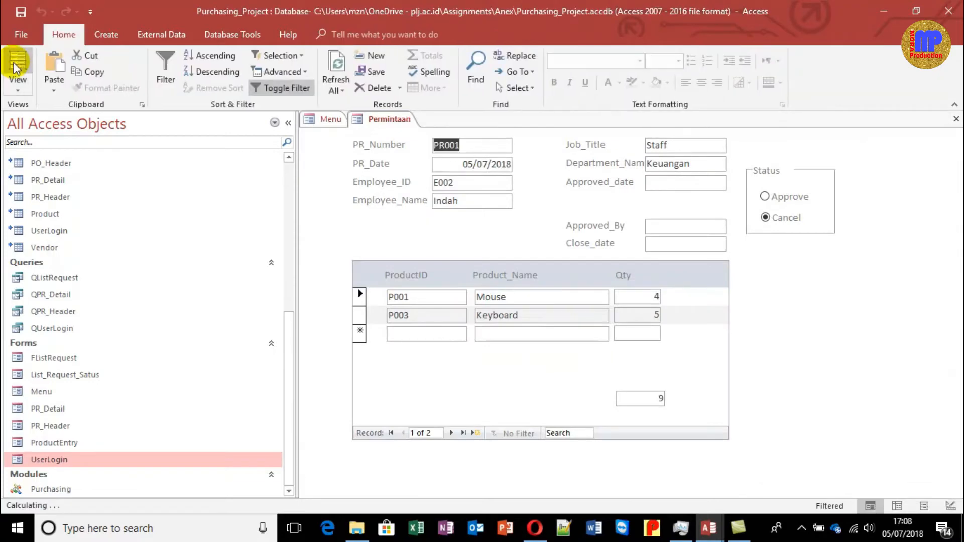
left_click(17, 85)
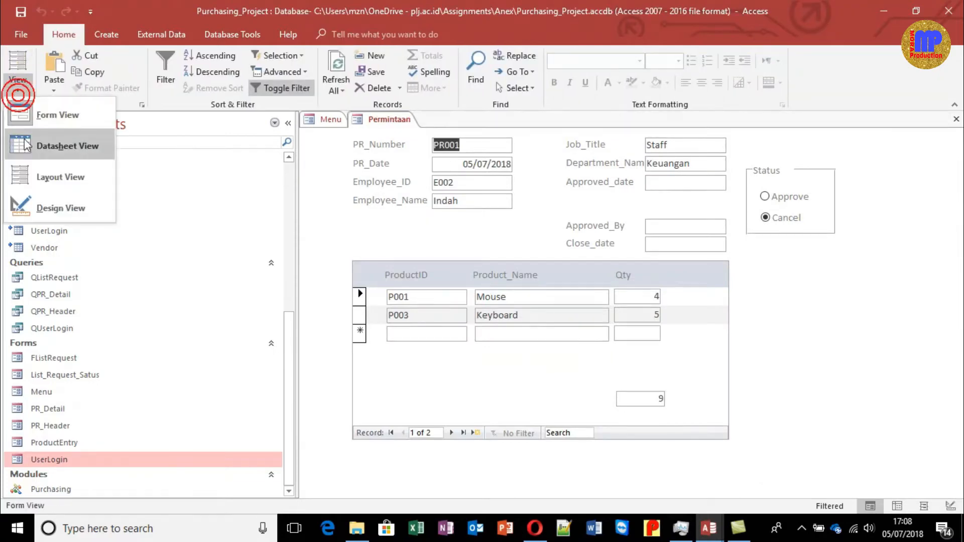
left_click(41, 193)
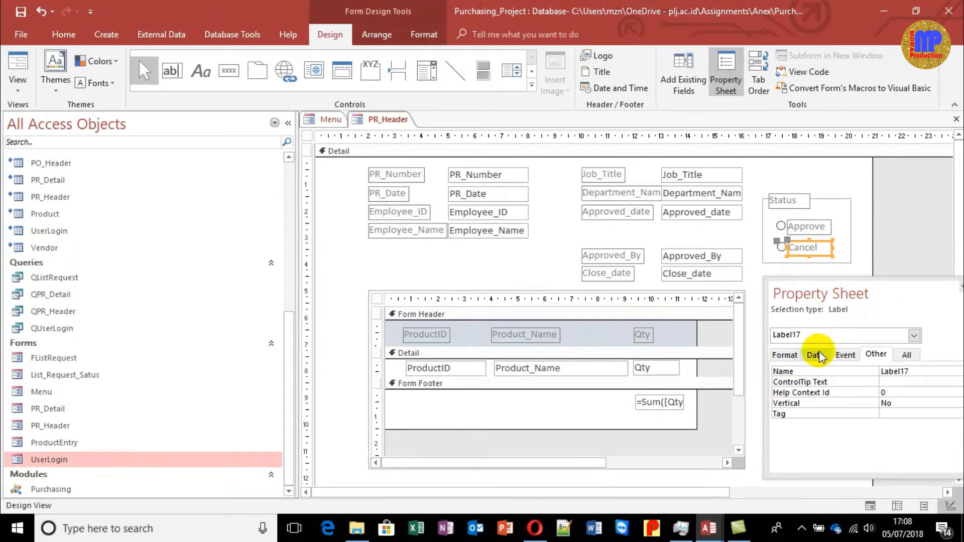
Step: Bind the Status option group to the Status field by setting its Control Source to Status
left_click(846, 197)
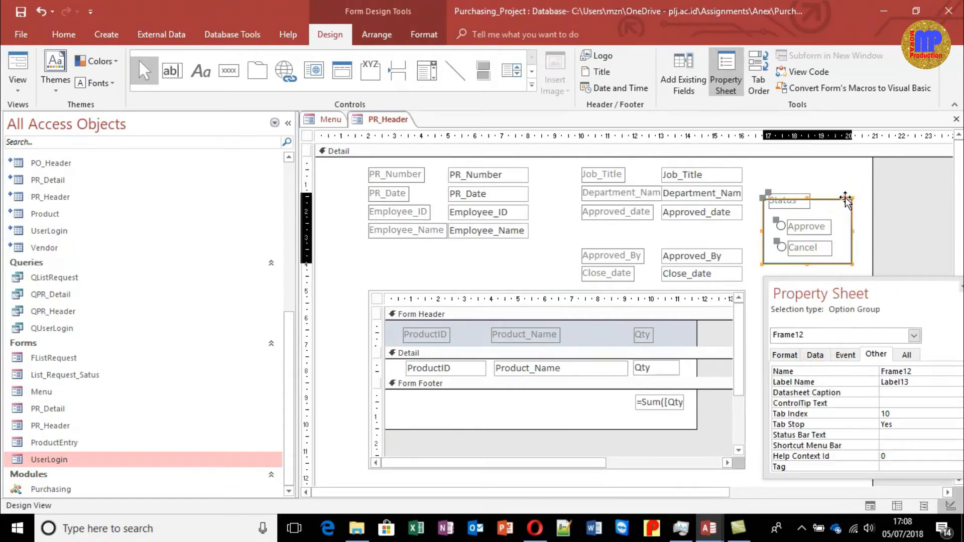
left_click(816, 356)
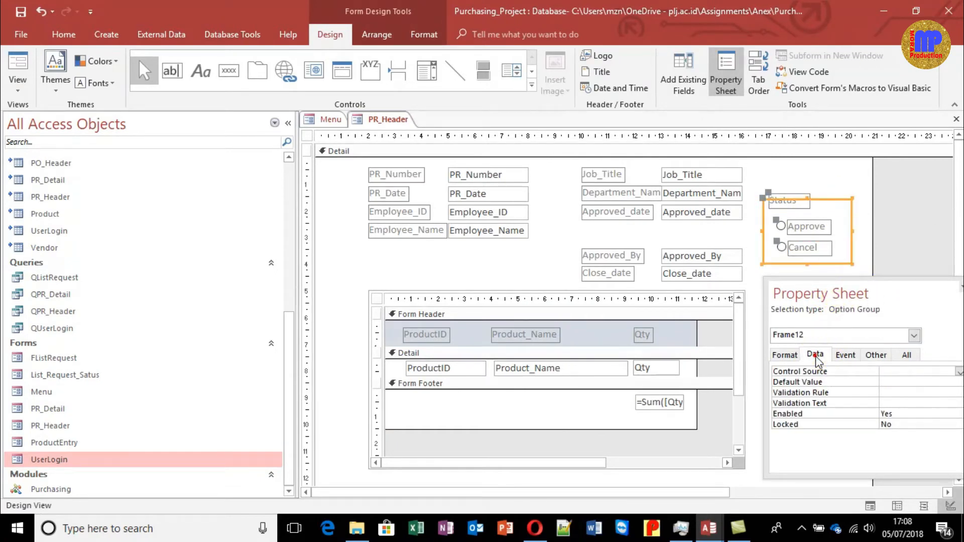
left_click(959, 374)
left_click(912, 458)
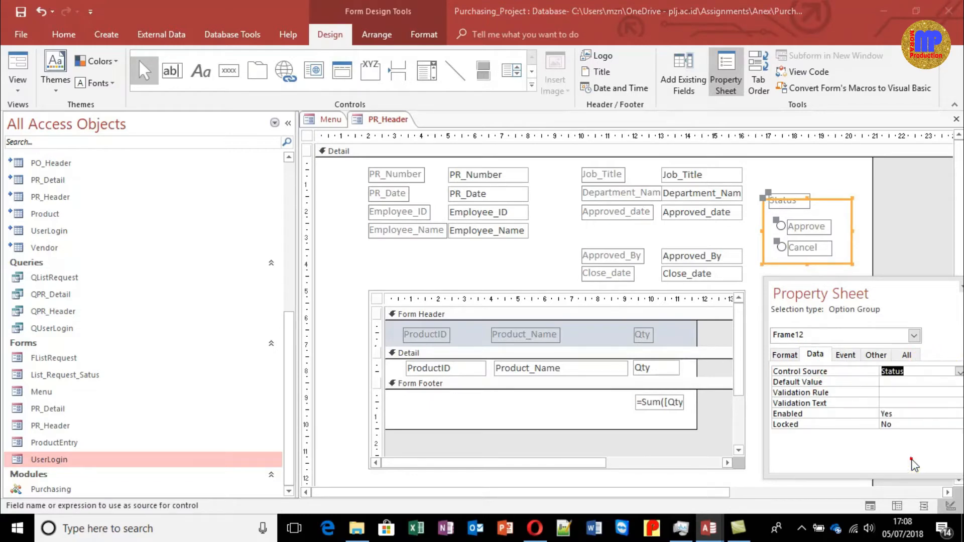
left_click(915, 211)
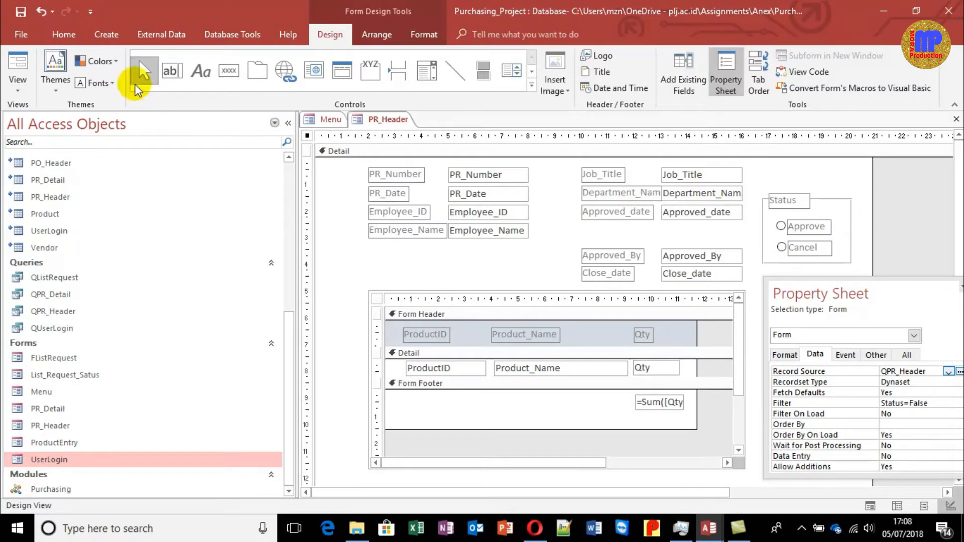
Step: Test choosing Approve for the bound Status option group in Form View, and return to Design View
left_click(17, 64)
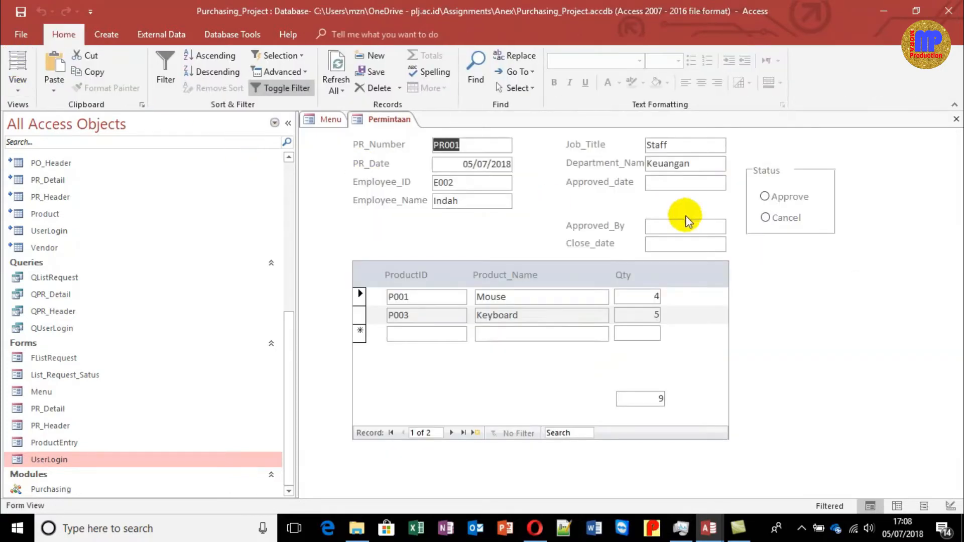
left_click(766, 201)
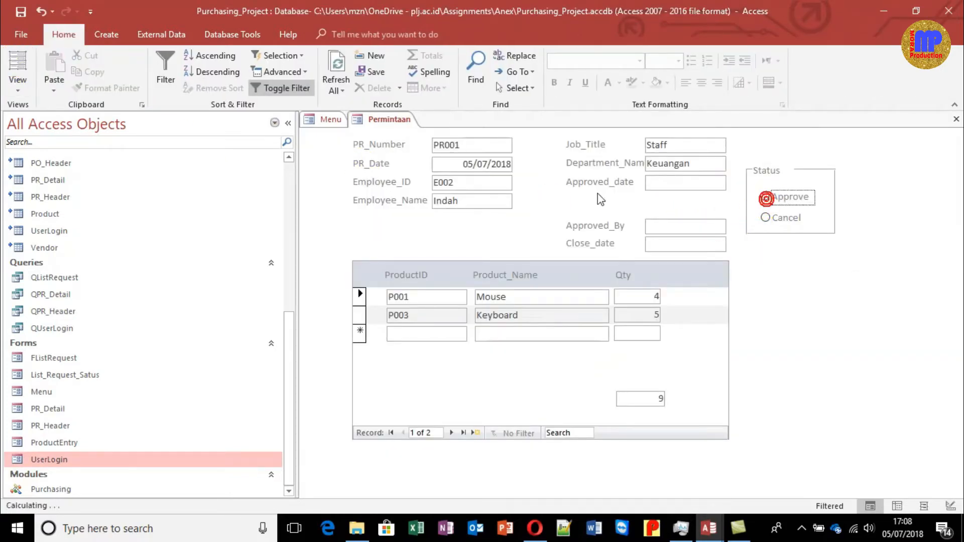
left_click(18, 90)
left_click(35, 209)
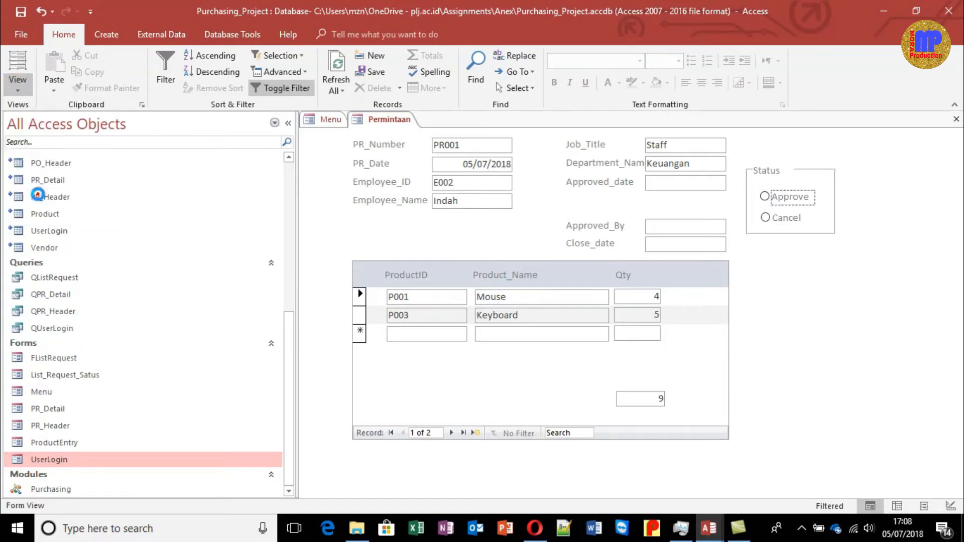
Step: Set the Option Value of the Approve option button in the Status group to True
left_click(807, 225)
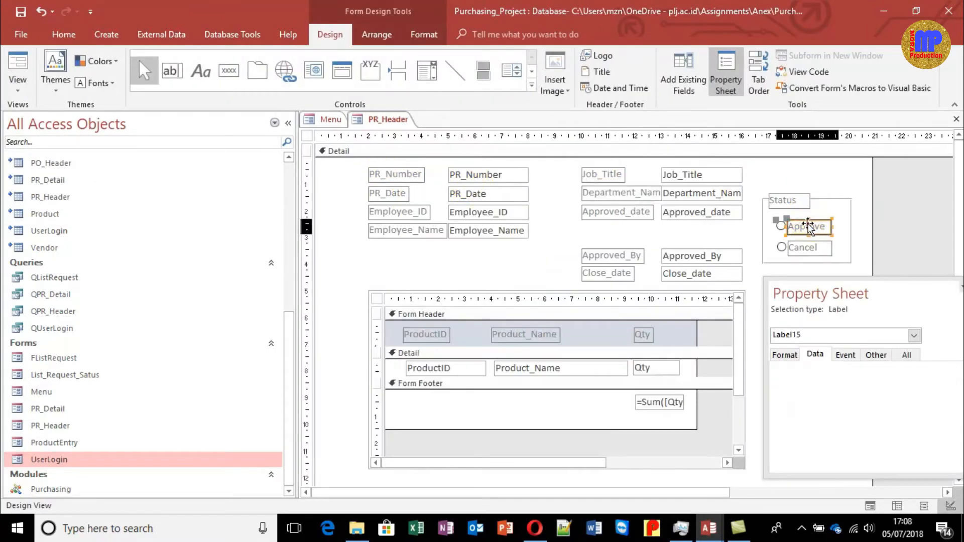
left_click(782, 226)
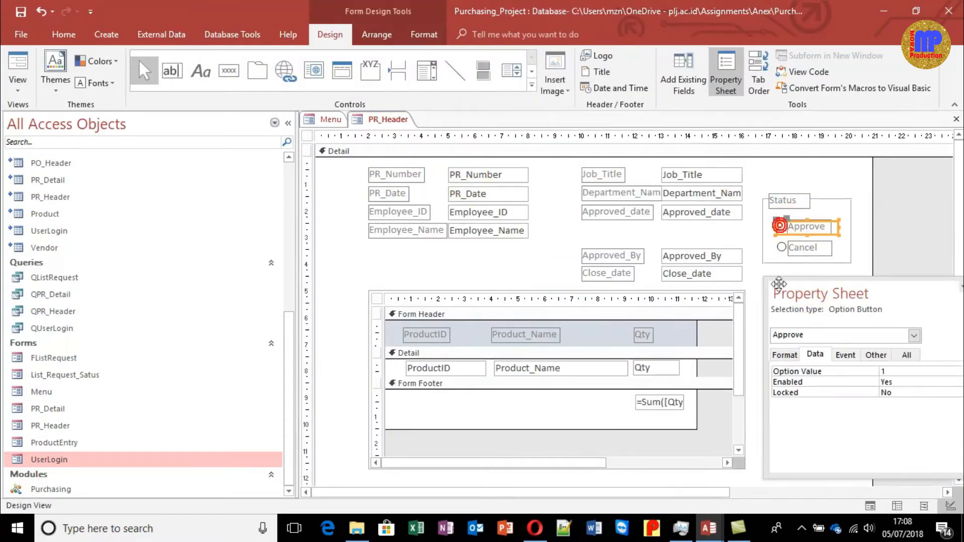
double_click(894, 372)
type("Tr")
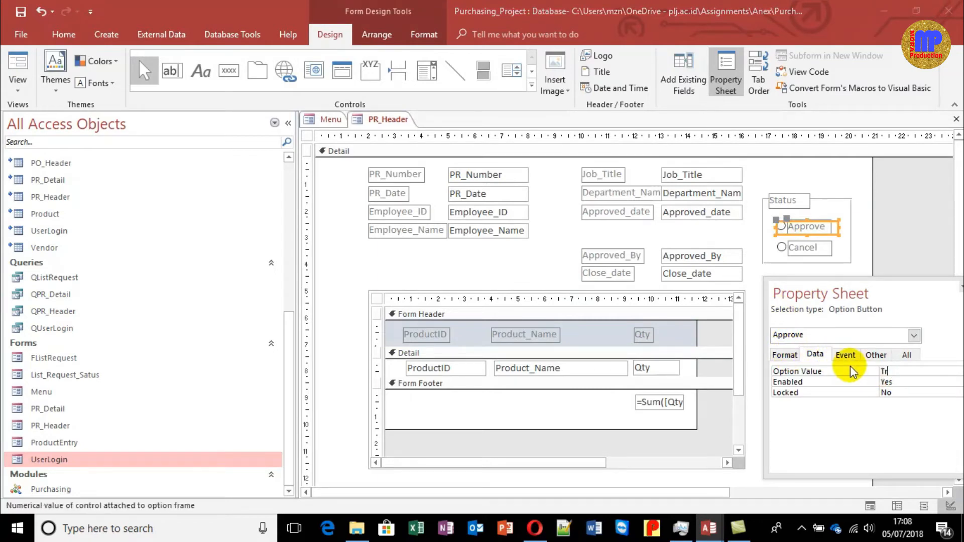
type("ue")
key("Return")
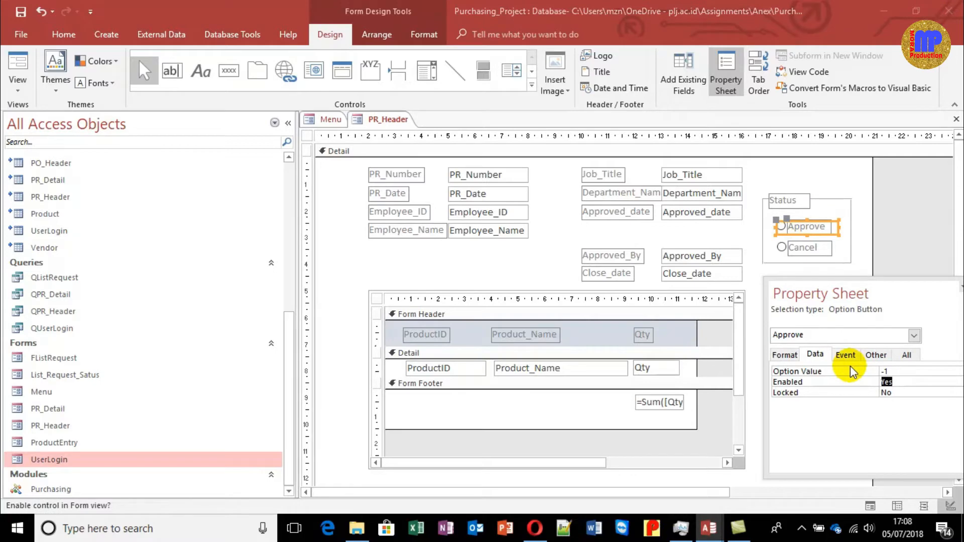
Step: Set the Option Value of the Cancel option button in the Status group to False
left_click(782, 248)
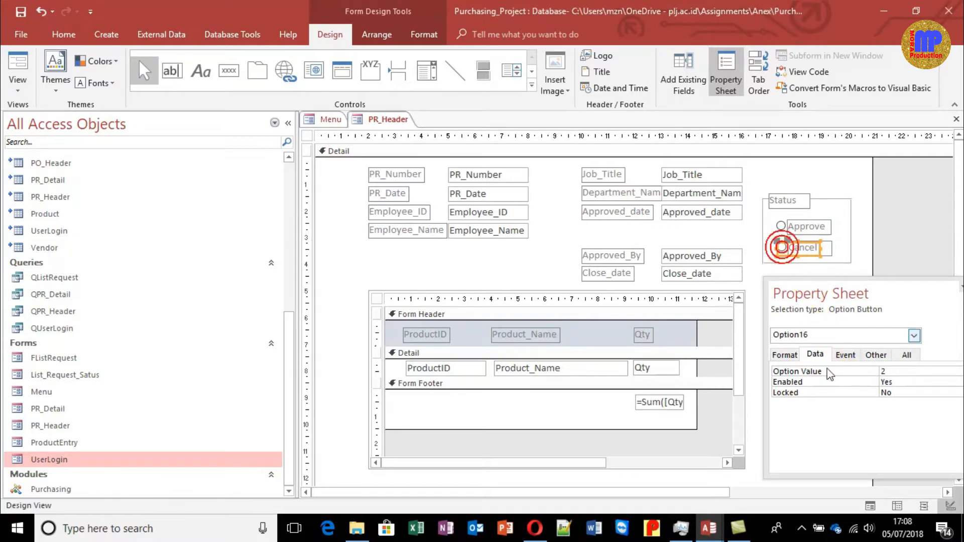
double_click(889, 371)
type("F")
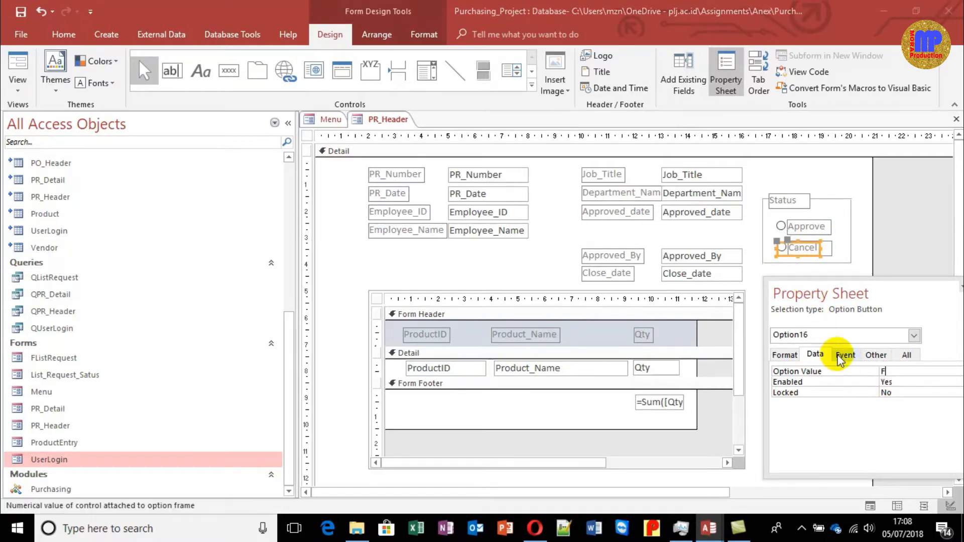
type("alse")
key("Return")
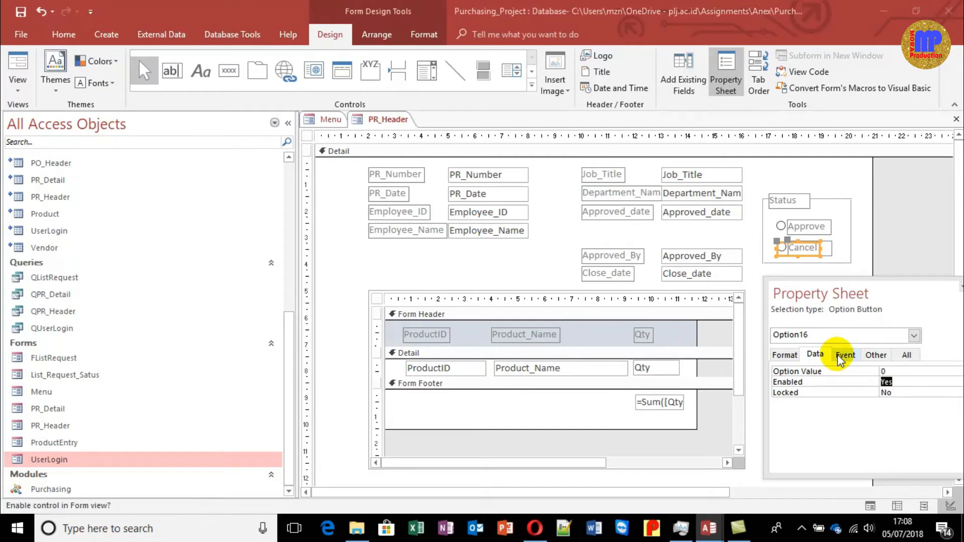
Step: Test the Status group in Form View by alternating between Cancel and Approve, finishing on Approve, and return to Design View
left_click(15, 71)
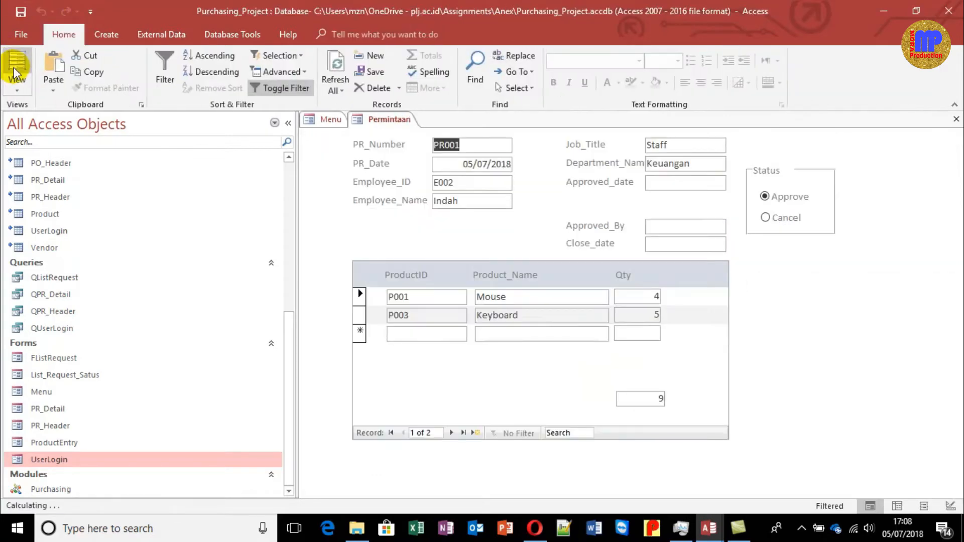
left_click(771, 219)
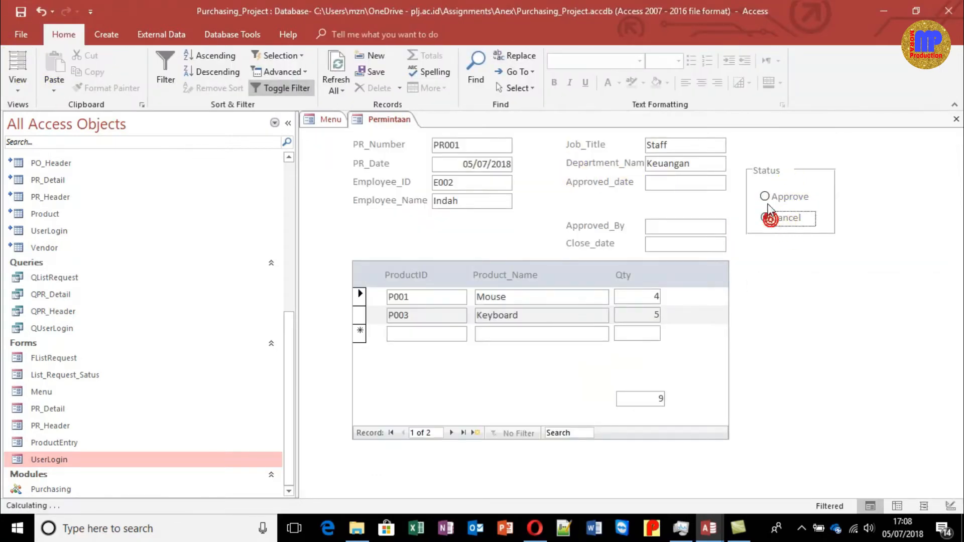
left_click(768, 196)
left_click(766, 217)
left_click(766, 198)
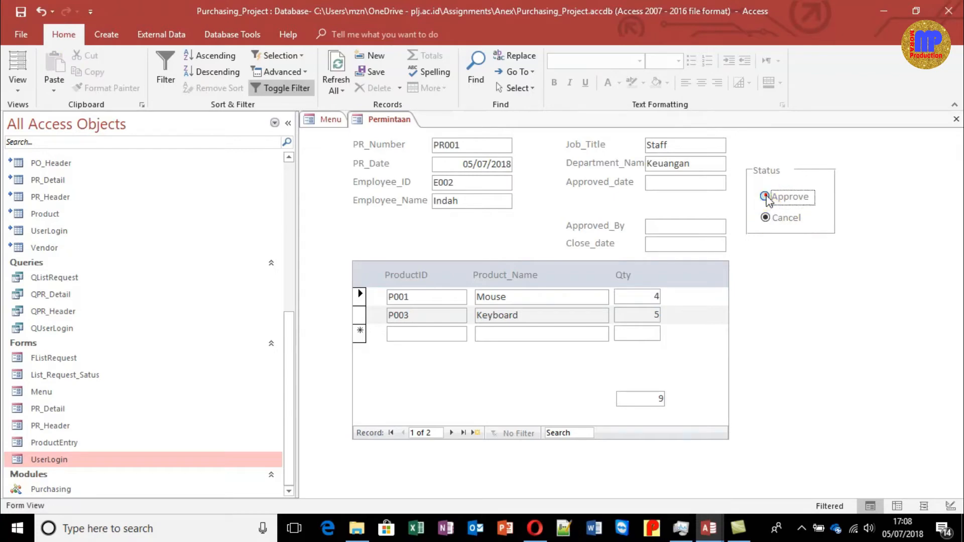
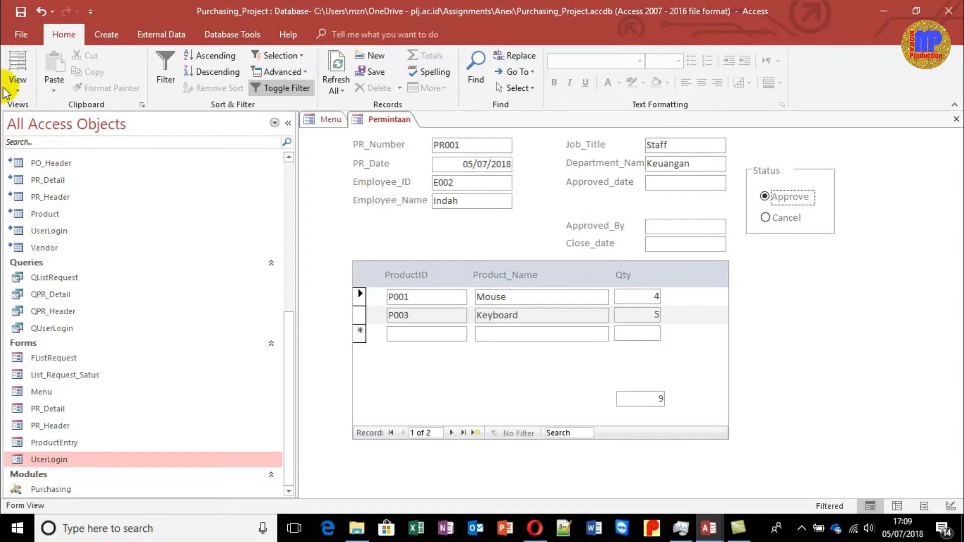
left_click(17, 83)
left_click(34, 206)
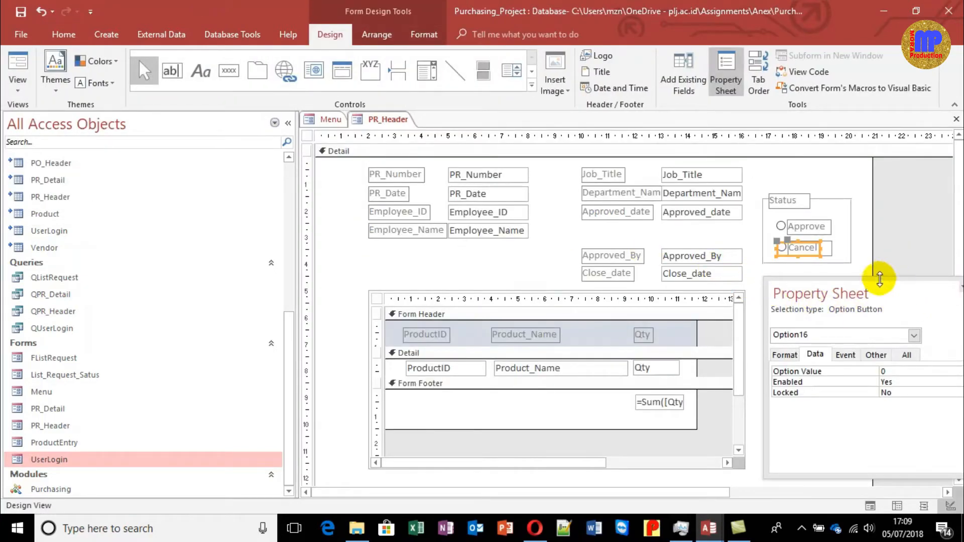
Step: Close the Property Sheet and make room for the Status group by moving the detail subform and the Approved_By and Close_date controls down
left_click_drag(876, 294, 873, 281)
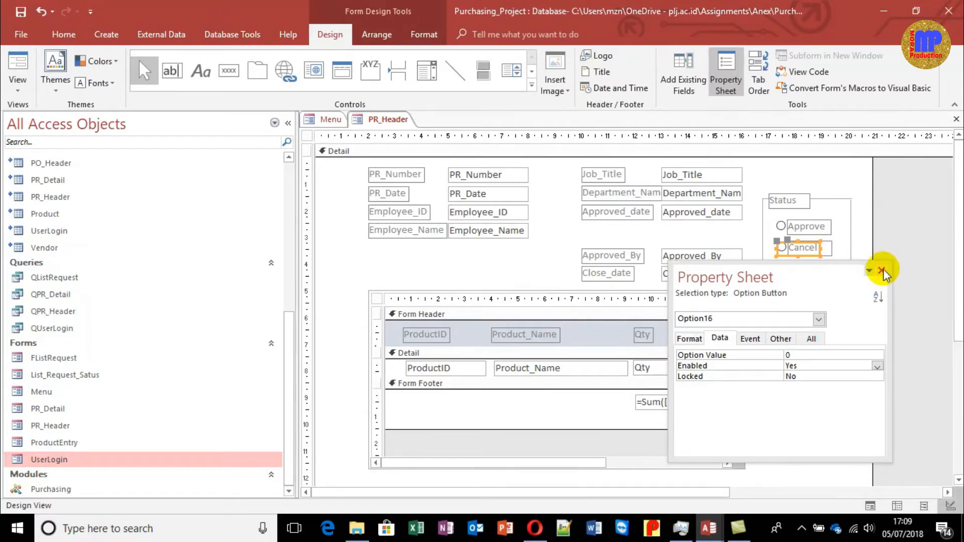
left_click(882, 270)
scroll(961, 296, "down", 2)
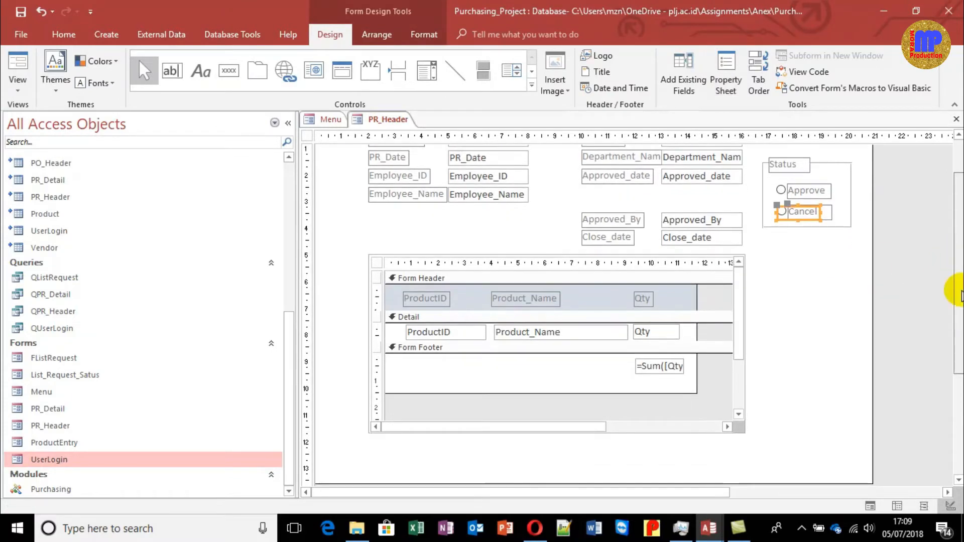
scroll(961, 296, "down", 1)
left_click_drag(774, 450, 340, 249)
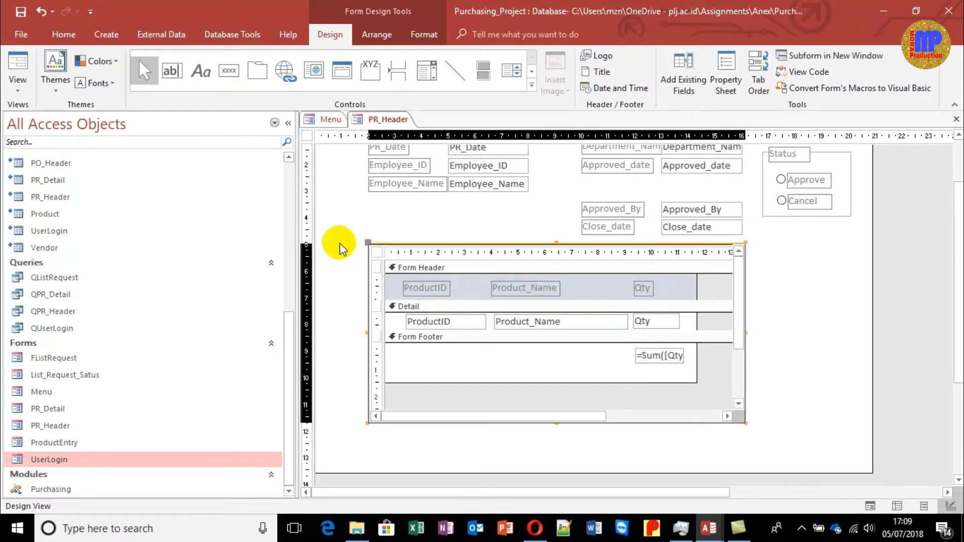
key("Down")
key("Down")
key("Down")
key("Down")
key("Down")
key("Down")
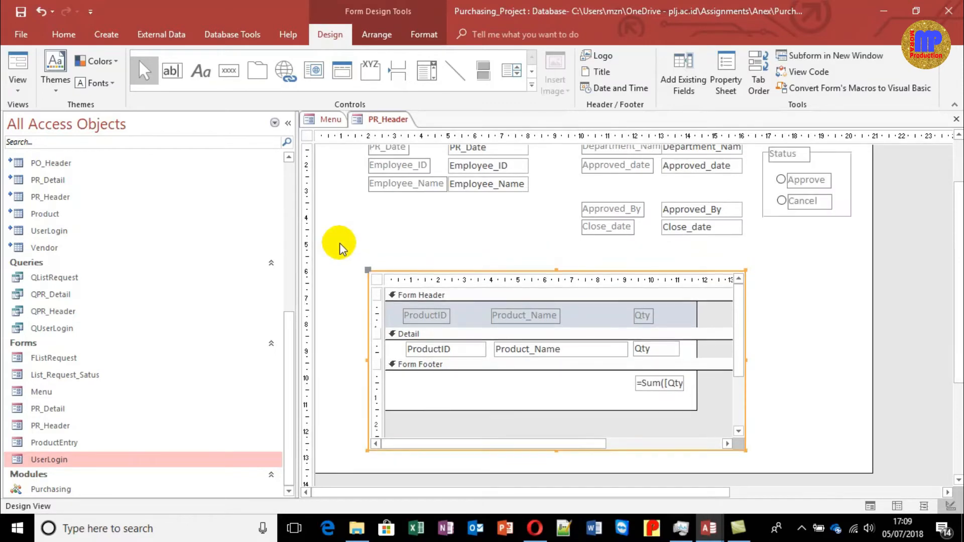
key("Down")
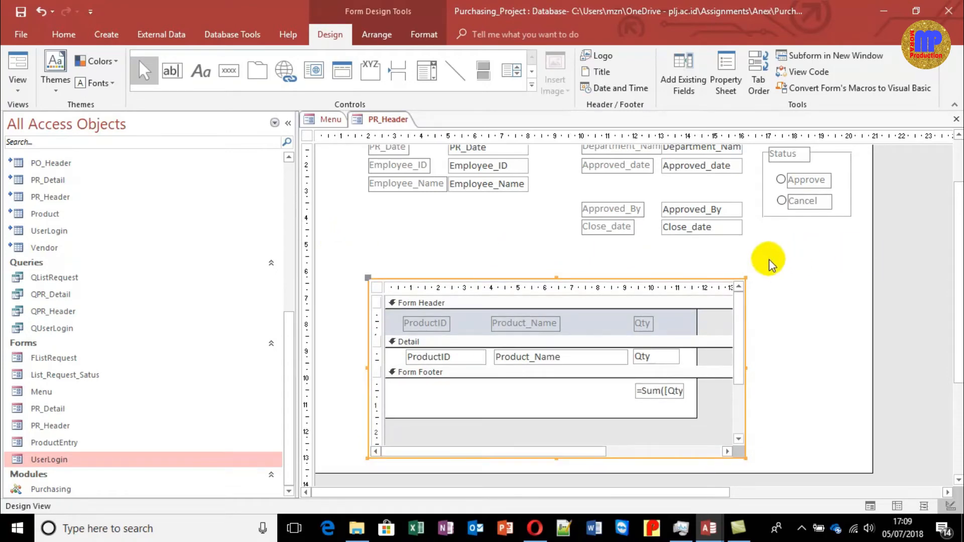
left_click_drag(766, 259, 634, 199)
left_click_drag(686, 229, 684, 263)
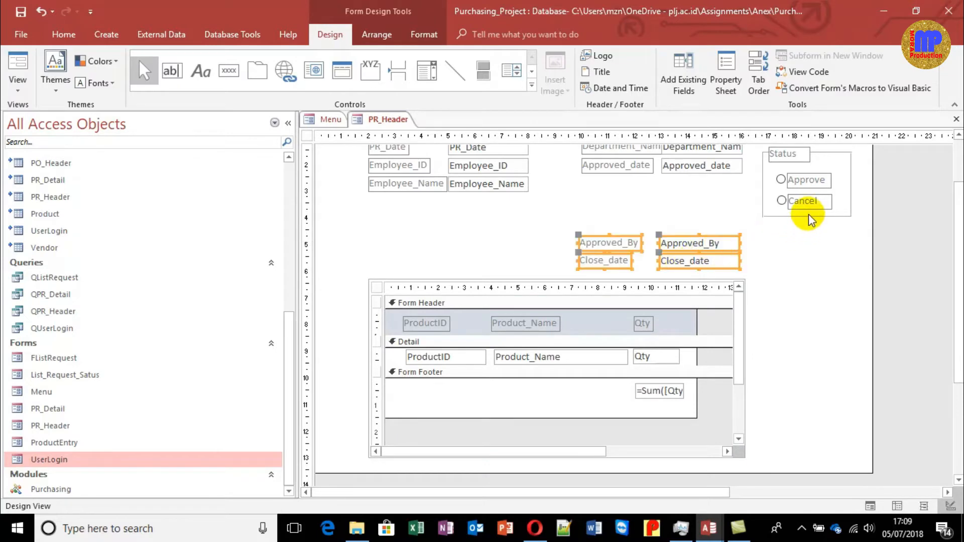
Step: Move the Status option group above Approved_By, widen its frame, and place the Cancel option beside Approve
left_click_drag(809, 214, 701, 231)
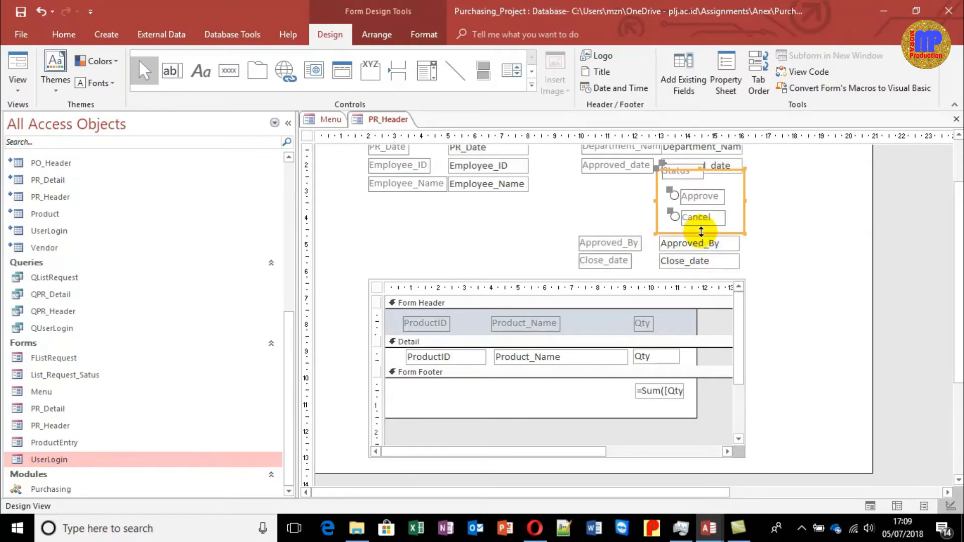
left_click_drag(745, 199, 846, 201)
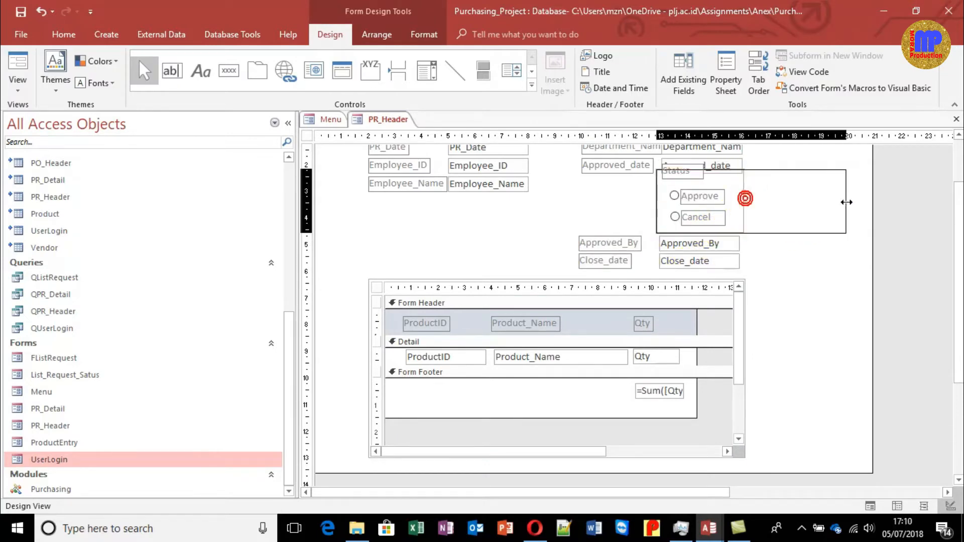
left_click(694, 212)
left_click_drag(693, 213, 752, 189)
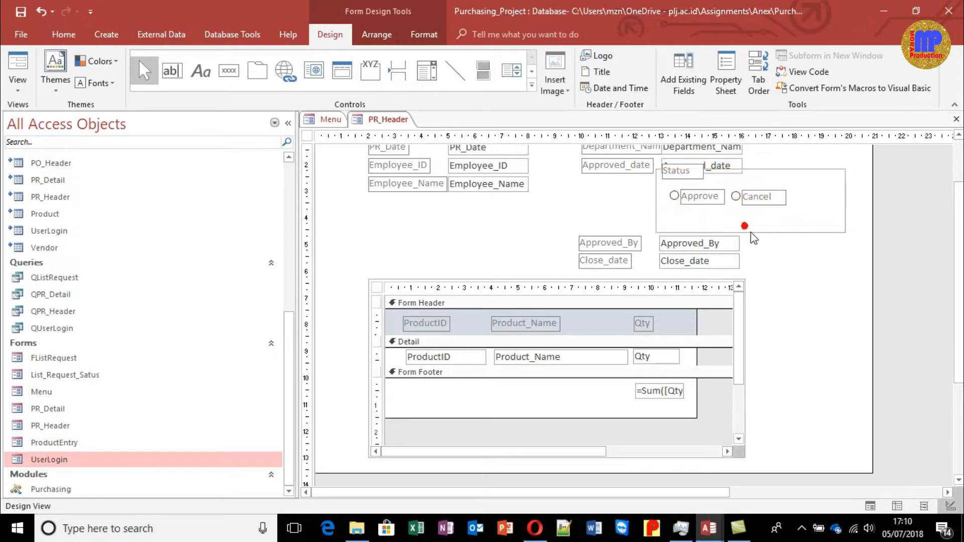
Step: Reduce the height of the Status frame and position the group between Approved_date and Approved_By, aligned with their labels
left_click(749, 232)
left_click_drag(750, 232, 679, 223)
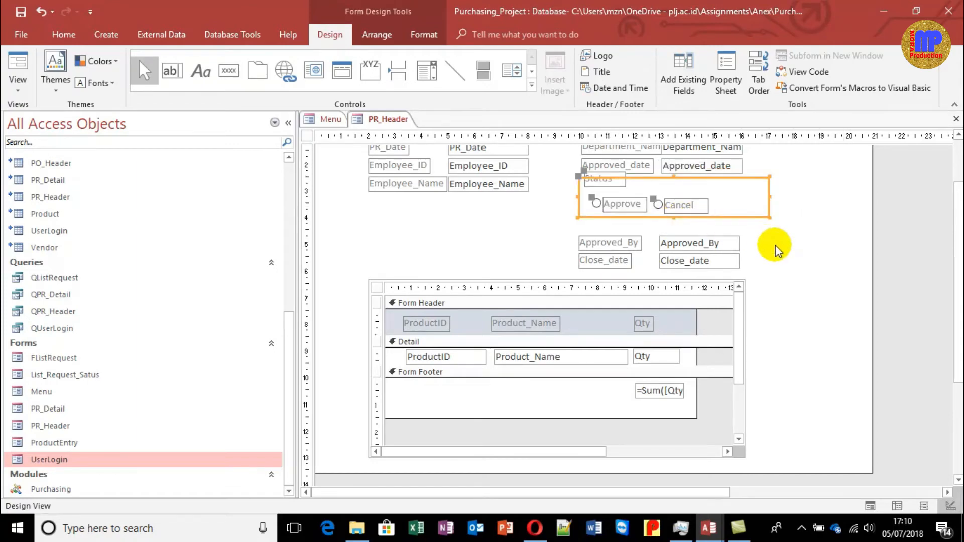
left_click(656, 215)
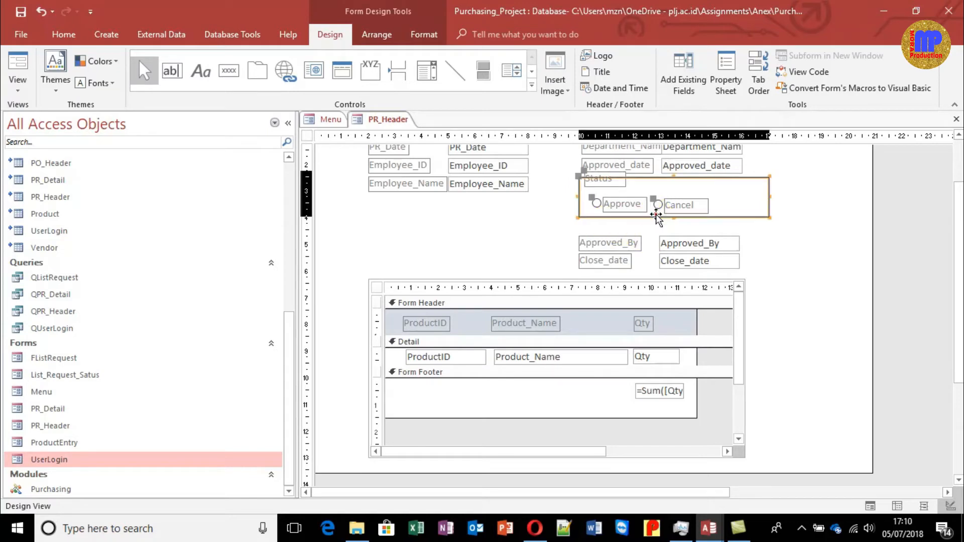
left_click_drag(656, 214, 656, 219)
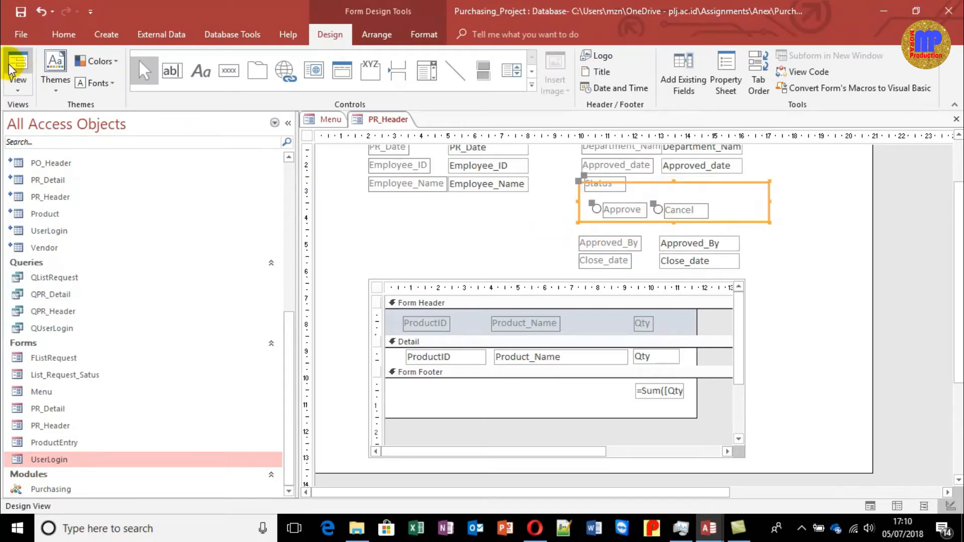
Step: Check the new layout in Form View, and narrow the form to about 17.8 cm in Design View
left_click(11, 68)
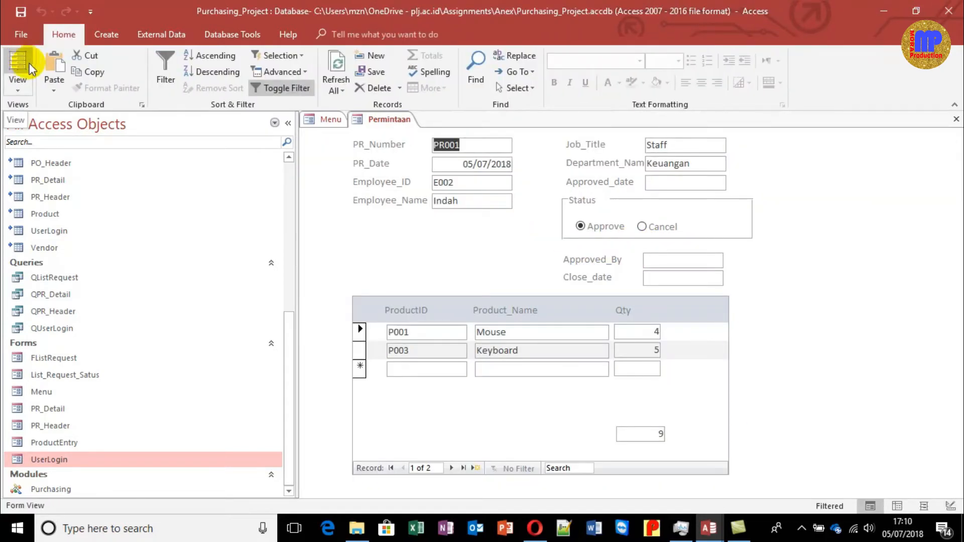
left_click(18, 89)
left_click(45, 193)
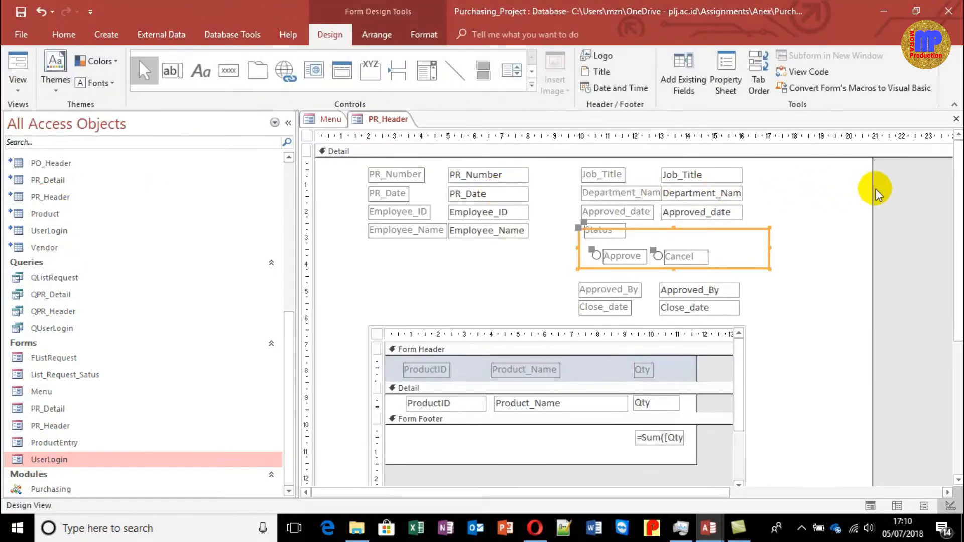
left_click_drag(874, 187, 790, 189)
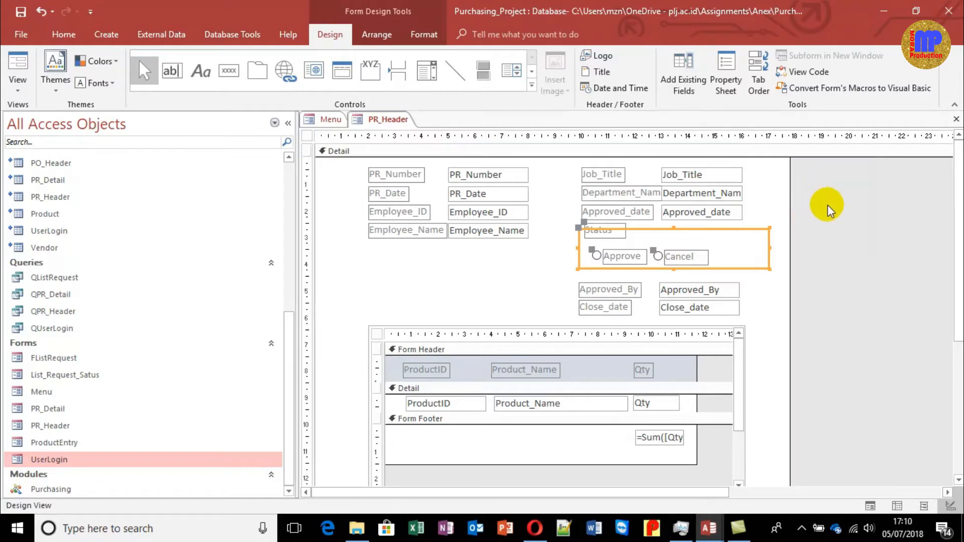
scroll(961, 322, "down", 1)
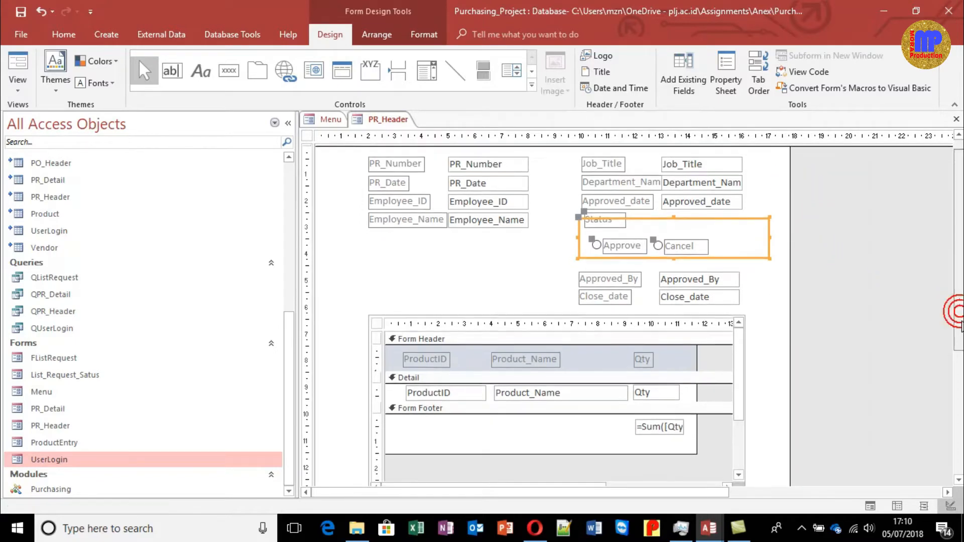
left_click_drag(961, 321, 958, 351)
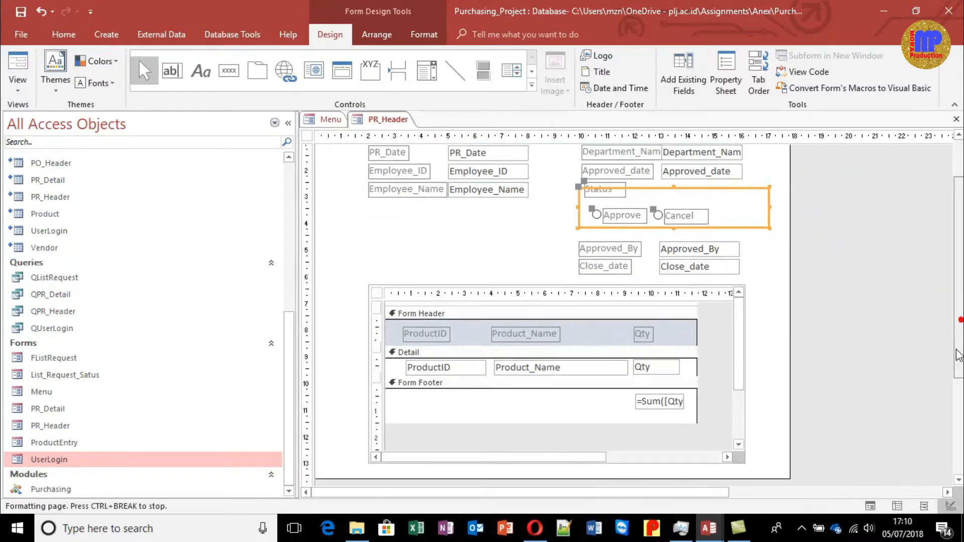
Step: Close the PR_Header form and save its design changes
left_click(896, 331)
key("ctrl+w")
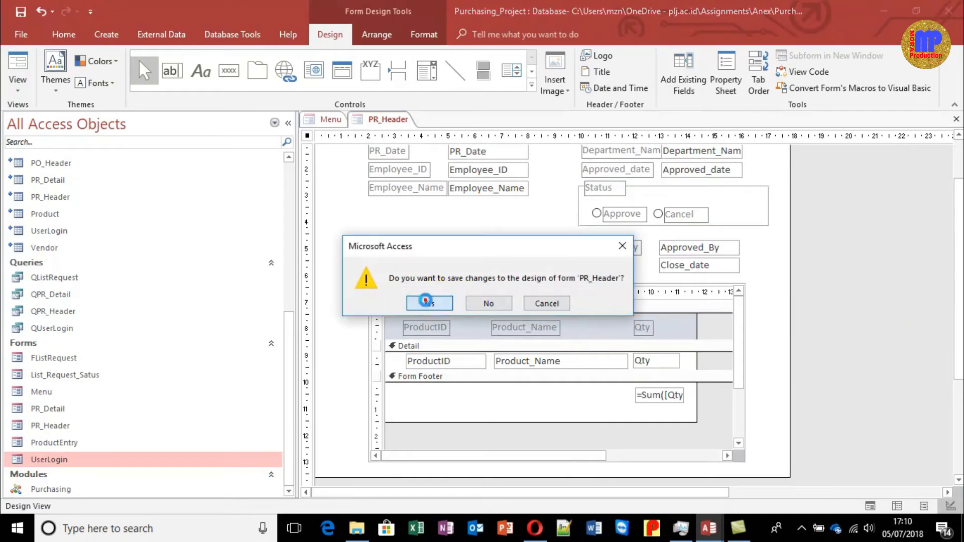
left_click(426, 301)
Step: Check the saved request form by opening Permohoan from the Menu form, and close both forms
left_click(428, 186)
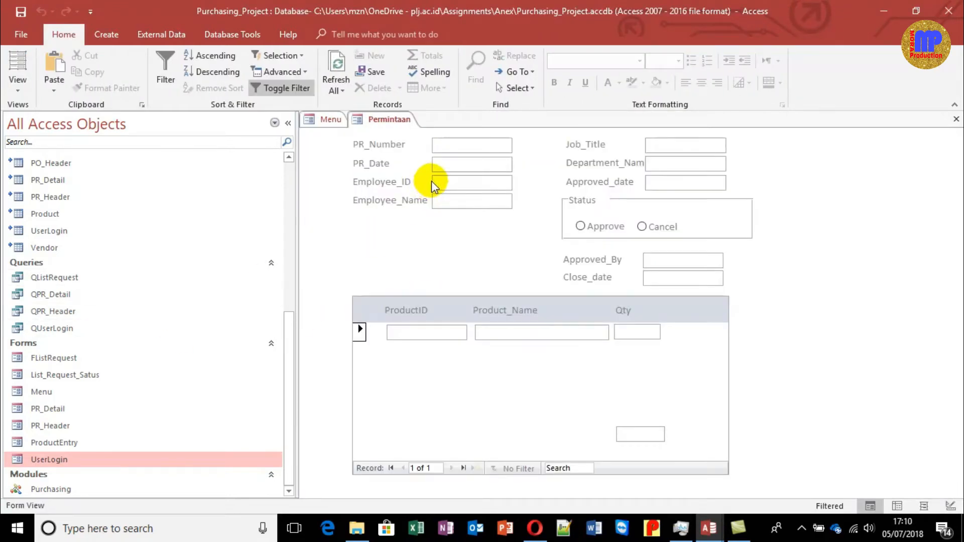
key("ctrl+w")
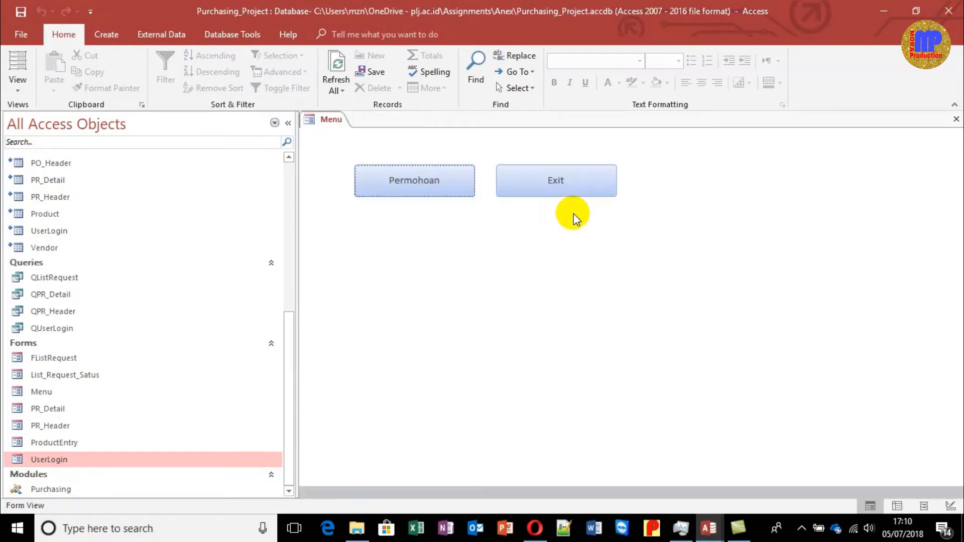
key("ctrl+w")
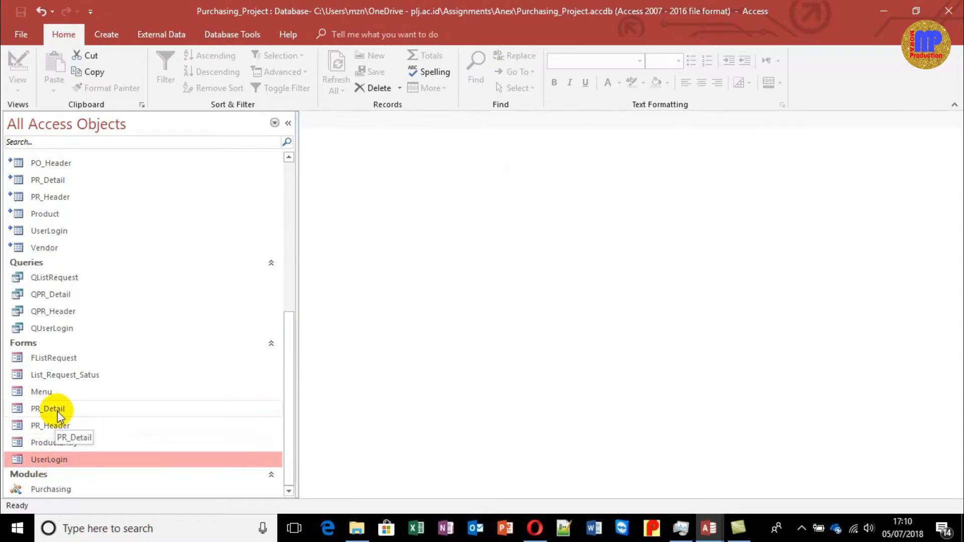
Step: Clear the Status check box of request PR001 in the PR_Header table and close the table
double_click(64, 198)
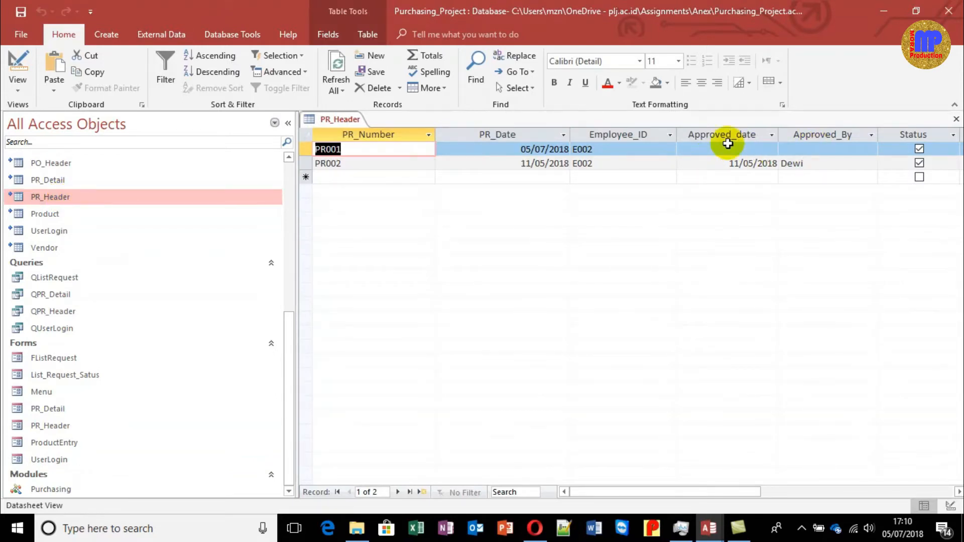
left_click(729, 149)
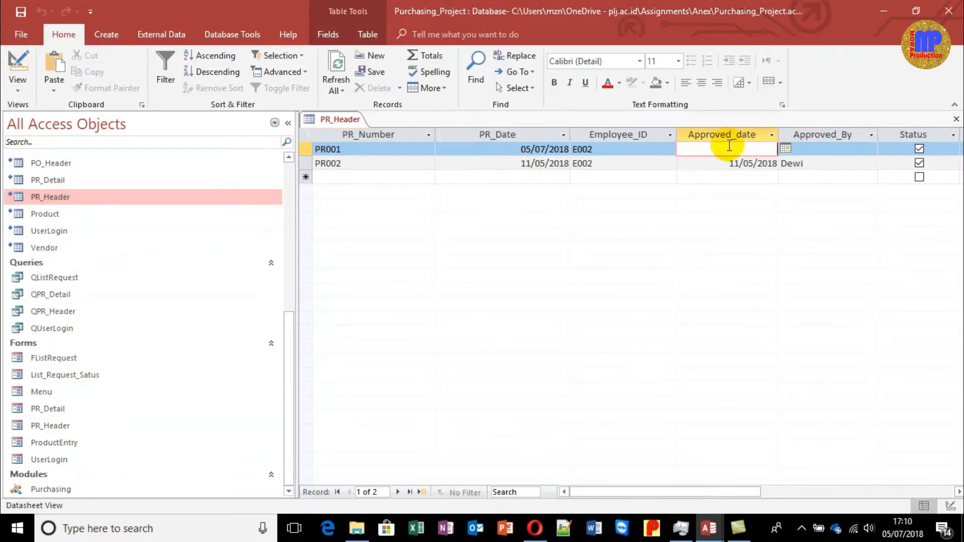
left_click(919, 149)
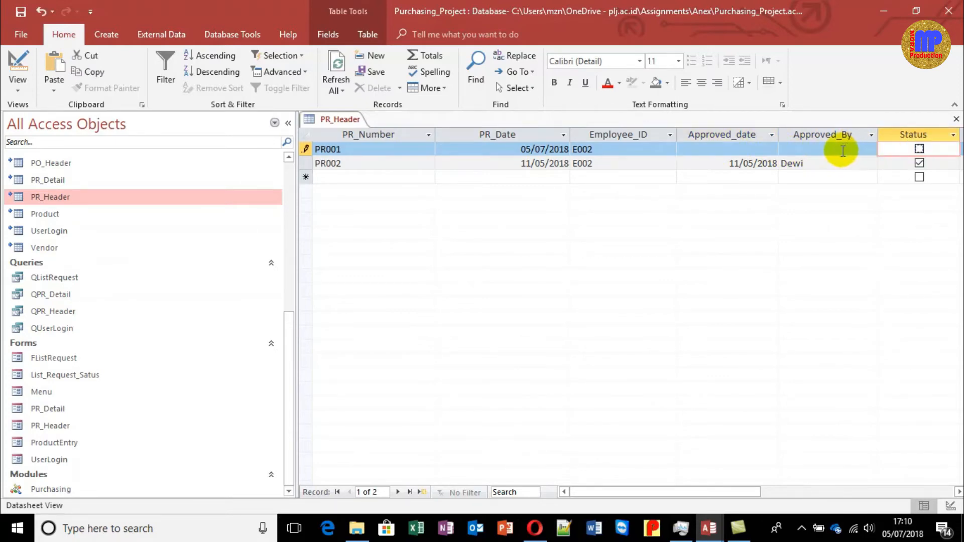
left_click(841, 149)
left_click_drag(706, 492, 667, 491)
key("ctrl+w")
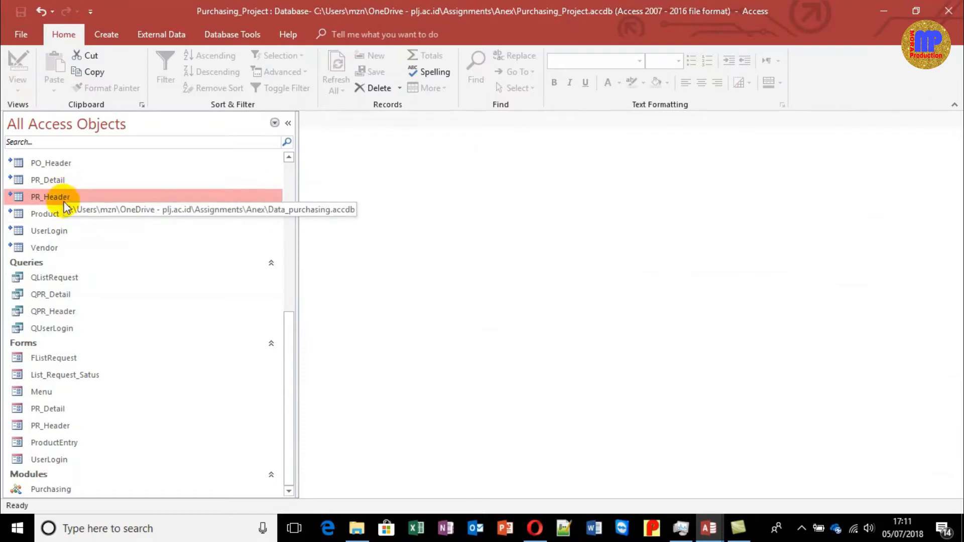
Step: Look up the finance approver's login and user level in the UserLogin table and close it
left_click(63, 231)
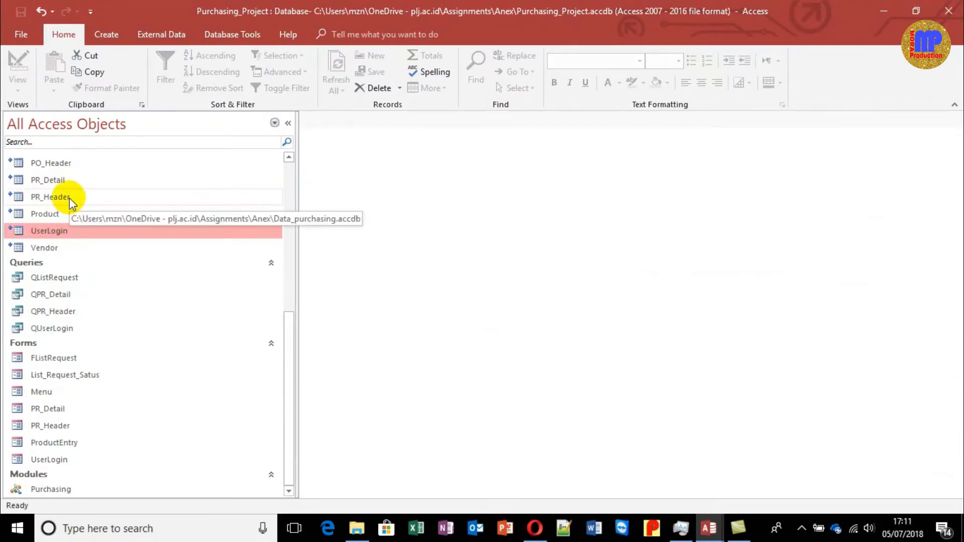
double_click(63, 233)
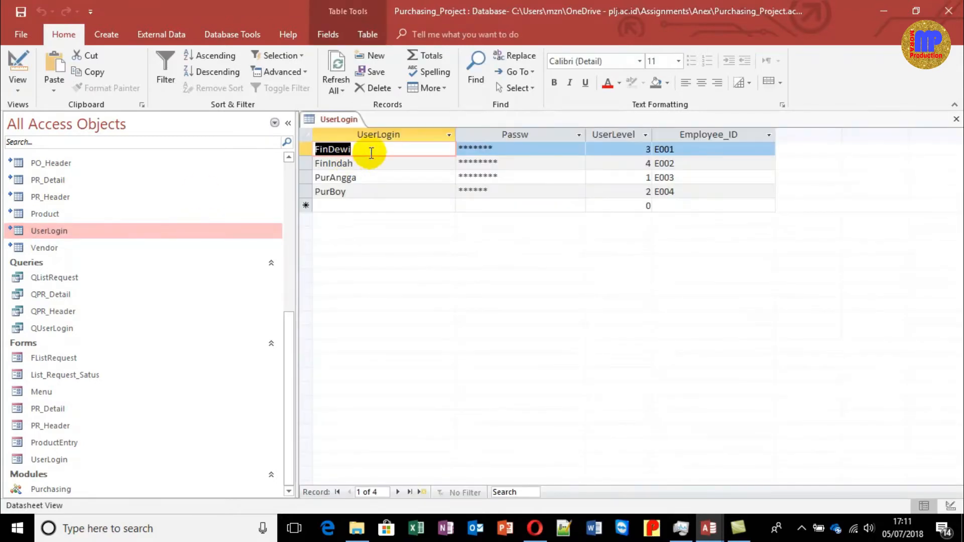
key("ctrl+w")
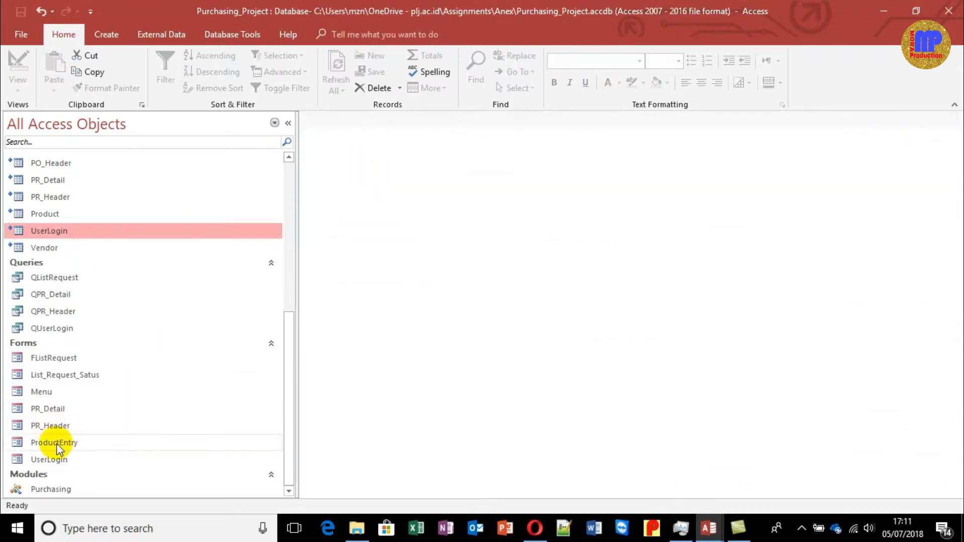
Step: Log in through the UserLogin form with the finance approver's user name and password, and open Permohoan from the menu
double_click(52, 458)
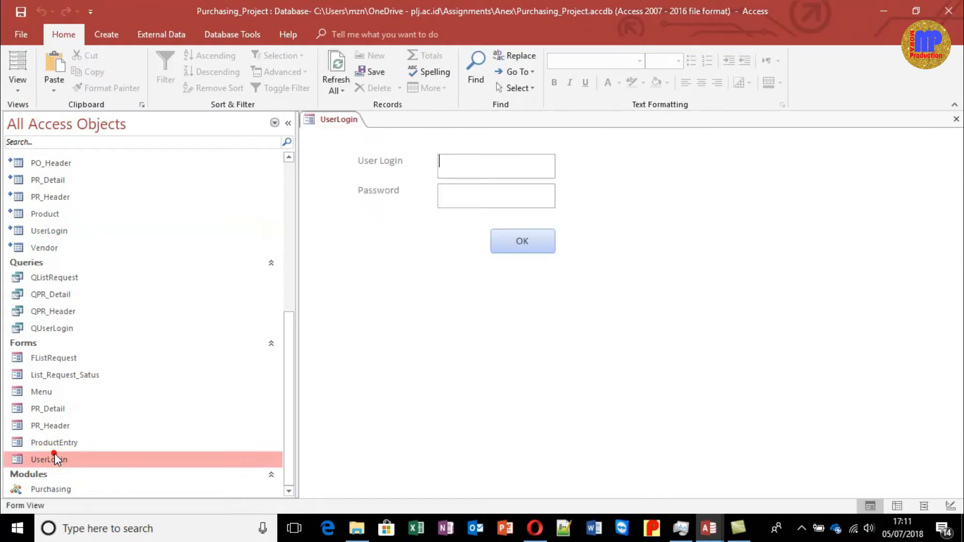
type("Findason")
key("Tab")
type("*******")
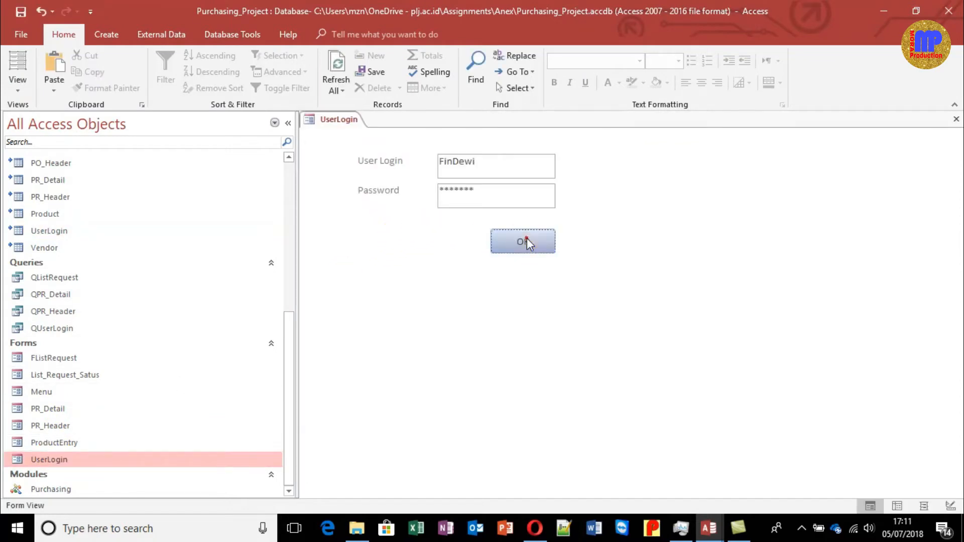
left_click(526, 238)
left_click(411, 177)
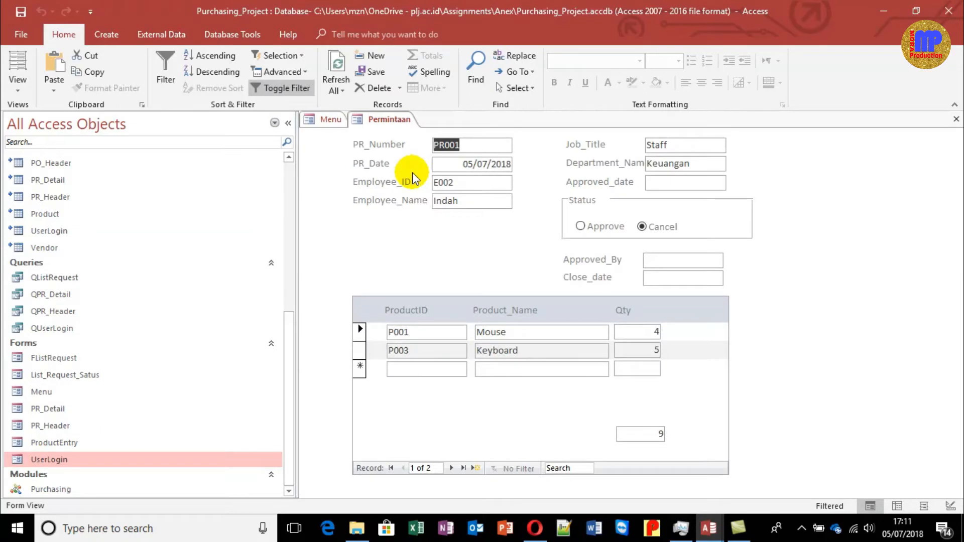
Step: Set request PR001's Approved_date to 05/07/2018 and its Status to Approve, and close the request and Menu forms
left_click(673, 182)
left_click(733, 182)
left_click(677, 233)
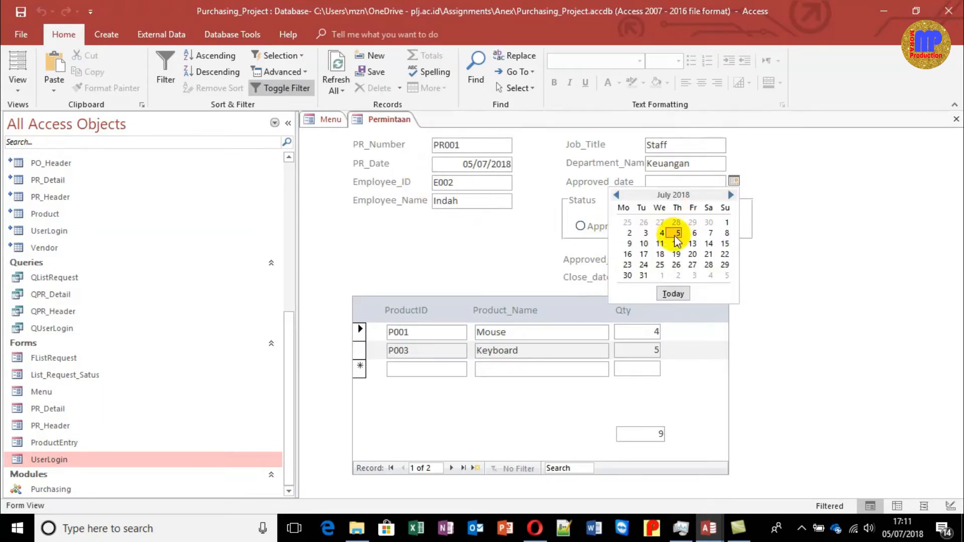
left_click(580, 227)
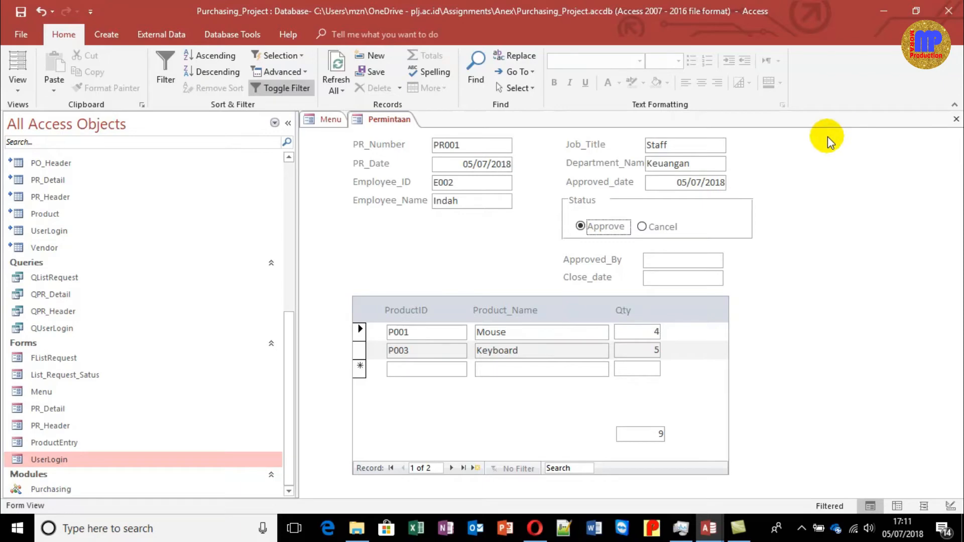
key("ctrl+w")
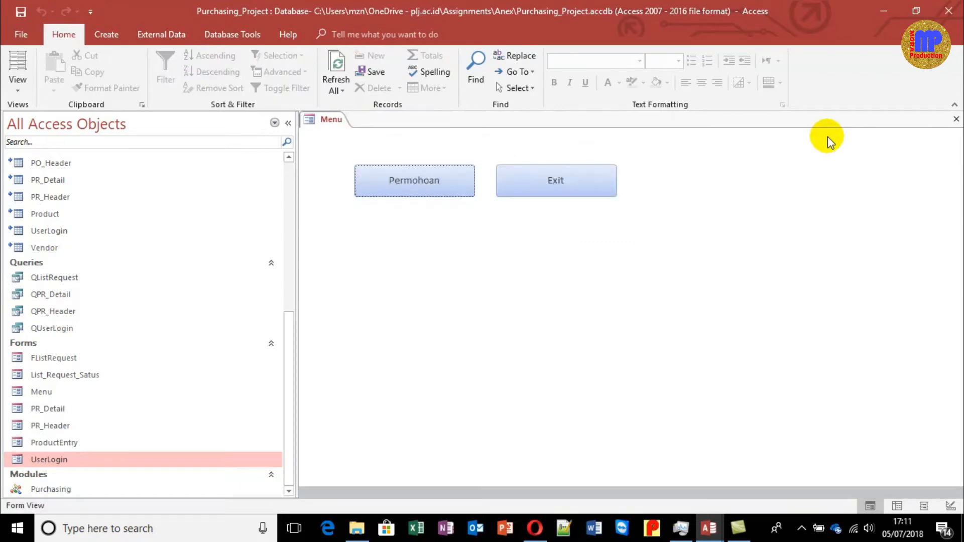
key("ctrl+w")
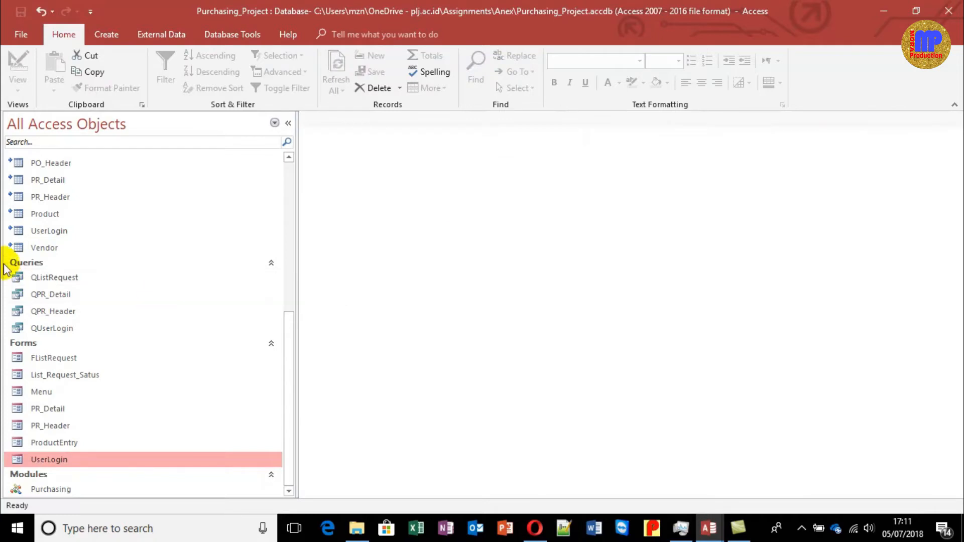
Step: Check the stored Approved_date, Approved_By and Status of PR001 in the PR_Header table, and close the table
double_click(65, 198)
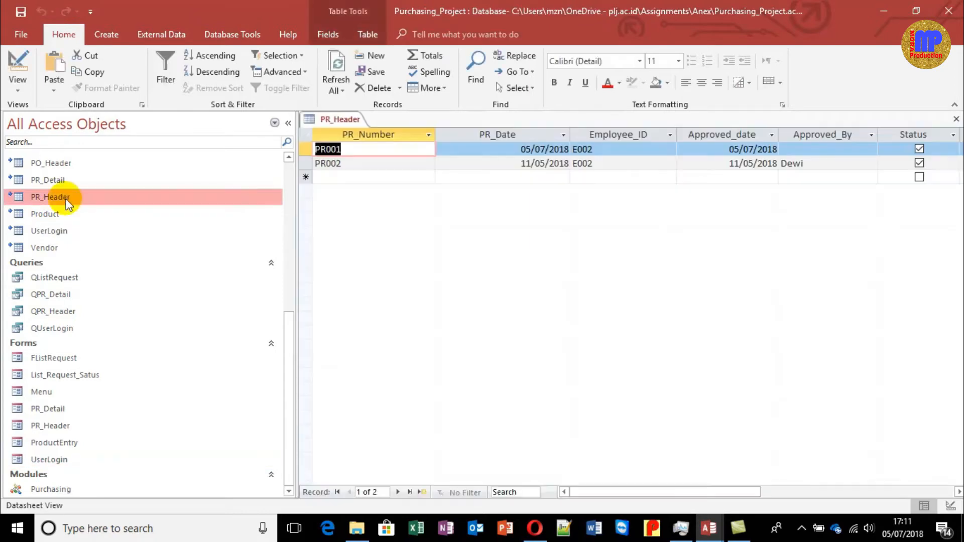
left_click(808, 148)
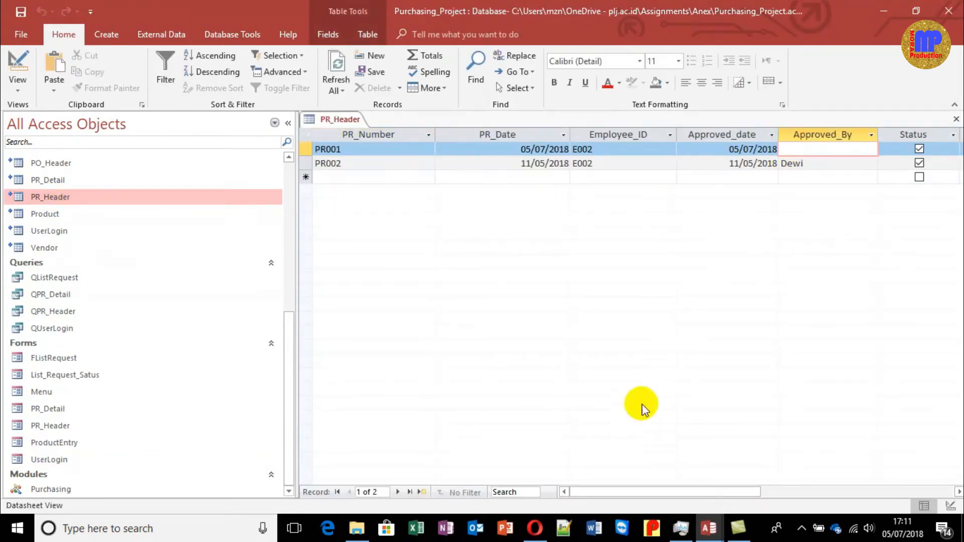
left_click_drag(652, 485, 699, 489)
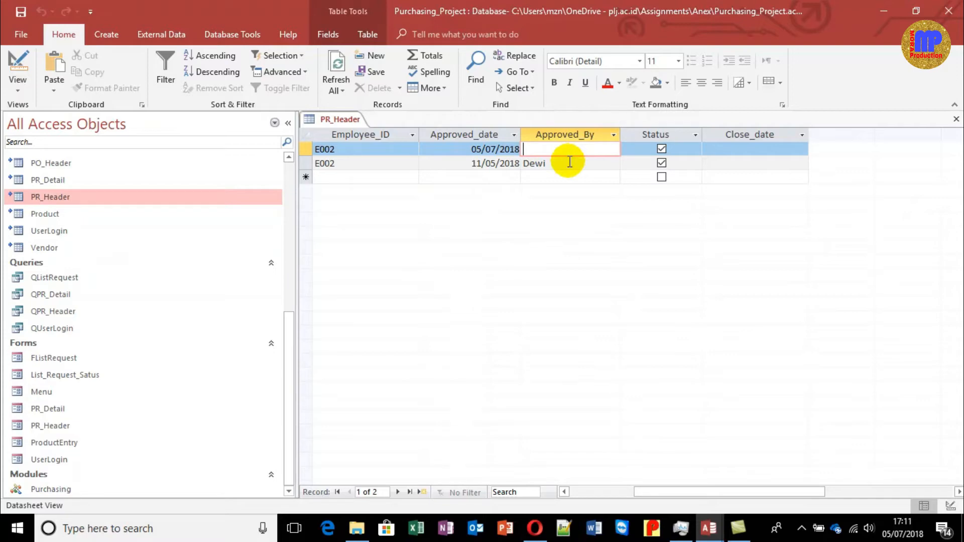
key("ctrl+w")
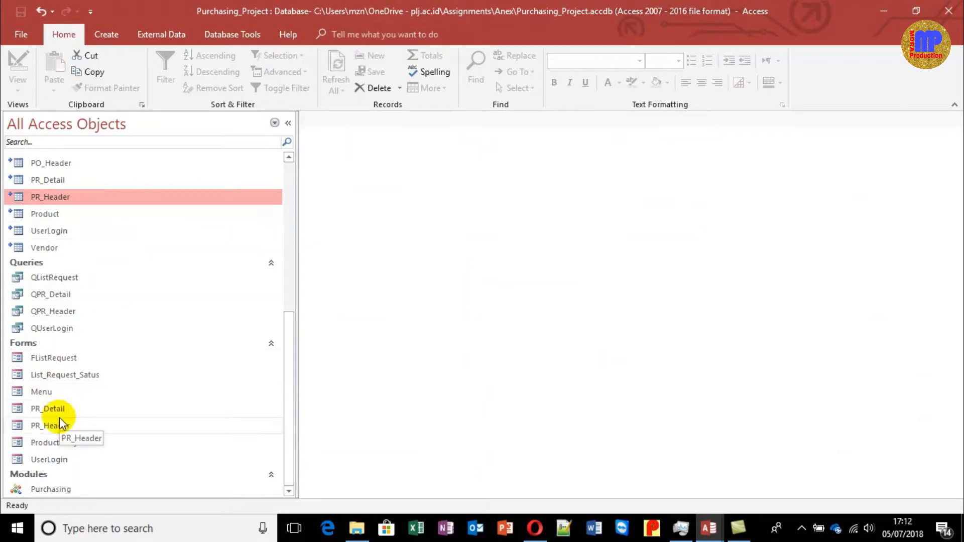
Step: Open the Menu form in Design View and review the Permohoan button's On Click procedure, closing the code editor after reading
left_click(56, 392)
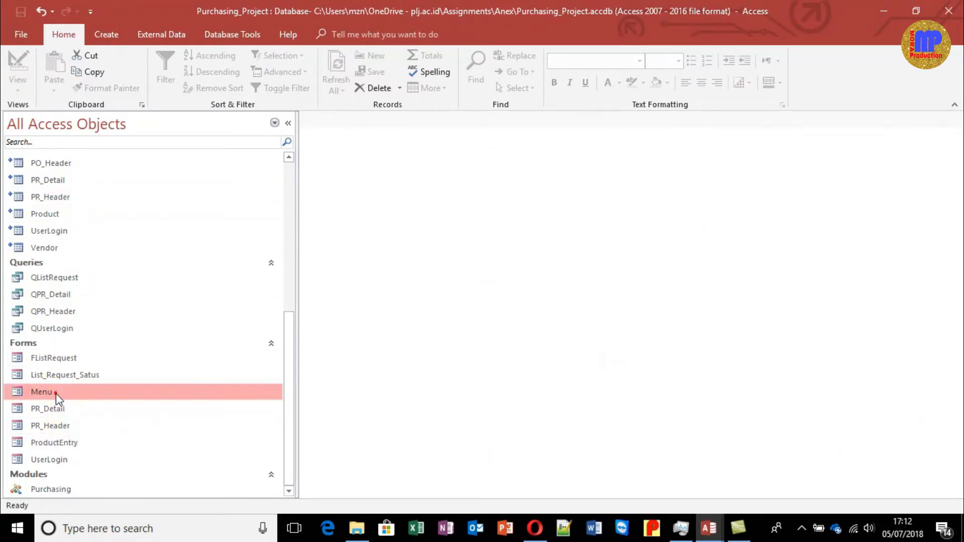
right_click(56, 393)
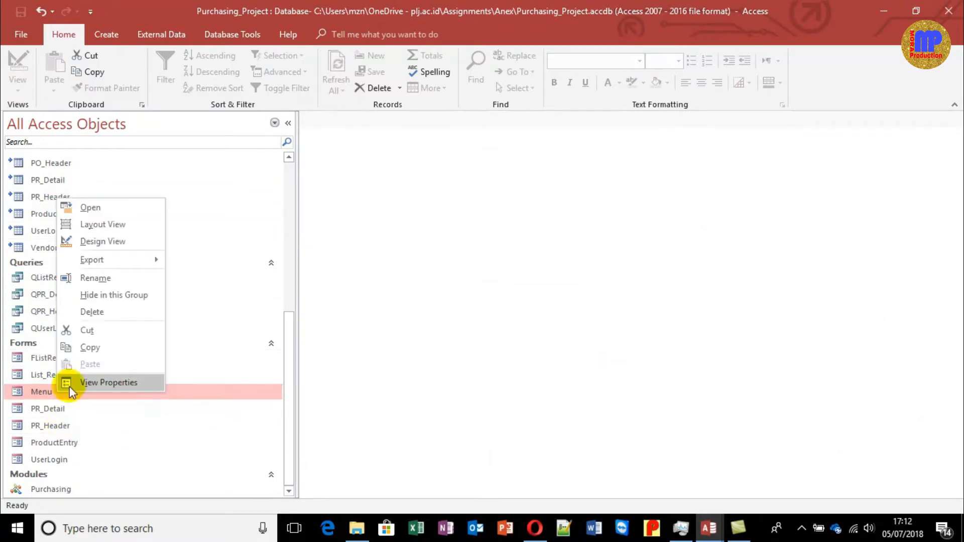
left_click(107, 243)
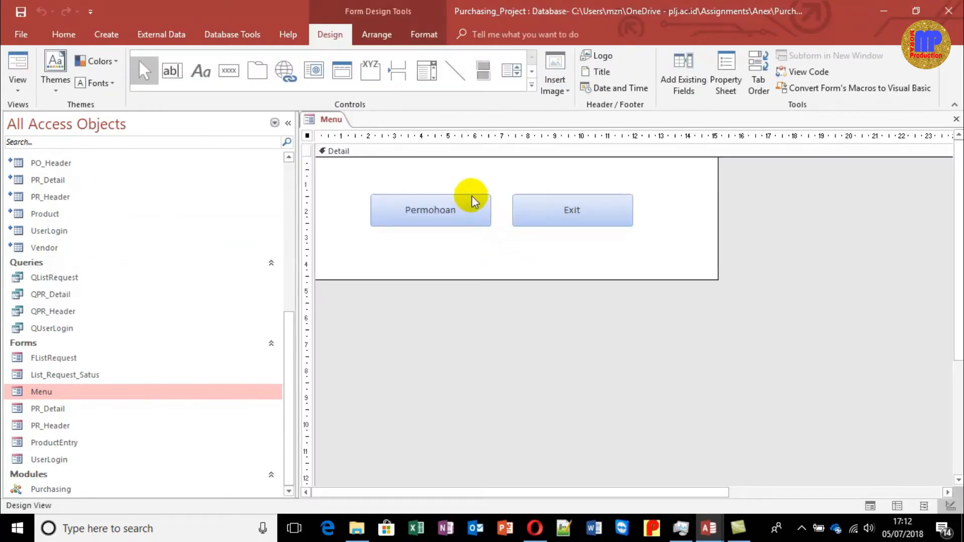
left_click(472, 201)
right_click(472, 201)
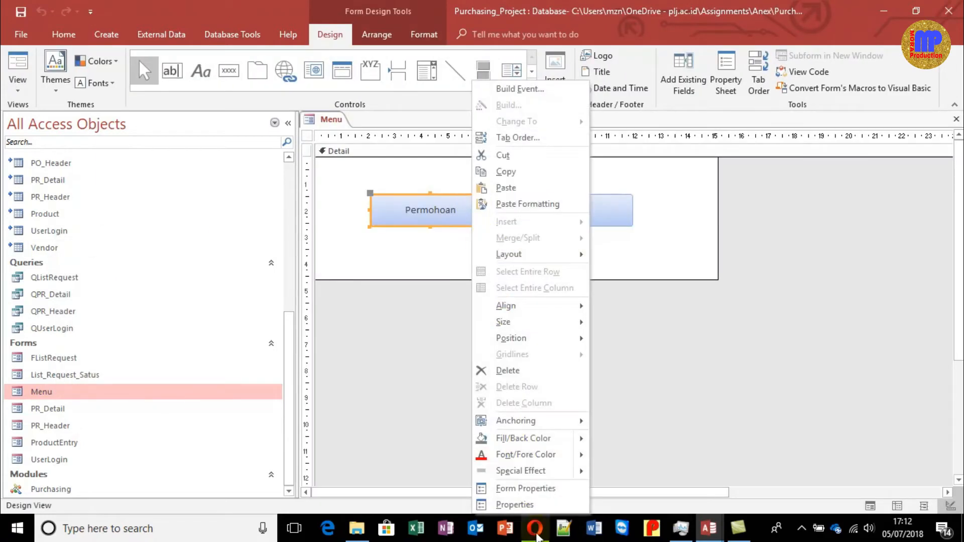
left_click(532, 505)
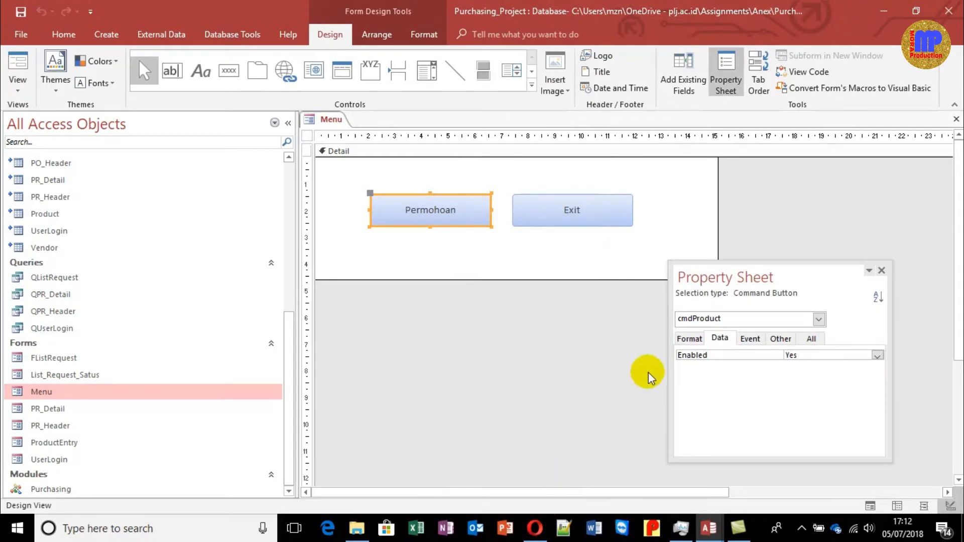
left_click(751, 339)
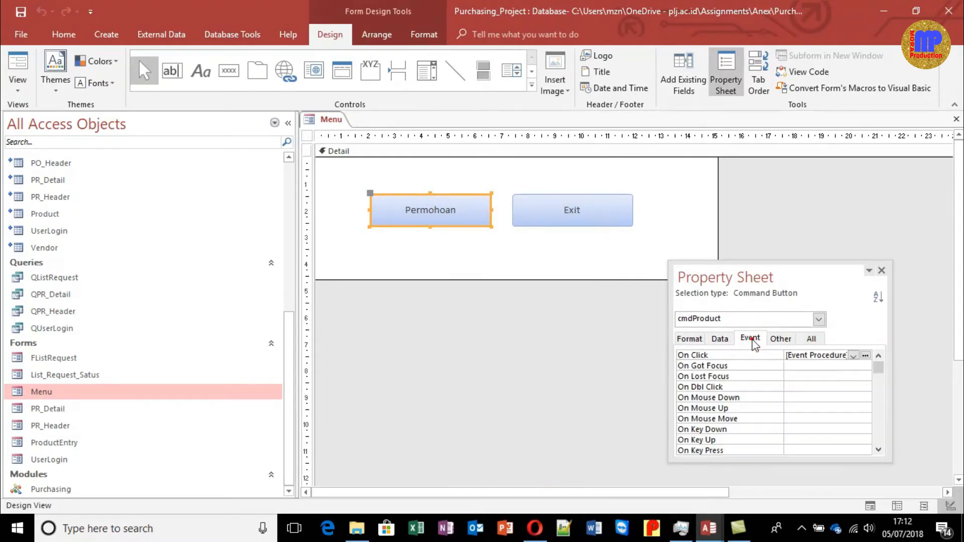
left_click(868, 355)
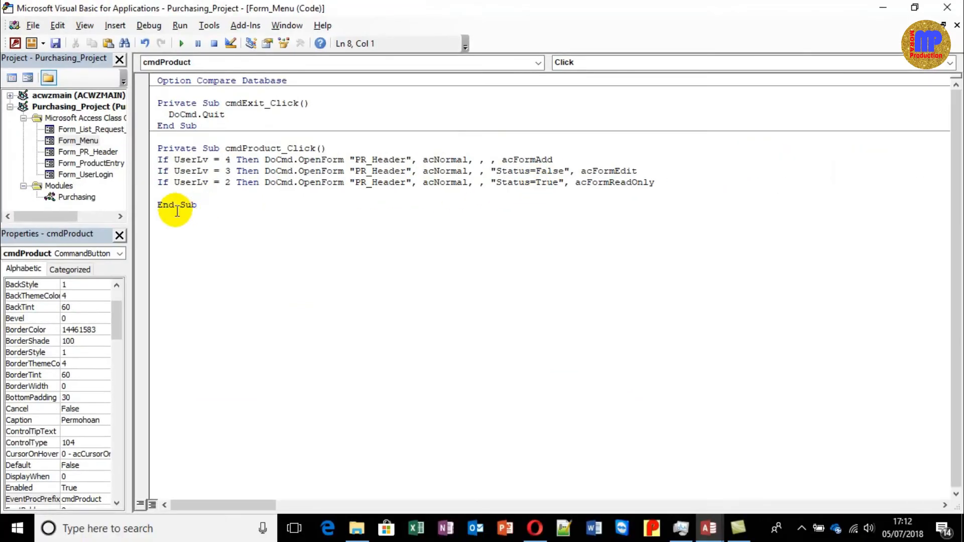
left_click(952, 7)
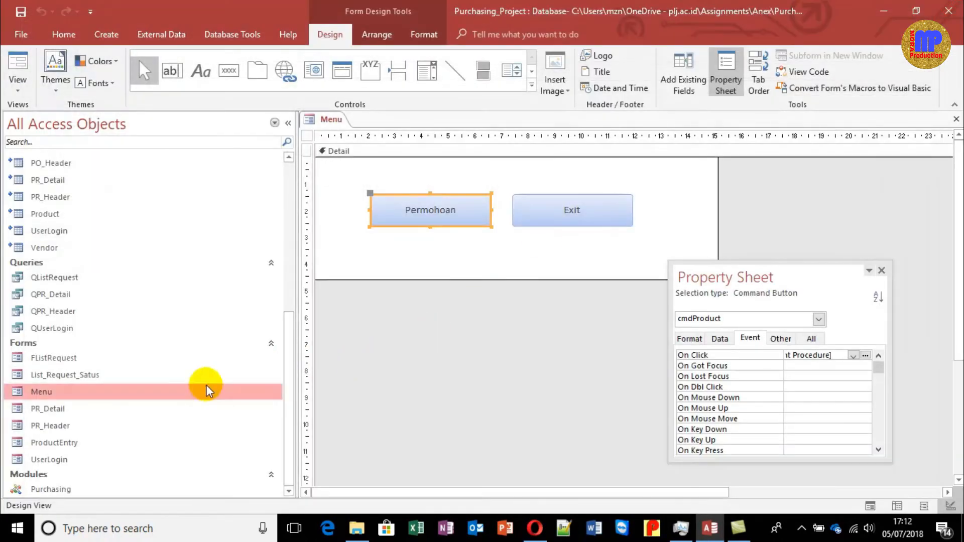
Step: Open the UserLogin form in Design View and examine how the OK button's On Click code assigns UserLv and UserName, and close the code editor
left_click(44, 458)
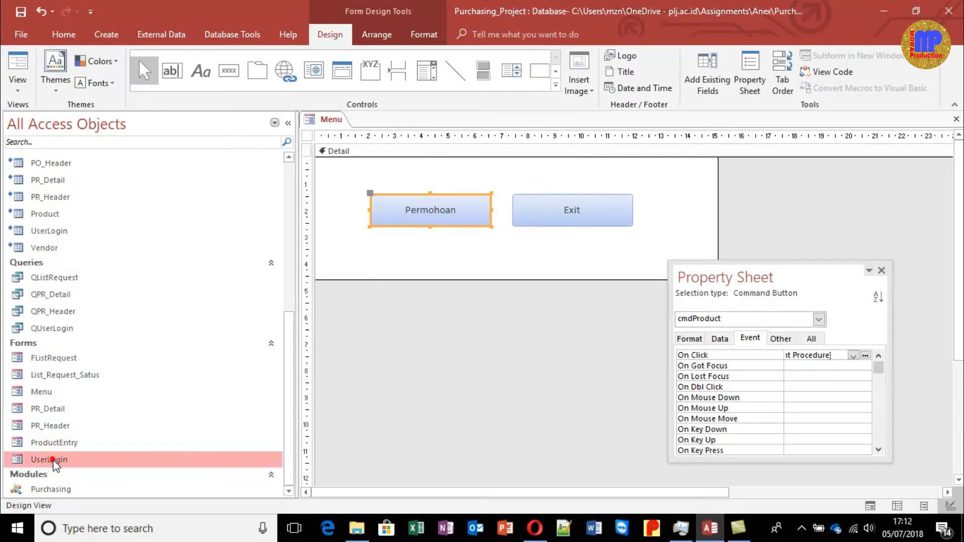
right_click(102, 455)
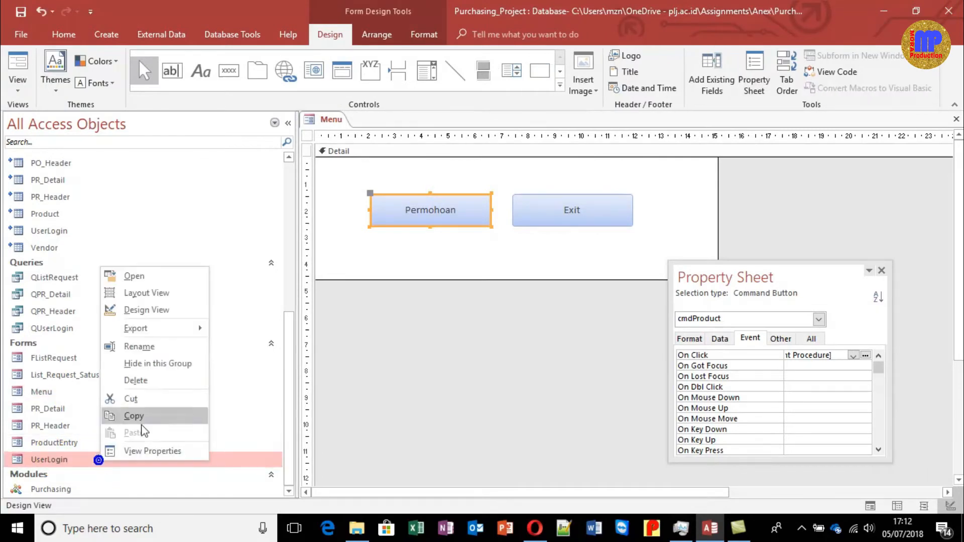
left_click(166, 307)
left_click(538, 264)
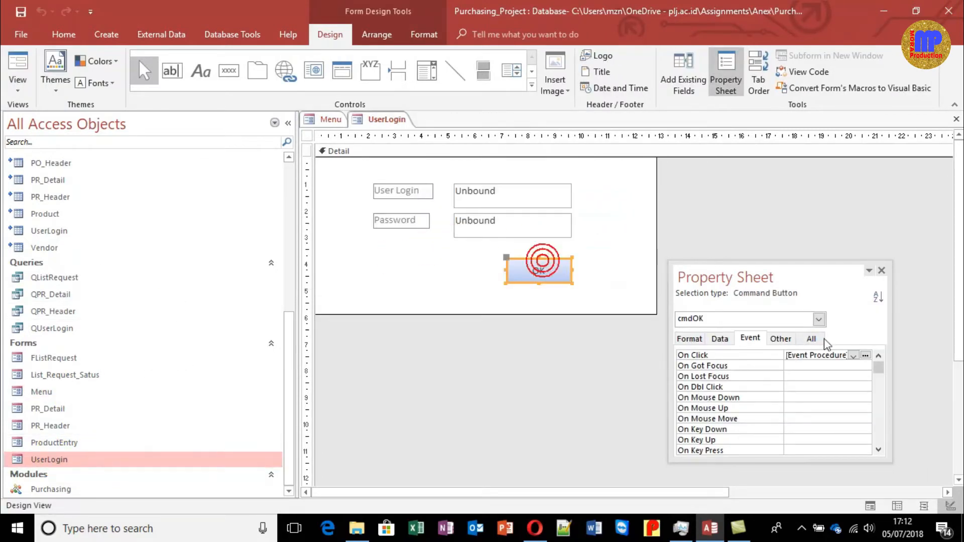
left_click(866, 355)
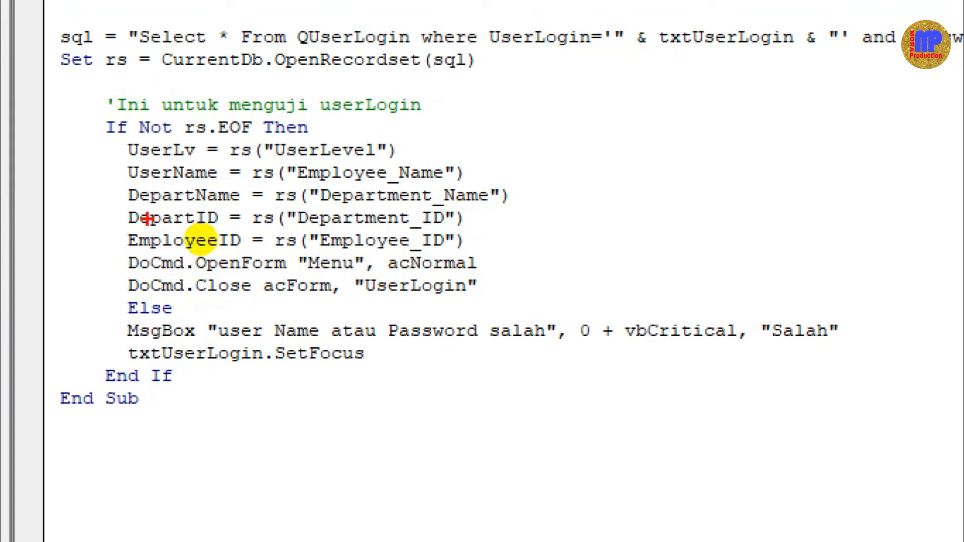
left_click_drag(109, 161, 228, 156)
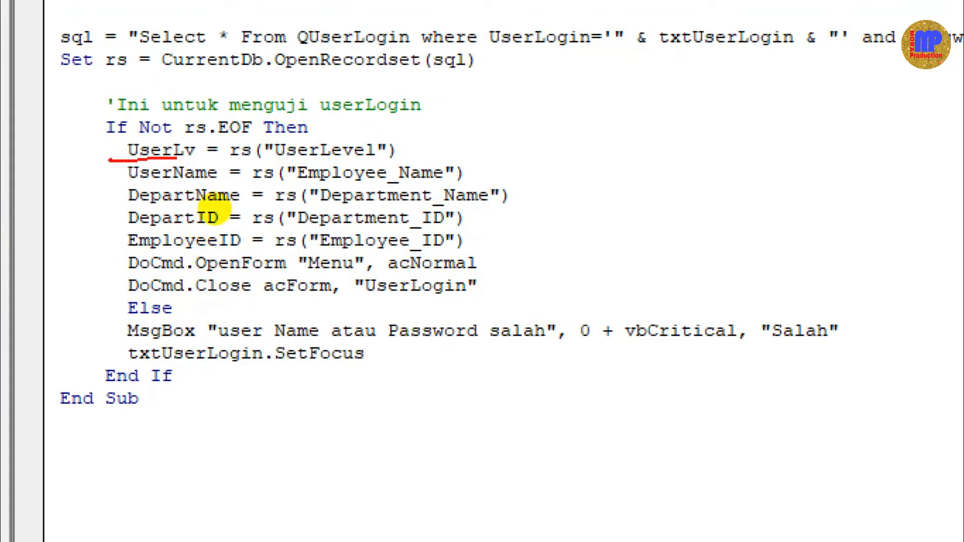
mouse_move(240, 206)
left_mouse_down()
mouse_move(228, 216)
mouse_move(173, 215)
mouse_move(181, 213)
left_mouse_up()
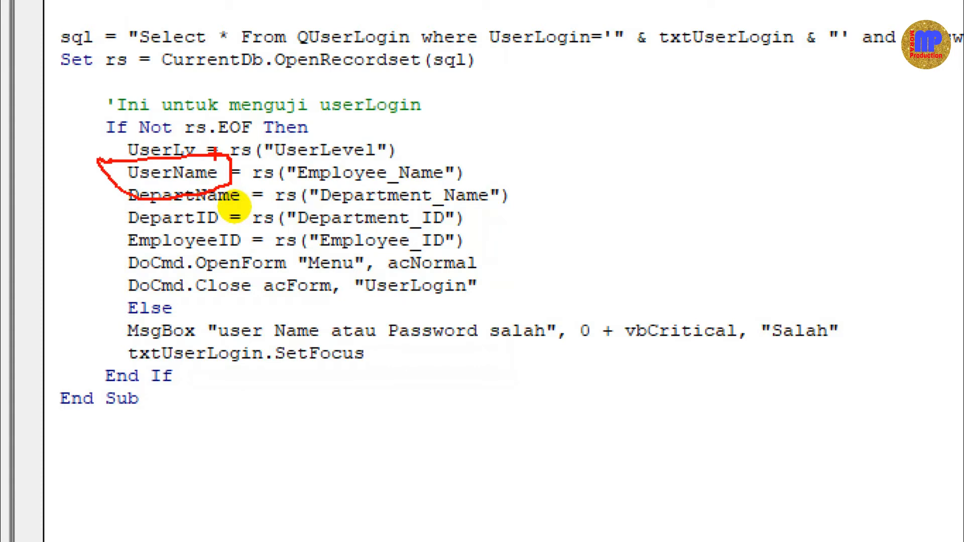
key("w")
key("Escape")
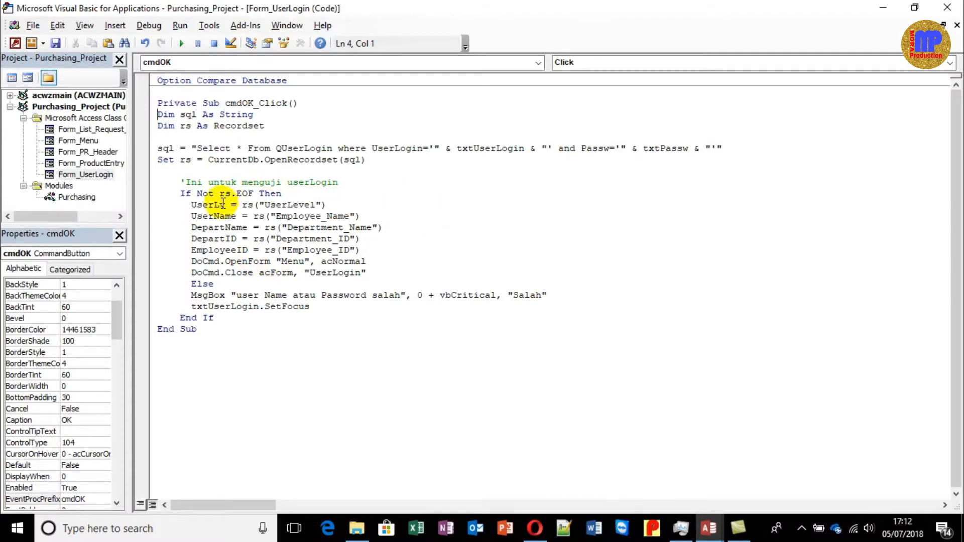
left_click_drag(189, 214, 237, 213)
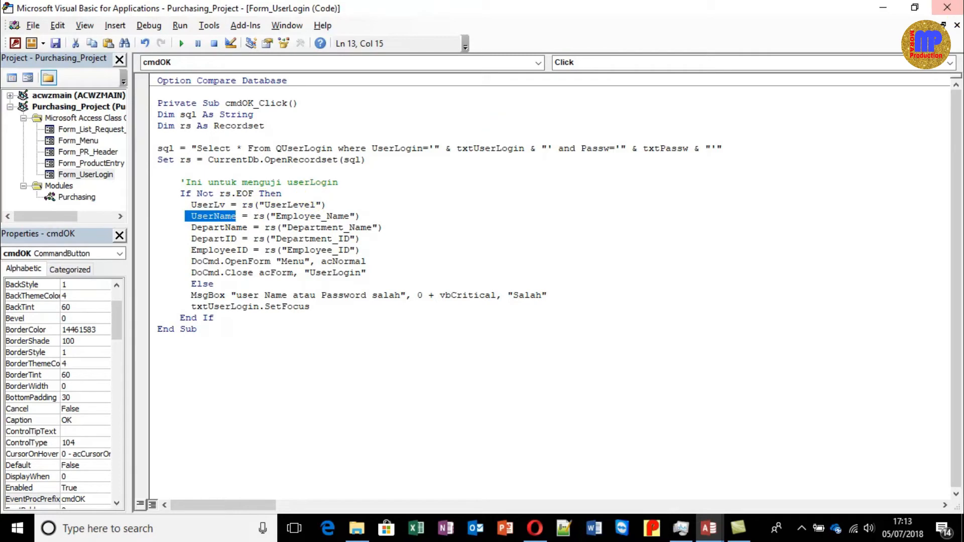
left_click(947, 7)
left_click(782, 206)
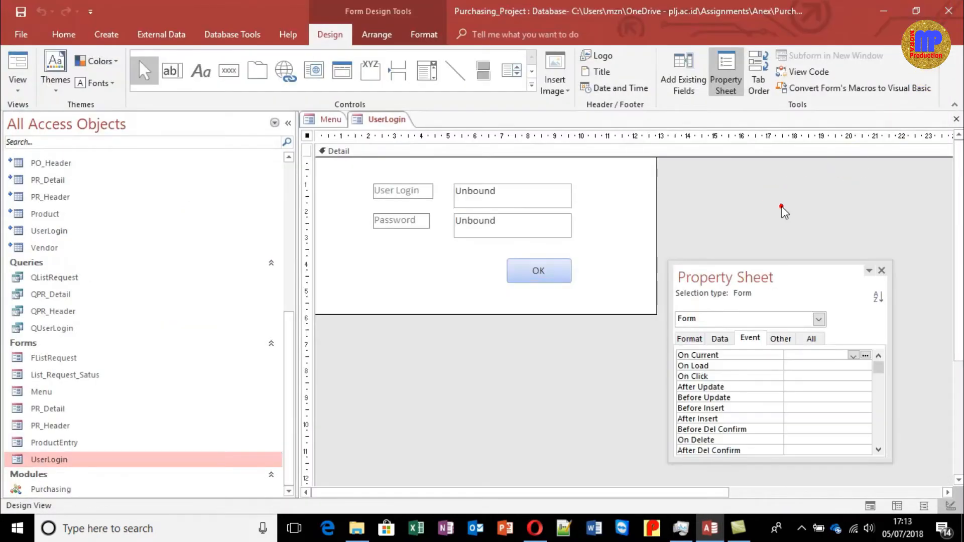
Step: Close the UserLogin form without saving its design changes, and close the Menu form with its changes saved
key("ctrl+w")
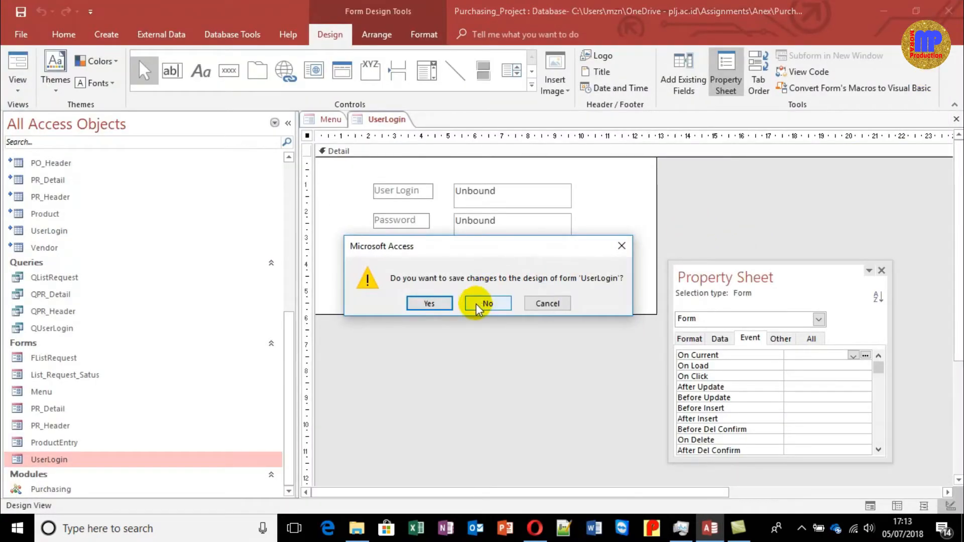
left_click(488, 303)
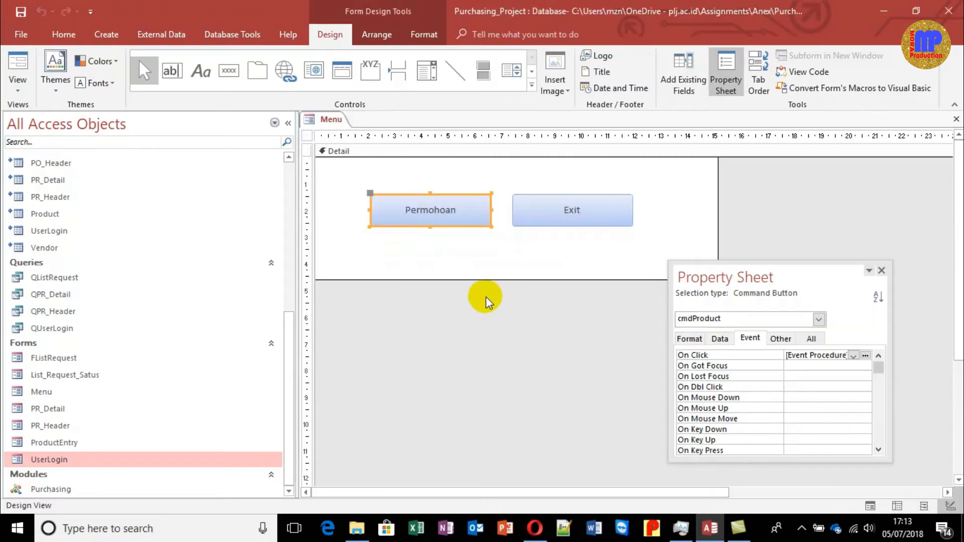
key("ctrl+w")
left_click(430, 304)
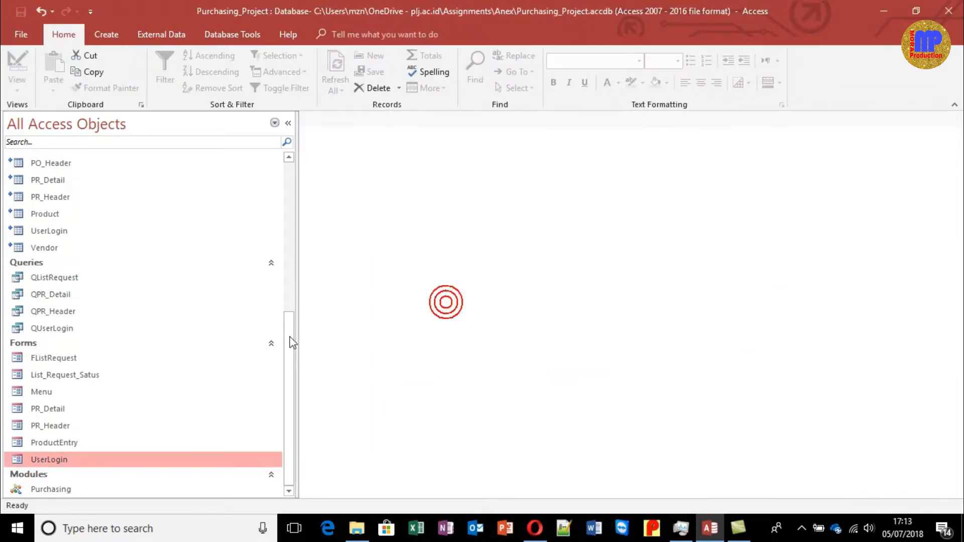
Step: Open the PR_Header form in Design View and examine the event and data properties of the Status option group and its Approve option
left_click(59, 426)
right_click(59, 426)
left_click(103, 275)
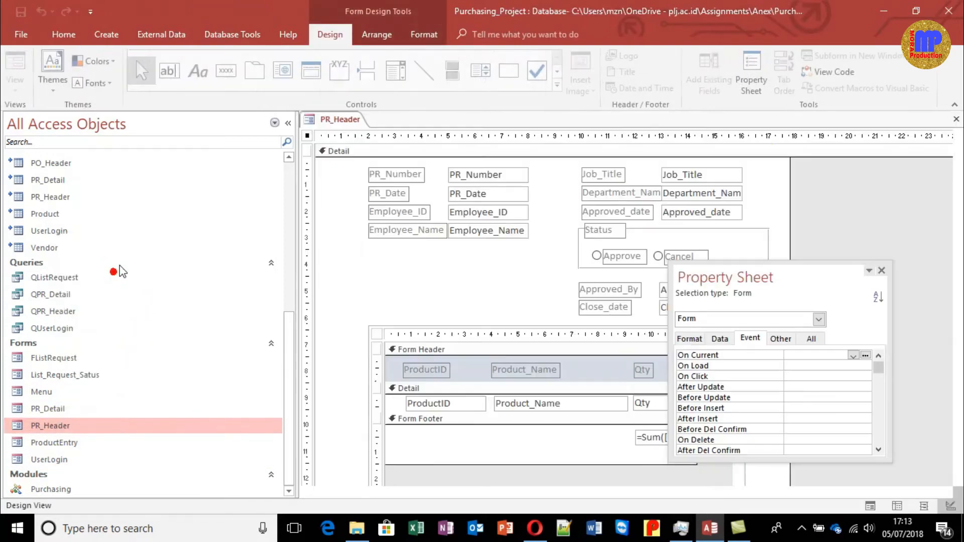
left_click(608, 259)
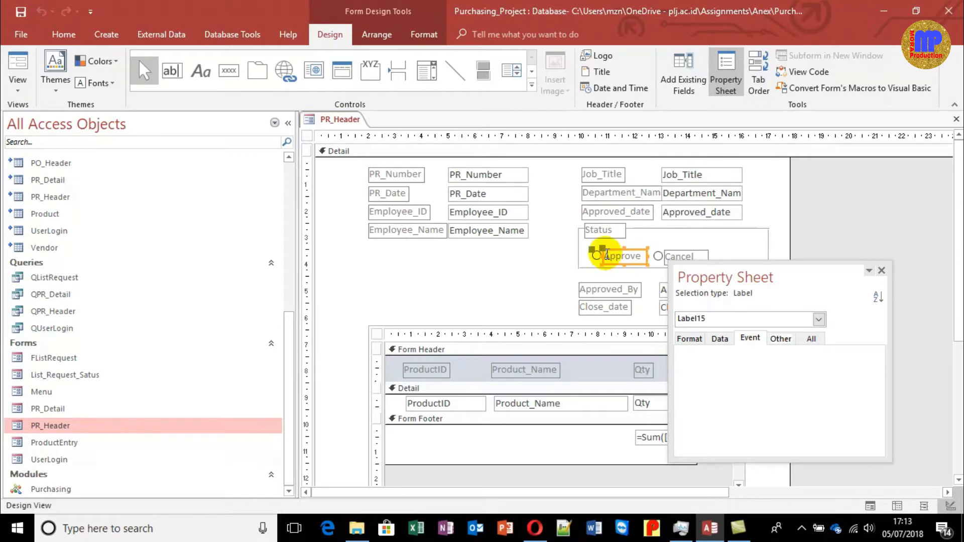
left_click(596, 257)
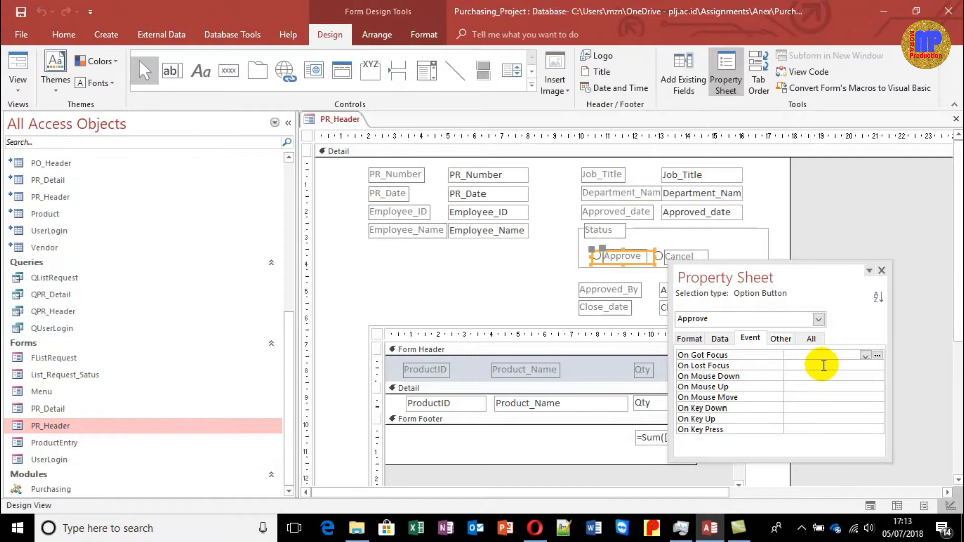
left_click(652, 230)
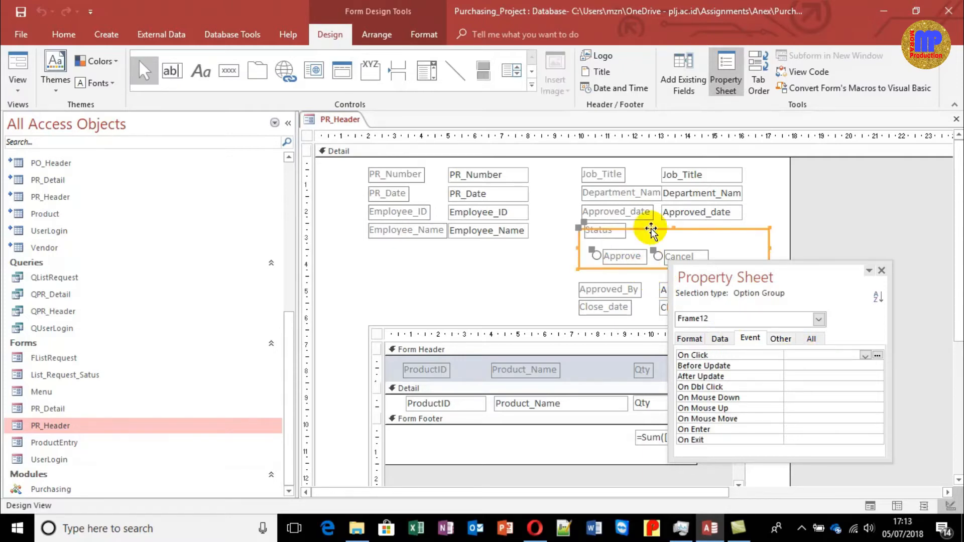
left_click(720, 338)
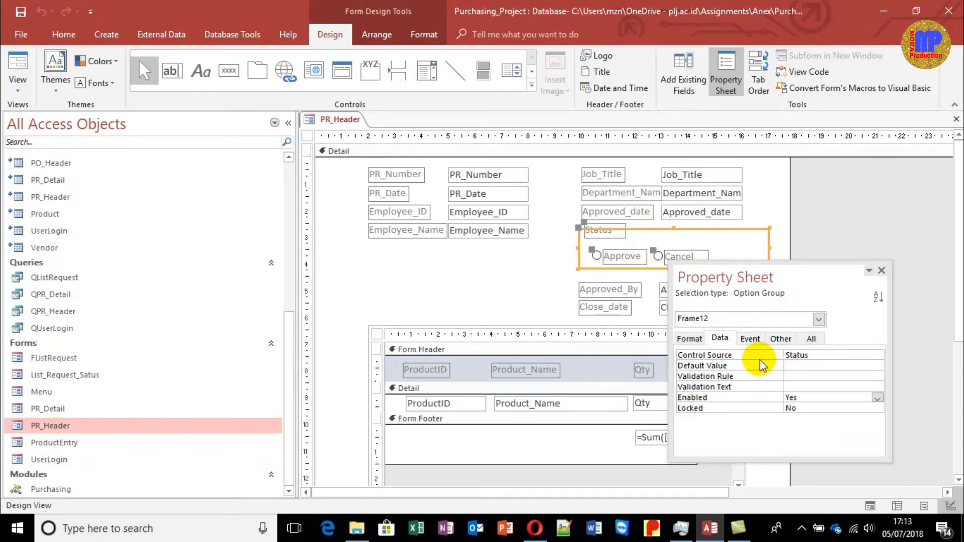
left_click(613, 258)
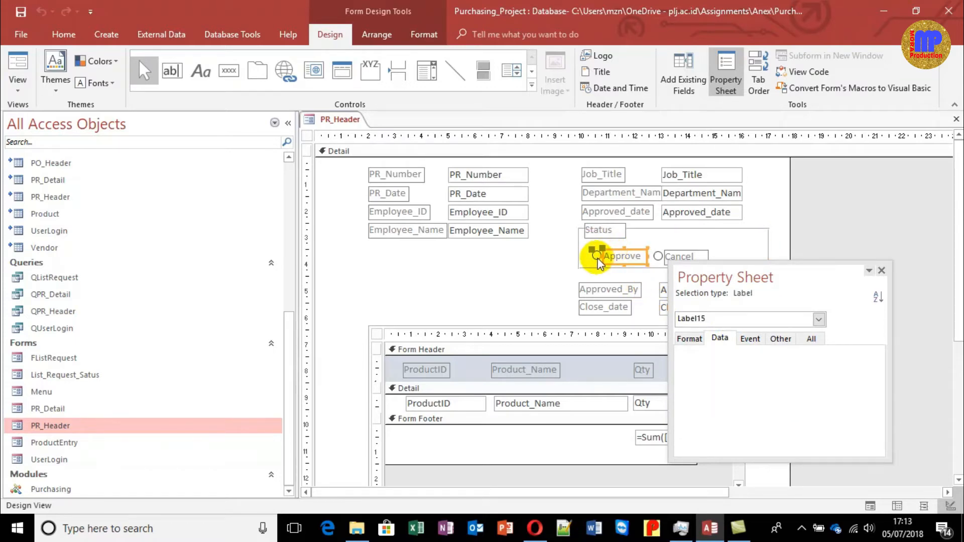
left_click(750, 339)
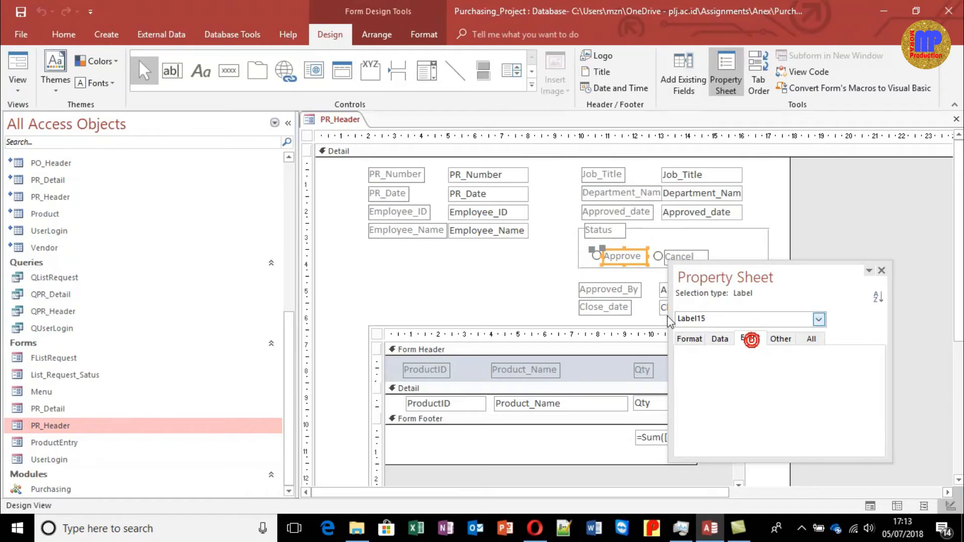
Step: Create an On Mouse Down event procedure for the Approve option button using the Code Builder
left_click(598, 257)
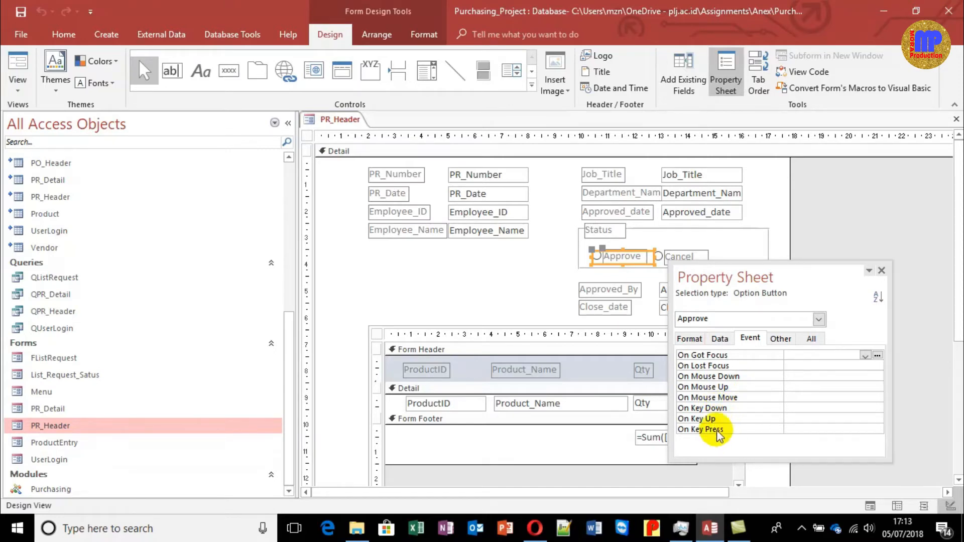
left_click(740, 378)
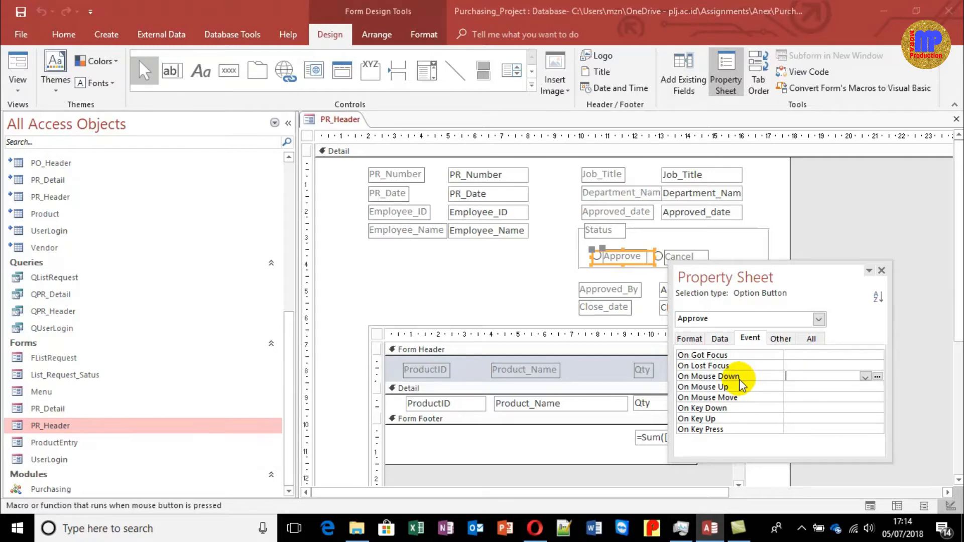
left_click(878, 377)
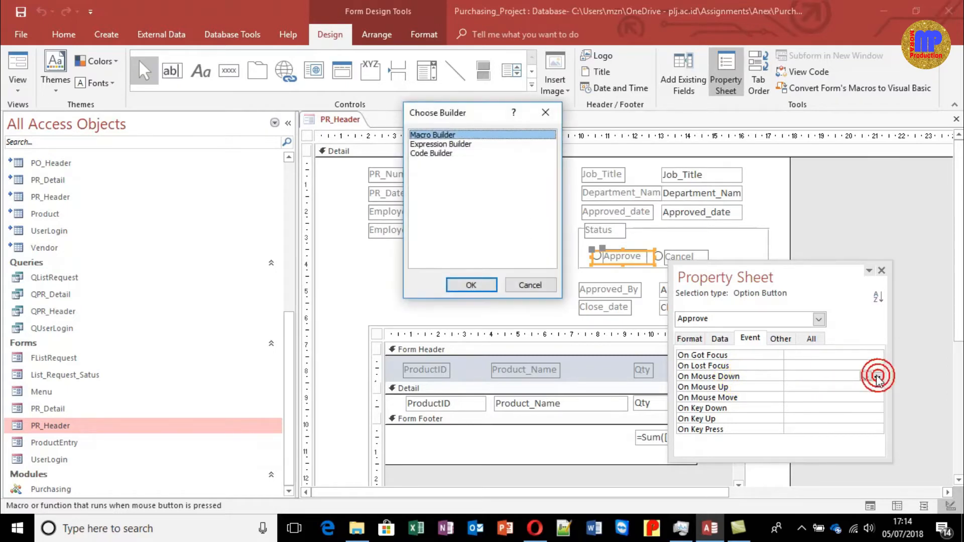
left_click(433, 153)
double_click(433, 154)
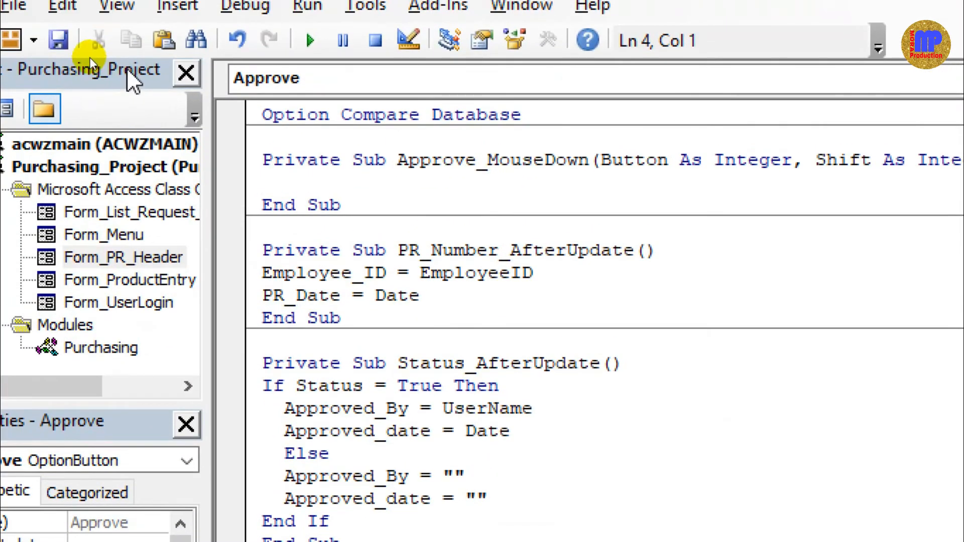
Step: Add the line Approved_By = UserName to the Approve_MouseDown procedure and close the code editor
type("s")
type("ap")
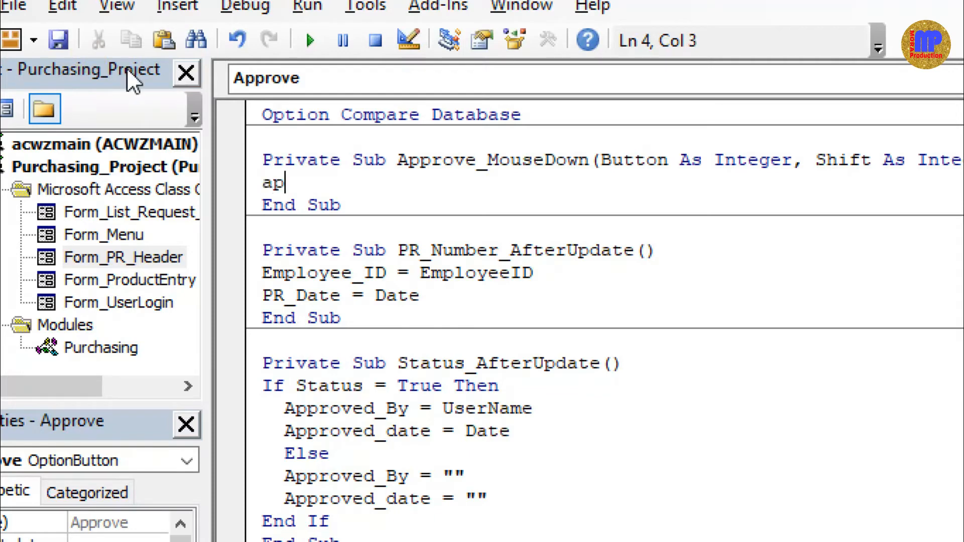
type("prov")
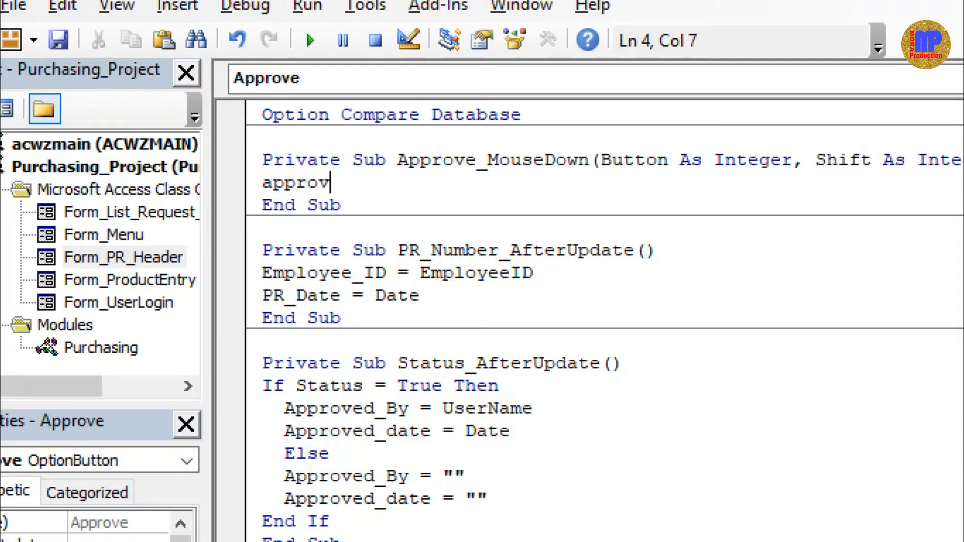
key("ctrl+space")
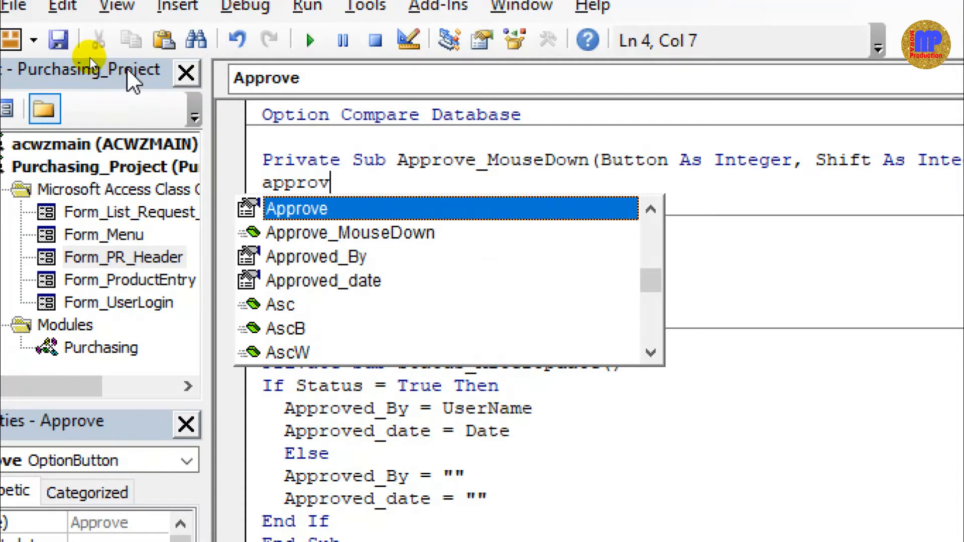
key("Down")
key("Down")
key("Tab")
type("= ")
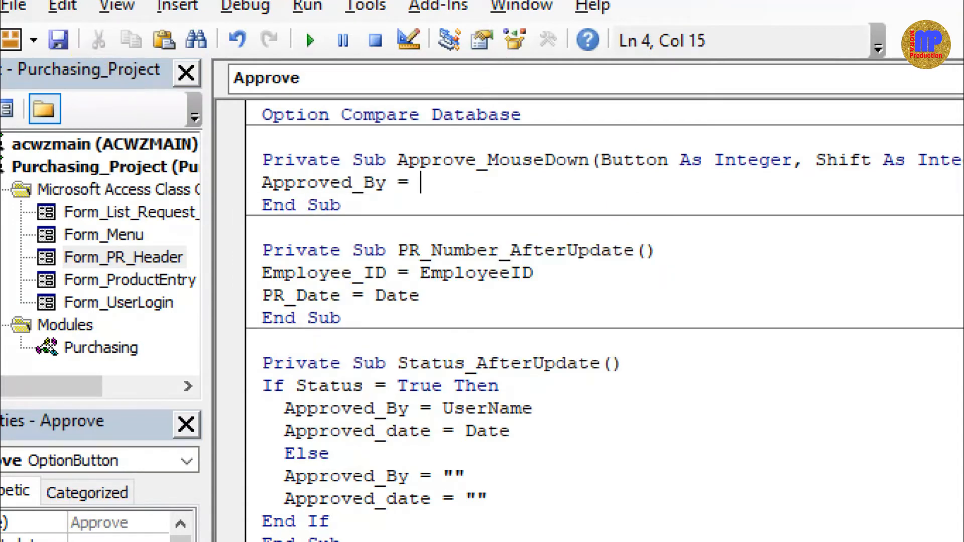
type(" UserName")
key("Down")
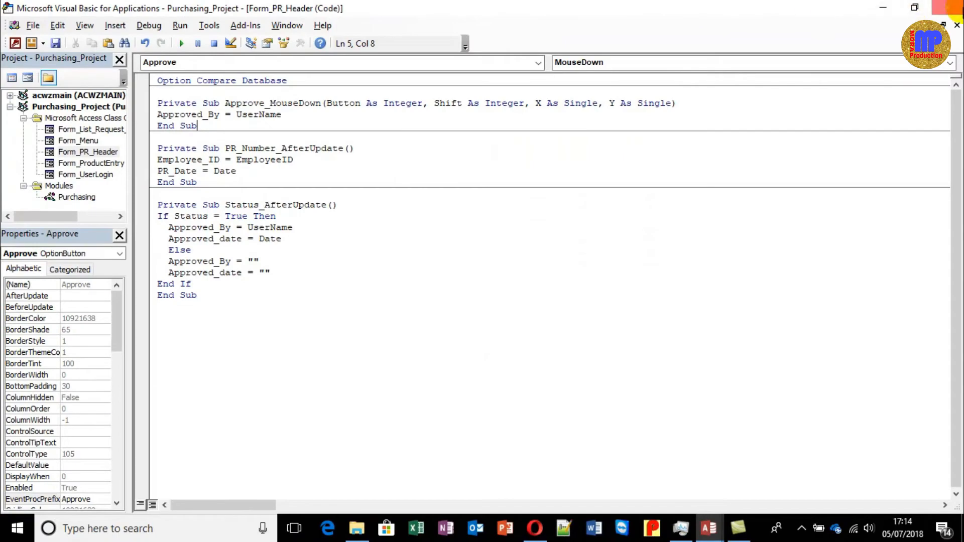
left_click(948, 7)
Step: Hide the form's properties and close the PR_Header form, saving its design changes
left_click(840, 240)
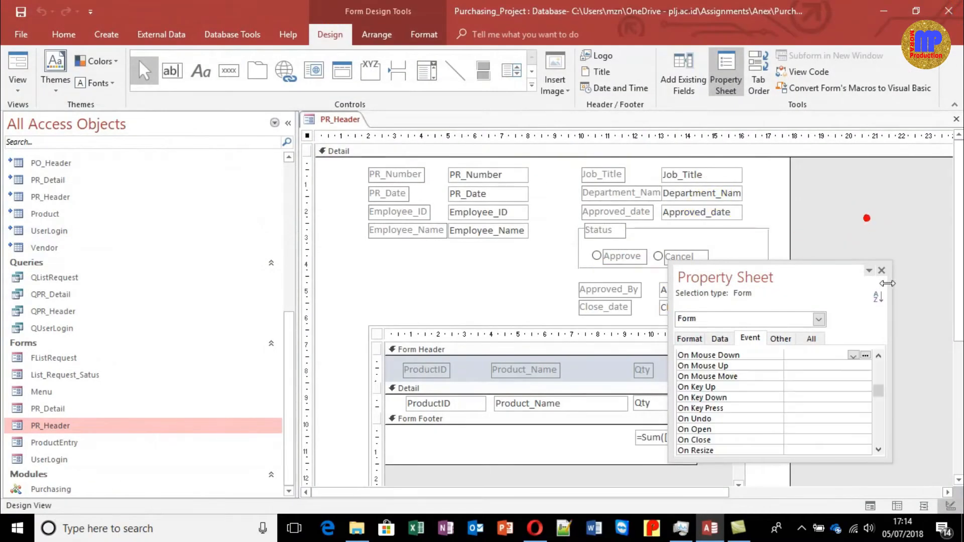
left_click(882, 271)
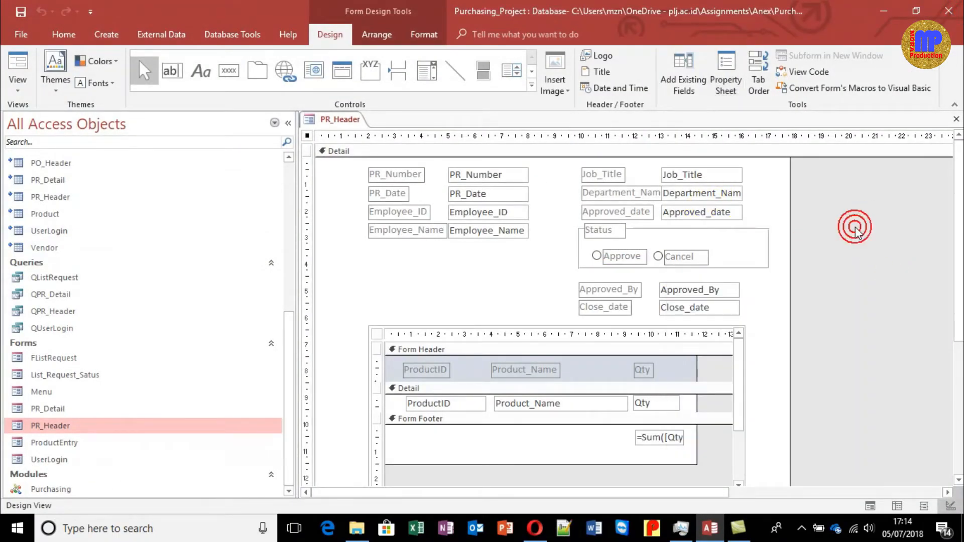
left_click(957, 119)
left_click(430, 304)
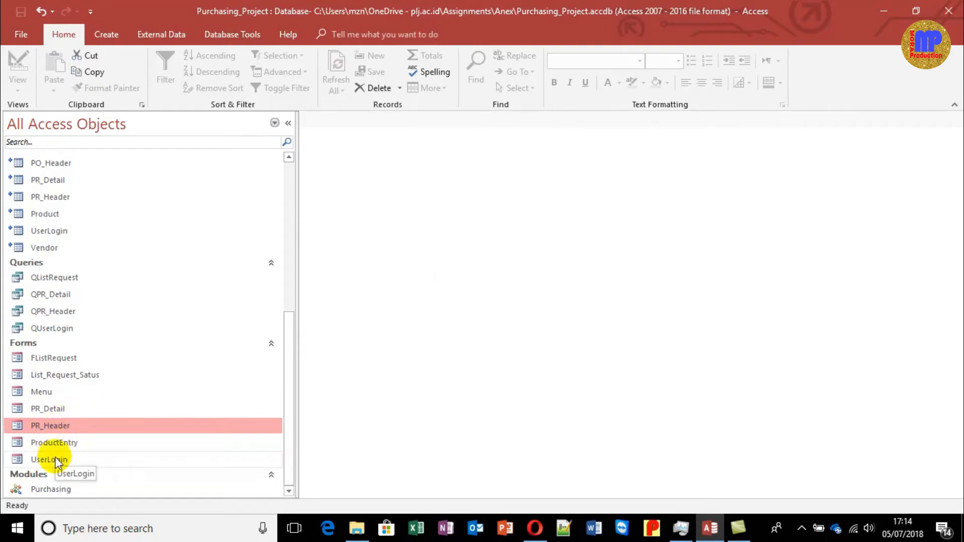
right_click(70, 427)
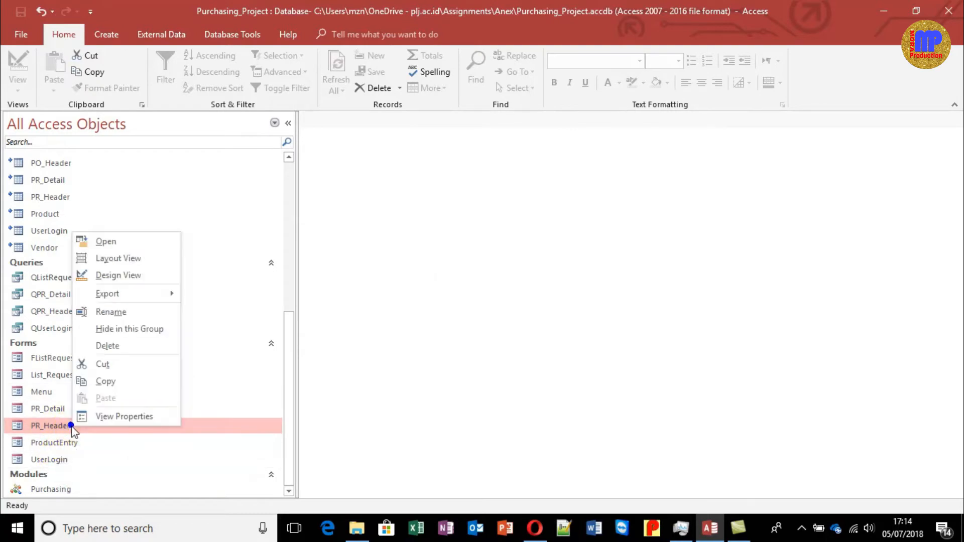
left_click(118, 275)
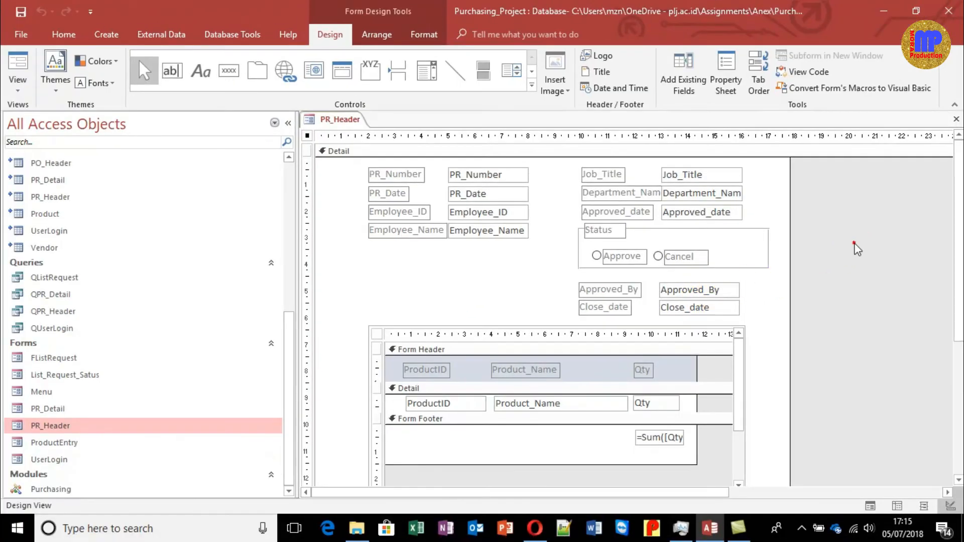
left_click(854, 244)
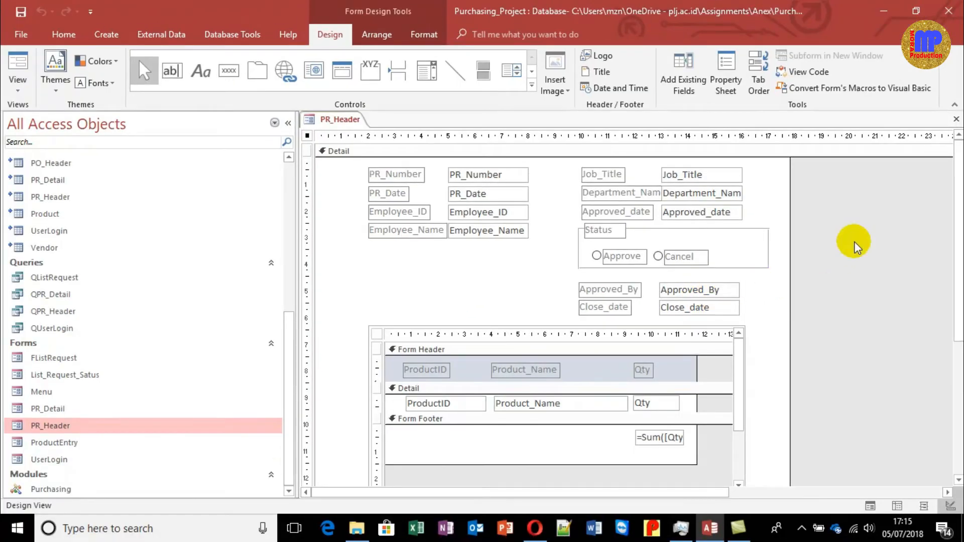
key("ctrl+w")
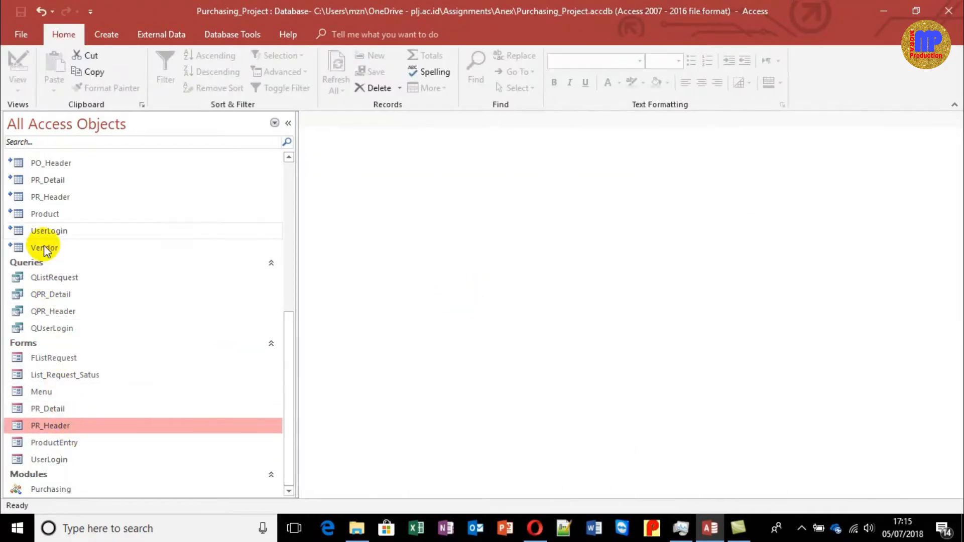
double_click(65, 232)
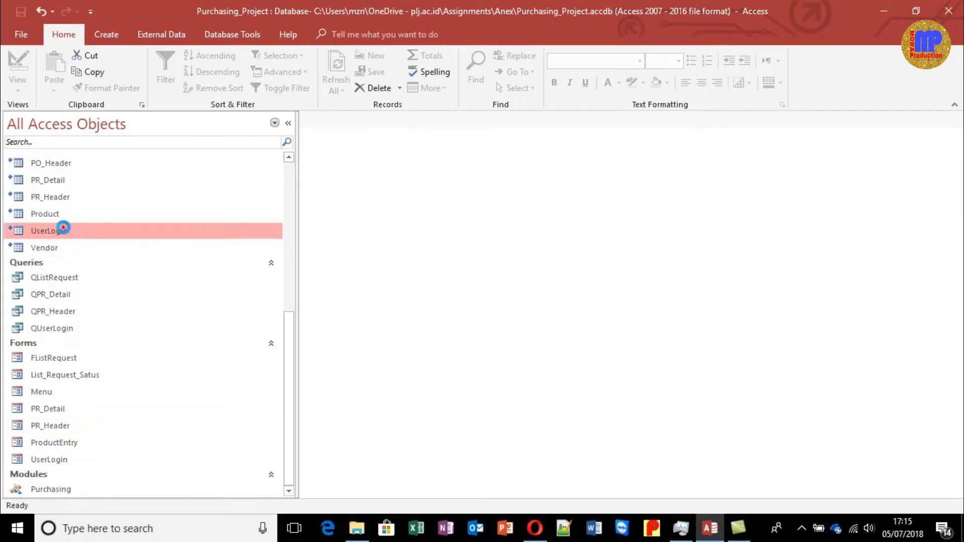
key("ctrl+w")
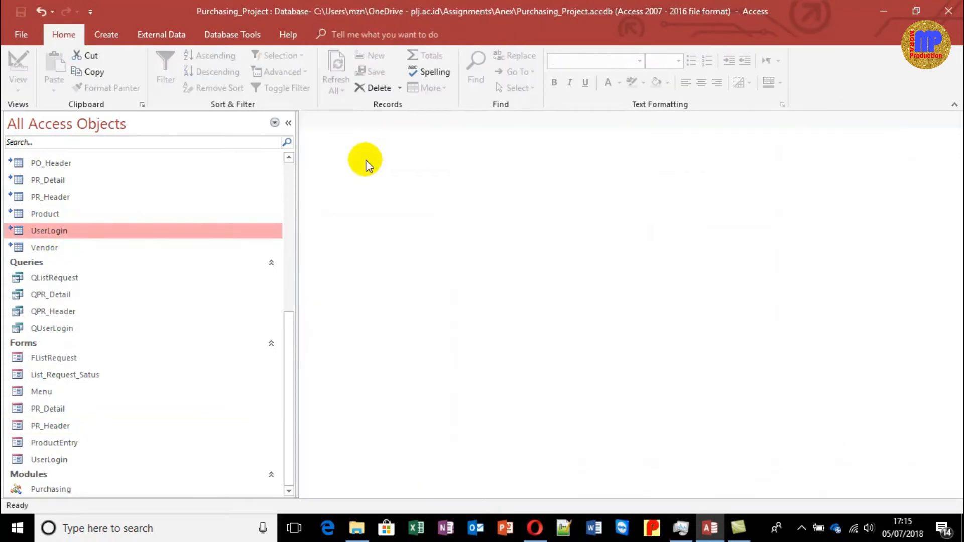
Step: Log in through the UserLogin form as the finance user with the account password, check the Permohoan request form, and close the open forms
double_click(56, 459)
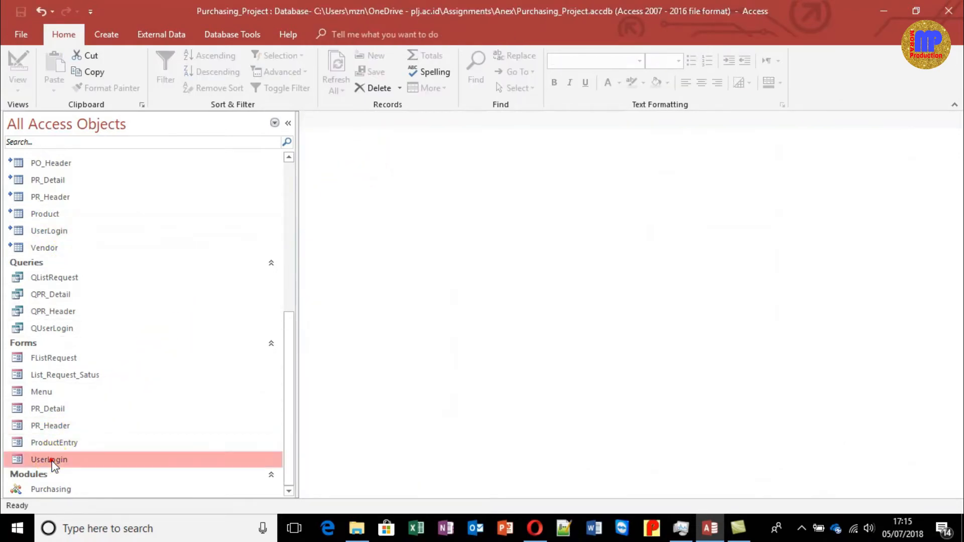
type("********")
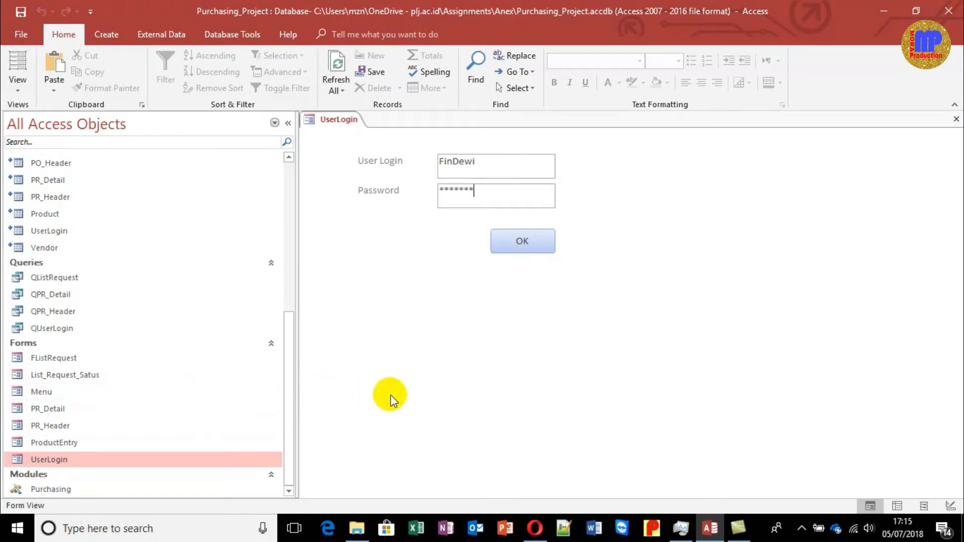
left_click(502, 248)
left_click(436, 182)
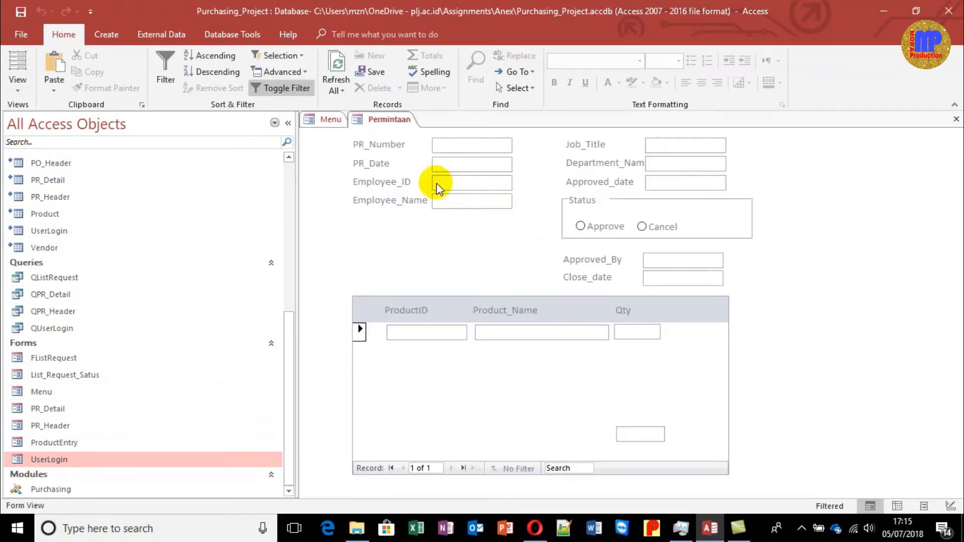
key("ctrl+w")
key("ctrl+w")
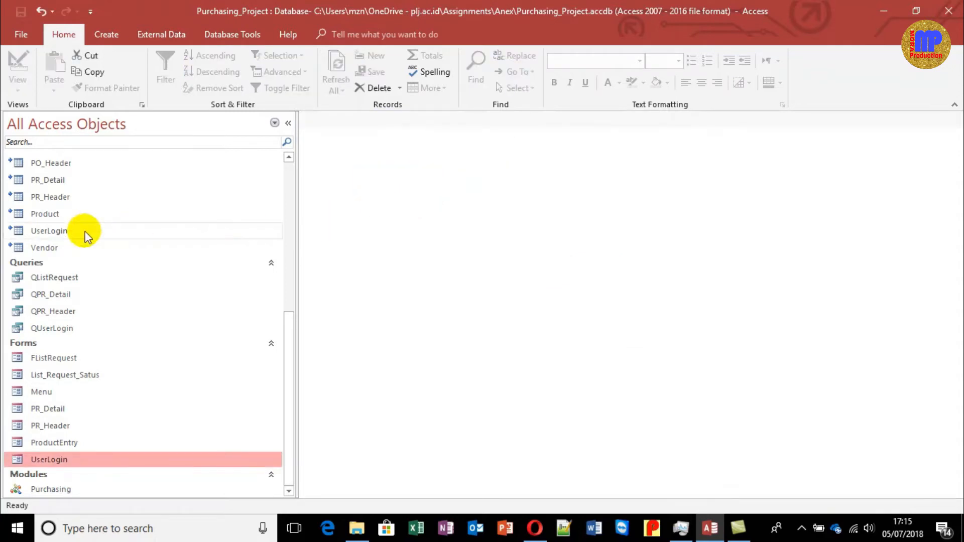
Step: Open the PR_Header table, uncheck the Status of PR001, and clear its Approved_date
double_click(70, 198)
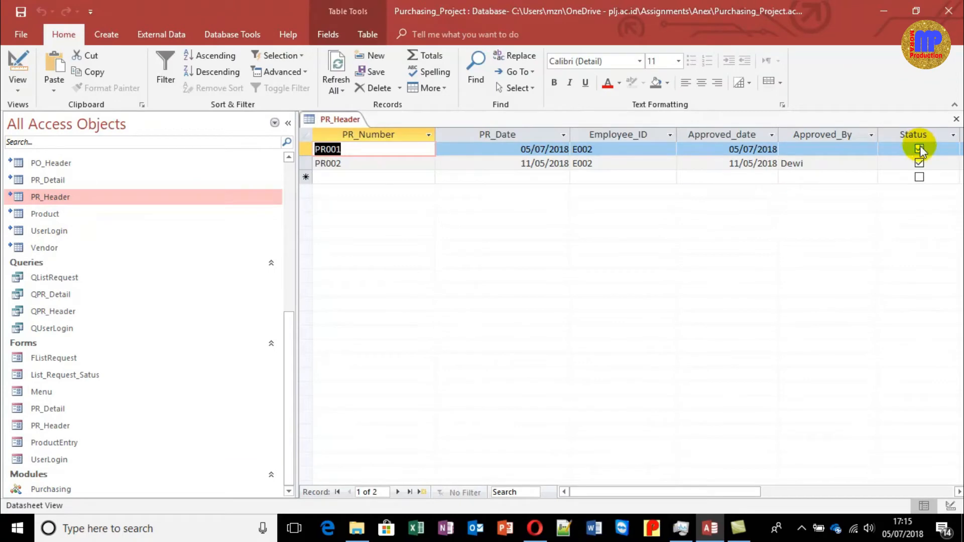
left_click(919, 147)
key("shift+Tab")
key("shift+Tab")
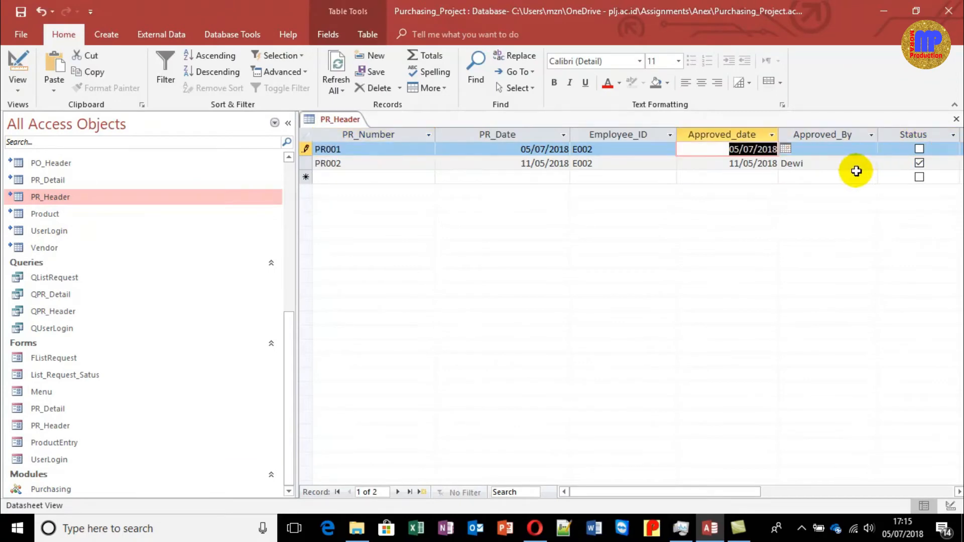
key("Delete")
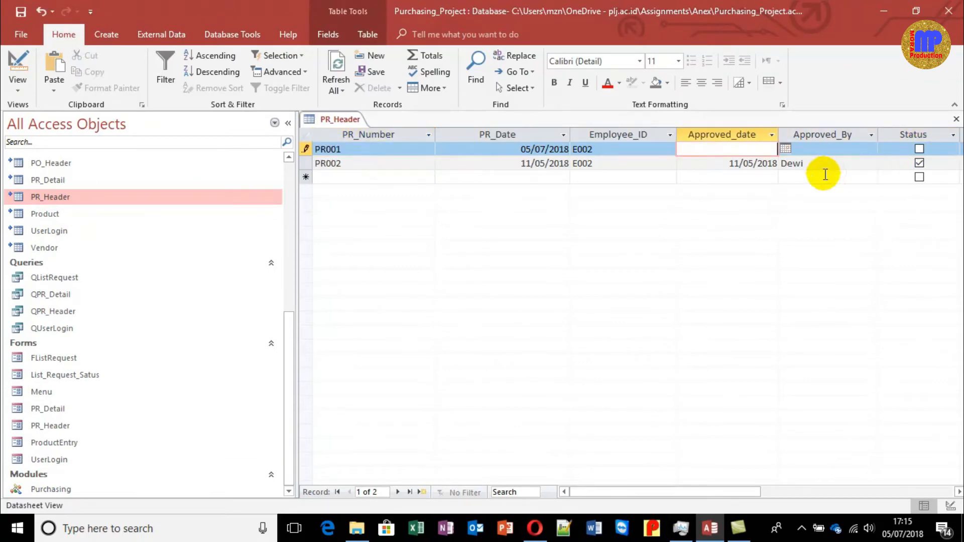
Step: Close the PR_Header table and log in through the UserLogin form as the finance user with the account password
left_click(634, 163)
key("ctrl+w")
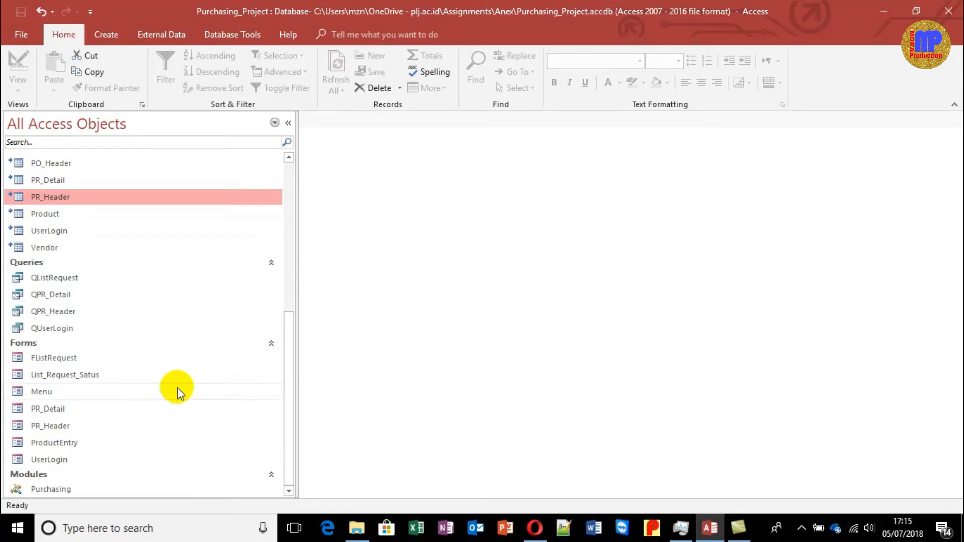
left_click(53, 461)
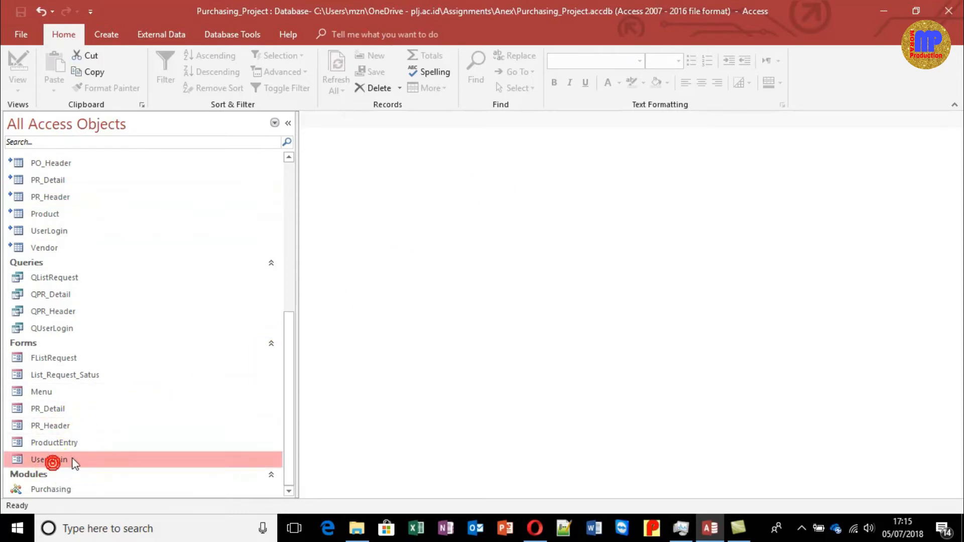
double_click(68, 461)
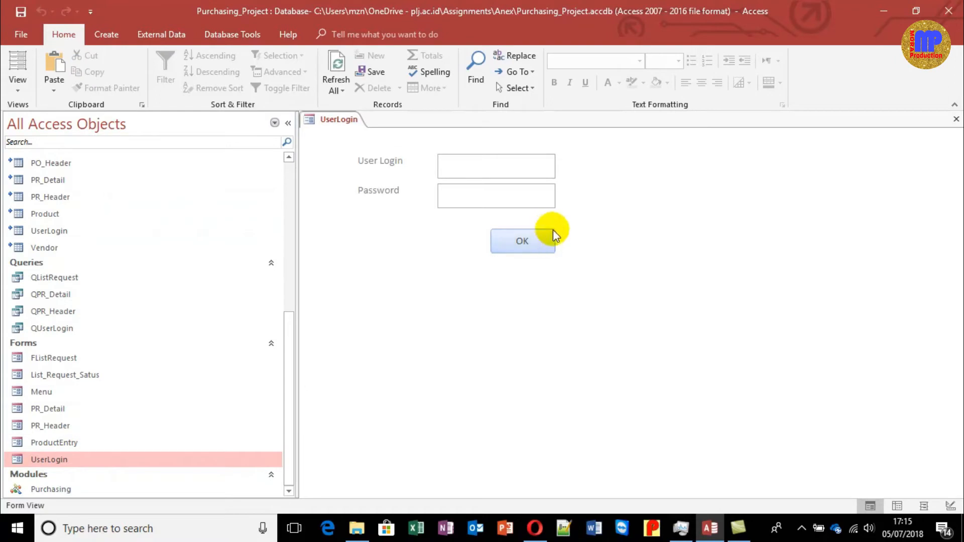
type("FinDewi")
key("Tab")
type("********")
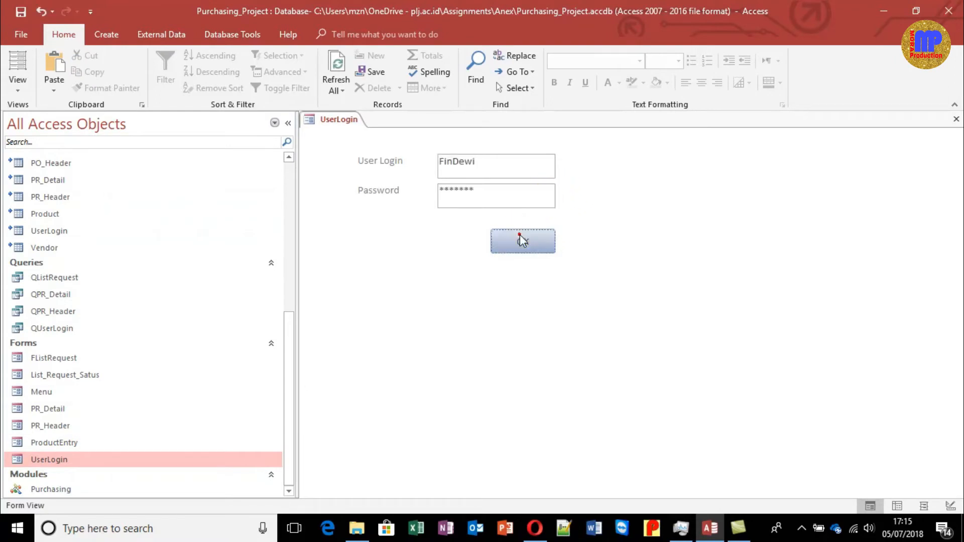
left_click(520, 236)
Step: Open the Permintaan request form, set the Approved_date of PR001 to 05/07/2018, and set its Status to Approve
left_click(436, 188)
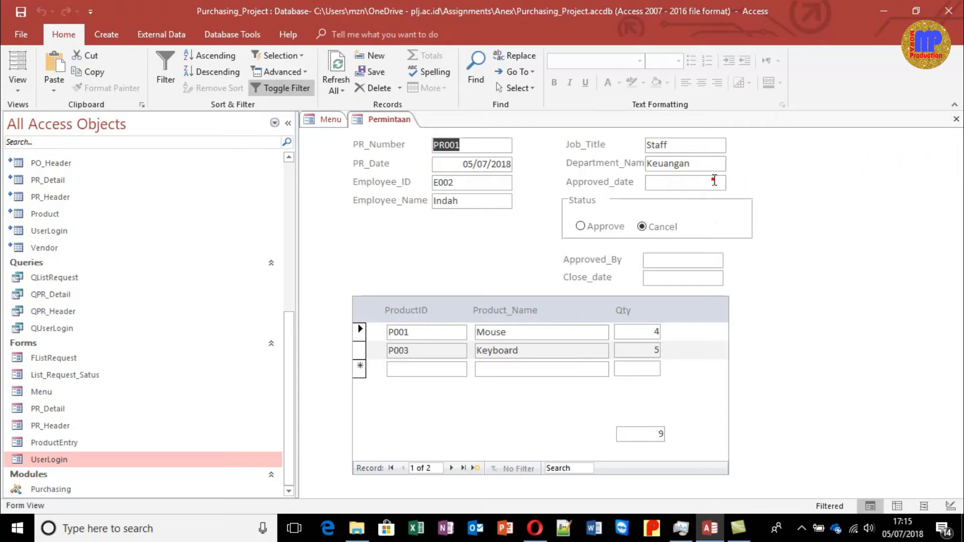
left_click(723, 181)
left_click(734, 181)
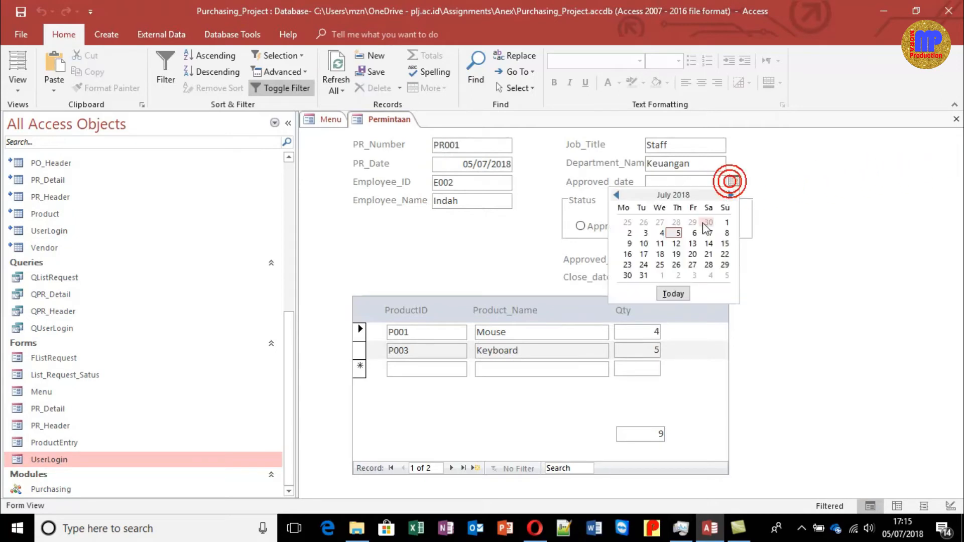
left_click(674, 232)
left_click(581, 226)
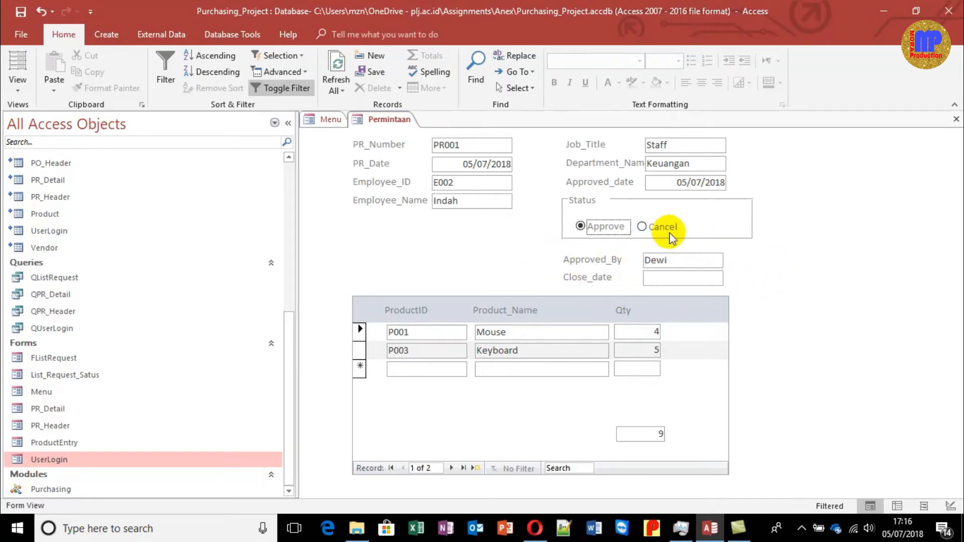
Step: Test the Approved_By response by alternating PR001's Status between Cancel and Approve, leave it on Cancel, and close the open forms
left_click(652, 229)
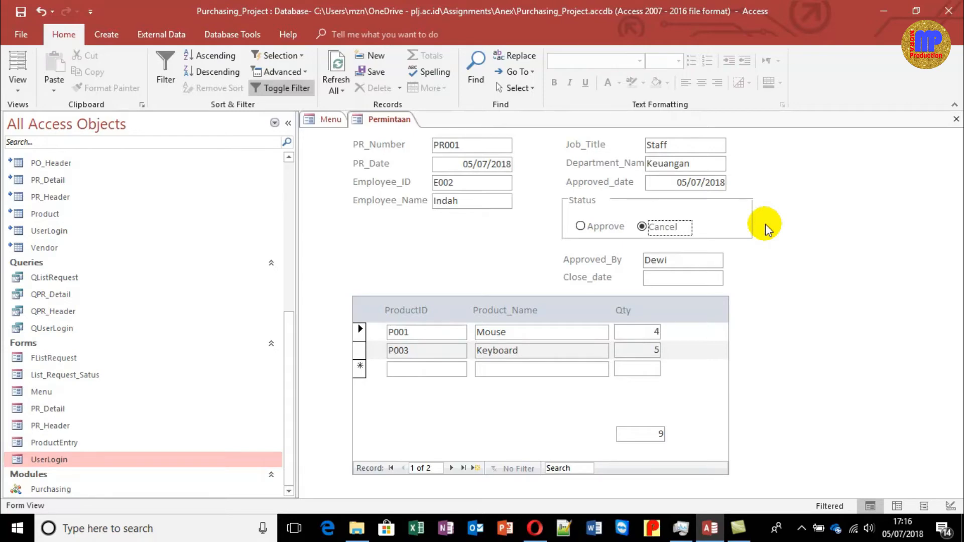
left_click(581, 227)
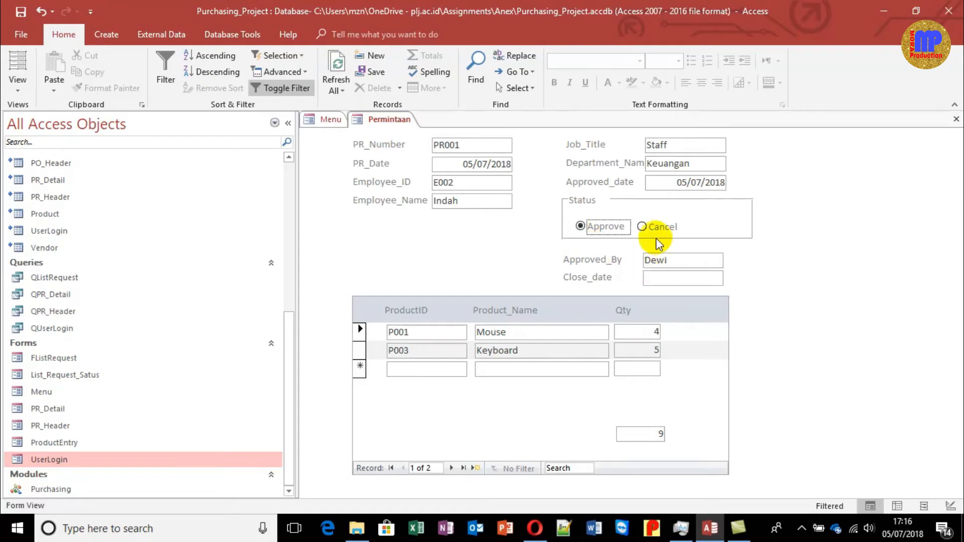
left_click(644, 227)
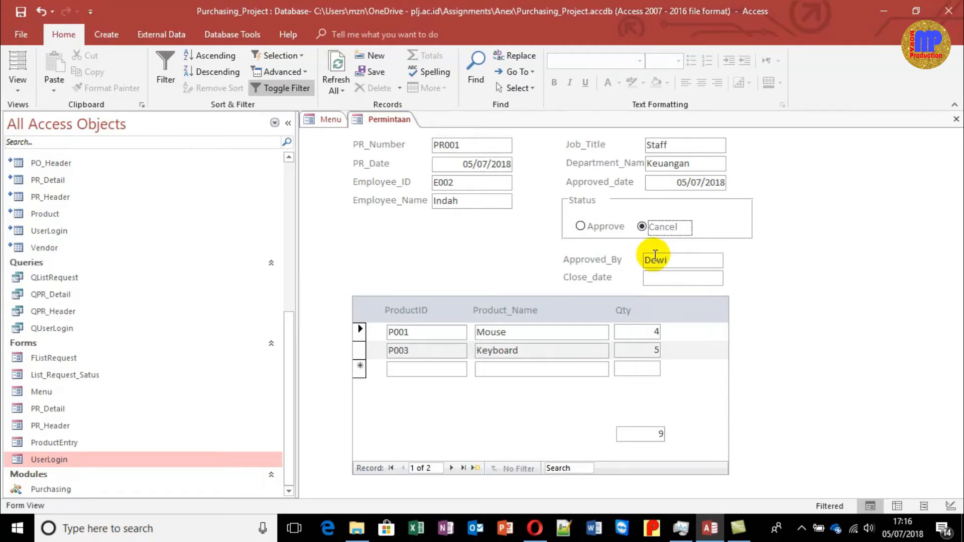
left_click(590, 229)
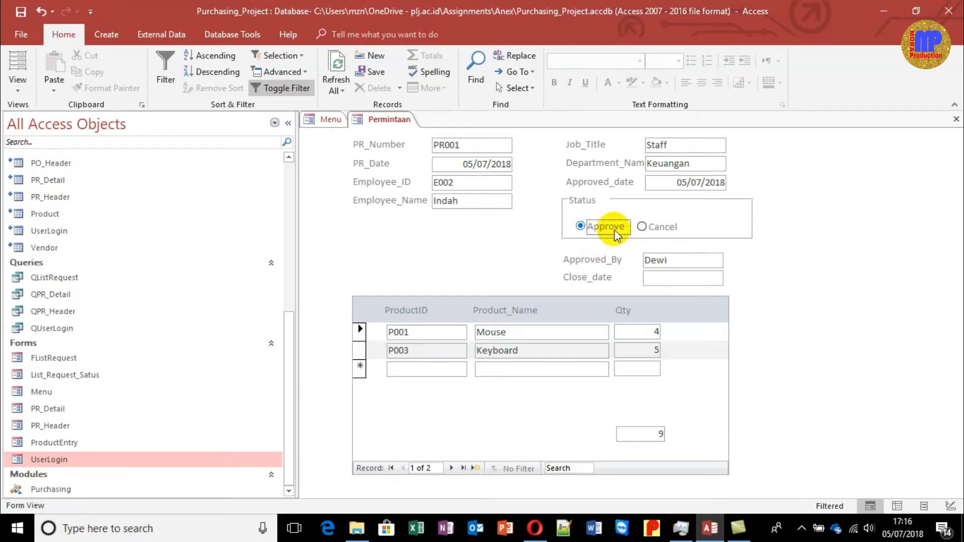
left_click(651, 228)
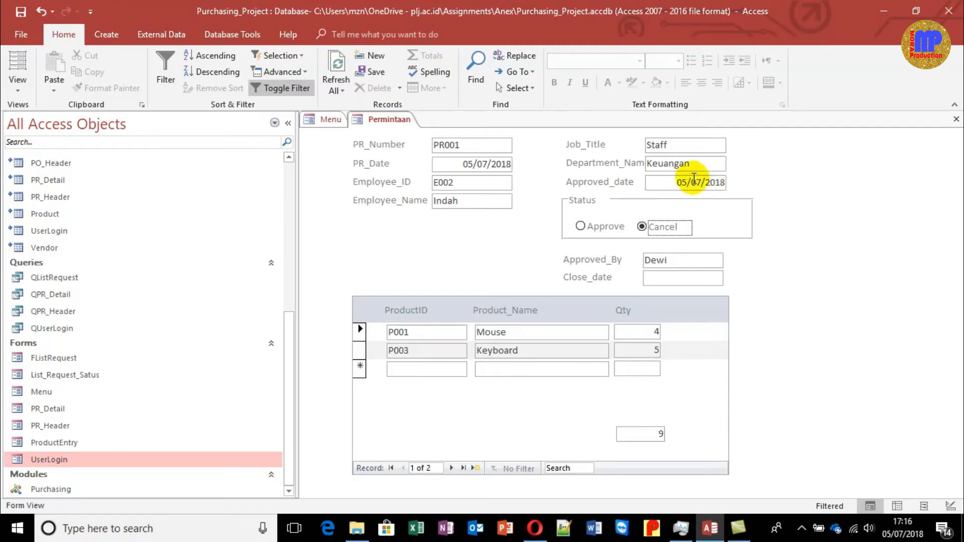
left_click(700, 183)
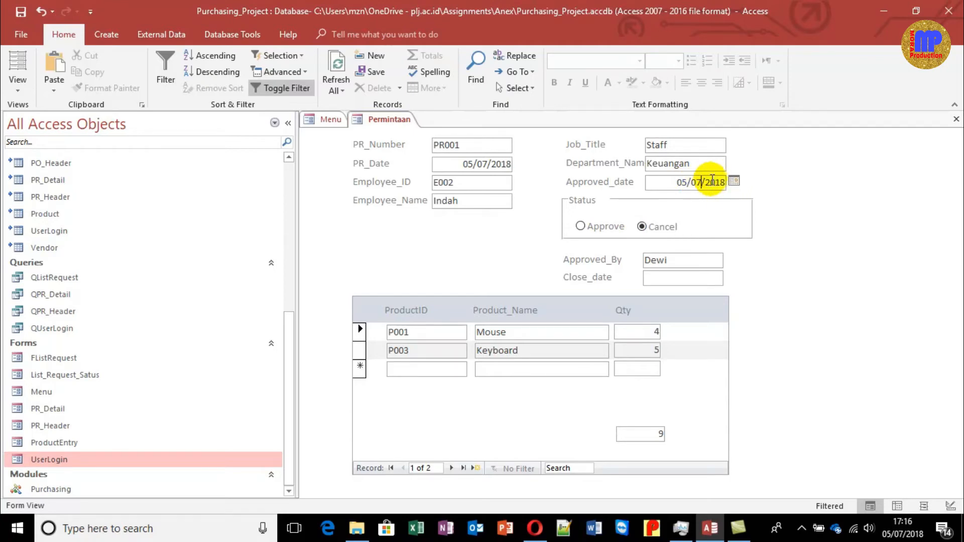
left_click(602, 226)
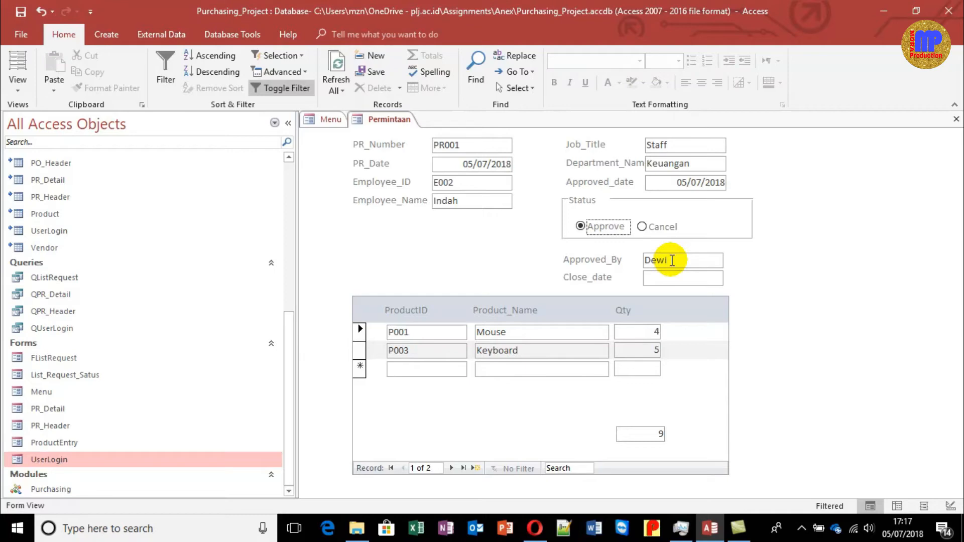
left_click(662, 227)
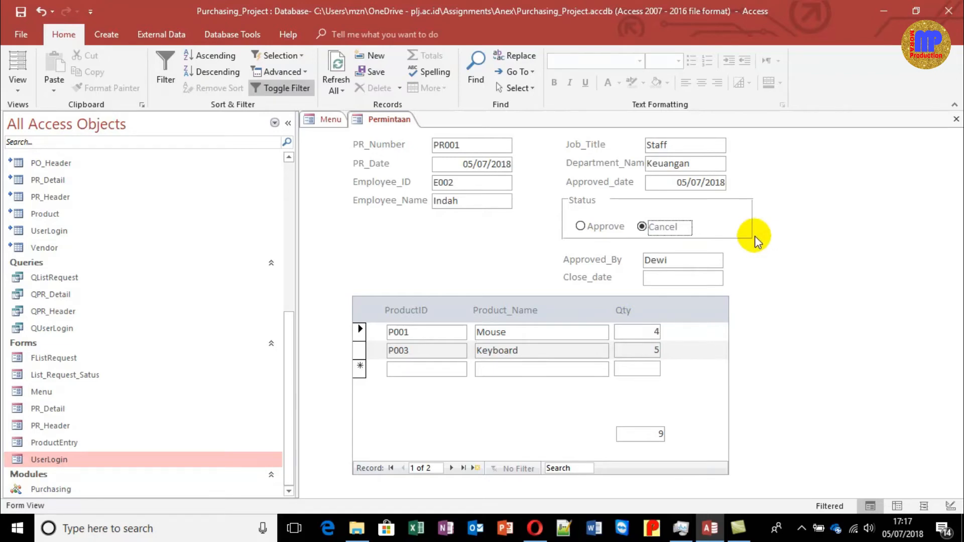
key("ctrl+w")
key("ctrl+w")
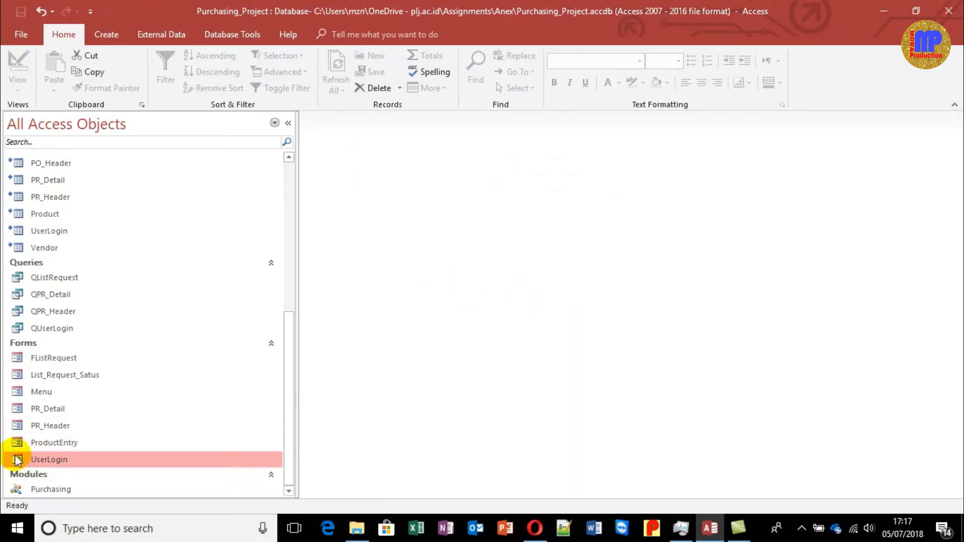
Step: Open the PR_Header form in Design View and move the Approve and Cancel options slightly up inside the Status frame
right_click(50, 425)
left_click(108, 272)
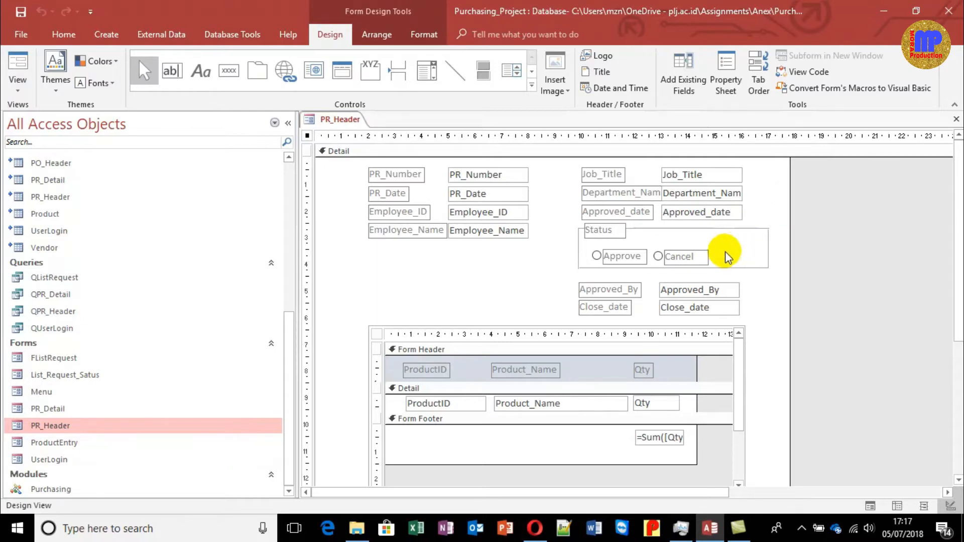
left_click(701, 259)
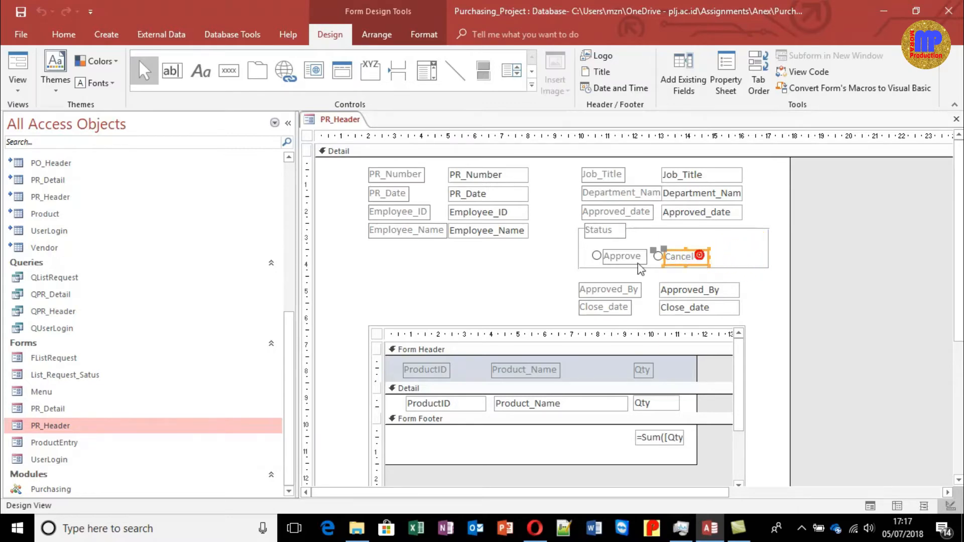
left_click(634, 258, "shift")
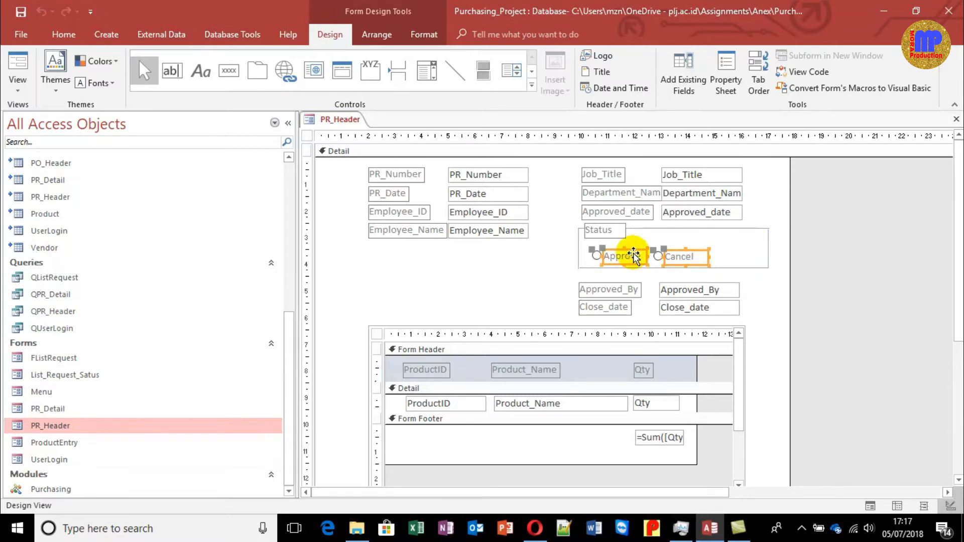
left_click_drag(634, 257, 634, 251)
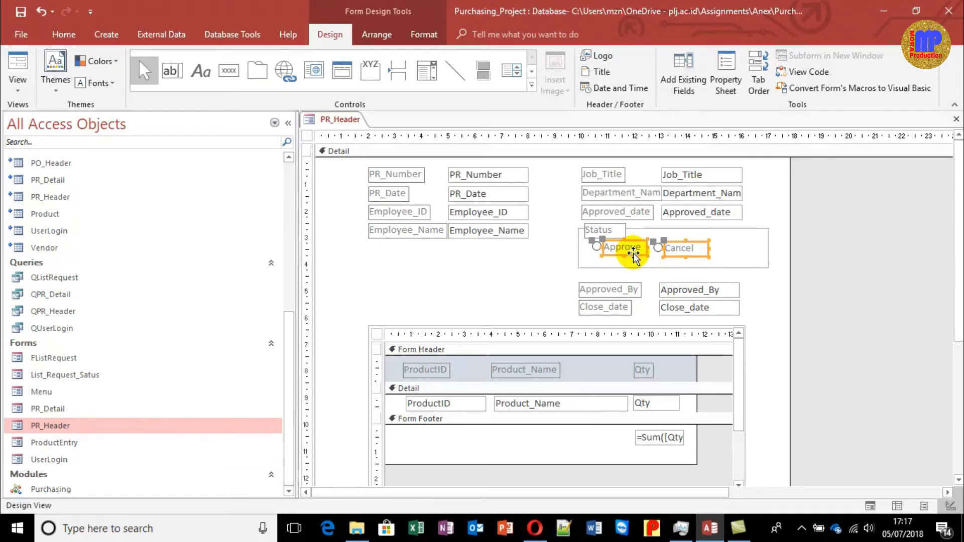
Step: Narrow the Status frame to align with the right edge of the fields above and reduce its height around the two options
left_click(768, 243)
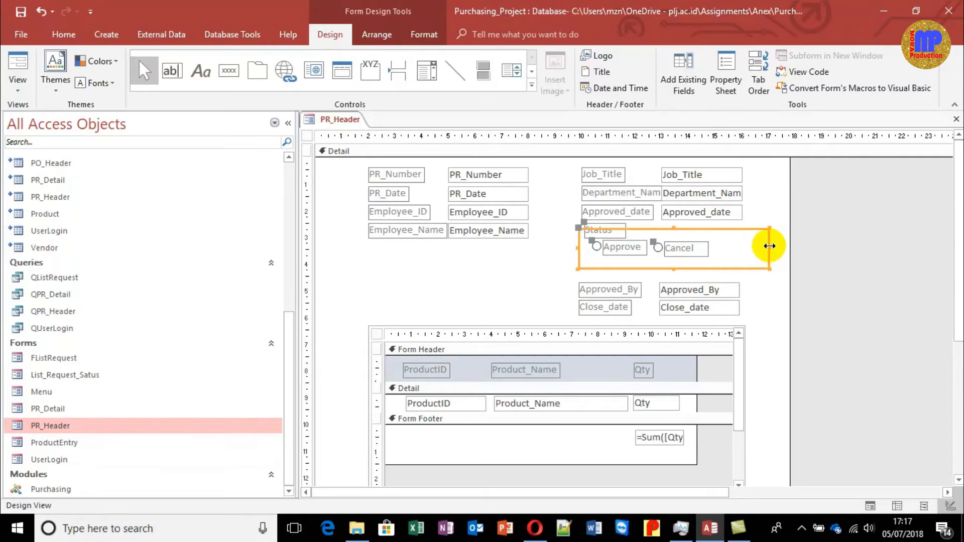
left_click_drag(768, 244, 744, 241)
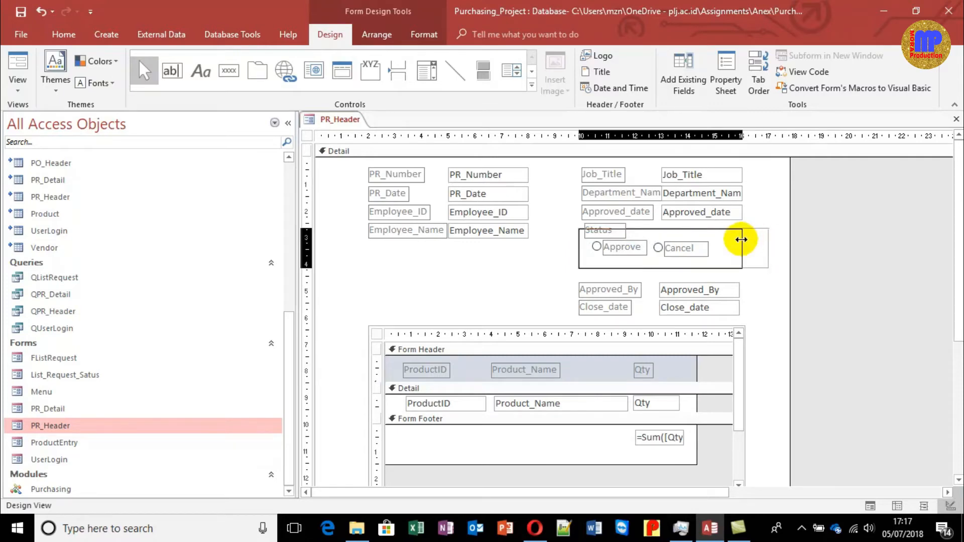
left_click_drag(741, 240, 742, 240)
left_click_drag(661, 268, 661, 260)
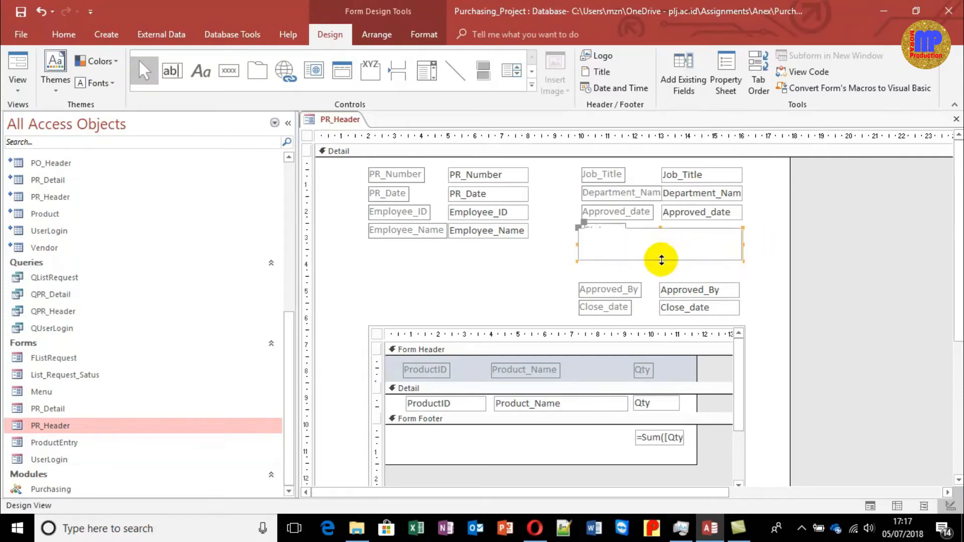
left_click(864, 259)
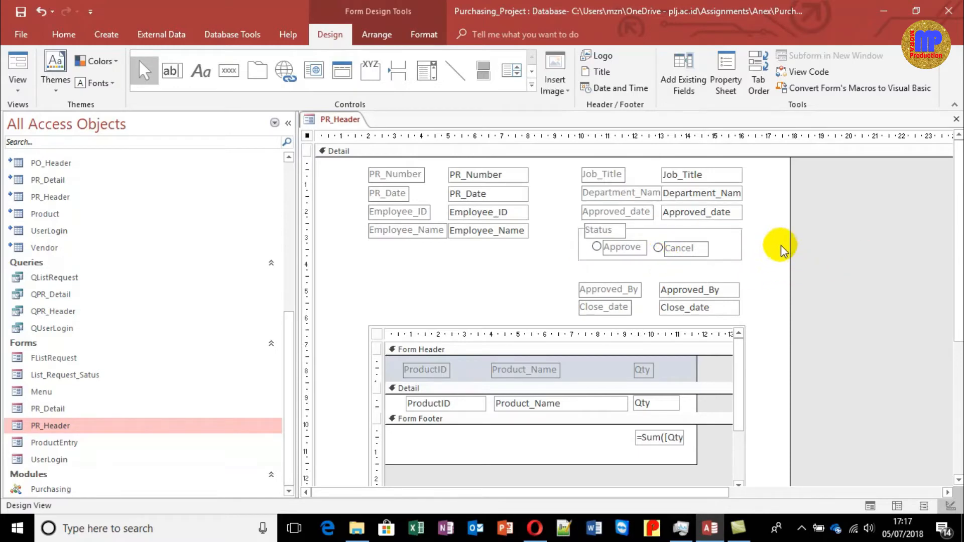
Step: Move the Approved_date label and field from above the Status frame to just above Approved_By
left_click(725, 212)
left_click(641, 213)
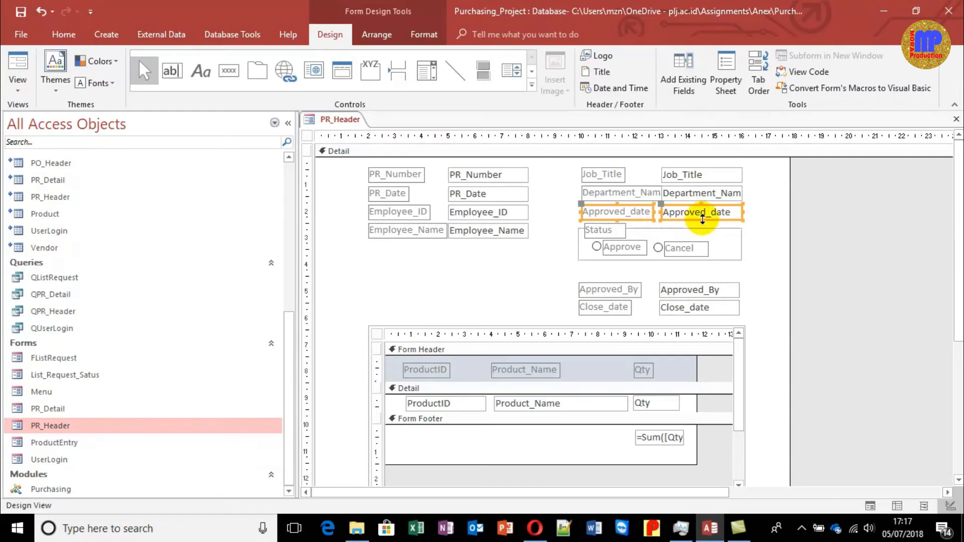
left_click_drag(709, 217, 707, 273)
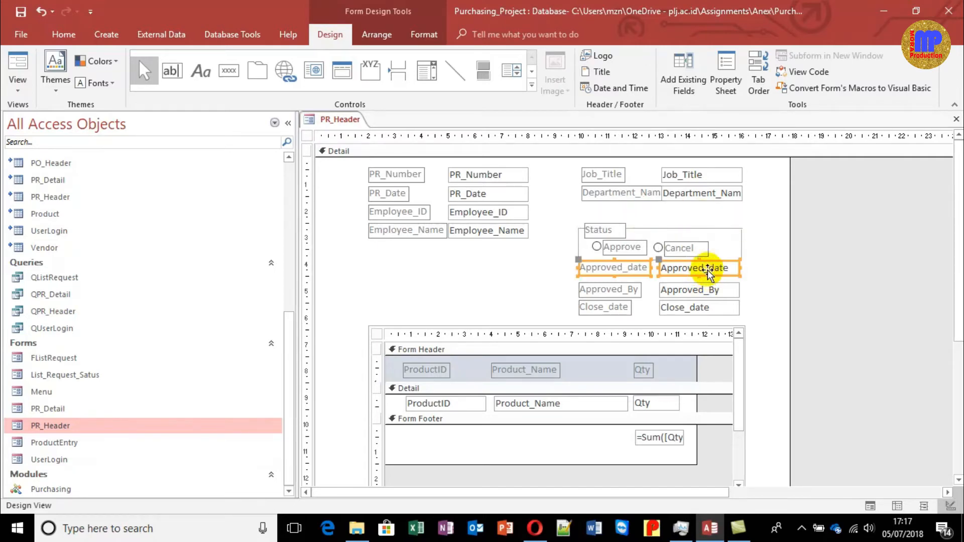
Step: Move the whole Status option group up to sit directly beneath the Department_Name field
left_click(735, 228)
key("Up")
key("Up")
key("Up")
key("Up")
key("Up")
key("Up")
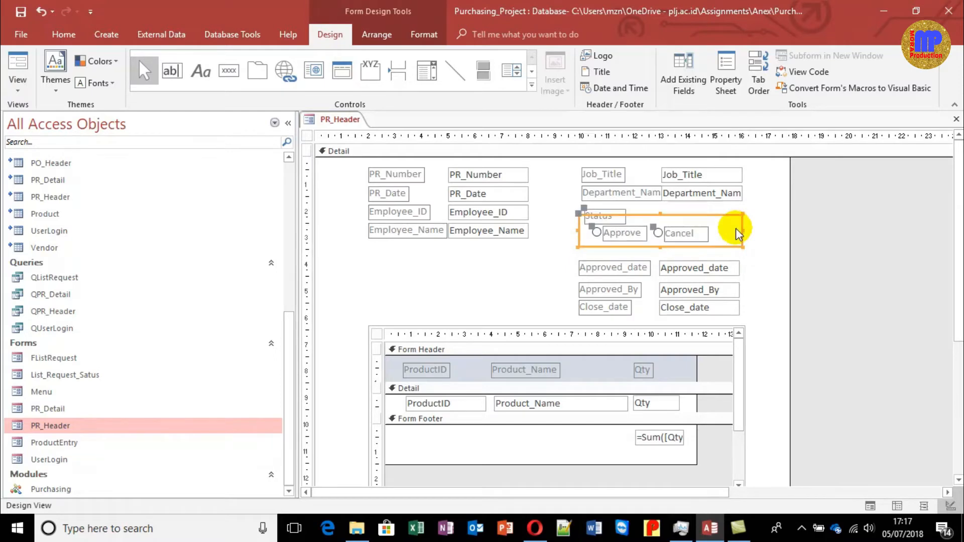
key("Up")
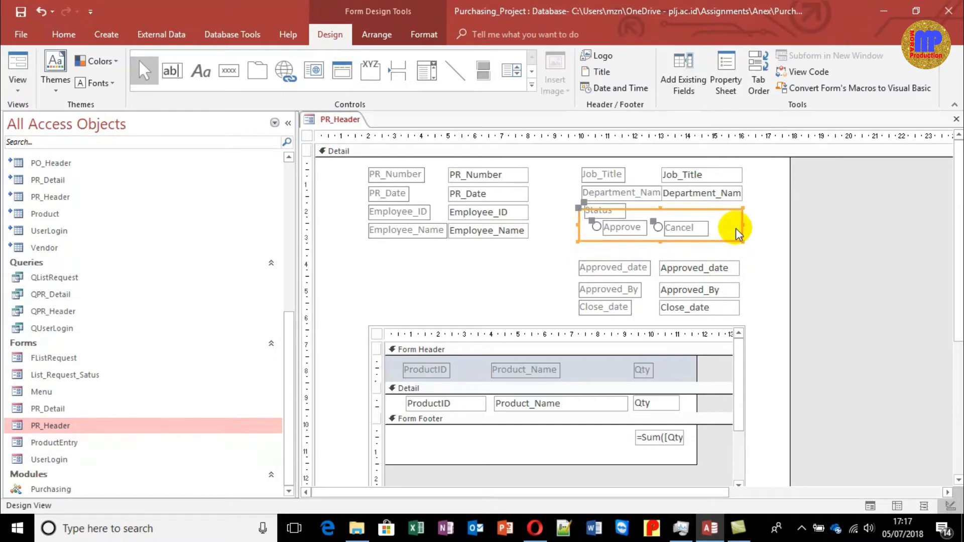
Step: Select the Approved_date, Approved_By and Close_date fields with their labels and move them up close beneath the Status frame
left_click_drag(556, 261, 761, 322)
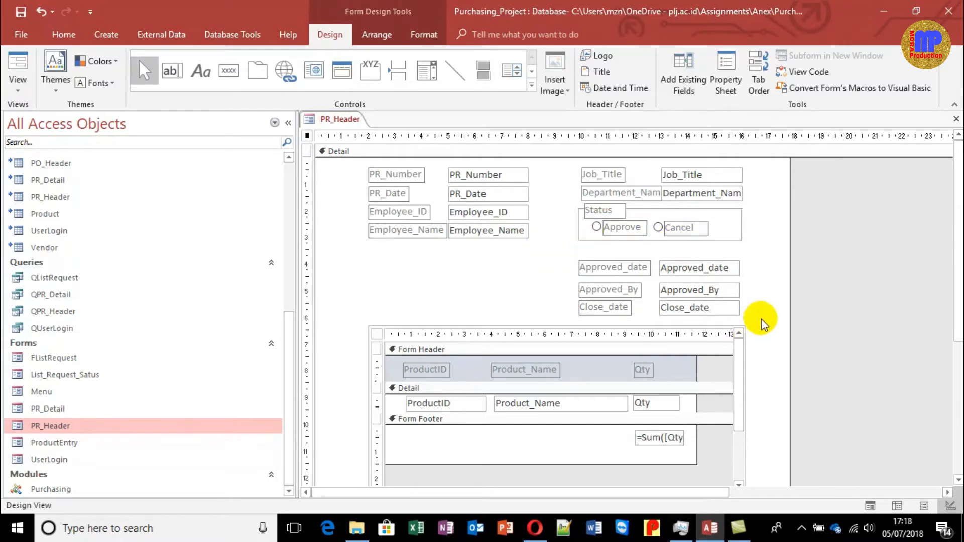
key("Up")
key("Up")
key("Up")
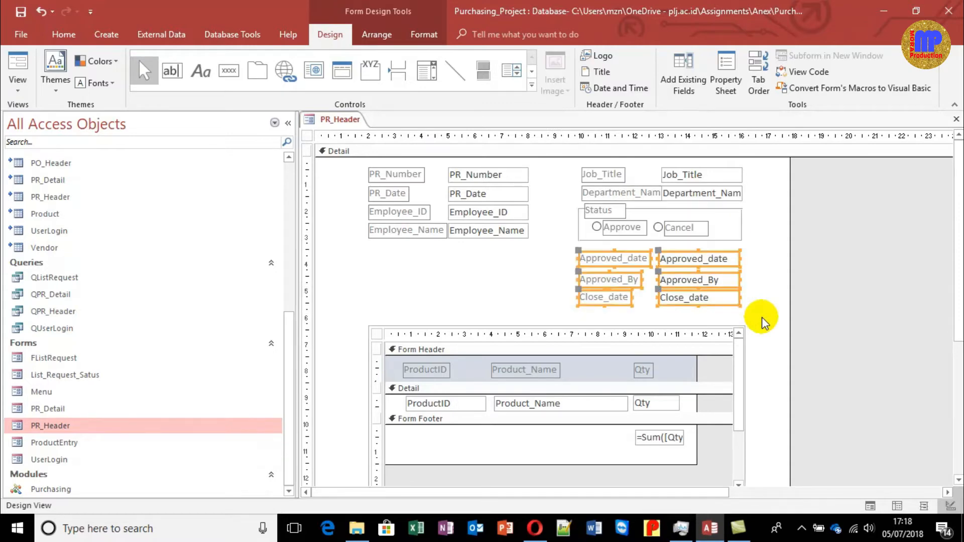
key("Up")
key("Up")
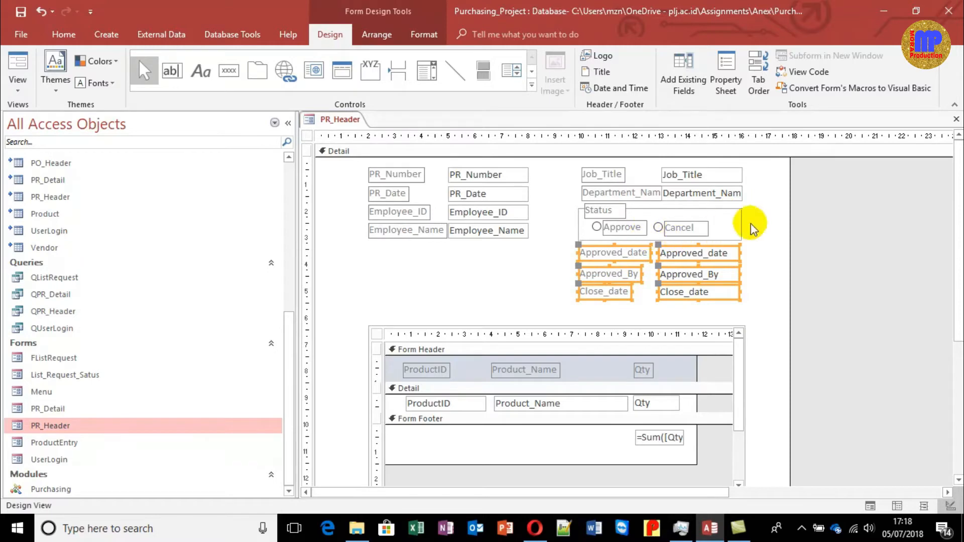
left_click(775, 221)
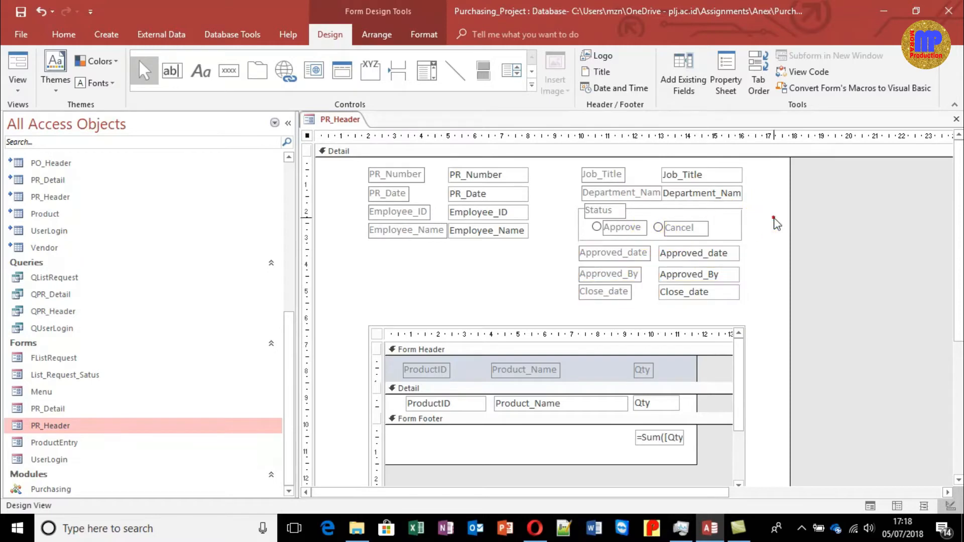
Step: Open the code of the Approve option button's On Mouse Down event procedure from its properties
left_click(598, 229)
right_click(598, 229)
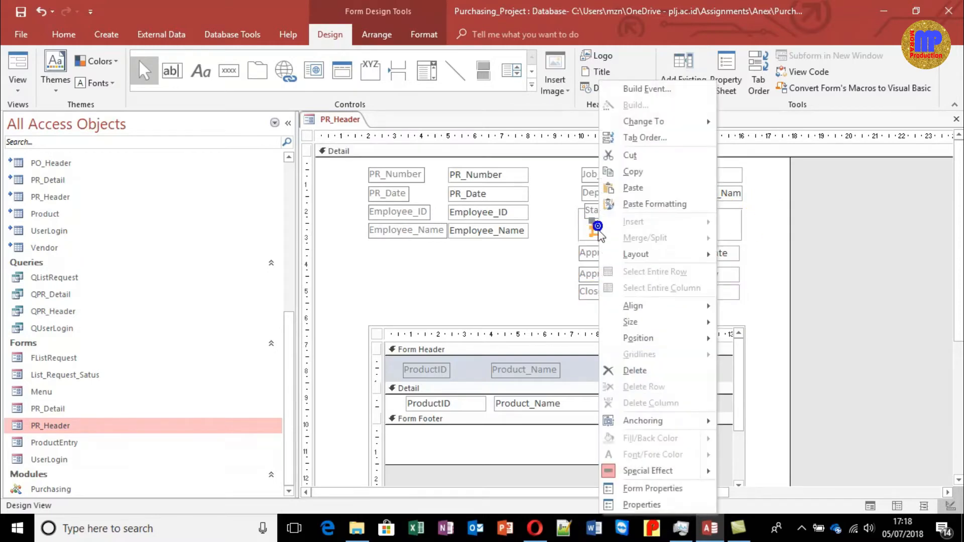
left_click(641, 505)
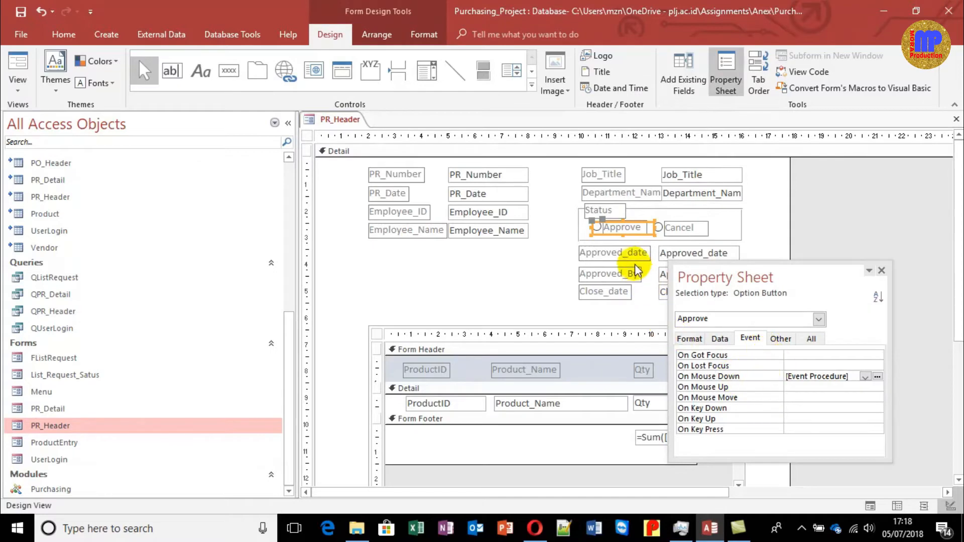
left_click(710, 376)
left_click(877, 376)
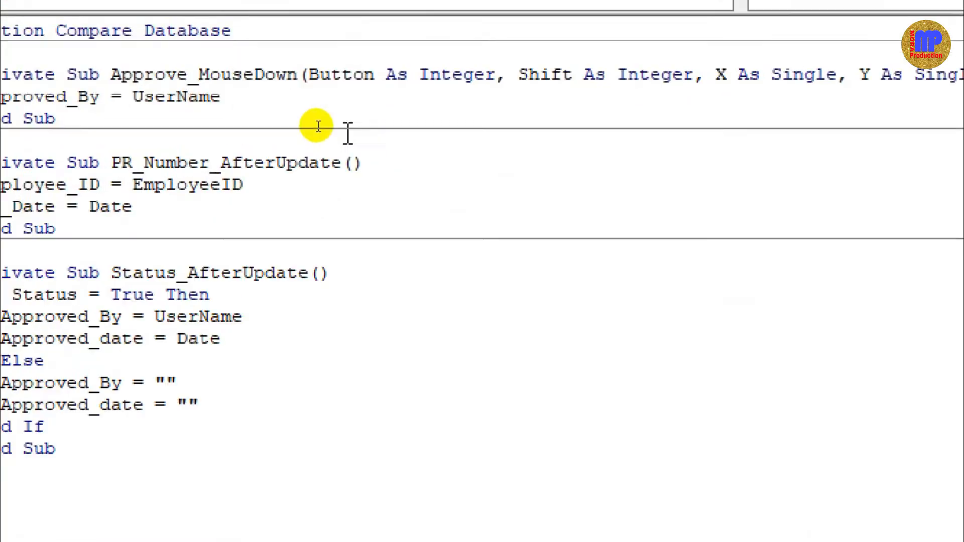
Step: Add the line Approved_date = Date beneath the Approved_By assignment in the Approve_MouseDown procedure
left_click(244, 100)
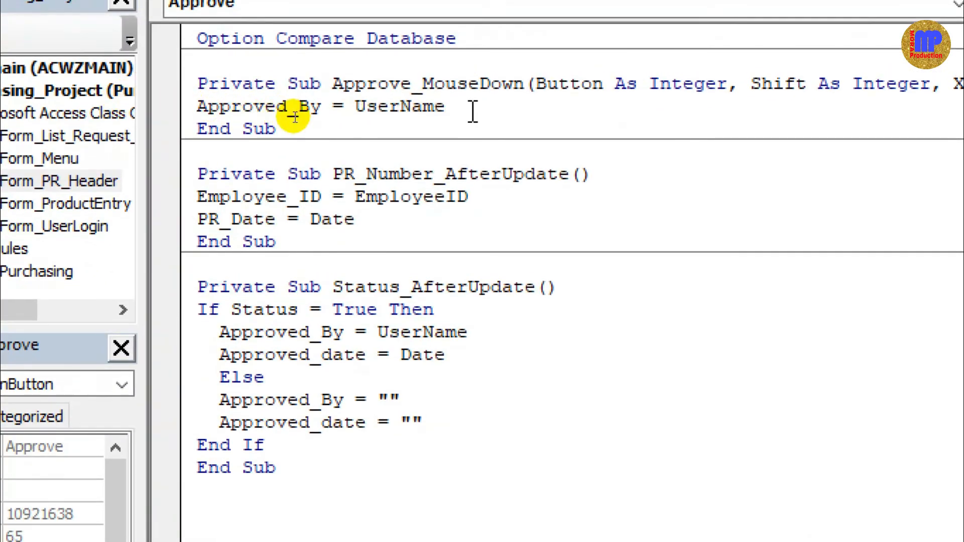
key("Return")
type("Pr")
key("BackSpace")
key("BackSpace")
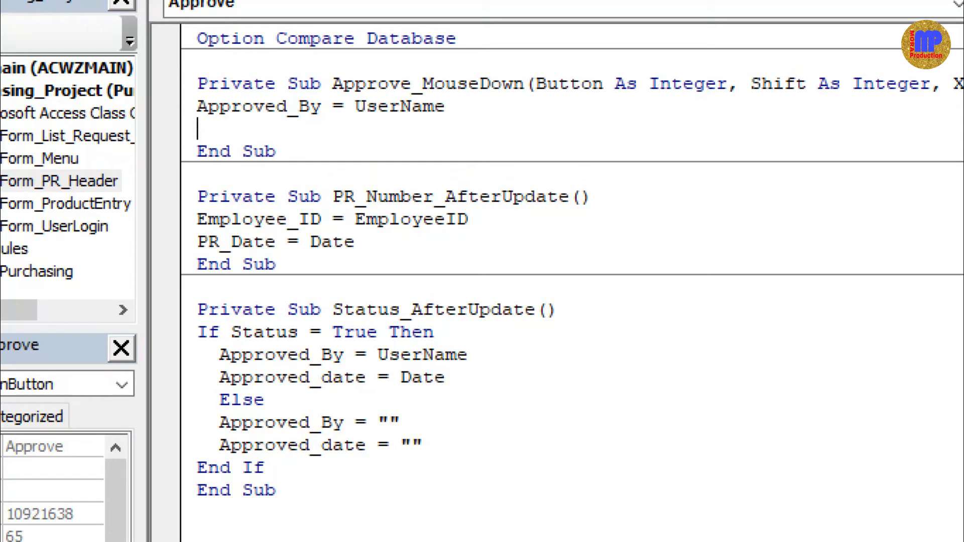
type("app")
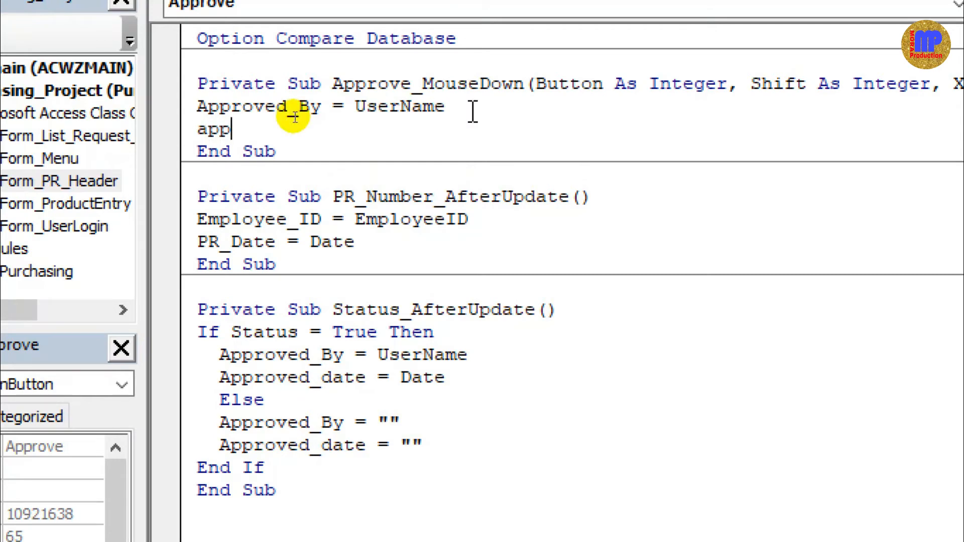
key("ctrl+space")
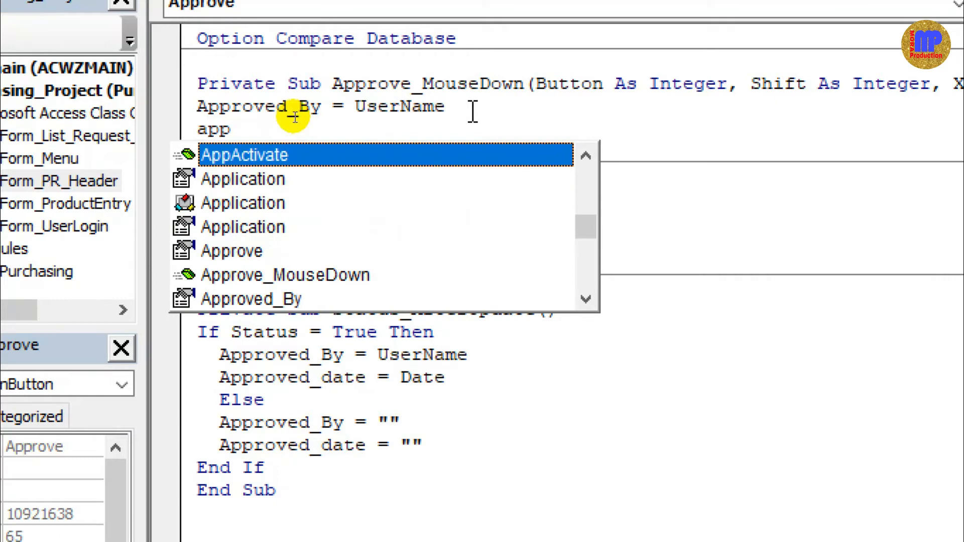
type("ro")
key("Down")
key("Down")
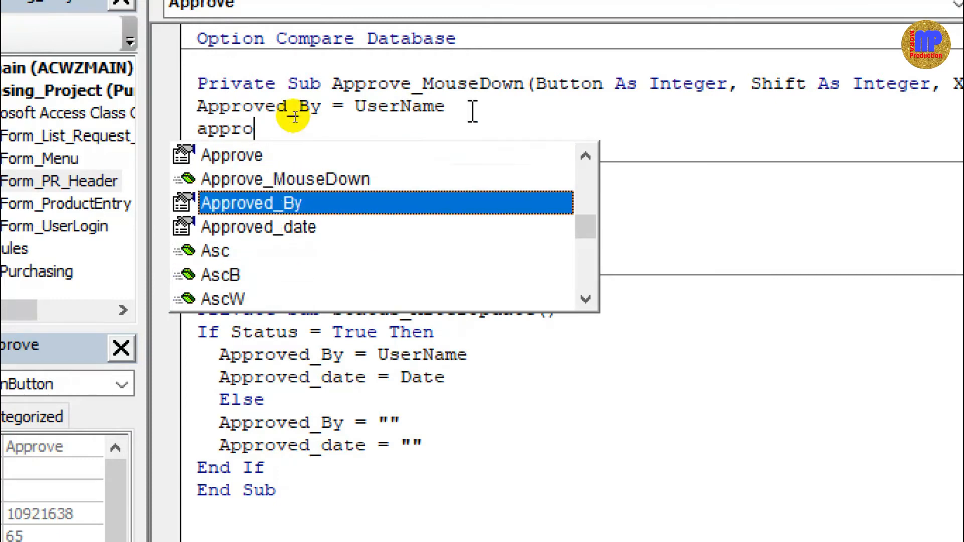
key("Tab")
type("= date")
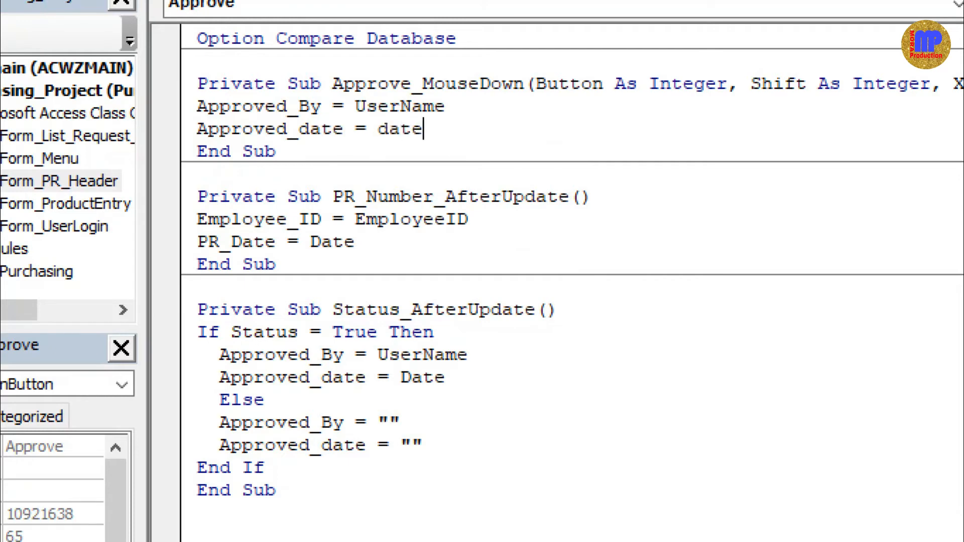
key("Up")
left_click(294, 117)
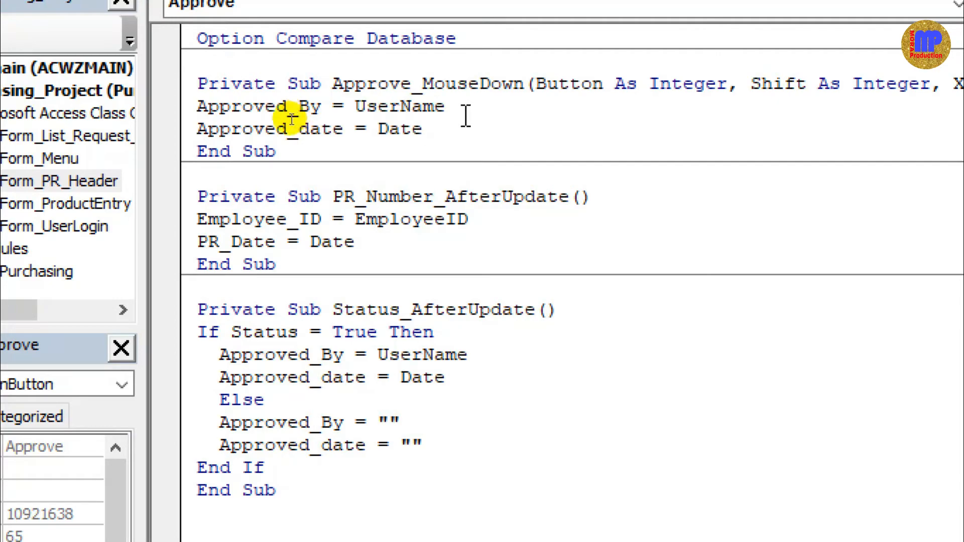
Step: Copy the Approved_By and Approved_date assignment lines from the Approve_MouseDown procedure and return to the form design
left_click_drag(446, 125, 162, 107)
key("ctrl+c")
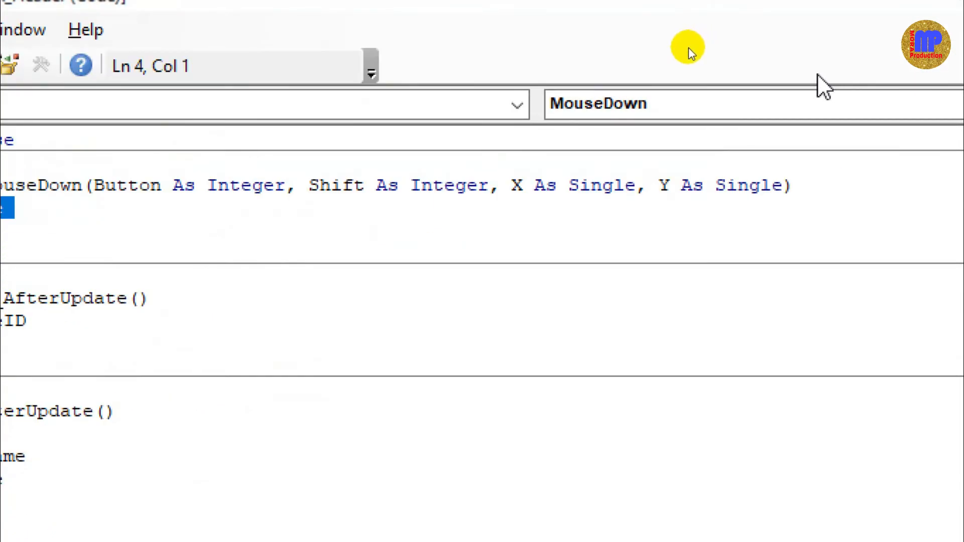
left_click(951, 11)
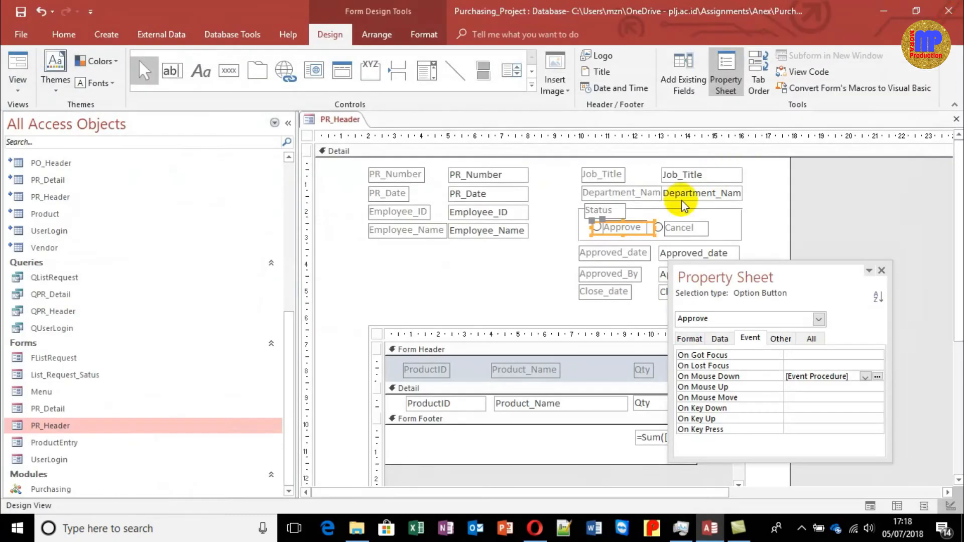
Step: Create an On Mouse Down event procedure for the Cancel option button using the Code Builder
left_click(660, 230)
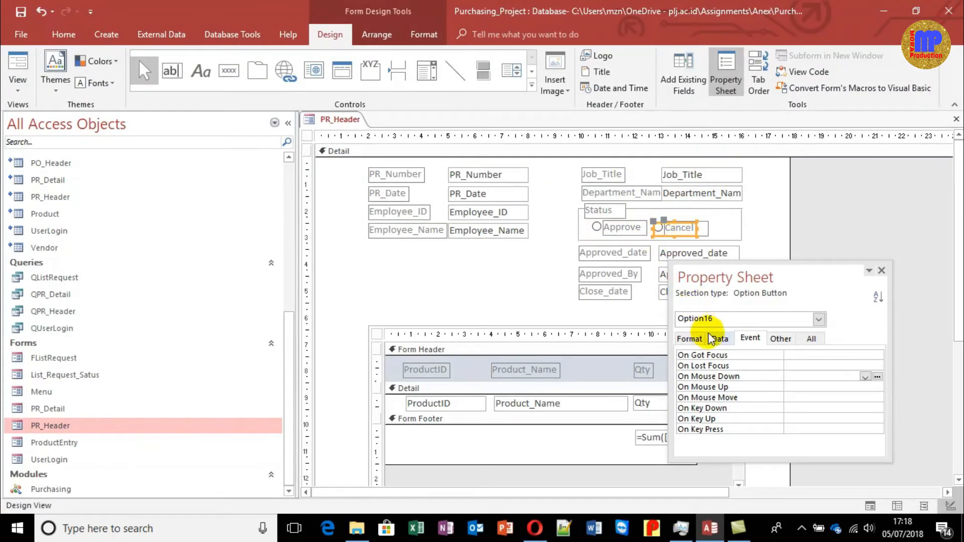
left_click(723, 378)
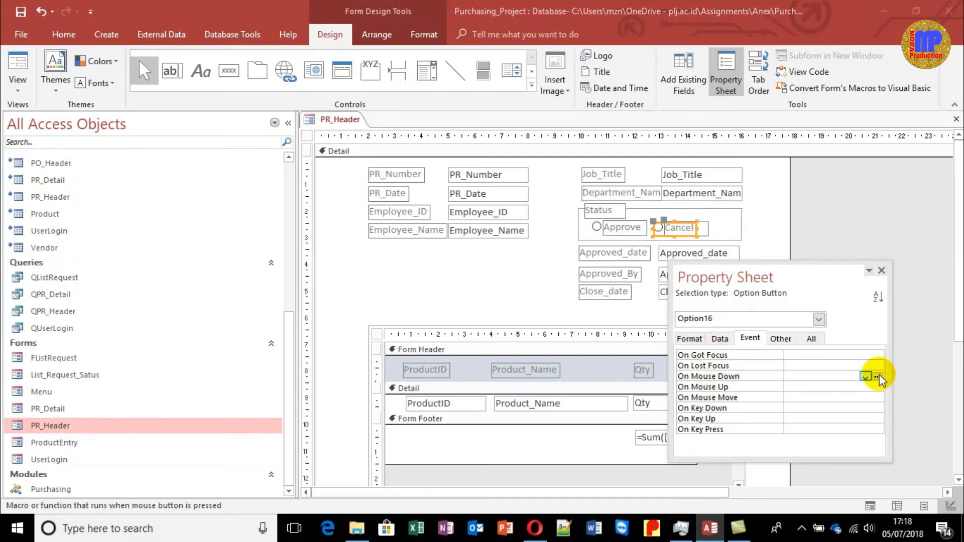
left_click(878, 377)
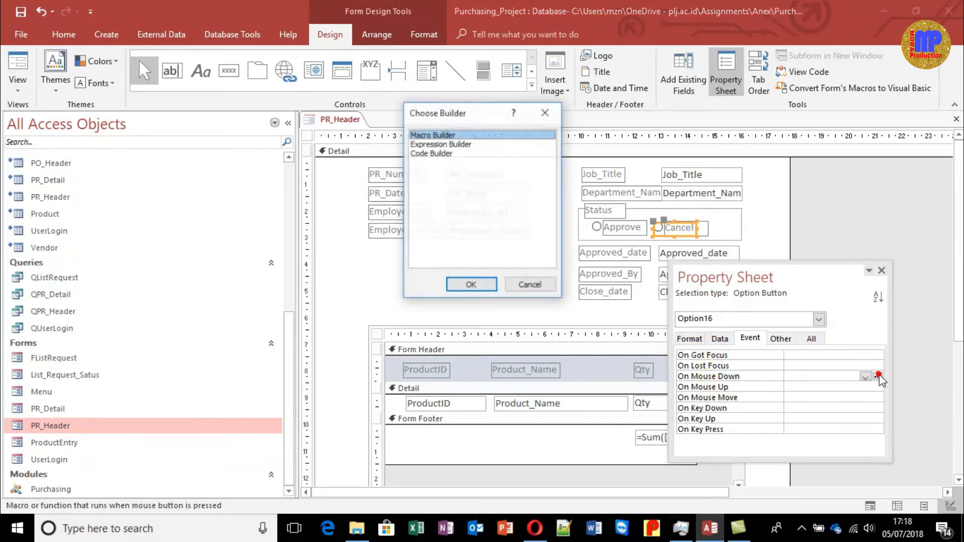
left_click(458, 153)
left_click(467, 283)
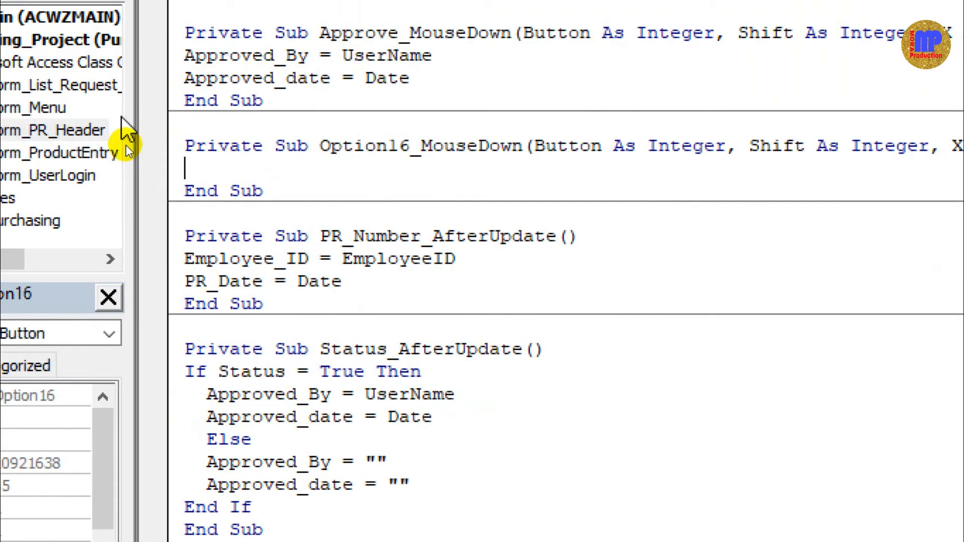
Step: Paste the copied lines into Option16_MouseDown, set Approved_By to "" and Approved_date to Null, and return to the form design
key("ctrl+v")
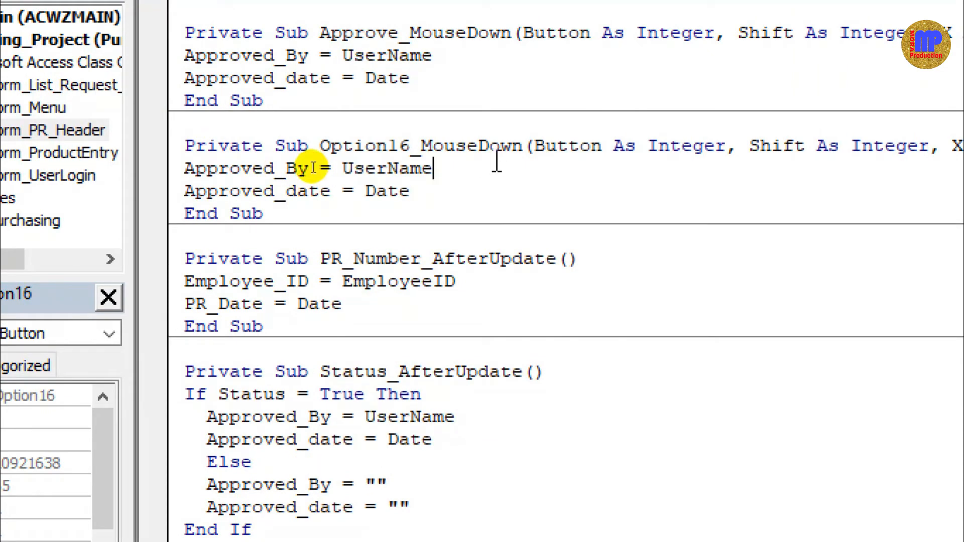
key("ctrl+shift+Left")
type("\"\"")
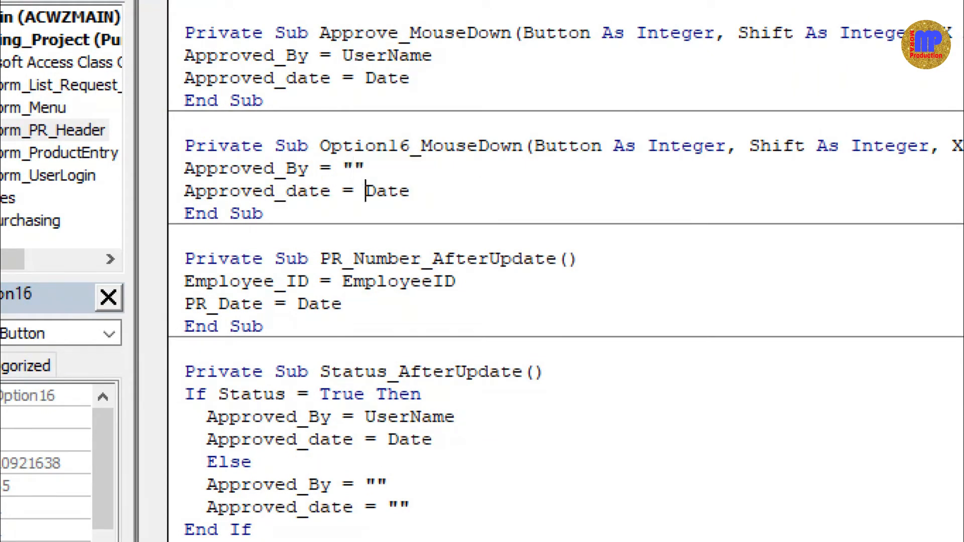
left_click(313, 168)
key("ctrl+shift+Right")
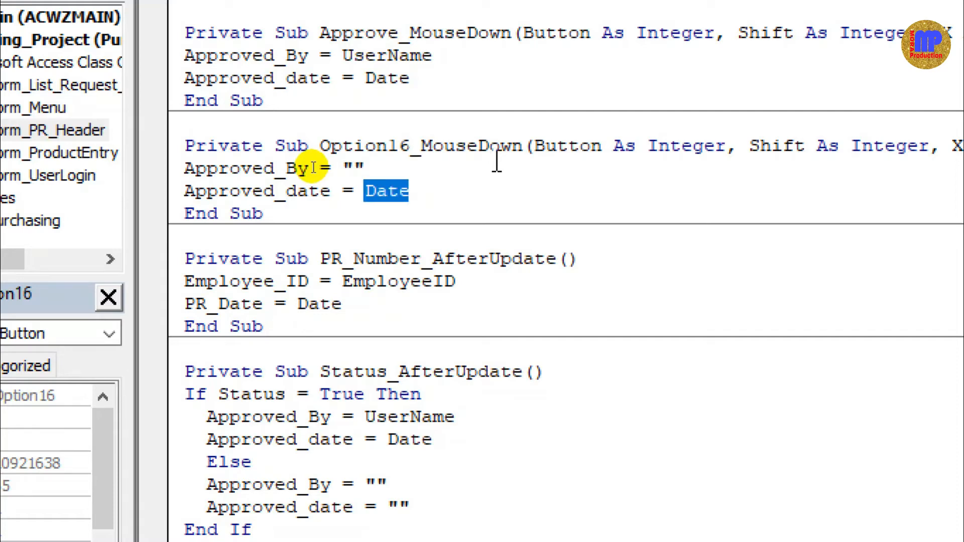
type("null")
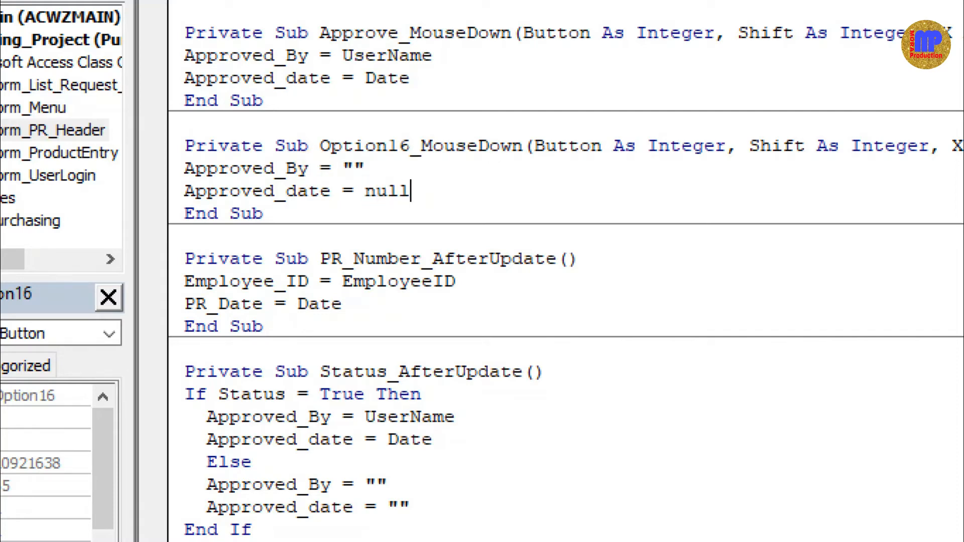
key("Up")
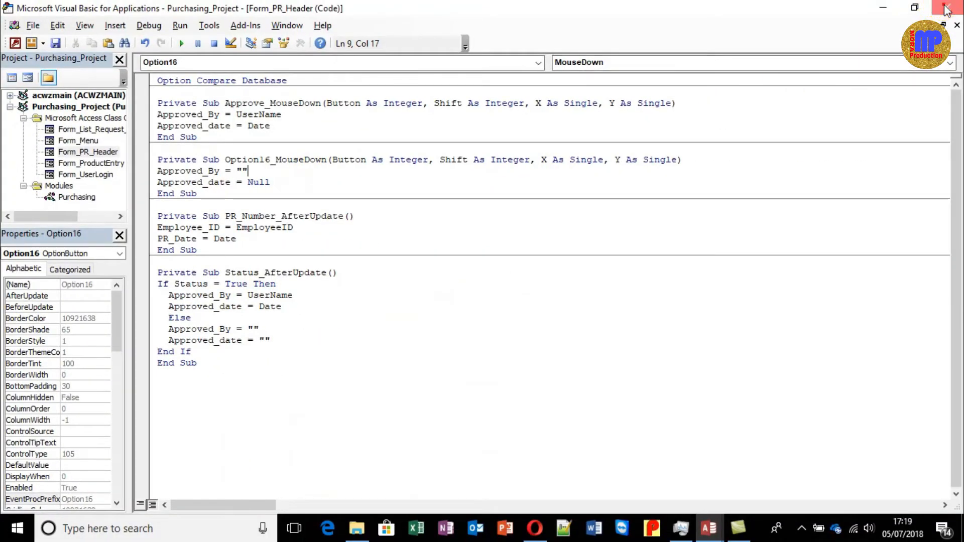
left_click(946, 9)
left_click(874, 191)
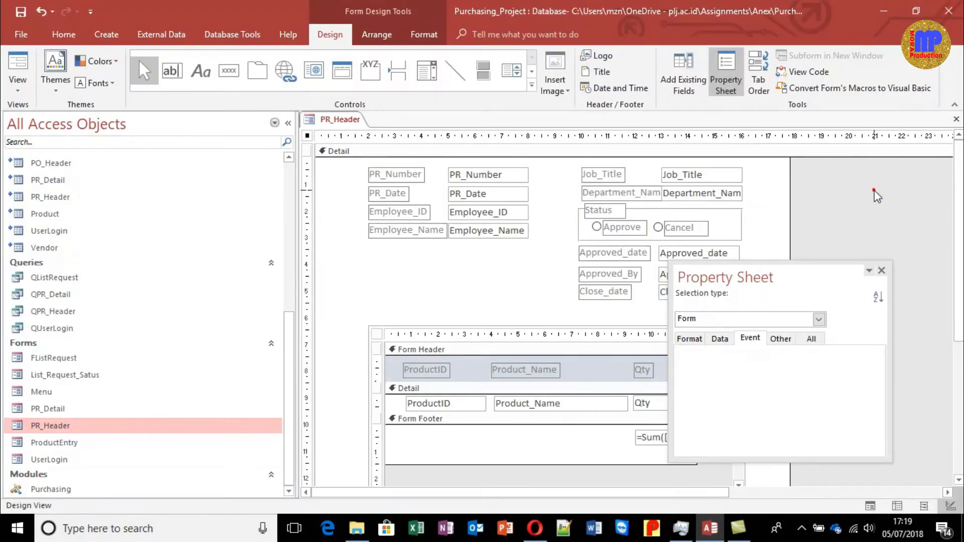
Step: Close the property sheet and the PR_Header form design, saving the design changes
left_click(884, 272)
key("ctrl+w")
left_click(418, 300)
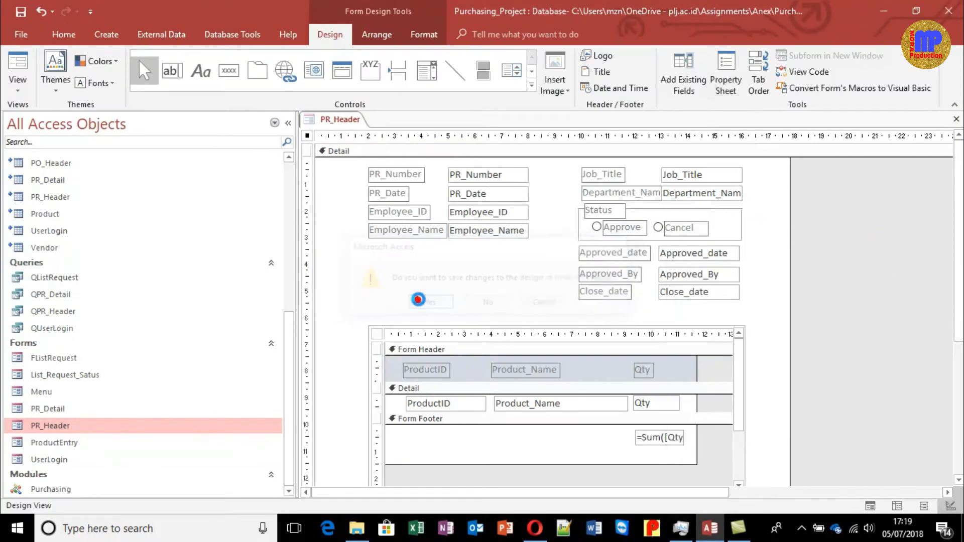
Step: Check the accounts in the UserLogin table and log in through the UserLogin form with the username and password
double_click(63, 229)
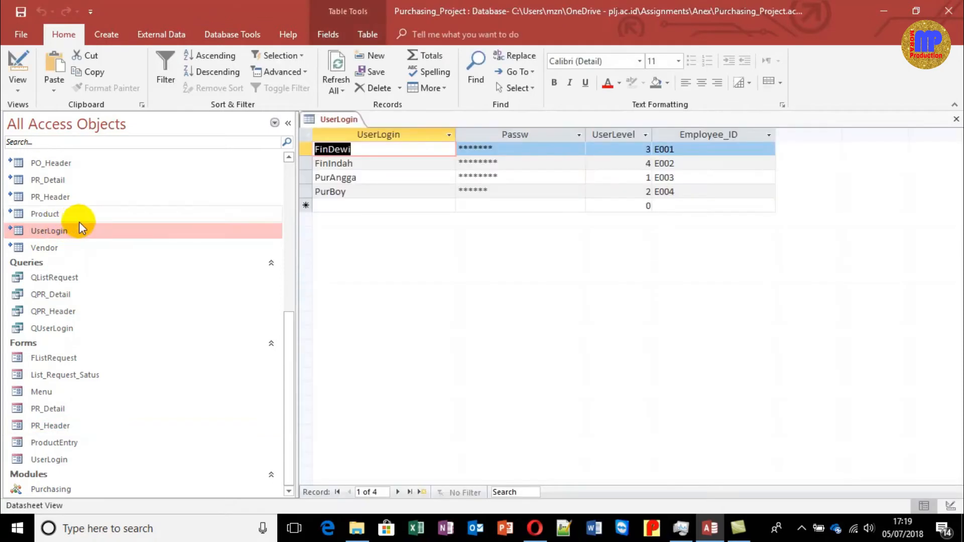
key("ctrl+w")
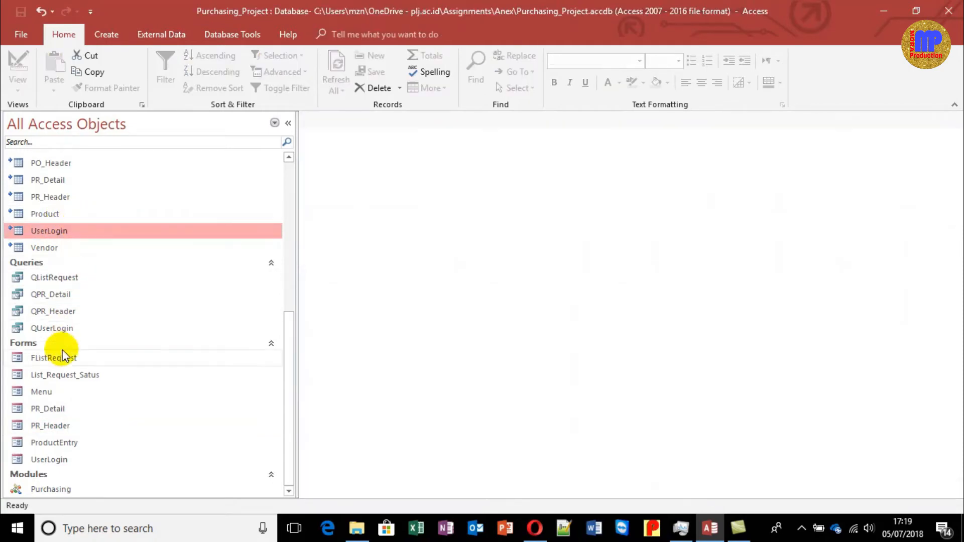
double_click(56, 461)
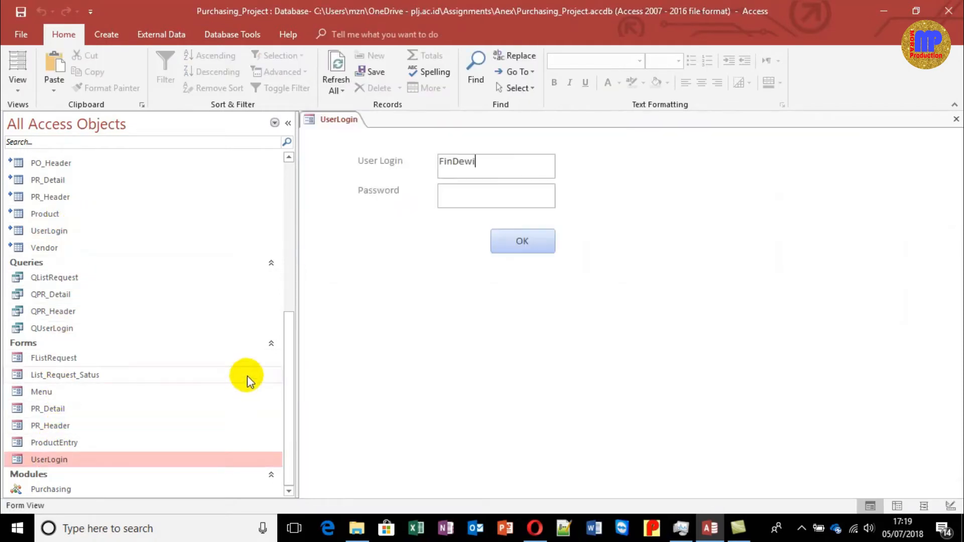
type("********")
left_click(524, 244)
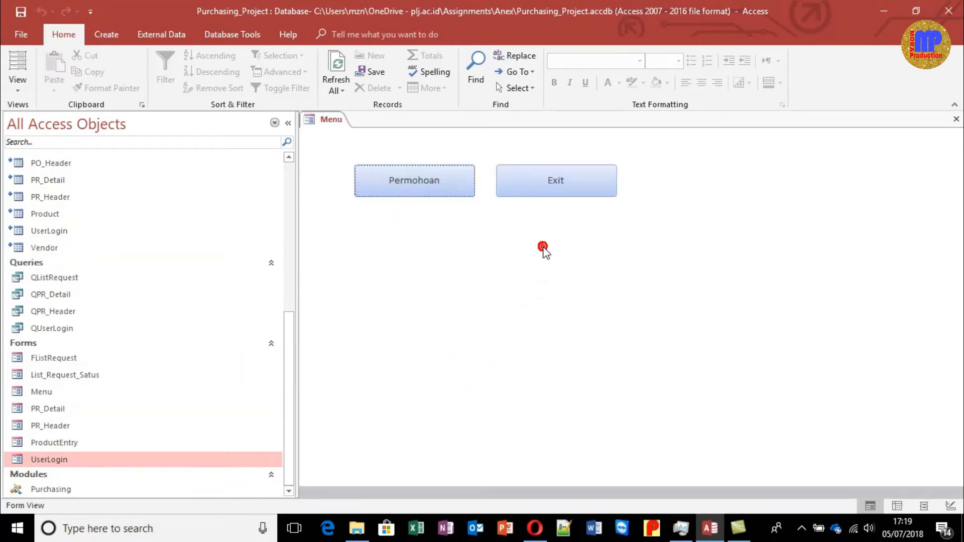
Step: Open the request form through Permohoan and test its Status by alternating Approve and Cancel, ending on Cancel, before closing the forms
left_click(464, 191)
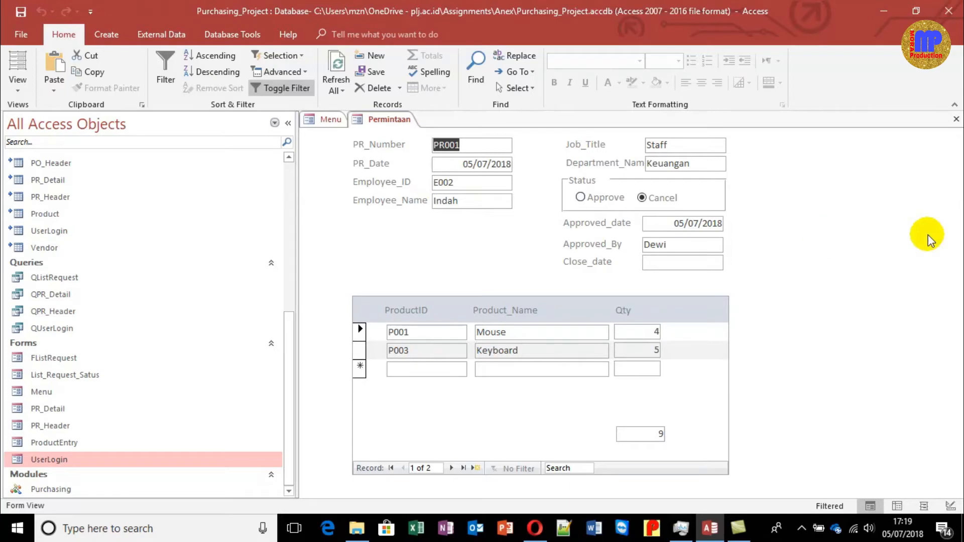
left_click(581, 196)
left_click(642, 198)
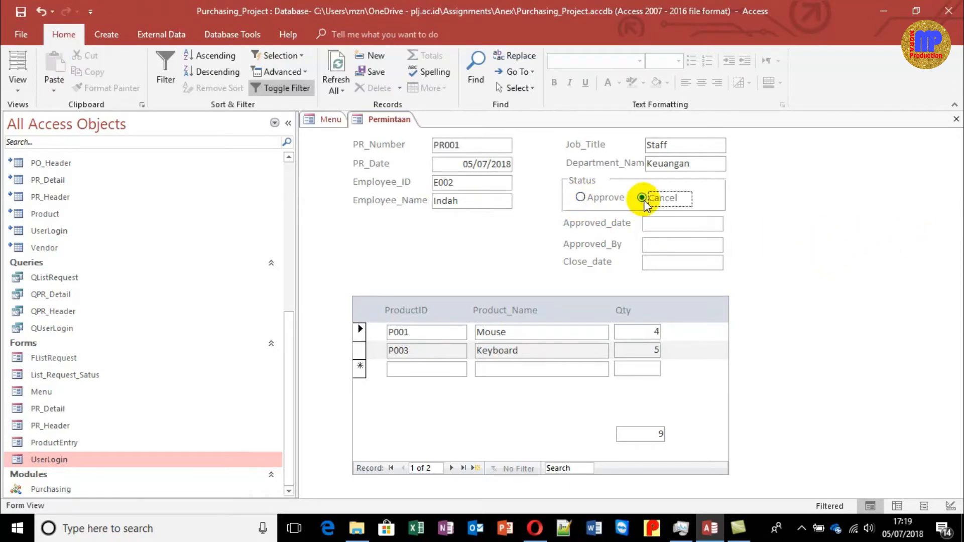
left_click(581, 197)
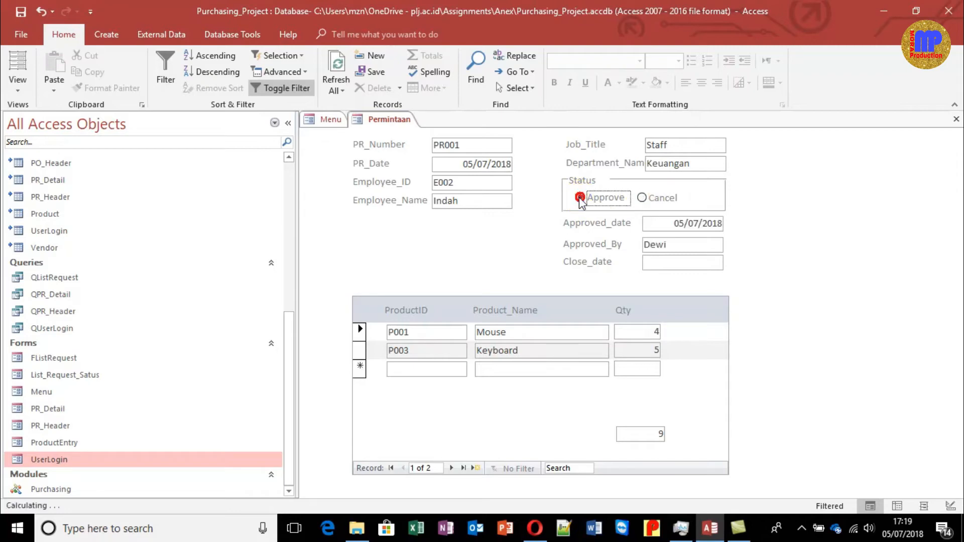
left_click(643, 198)
left_click(581, 198)
left_click(643, 198)
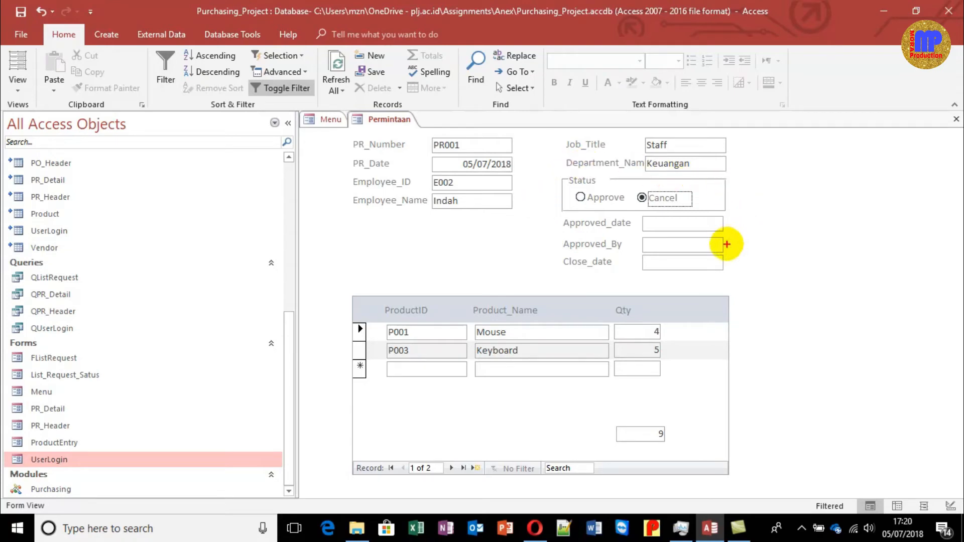
mouse_move(567, 168)
left_mouse_down()
mouse_move(537, 216)
mouse_move(577, 271)
mouse_move(689, 294)
mouse_move(748, 216)
mouse_move(676, 151)
mouse_move(572, 154)
mouse_move(553, 171)
left_mouse_up()
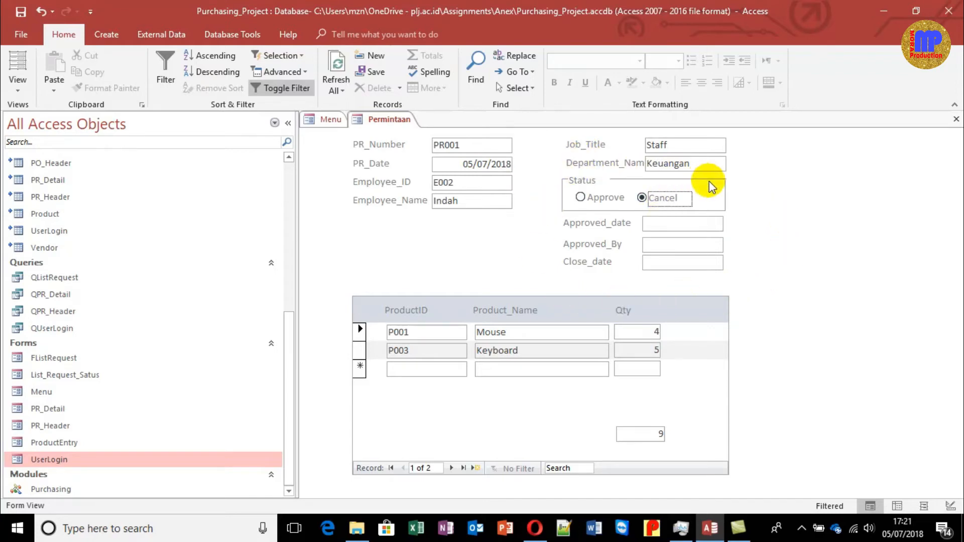
key("ctrl+w")
key("ctrl+w")
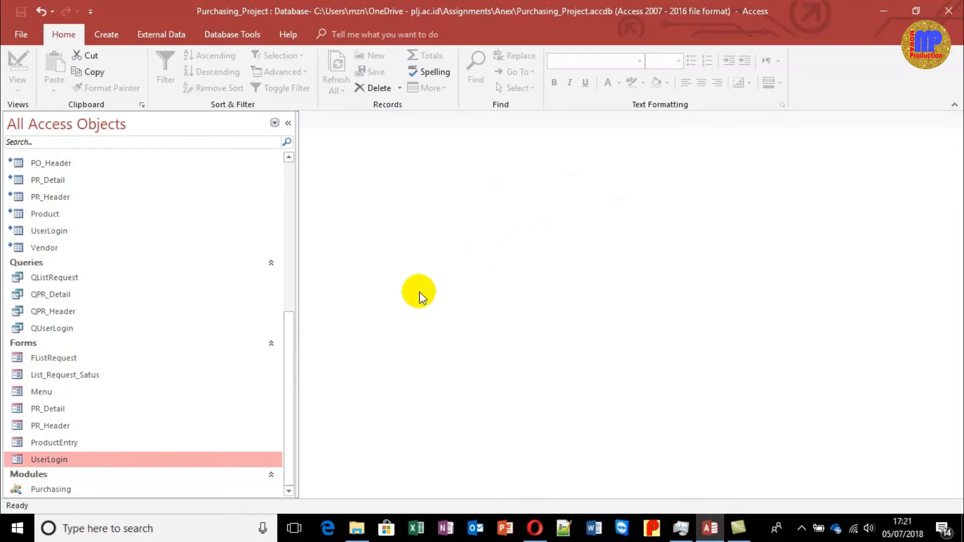
Step: Review the OK button's click code in the UserLogin form design, and close the form with its design saved
right_click(55, 459)
left_click(103, 309)
right_click(553, 268)
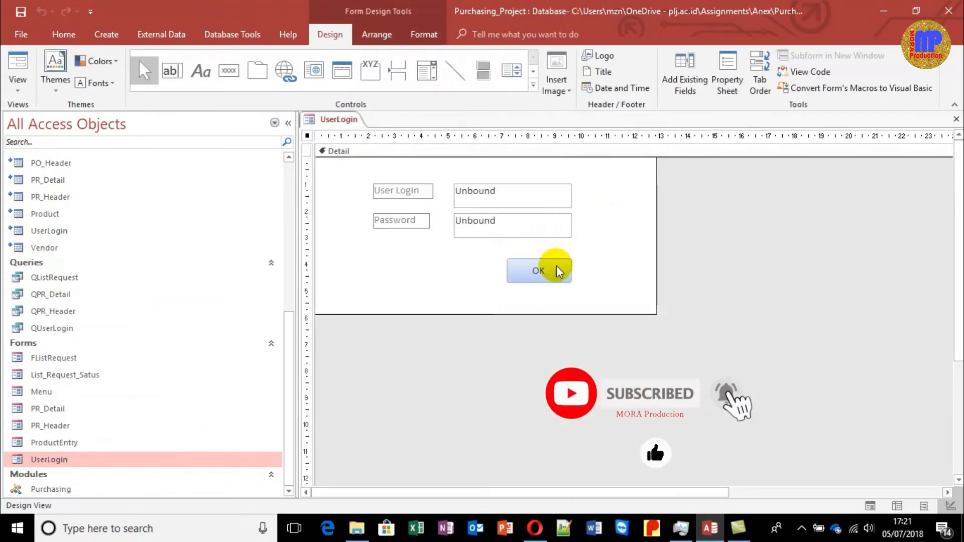
left_click(603, 80)
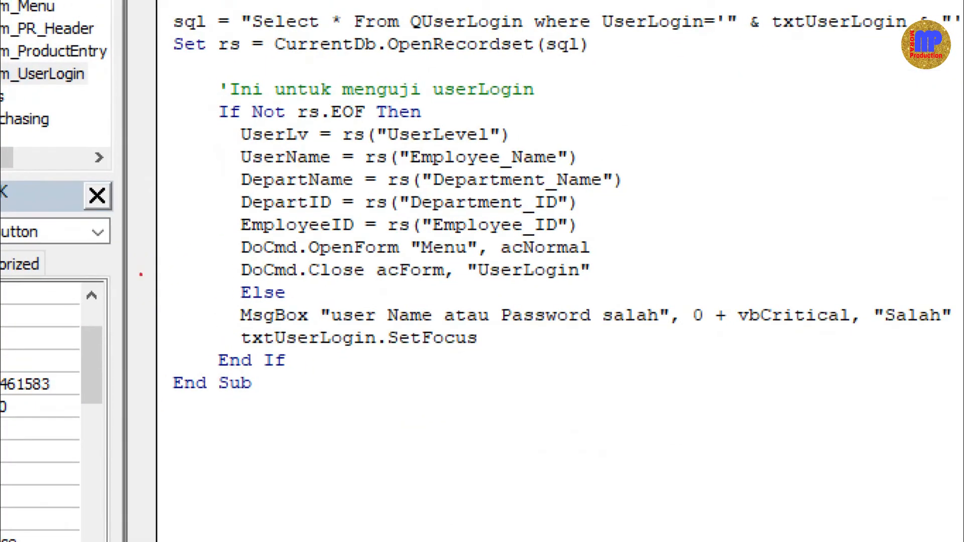
left_click(140, 275)
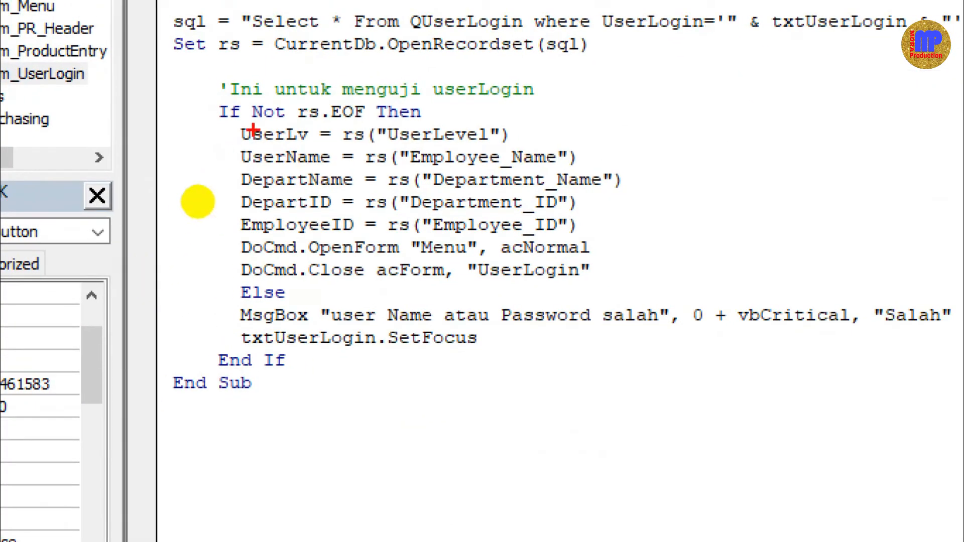
mouse_move(244, 115)
left_mouse_down()
mouse_move(254, 107)
mouse_move(241, 153)
mouse_move(284, 162)
mouse_move(322, 128)
mouse_move(232, 115)
left_mouse_up()
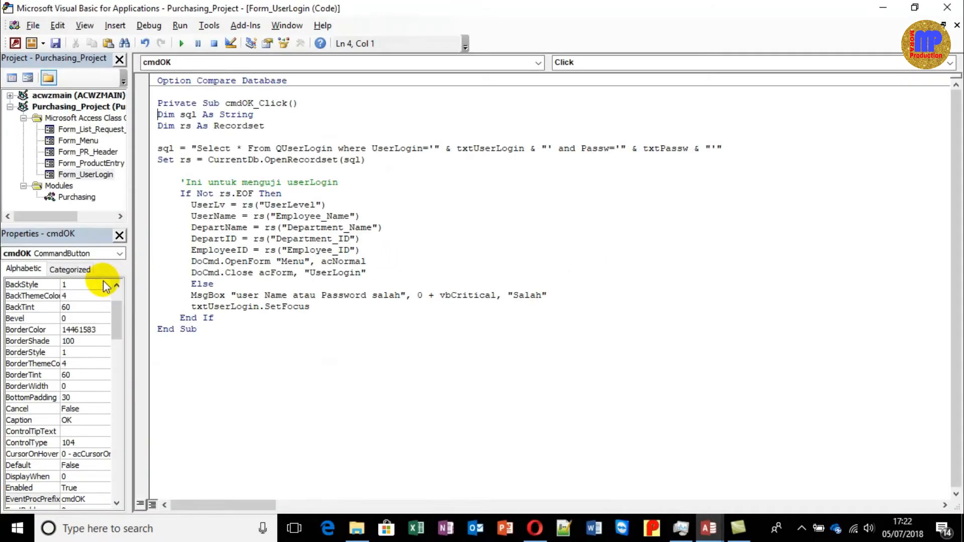
left_click(310, 203)
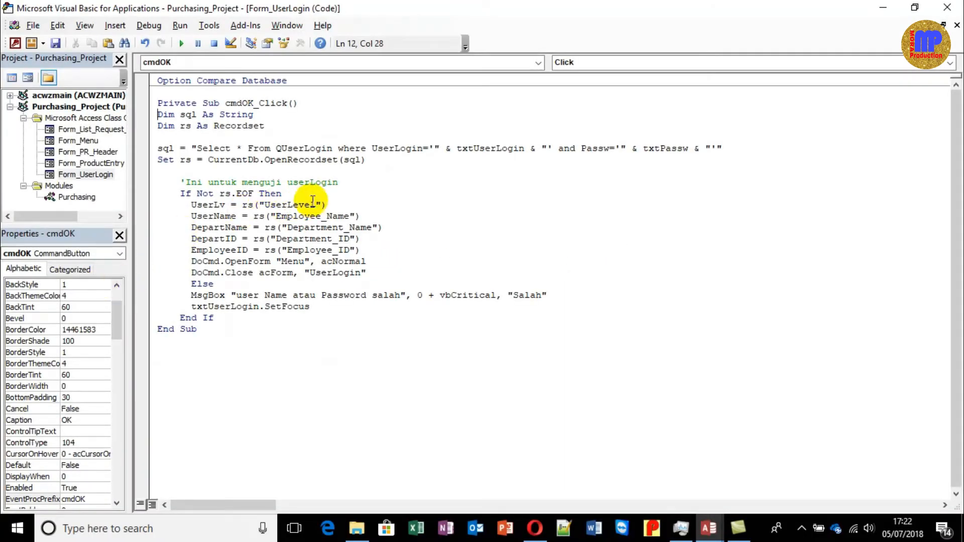
left_click(350, 194)
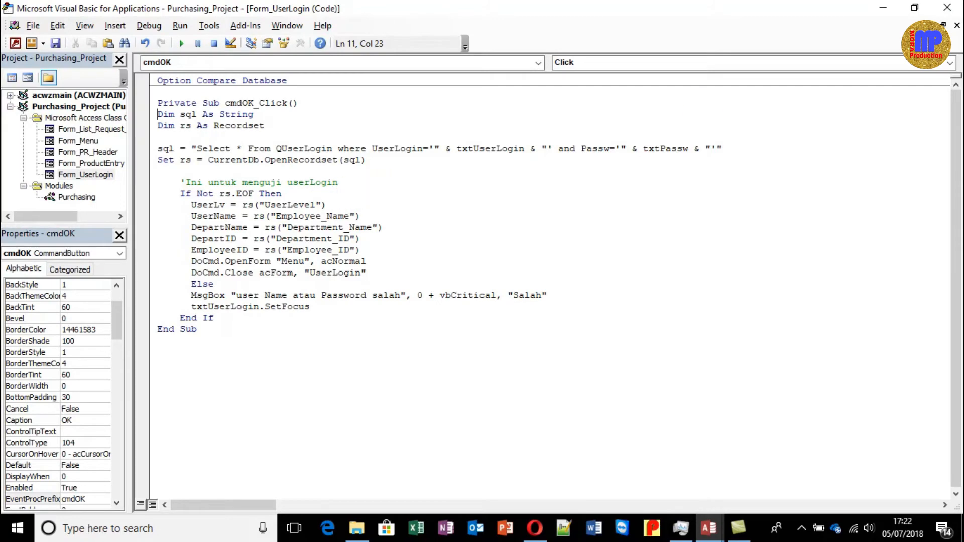
left_click(948, 8)
key("ctrl+w")
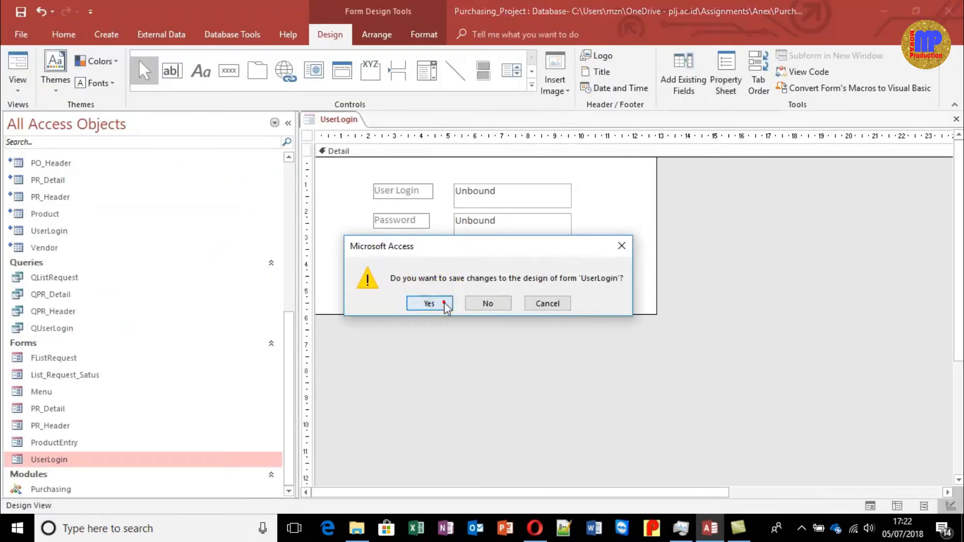
left_click(429, 303)
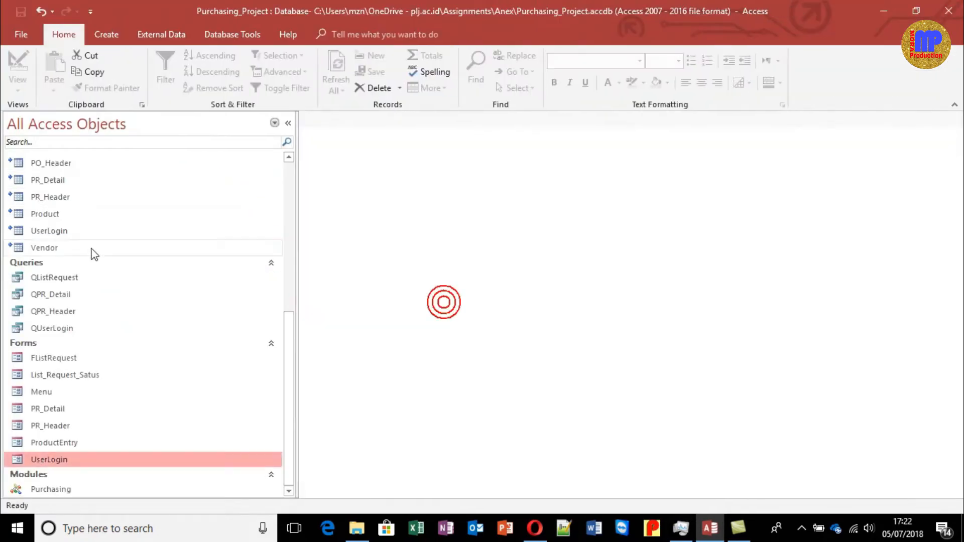
Step: Examine the UserLevel column in the UserLogin table and the Status options on the PR_Header form, closing both
double_click(53, 234)
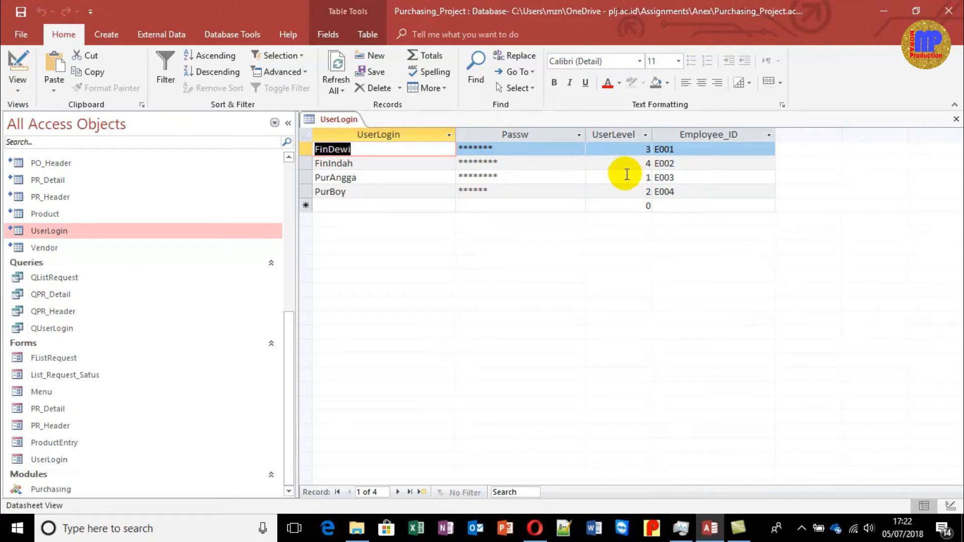
left_click(627, 174)
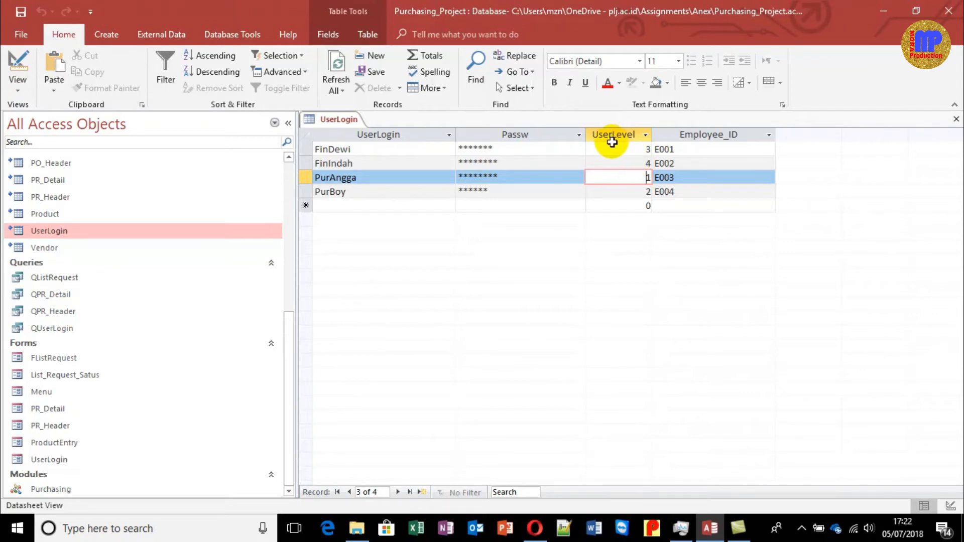
double_click(75, 427)
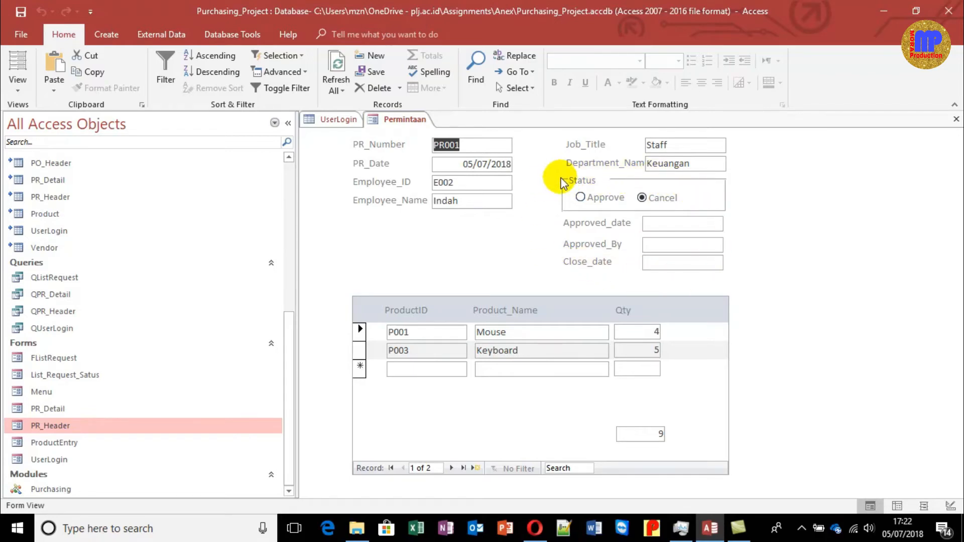
key("ctrl+w")
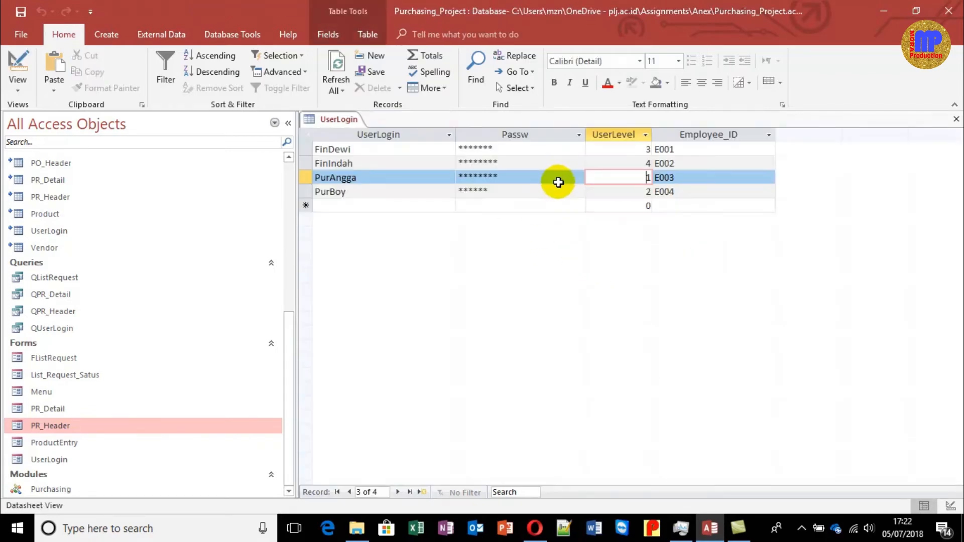
key("ctrl+w")
Step: Open the PR_Header form in Design View and show the Status option group's properties beside the form fields
right_click(118, 427)
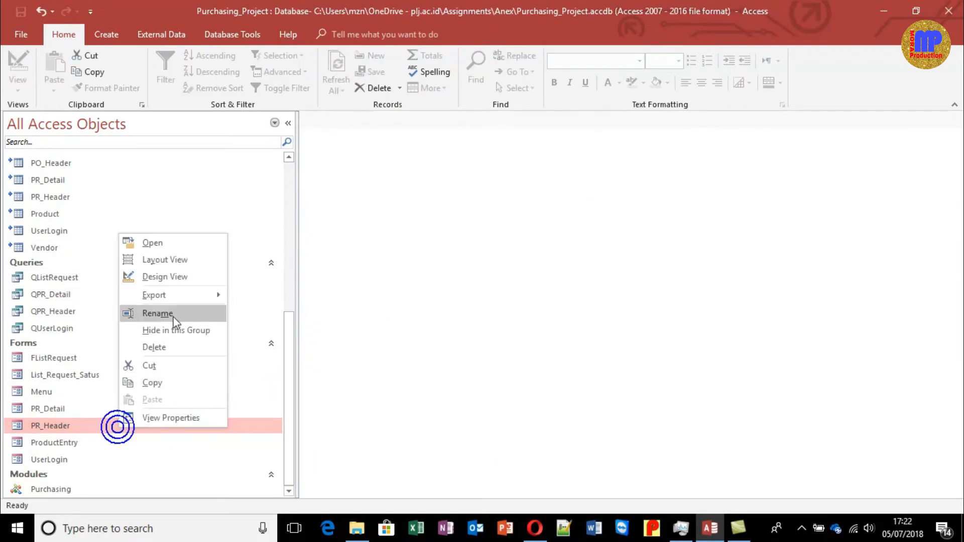
left_click(177, 275)
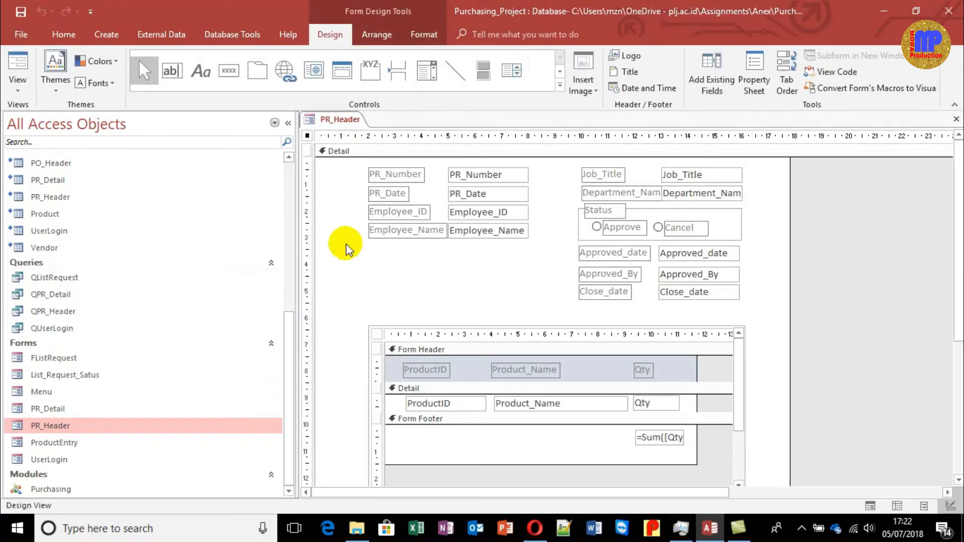
left_click(678, 206)
right_click(677, 207)
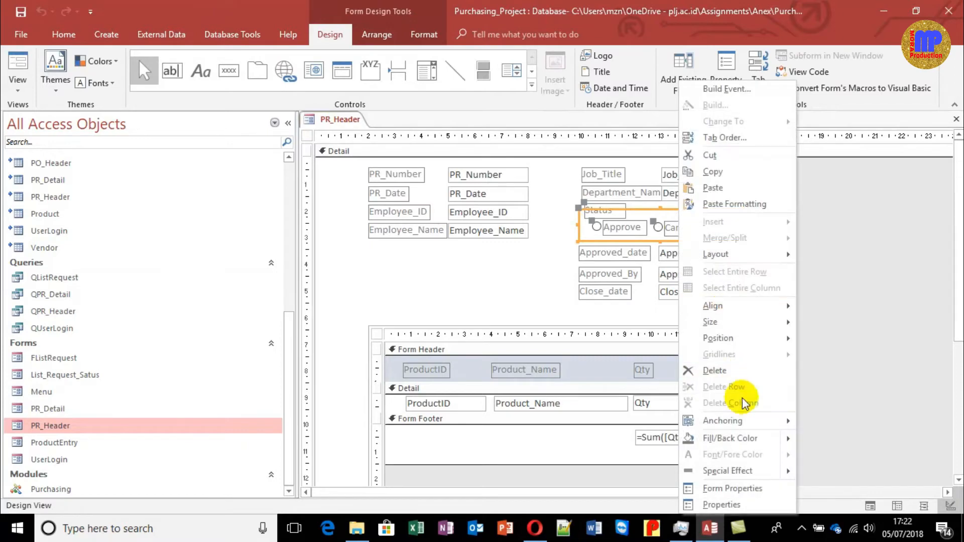
left_click(748, 509)
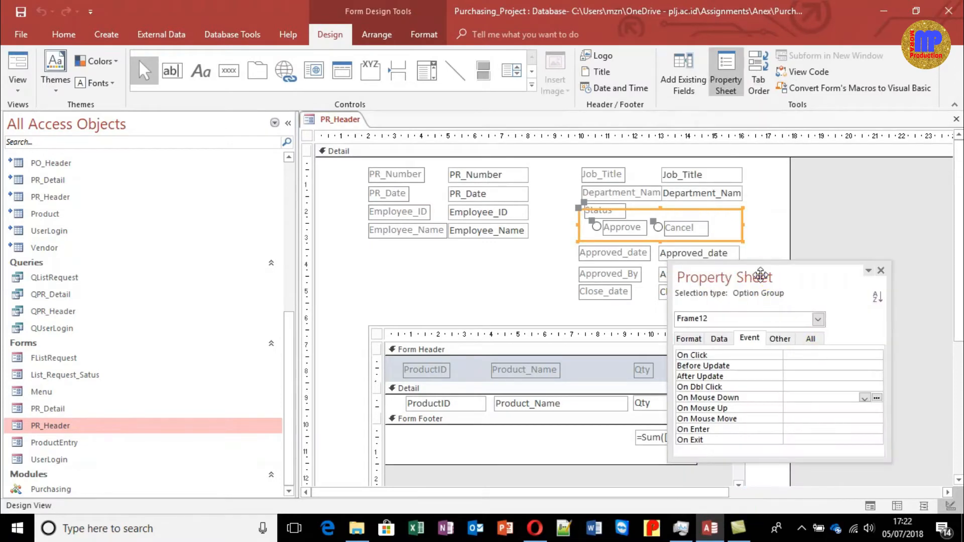
left_click_drag(761, 276, 850, 202)
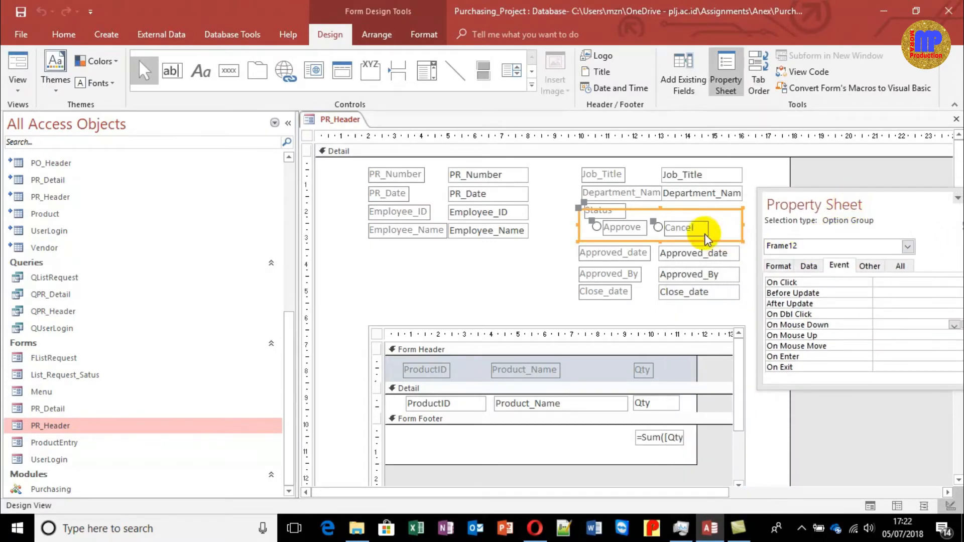
Step: Rename the Status option group as StatusApp
left_click(778, 266)
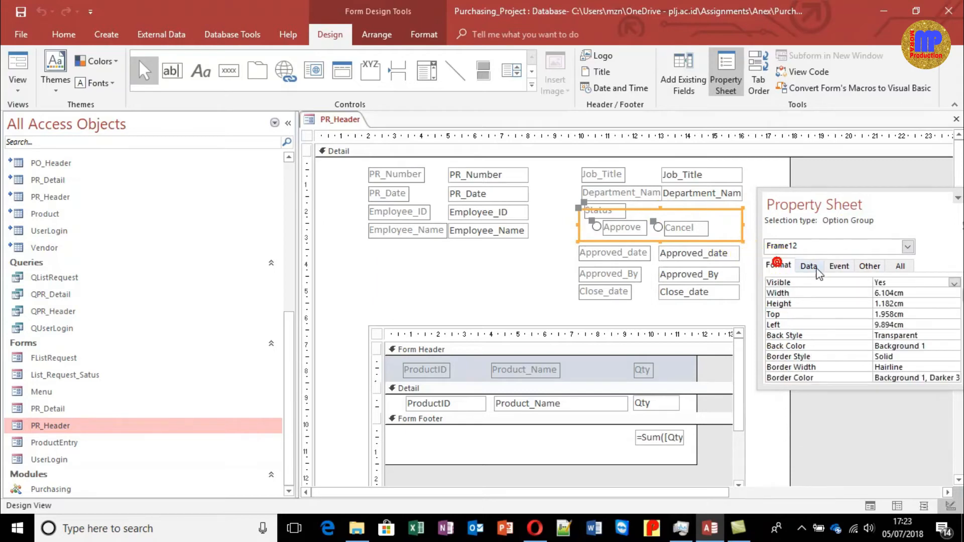
left_click(865, 269)
left_click(917, 283)
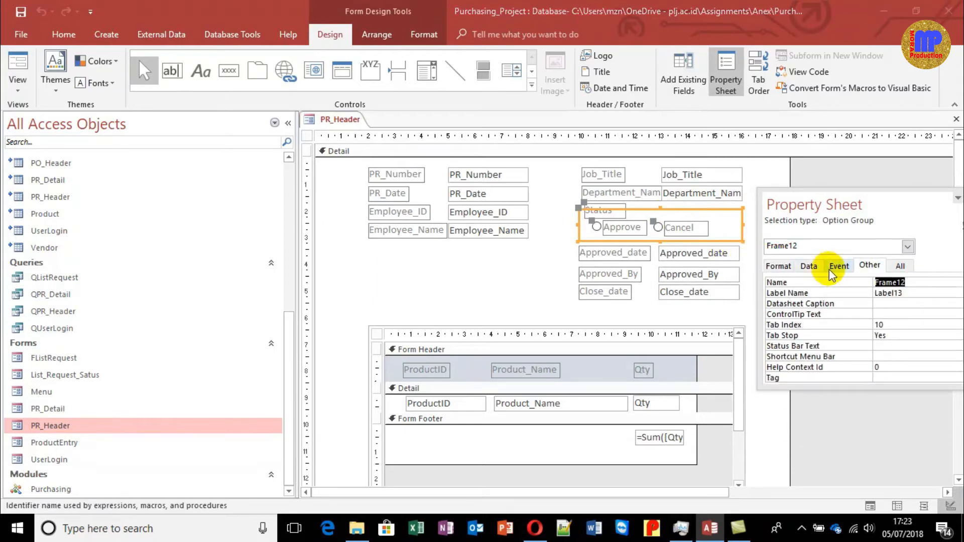
type("StatusApp")
key("Return")
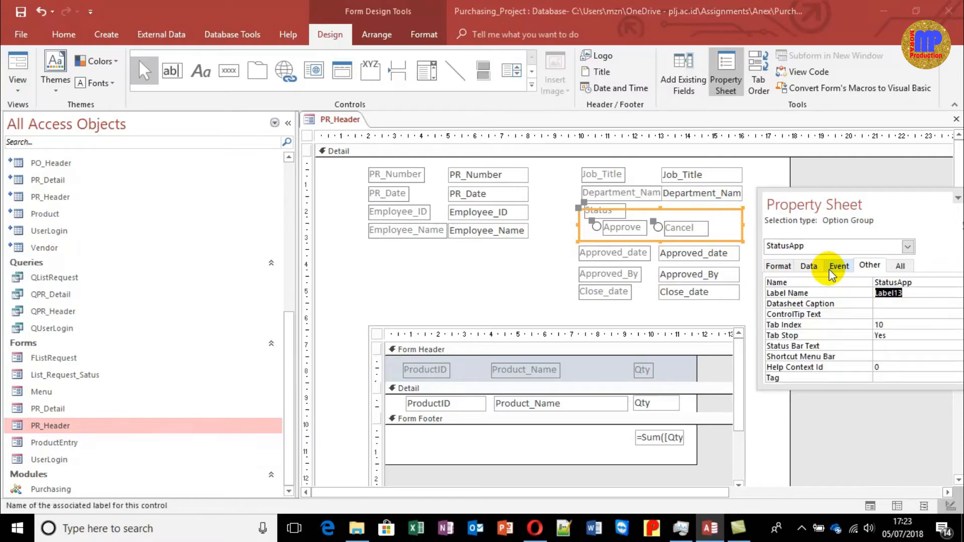
Step: Check the control names of the Approved_date, Approved_By and Close_date text boxes, and return to the form's own properties
left_click(665, 250)
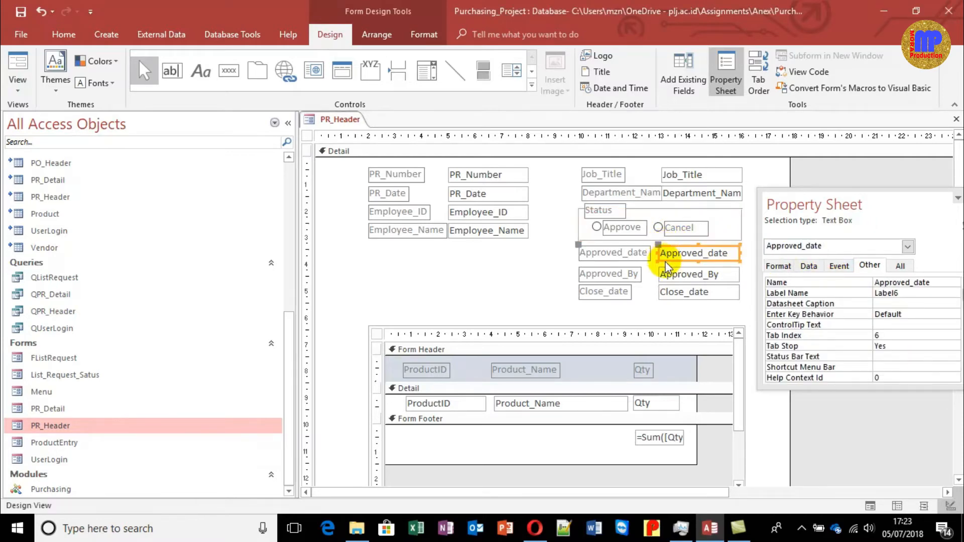
left_click(665, 275)
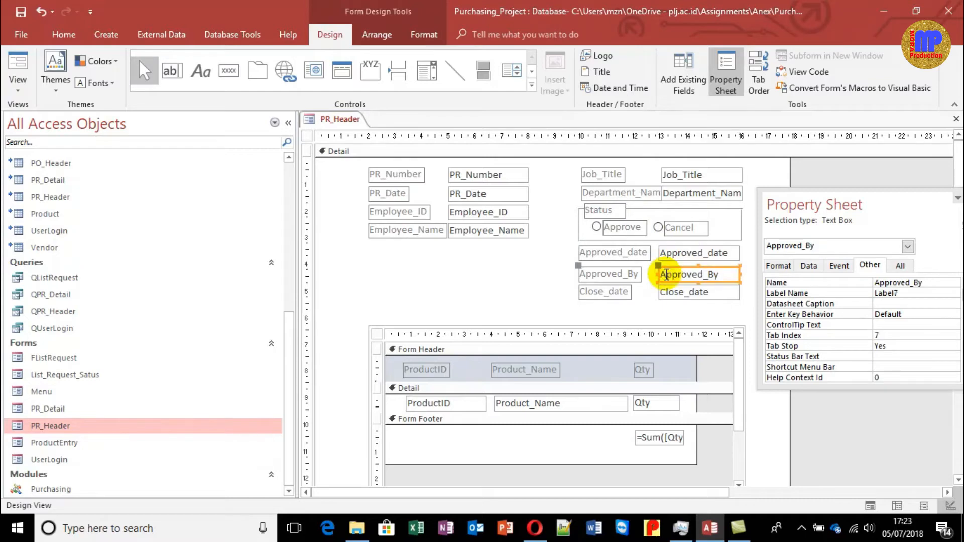
left_click(667, 292)
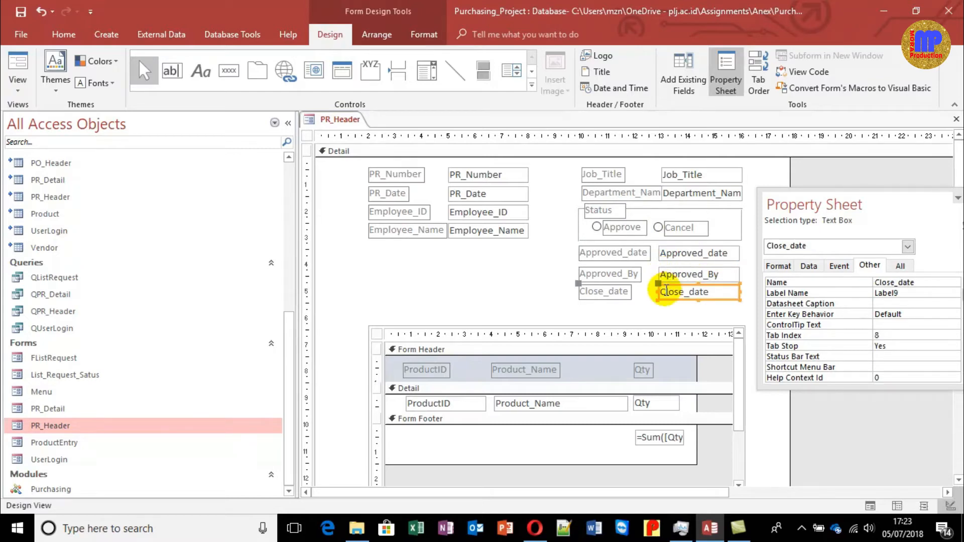
left_click(860, 162)
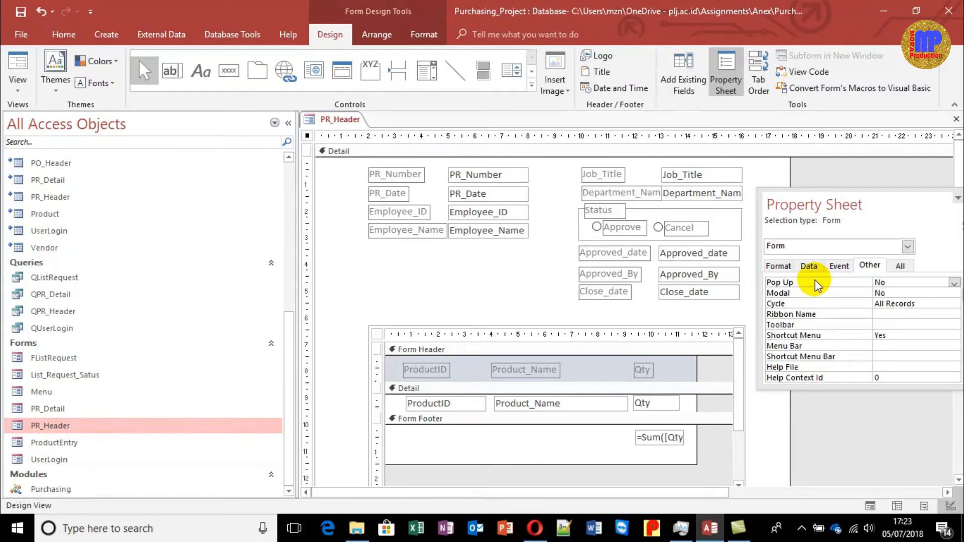
Step: Create an On Load event procedure for the PR_Header form using the Code Builder
left_click(838, 266)
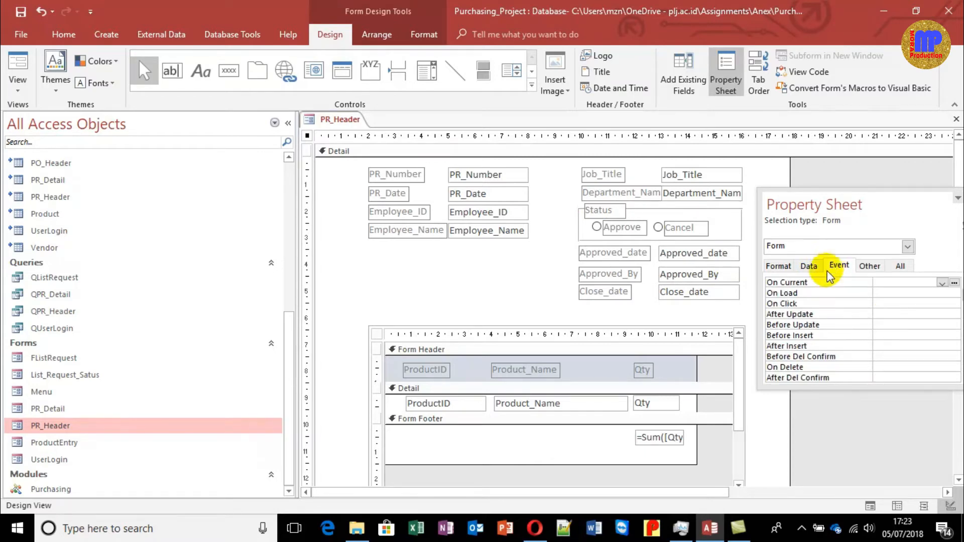
left_click(803, 294)
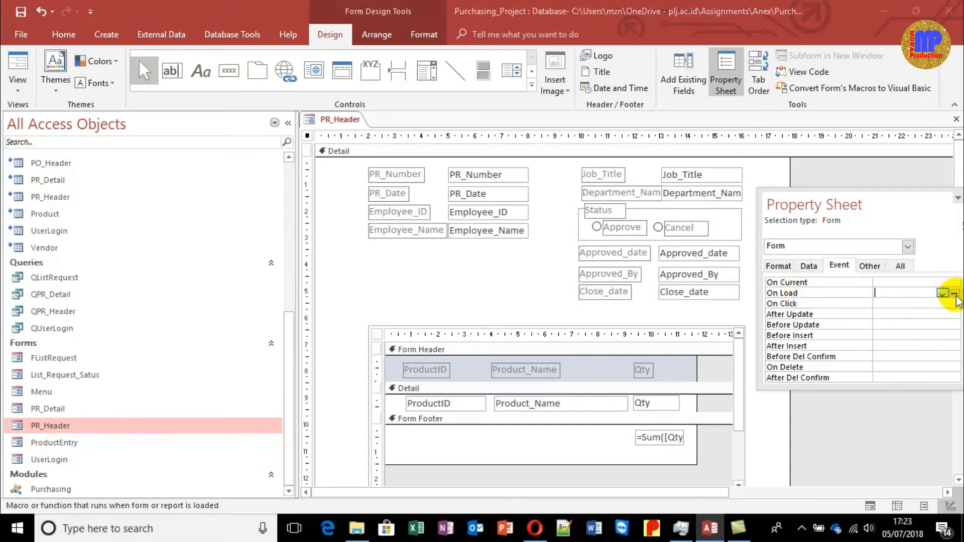
left_click(955, 294)
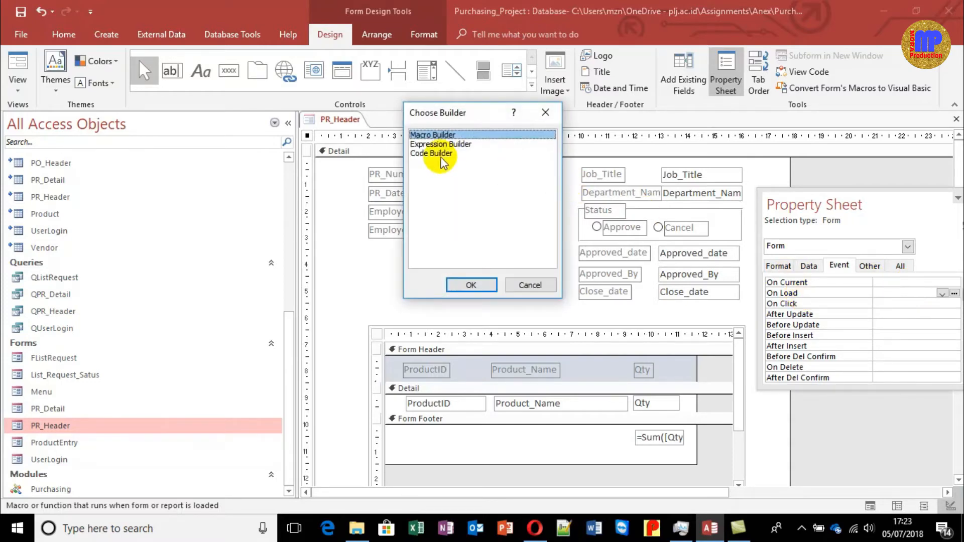
left_click(441, 154)
double_click(440, 155)
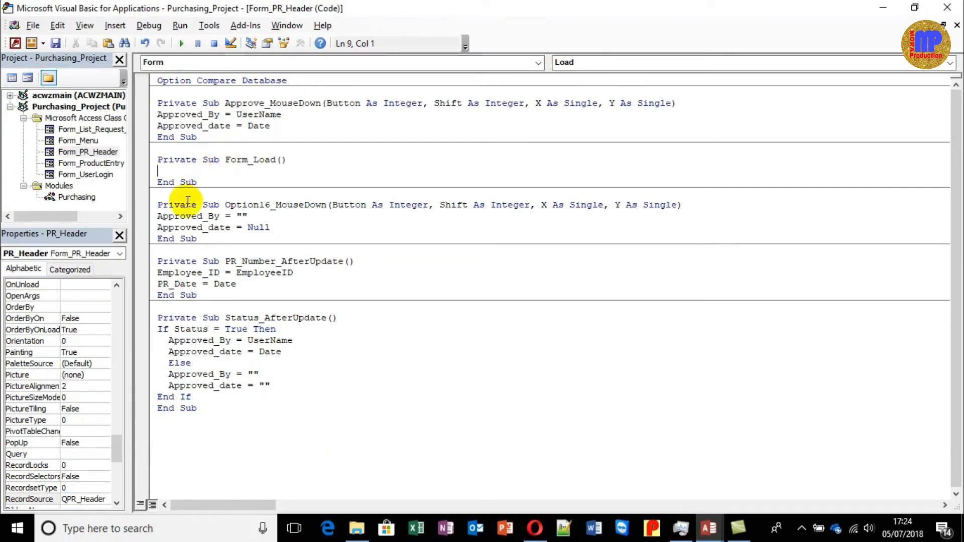
Step: Check how the UserLogin form's OK button code stores the user level, closing the code and the form
key("alt+F11")
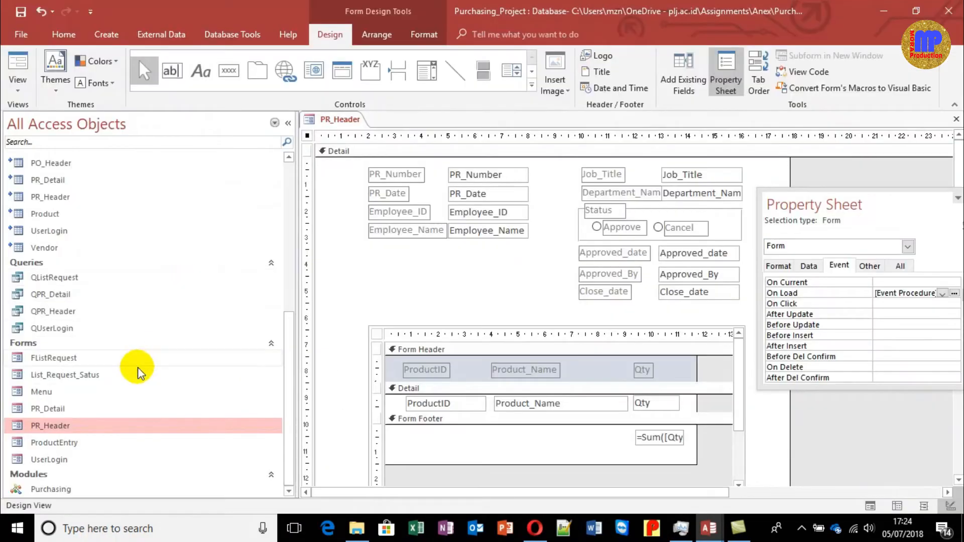
left_click(64, 461)
right_click(64, 461)
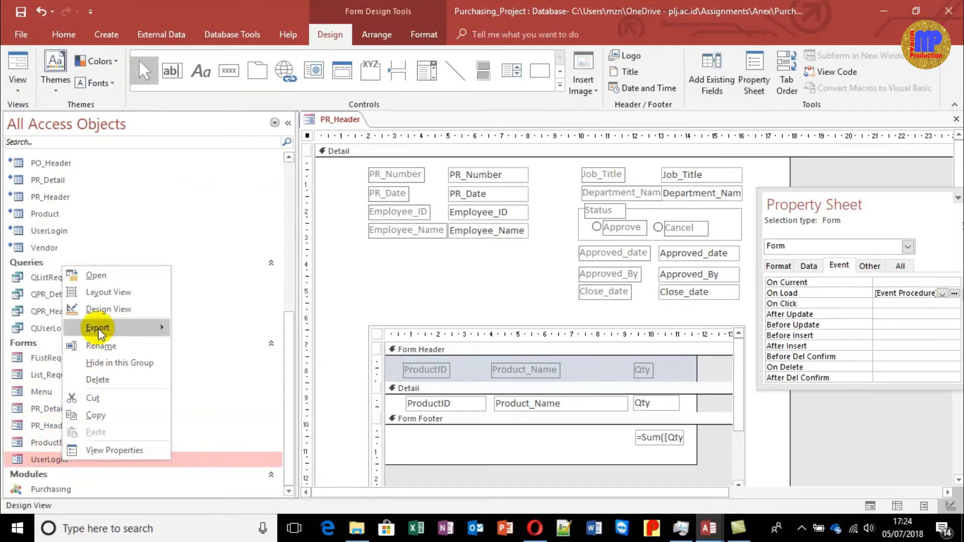
left_click(96, 308)
left_click(540, 270)
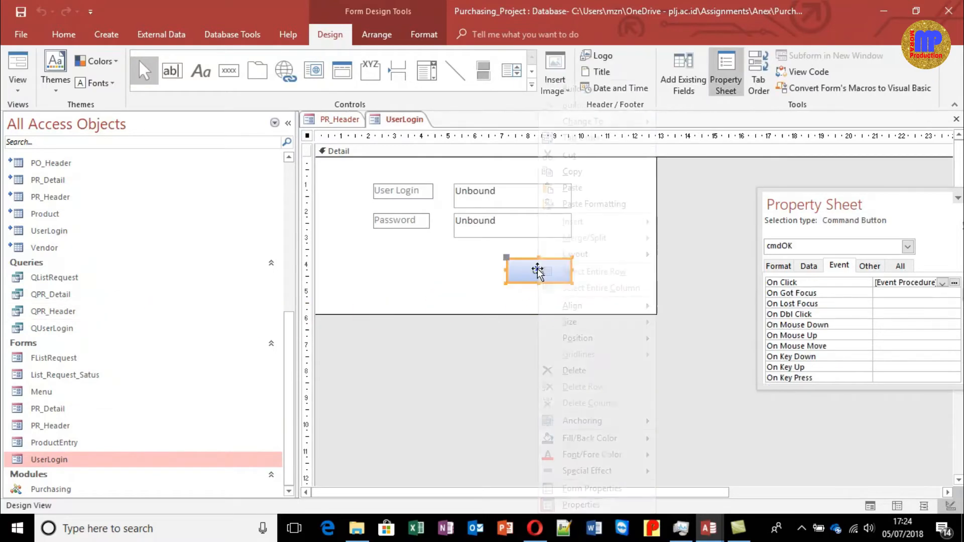
right_click(540, 270)
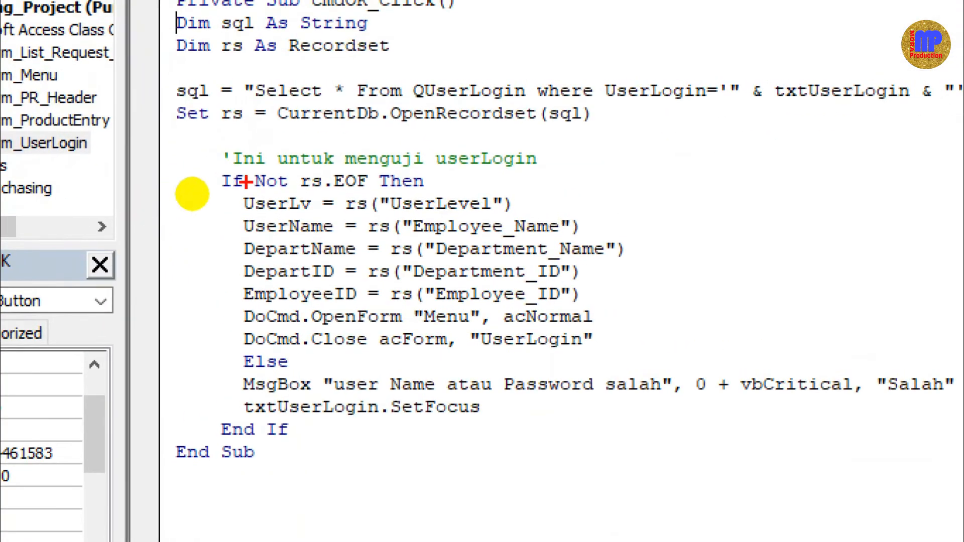
mouse_move(247, 177)
left_mouse_down()
mouse_move(226, 198)
mouse_move(301, 183)
left_mouse_up()
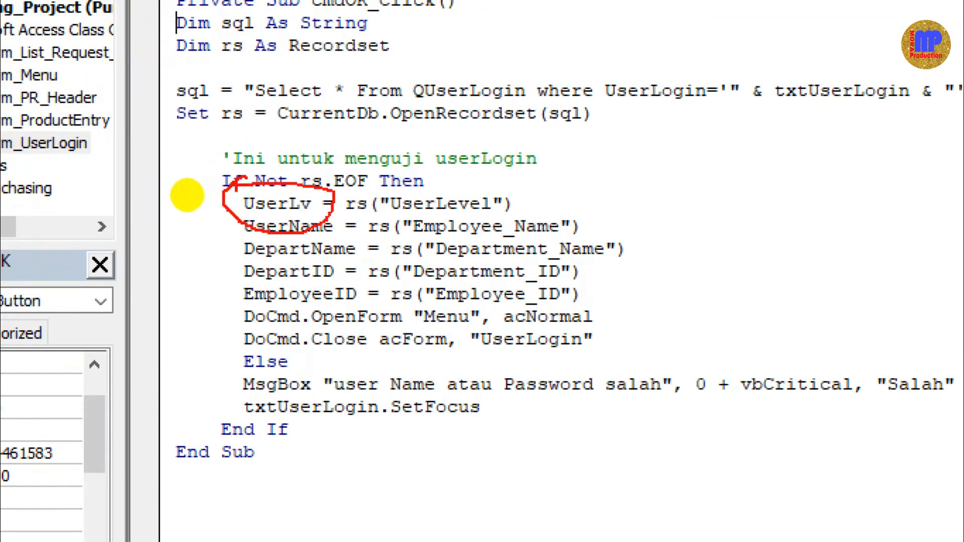
key("Escape")
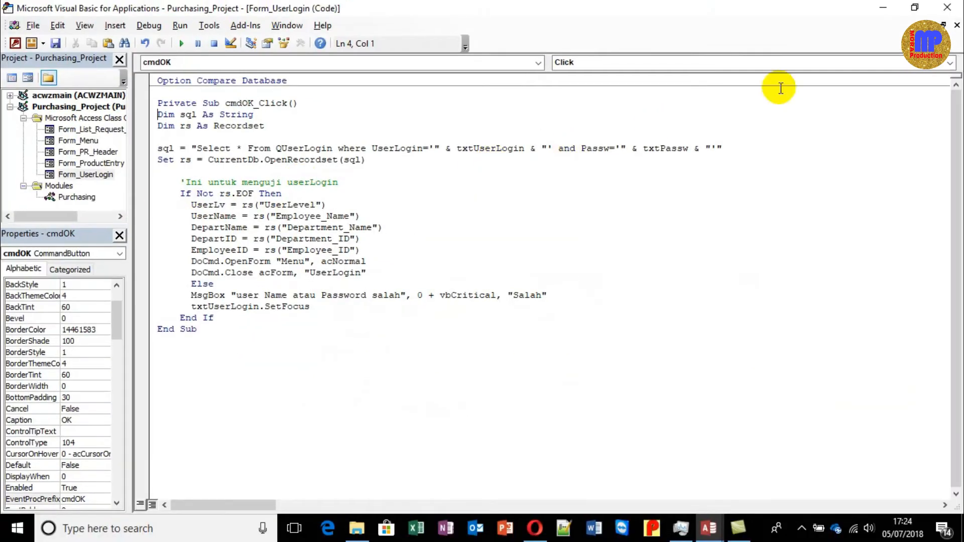
left_click(947, 7)
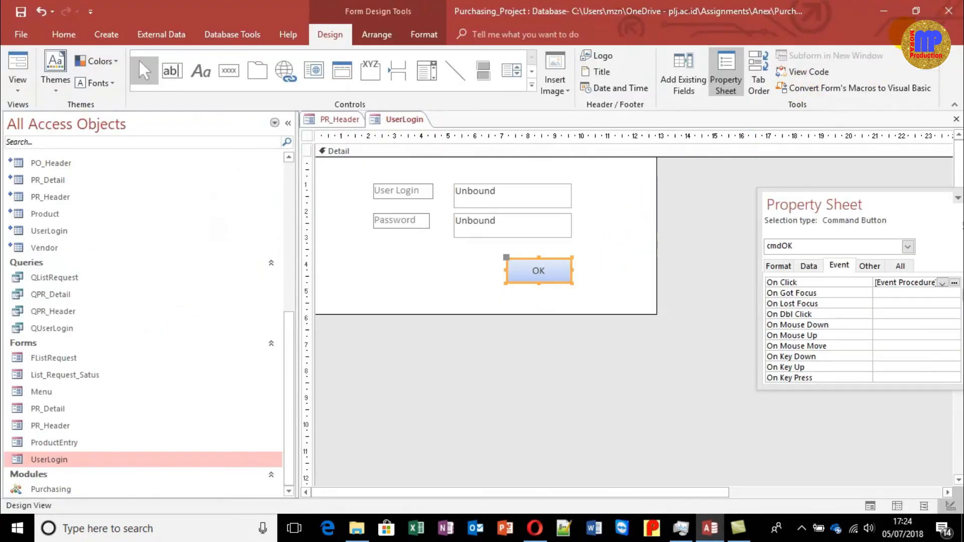
left_click(956, 119)
left_click(494, 298)
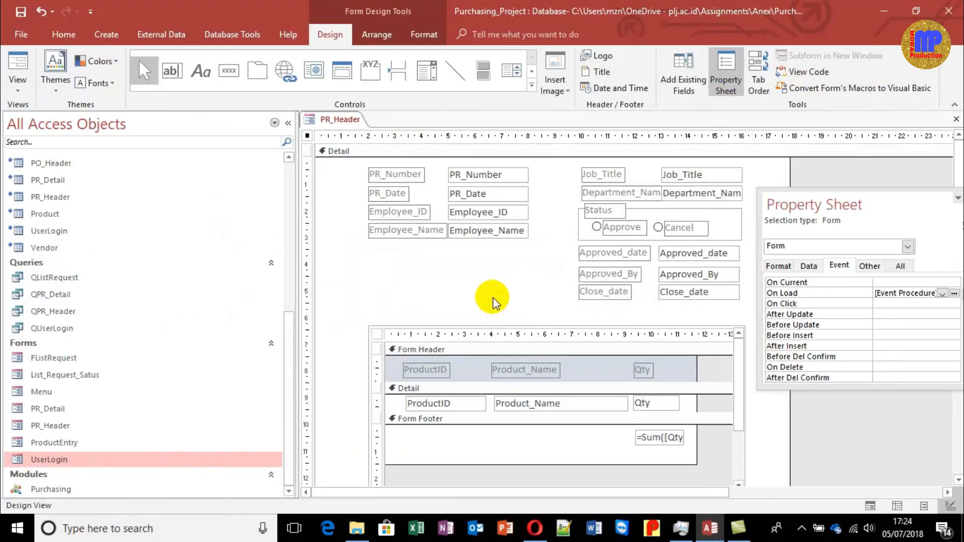
Step: Return to the PR_Header form code and start Form_Load with the line If UserLv = 4 Then
key("alt+Tab")
key("alt+Tab")
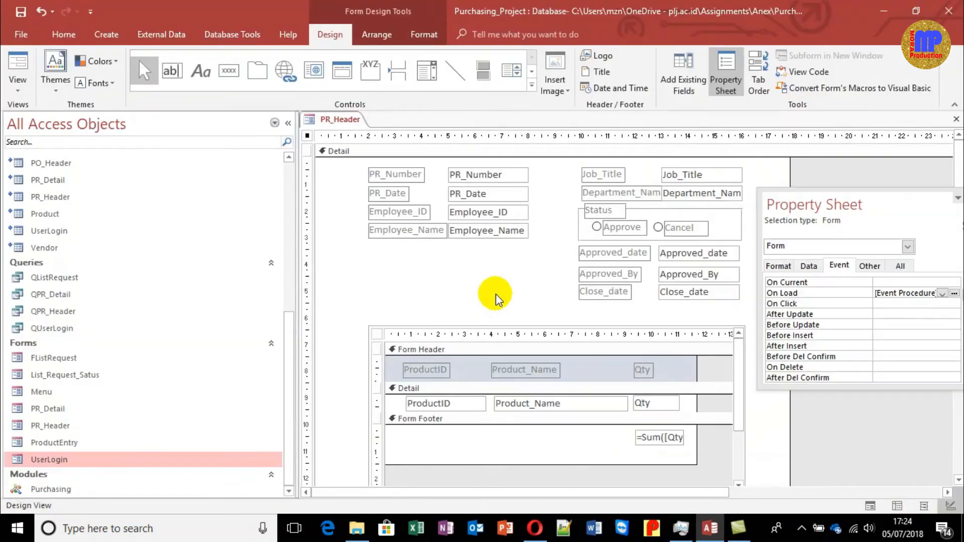
key("alt+F11")
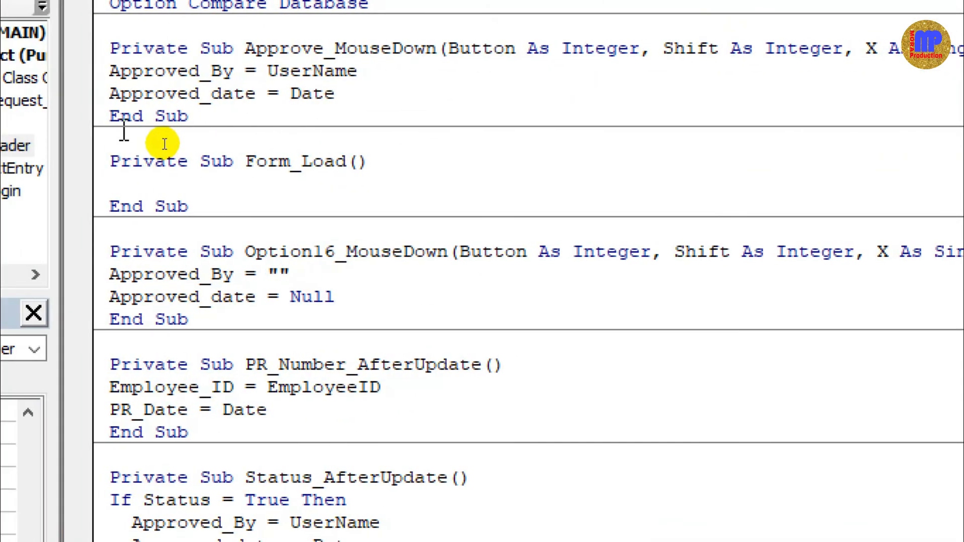
type("if user")
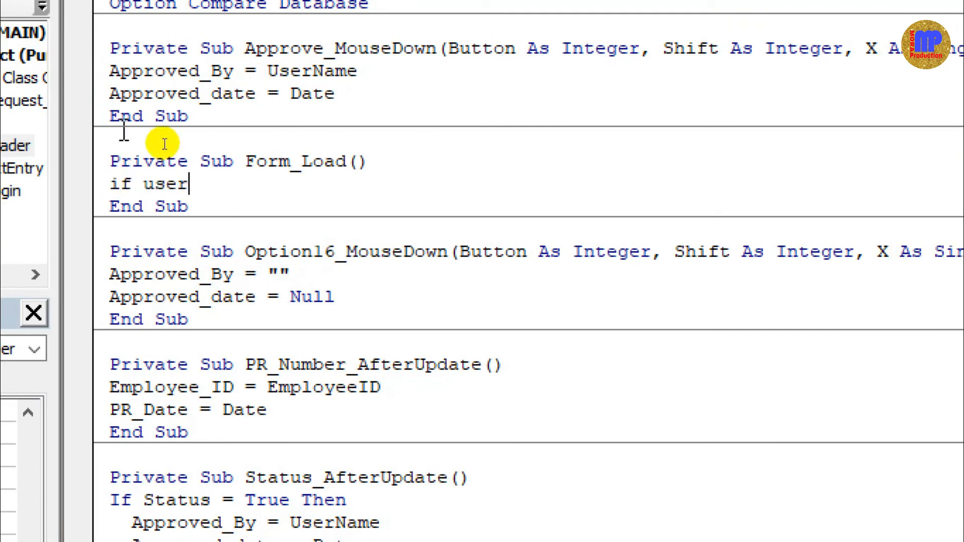
key("ctrl+space")
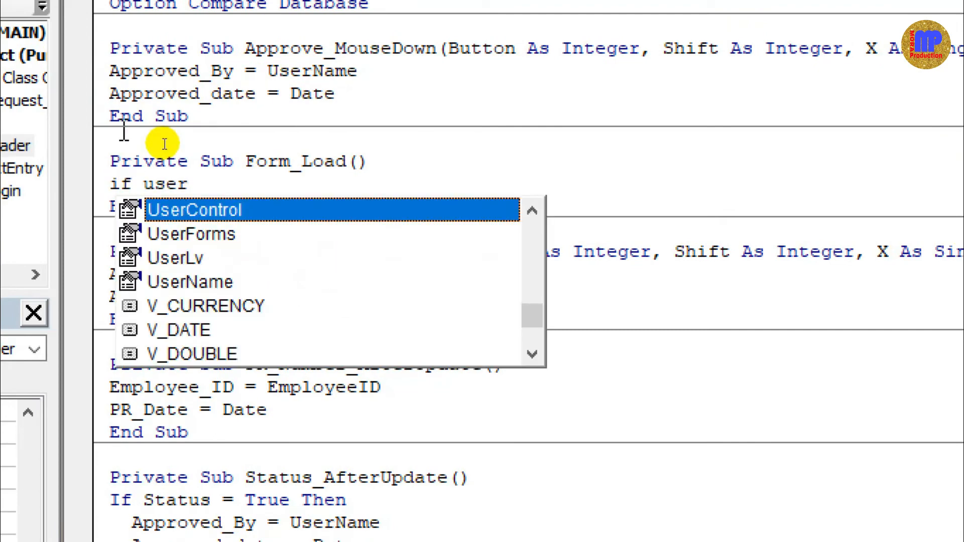
key("Down")
key("Down")
key("Tab")
type("=")
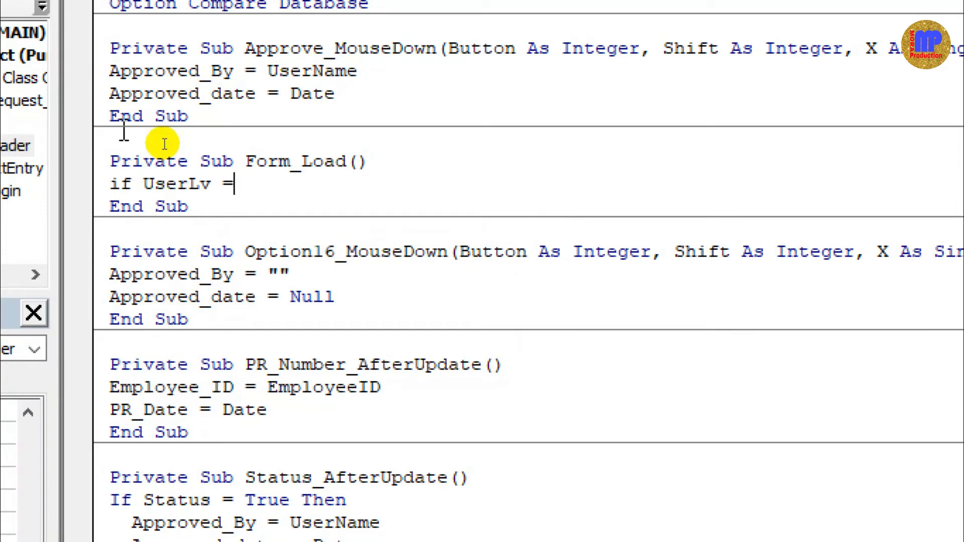
type(" 4 then")
key("Return")
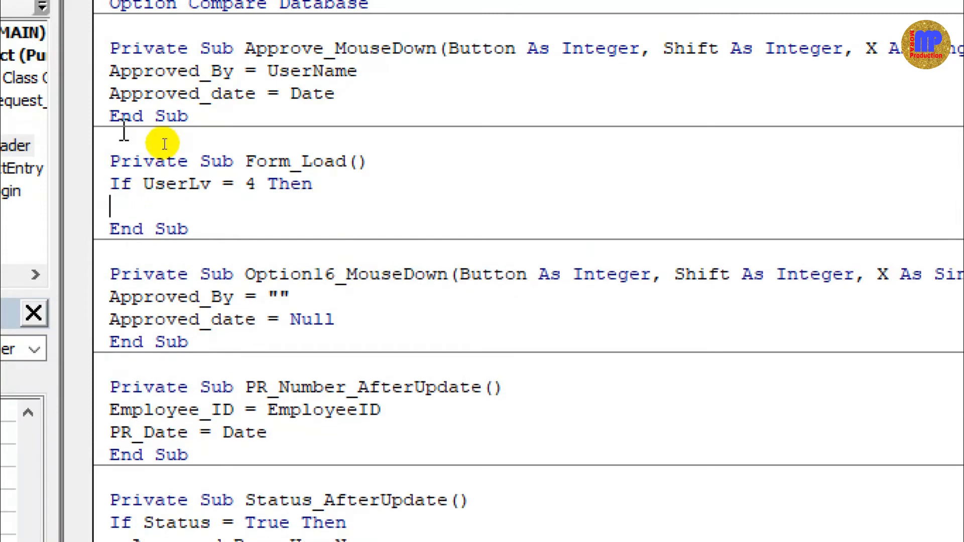
Step: Add the line If UserLv = 3 Then below the level 4 condition in Form_Load
type("if userlv ")
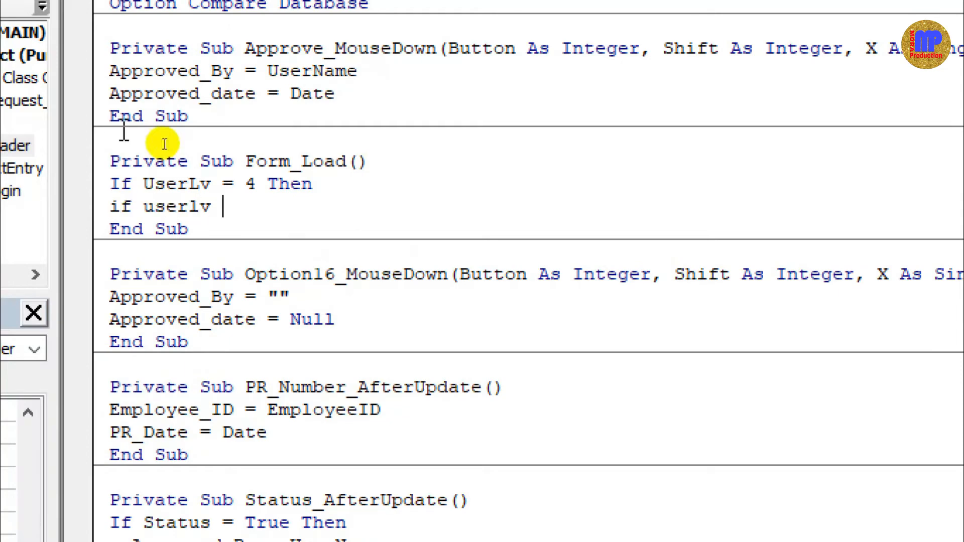
type("= 3 then")
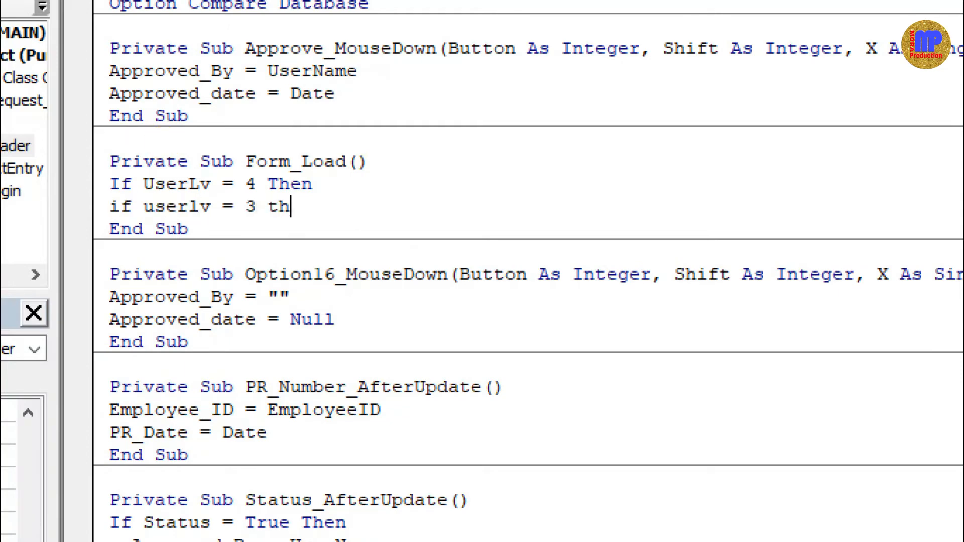
key("Return")
Step: Insert blank lines below the UserLv = 4 condition and close that block with End If
key("Up")
key("Up")
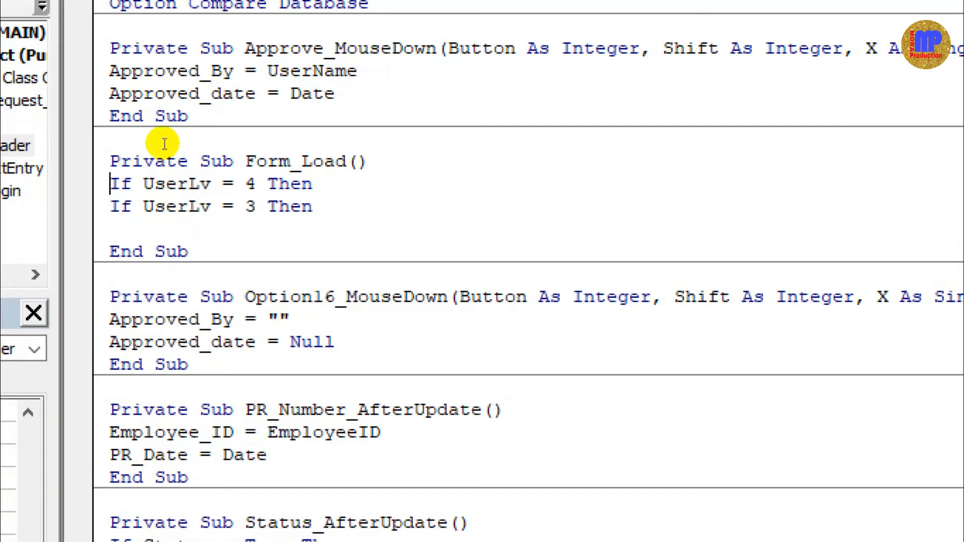
key("Return")
key("Return")
key("Up")
key("Up")
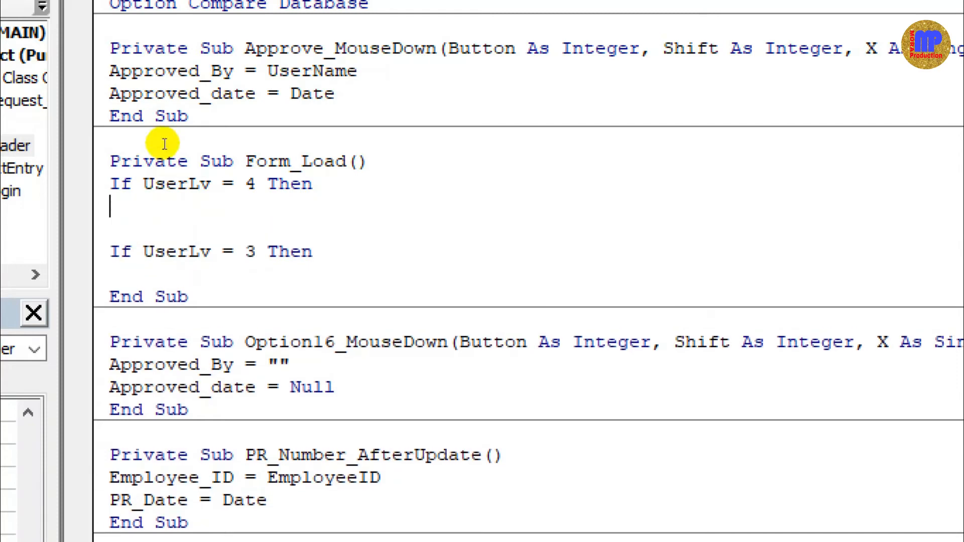
type("end if")
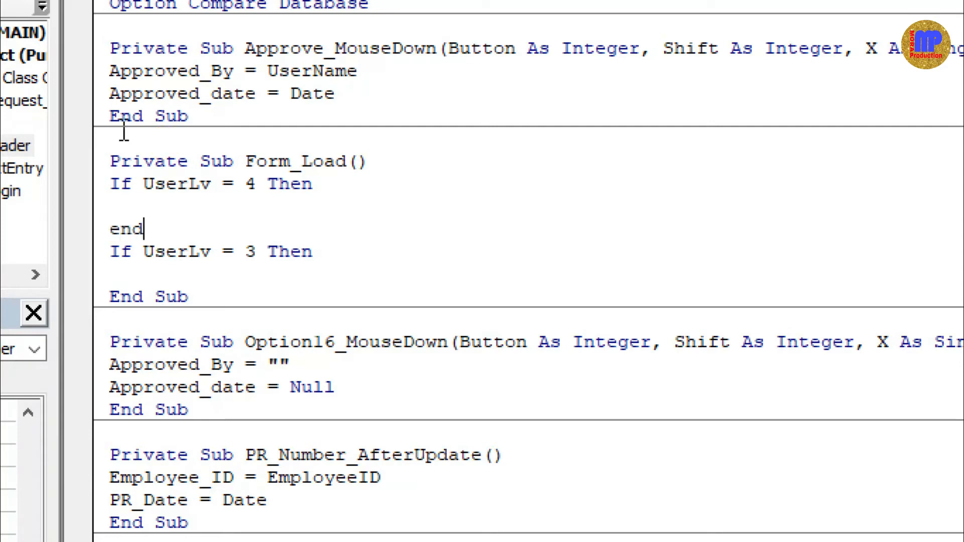
key("Return")
Step: Close the UserLv = 3 block with End If and return to the empty line inside the UserLv = 4 block
key("Down")
key("Down")
type("enif")
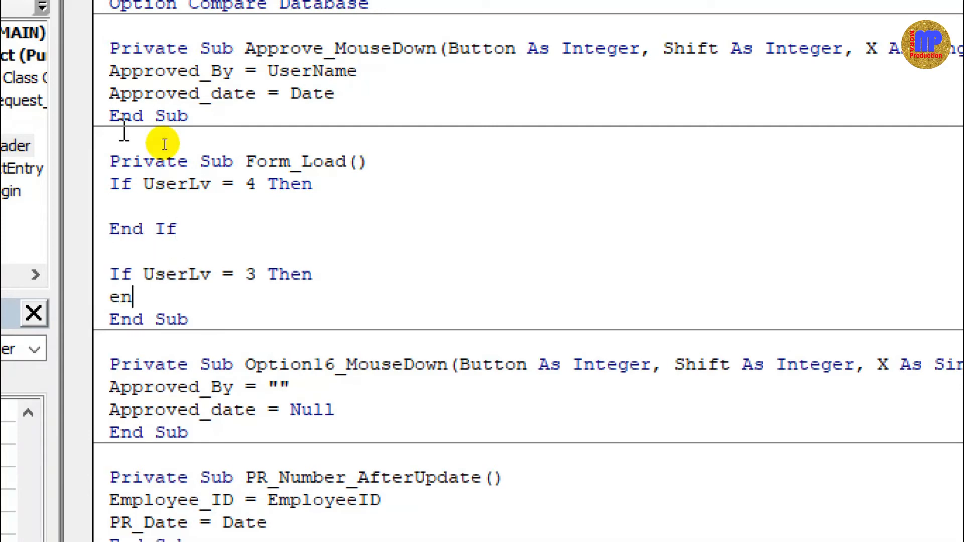
key("BackSpace")
key("BackSpace")
key("BackSpace")
key("BackSpace")
type("endif")
key("Up")
key("Up")
key("Up")
key("Up")
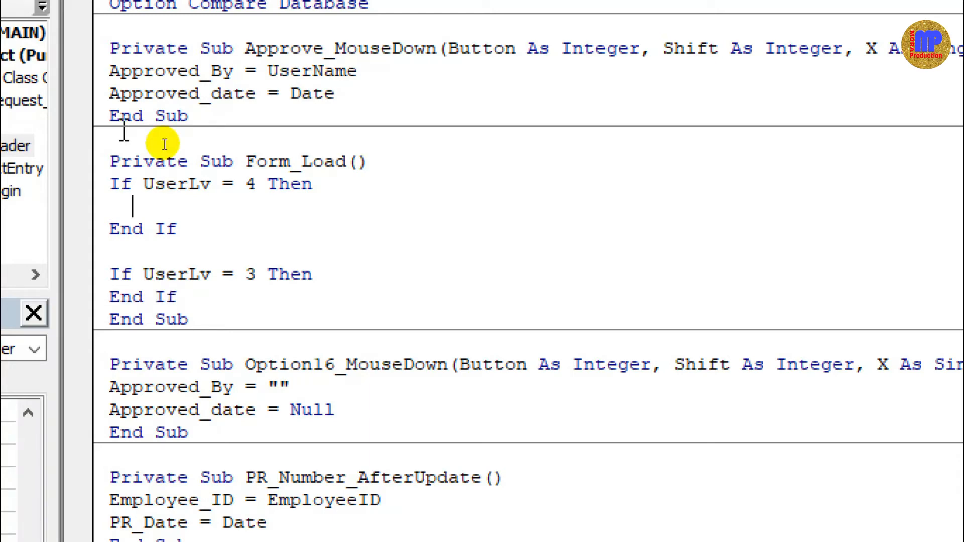
type("appro")
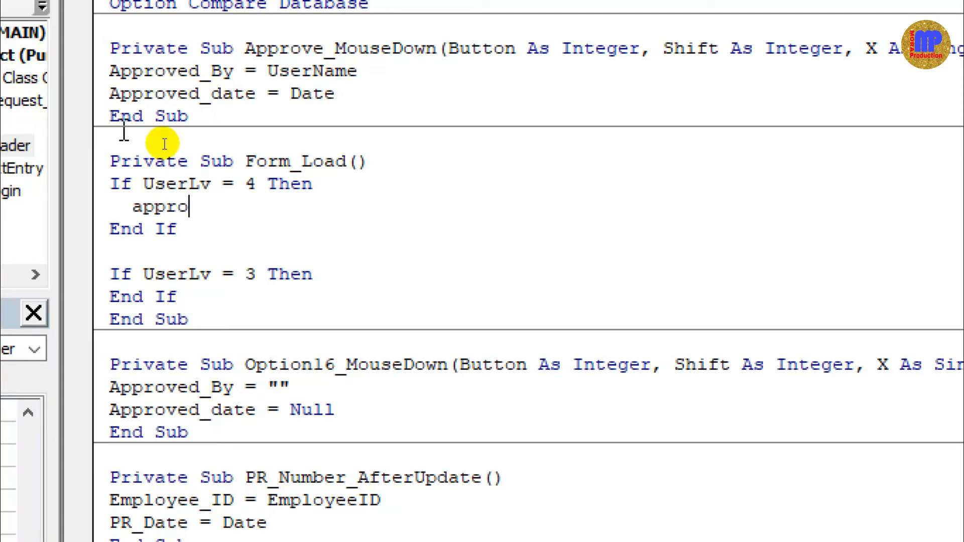
key("ctrl+space")
key("Down")
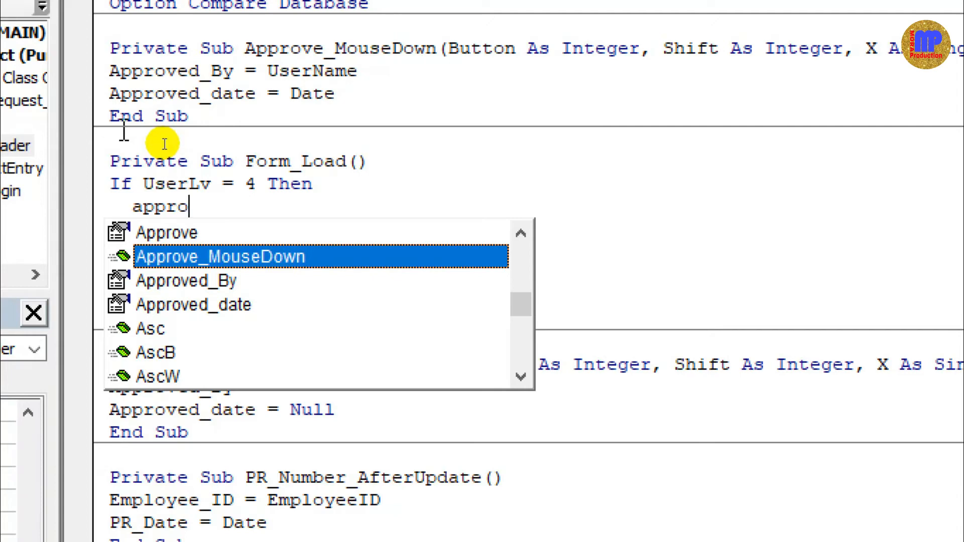
key("BackSpace")
key("BackSpace")
key("BackSpace")
key("BackSpace")
key("BackSpace")
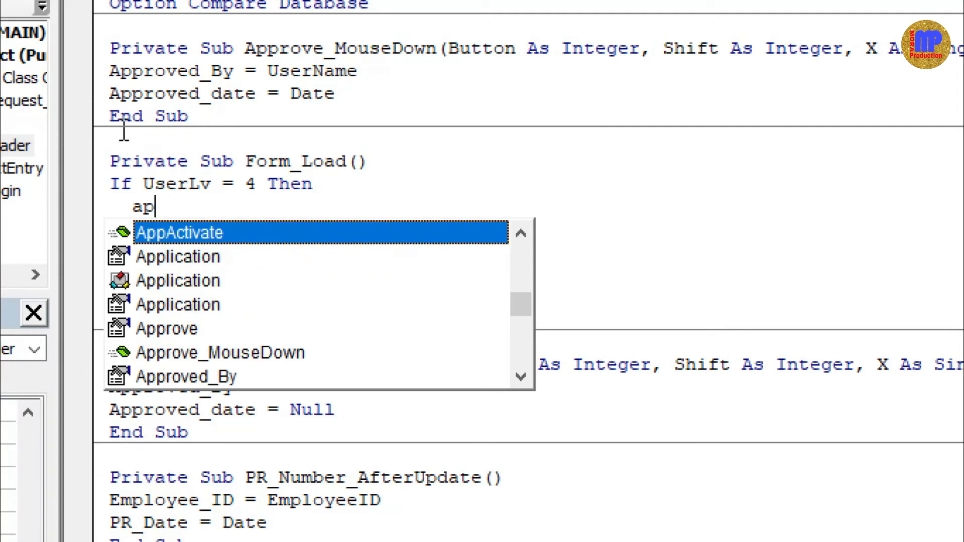
Step: Enter StatusApp.Visible = False inside the UserLv = 4 block
type("sta")
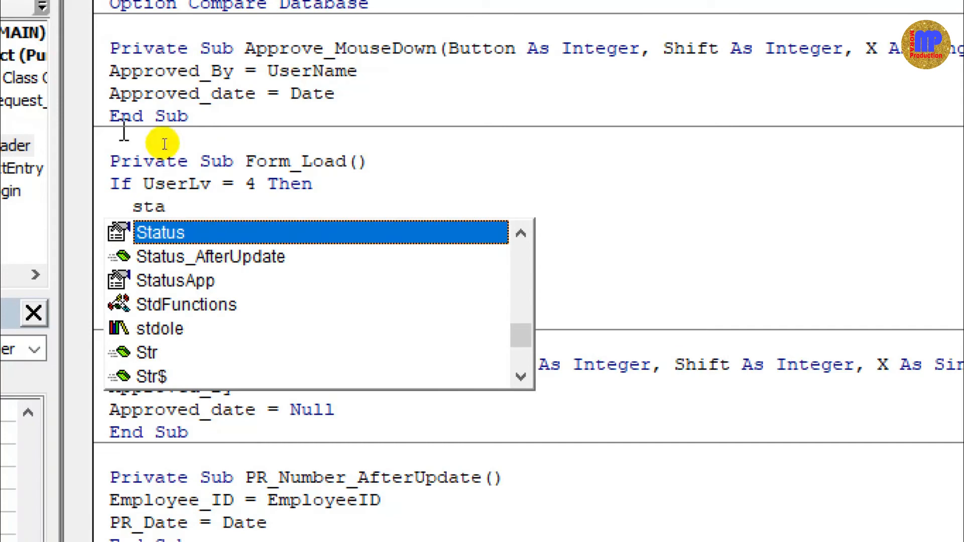
key("Down")
key("Down")
key("Tab")
type(".vi")
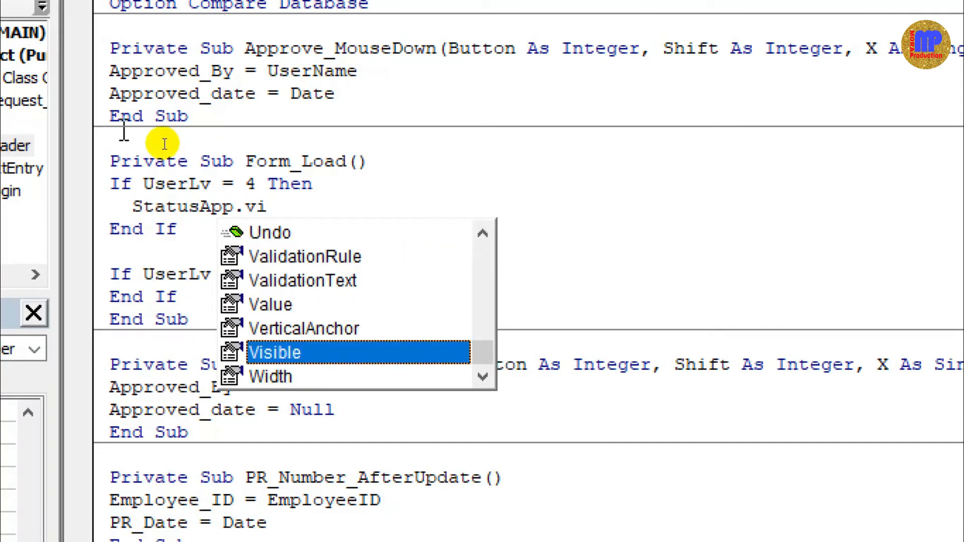
key("Tab")
type("= ")
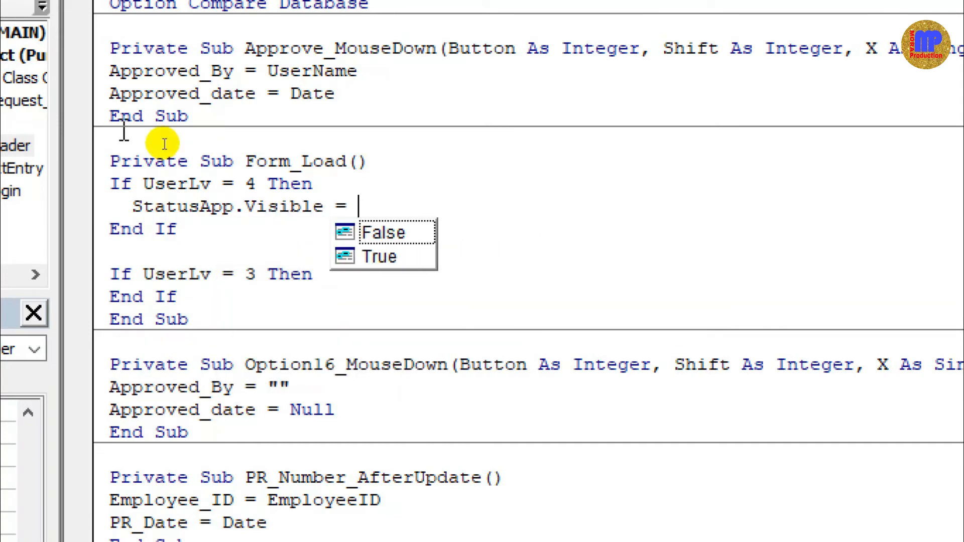
type("f")
key("Tab")
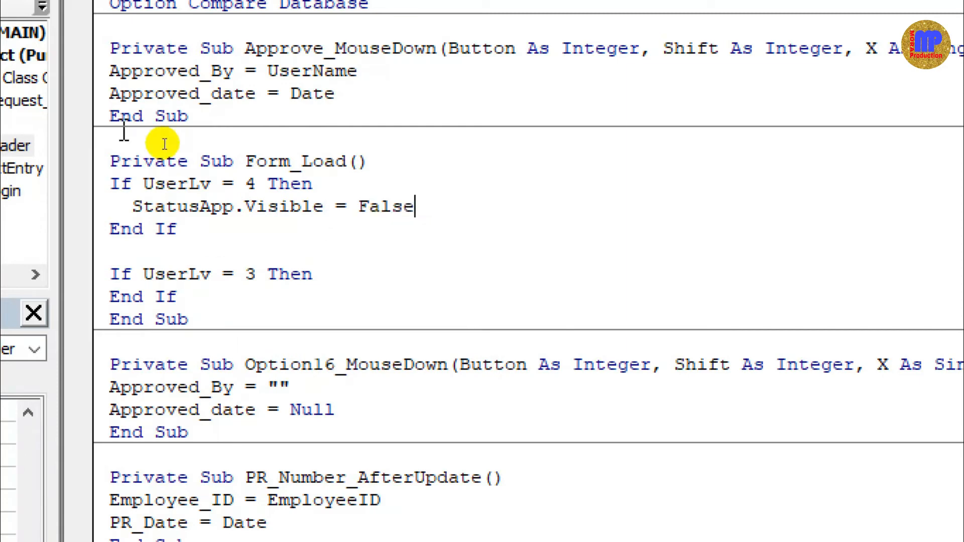
Step: Add the line Approved_By.Visible = False below the StatusApp line in the UserLv = 4 block
key("Return")
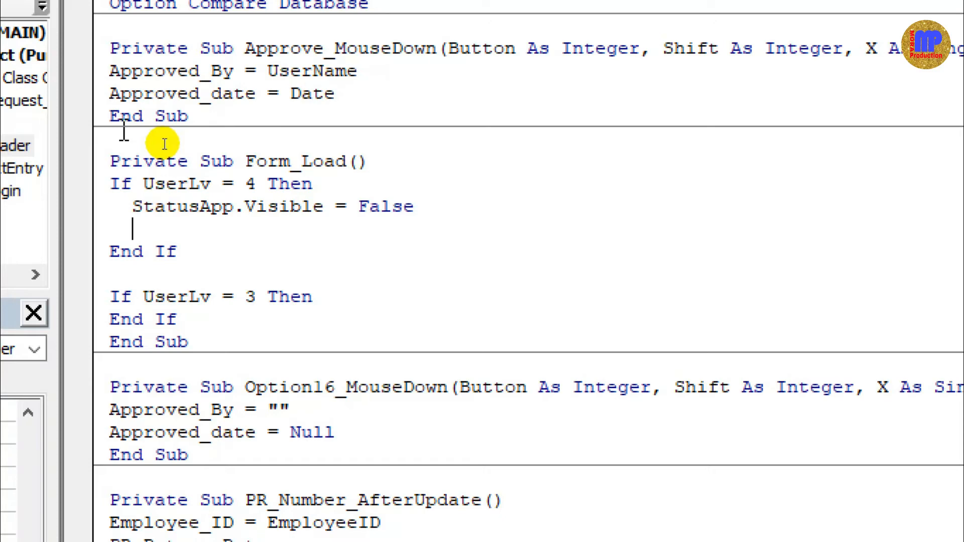
type("appro")
key("ctrl+space")
key("Down")
key("Down")
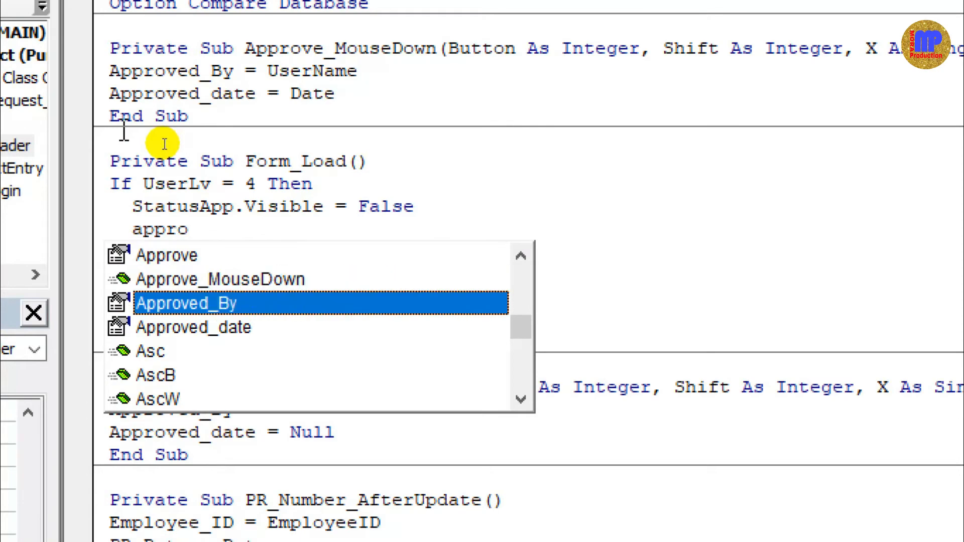
key("Tab")
type(".vi")
key("Tab")
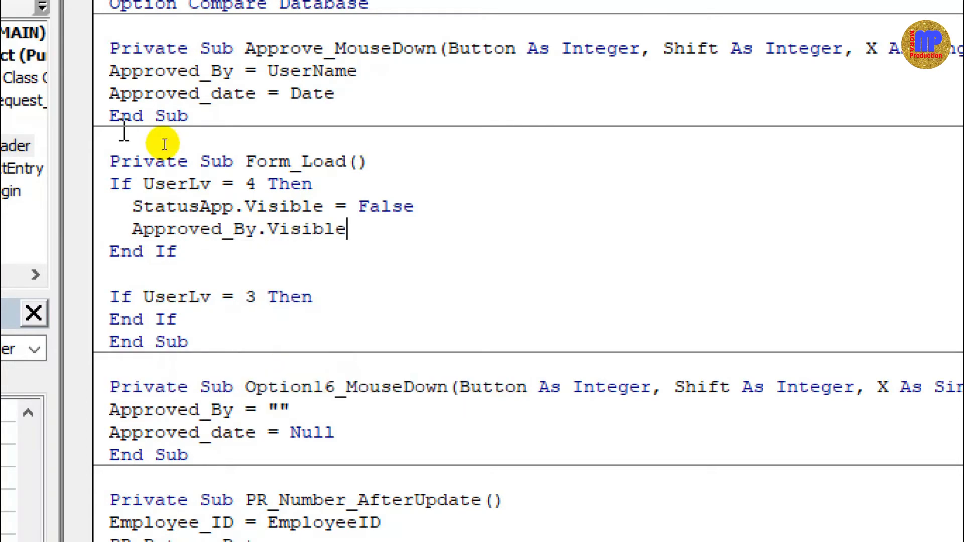
type("= f")
key("Tab")
key("Return")
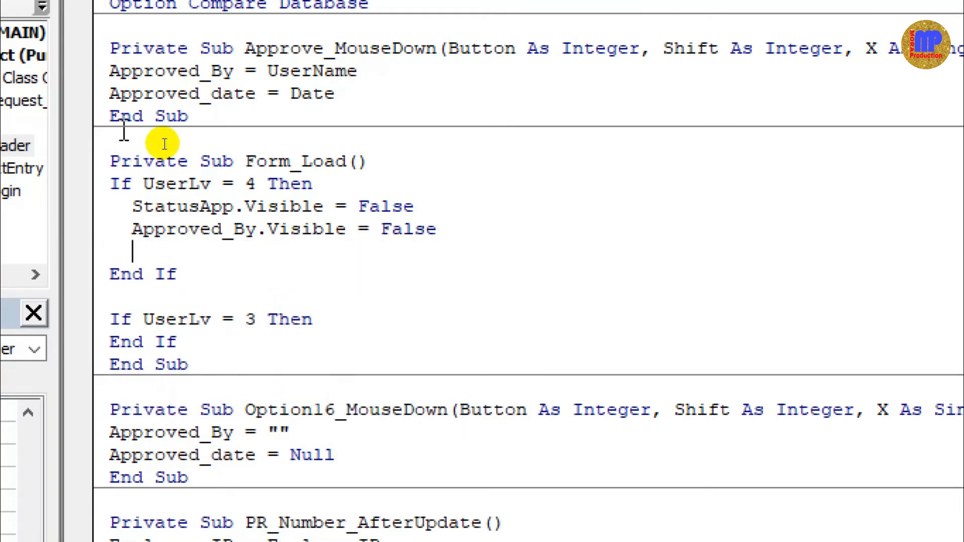
Step: Enter Approved_date.Visible = False as the last statement of the UserLv = 4 block
type("appr")
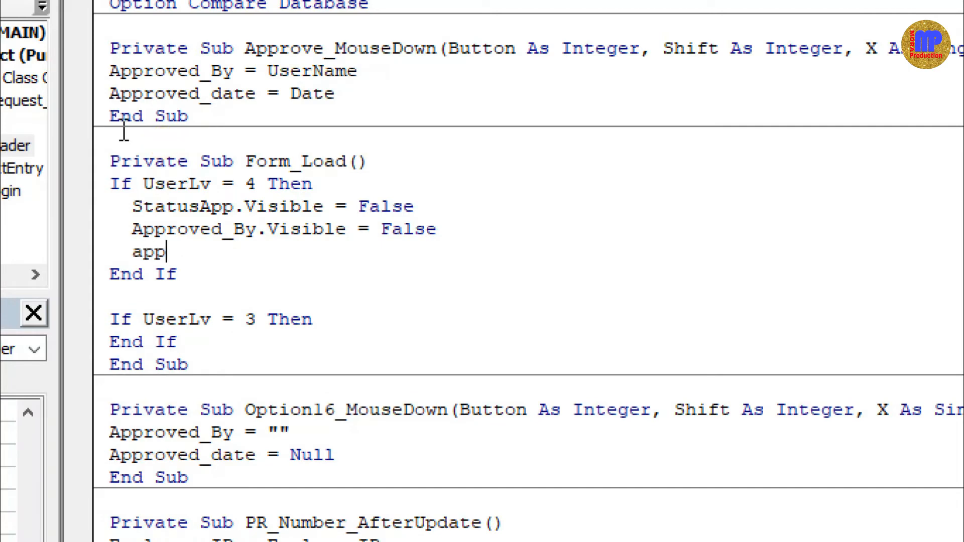
key("ctrl+space")
key("Down")
key("Down")
key("Down")
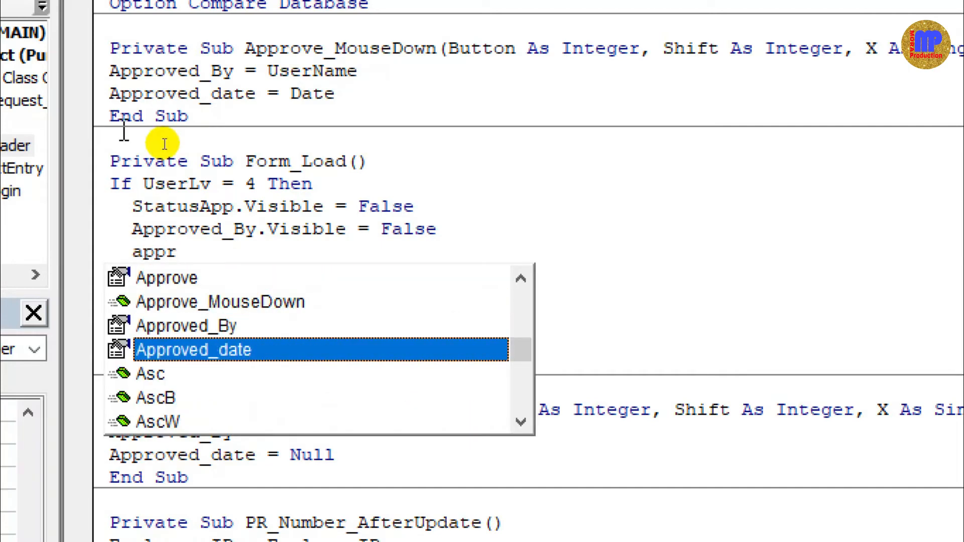
key("Tab")
type(".vi")
key("Tab")
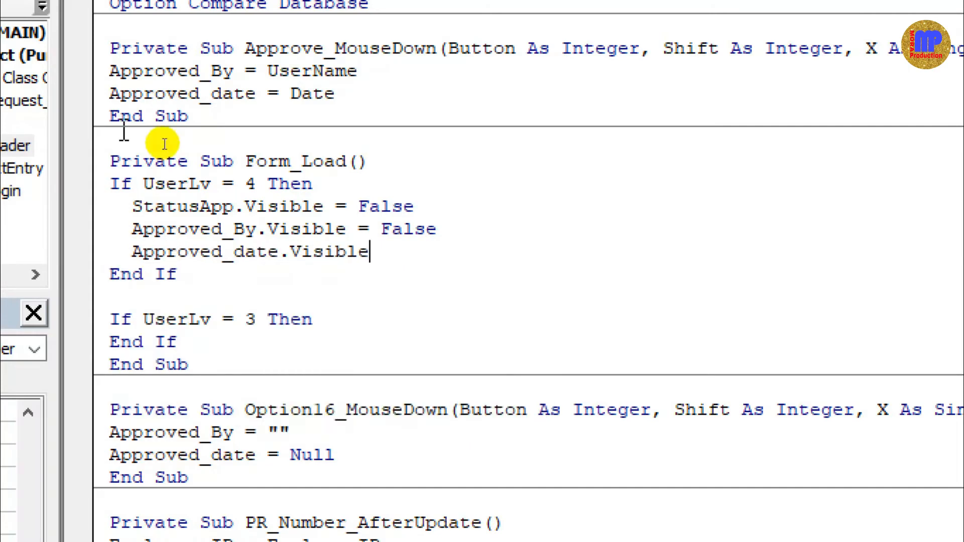
type("= f")
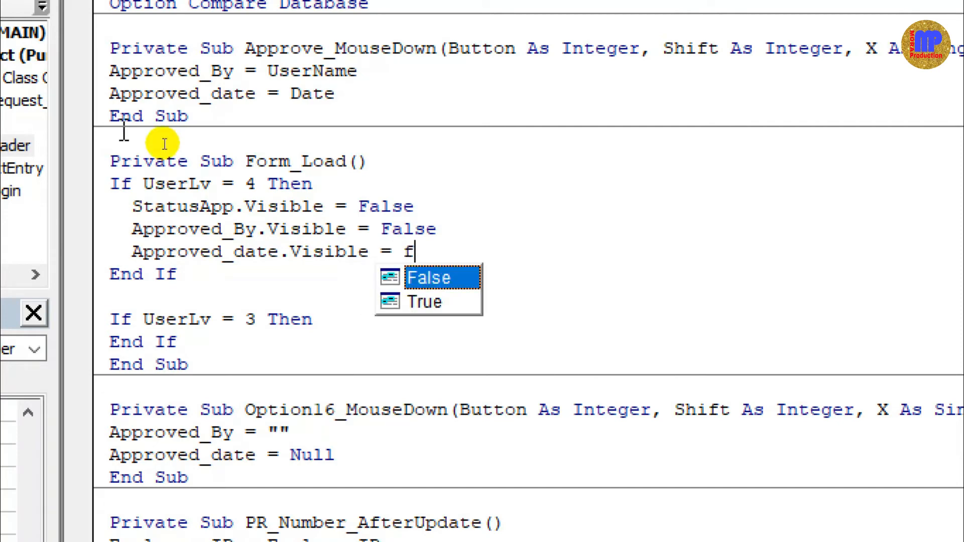
key("Tab")
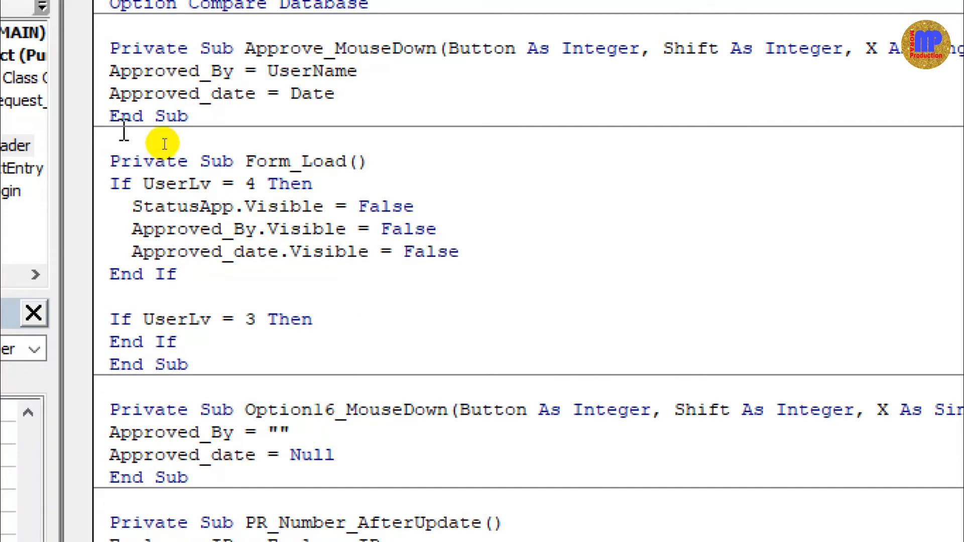
Step: Copy the StatusApp.Visible = False line from the UserLv = 4 block into the UserLv = 3 block
key("Home")
key("Left")
key("Left")
key("Up")
key("Up")
key("End")
key("Home")
key("shift+End")
key("ctrl+c")
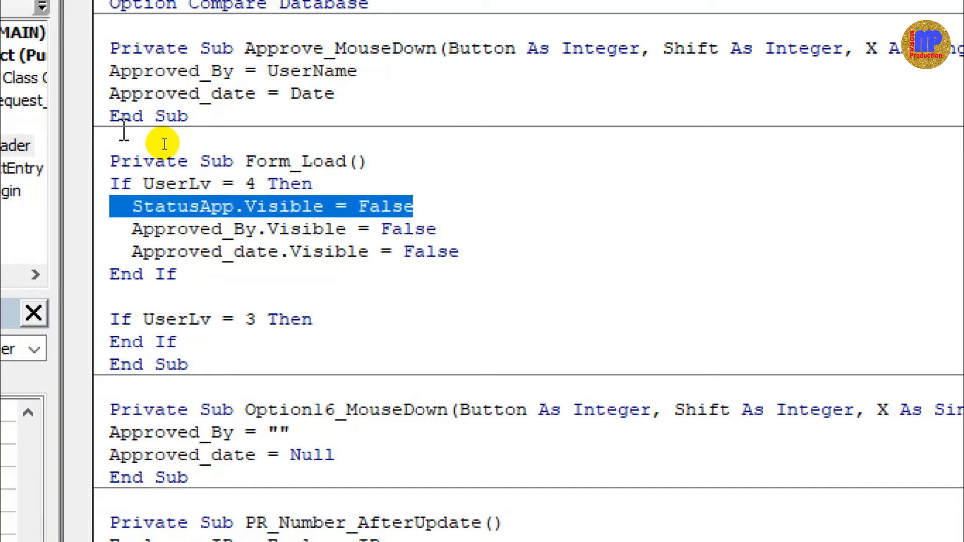
key("Down")
key("Down")
key("Down")
key("Down")
key("Down")
key("Return")
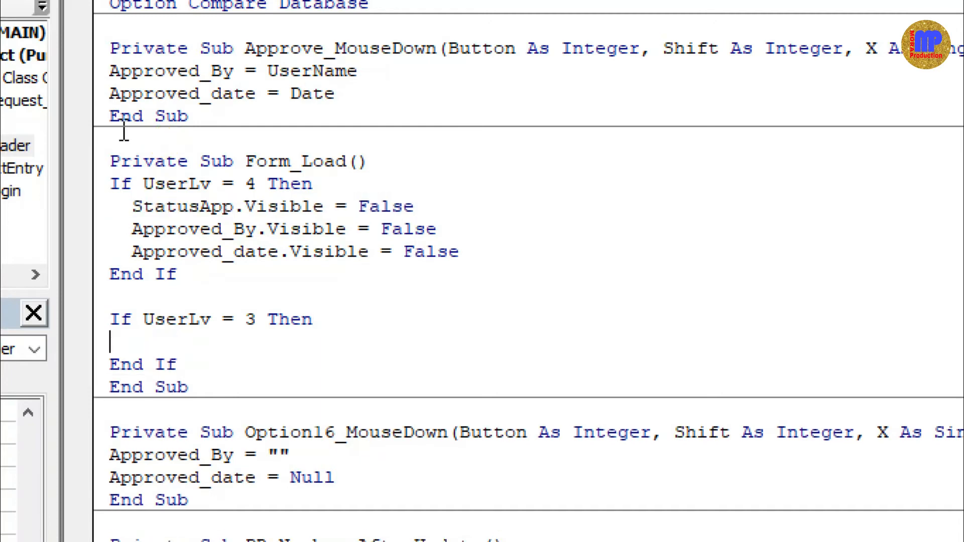
key("ctrl+v")
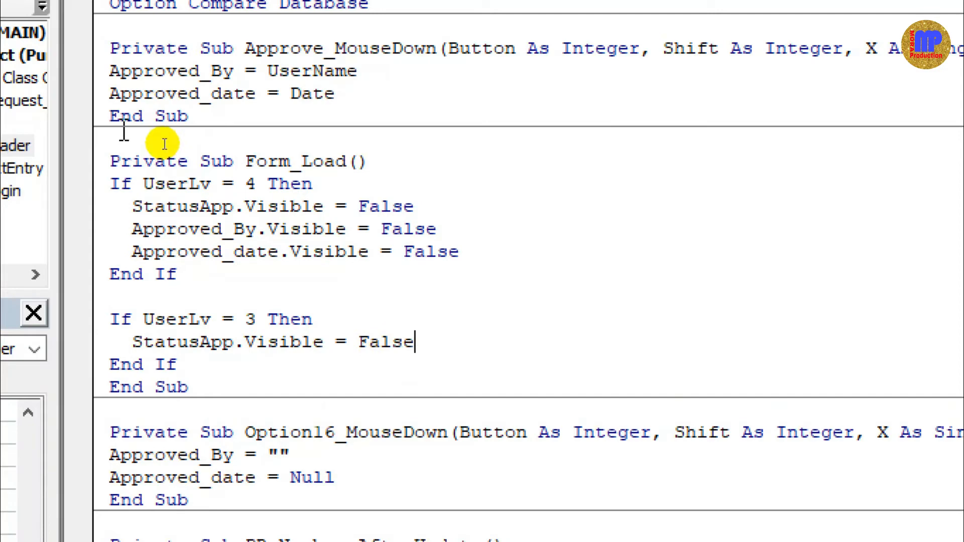
Step: Set StatusApp.Visible to True in the UserLv = 3 block and add an empty line below it
key("ctrl+shift+Left")
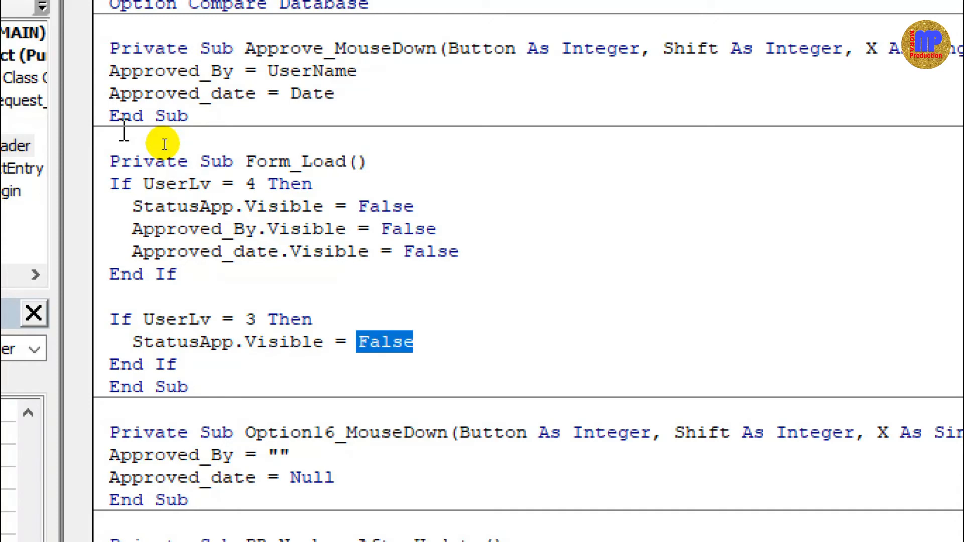
type("true")
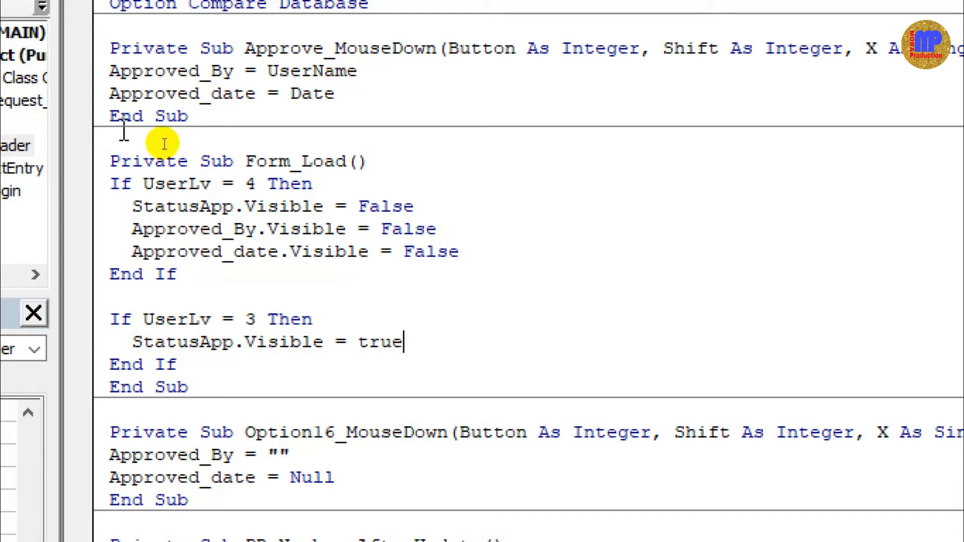
key("Up")
key("Down")
key("Return")
key("Up")
key("Up")
key("Up")
key("Up")
key("Up")
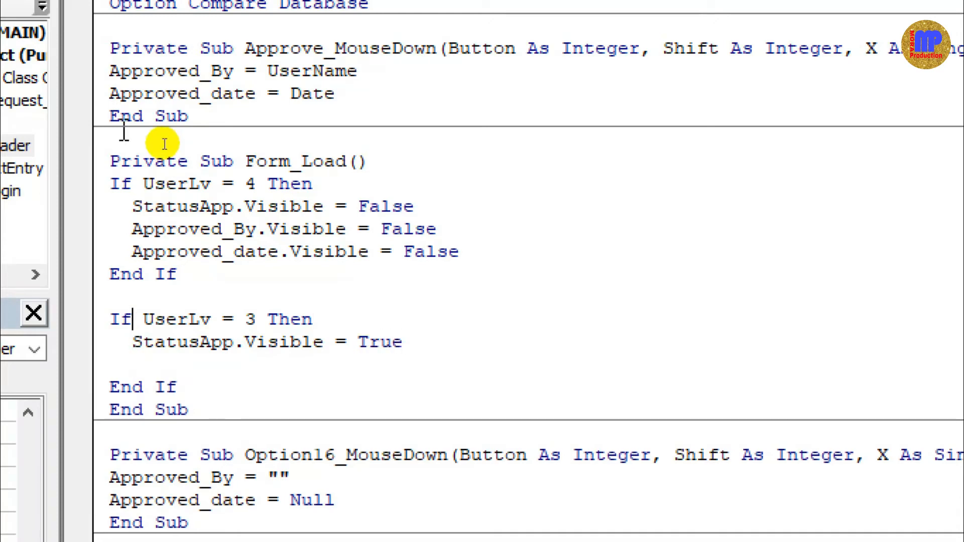
key("Down")
key("Down")
key("Down")
key("Down")
key("Down")
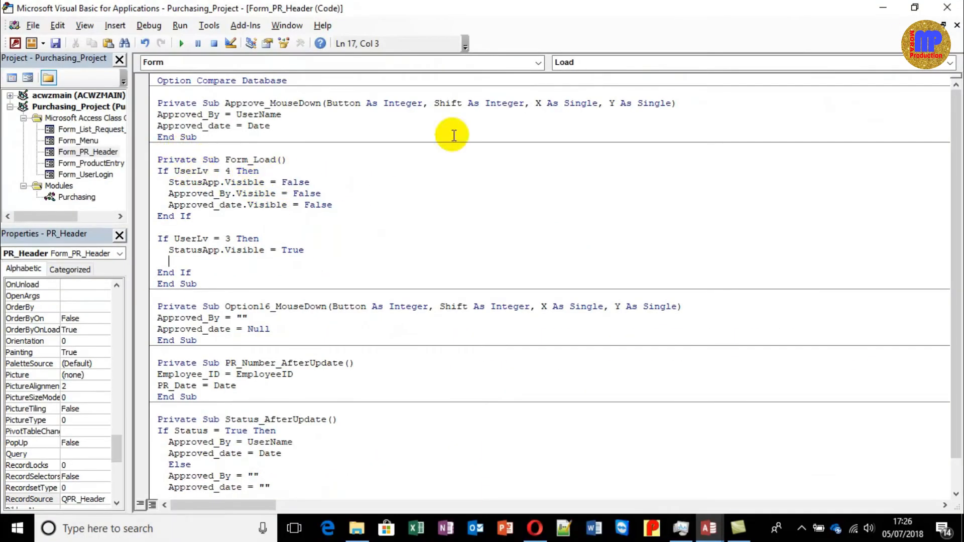
Step: Close the code editor and the PR_Header form, saving the form's design changes
left_click(949, 9)
left_click(947, 9)
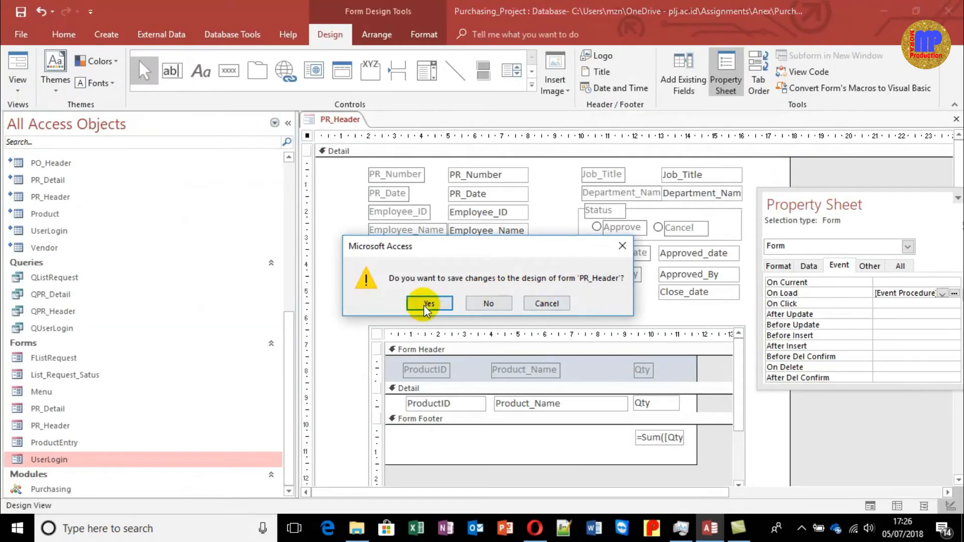
left_click(426, 304)
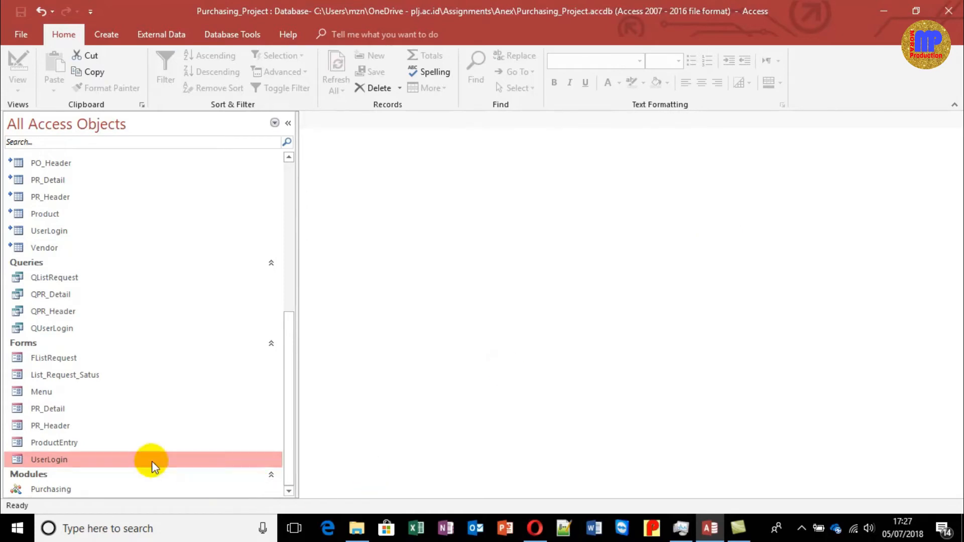
Step: Look up the level 4 account in the UserLogin table and close the table
mouse_move(84, 235)
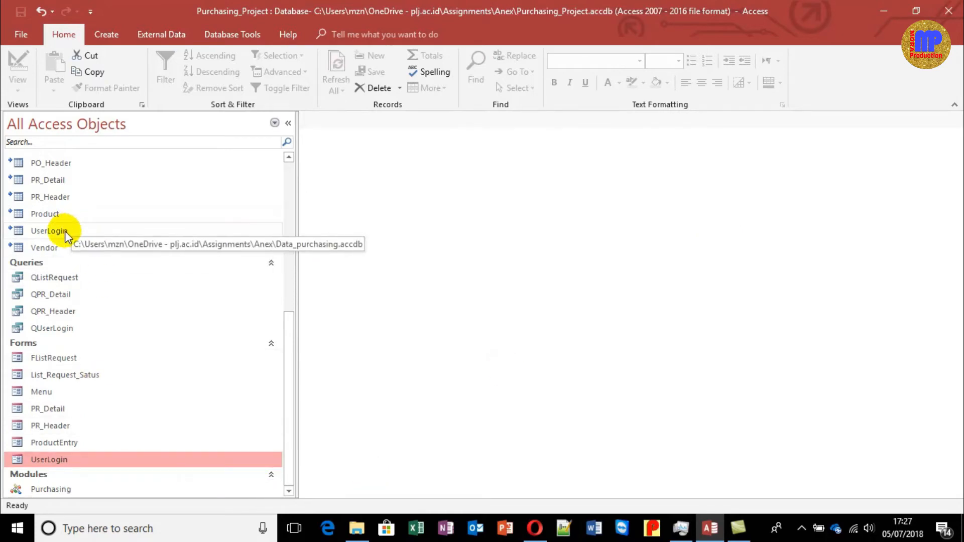
double_click(65, 231)
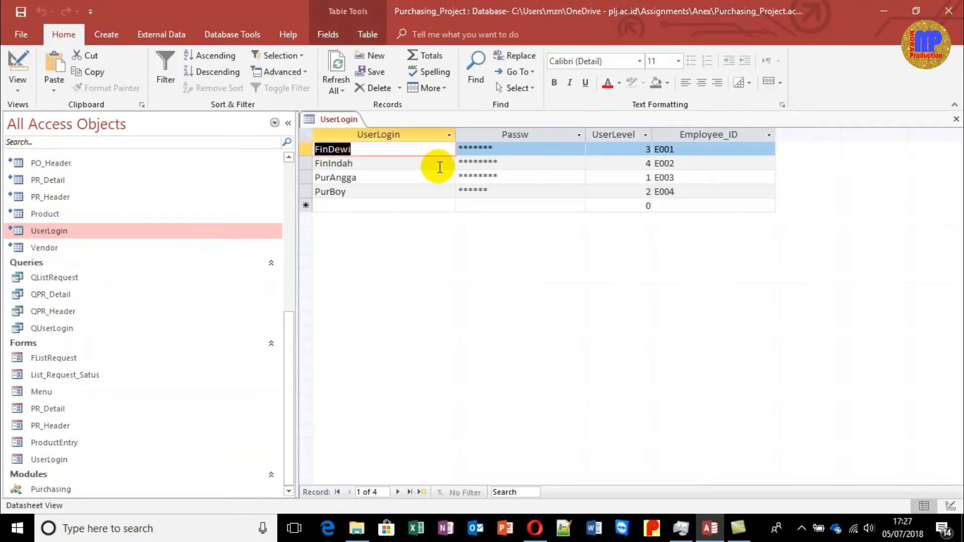
key("Down")
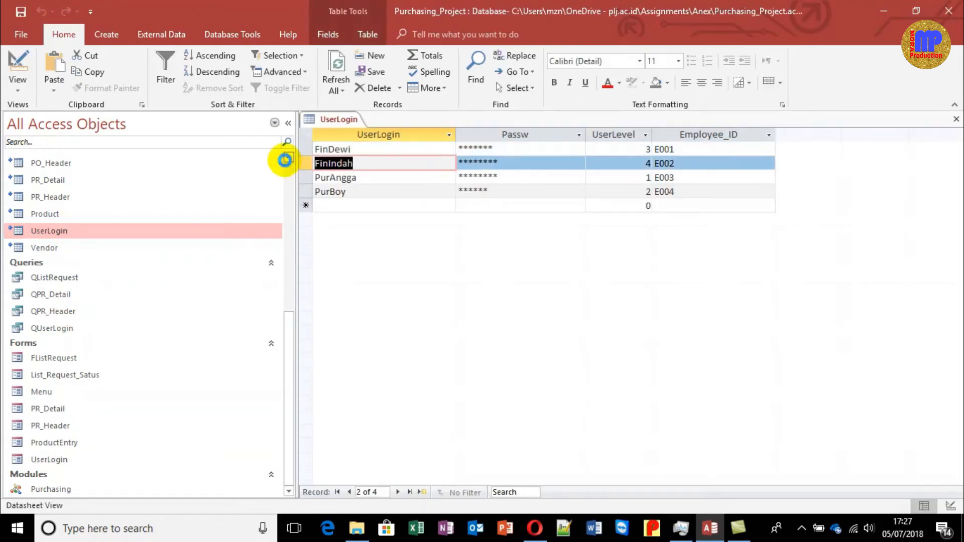
key("ctrl+w")
Step: Log in through the UserLogin form with the level 4 account's user name and password
double_click(78, 460)
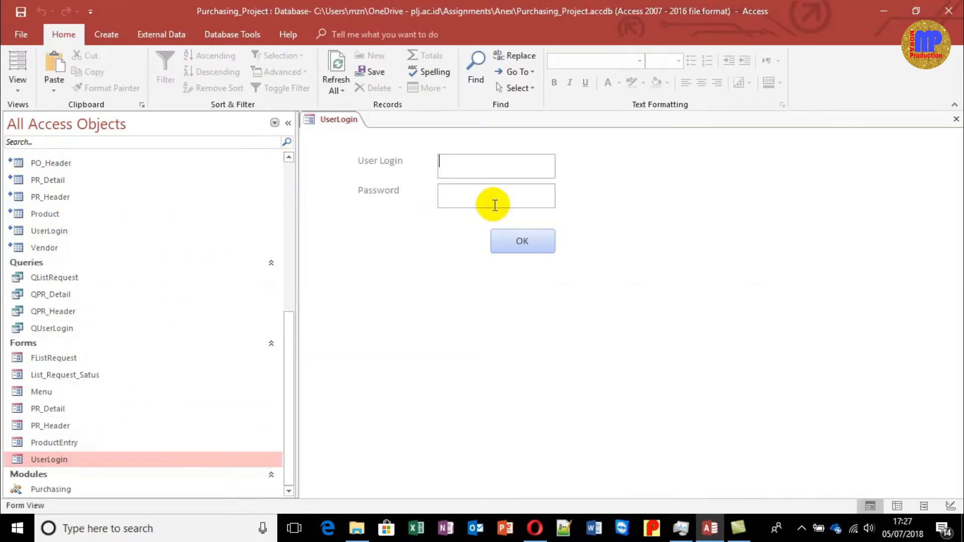
type("FinIndah")
key("Tab")
type("********")
left_click(545, 243)
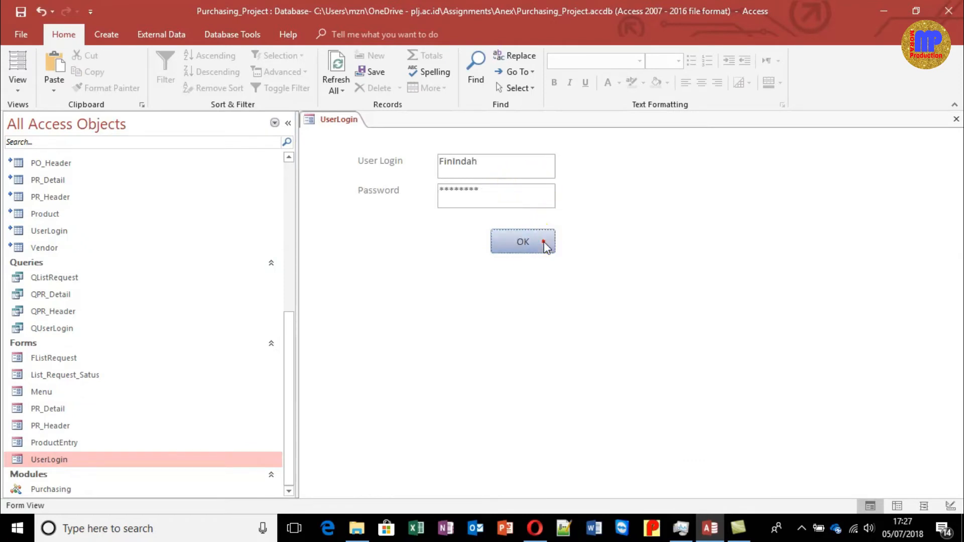
Step: Open the Permohoan request form from the menu to check its approval controls, and close both forms
left_click(436, 186)
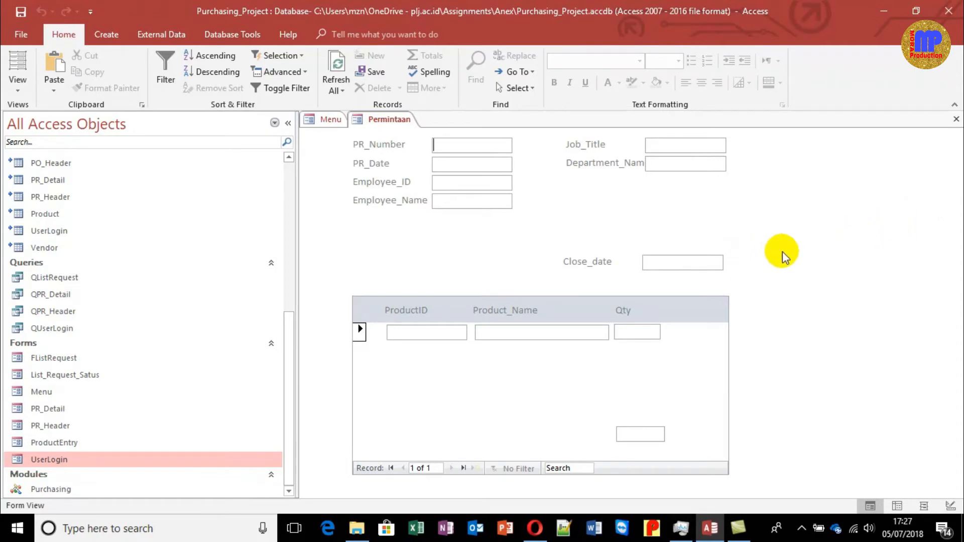
key("ctrl+w")
key("ctrl+w")
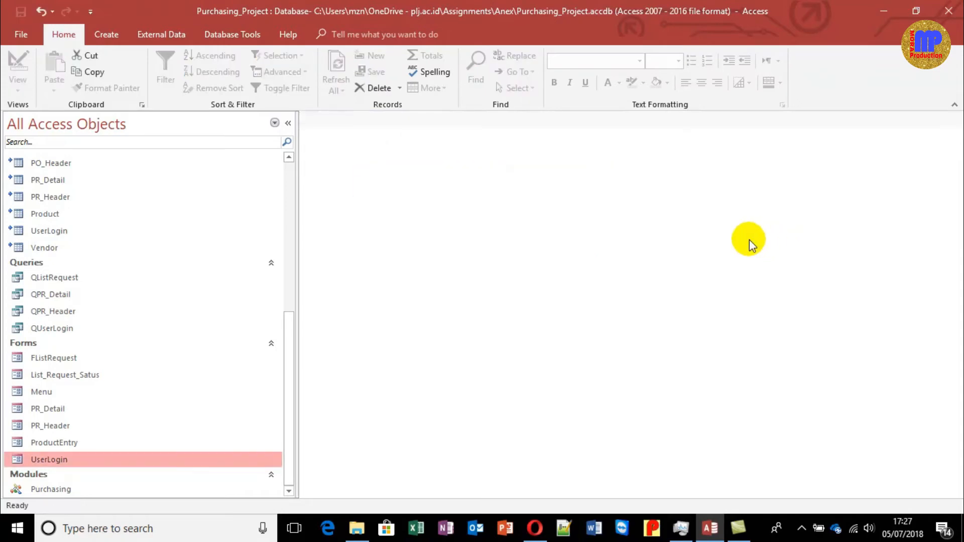
Step: Look up the level 3 account in the UserLogin table and log in through the UserLogin form with its user name and password
double_click(67, 231)
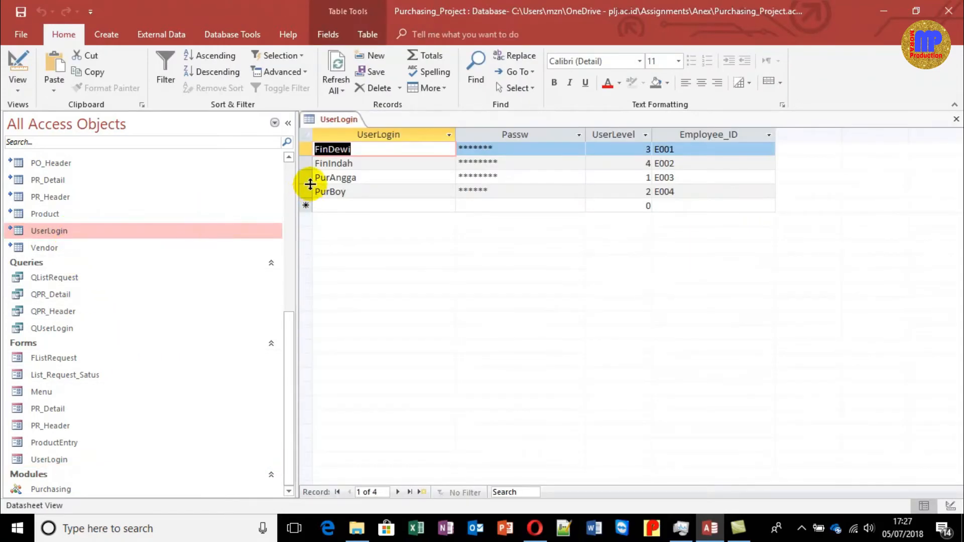
key("ctrl+w")
double_click(77, 460)
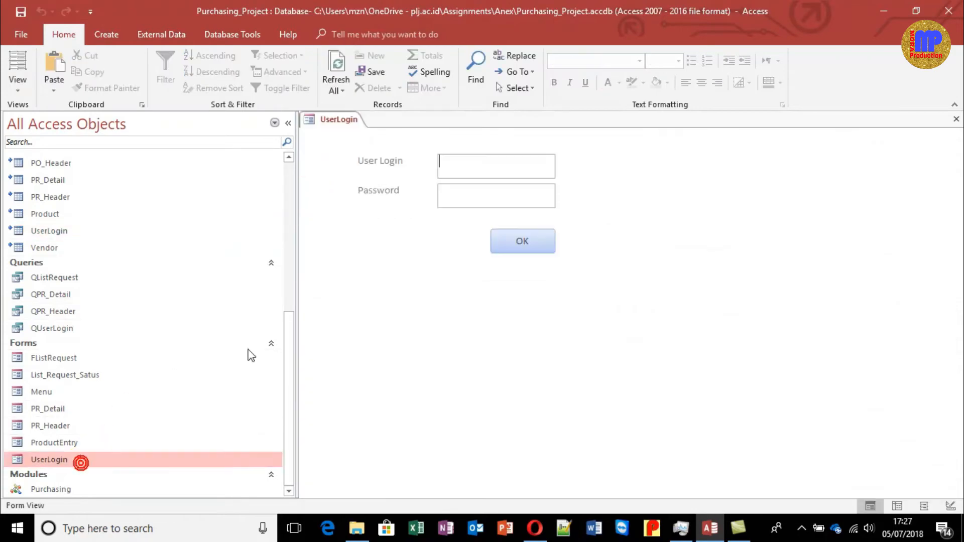
type("Firdaus")
key("Tab")
type("12345678")
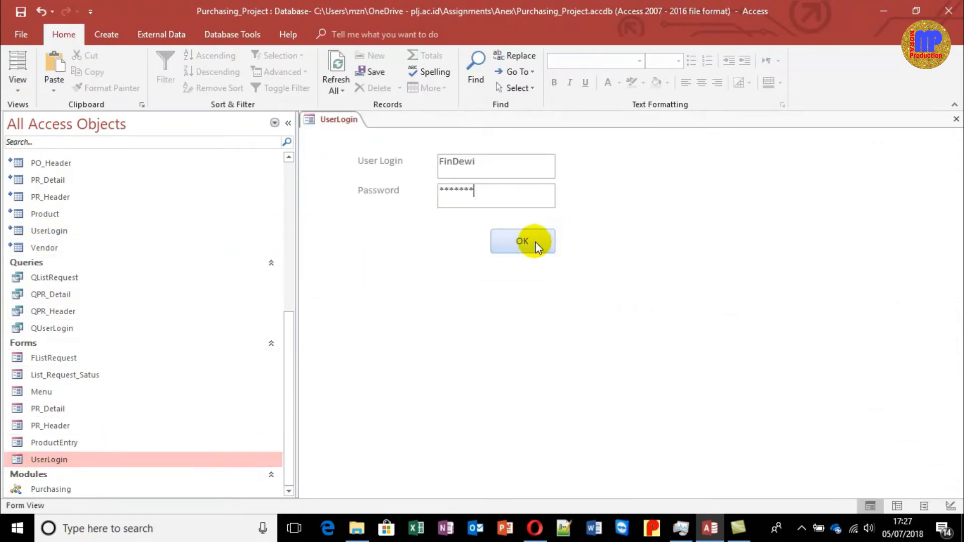
left_click(535, 242)
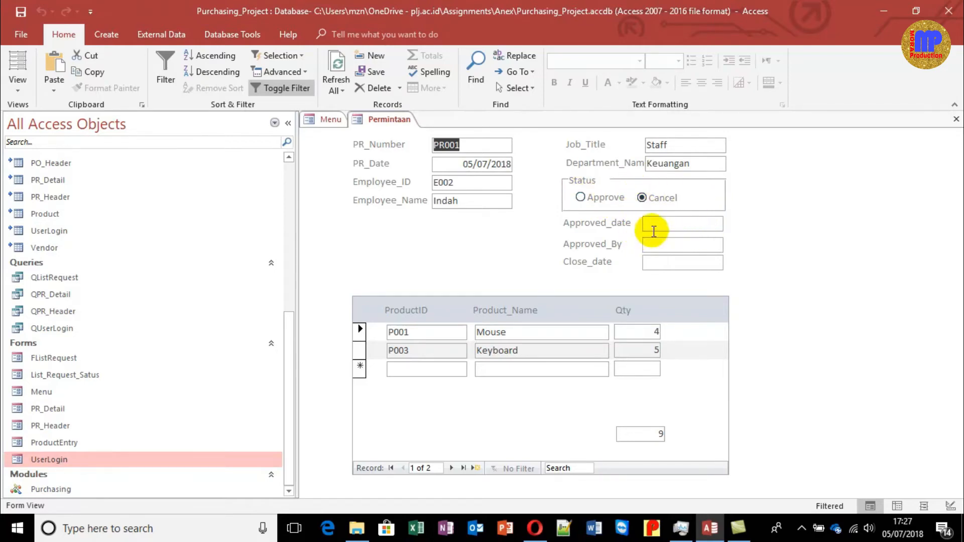
Step: Close the request form and the Menu form, and review the accounts' levels in the UserLogin table
key("ctrl+w")
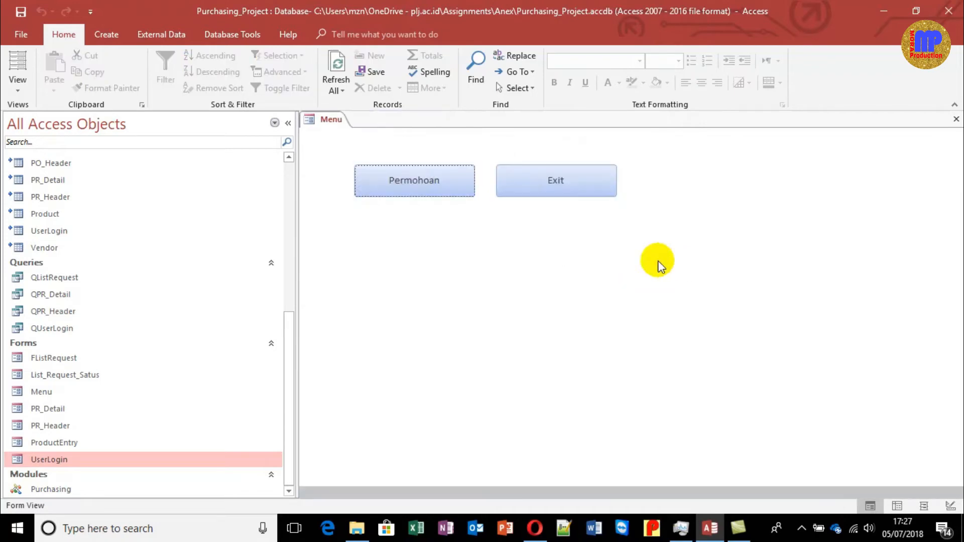
key("ctrl+w")
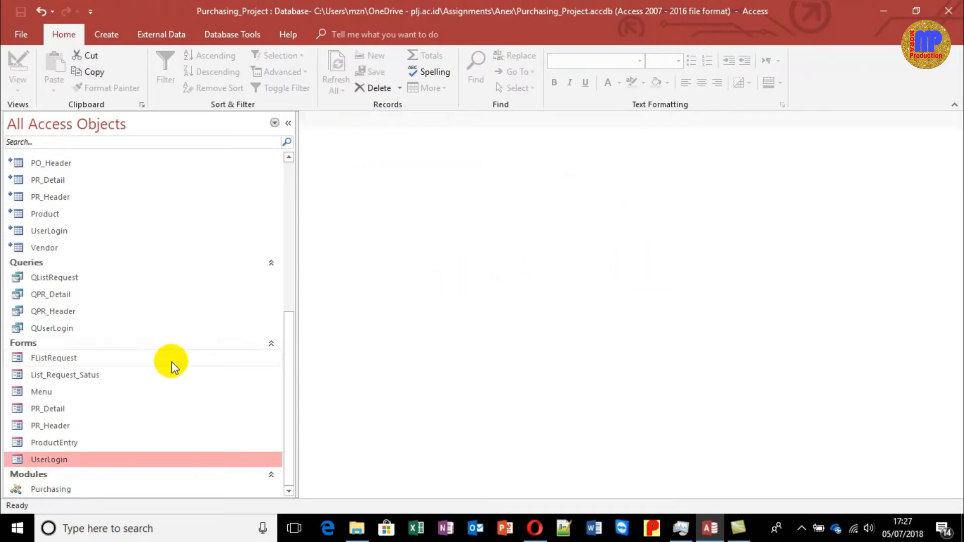
left_click(58, 233)
double_click(58, 233)
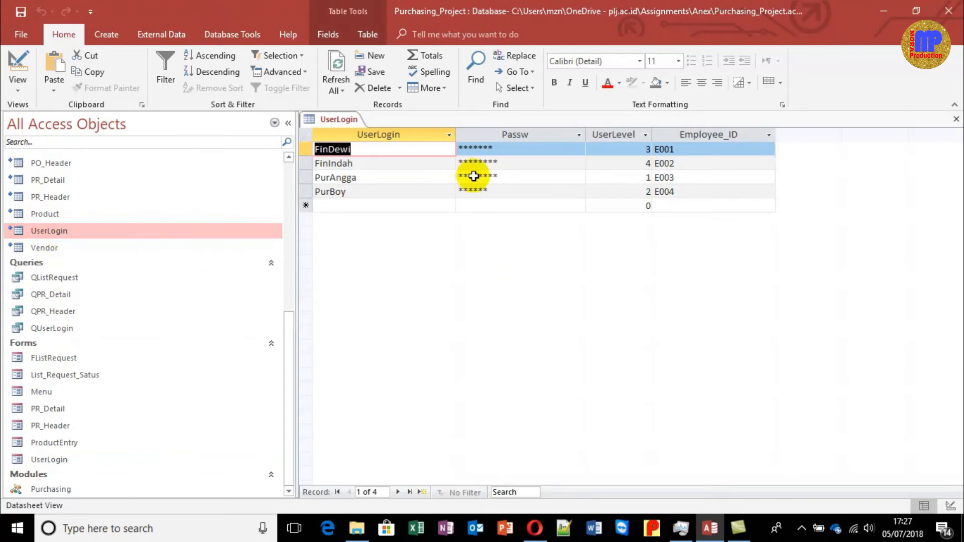
key("ctrl+w")
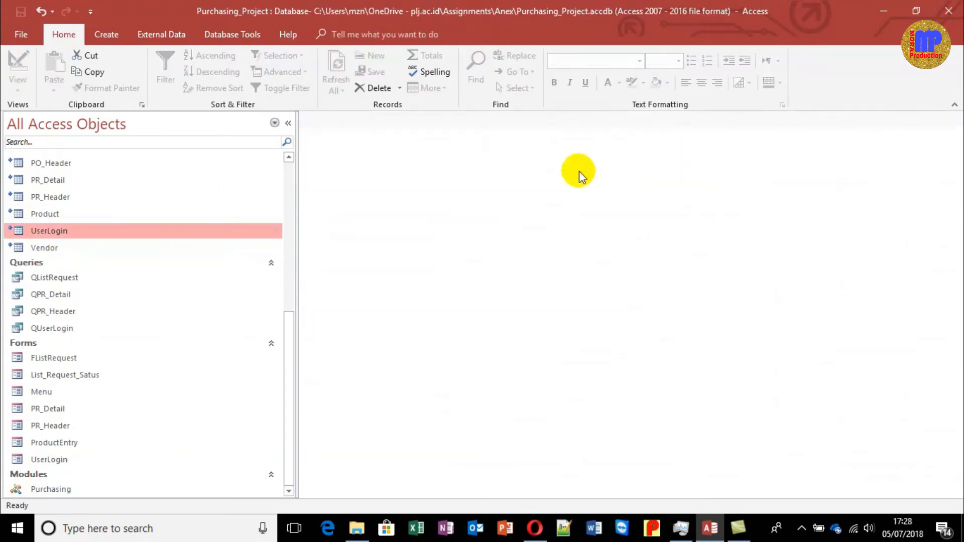
Step: Open the PR_Header form in Design View and bring up its VBA code
left_click(74, 444)
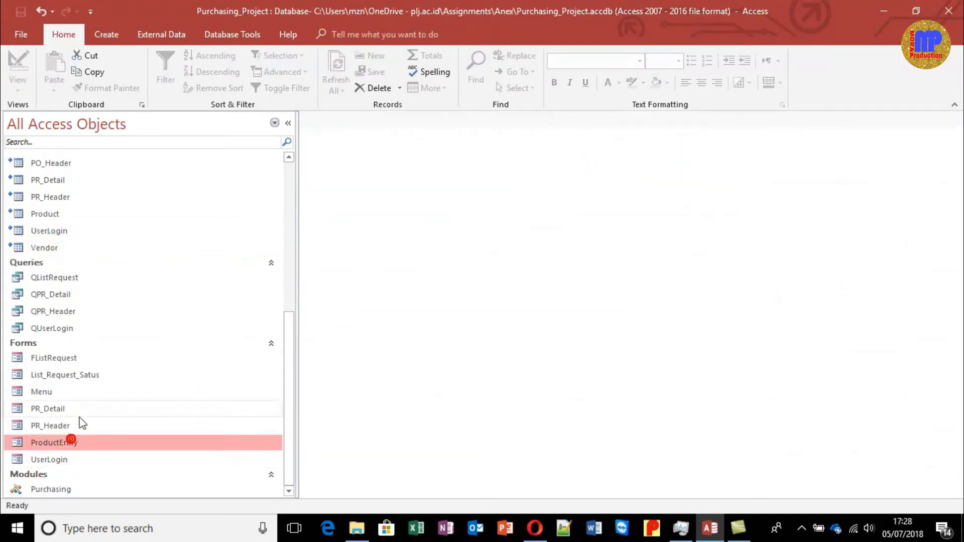
left_click(76, 423)
right_click(75, 422)
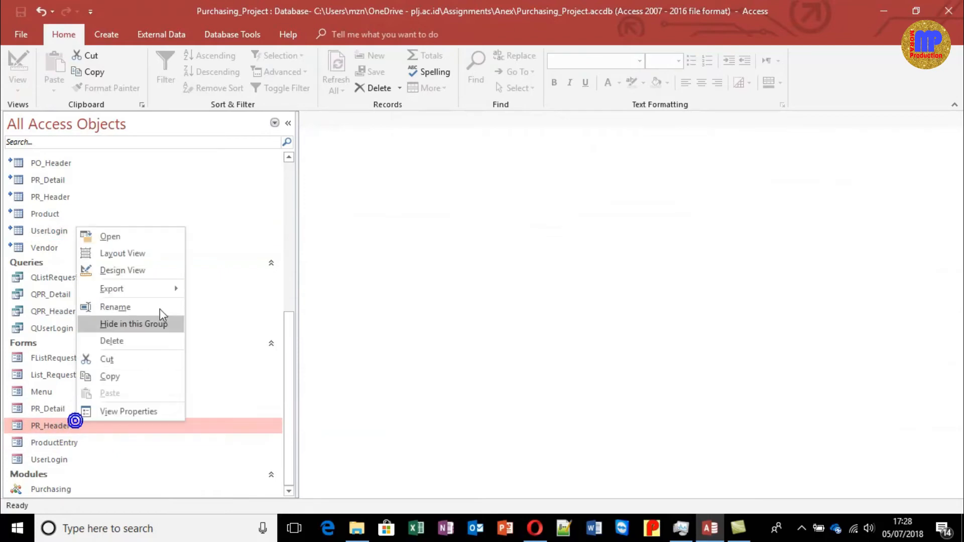
left_click(156, 272)
key("F7")
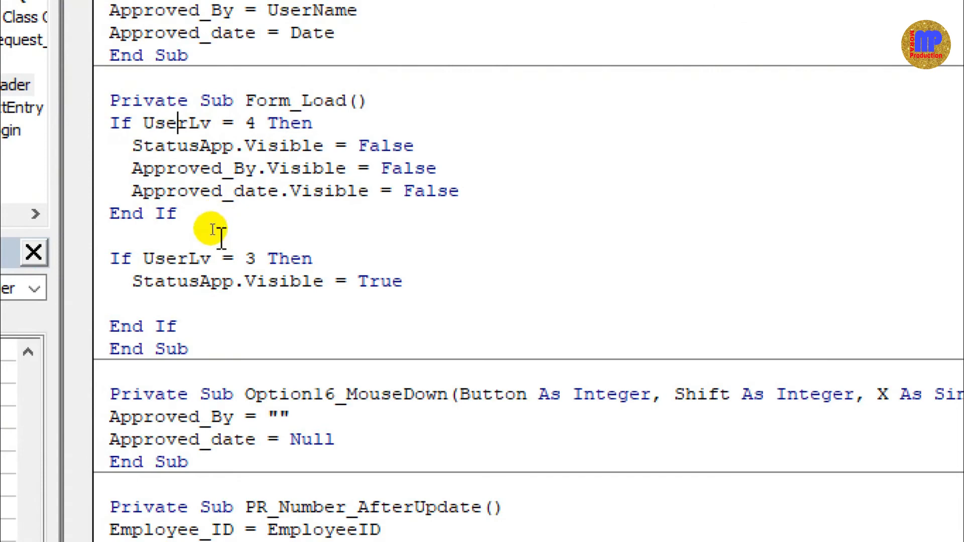
Step: Add the line Close_date.Visible = False to the UserLv = 4 block of Form_Load
left_click(213, 280)
left_click(506, 190)
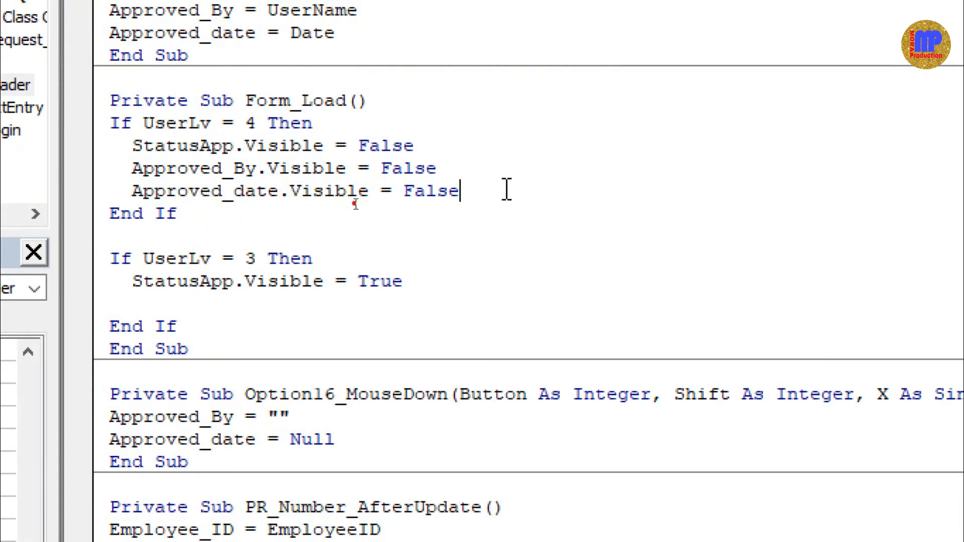
key("Return")
type("close")
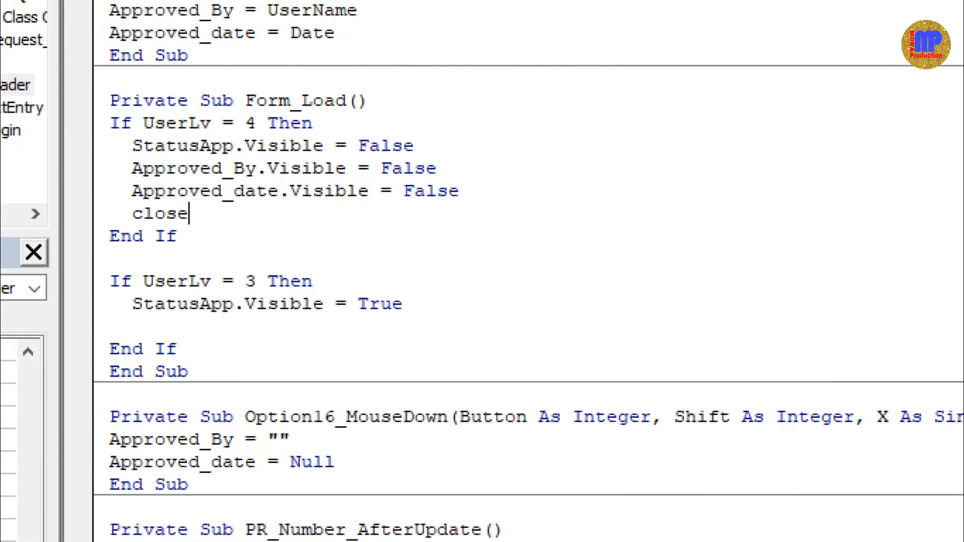
key("ctrl+space")
key("Tab")
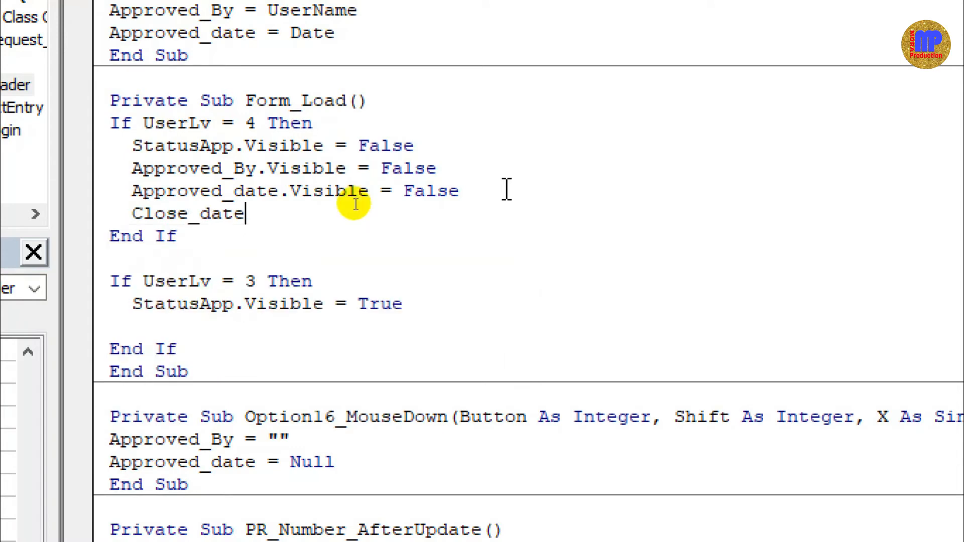
type(".vi")
key("Tab")
type("= ")
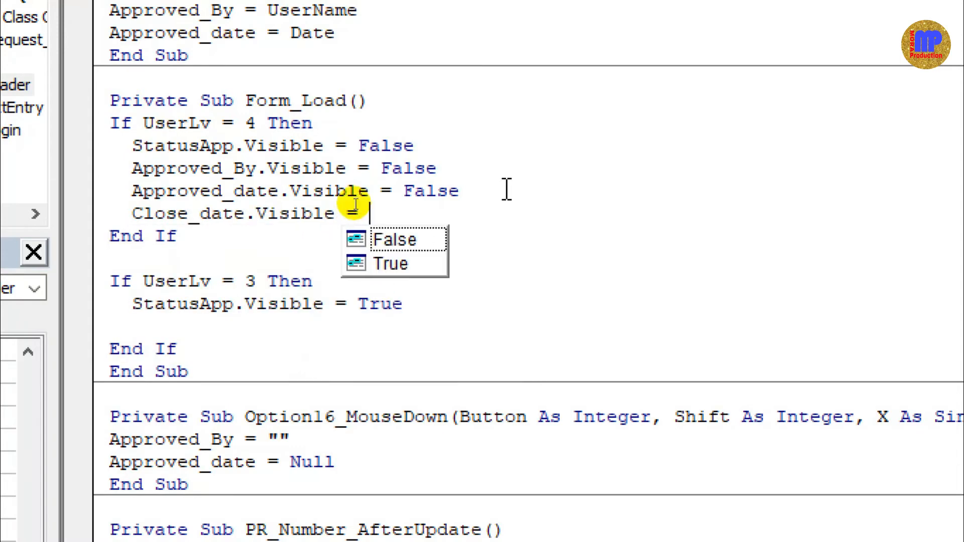
type("f")
key("Tab")
Step: Copy the Approved_By, Approved_date and Close_date Visible = False lines from the UserLv = 4 block into the UserLv = 3 block
key("Down")
key("Down")
key("Down")
key("End")
key("Down")
key("End")
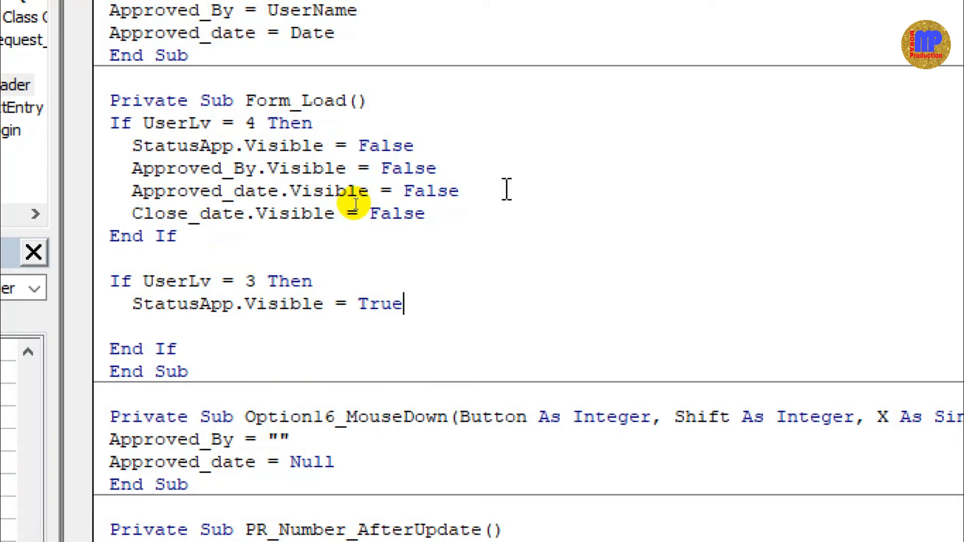
key("Return")
key("Up")
key("Up")
key("Up")
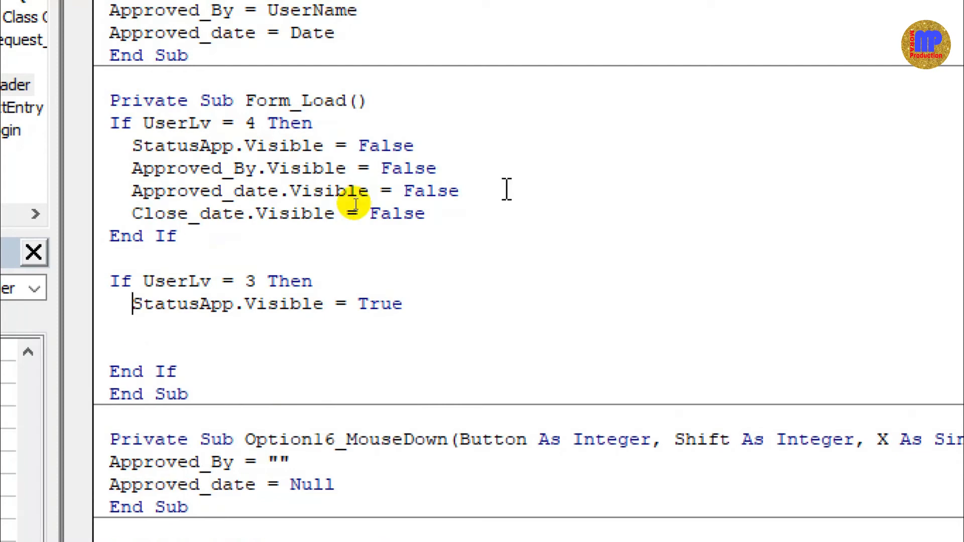
key("Up")
key("Up")
key("Up")
key("shift+Down")
key("shift+Down")
key("shift+Down")
key("ctrl+c")
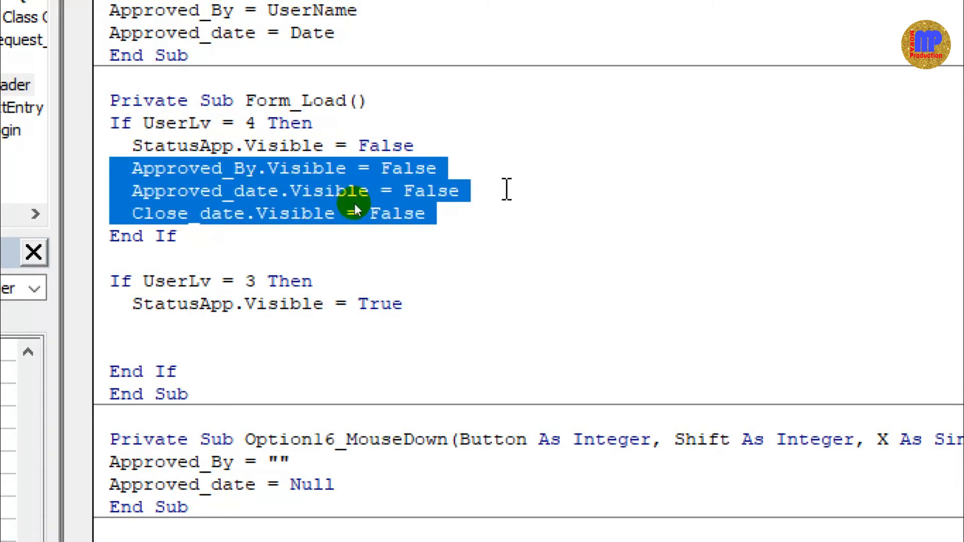
key("Down")
key("Down")
key("Down")
key("Down")
key("Down")
key("ctrl+v")
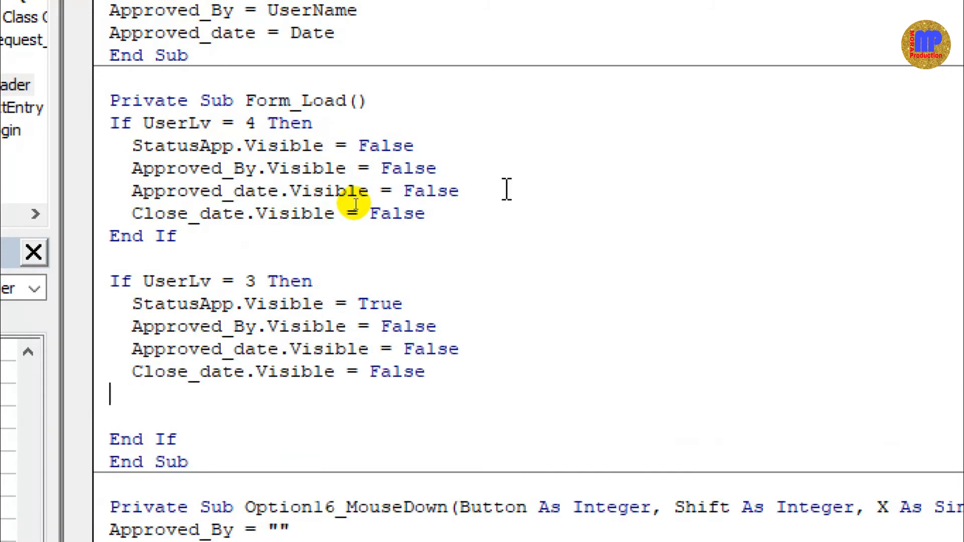
Step: Delete the blank lines before End If in the UserLv = 3 block
key("Down")
key("shift+Down")
key("shift+Down")
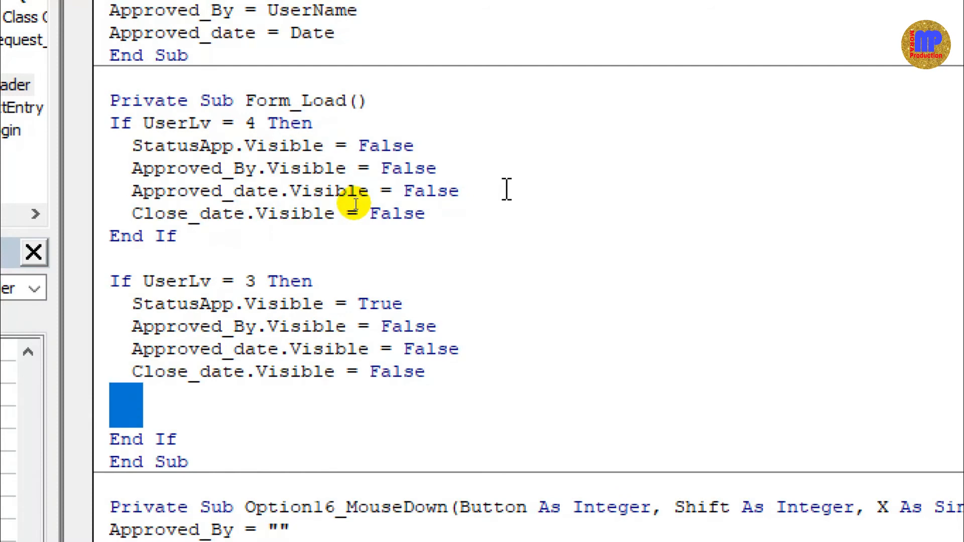
key("Delete")
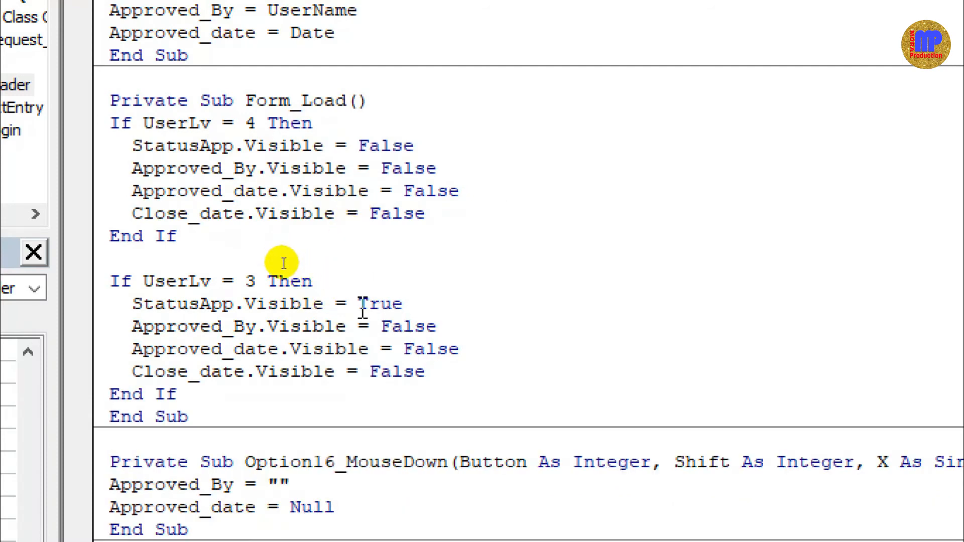
Step: Close the code editor and the PR_Header form, saving the form's design changes
left_click(456, 177)
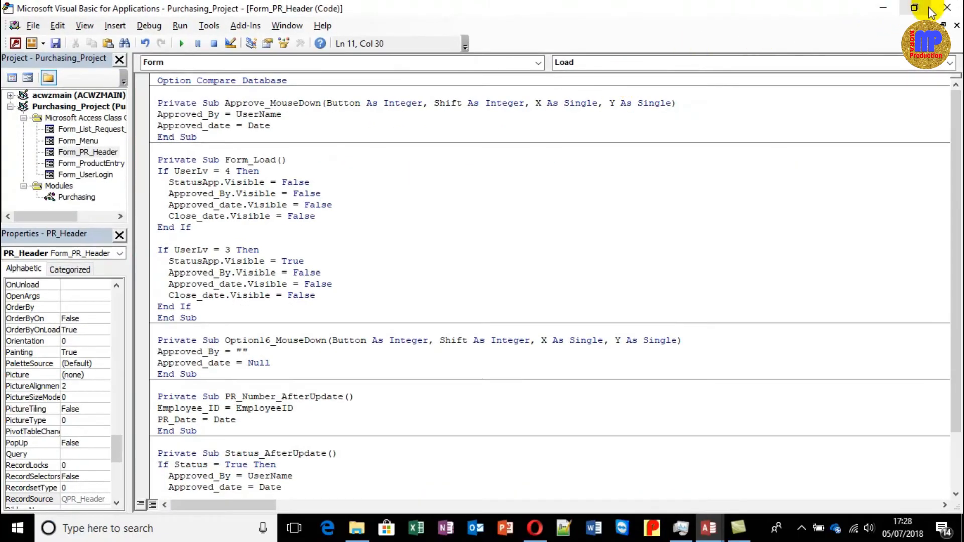
left_click(944, 11)
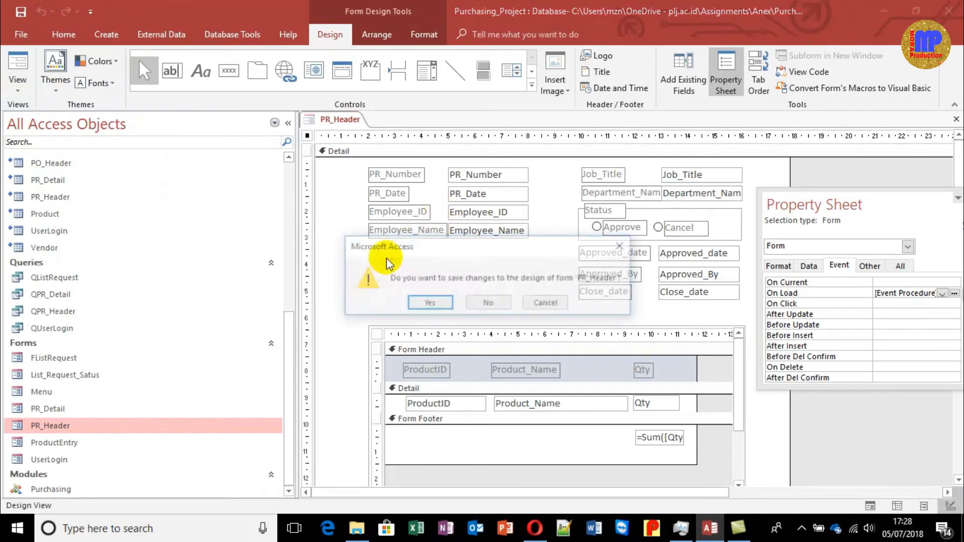
left_click(415, 299)
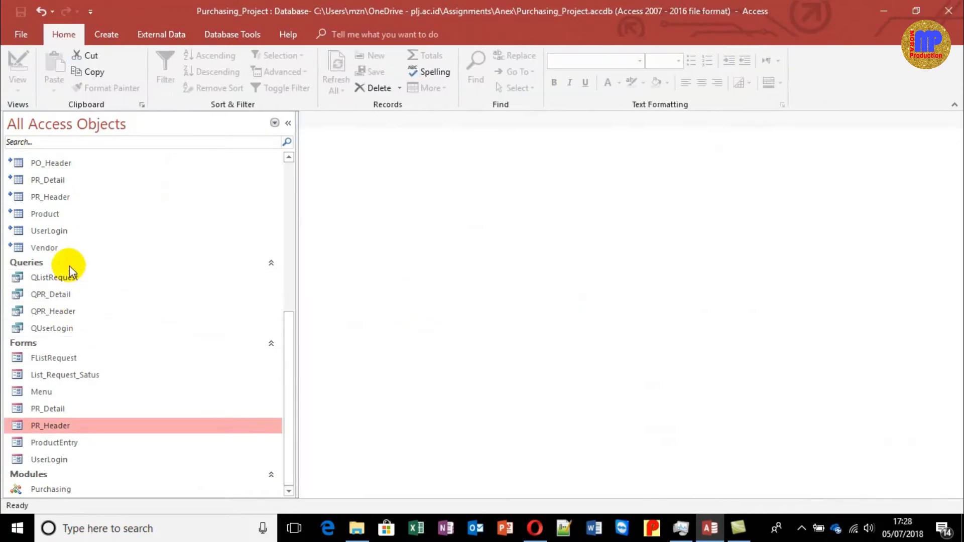
Step: Look up the level 3 account in the UserLogin table and log in through the UserLogin form with its user name and password
left_click(63, 232)
double_click(63, 232)
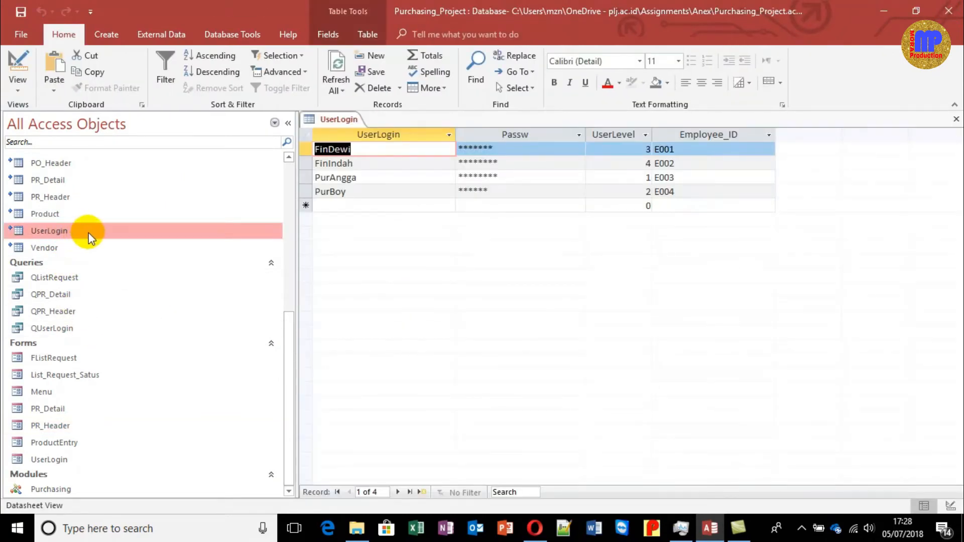
left_click(40, 459)
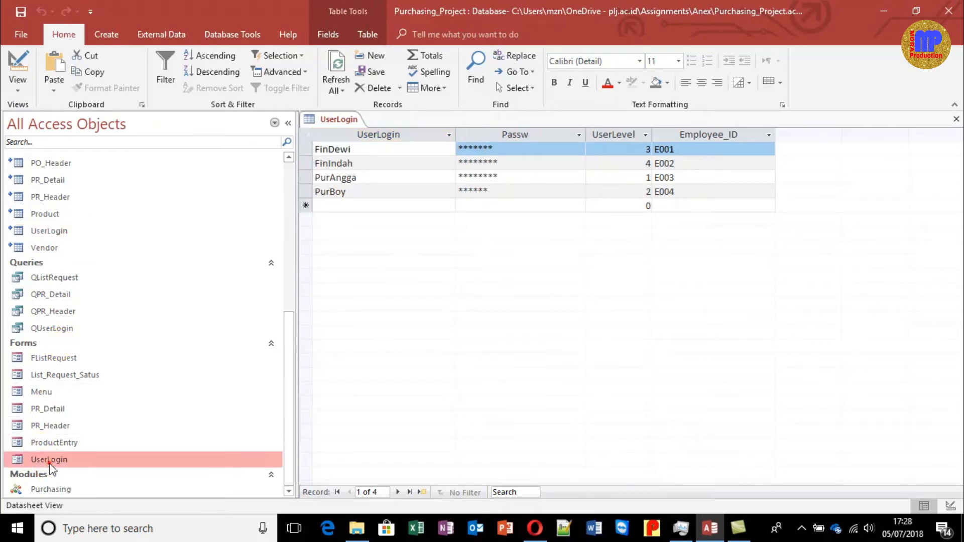
double_click(55, 460)
type("FinDewi")
key("Tab")
type("*******")
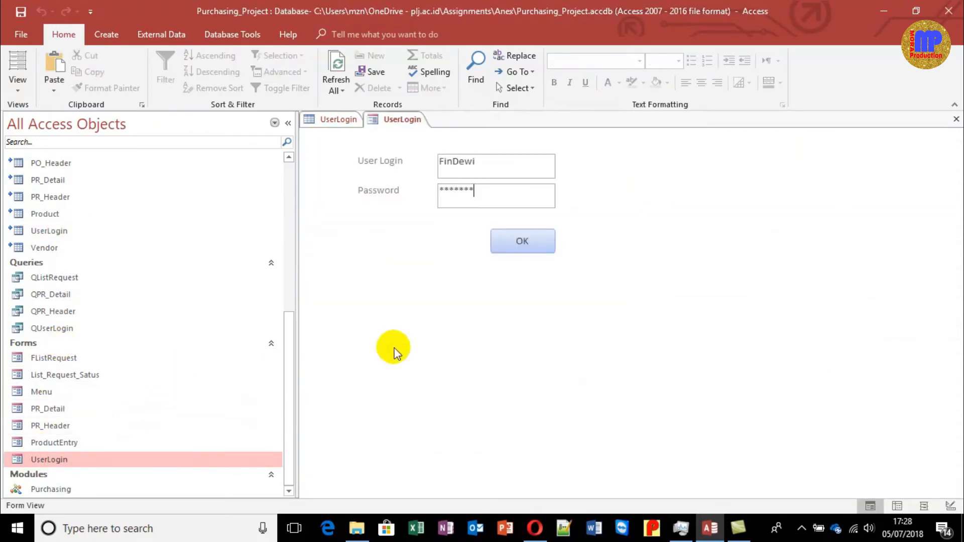
left_click(523, 257)
Step: Open the Permohoan request form from the menu to check its approval controls, and close both forms
left_click(448, 192)
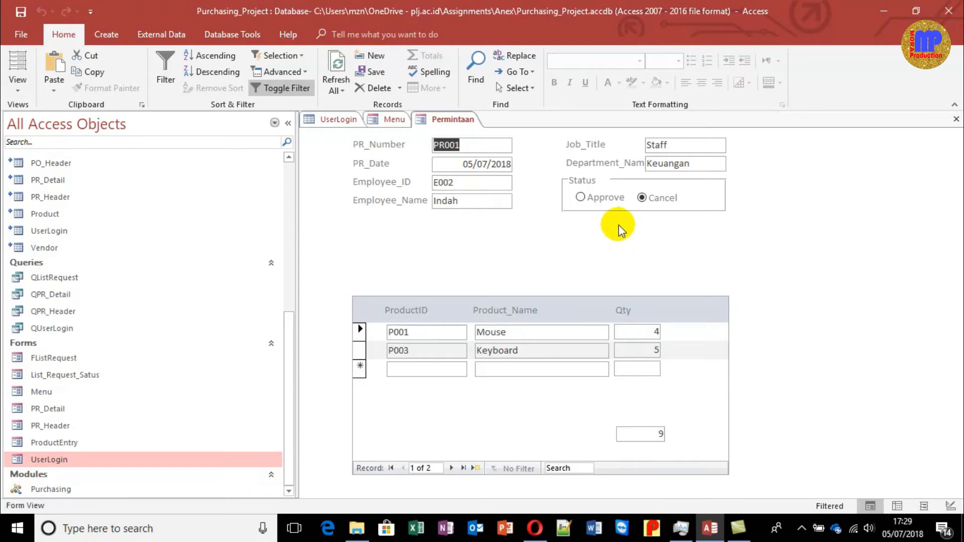
key("ctrl+w")
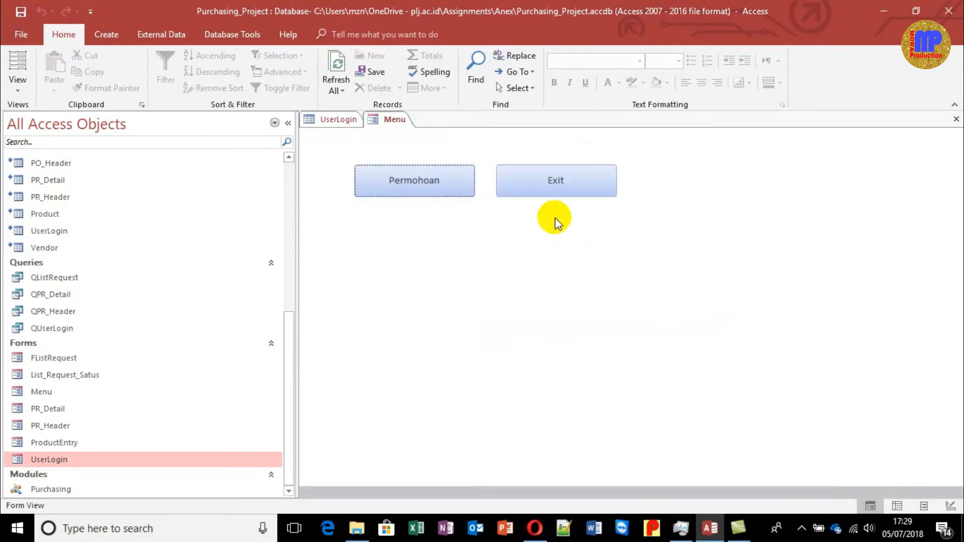
key("ctrl+w")
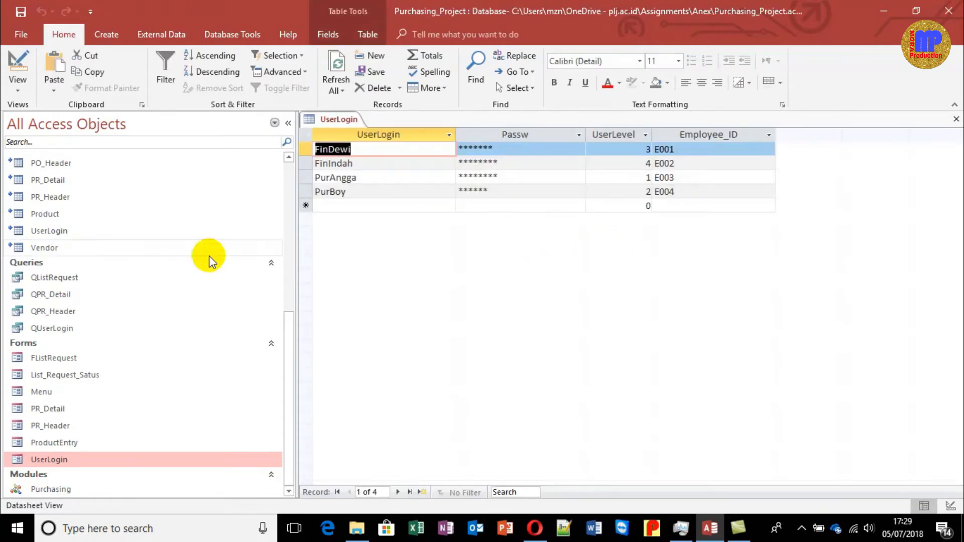
Step: Log in again through the UserLogin form with the level 3 account's user name and password
left_click(382, 165)
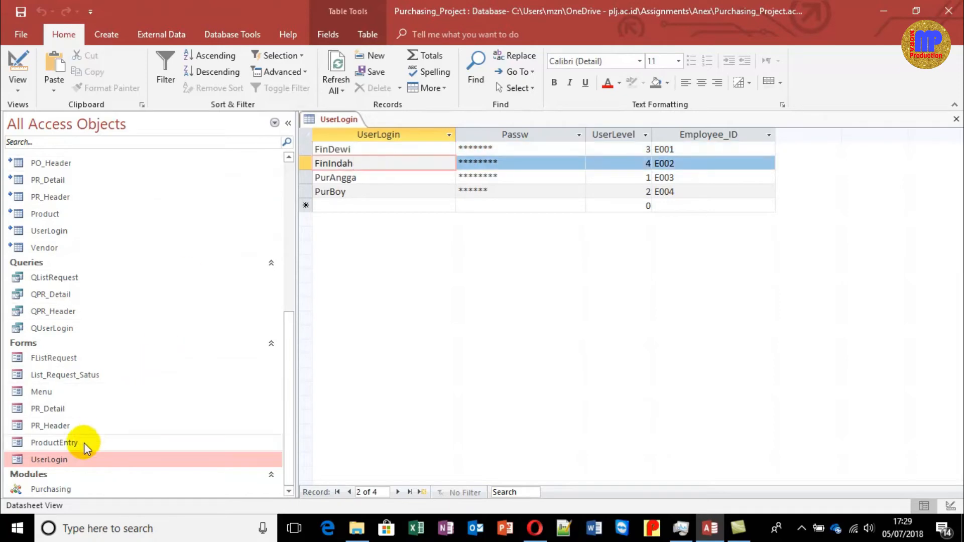
double_click(73, 464)
type("FinDewi")
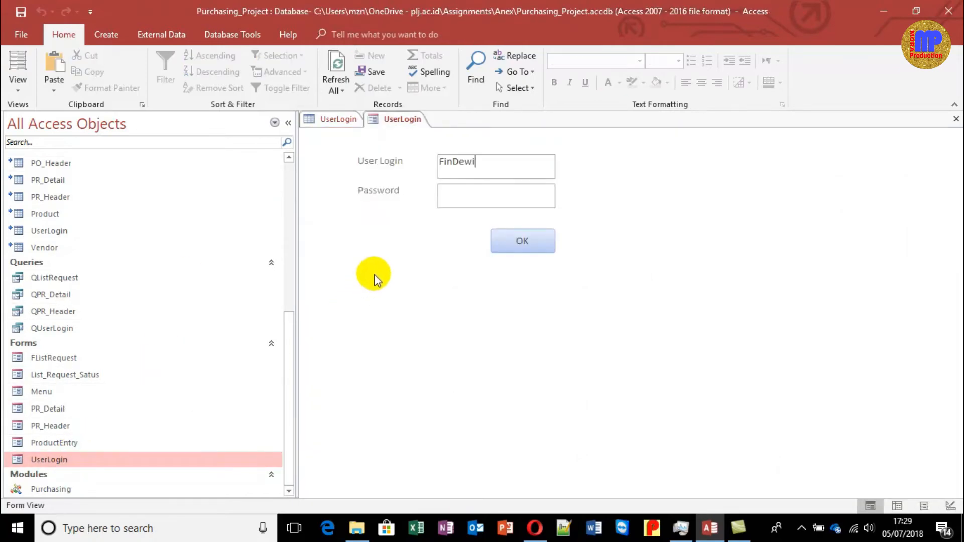
key("Tab")
type("********")
left_click(528, 242)
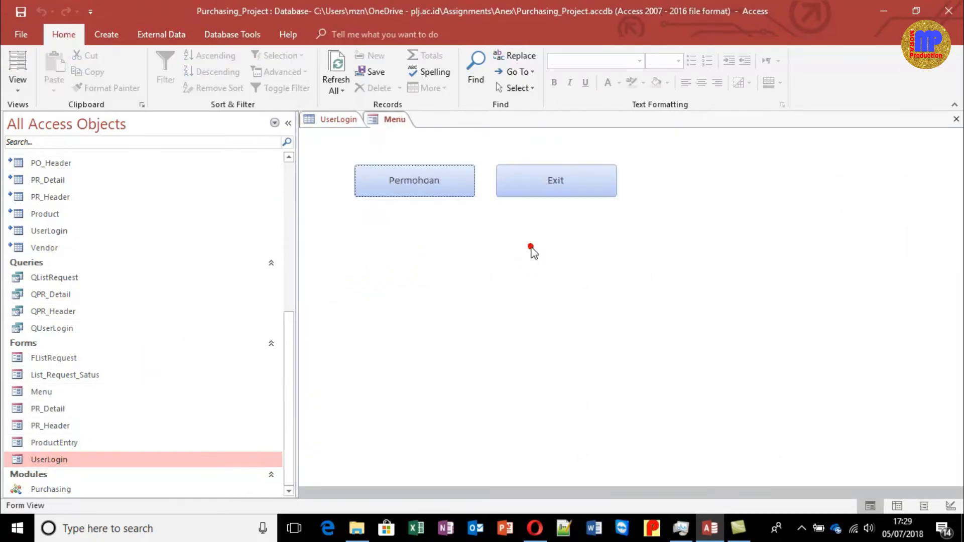
Step: Open the Permohoan request form and try changing the Mouse line's Qty to 3, cancelling the edit
left_click(449, 185)
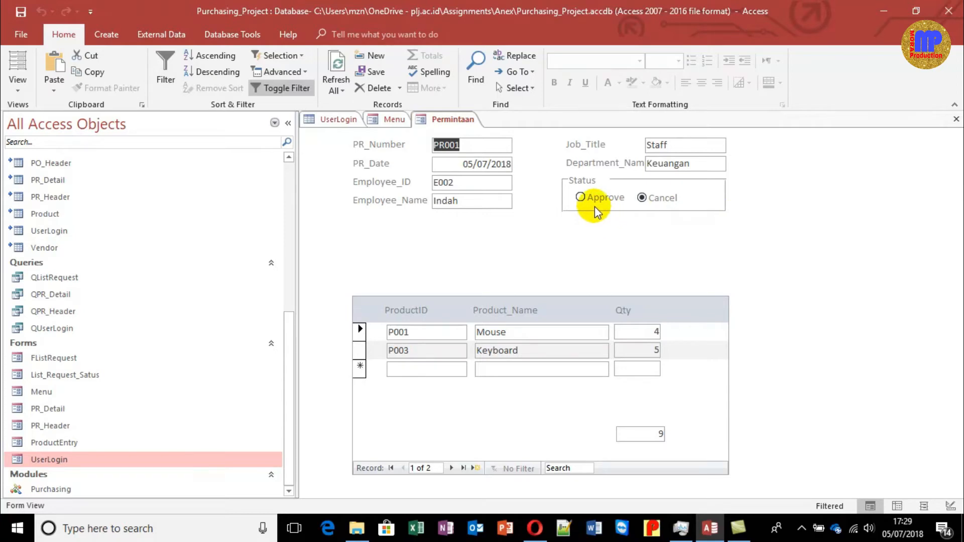
double_click(658, 330)
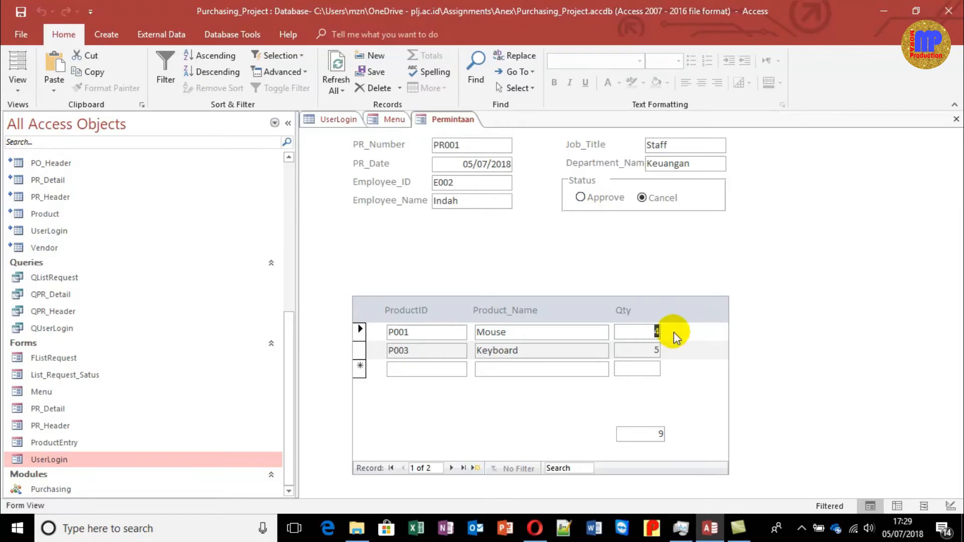
type("3")
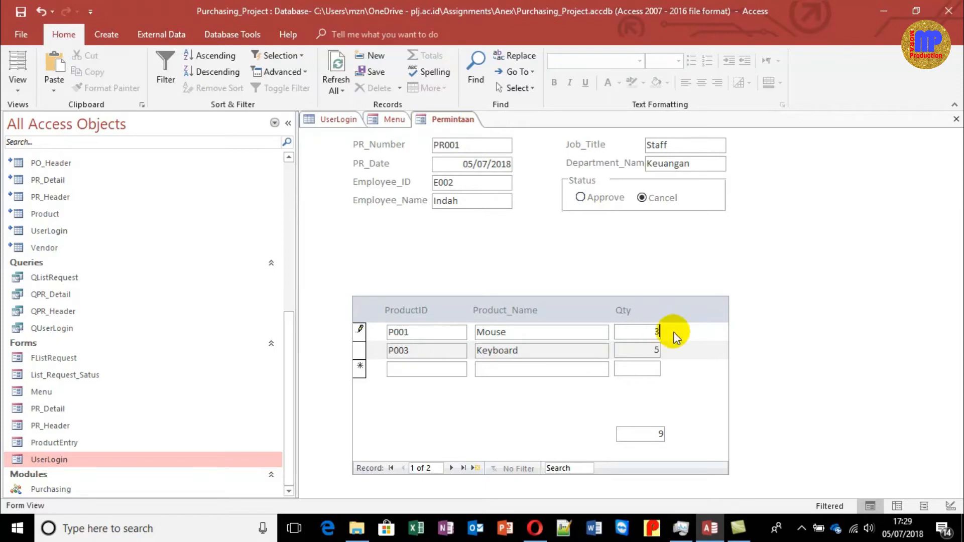
key("Escape")
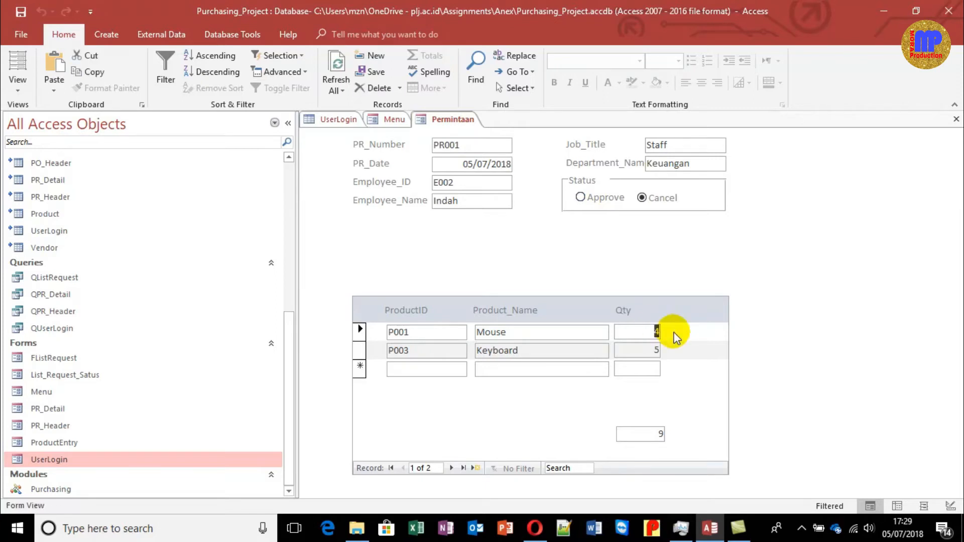
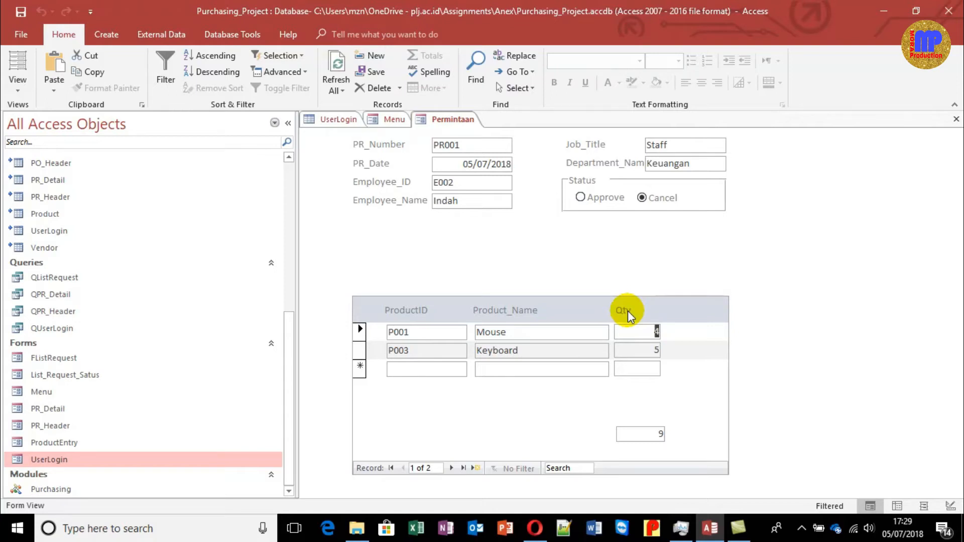
Step: Close the request form and the Menu form, and look up the level 2 account in the UserLogin table
key("ctrl+w")
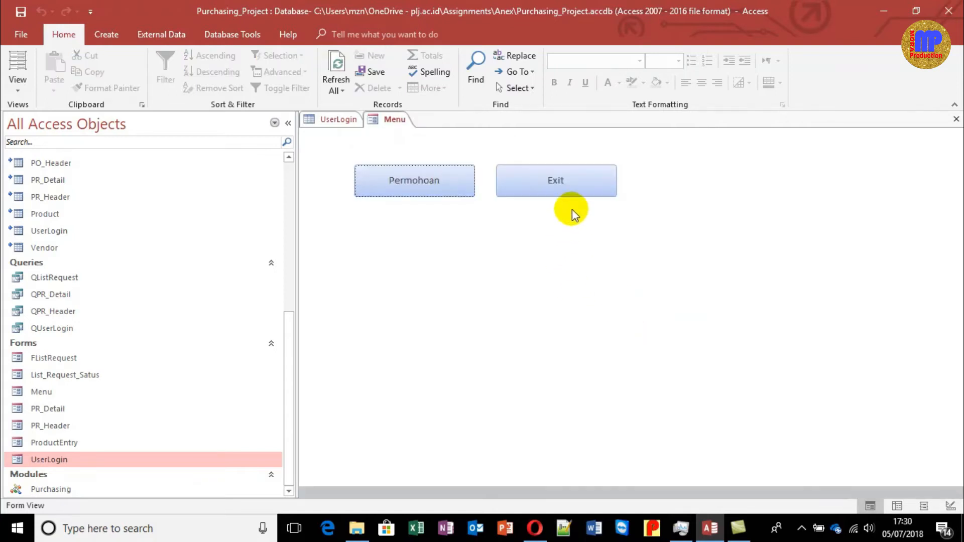
key("ctrl+w")
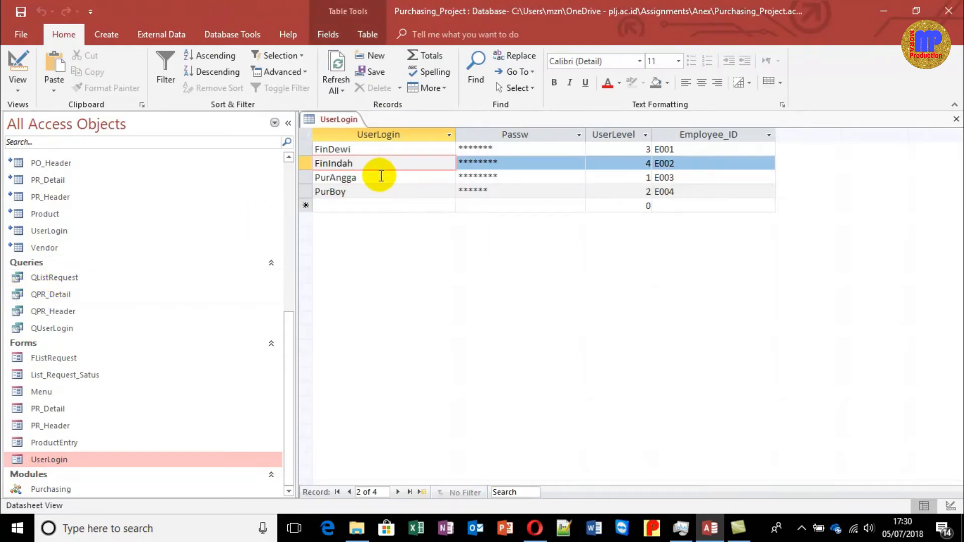
double_click(366, 191)
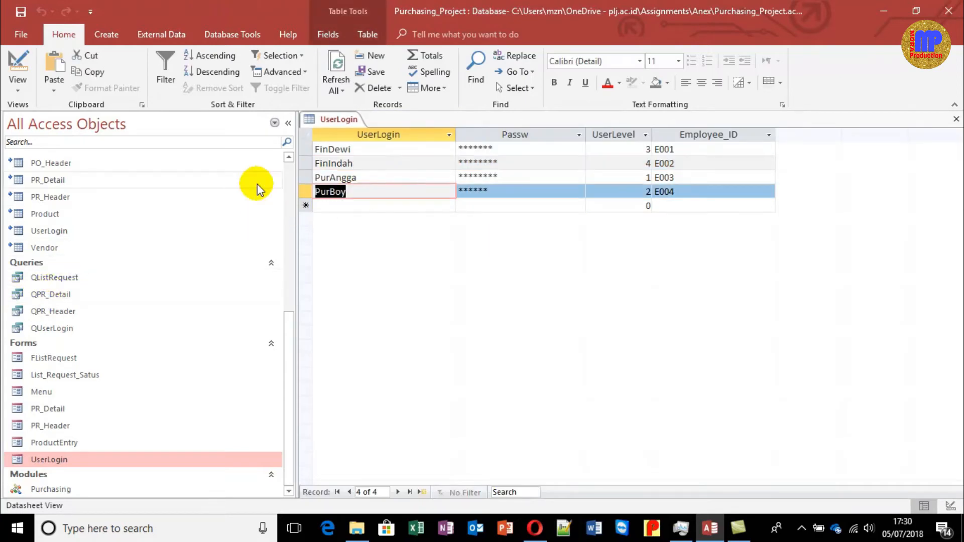
Step: Log in through the UserLogin form with the level 2 account's user name and password
double_click(35, 460)
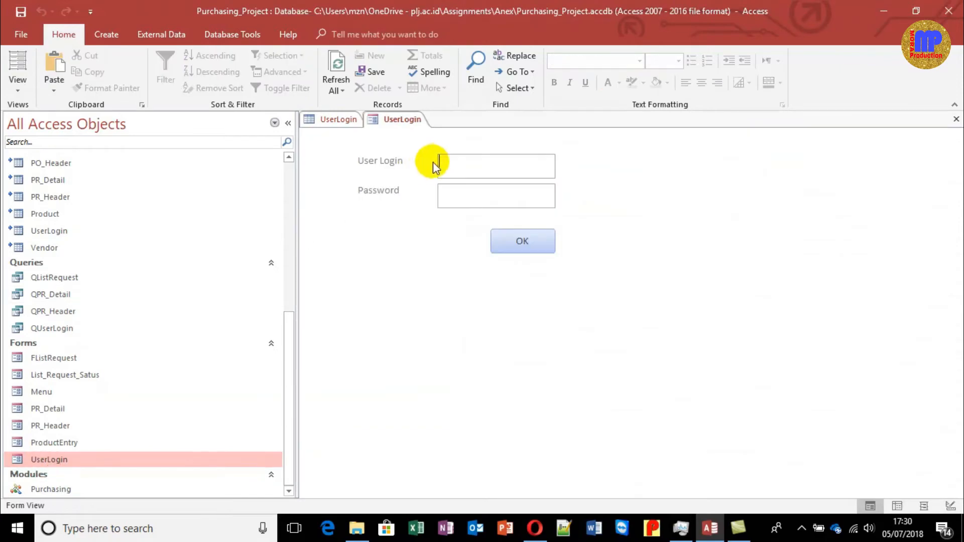
type("PurBoy")
left_click(444, 193)
type("******")
left_click(521, 242)
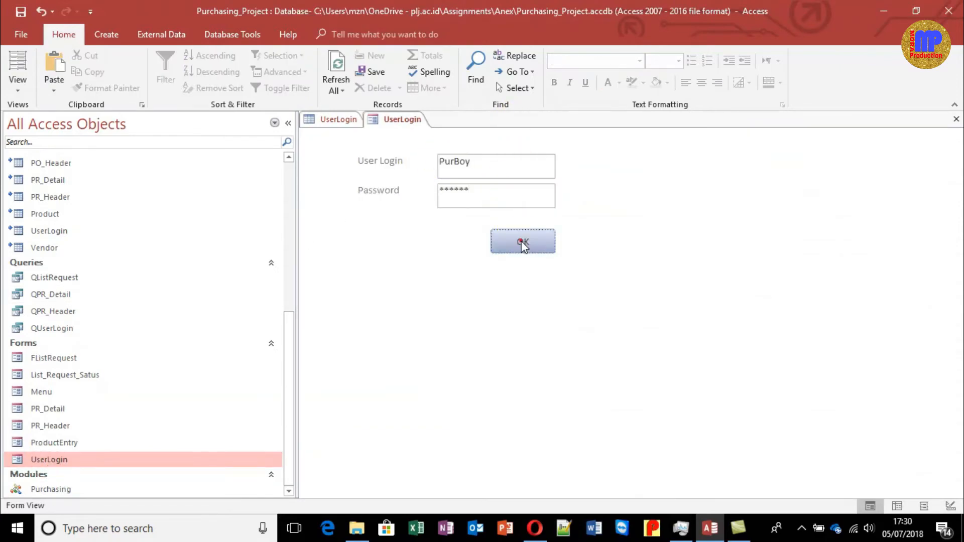
Step: Open the Permohoan request form and switch the request's status to Cancel and back to Approve
left_click(372, 182)
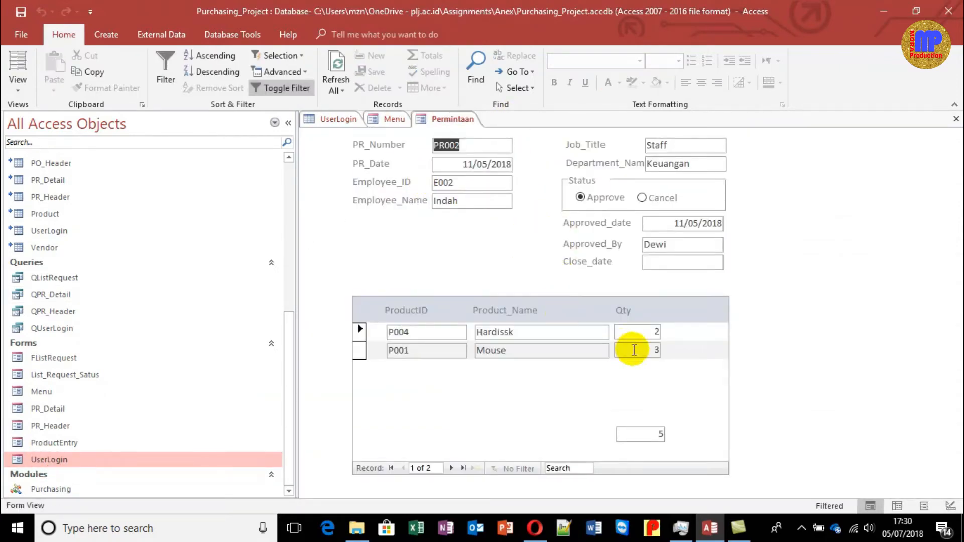
left_click(673, 329)
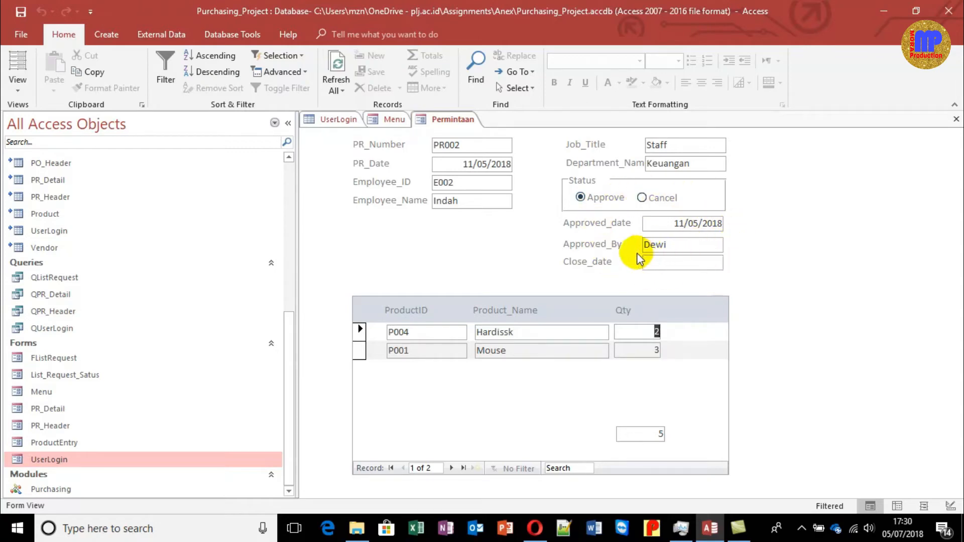
left_click(646, 198)
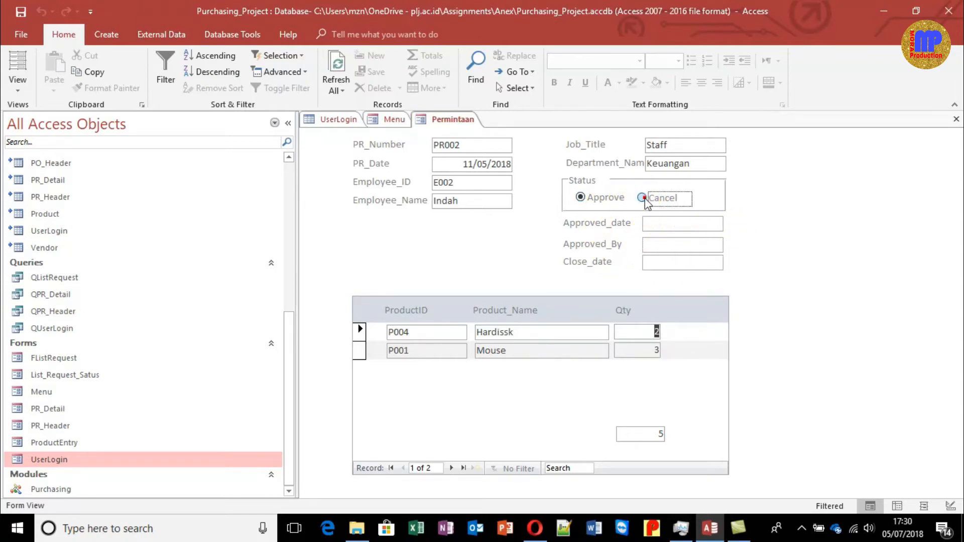
left_click(581, 197)
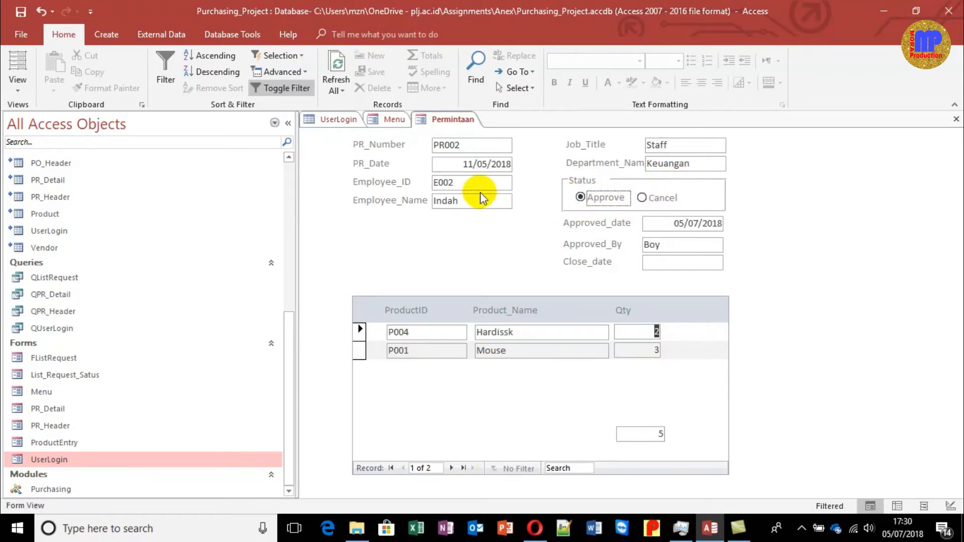
Step: Try editing the request's PR_Number and PR_Date fields, and cancel all pending changes to the record
left_click(463, 143)
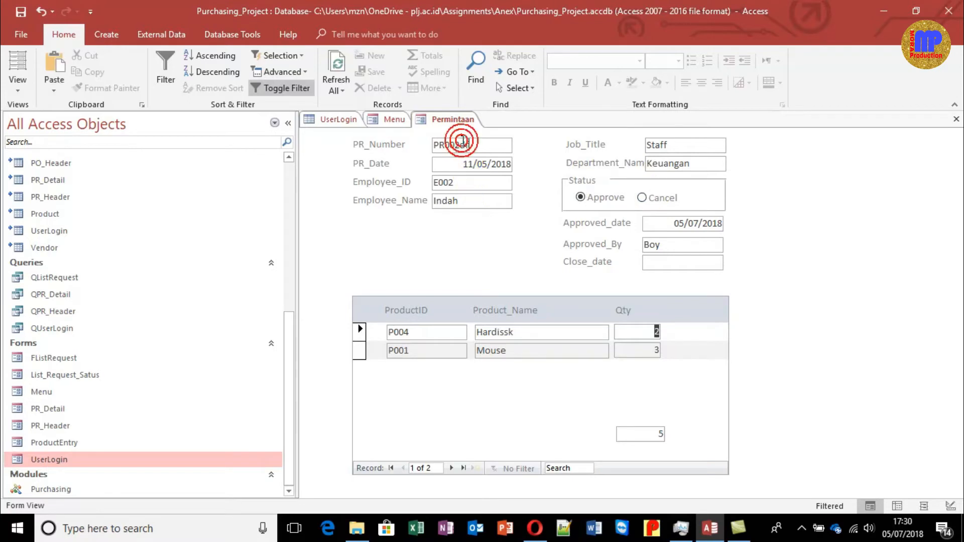
type("df")
key("BackSpace")
key("BackSpace")
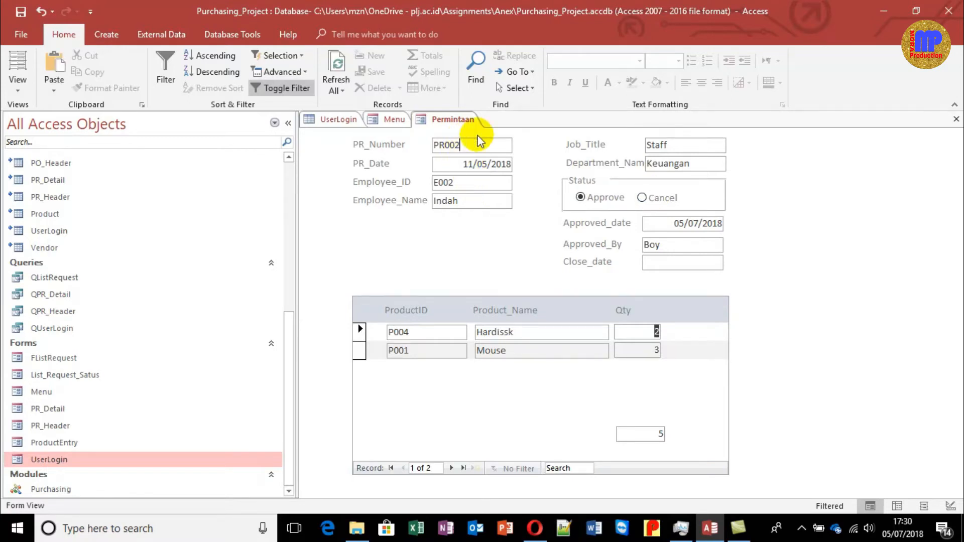
key("Tab")
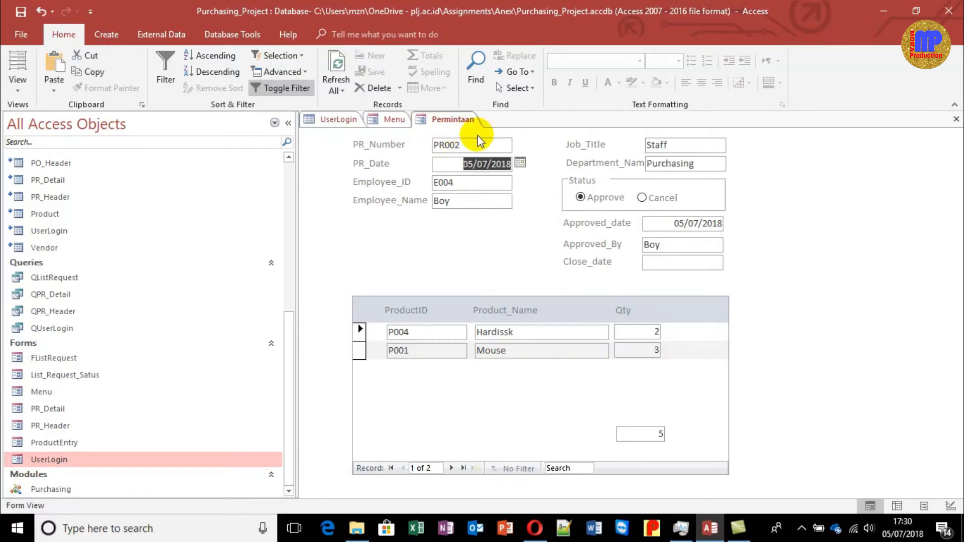
type("dcf")
key("Escape")
key("Escape")
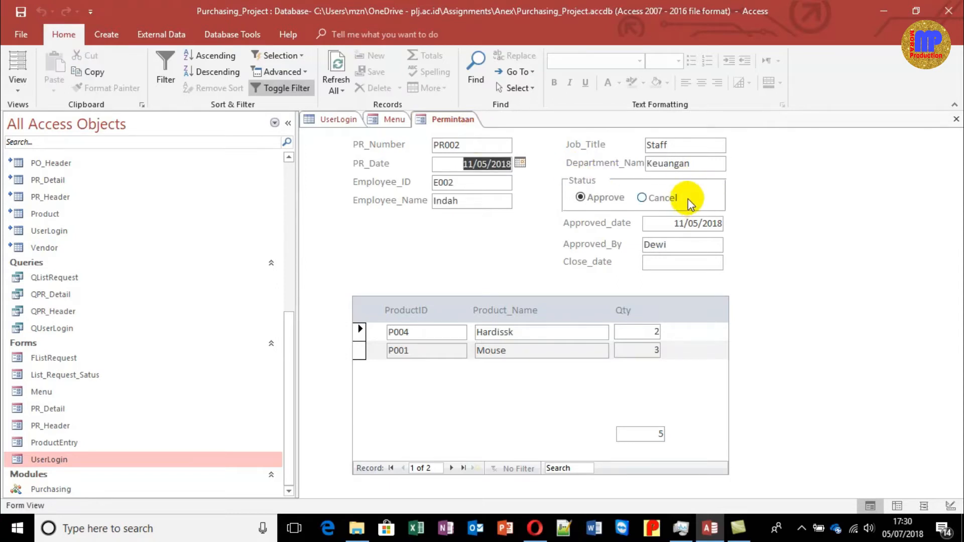
Step: Close the request form, reopen it from the Menu form to check its record, and close both forms
key("ctrl+w")
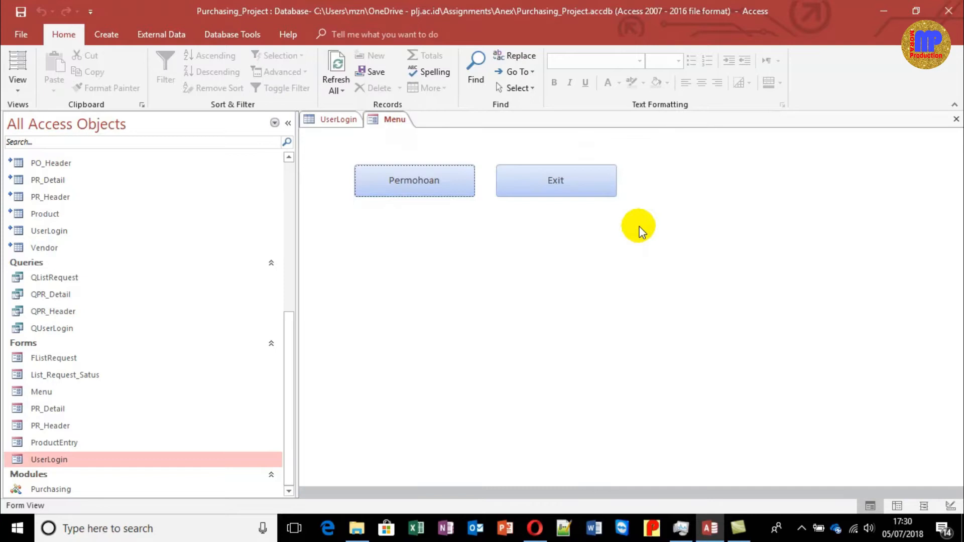
left_click(420, 180)
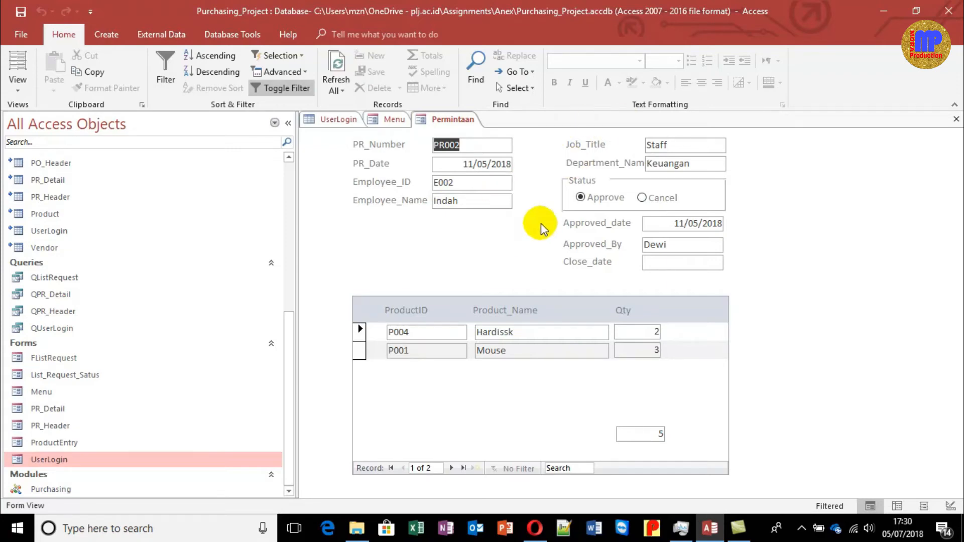
key("ctrl+w")
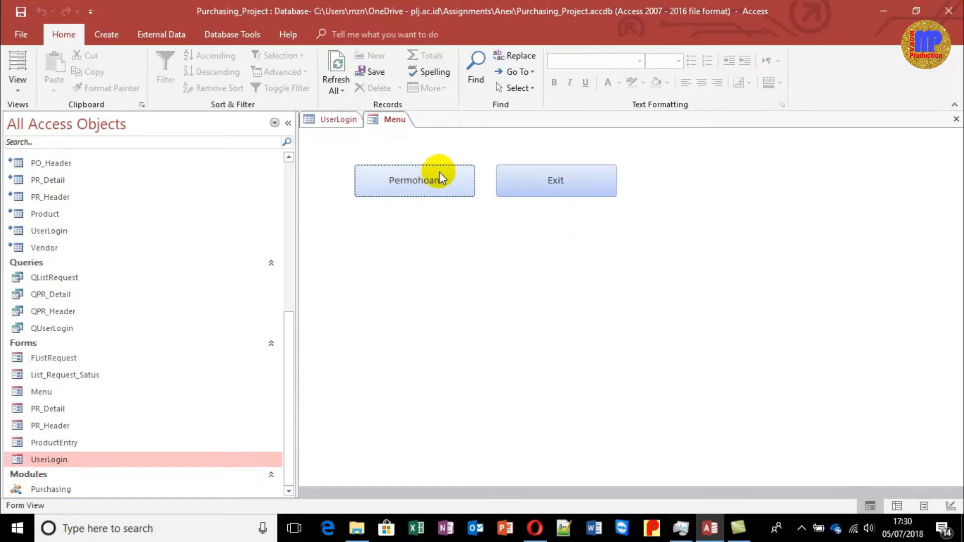
key("ctrl+w")
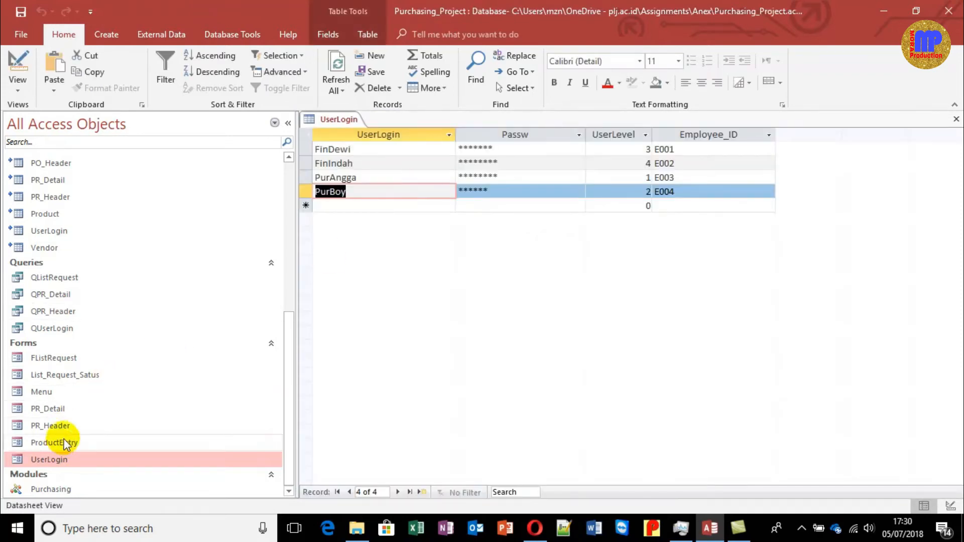
Step: Open the List_Request_Satus form, inspect request PR002's Close_date field, and view the request through its Edit command before closing it
double_click(85, 376)
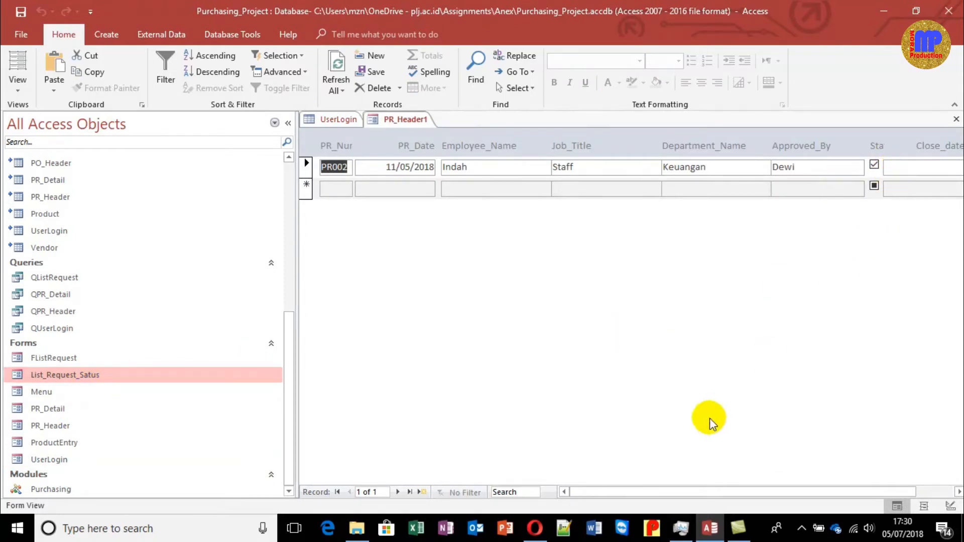
left_click(290, 123)
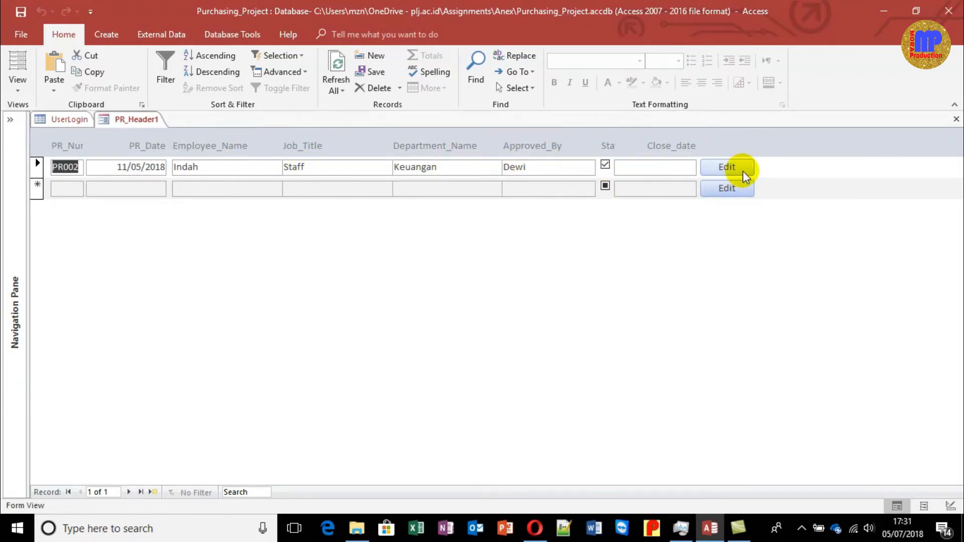
left_click(669, 167)
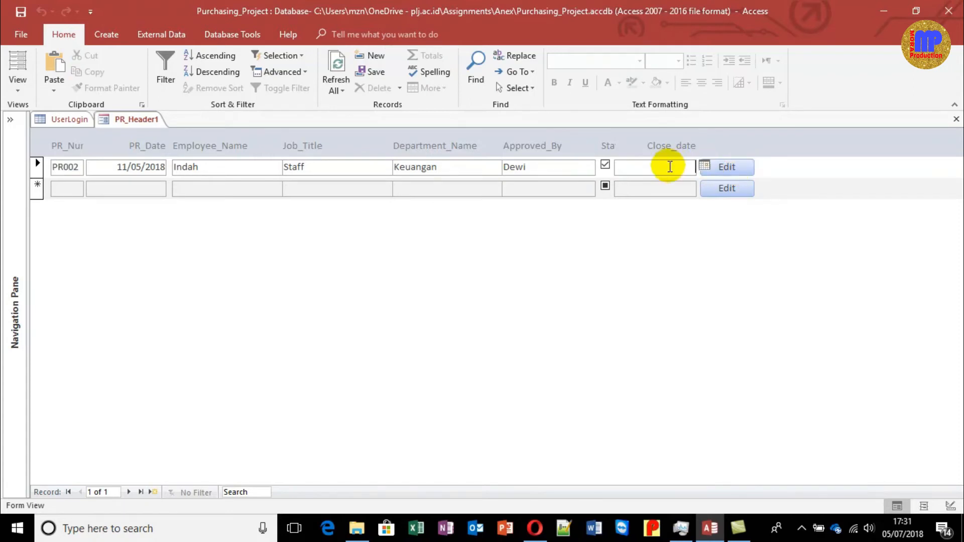
left_click(721, 165)
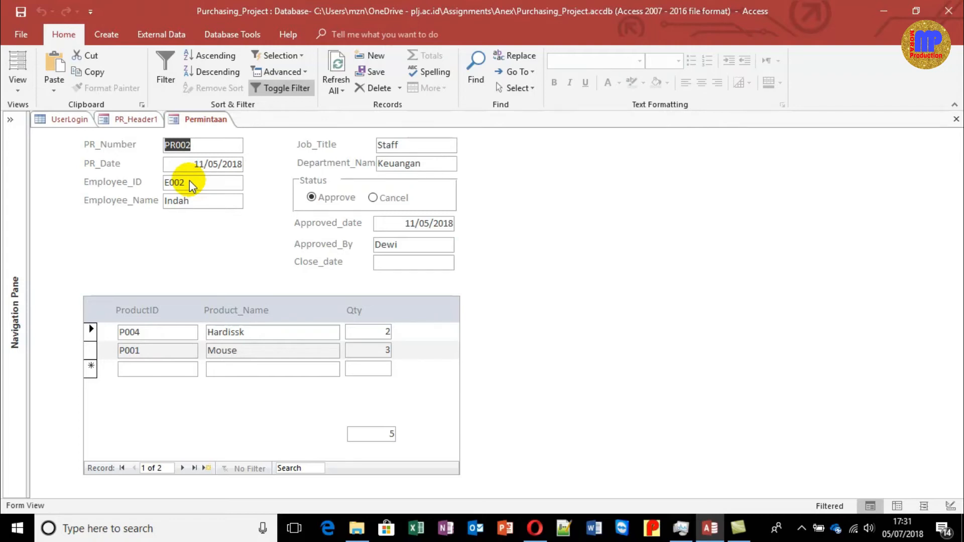
key("ctrl+w")
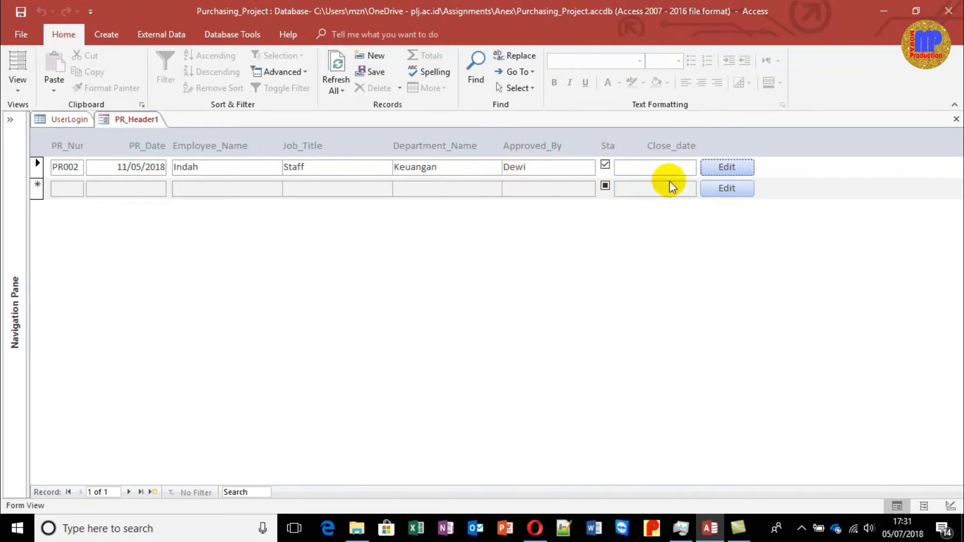
Step: Close the request list form and the UserLogin table, and restore the Navigation Pane at a narrower width
left_click(672, 167)
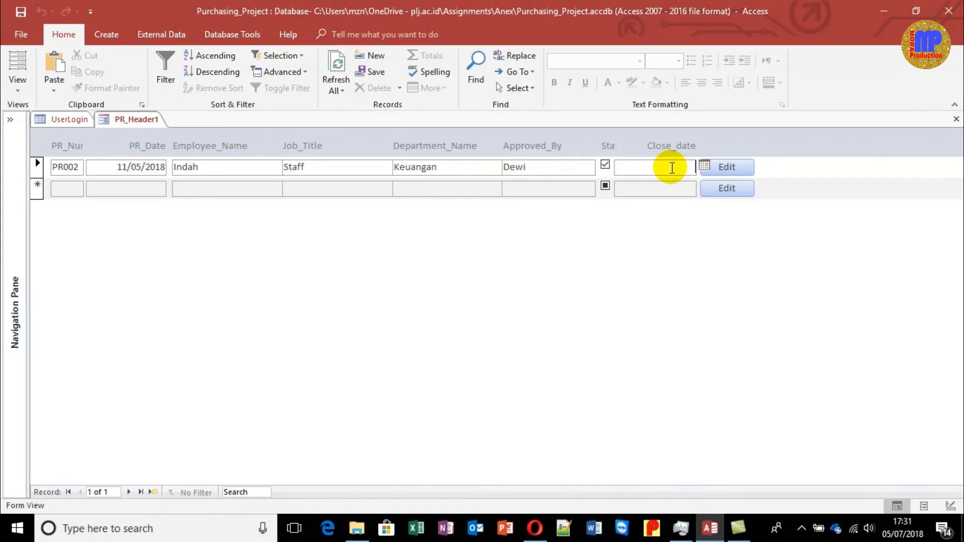
key("ctrl+w")
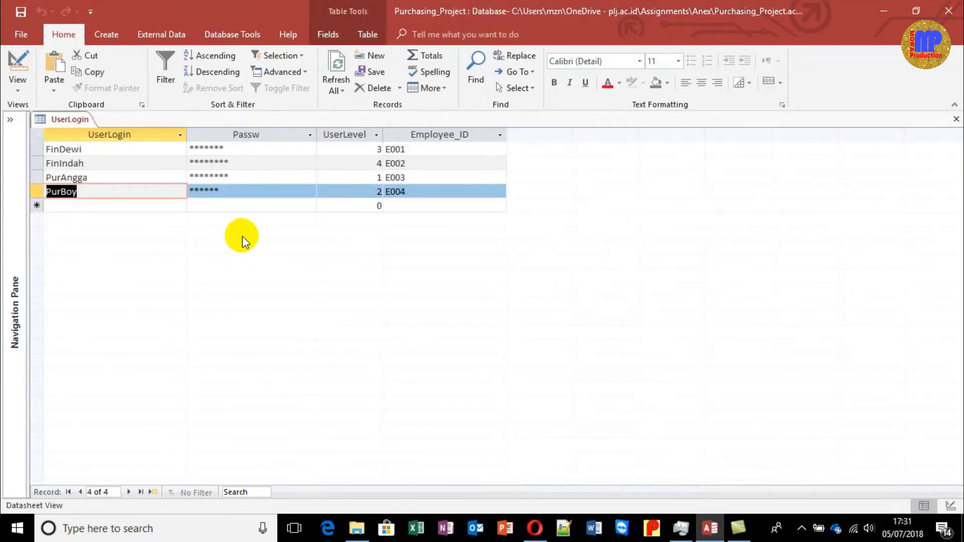
key("ctrl+w")
left_click(21, 135)
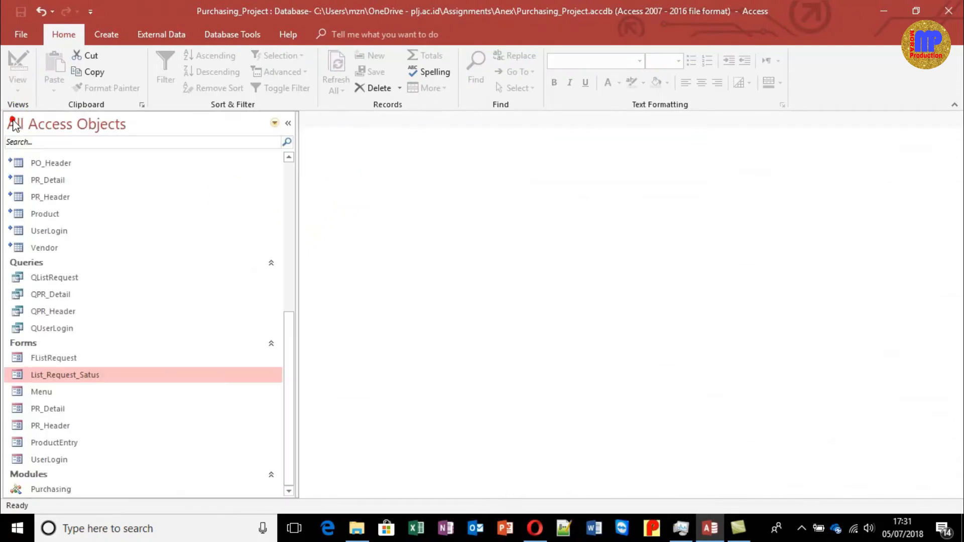
left_click_drag(298, 248, 249, 262)
left_click_drag(240, 326, 245, 352)
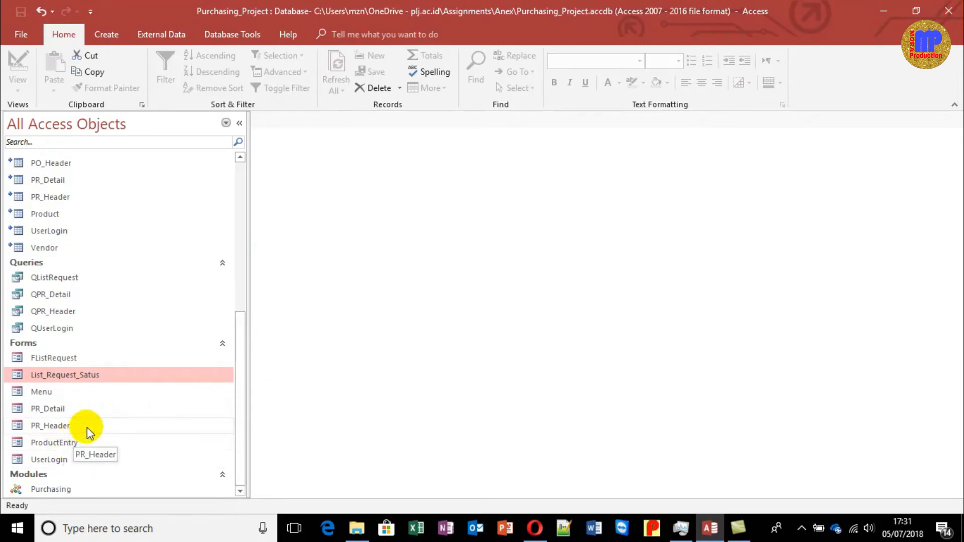
Step: Recheck the List_Request_Satus form, and open the PR_Header form's On Load event procedure to review the UserLv visibility rules
double_click(95, 380)
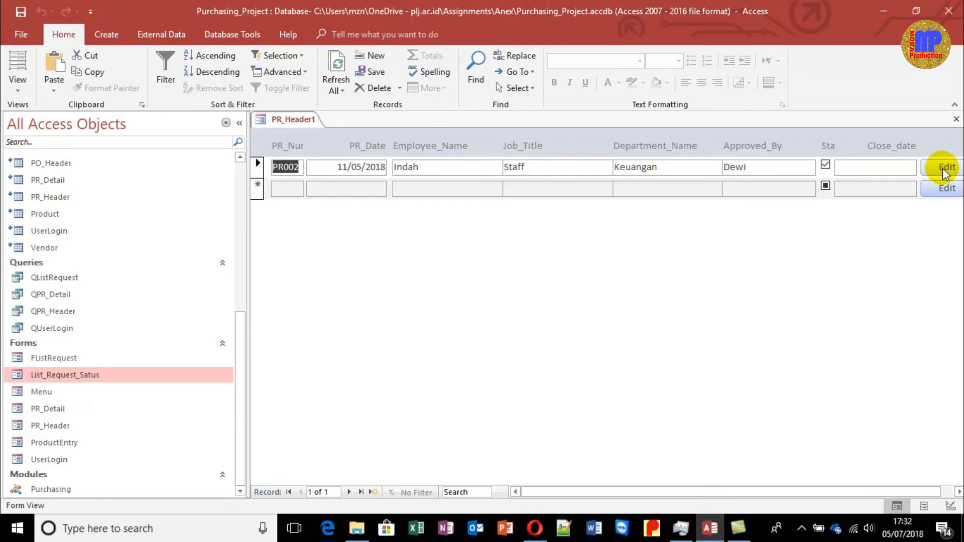
left_click(946, 172)
left_click(75, 426)
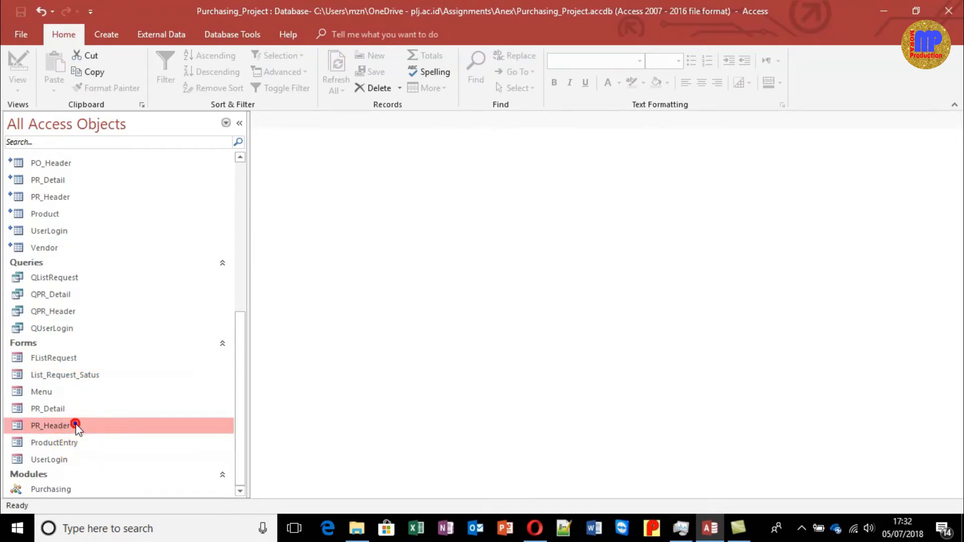
right_click(76, 426)
left_click(137, 273)
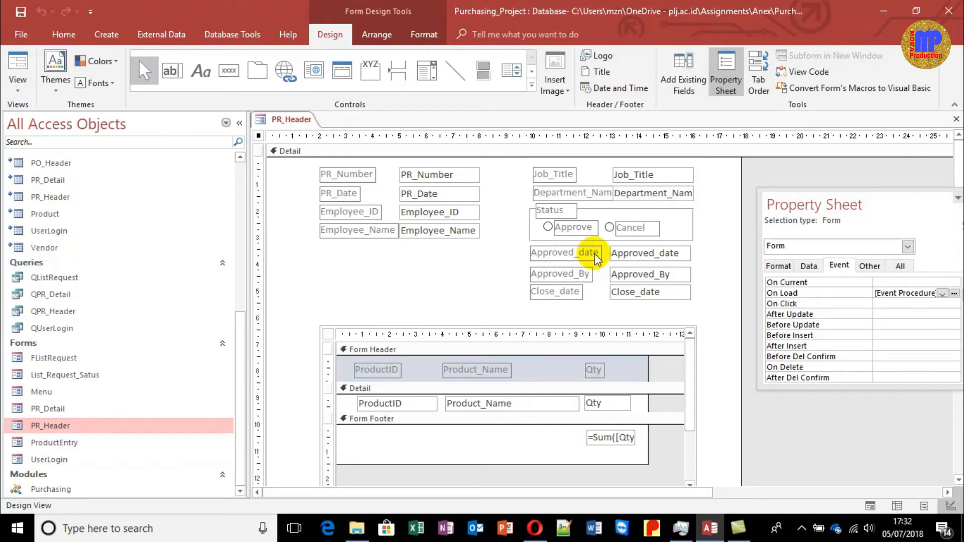
left_click(954, 293)
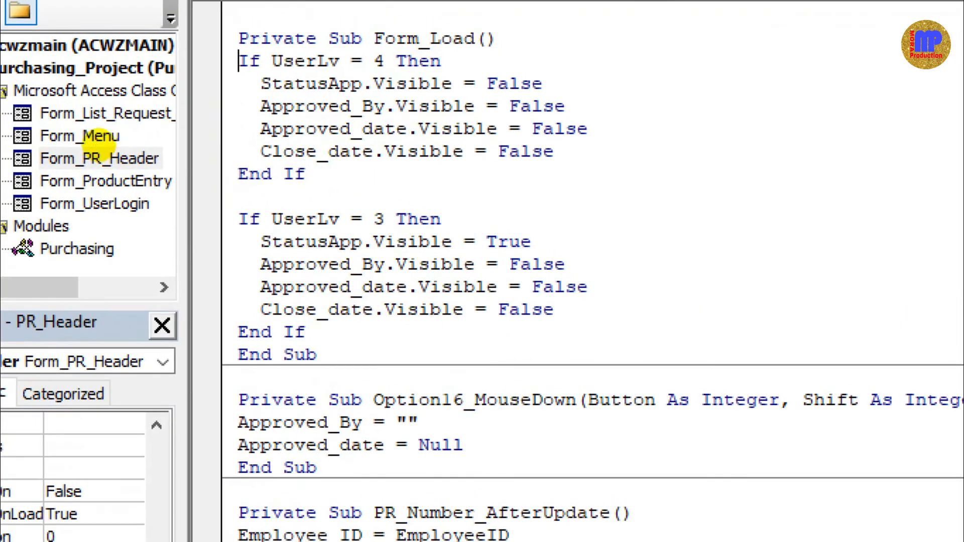
mouse_move(386, 29)
left_mouse_down()
mouse_move(350, 55)
mouse_move(404, 47)
mouse_move(376, 28)
left_mouse_up()
mouse_move(366, 193)
left_mouse_down()
mouse_move(382, 232)
mouse_move(379, 187)
left_mouse_up()
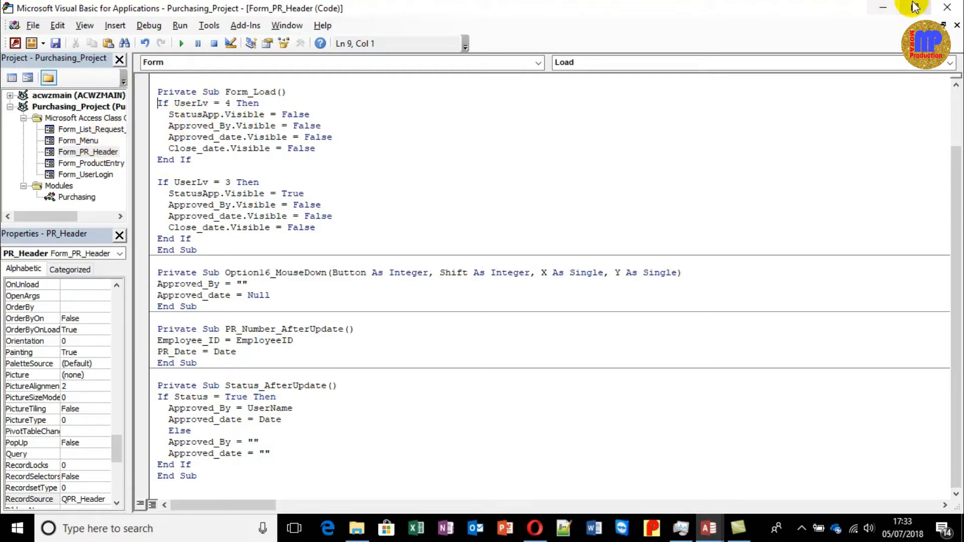
Step: Close the code editor and the PR_Header form, saving the form's design changes
left_click(947, 15)
left_click(947, 13)
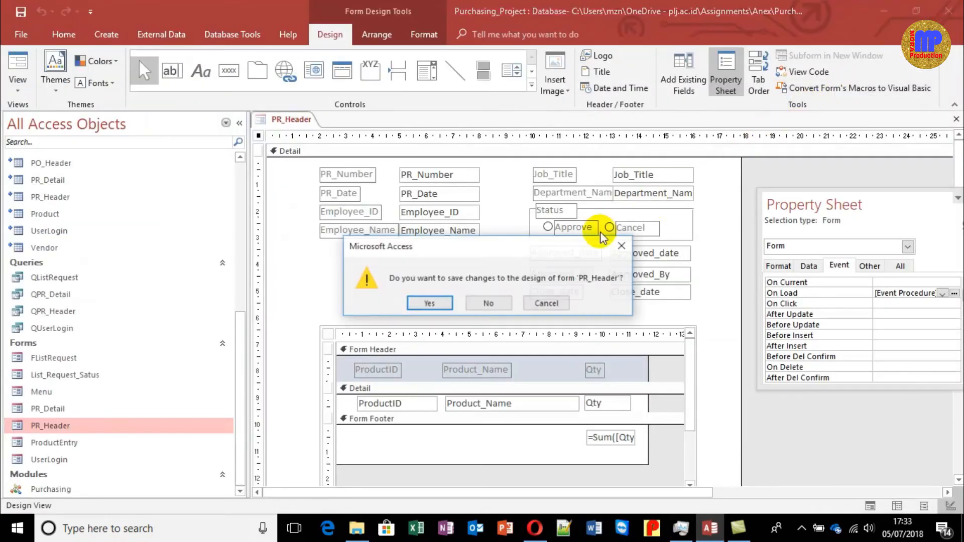
left_click(428, 303)
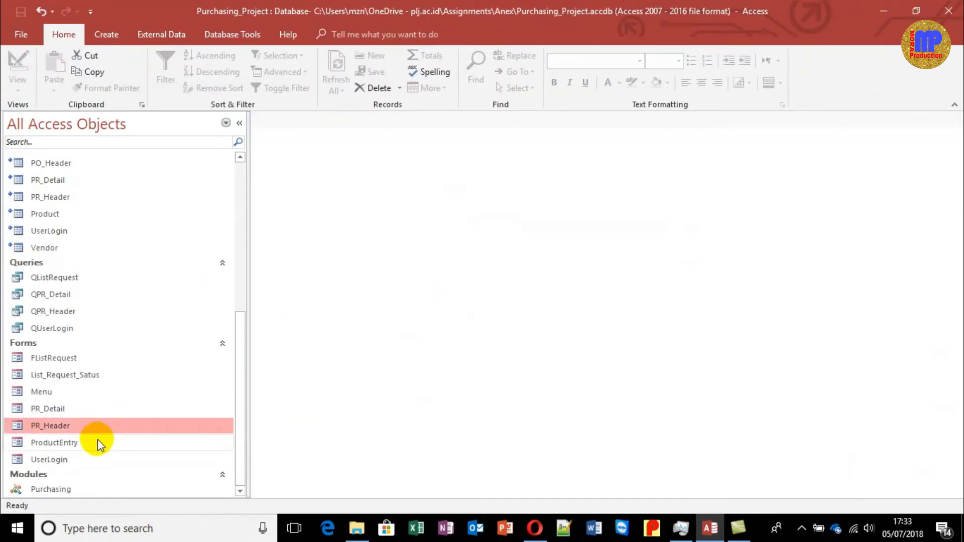
Step: Open the Purchasing module and review its public variables UserLv, UserName, DepartName, DepartID and EmployeeID
double_click(69, 485)
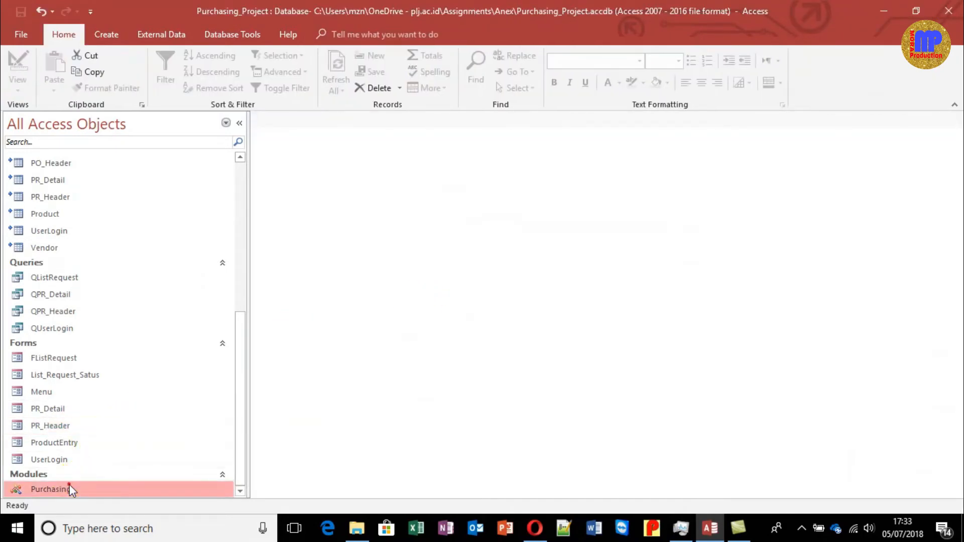
type("1Option Compare Database")
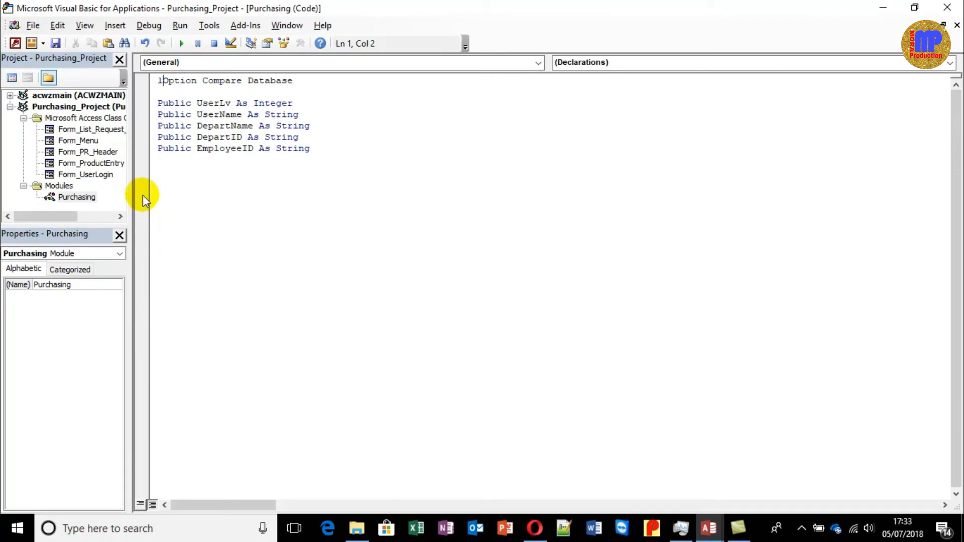
key("BackSpace")
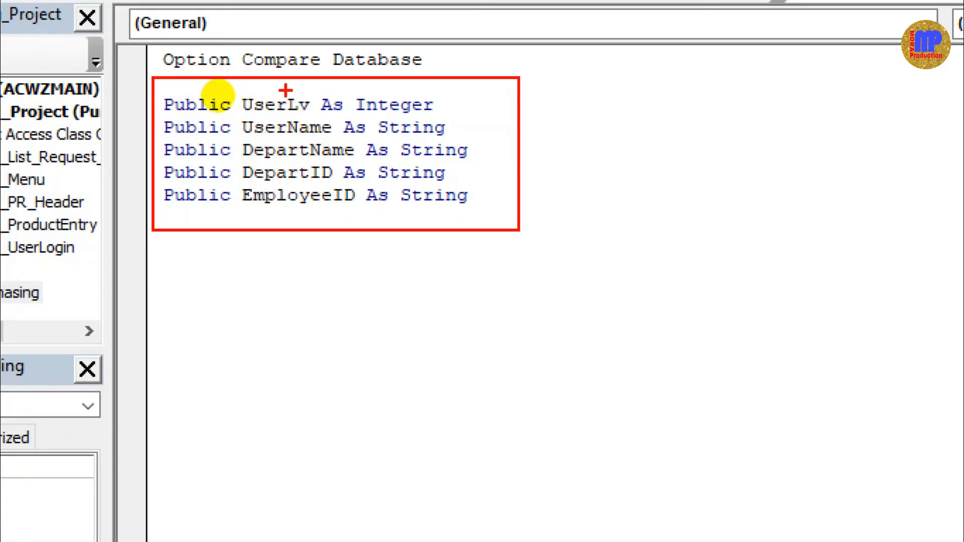
mouse_move(318, 99)
left_mouse_down()
mouse_move(326, 115)
mouse_move(347, 88)
left_mouse_up()
mouse_move(337, 122)
left_mouse_down()
mouse_move(342, 130)
mouse_move(370, 104)
left_mouse_up()
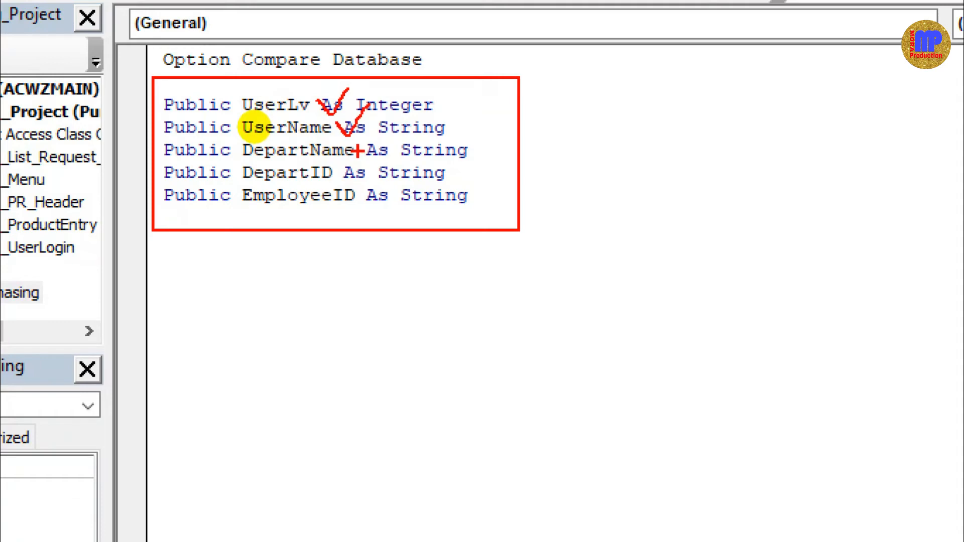
left_click_drag(361, 150, 377, 141)
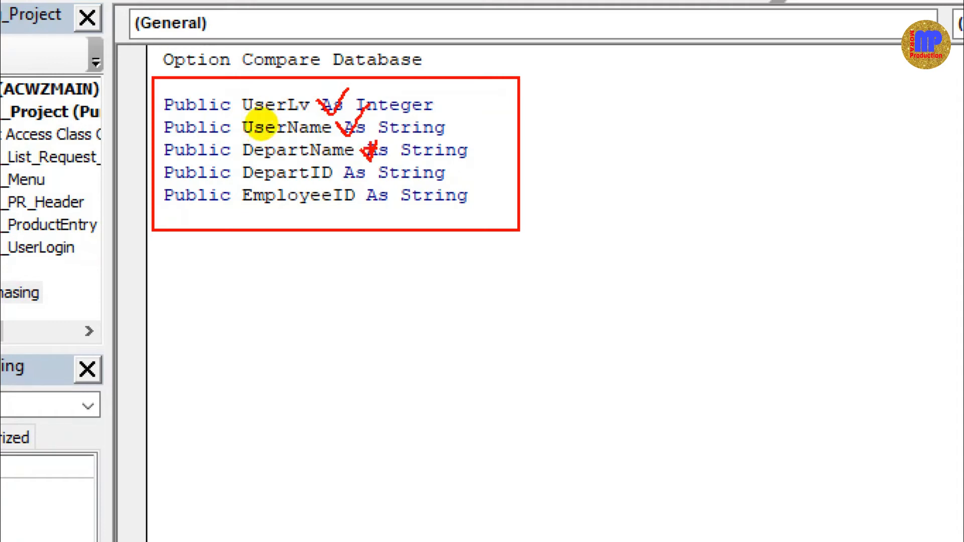
mouse_move(153, 162)
left_mouse_down()
mouse_move(146, 201)
mouse_move(231, 236)
mouse_move(482, 236)
mouse_move(475, 173)
mouse_move(166, 151)
mouse_move(128, 168)
left_mouse_up()
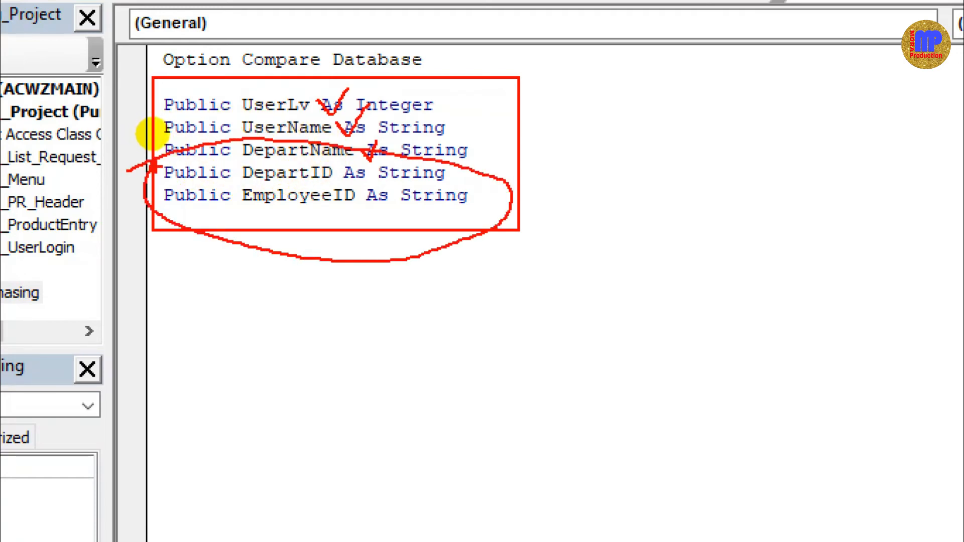
key("Escape")
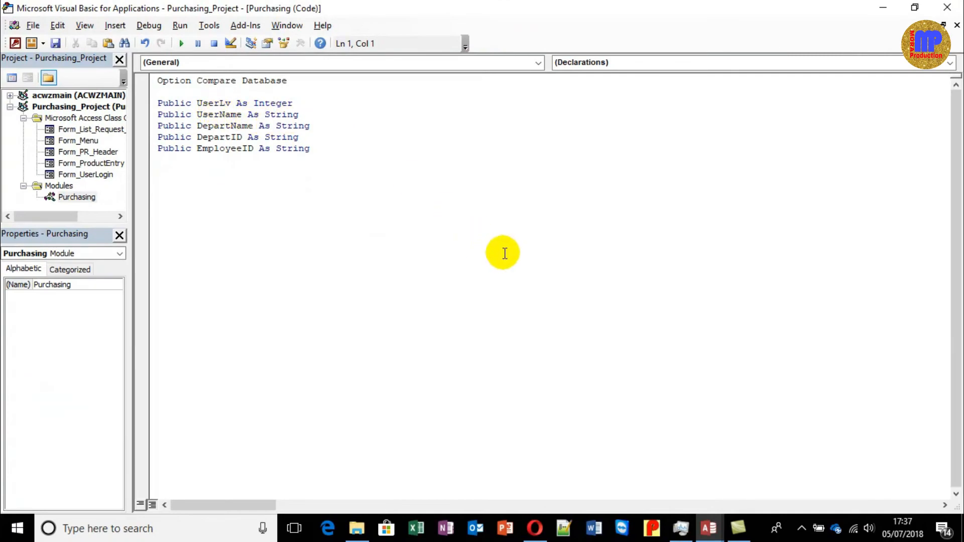
Step: Close the code editor and check the user levels of the logins in the UserLogin table
left_click(949, 8)
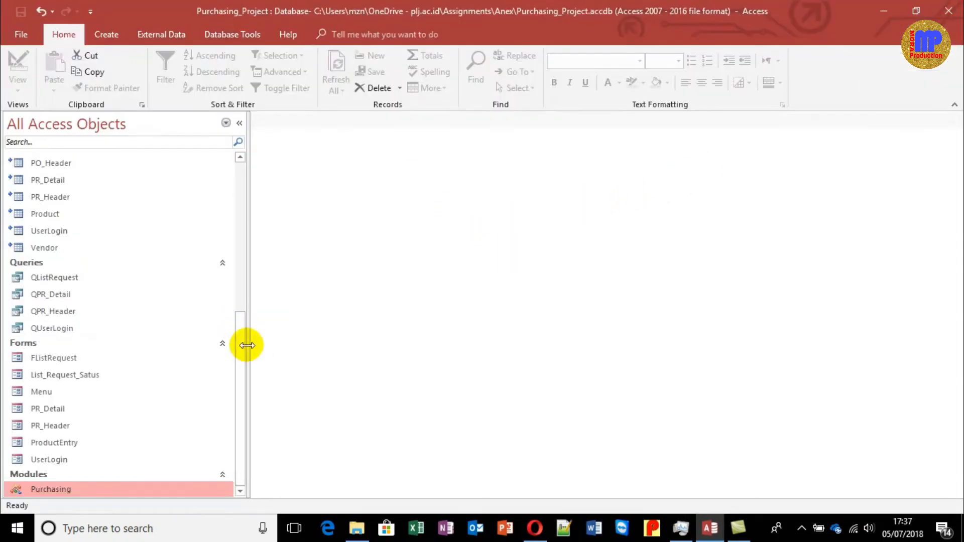
left_click(66, 460)
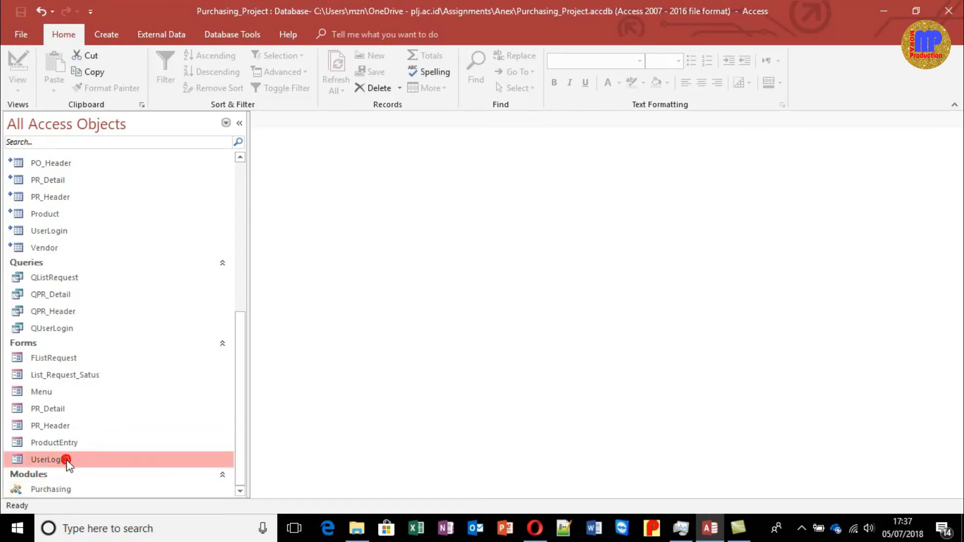
double_click(73, 229)
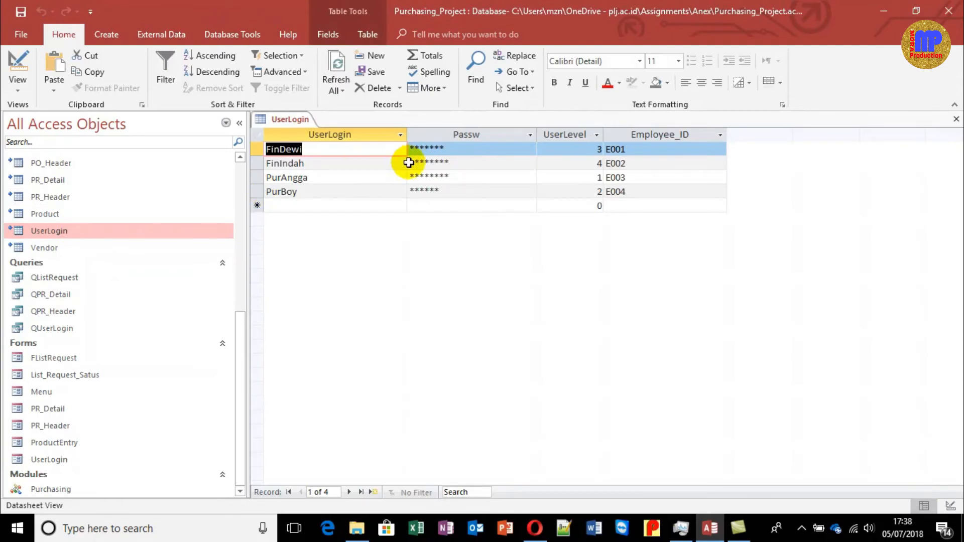
key("ctrl+w")
Step: Log in through the UserLogin form with the level 3 finance user's login name and password, and open the Permohoan request form
double_click(55, 459)
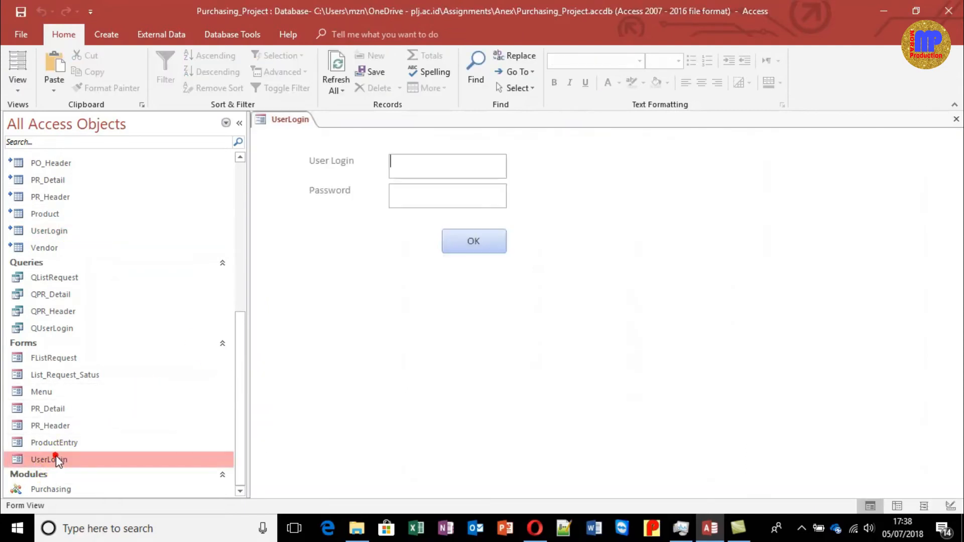
type("FinDewi")
left_click(393, 191)
type("********")
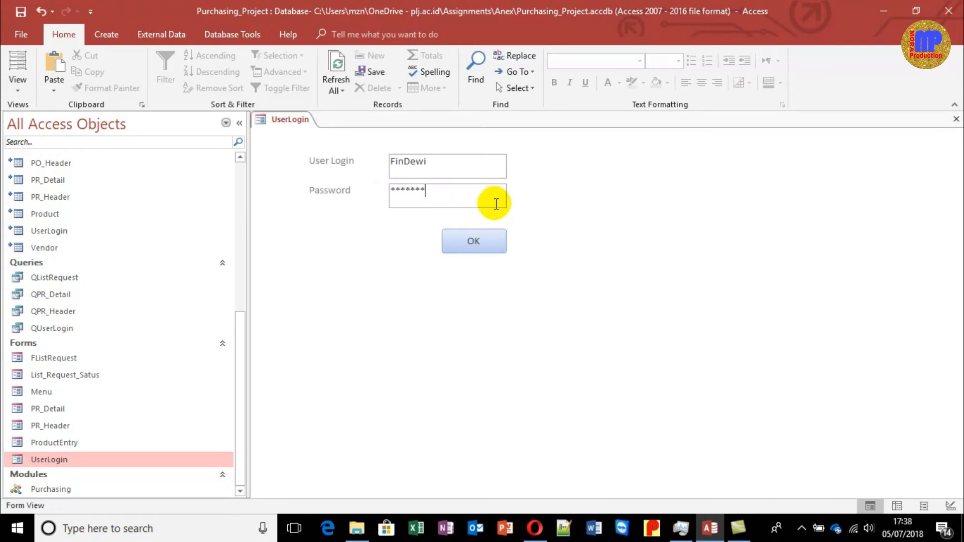
left_click(473, 241)
left_click(386, 184)
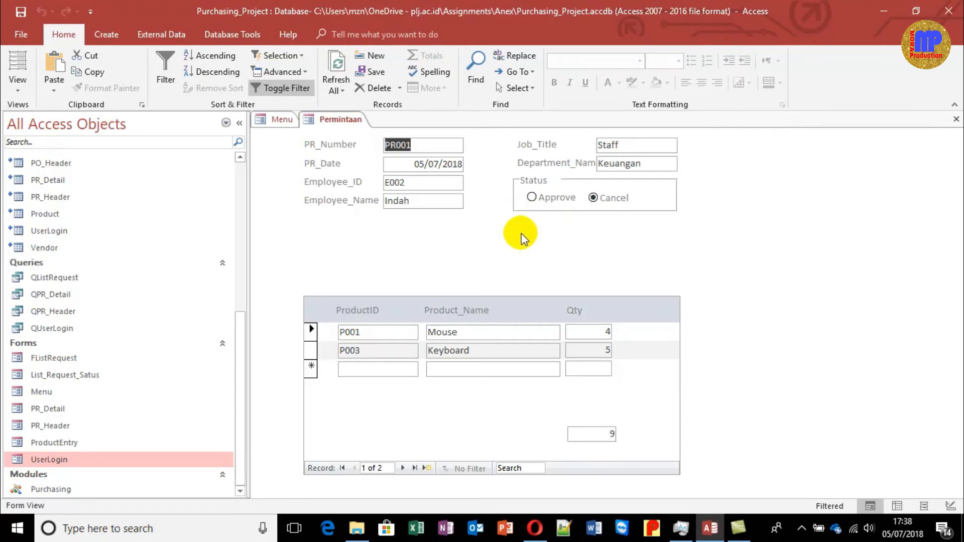
Step: Set the status of request PR001 to Approve, and close the request form and the Menu form
left_click(533, 198)
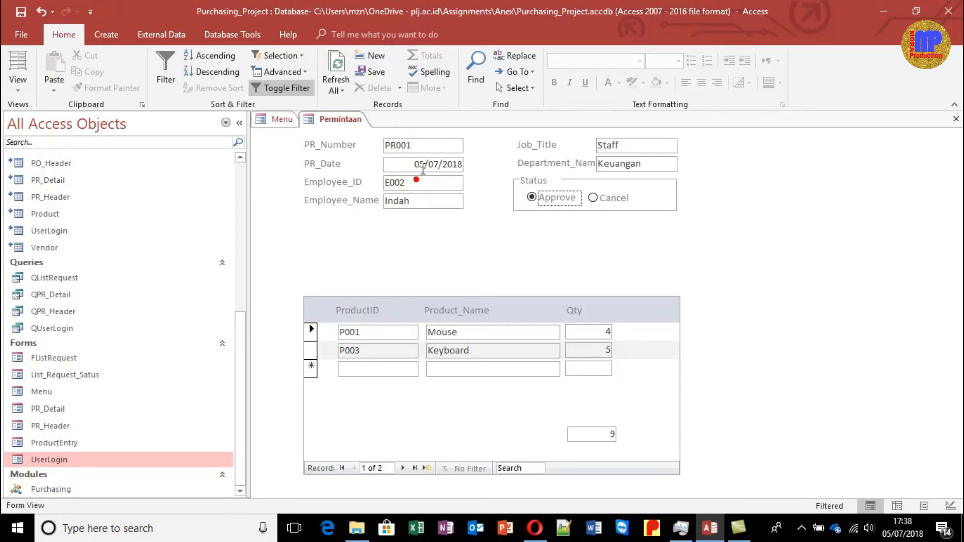
left_click(433, 146)
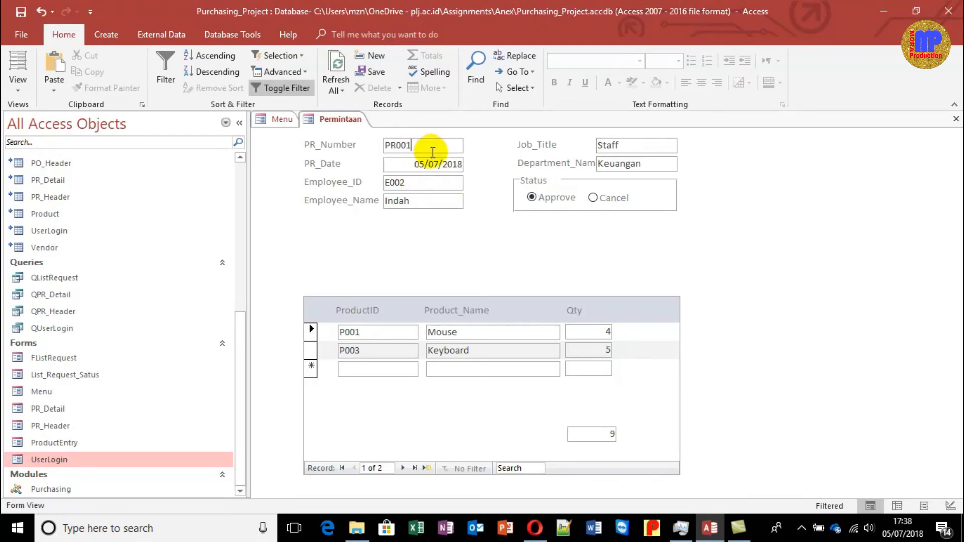
key("ctrl+w")
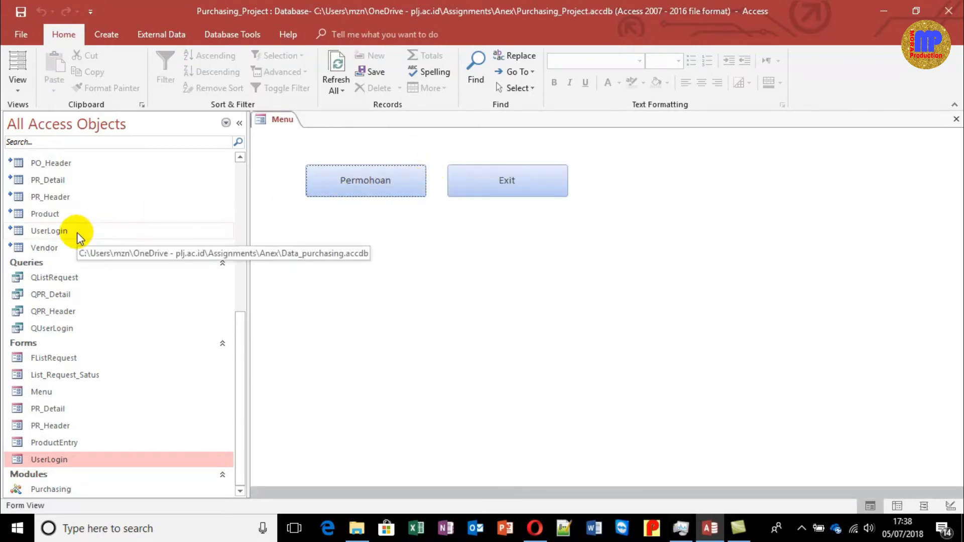
key("ctrl+w")
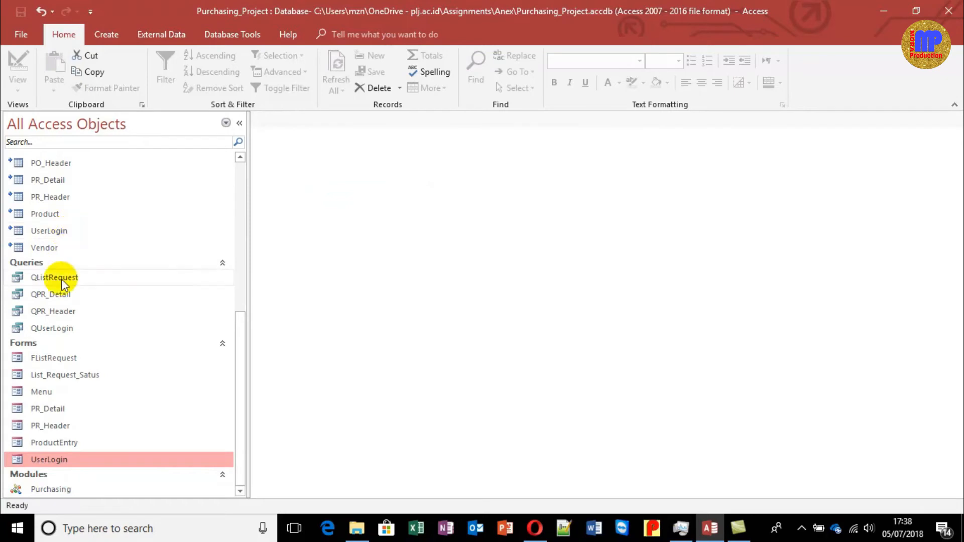
Step: Log in again with the level 3 user's login name and password, recheck the Permohoan form for open requests, and close the forms
double_click(71, 459)
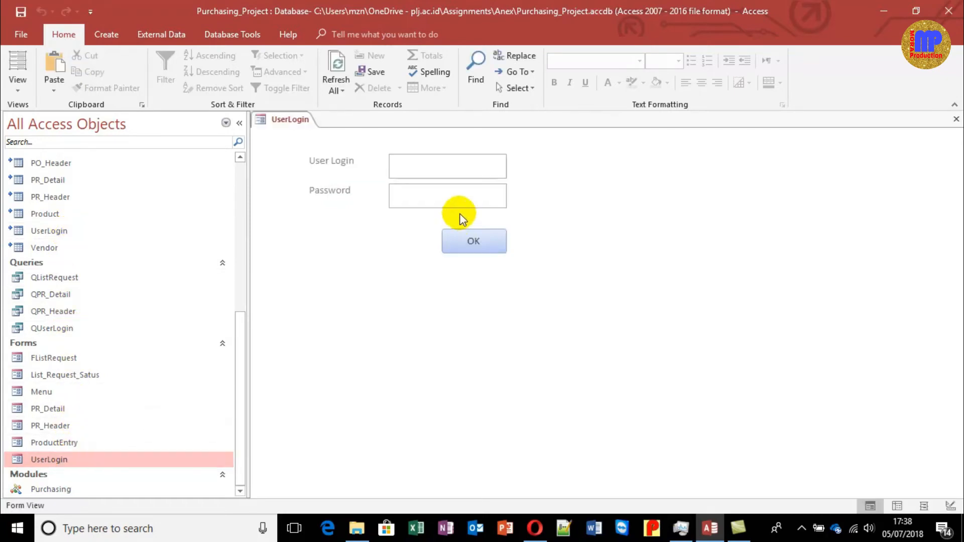
type("FinDewi")
left_click(463, 204)
type("*******")
left_click(486, 233)
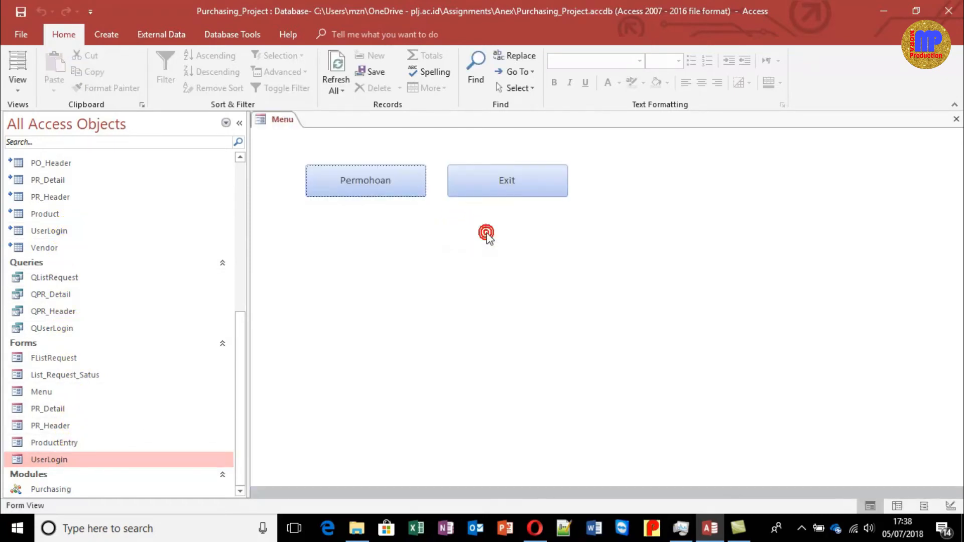
left_click(402, 192)
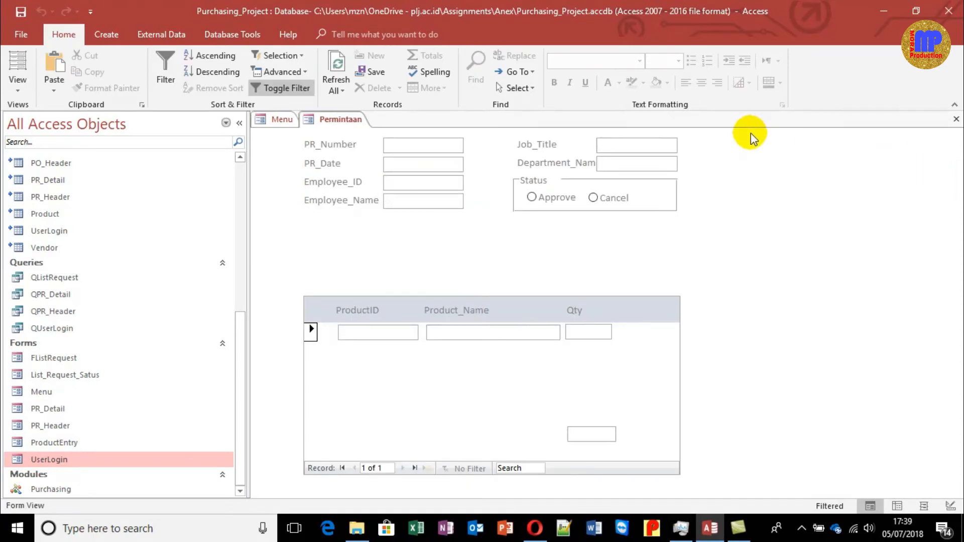
key("ctrl+w")
key("ctrl+w")
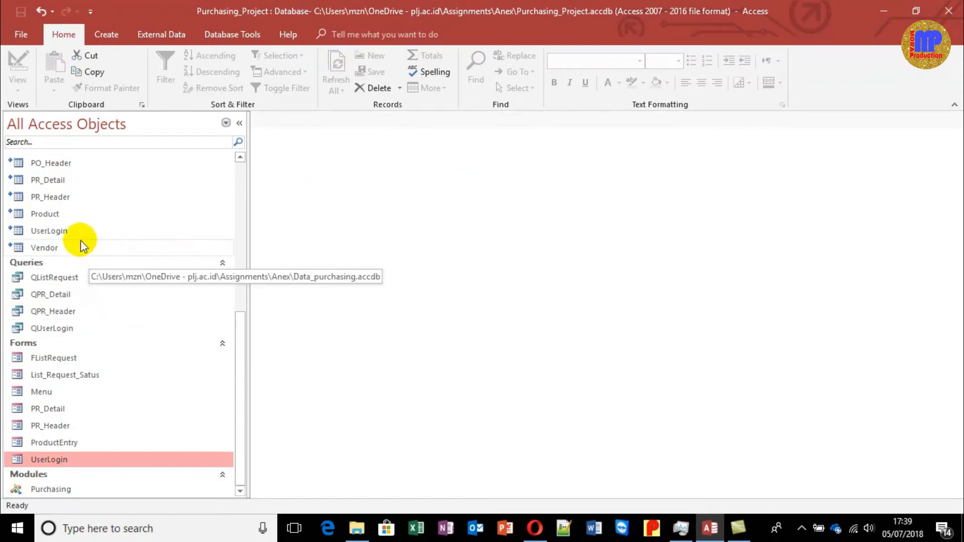
Step: Check the approval fields in the PR_Header table and in the List_Request_Satus form
double_click(73, 195)
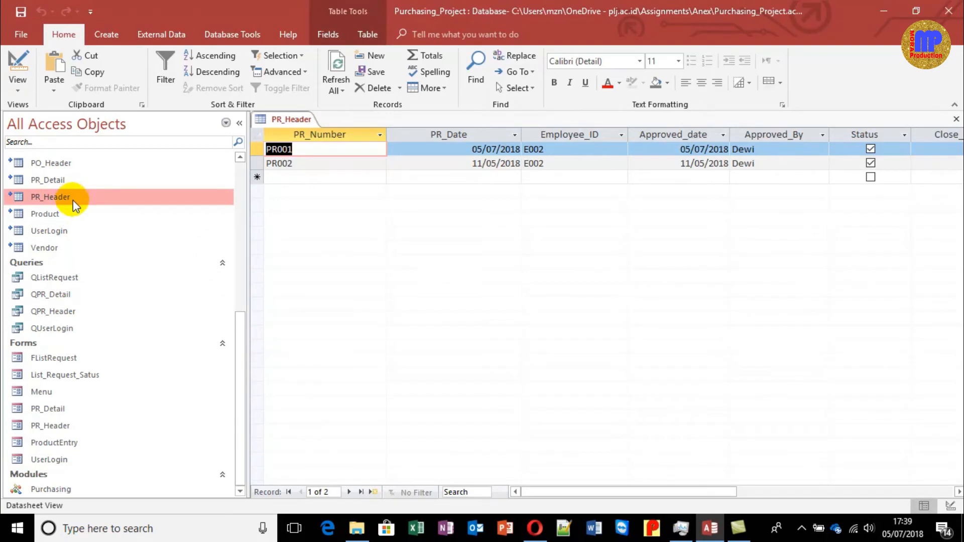
key("ctrl+w")
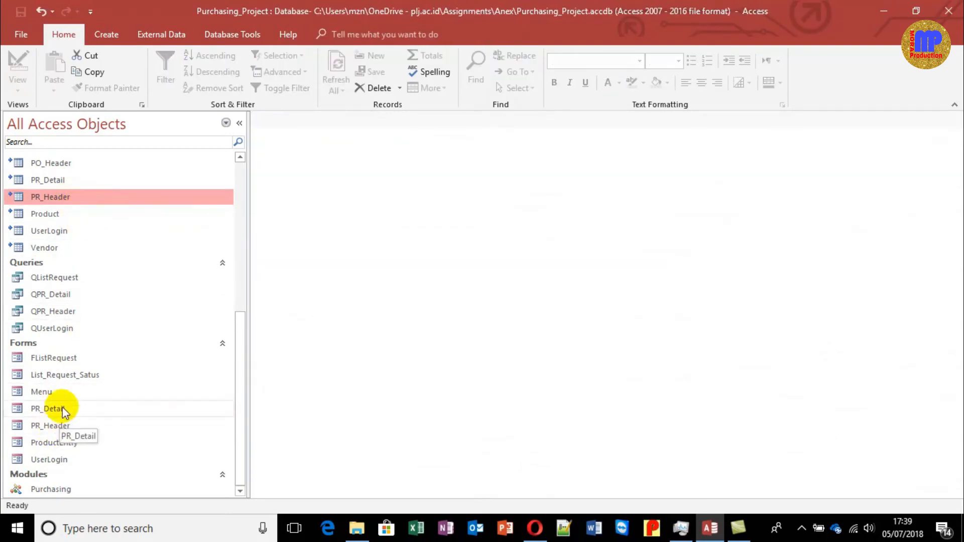
double_click(70, 375)
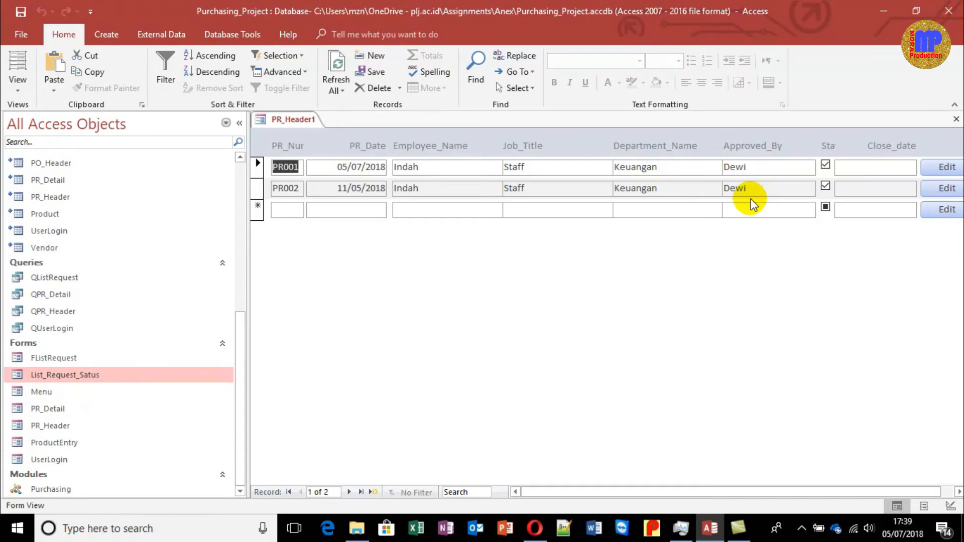
Step: Open request PR002 from the request list, inspect the form in Design View, and close it
left_click(943, 188)
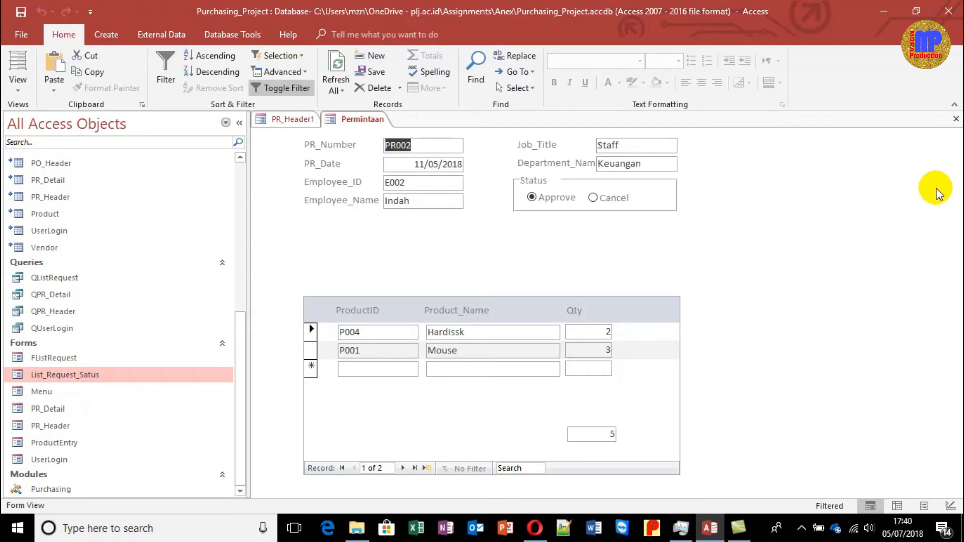
left_click(18, 93)
left_click(40, 205)
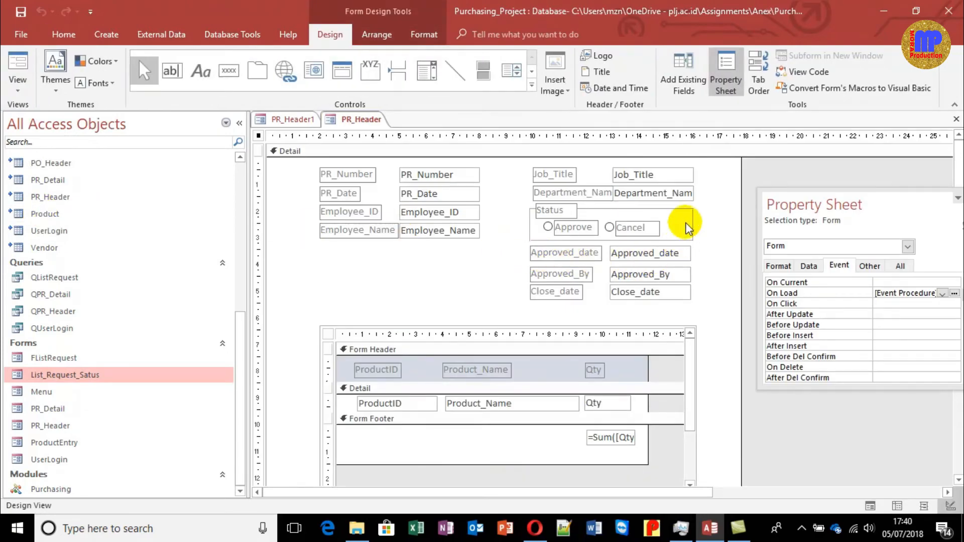
left_click(957, 119)
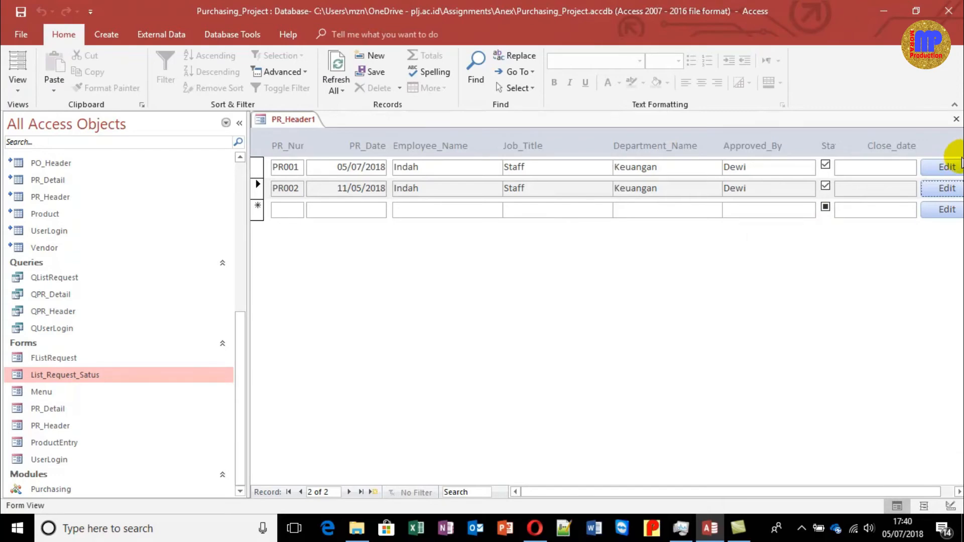
Step: Review requests PR001 and PR002 from the list with the Navigation Pane collapsed, close the list, and restore the pane
left_click(239, 124)
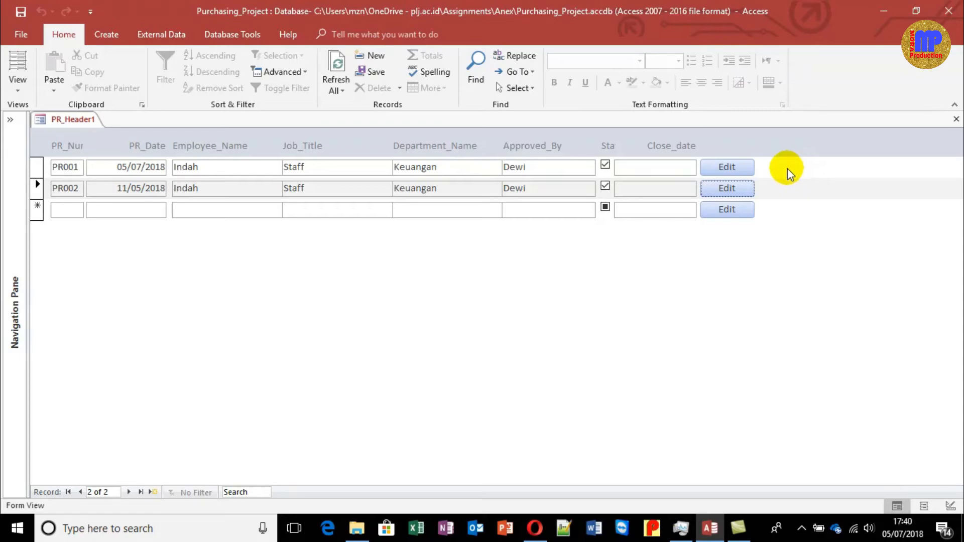
left_click(732, 168)
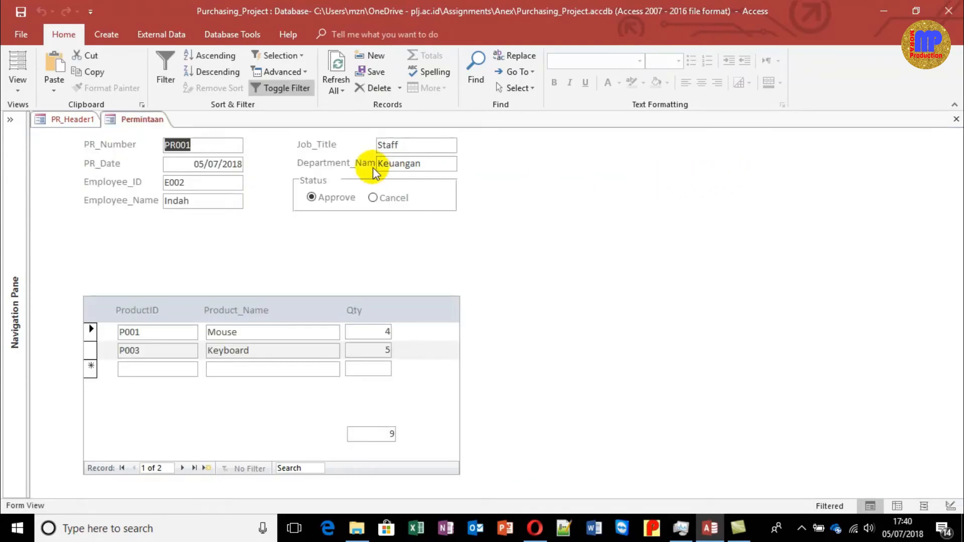
key("ctrl+w")
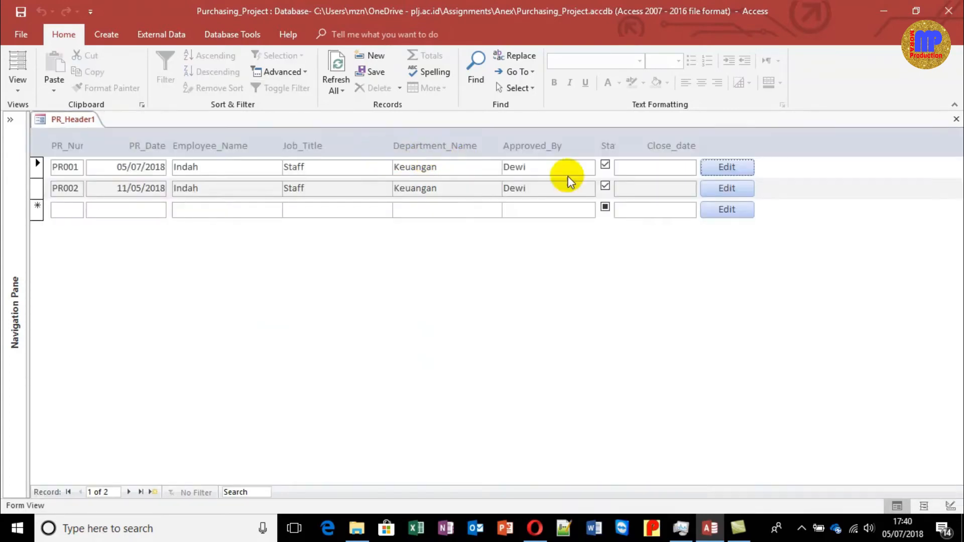
left_click(727, 188)
key("ctrl+w")
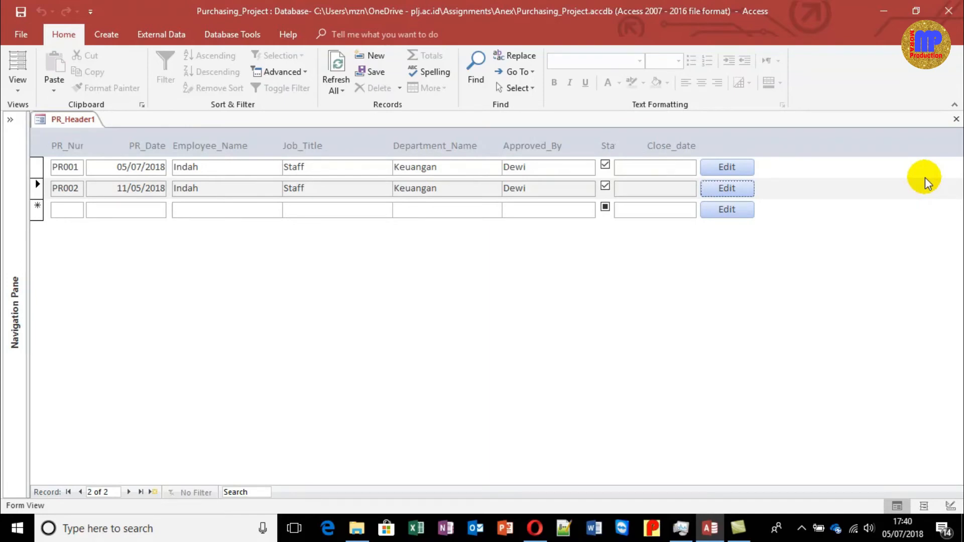
key("ctrl+w")
left_click(10, 119)
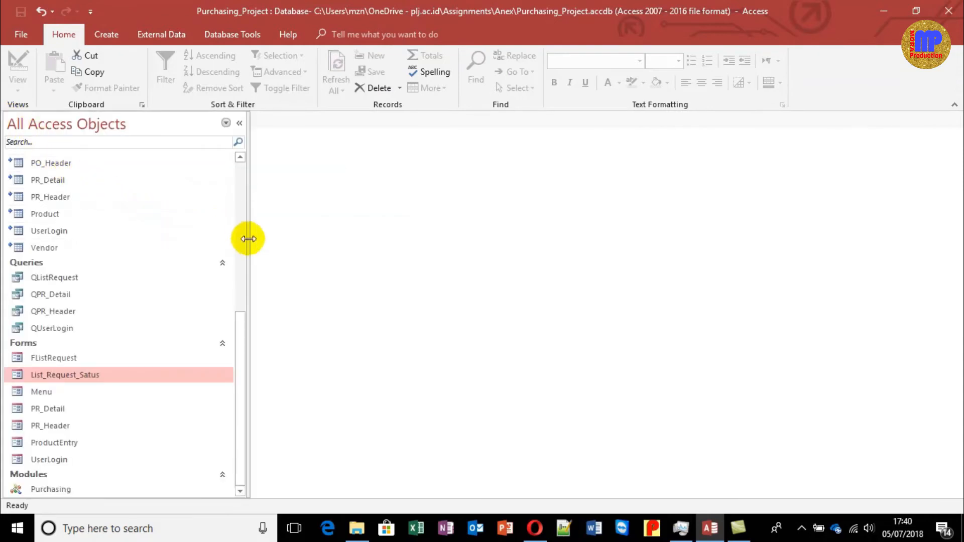
Step: Review the records of the Vendor and Product tables, closing each table after viewing
left_click_drag(244, 322, 240, 287)
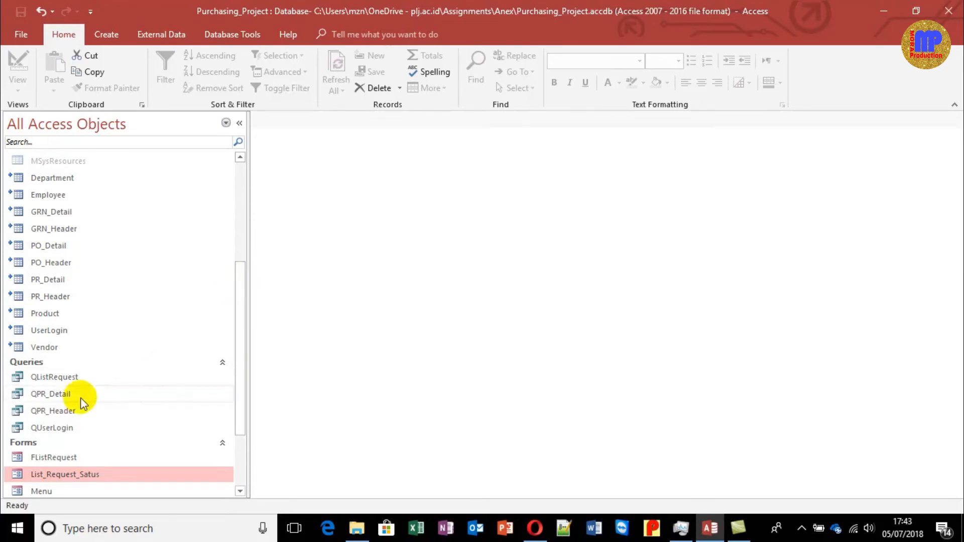
double_click(44, 348)
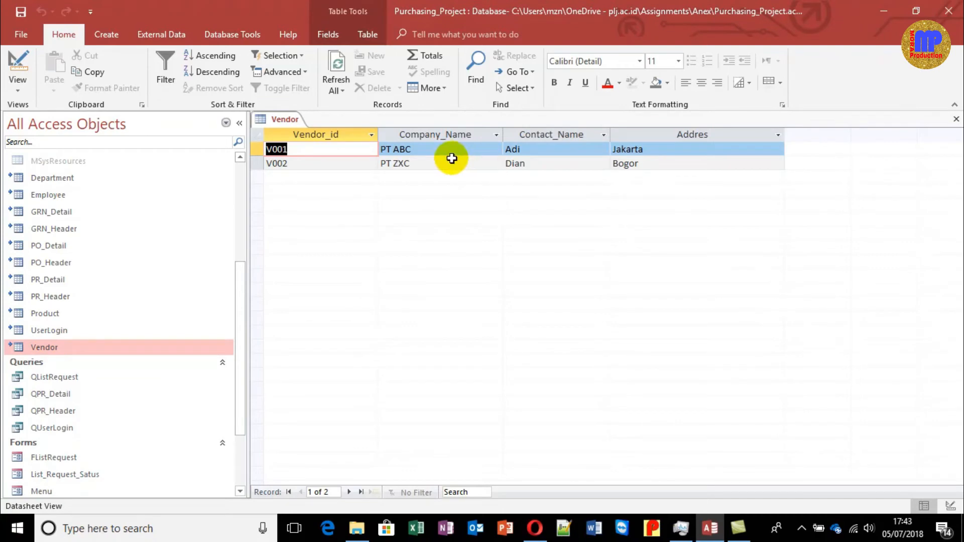
key("ctrl+w")
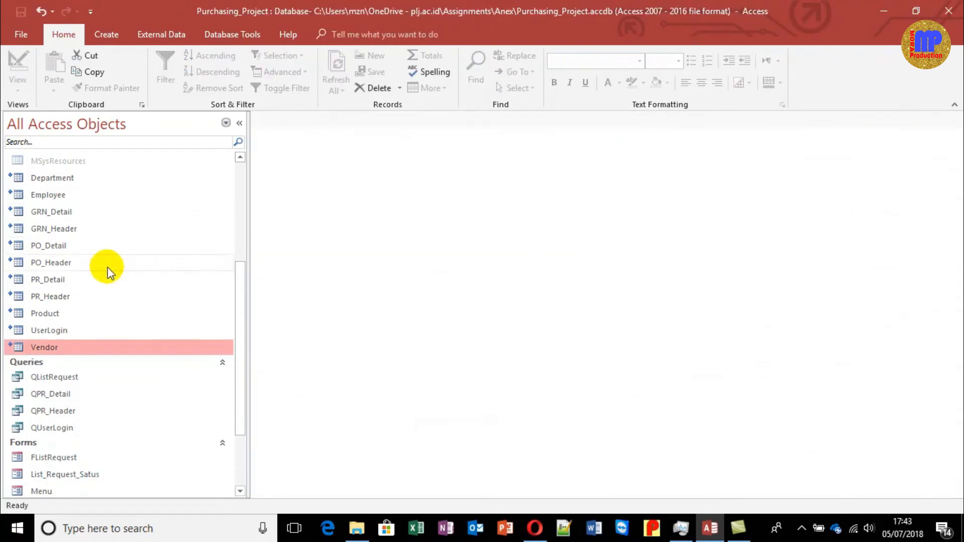
double_click(45, 314)
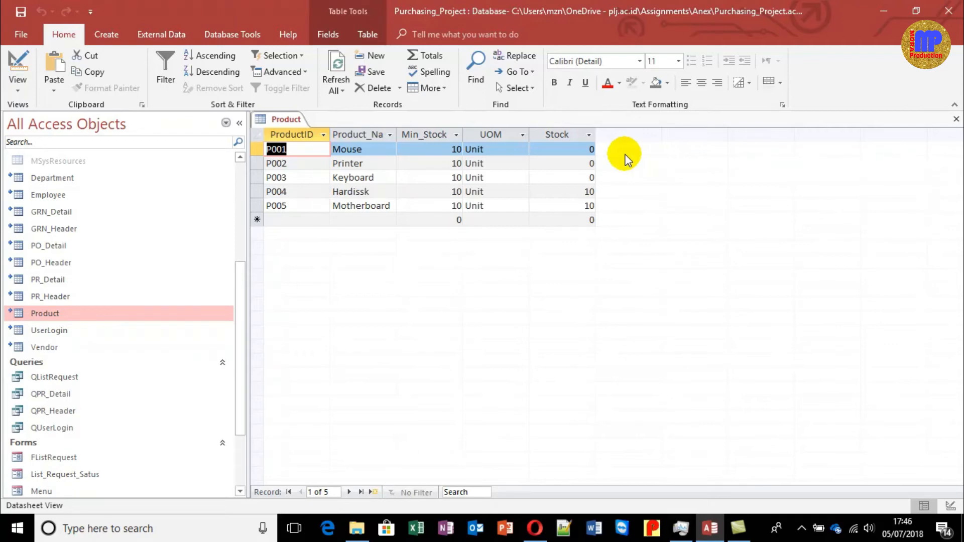
key("ctrl+w")
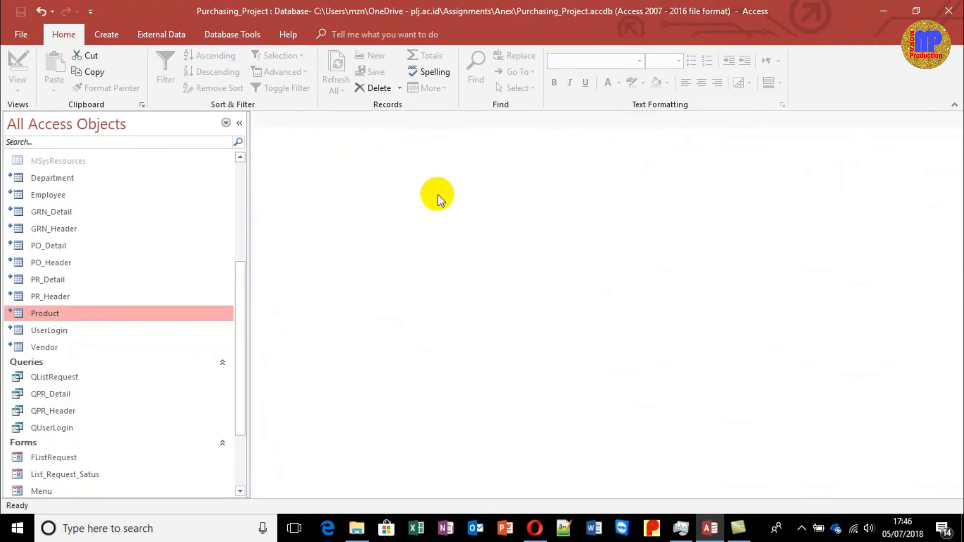
Step: Widen the Approved_By and Approved_date columns of the PO_Header table and close it, saving the layout
left_click(69, 268)
left_click(71, 268)
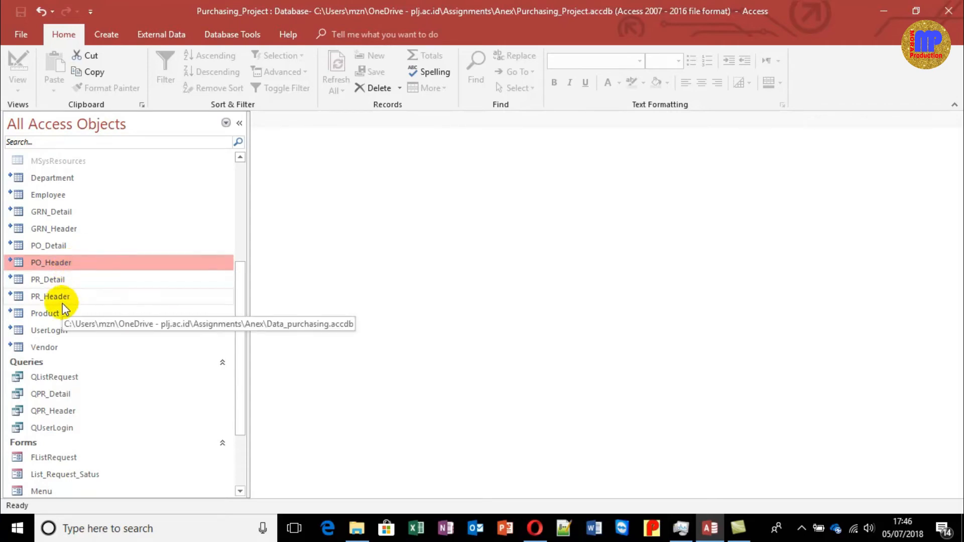
double_click(77, 261)
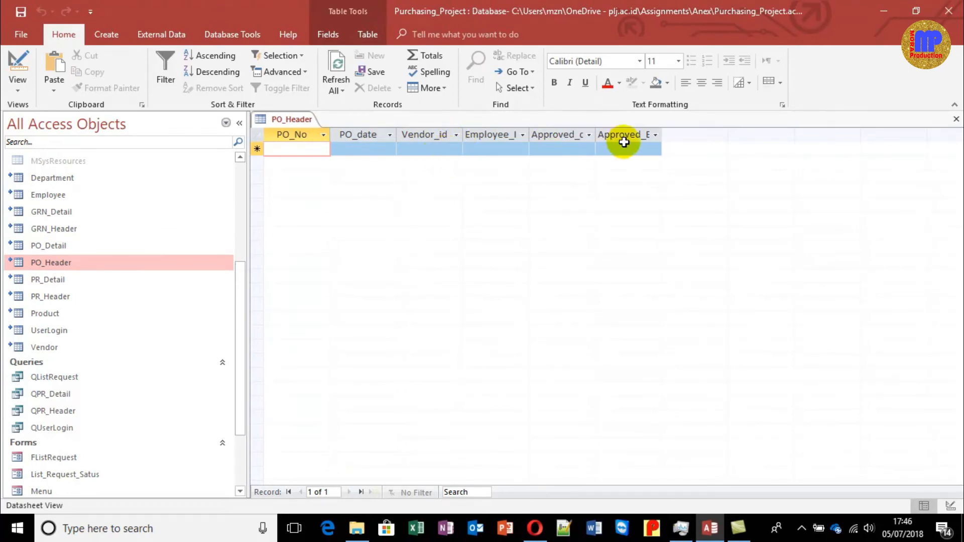
left_click_drag(662, 134, 767, 131)
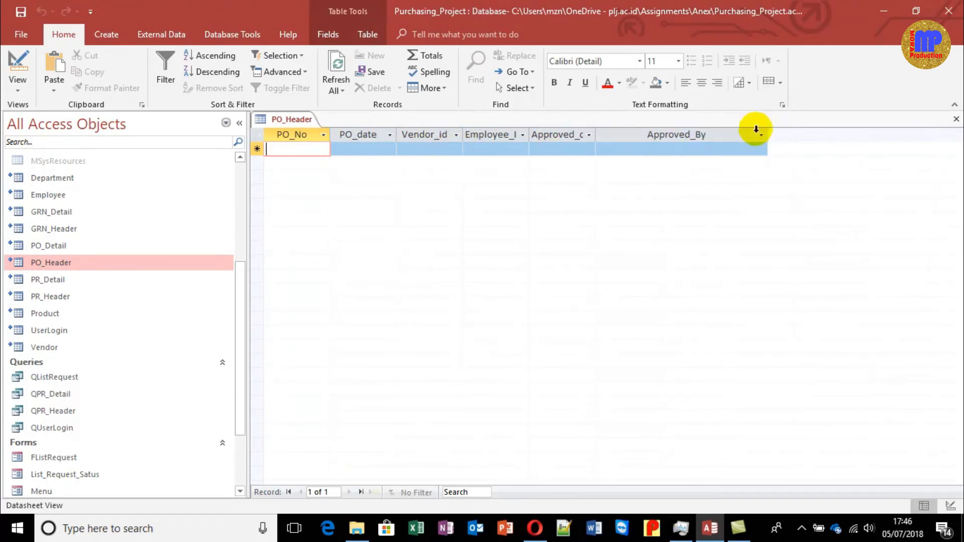
left_click_drag(598, 131, 651, 132)
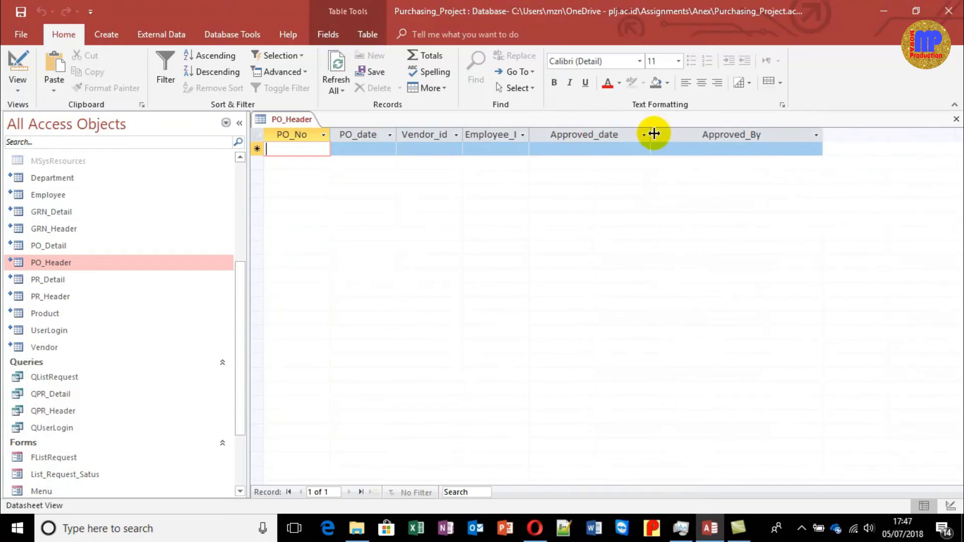
key("ctrl+w")
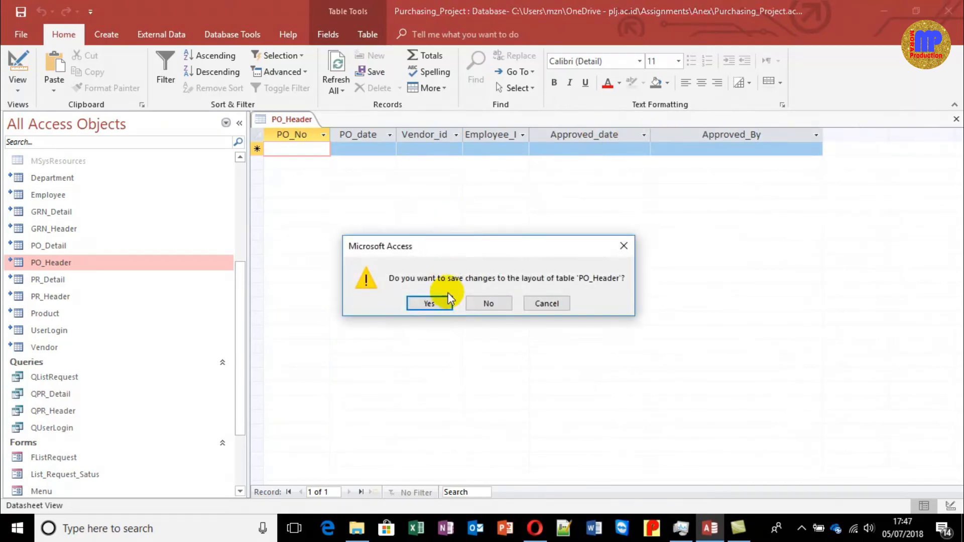
left_click(436, 302)
Step: Widen the Delivery_Date, P_Delevery, Price and Qty columns of the PO_Detail table and close it, saving the layout
double_click(102, 242)
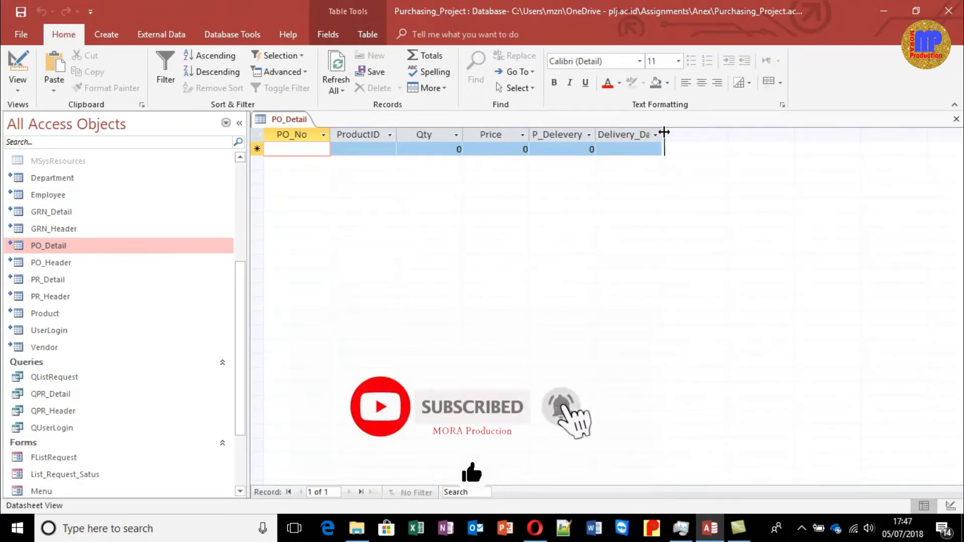
left_click_drag(661, 134, 742, 128)
left_click_drag(596, 131, 646, 133)
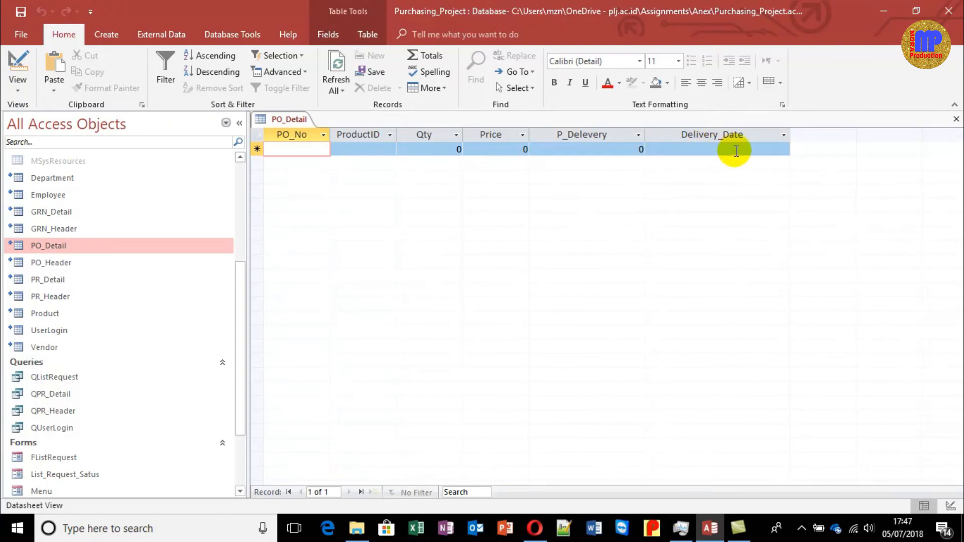
left_click_drag(530, 134, 573, 133)
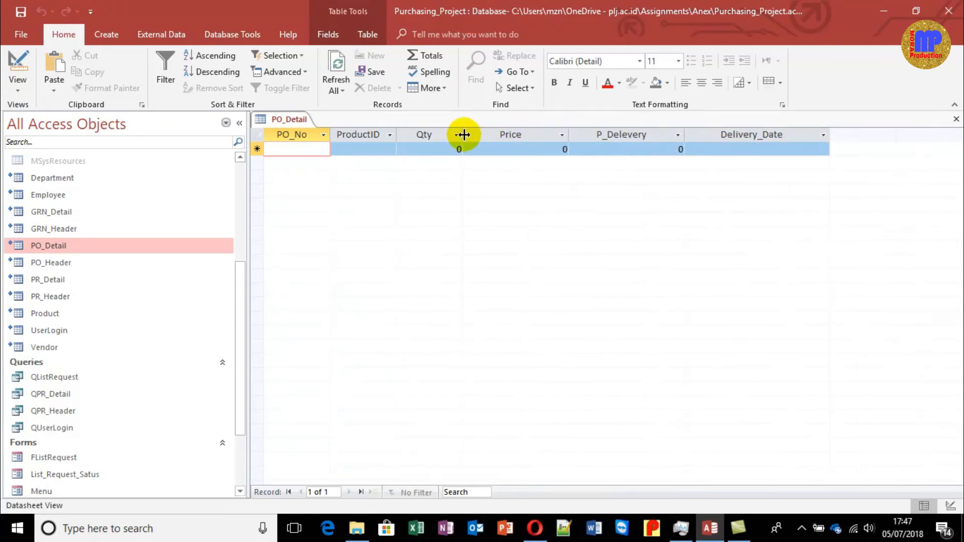
left_click_drag(462, 133, 487, 134)
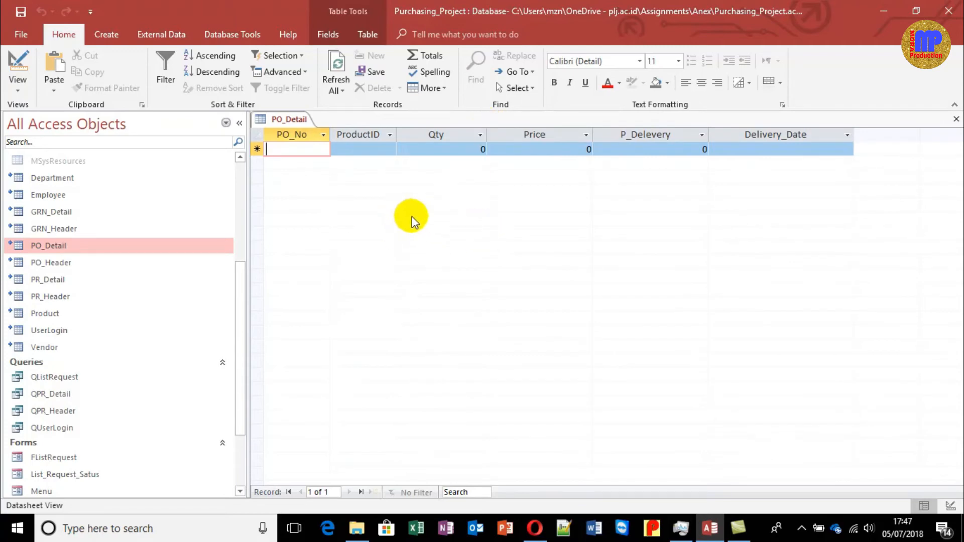
left_click(551, 144)
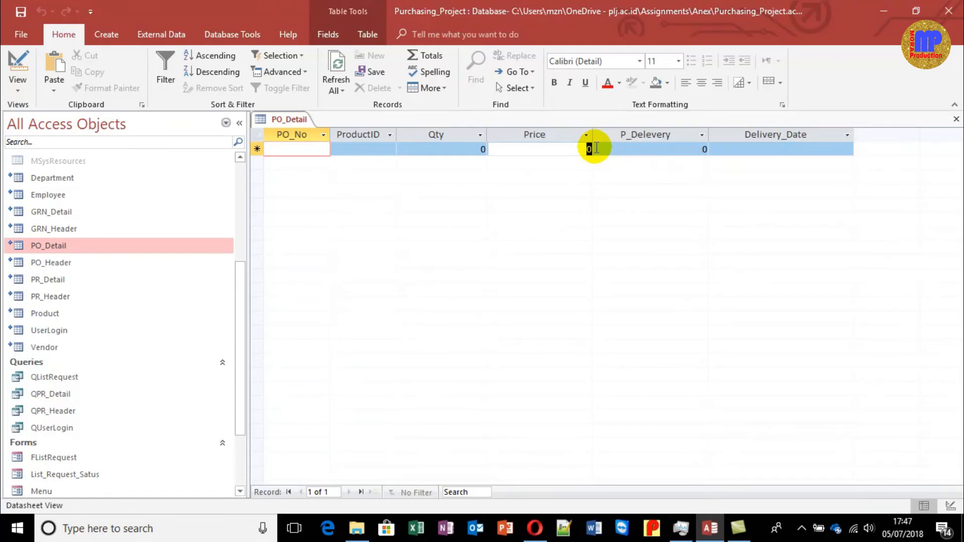
left_click(596, 148)
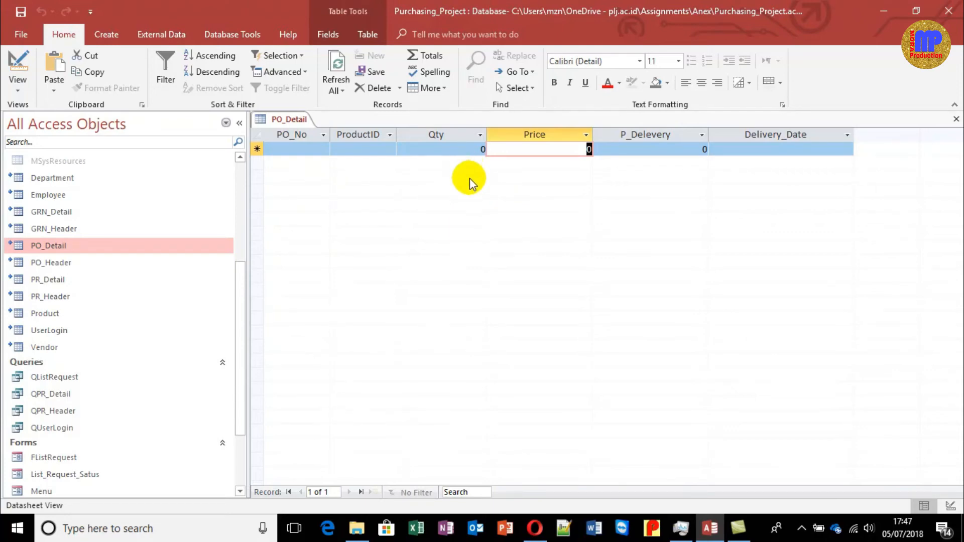
key("ctrl+w")
left_click(429, 303)
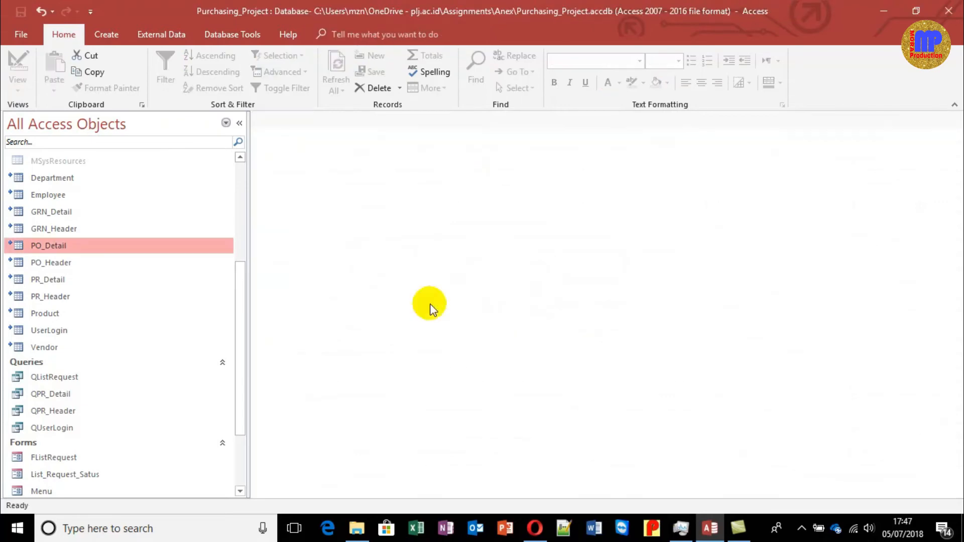
Step: Start a record in the PO_Header table with PO_No PO01 and PO_date 05/07/2018
double_click(63, 265)
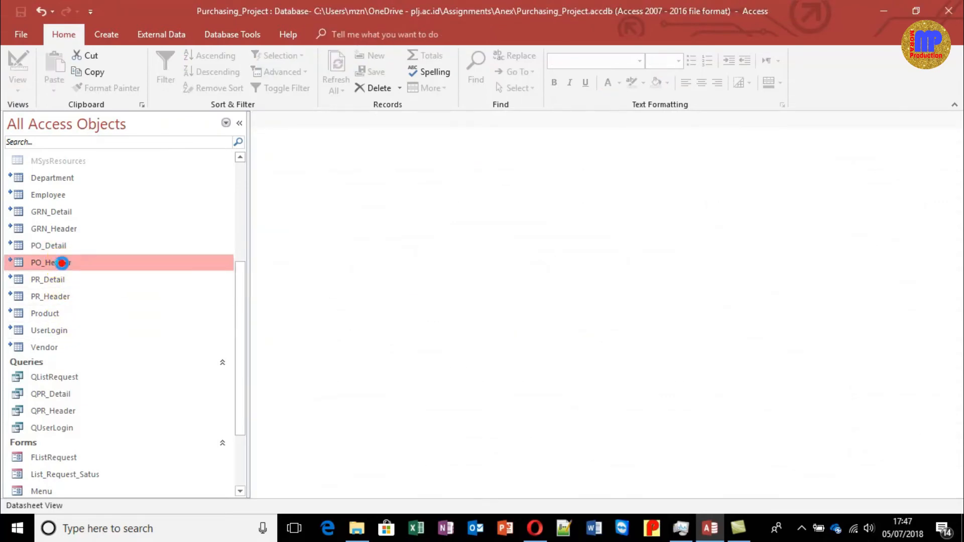
type("PO01")
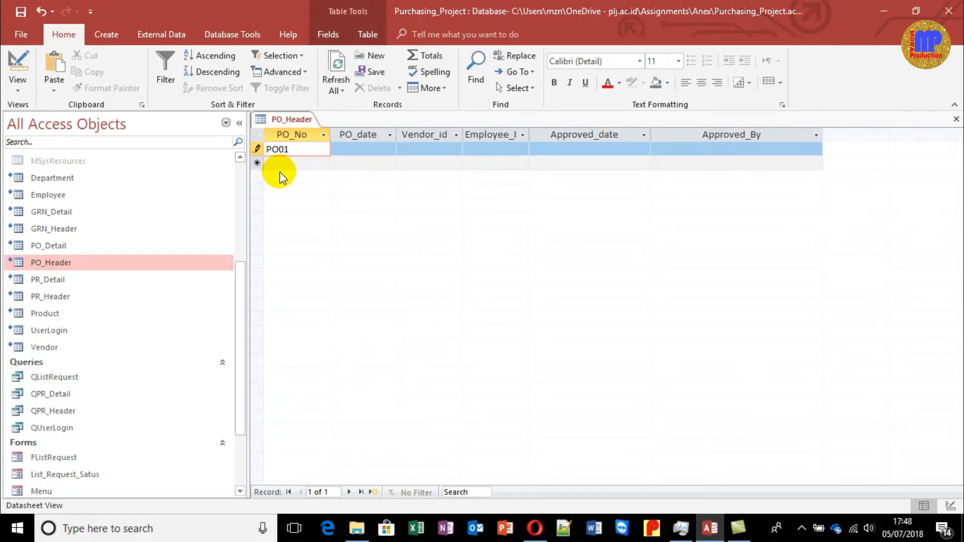
key("Tab")
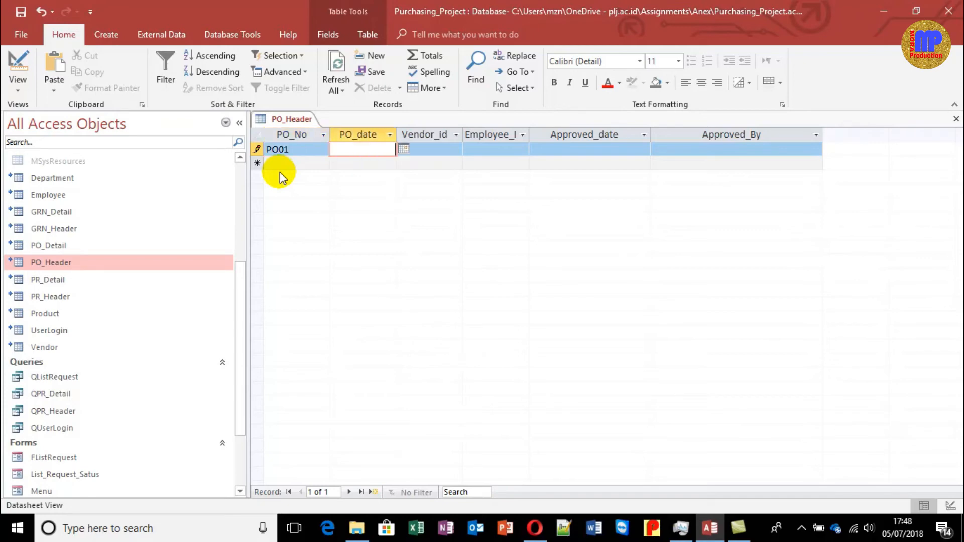
type("12")
key("BackSpace")
key("BackSpace")
type("05-7-18")
key("Tab")
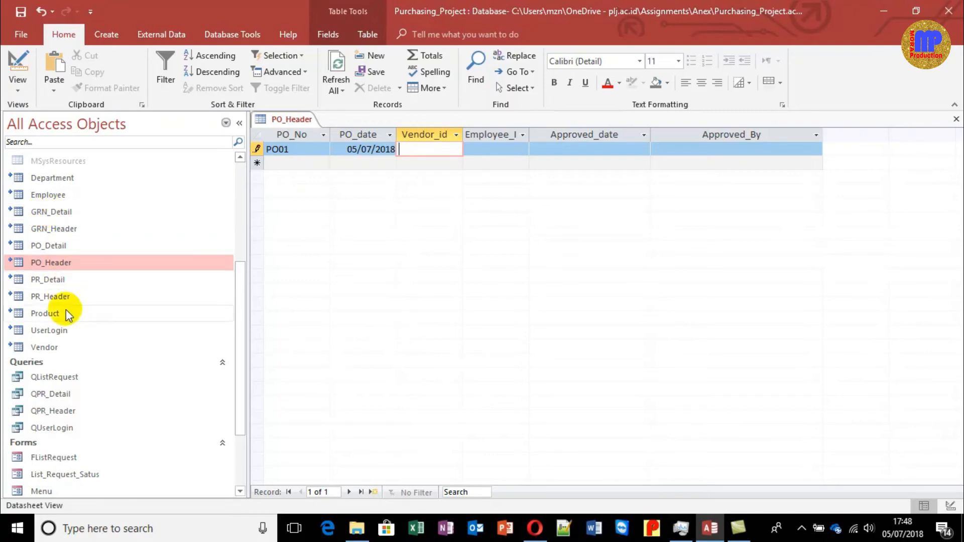
Step: Look up the vendor codes in the Vendor table and enter V001 as PO01's Vendor_id
double_click(52, 346)
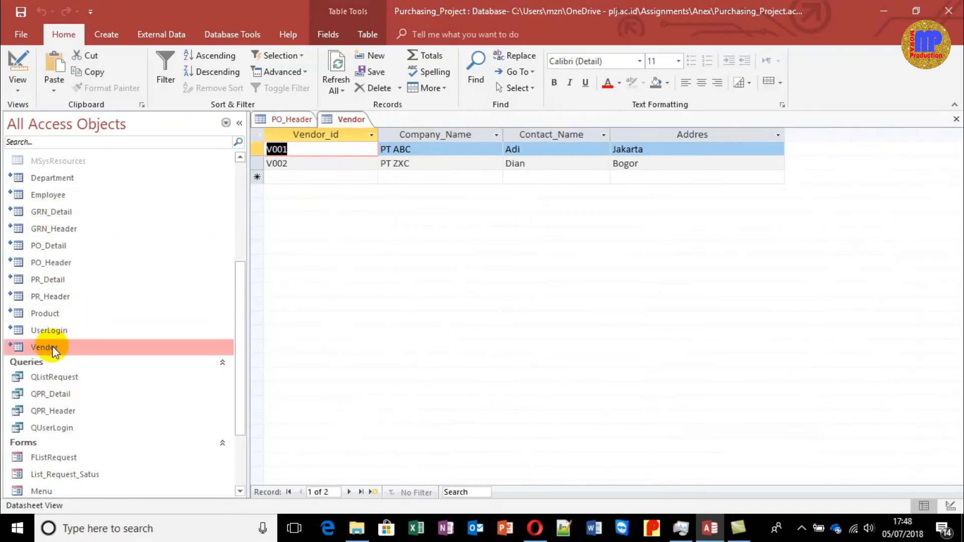
left_click(296, 121)
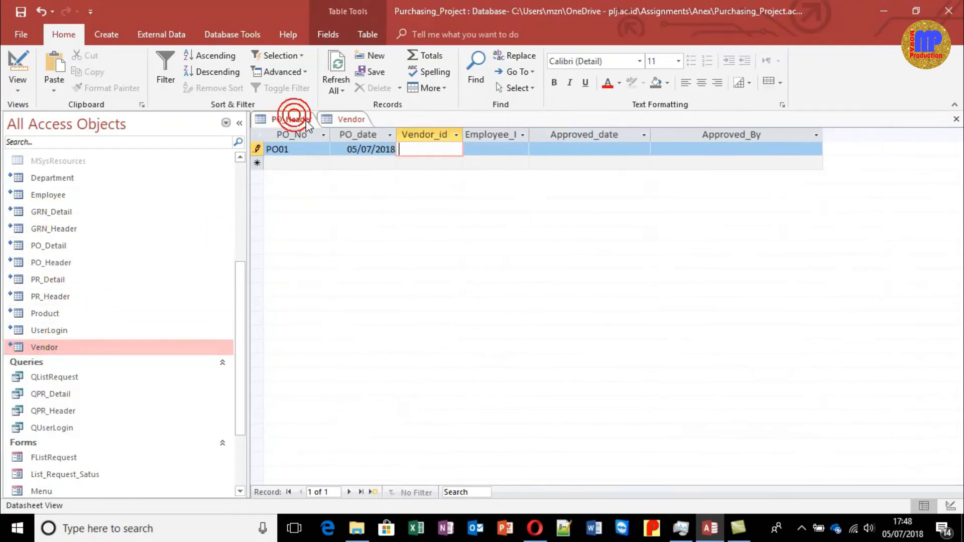
type("V001")
key("Tab")
Step: Widen PO_Header's Employee_ID column and enter the ID of the D03 staff employee from the Employee table for PO01
left_click(523, 134)
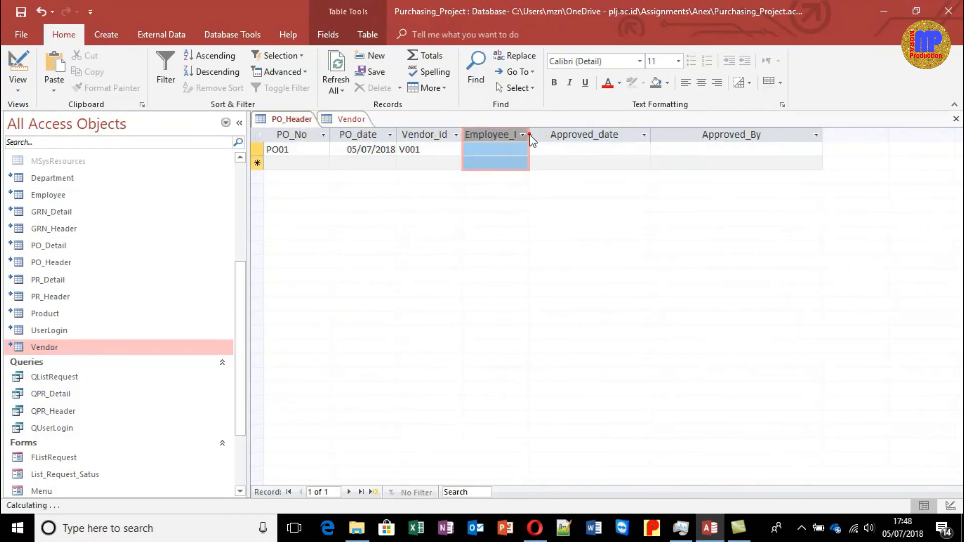
left_click(529, 131)
left_click_drag(529, 130, 564, 129)
left_click(537, 149)
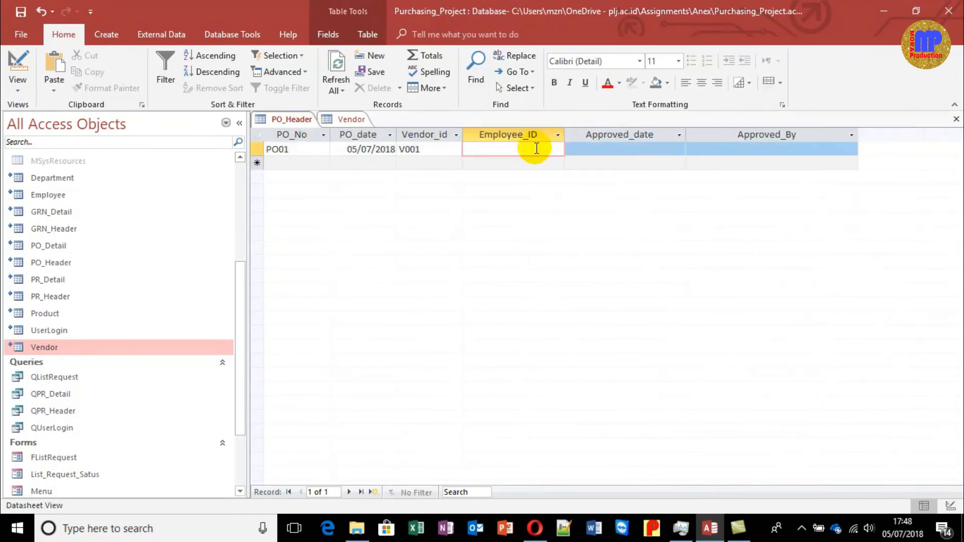
left_click(69, 195)
double_click(70, 194)
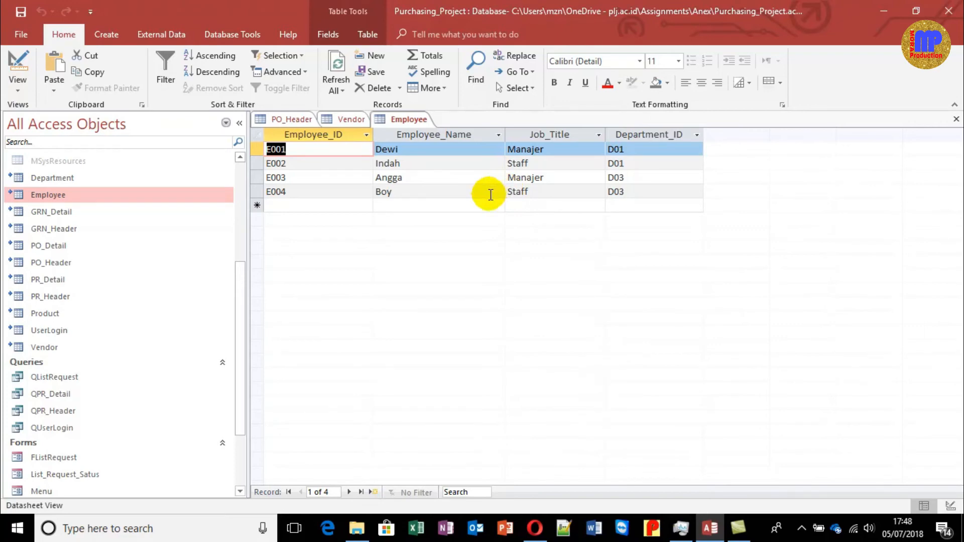
double_click(294, 191)
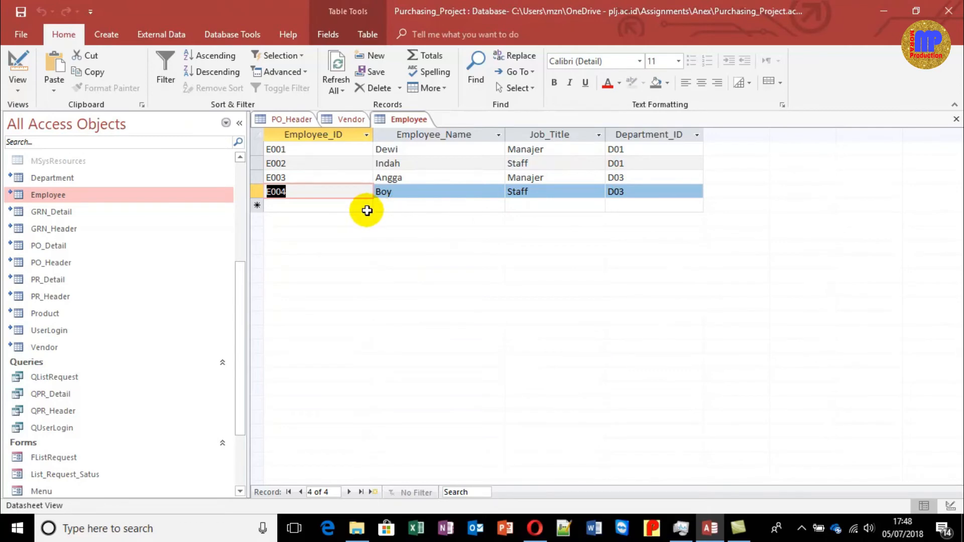
left_click(283, 123)
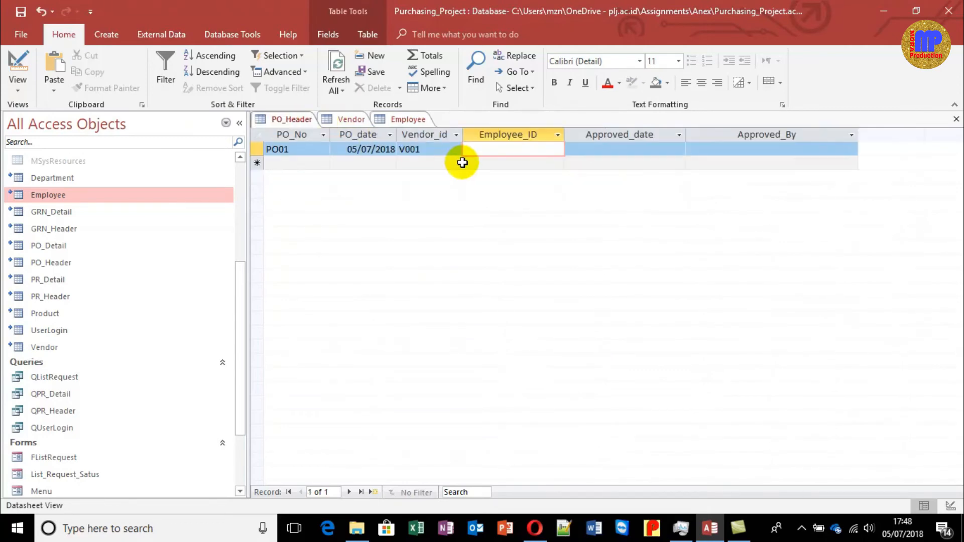
type("E004")
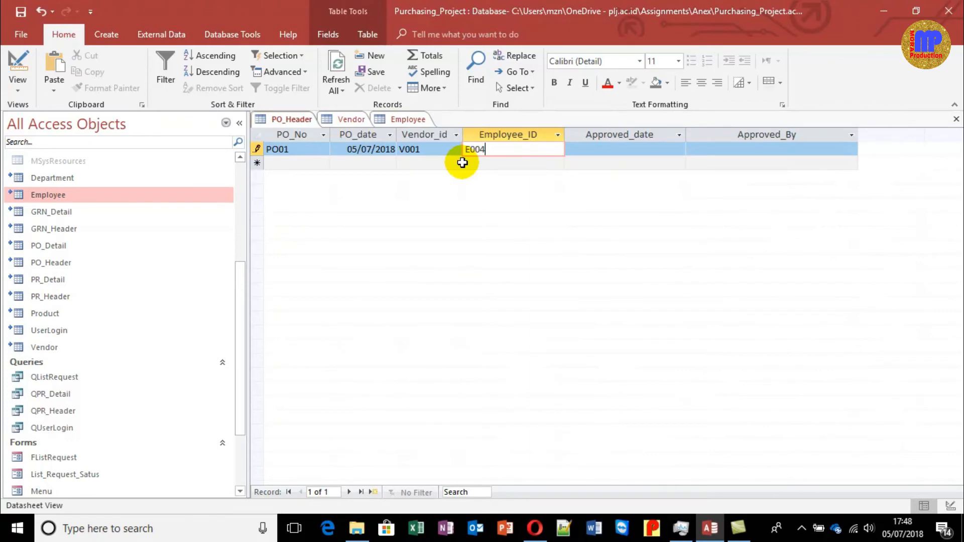
Step: Set the Approved_date of purchase order PO01 to 06/07/2018
left_click(623, 151)
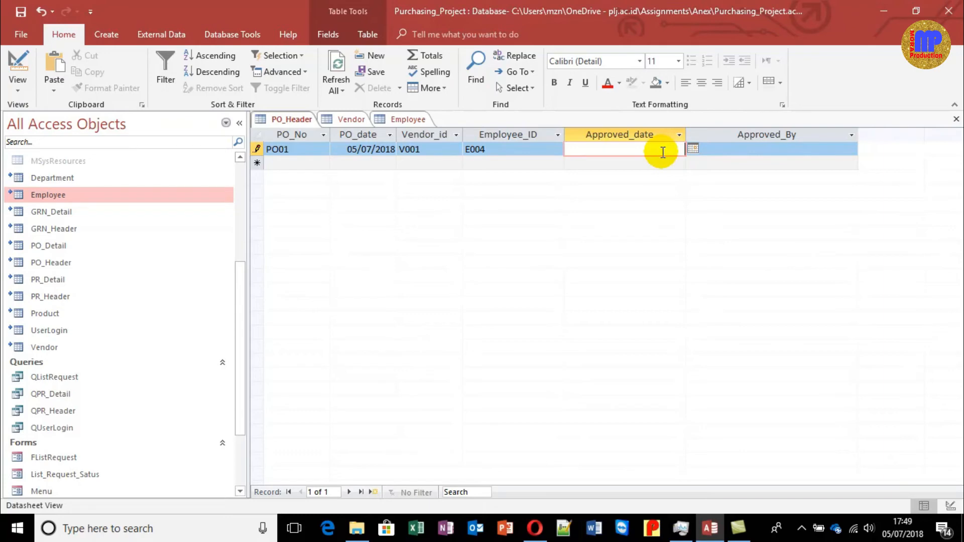
type("6/7/18#")
key("BackSpace")
key("Tab")
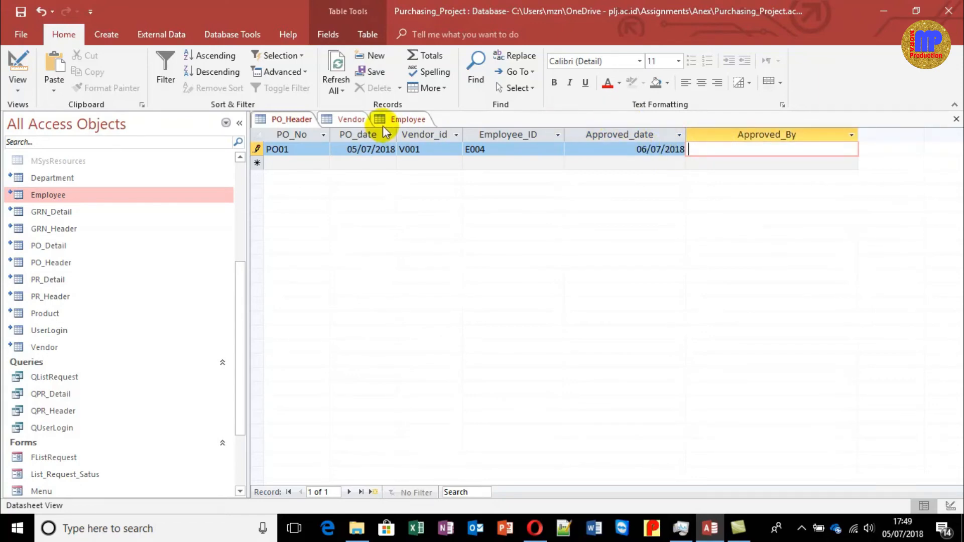
Step: Copy the D03 manager's name from the Employee table into the Approved_By field of PO01
left_click(395, 119)
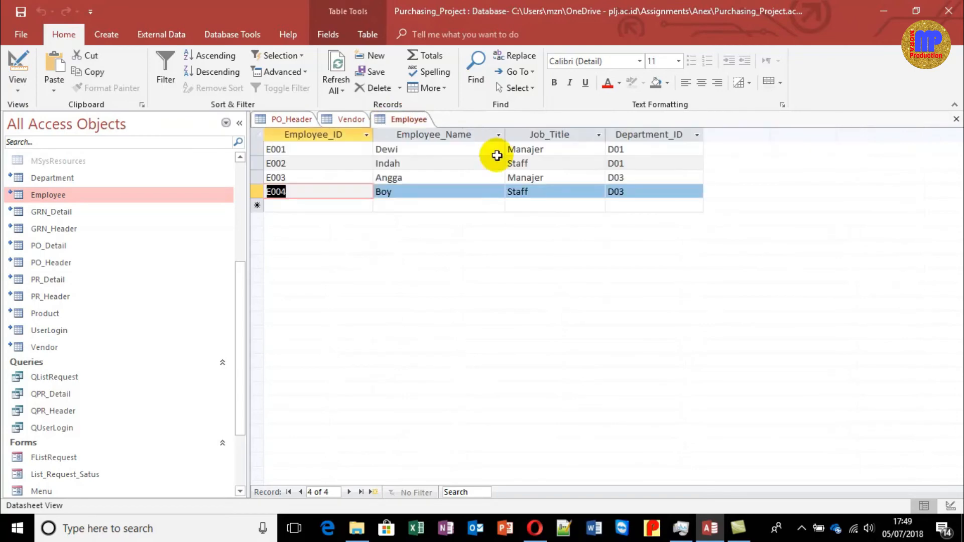
double_click(415, 179)
key("ctrl+c")
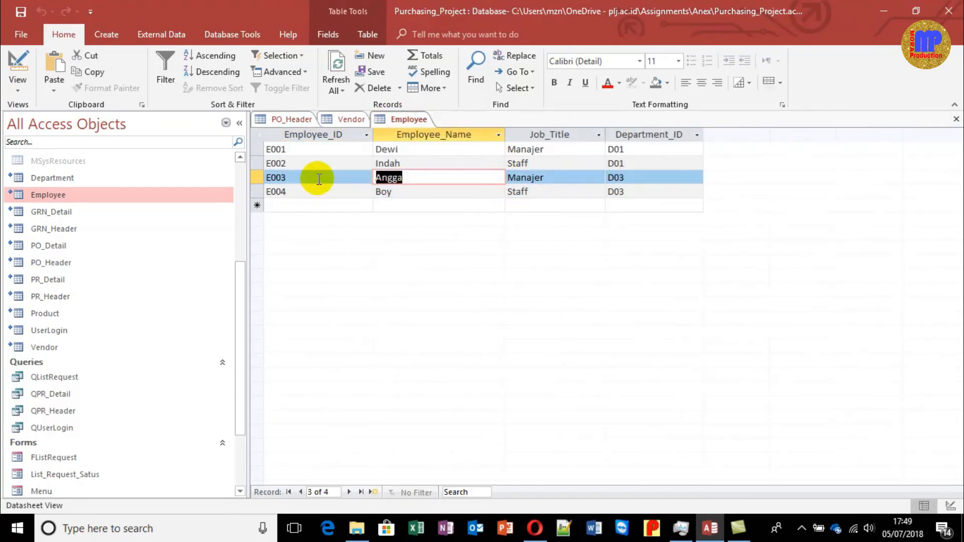
left_click(343, 120)
left_click(293, 119)
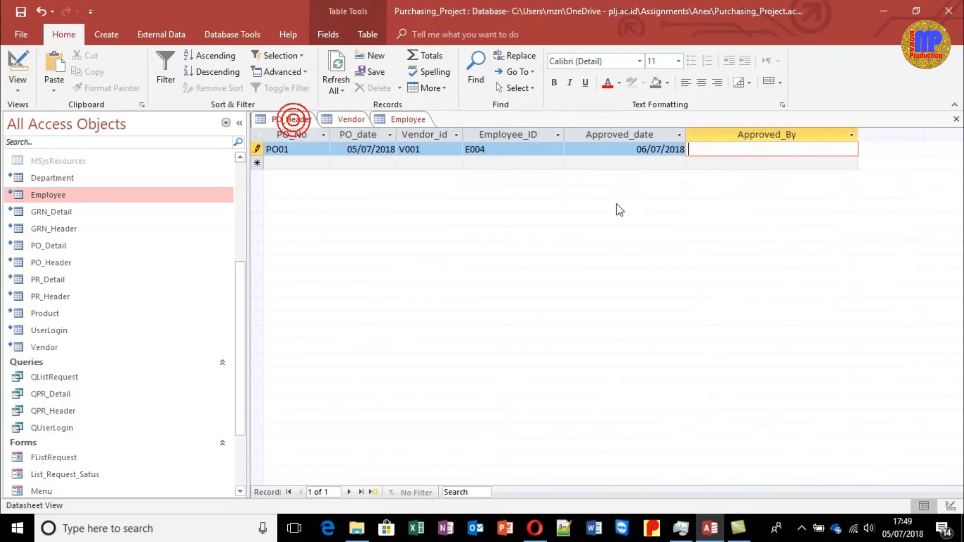
key("ctrl+v")
key("Tab")
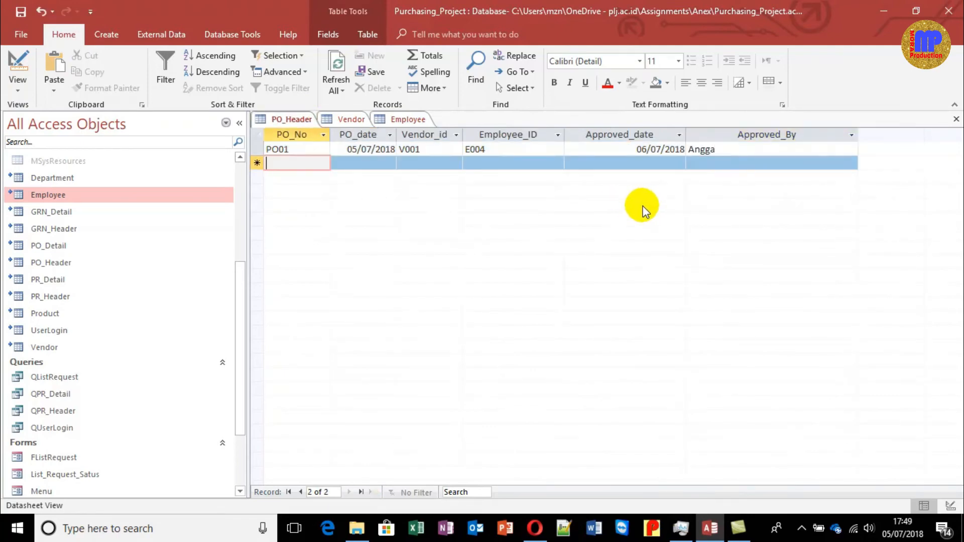
Step: Add a second PO_Header record with PO_No PO02, the PO_date copied from PO01, and Vendor_id V002
type("PO02")
key("Tab")
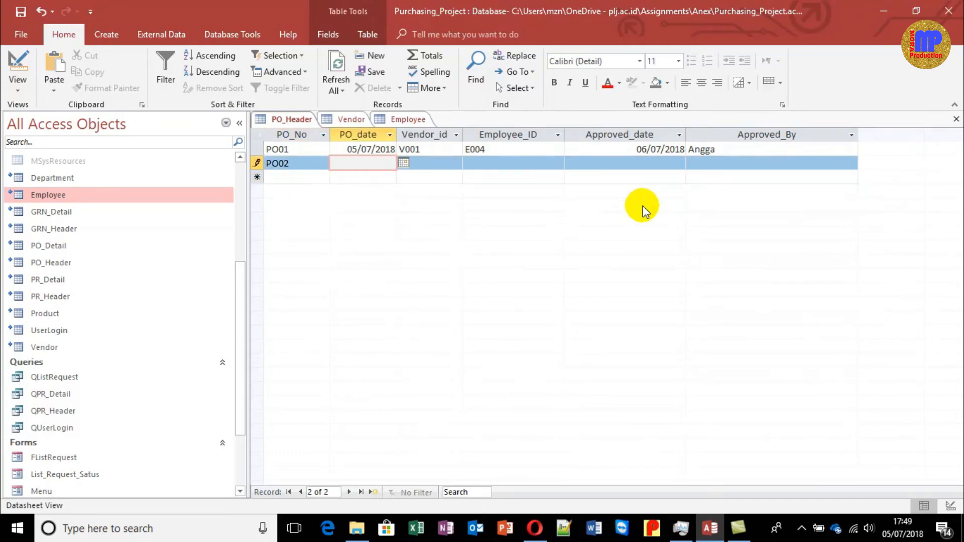
key("Up")
key("ctrl+c")
key("Down")
key("ctrl+v")
key("Tab")
type("V002")
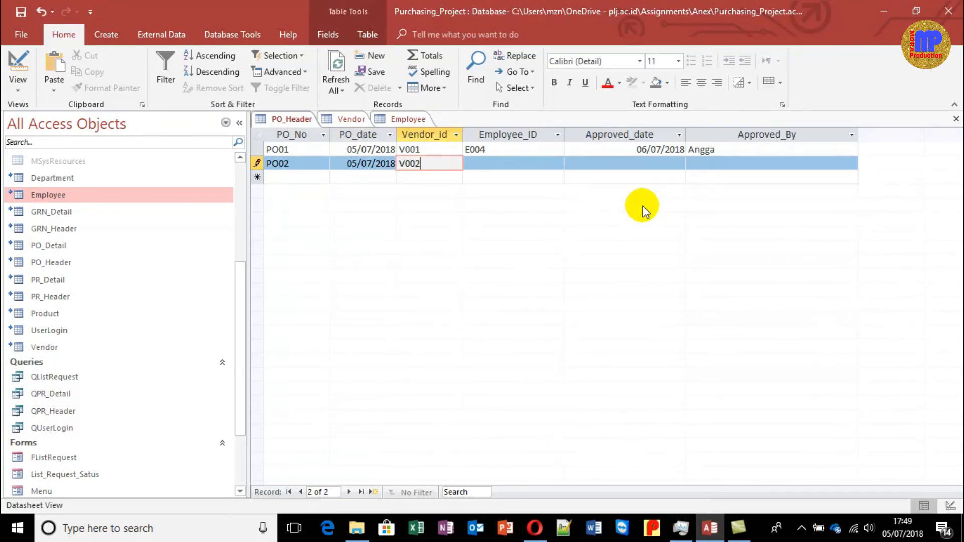
Step: Copy the Employee_ID and Approved_date values from the PO01 record into the PO02 record of PO_Header
key("Tab")
key("Up")
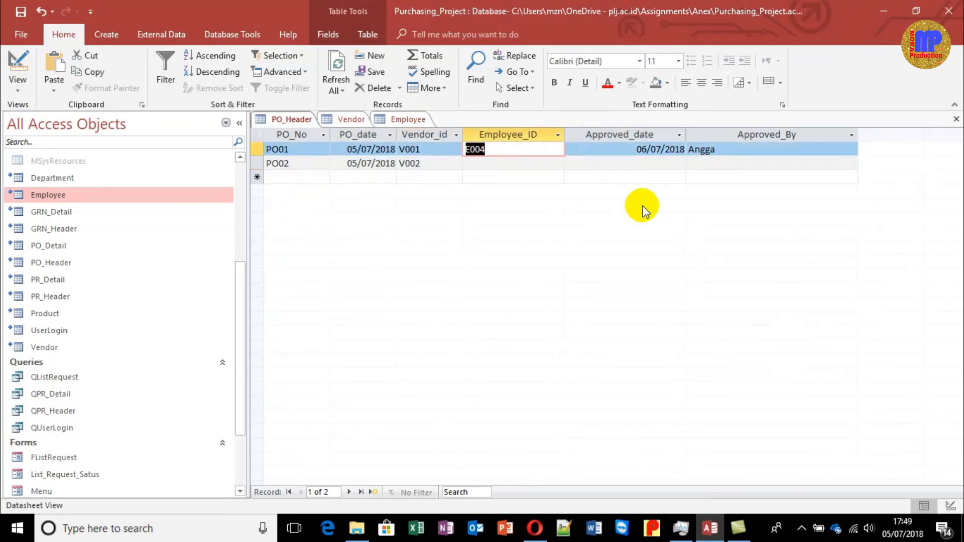
key("ctrl+c")
key("Down")
key("ctrl+v")
key("Tab")
key("Up")
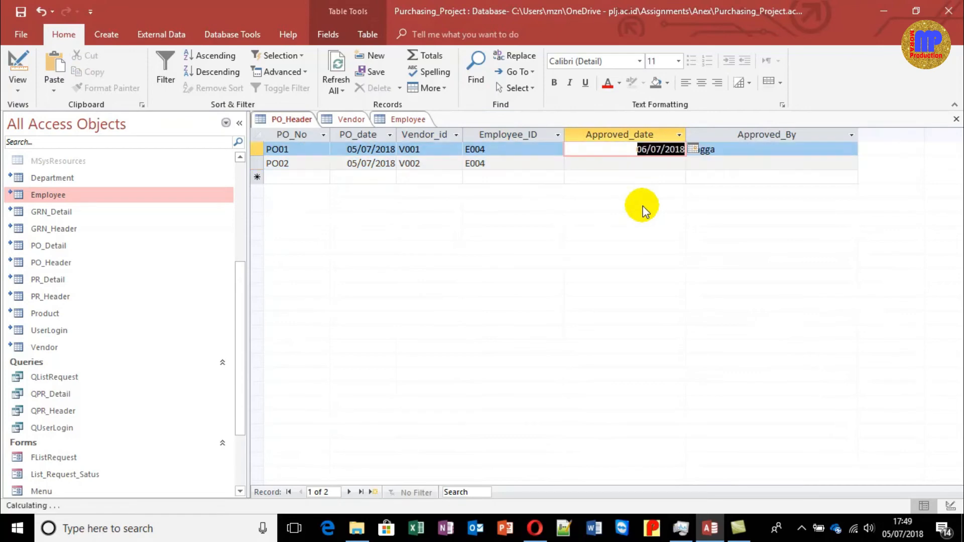
key("ctrl+c")
key("Down")
key("ctrl+v")
Step: Fill PO02's Approved_By field with the approver's name copied from the PO01 record
key("Tab")
key("Up")
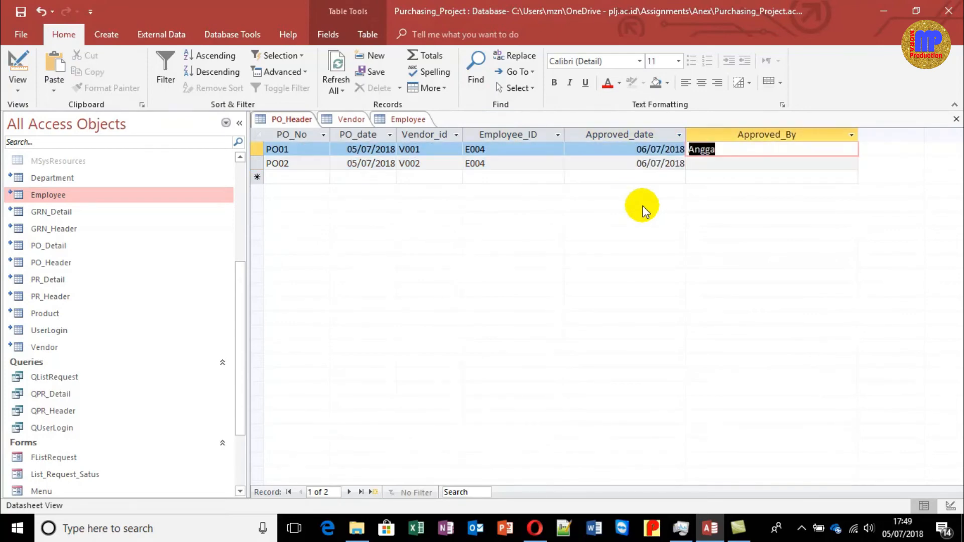
key("ctrl+c")
key("Down")
key("ctrl+v")
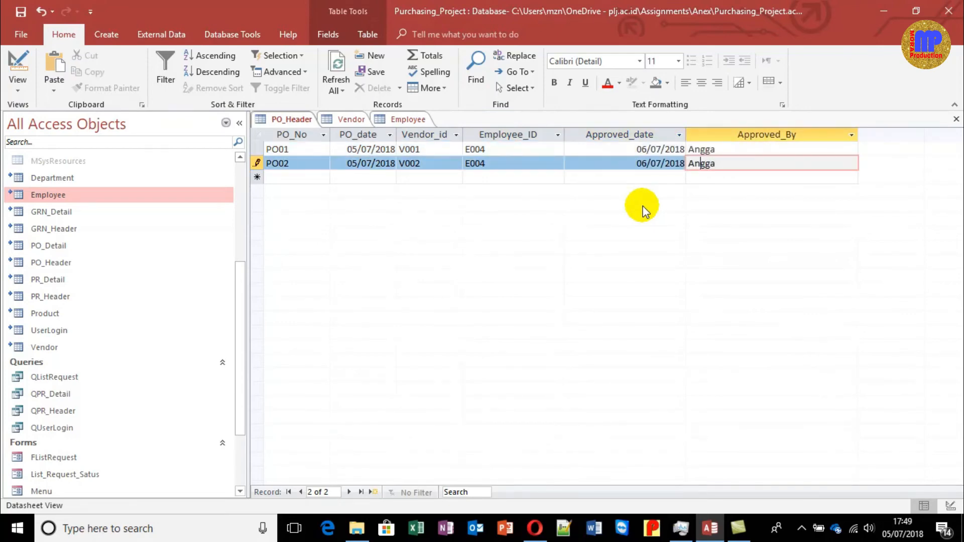
Step: Close the PO_Header table with its layout changes saved, and close the Vendor and Employee tables
key("Up")
key("ctrl+w")
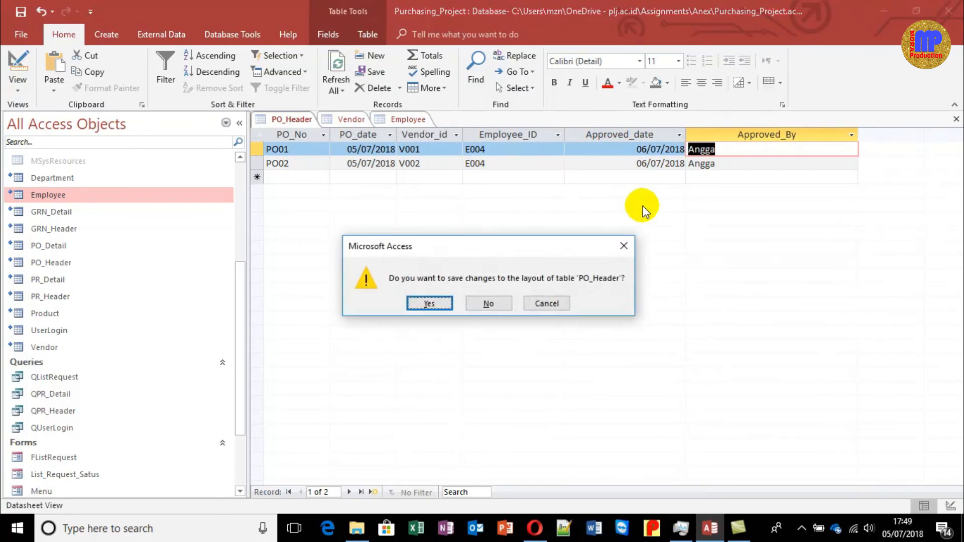
left_click(428, 302)
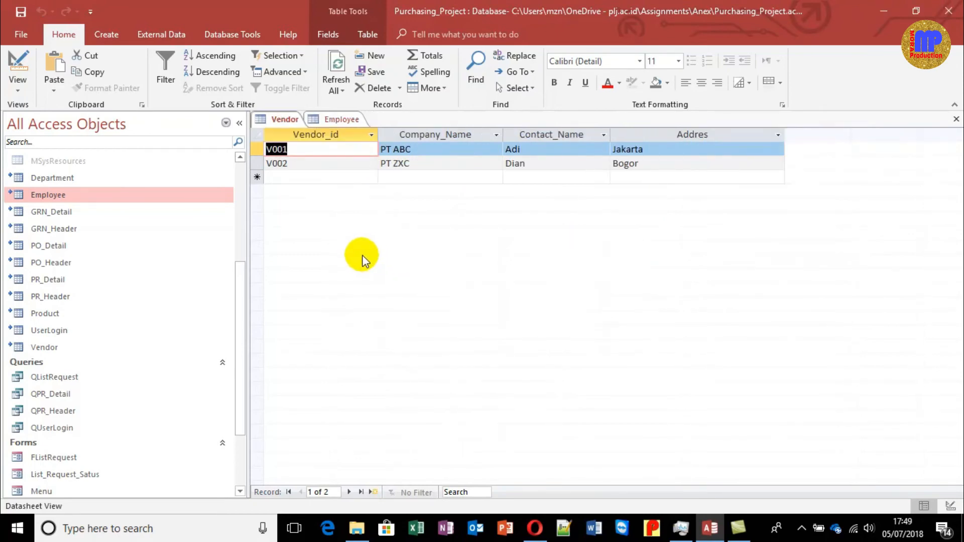
key("ctrl+w")
key("ctrl+w")
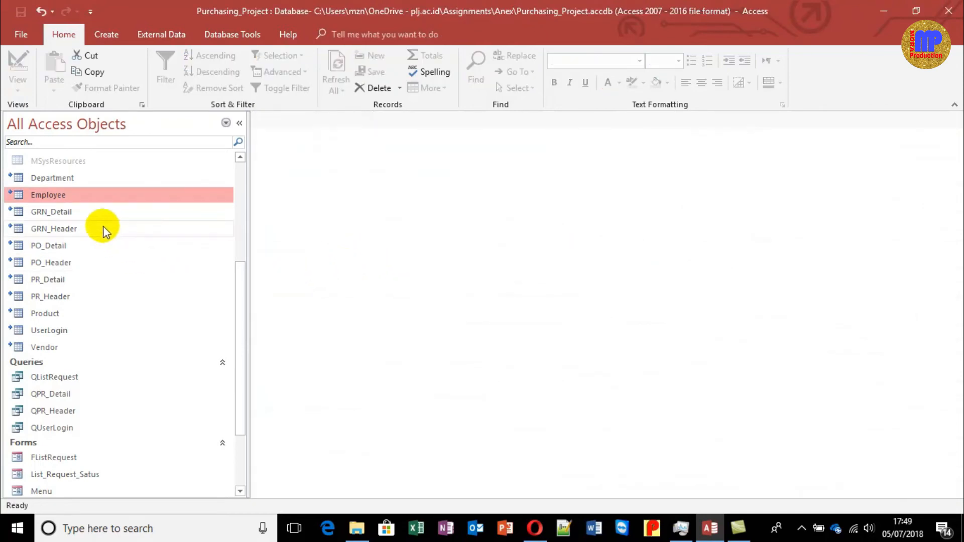
Step: Check the PO_Header table and the database's table relationships diagram, closing each after viewing
double_click(55, 262)
key("ctrl+w")
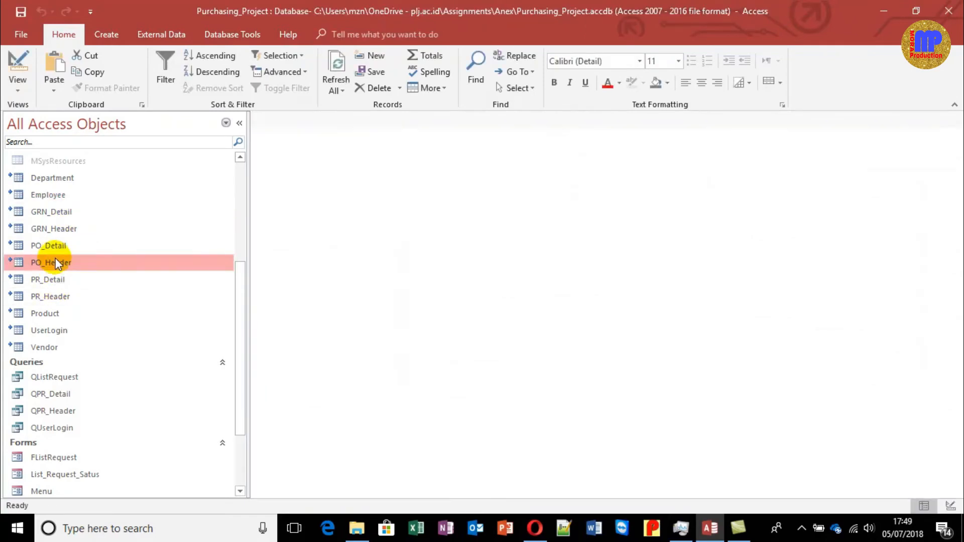
left_click(249, 35)
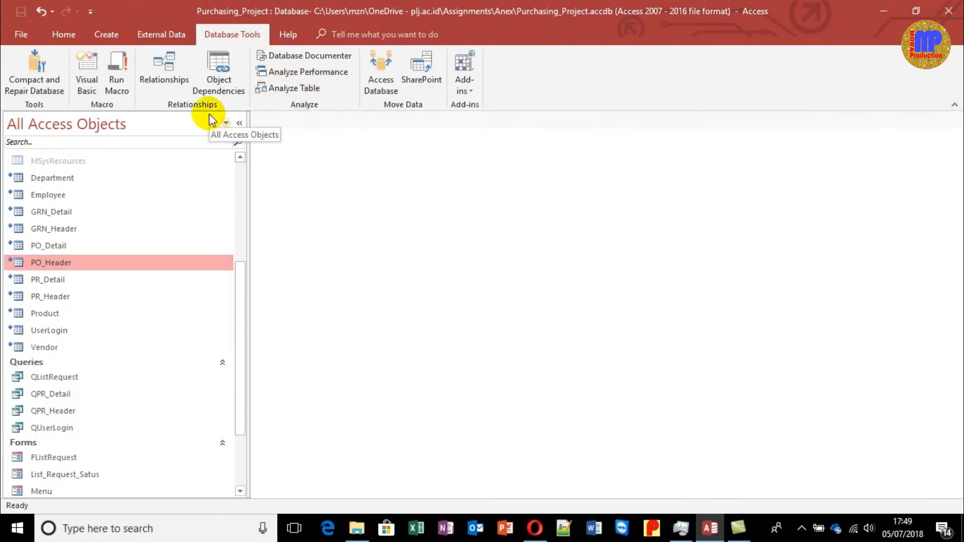
left_click(165, 68)
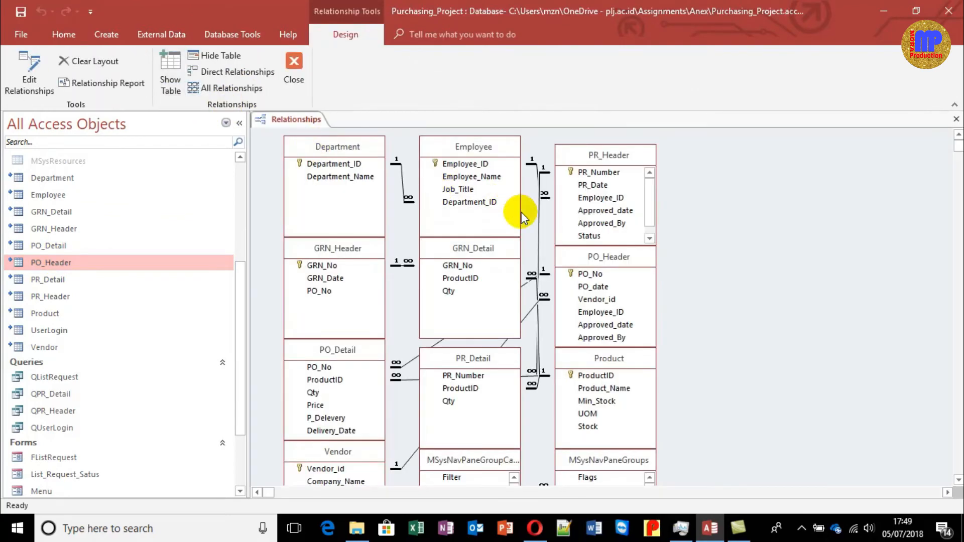
key("ctrl+w")
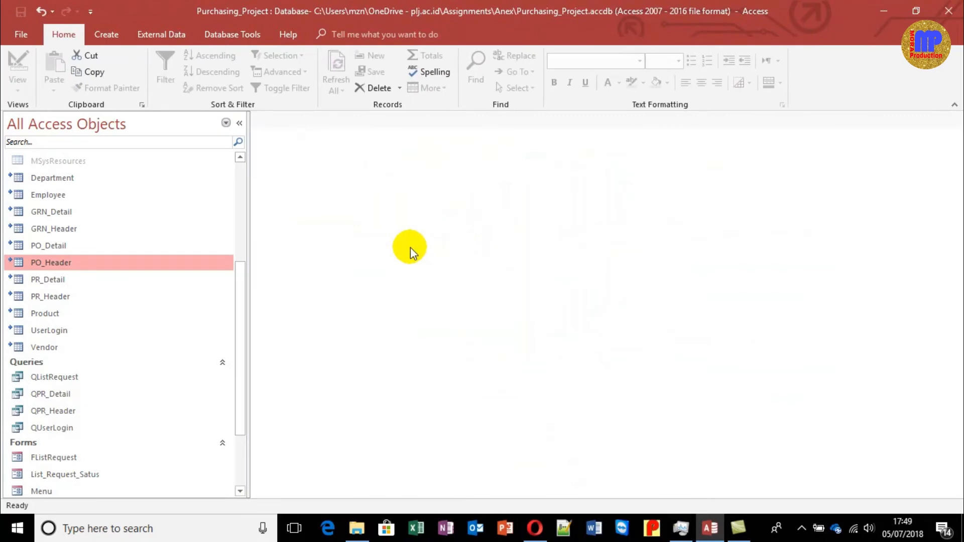
Step: Open the PO_Header and PO_Detail tables and start a PO_Detail record with PO_No PO01
double_click(58, 264)
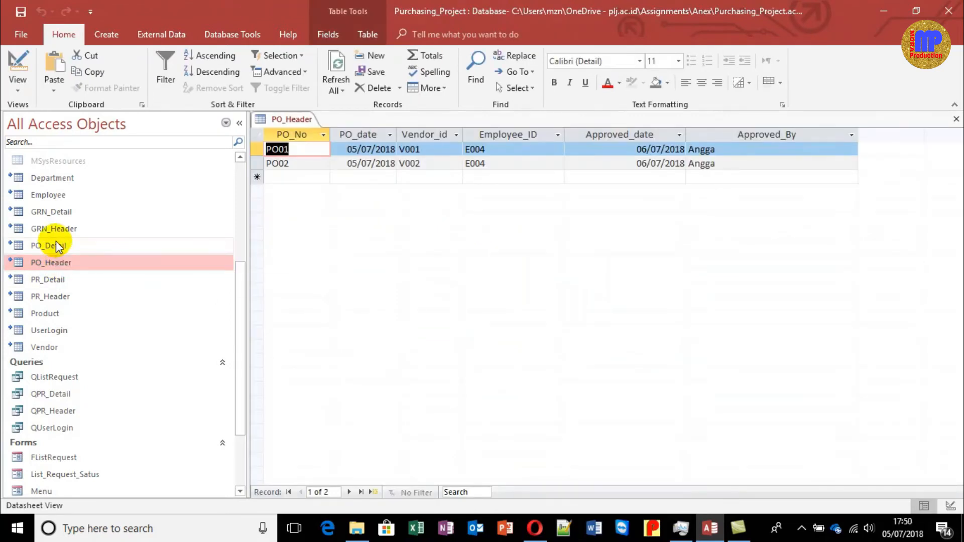
double_click(56, 243)
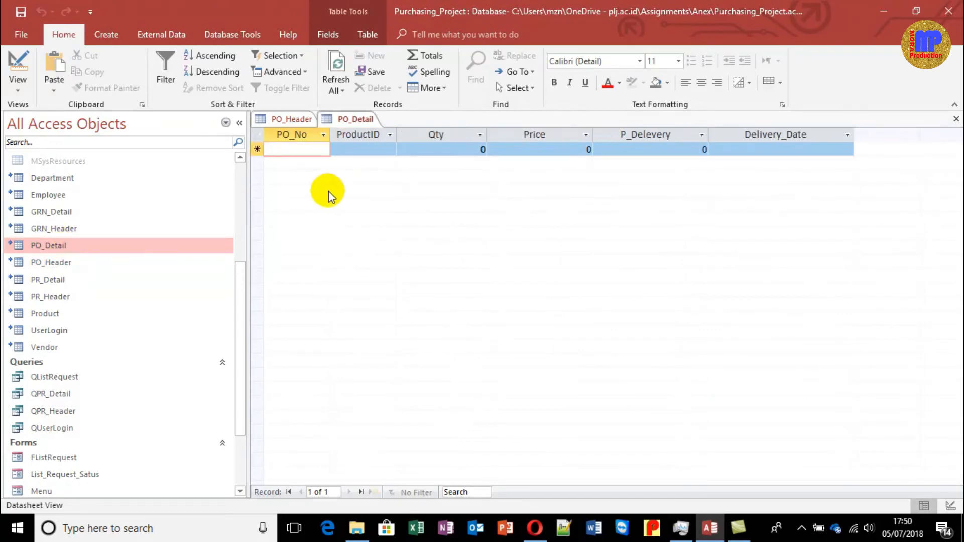
type("PO01")
key("Tab")
Step: Copy ProductID P001 from the Product table into the first PO_Detail record
left_click(60, 315)
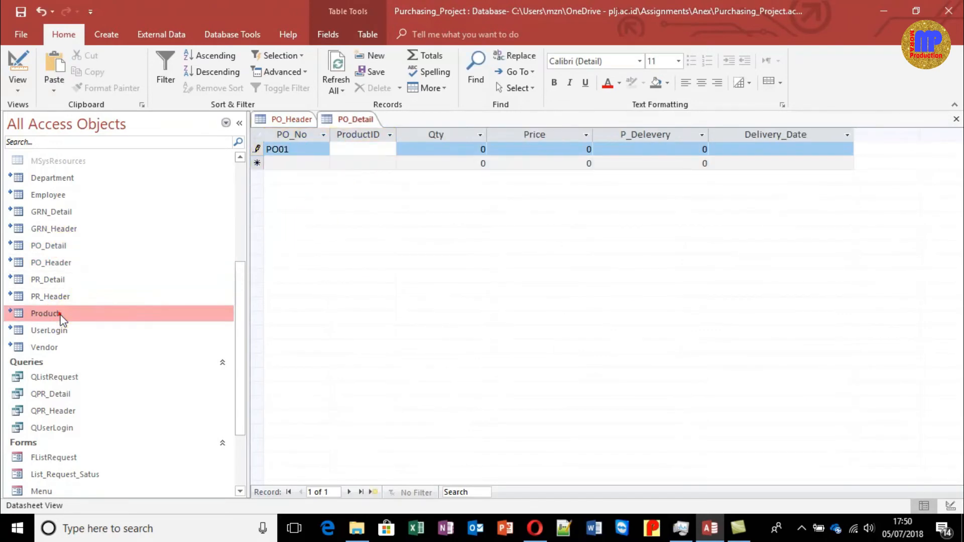
double_click(60, 315)
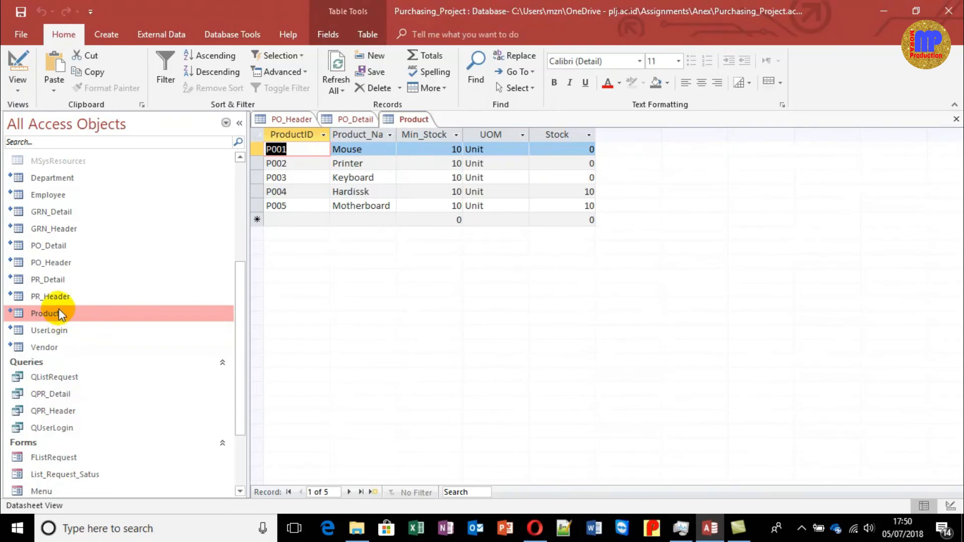
left_click(355, 119)
left_click(409, 121)
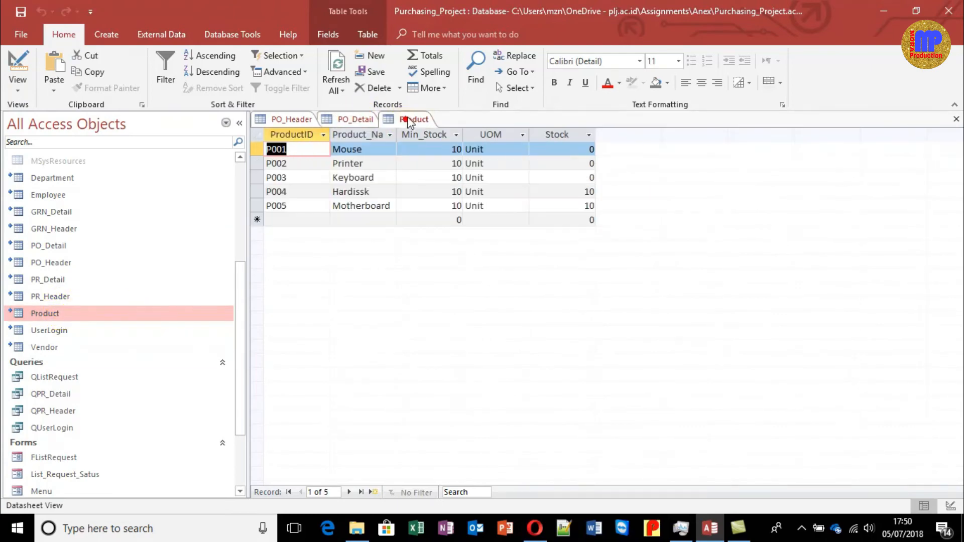
left_click(355, 119)
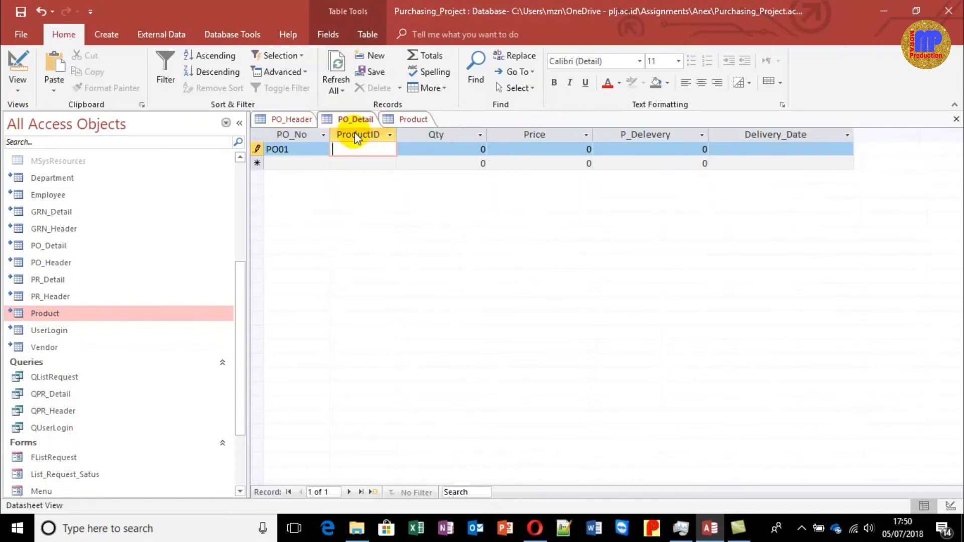
key("ctrl+v")
key("Tab")
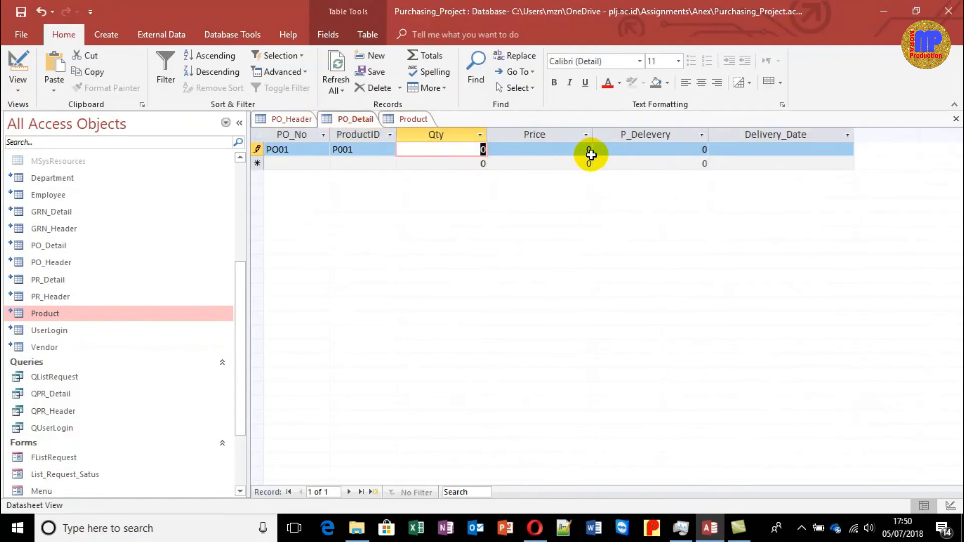
Step: Set the Qty to 3 and the Price to 500 for PO01's P001 line, leaving the delivery fields at their defaults
type("3")
key("Tab")
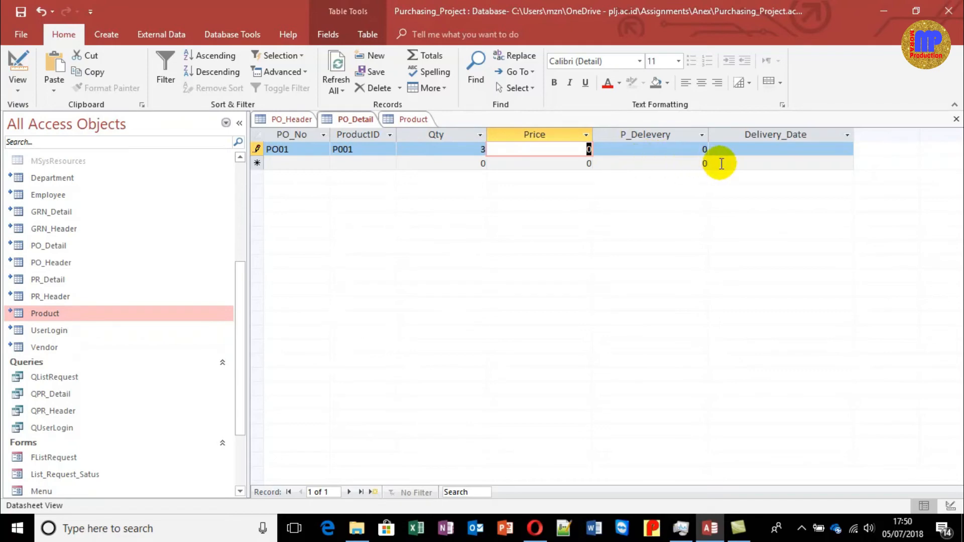
type("500")
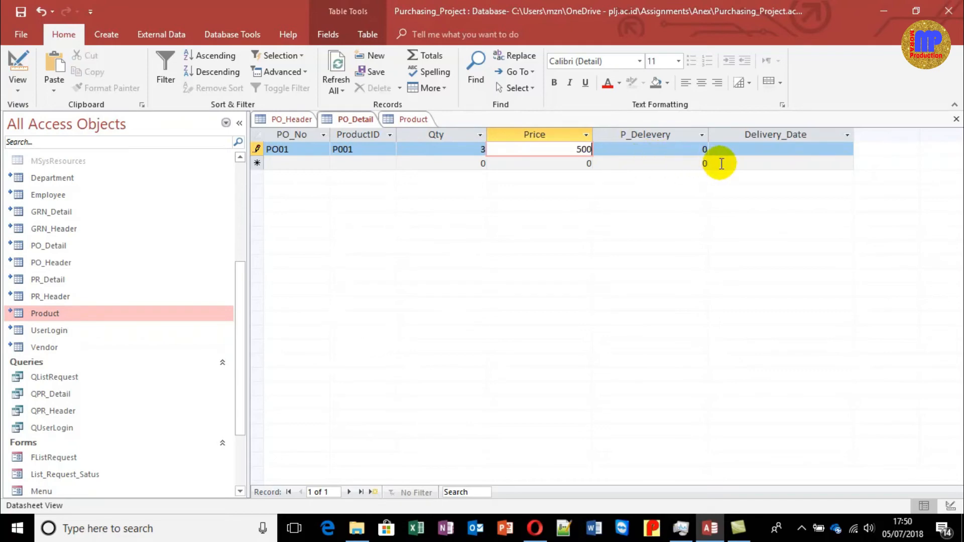
key("Tab")
key("Tab")
key("Tab")
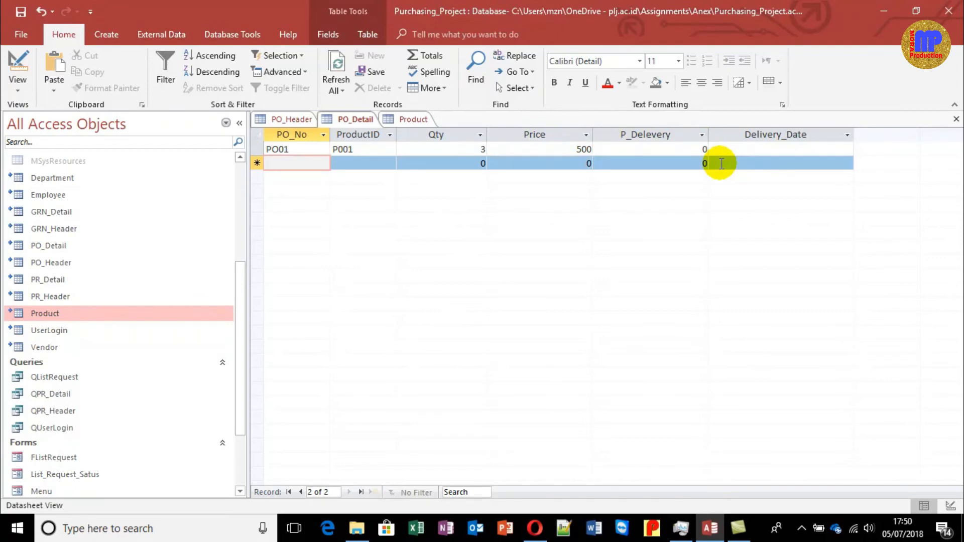
Step: Add a second PO_Detail record for PO01 with ProductID P002, Qty 5 and Price 700
type("P")
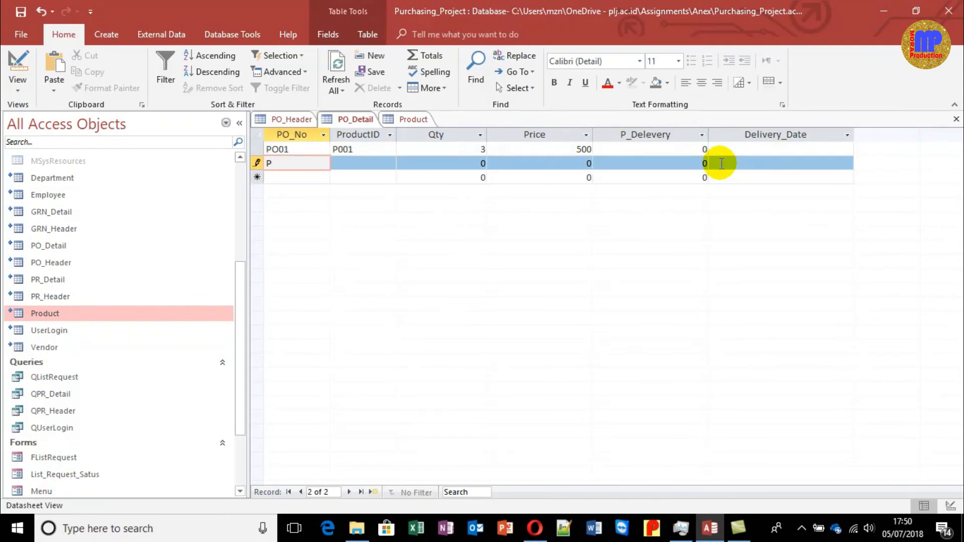
type("O01")
key("Tab")
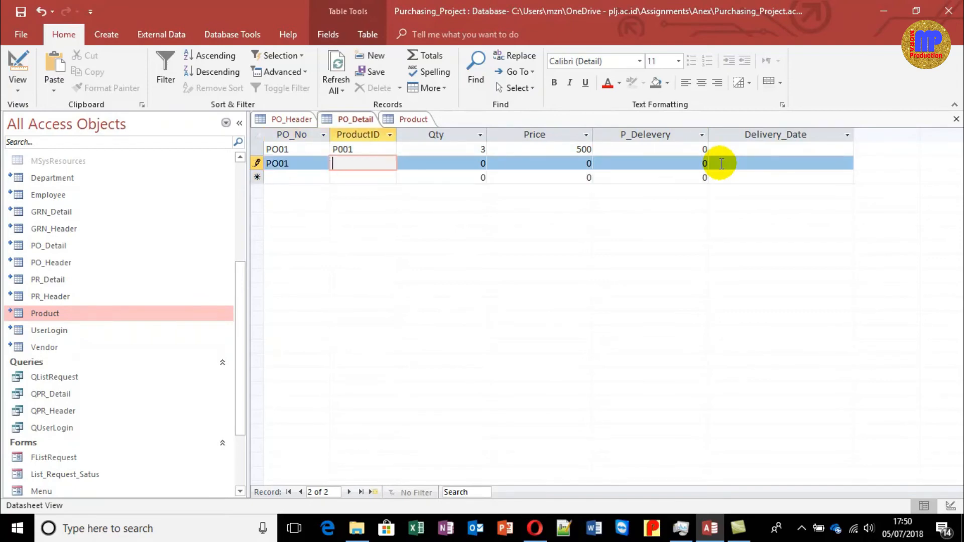
type("P002")
key("Tab")
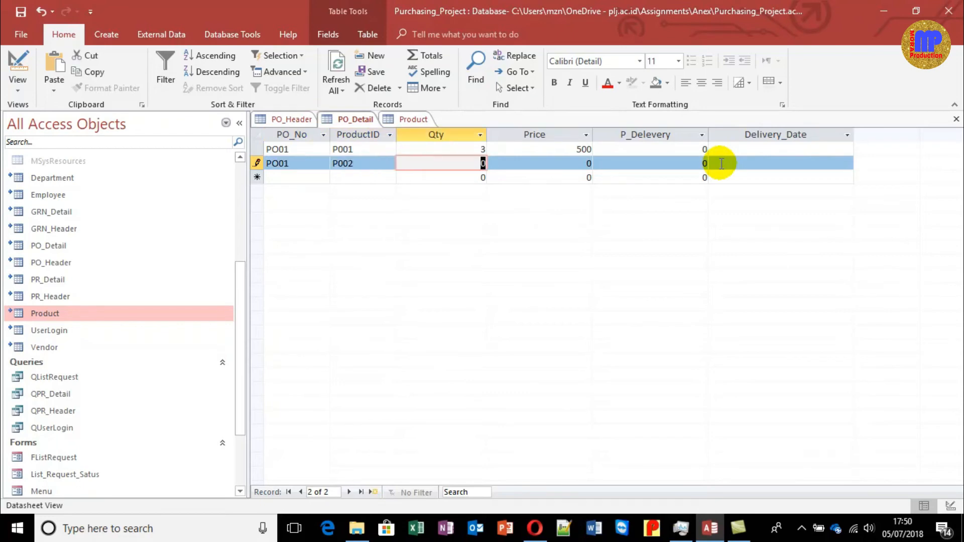
type("5")
key("Tab")
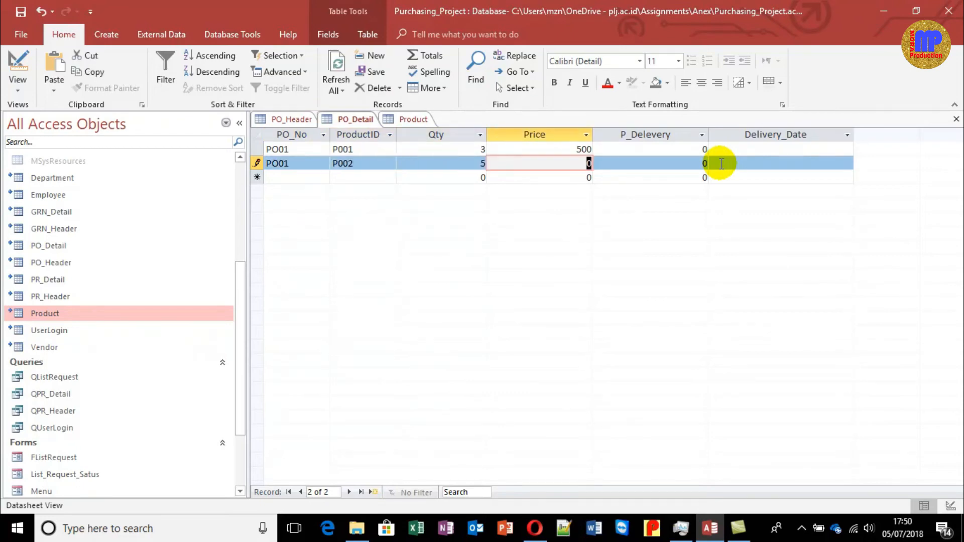
type("700")
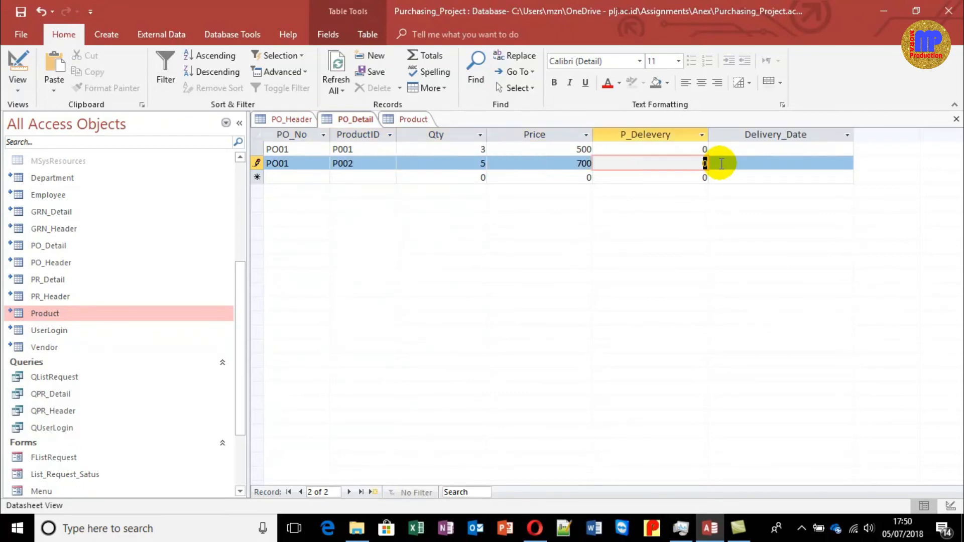
key("Tab")
key("Tab")
key("Tab")
Step: Add a third PO_Detail record for PO01 with ProductID P003, Qty 10 and Price 800
type("P")
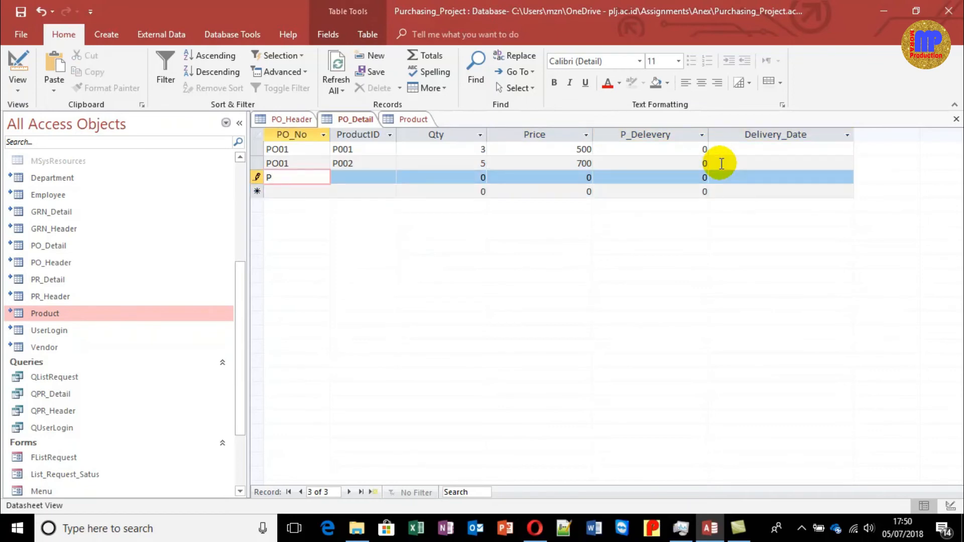
type("O01")
key("Tab")
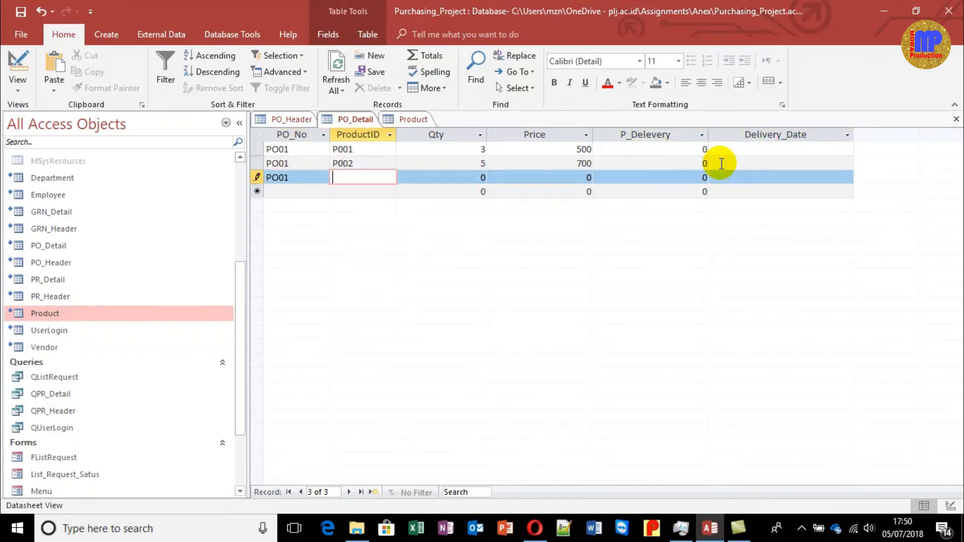
type("P003")
key("Tab")
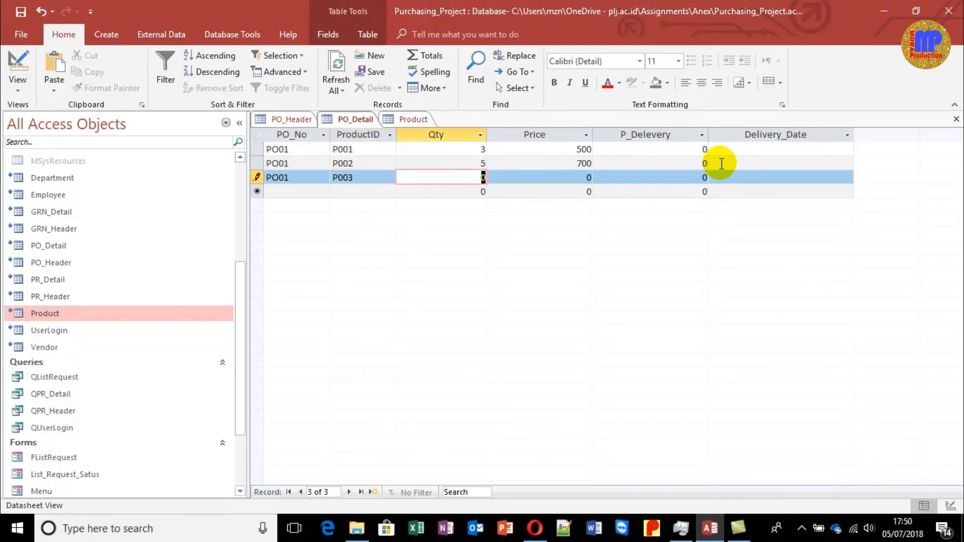
type("10")
key("Tab")
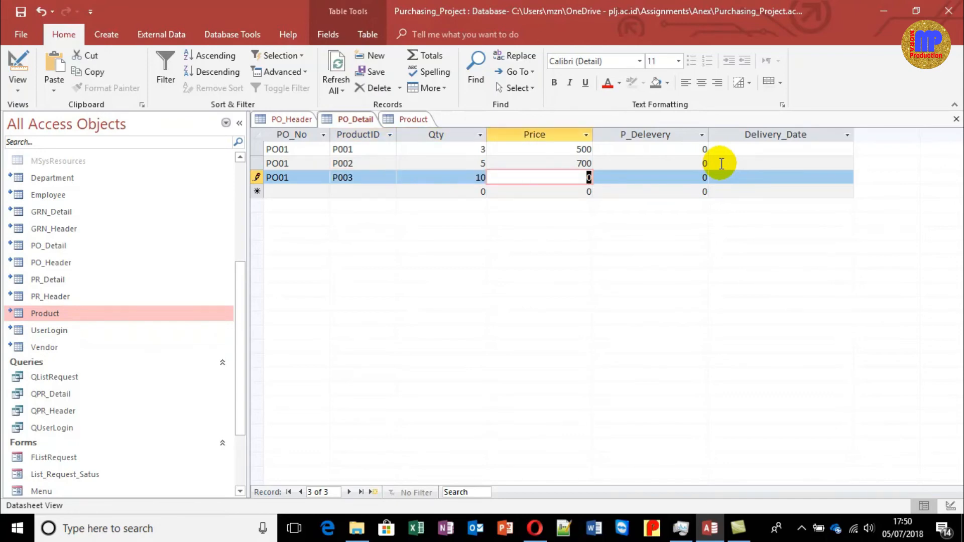
type("800")
key("Tab")
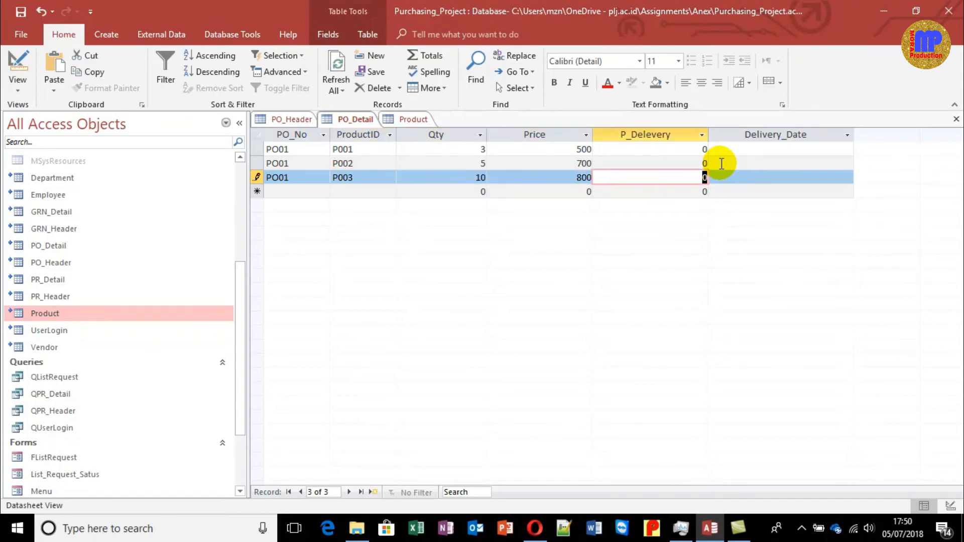
key("Tab")
key("Tab")
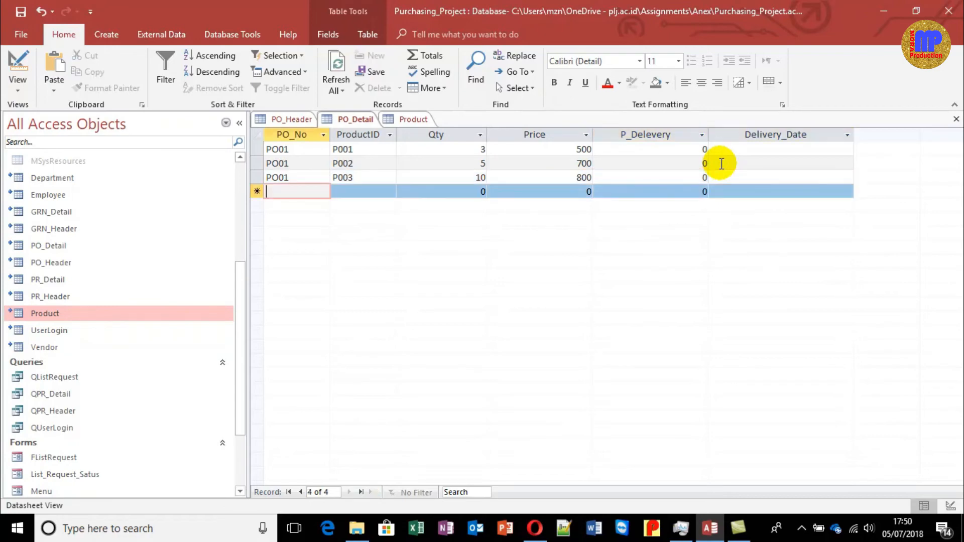
Step: Start a fourth PO_Detail record with PO_No PO02 copied from the PO_Header table and ProductID P001
left_click(276, 119)
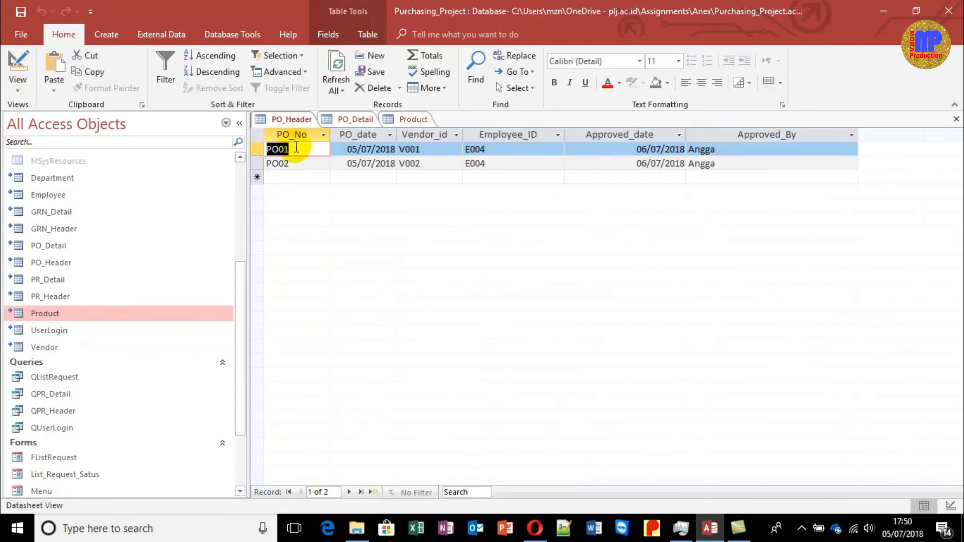
double_click(300, 163)
key("ctrl+c")
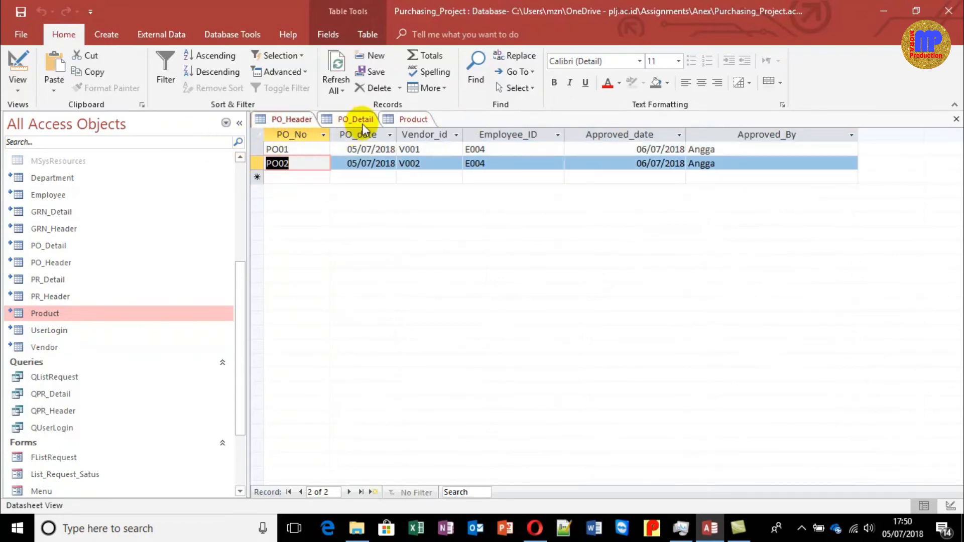
left_click(347, 118)
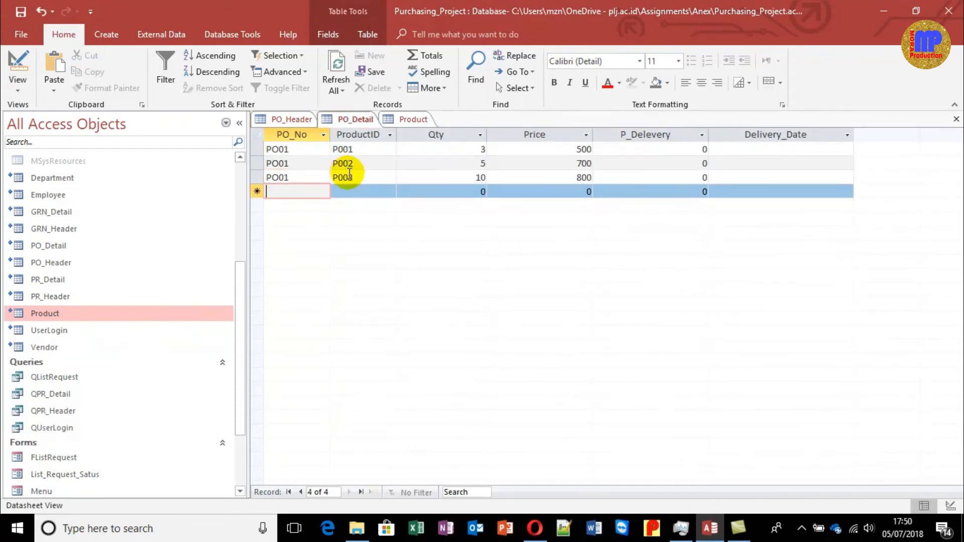
scroll(243, 255, "up", 4)
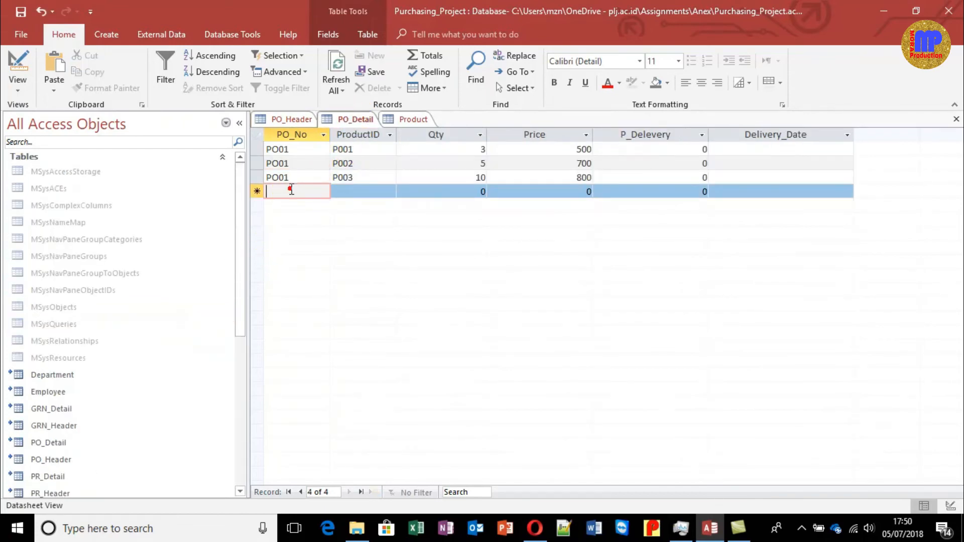
key("ctrl+v")
key("Tab")
type("P001")
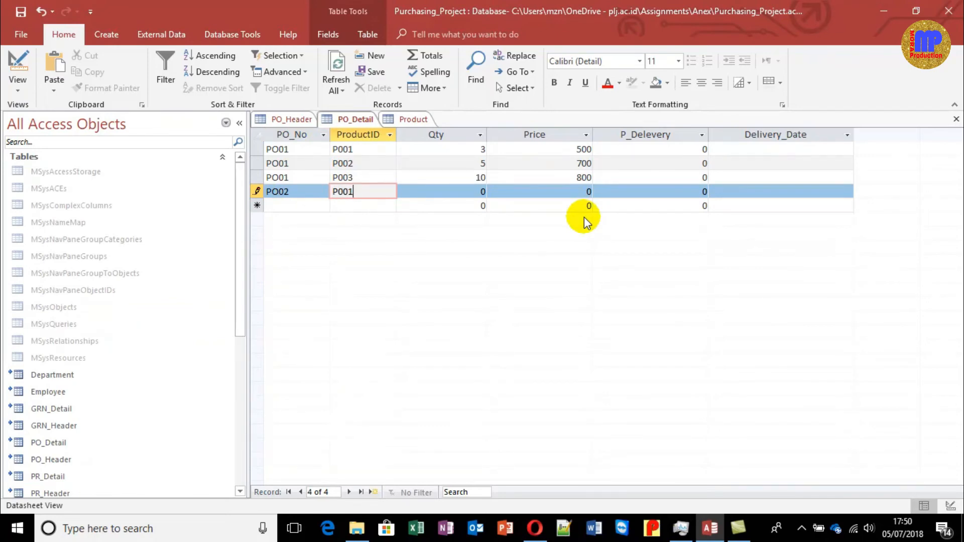
Step: Set the Price to 550 for PO02's P001 line, leaving Qty and the delivery fields at their defaults
key("Tab")
key("Tab")
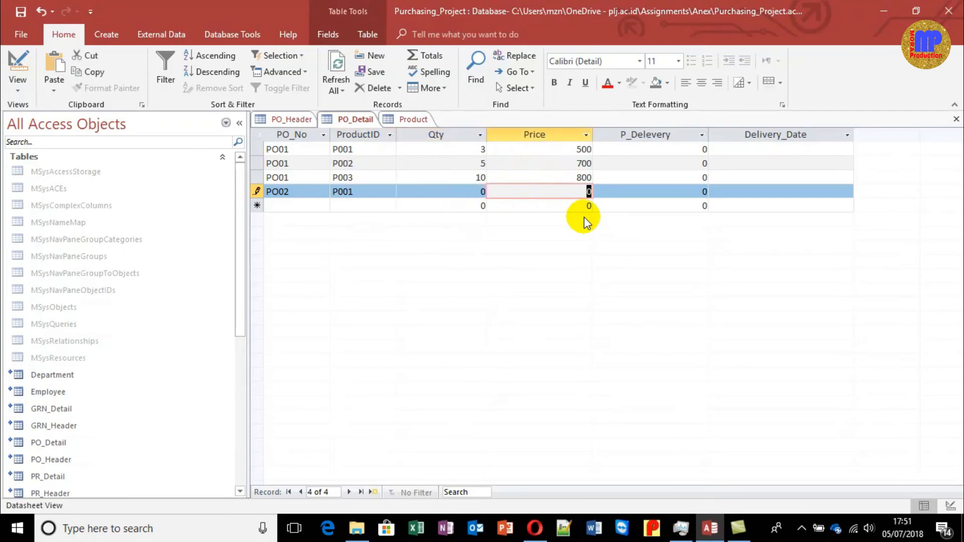
type("5")
key("Tab")
key("Tab")
key("Tab")
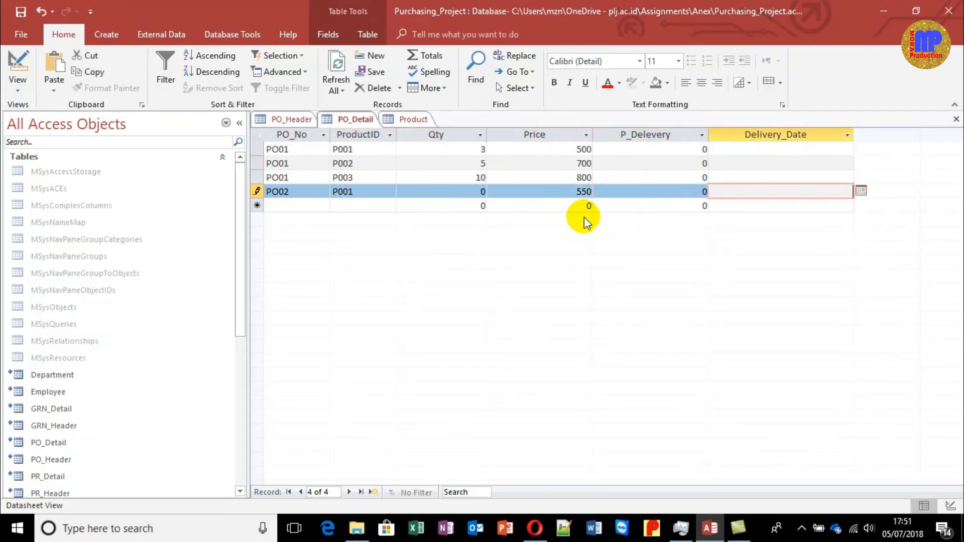
Step: Add a second PO_Detail record for PO02 with ProductID P002, Qty 10 and Price 650
type("PO02")
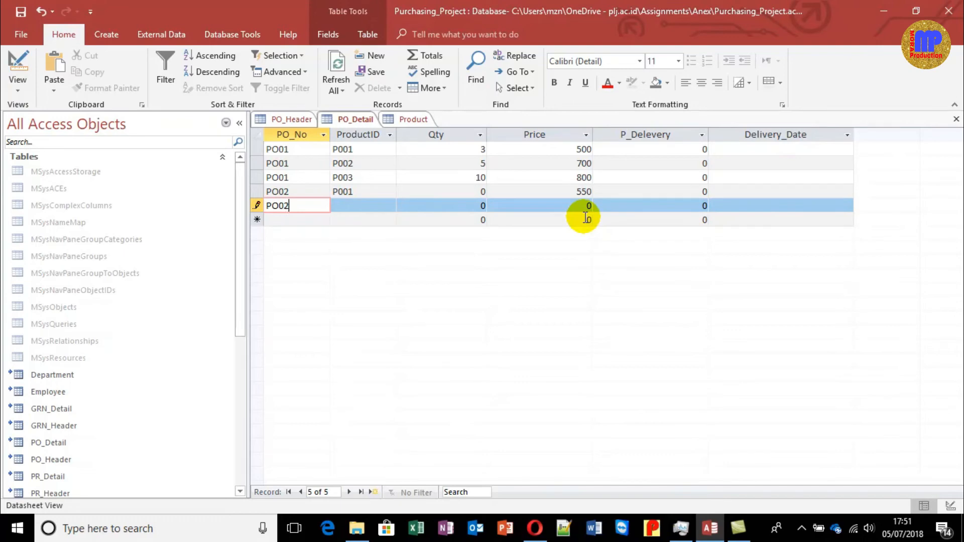
key("Tab")
type("P002")
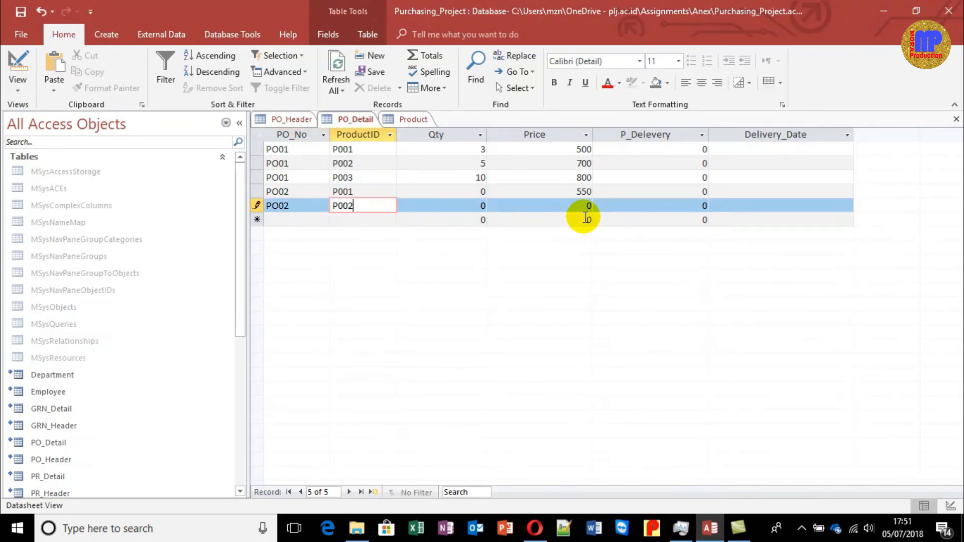
key("Tab")
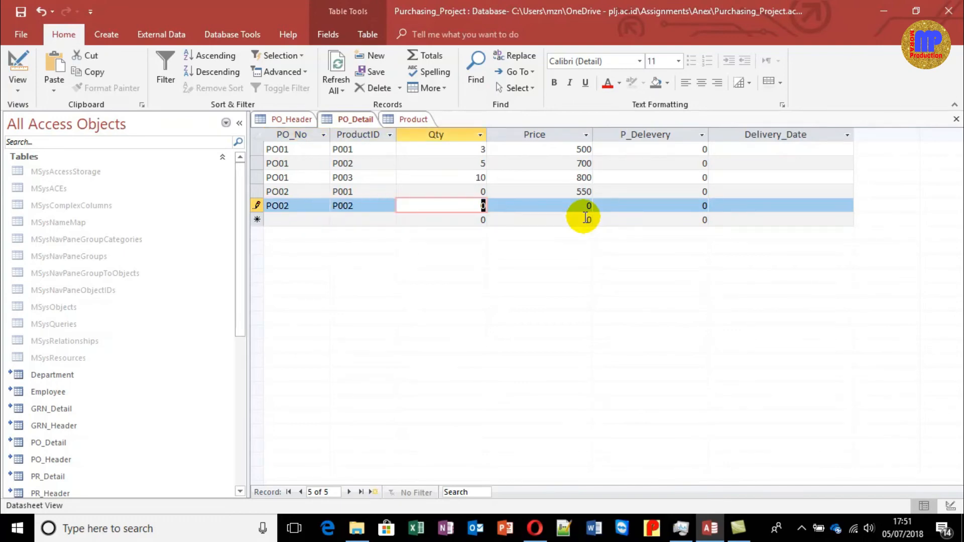
type("10")
key("Tab")
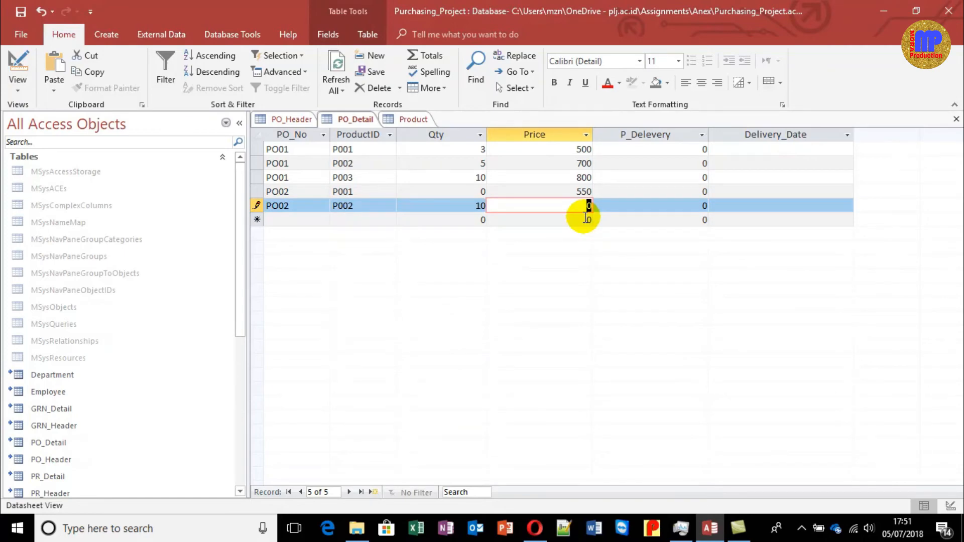
type("650")
key("Tab")
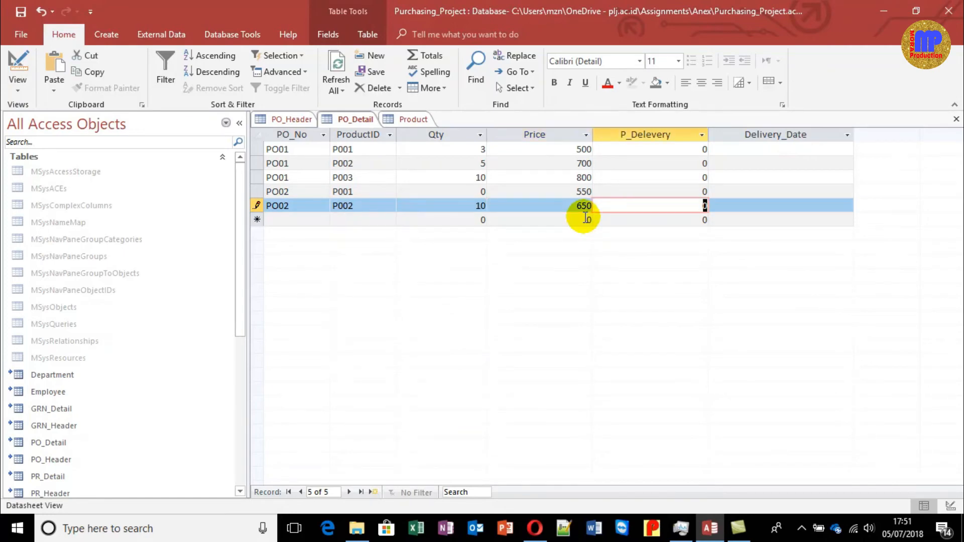
key("Tab")
key("Tab")
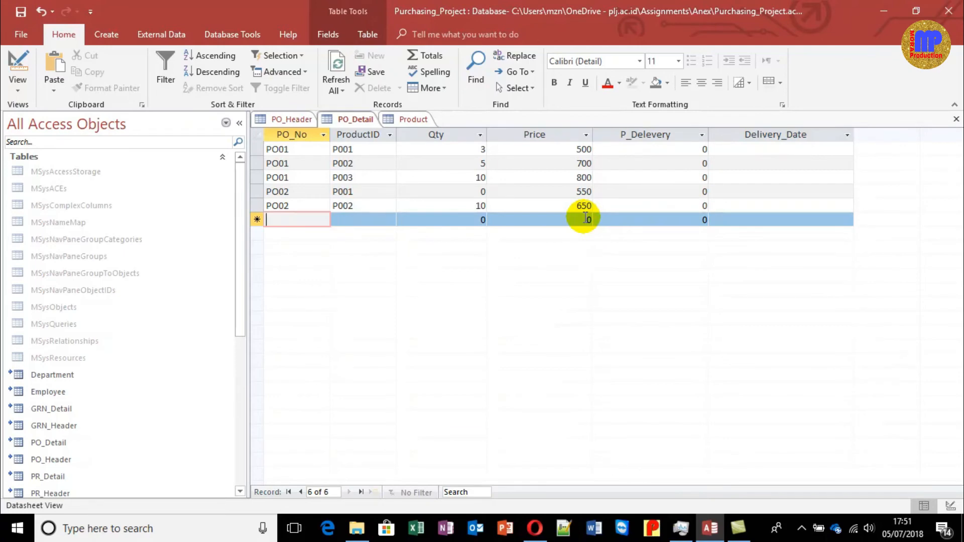
Step: Add a third PO_Detail record for PO02 with ProductID P003, Qty 15 and Price 780
type("PO0")
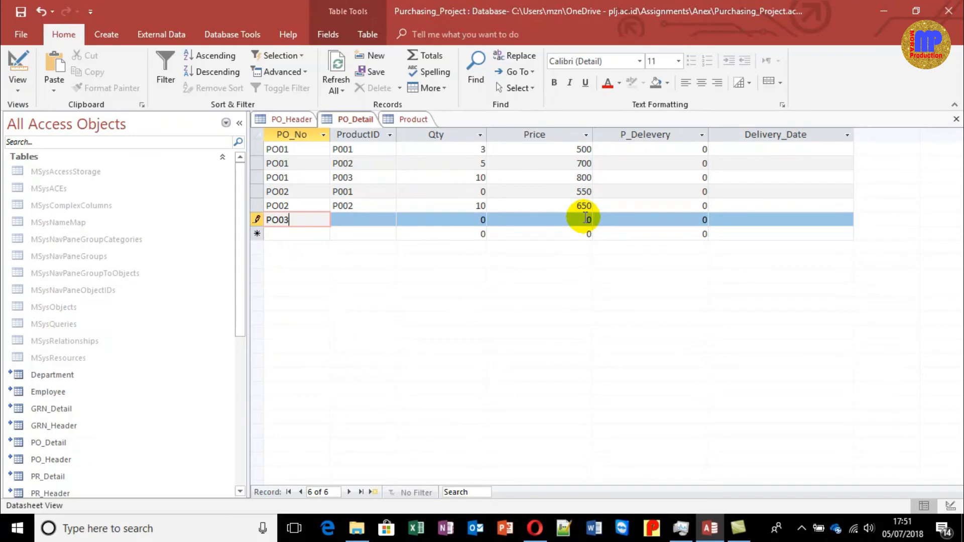
type("2")
key("Tab")
type("P003")
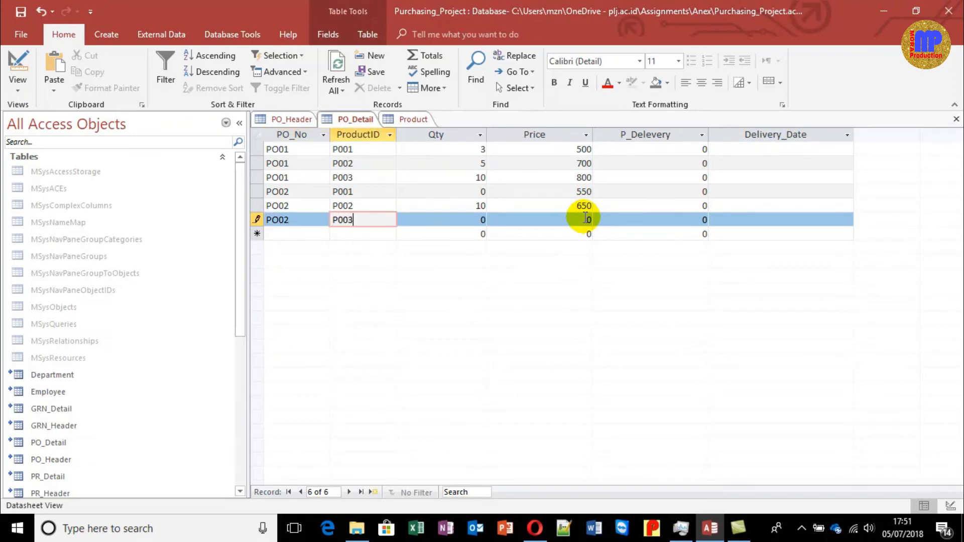
key("Tab")
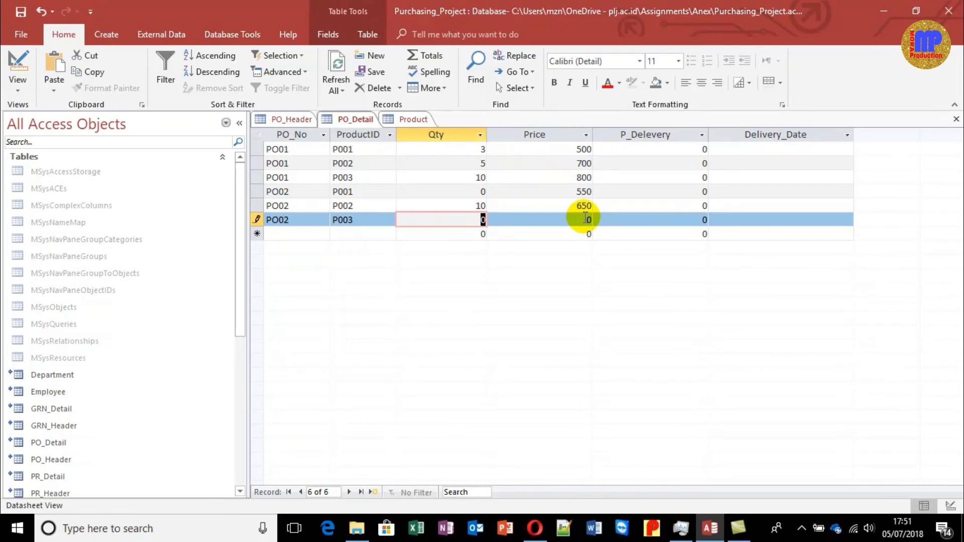
type("15")
key("Tab")
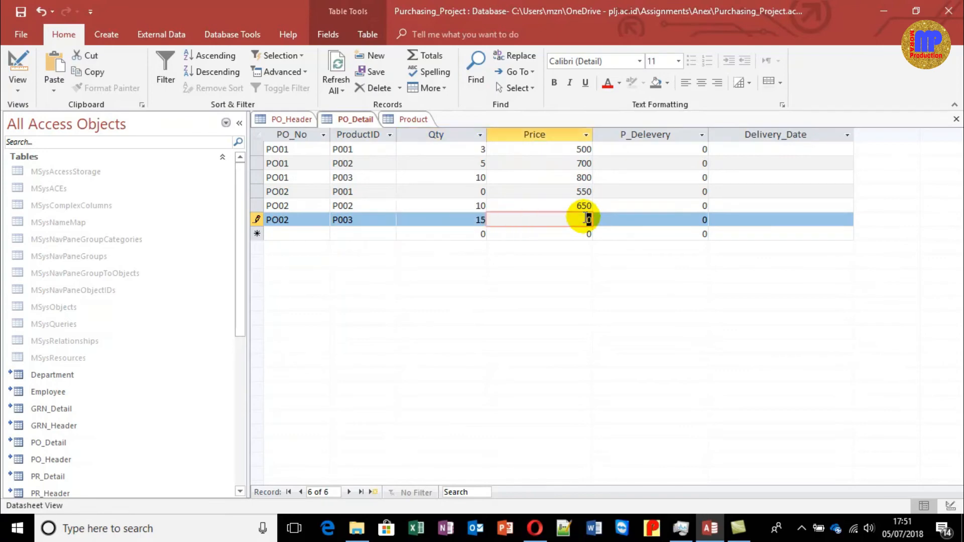
type("750")
key("Up")
key("Up")
key("Up")
key("Up")
key("Up")
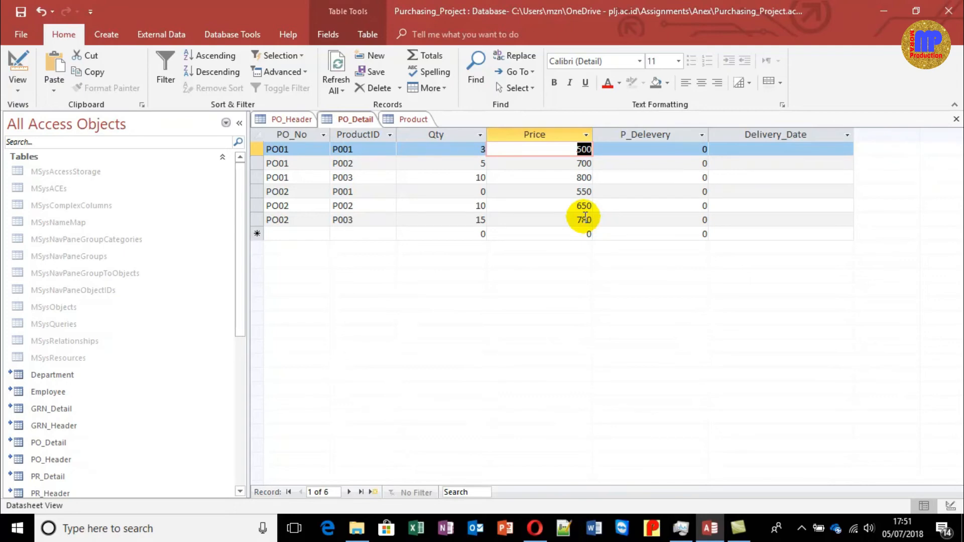
Step: Close the PO_Detail, PO_Header and Product tables
key("ctrl+w")
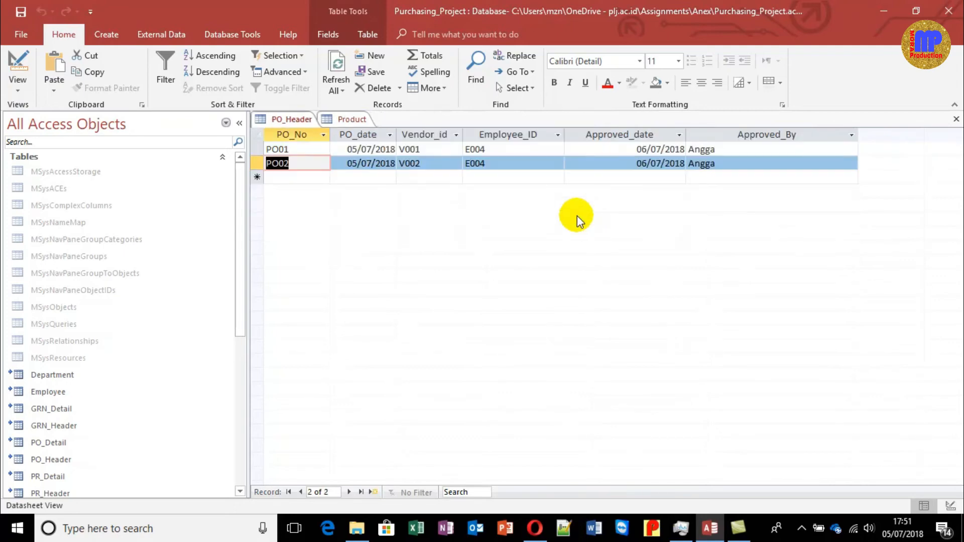
key("ctrl+w")
key("ctrl+w")
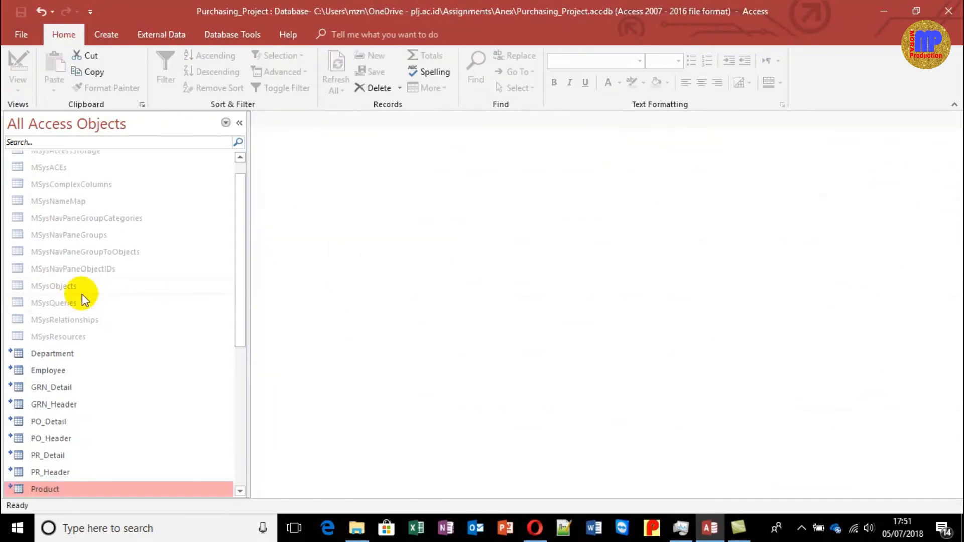
left_click_drag(244, 281, 252, 231)
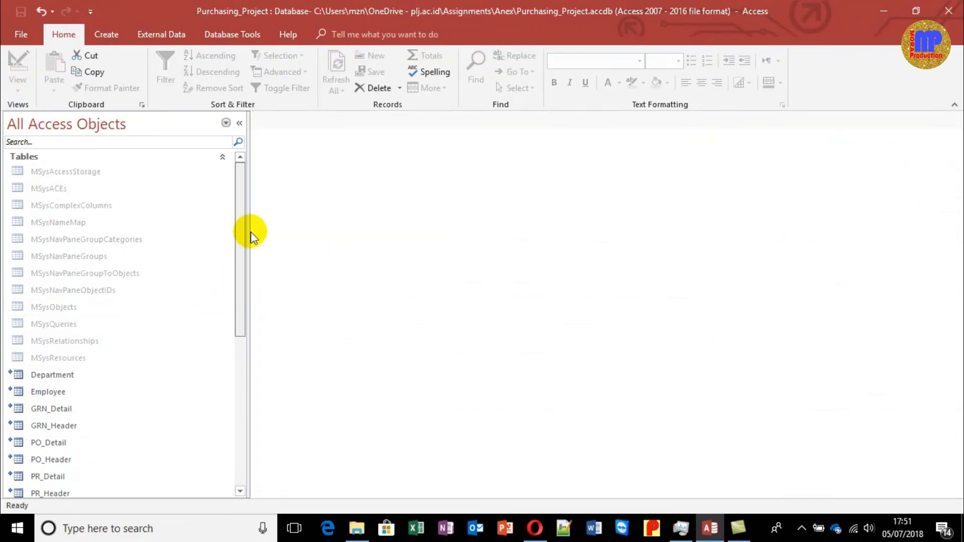
Step: Create a query design containing the PO_Header, PO_Detail, Product and Vendor tables, and close the Property Sheet covering it
left_click(115, 35)
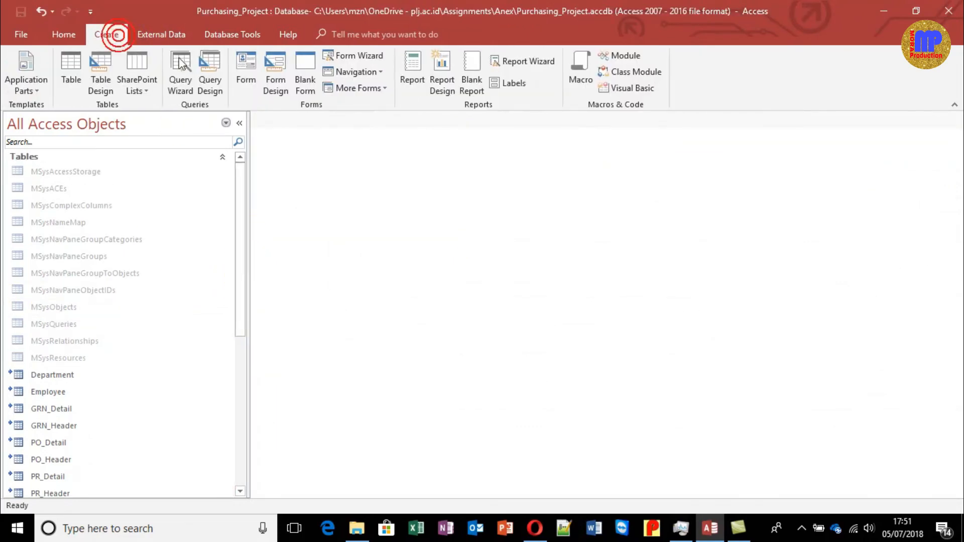
left_click(221, 78)
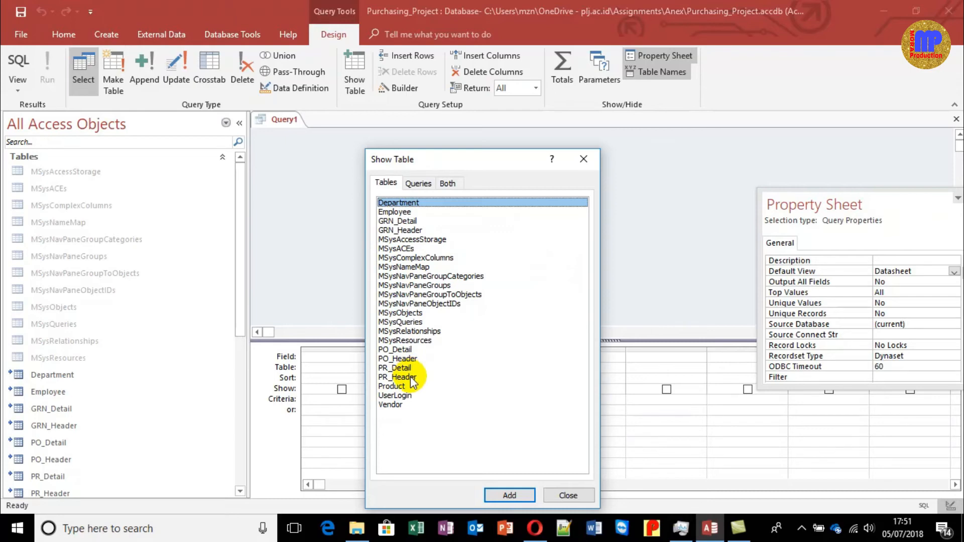
double_click(403, 360)
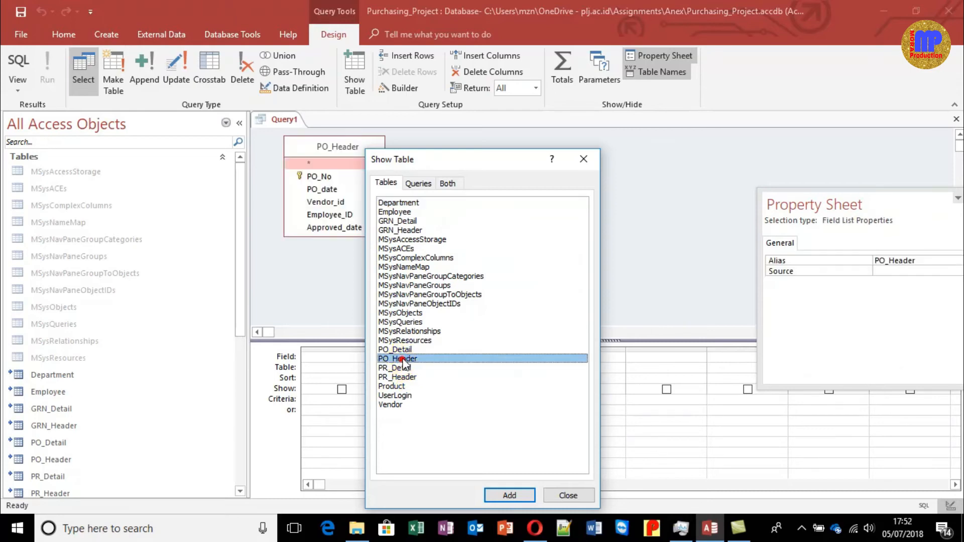
double_click(407, 349)
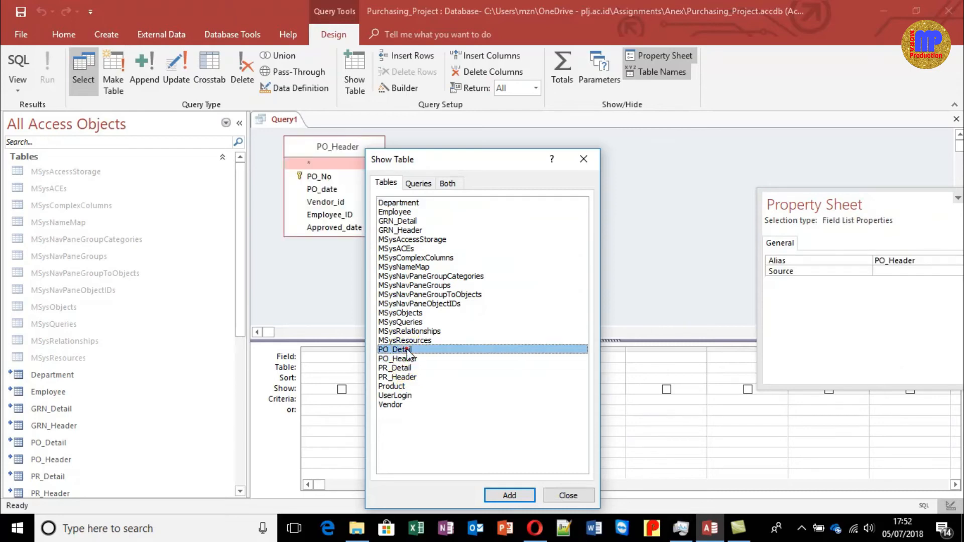
double_click(405, 385)
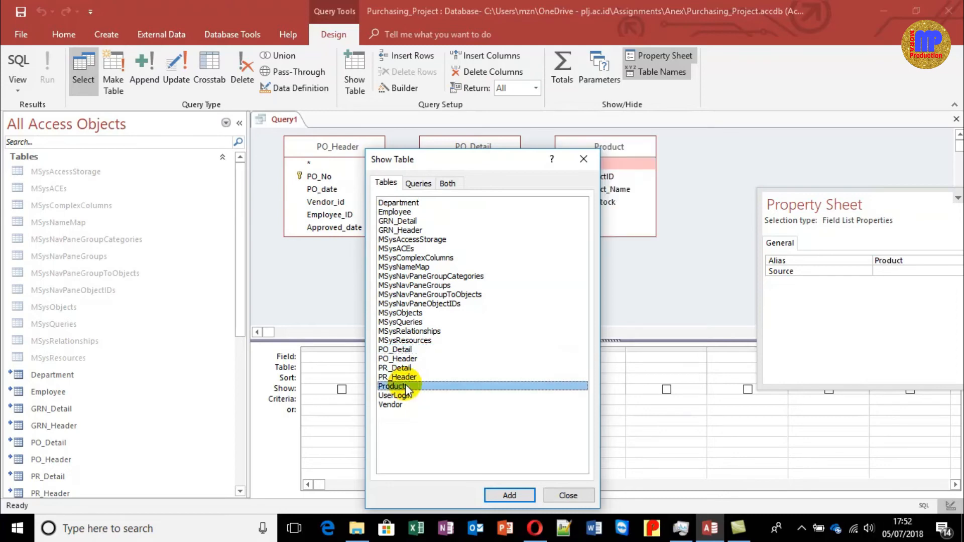
double_click(404, 405)
left_click(568, 495)
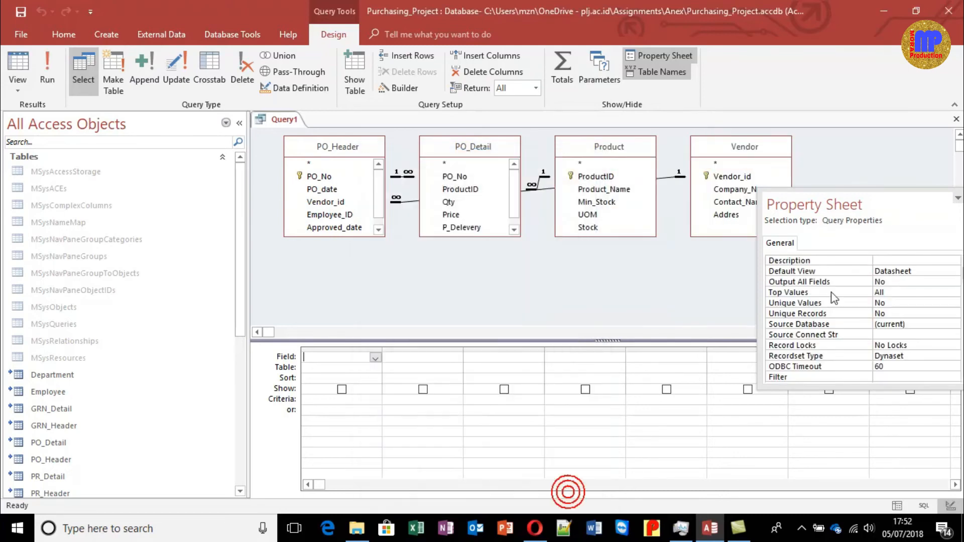
left_click_drag(892, 211, 806, 194)
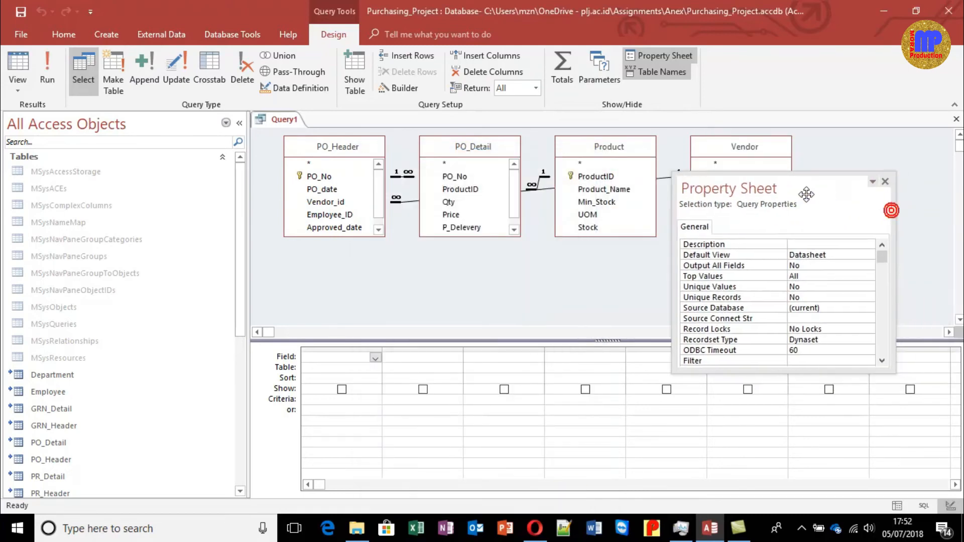
left_click(885, 181)
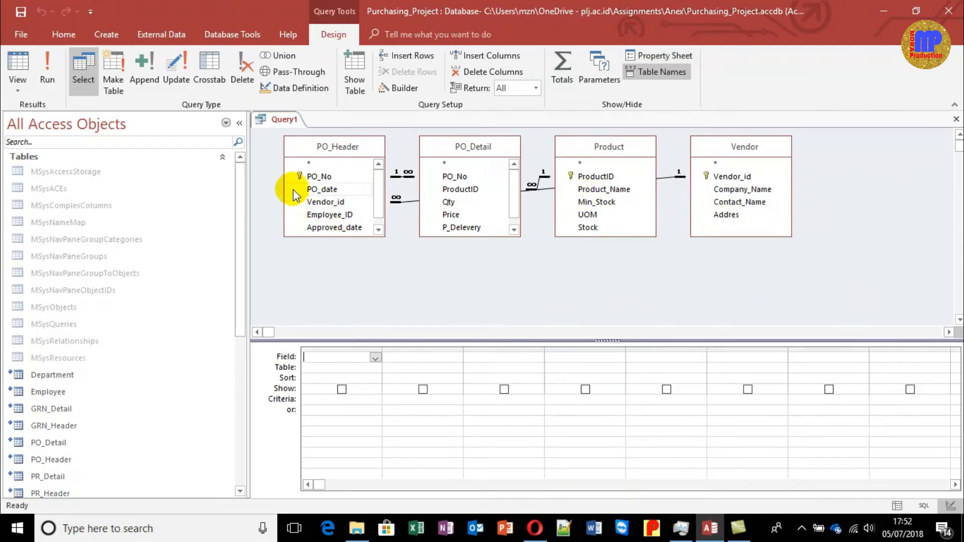
Step: Add ProductID and Price from PO_Detail, Product_Name from Product and Company_Name from Vendor to the query, and preview its records
left_click(606, 214)
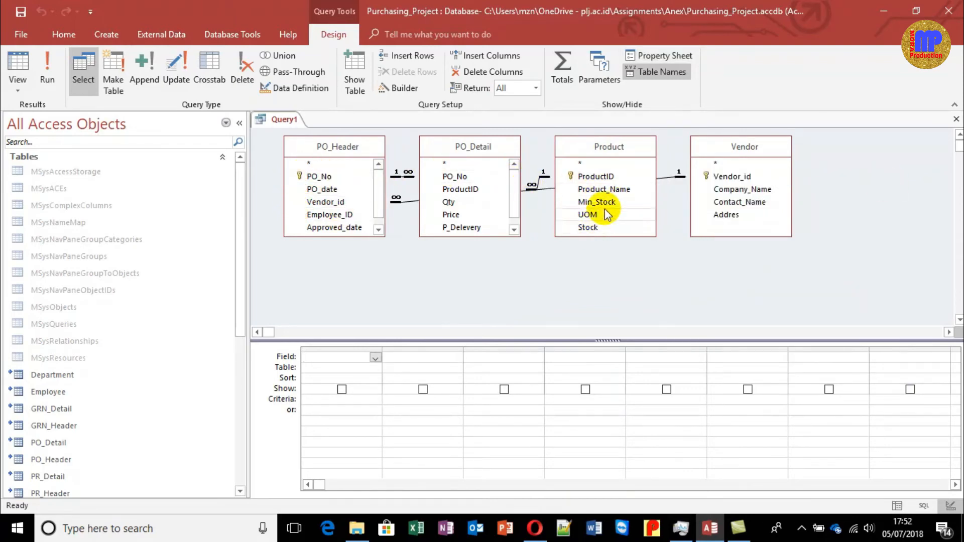
double_click(467, 190)
double_click(583, 189)
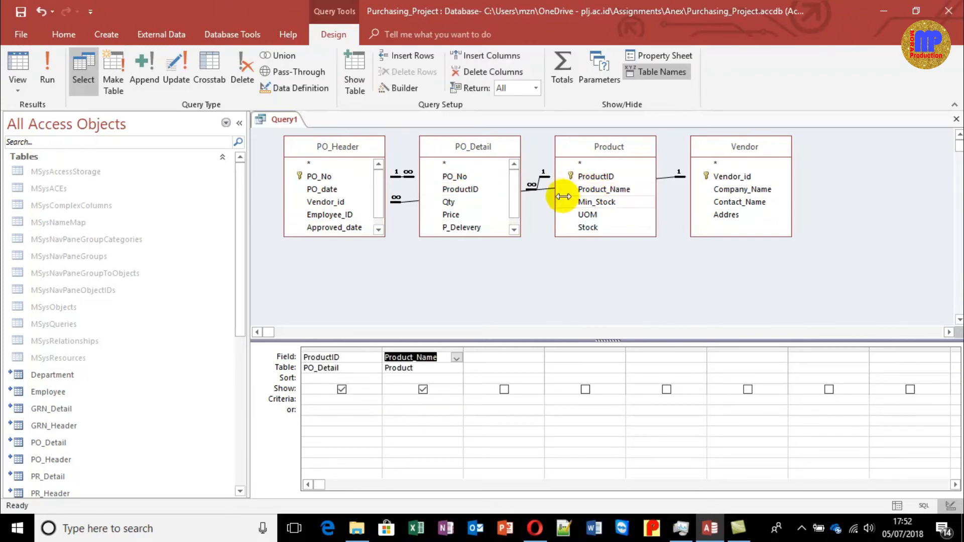
double_click(466, 215)
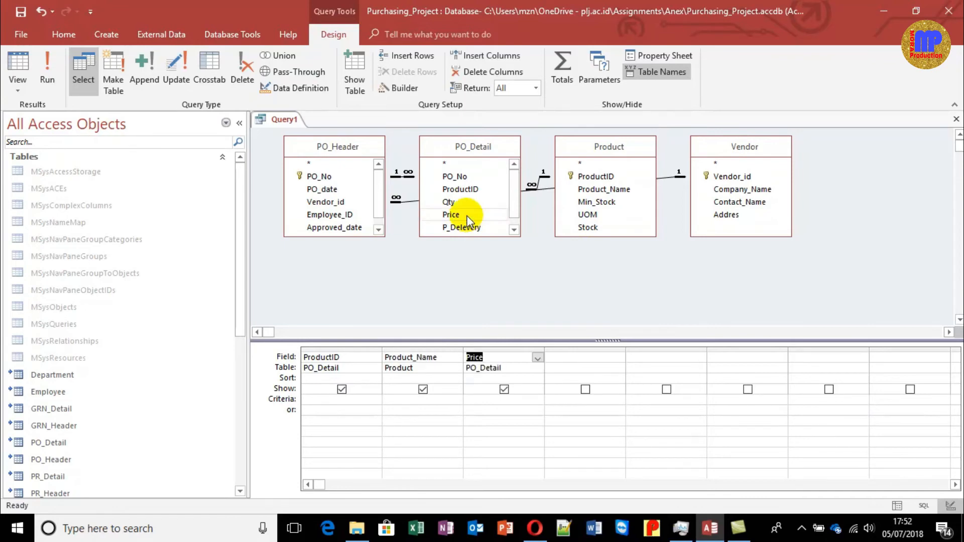
double_click(742, 189)
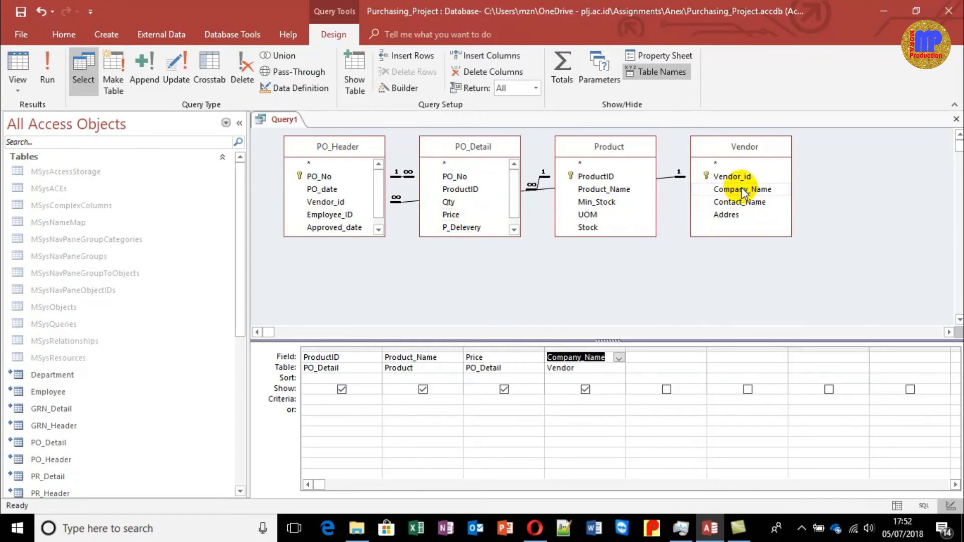
left_click(20, 62)
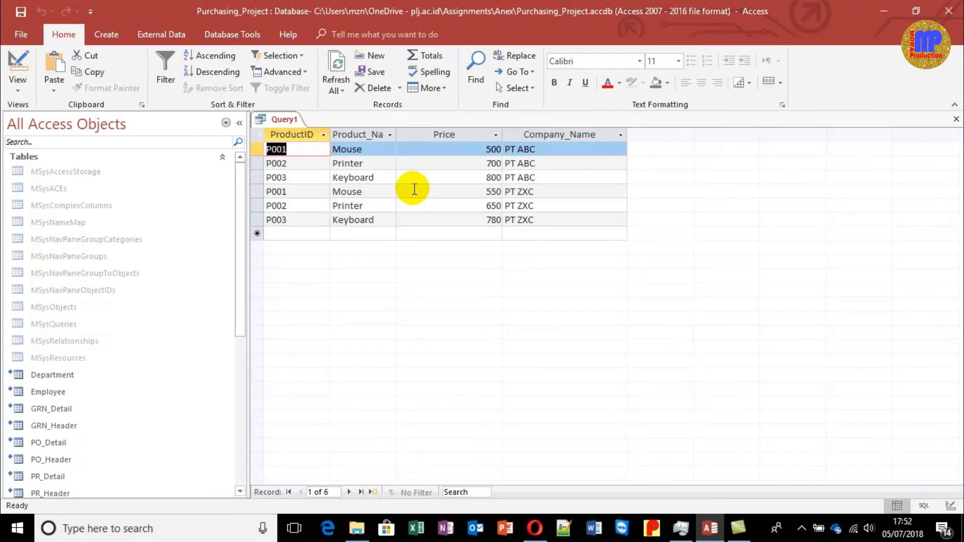
left_click(19, 64)
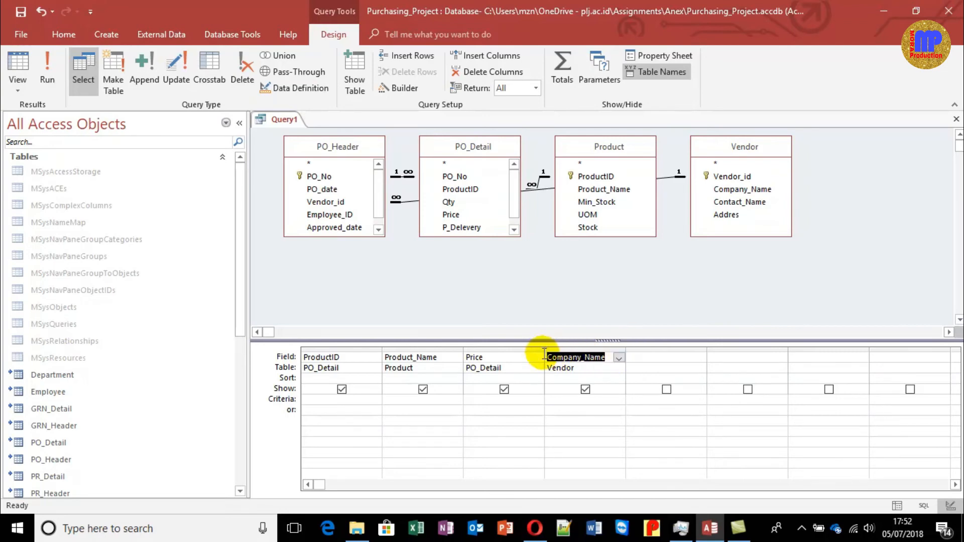
Step: Widen the Price and Company_Name columns of the query, add PO_date from PO_Header, and preview its records comparing the Mouse rows
left_click_drag(546, 349, 555, 345)
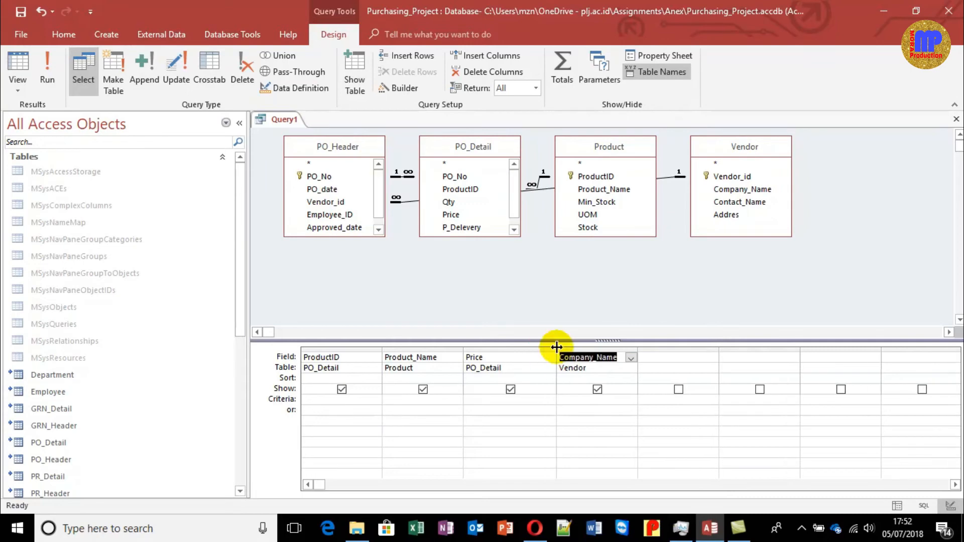
left_click_drag(637, 349, 659, 347)
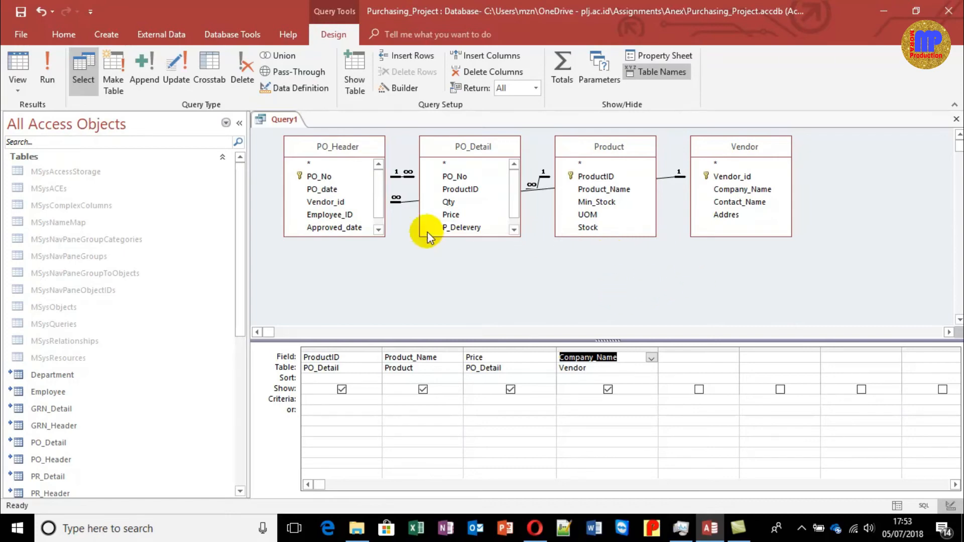
left_click_drag(314, 190, 700, 353)
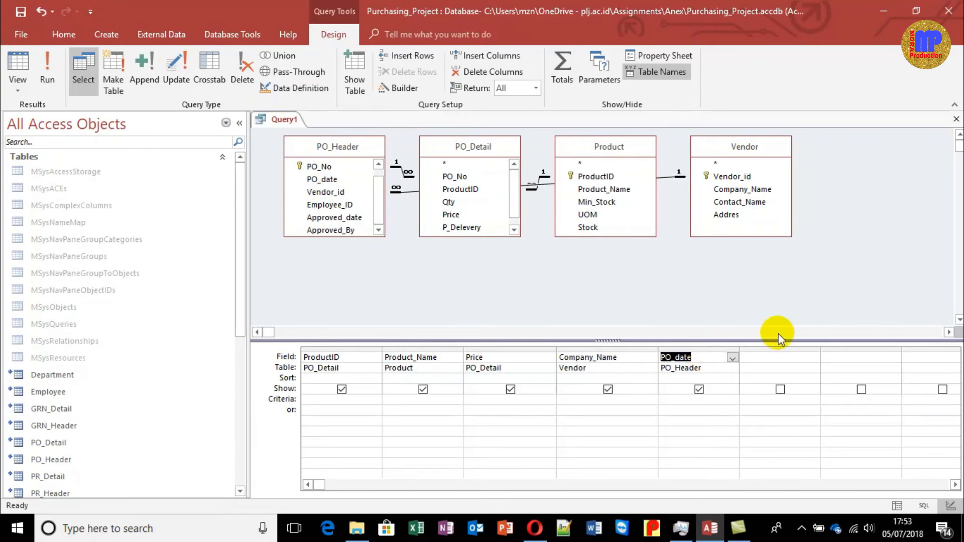
left_click(19, 60)
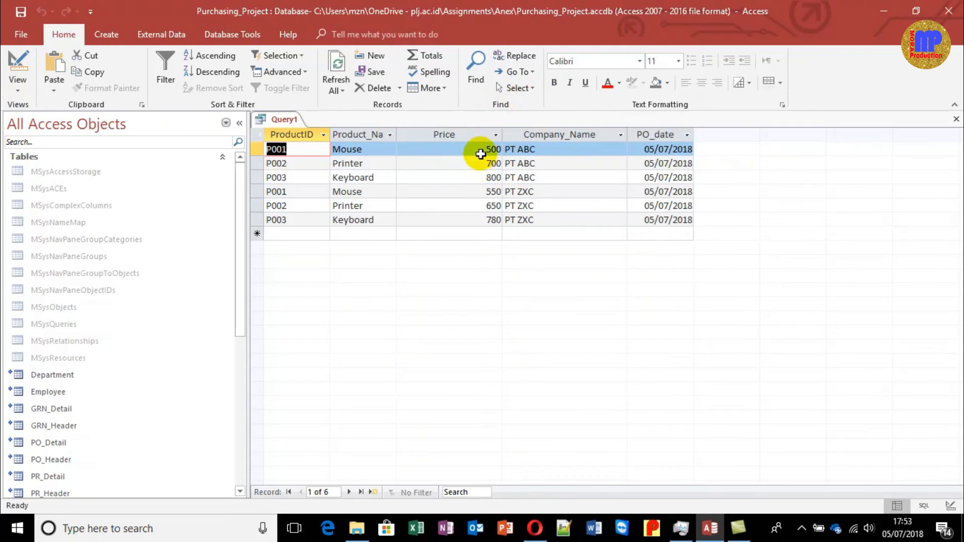
left_click(373, 149)
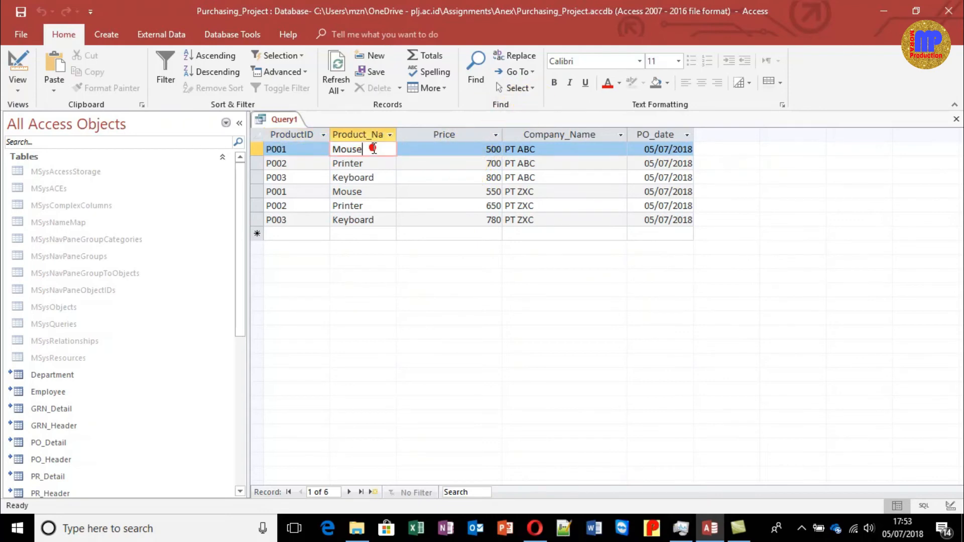
left_click(375, 191)
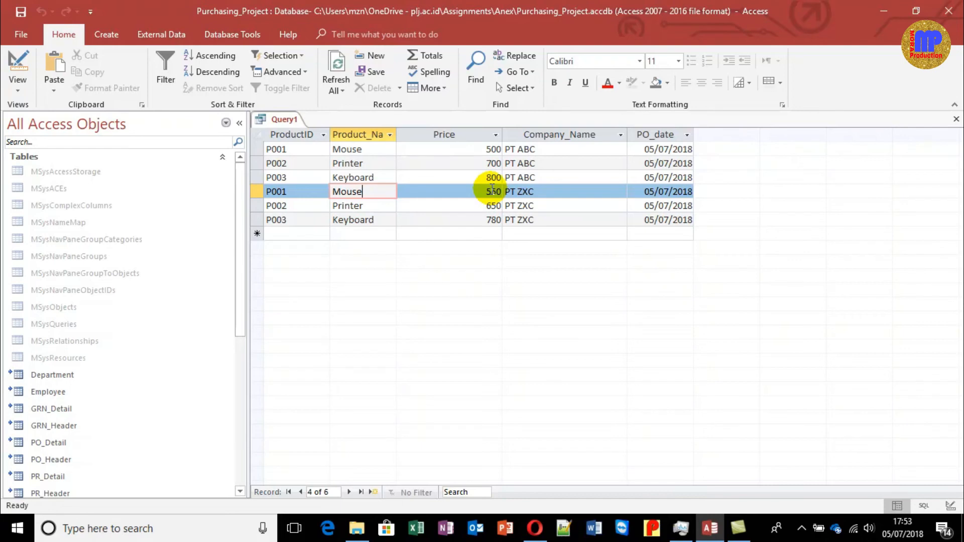
Step: Return the query to its design, close it and save it under the name QPOList
left_click(19, 68)
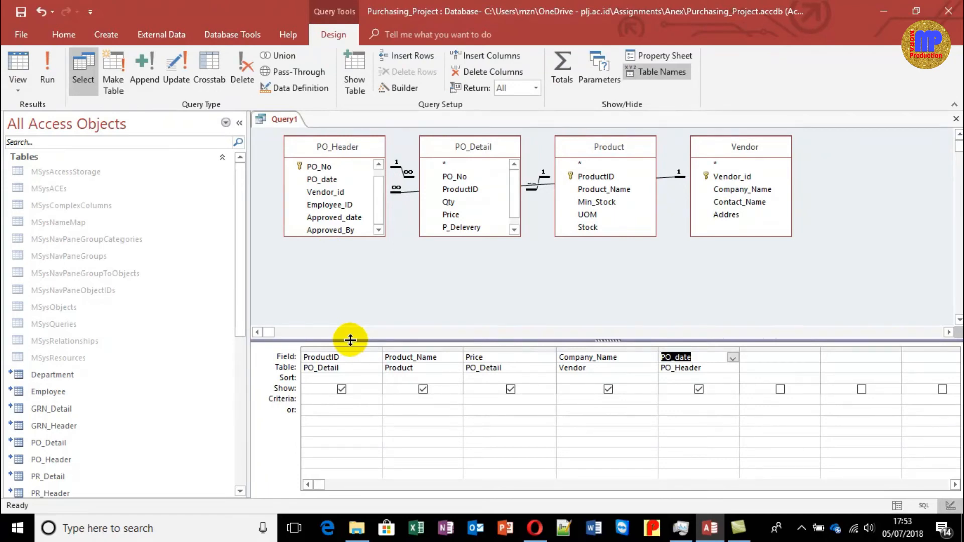
key("ctrl+w")
left_click(432, 302)
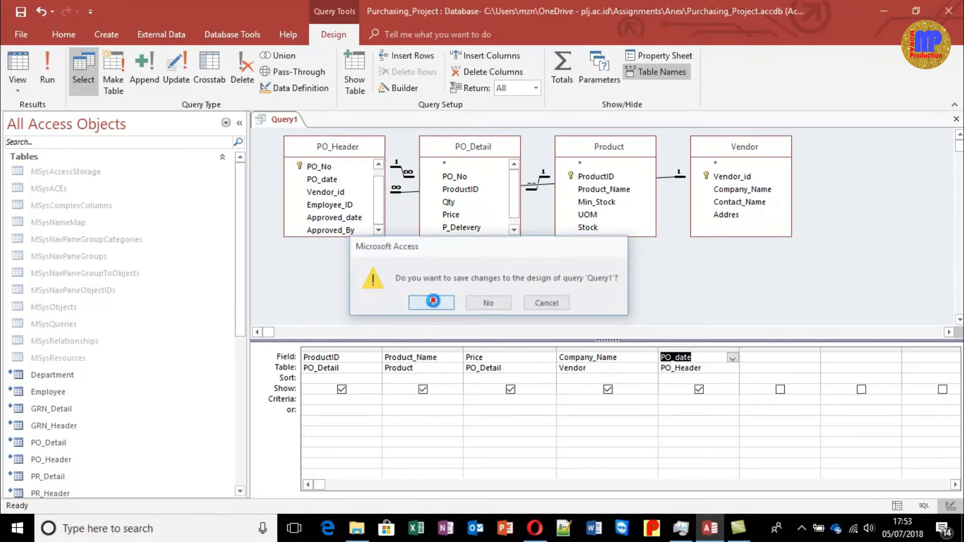
type("Q")
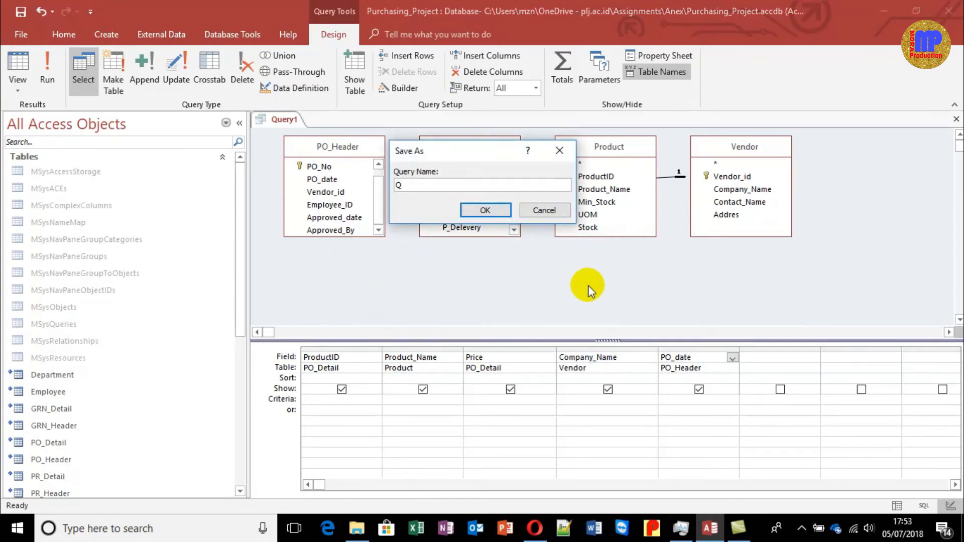
type("POList")
key("Return")
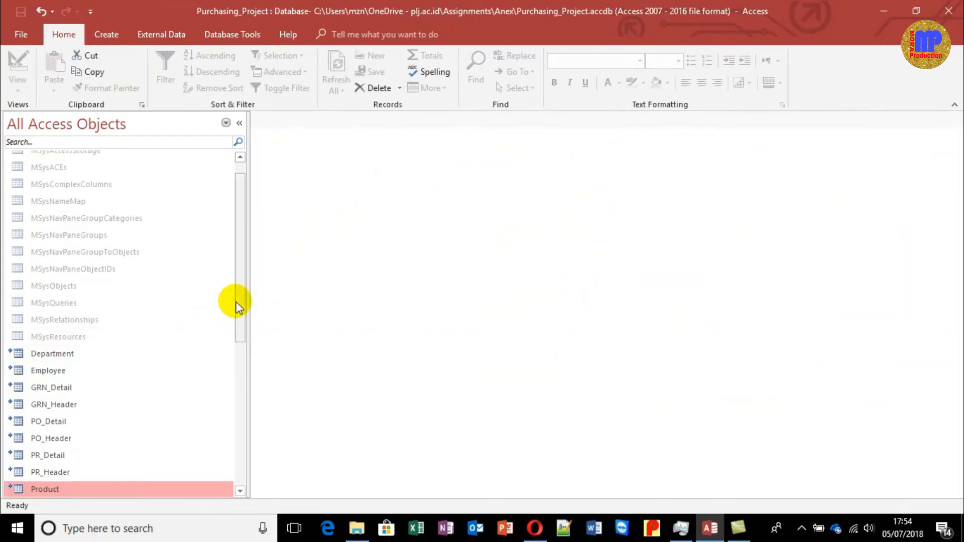
Step: In the PO_Header table, set PO02's PO_date to 06/07/2018 and its Approved_date to 07/07/2018, and close the table
left_click_drag(240, 301, 241, 243)
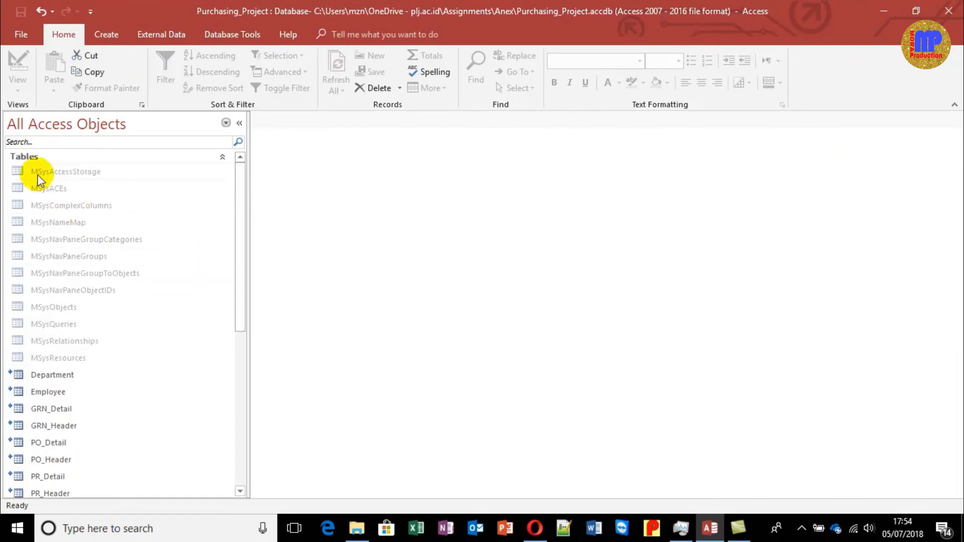
scroll(120, 322, "down", 2)
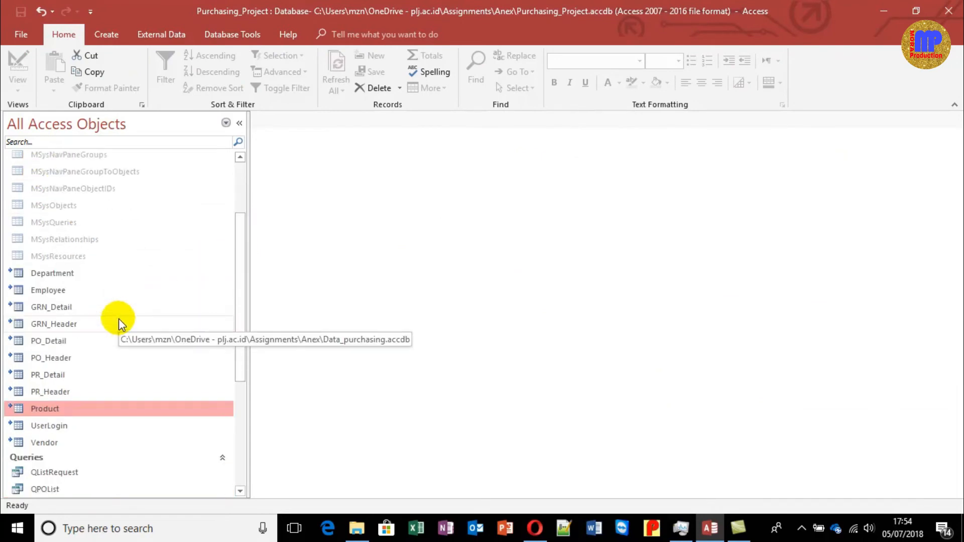
double_click(55, 358)
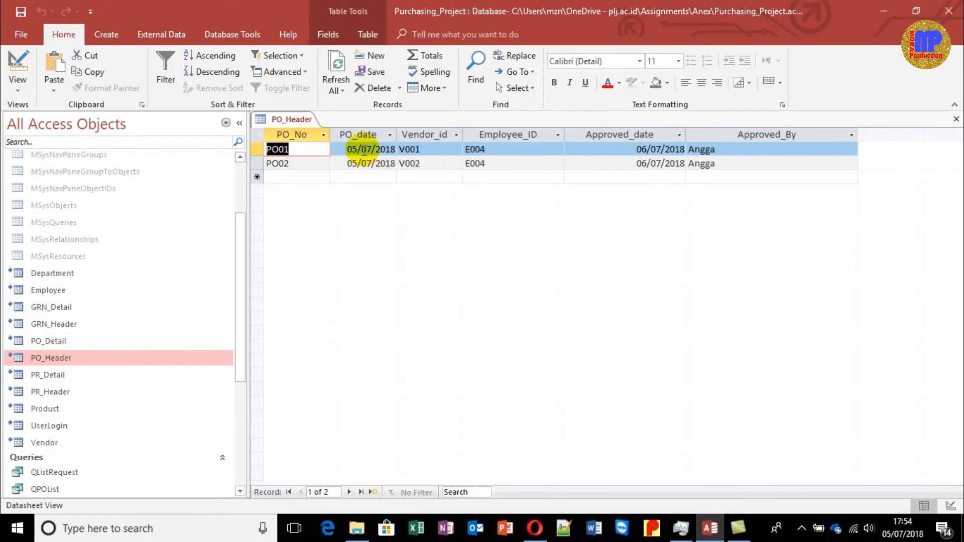
left_click(354, 165)
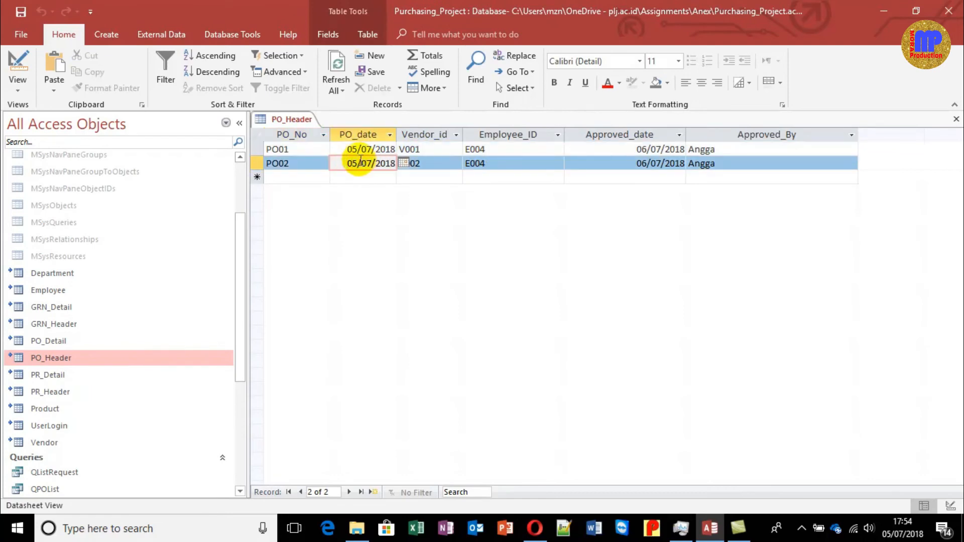
left_click_drag(354, 163, 356, 165)
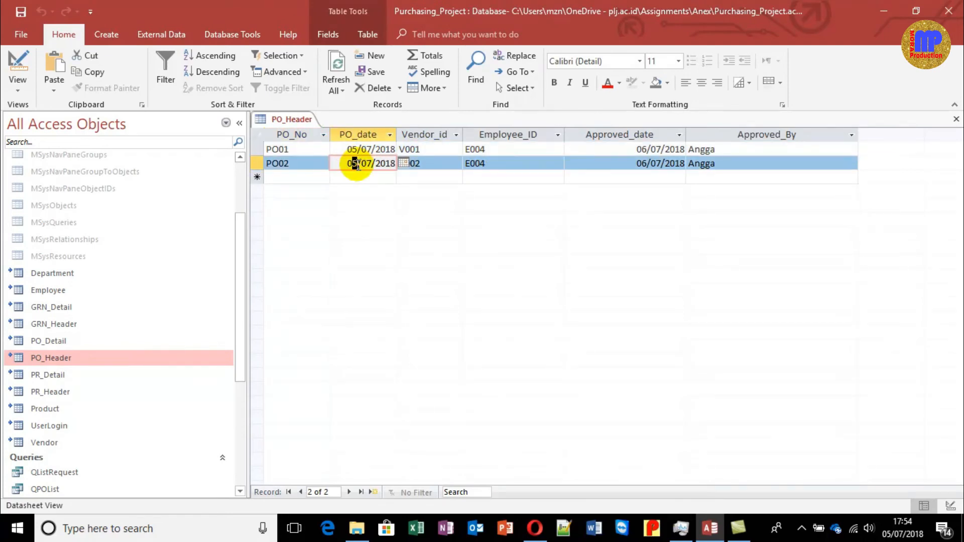
type("6")
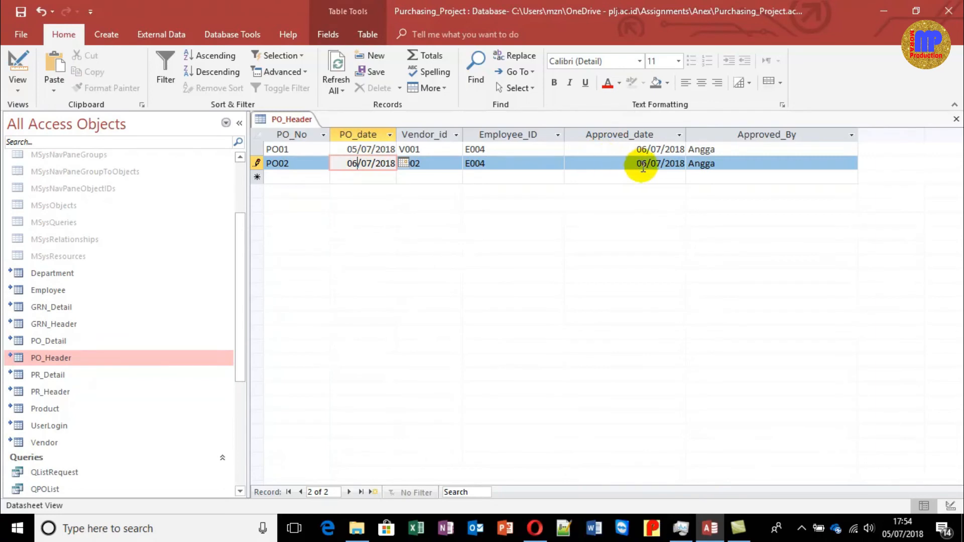
left_click(640, 165)
left_click_drag(640, 165, 646, 165)
type("7")
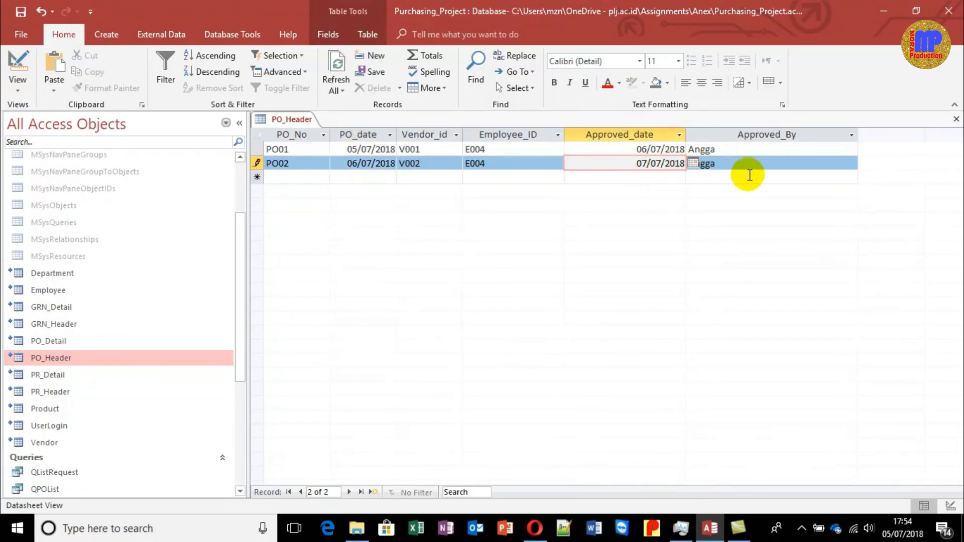
left_click(752, 150)
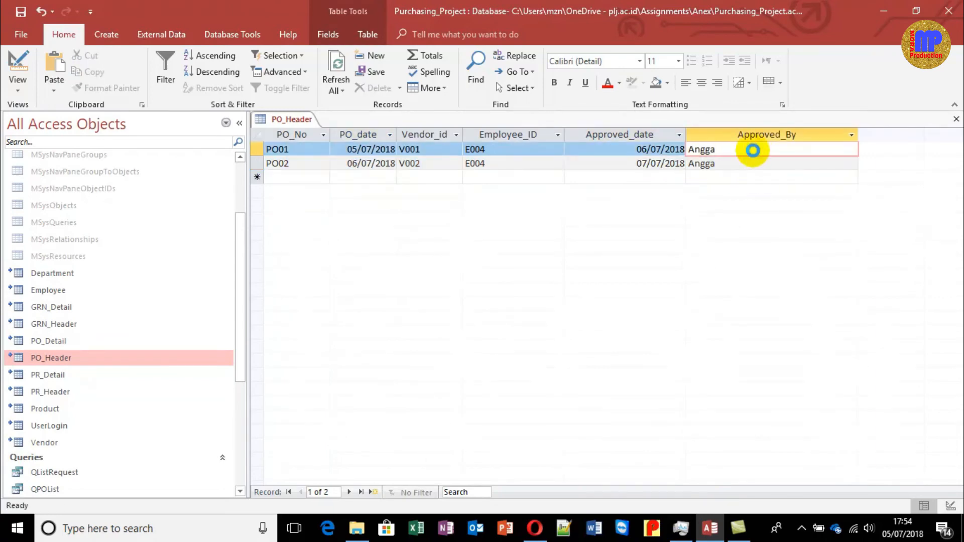
key("ctrl+w")
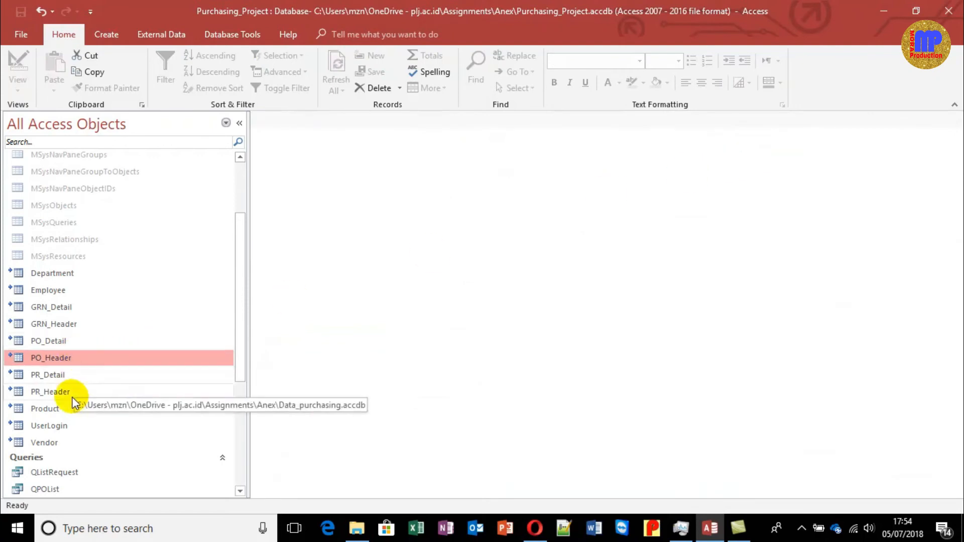
Step: Open the QPOList query to check the product prices, vendors and PO dates, and close it
scroll(75, 409, "down", 2)
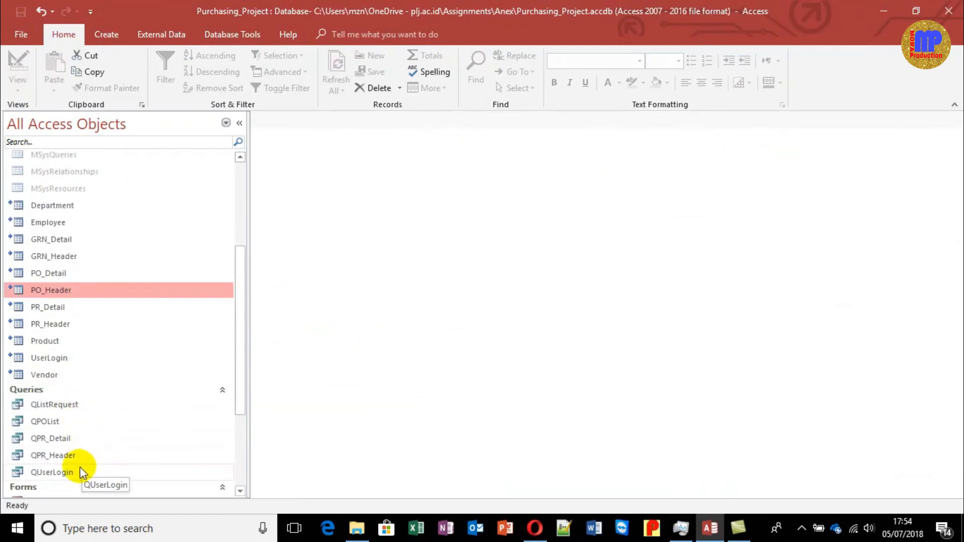
scroll(81, 456, "down", 1)
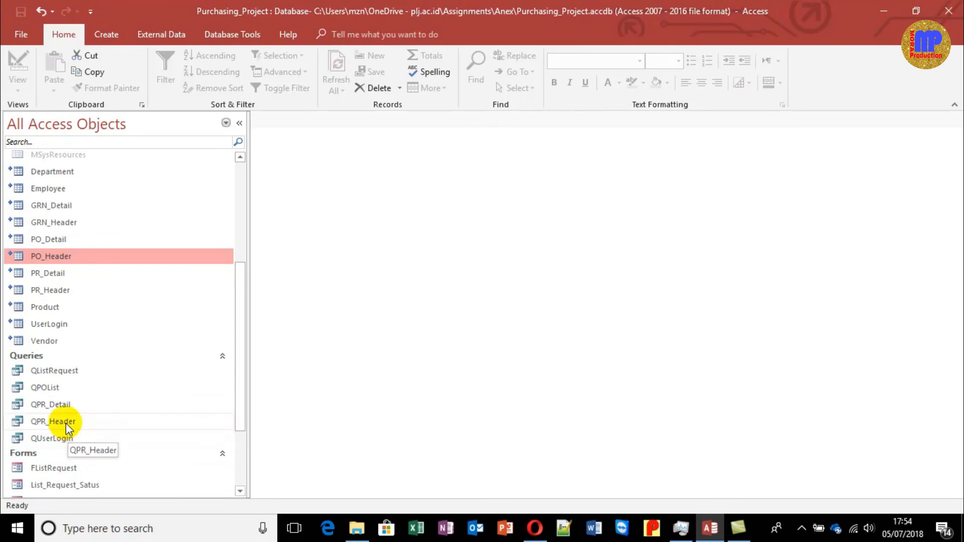
left_click(73, 370)
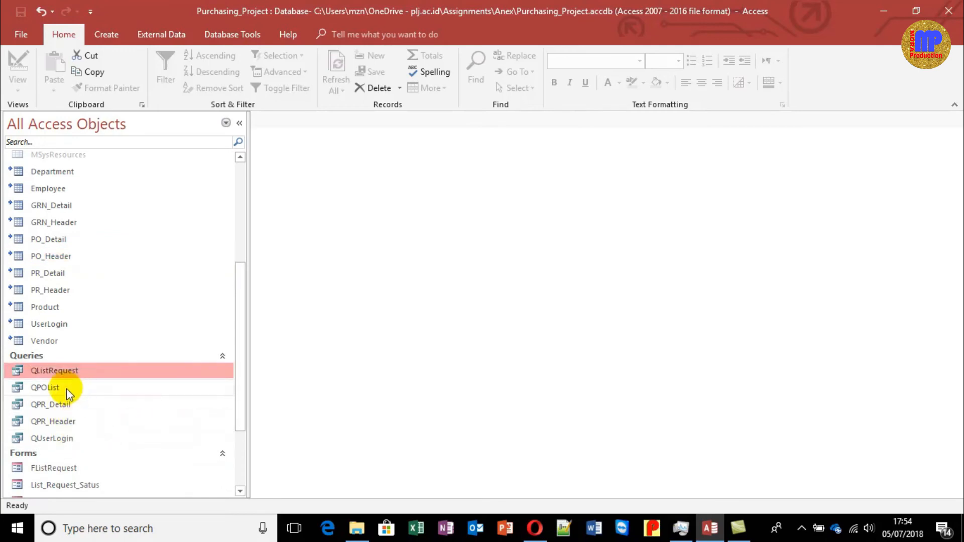
double_click(66, 387)
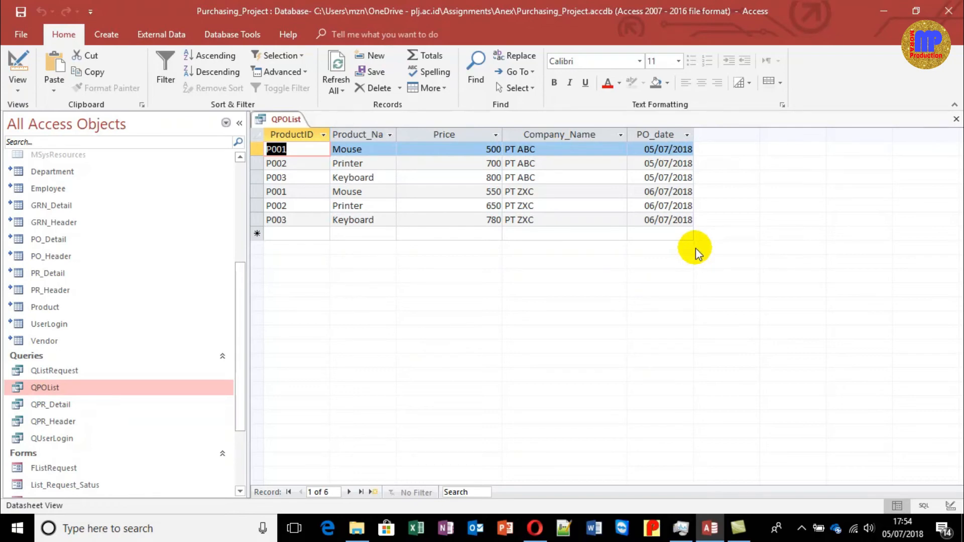
key("ctrl+w")
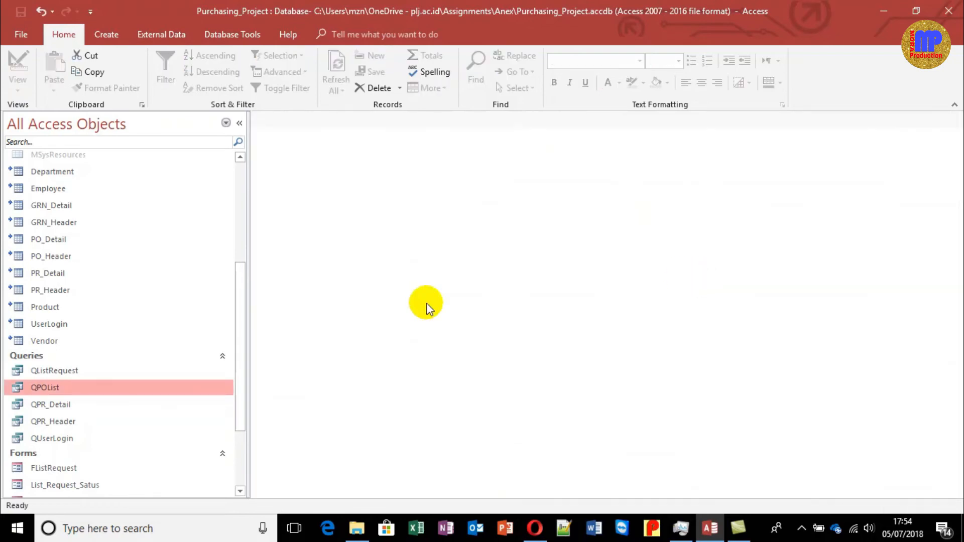
Step: Open the QPOList query in Design View, turn on Totals grouping, and check the resulting datasheet
right_click(113, 393)
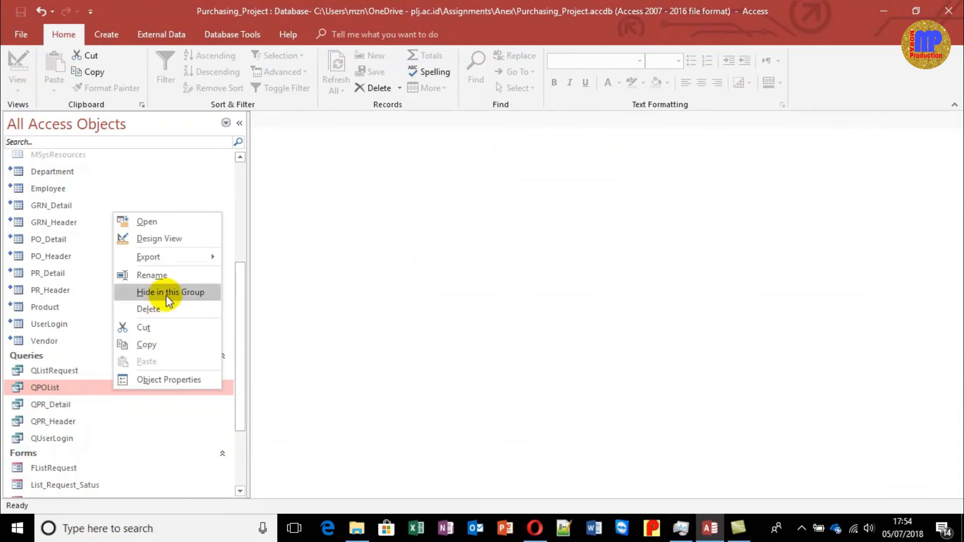
left_click(175, 239)
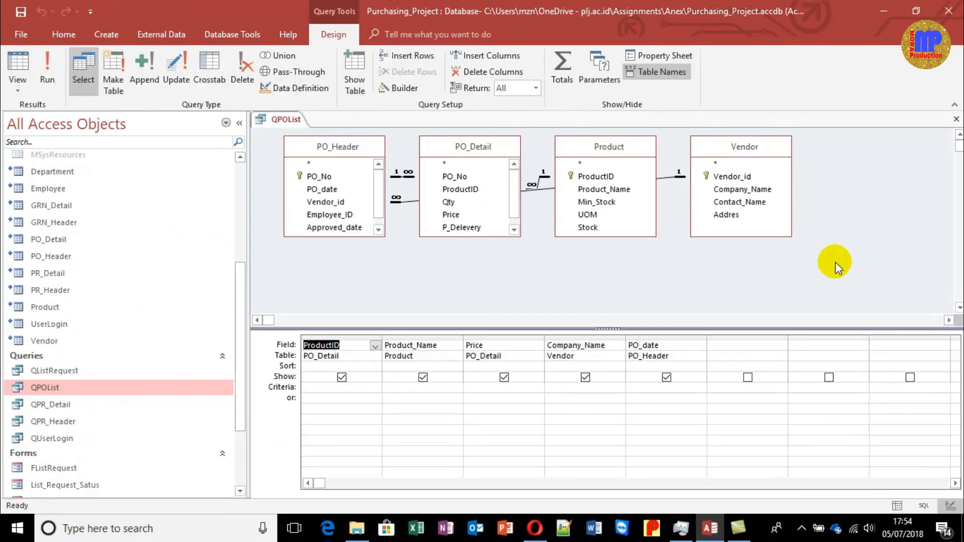
left_click(684, 391)
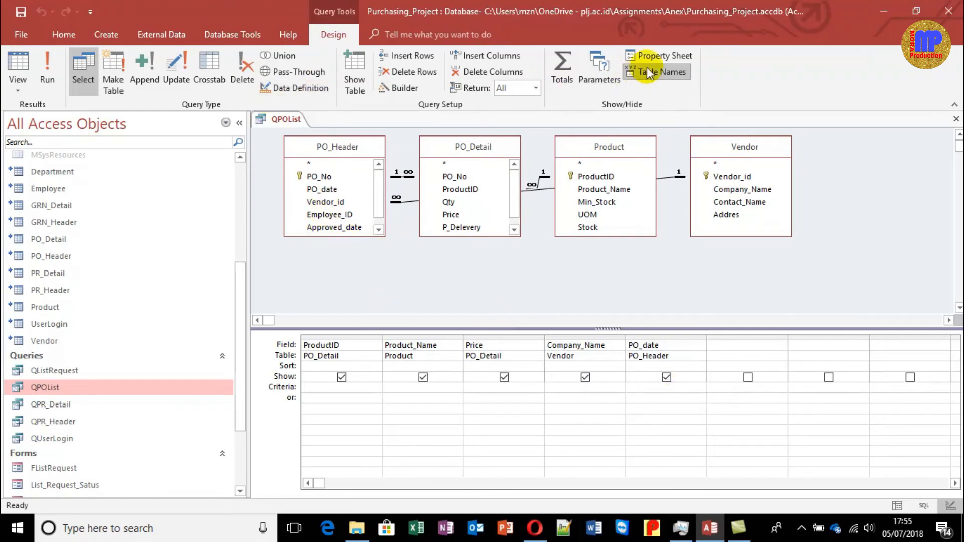
left_click(554, 60)
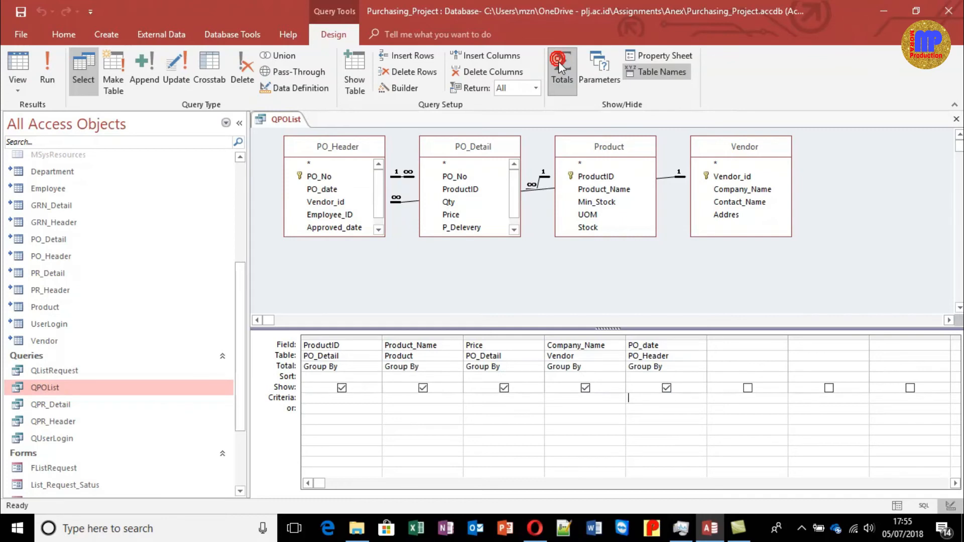
left_click(20, 65)
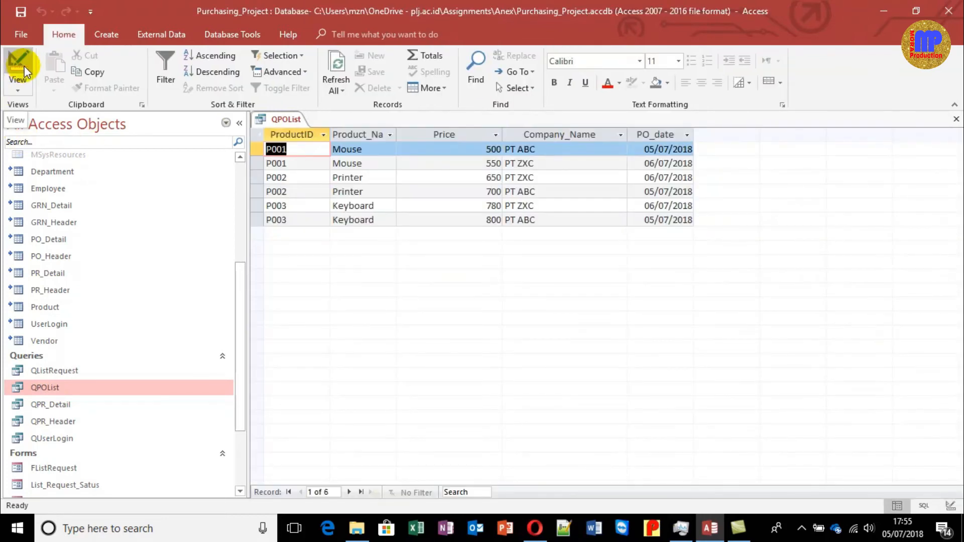
left_click(24, 66)
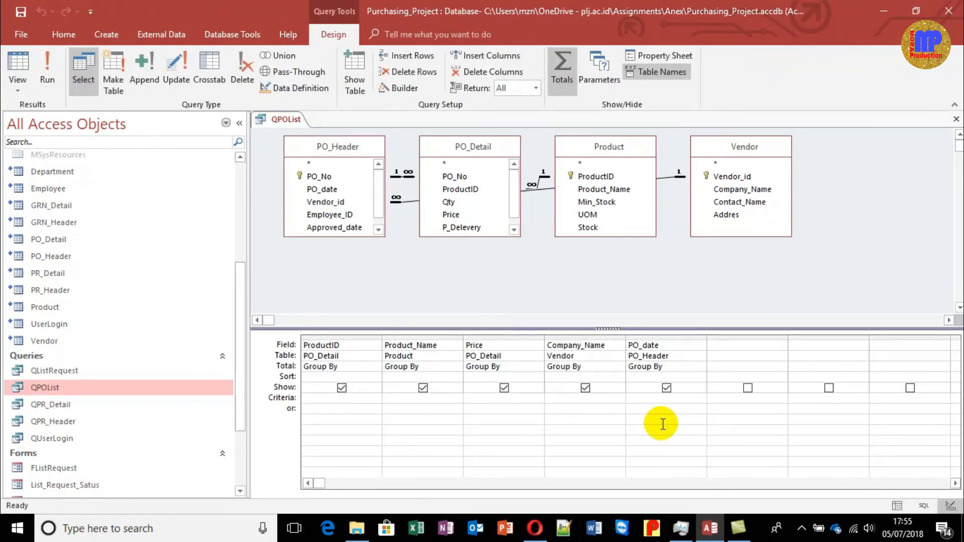
Step: Sort the query by PO_date in Ascending order and check the order of the records in the datasheet
left_click(667, 377)
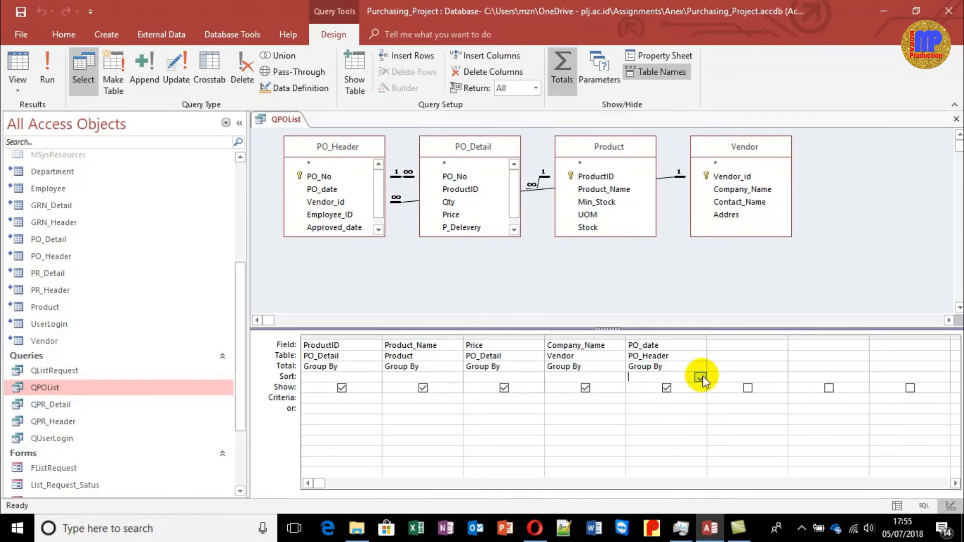
left_click(701, 378)
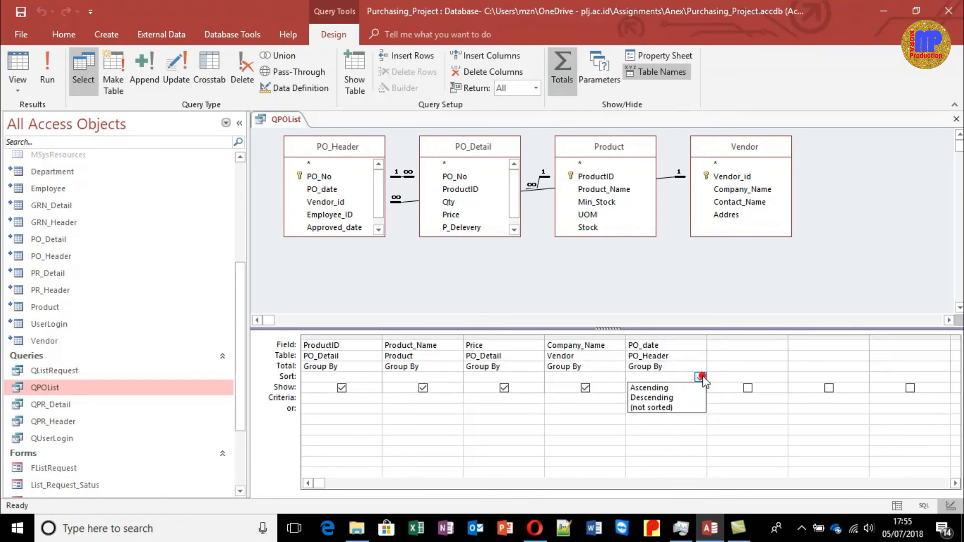
left_click(668, 388)
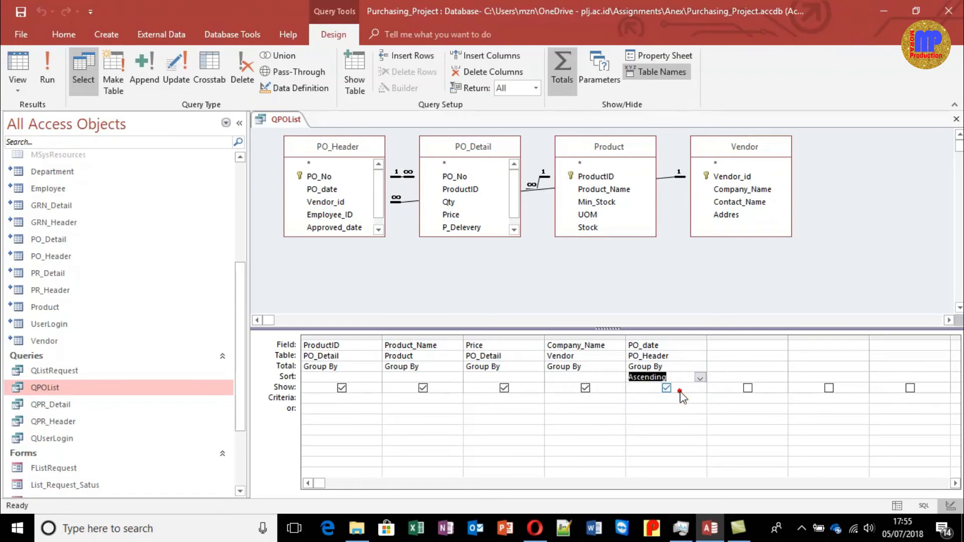
left_click(21, 65)
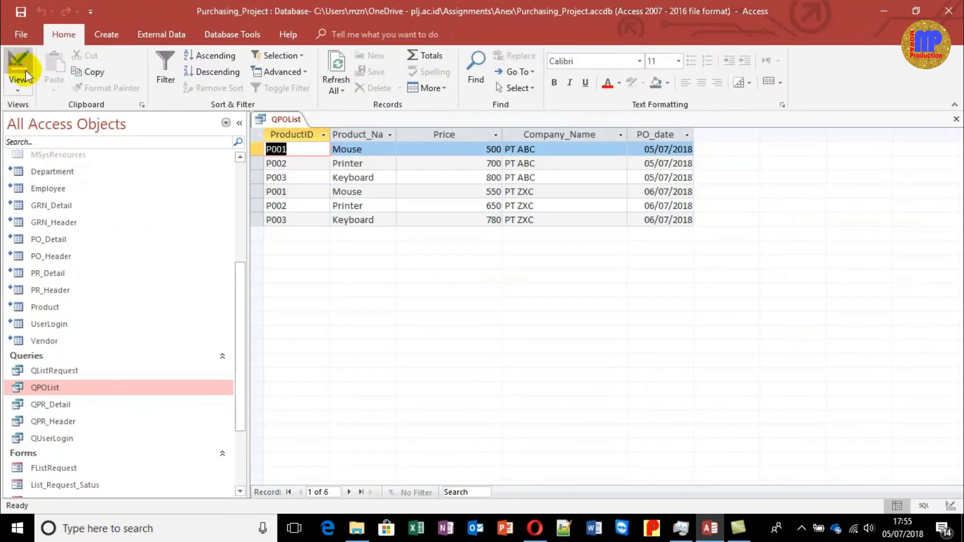
left_click(15, 93)
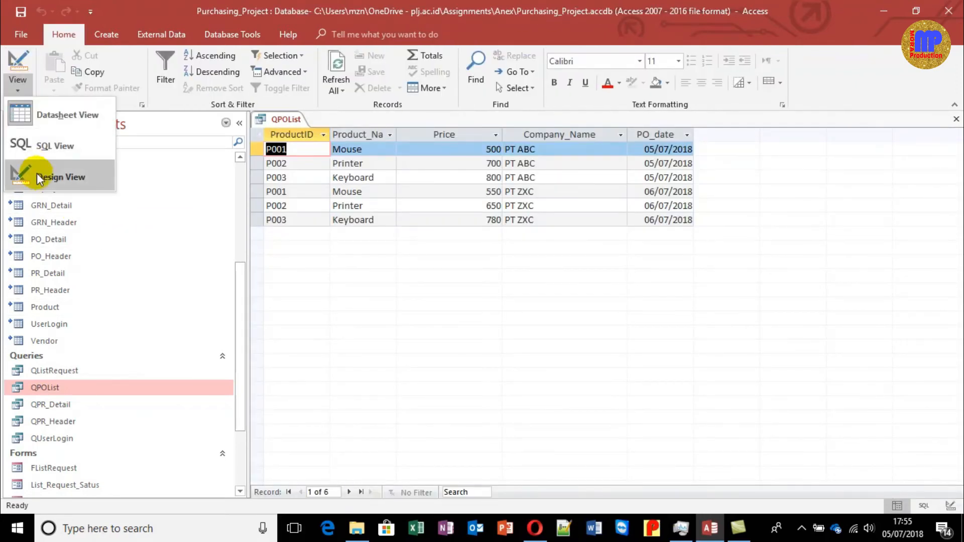
left_click(37, 173)
Step: Sort the query by PO_date in Descending order and check the order of the records in the datasheet
left_click(700, 378)
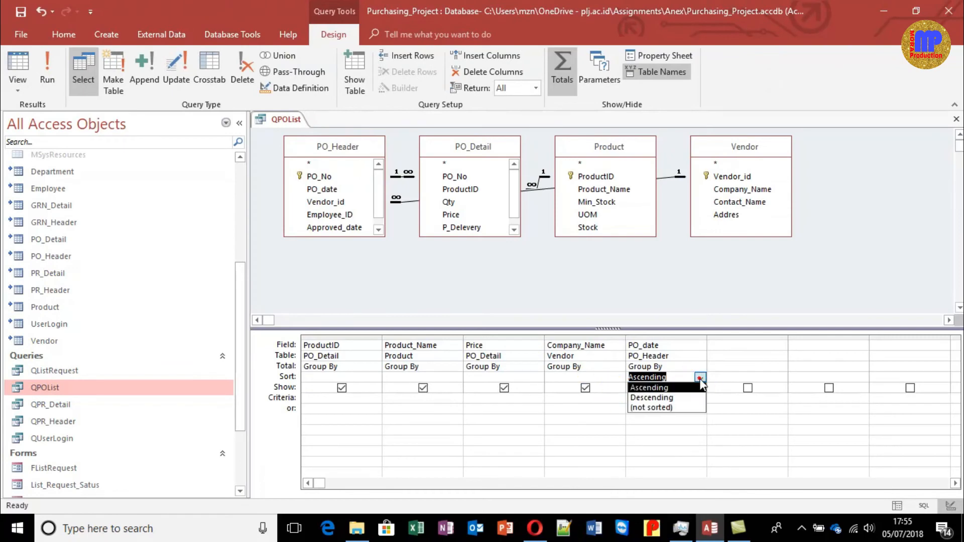
left_click(674, 399)
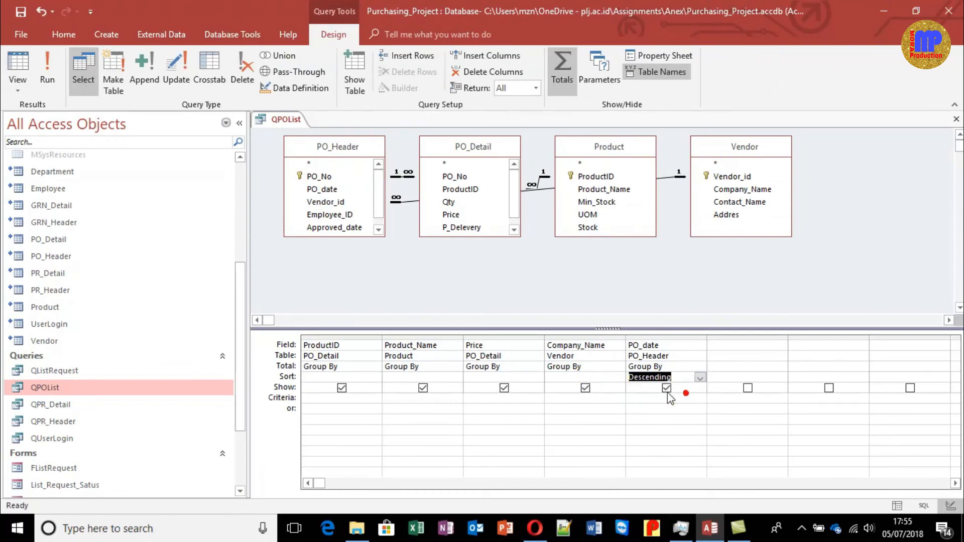
left_click(23, 64)
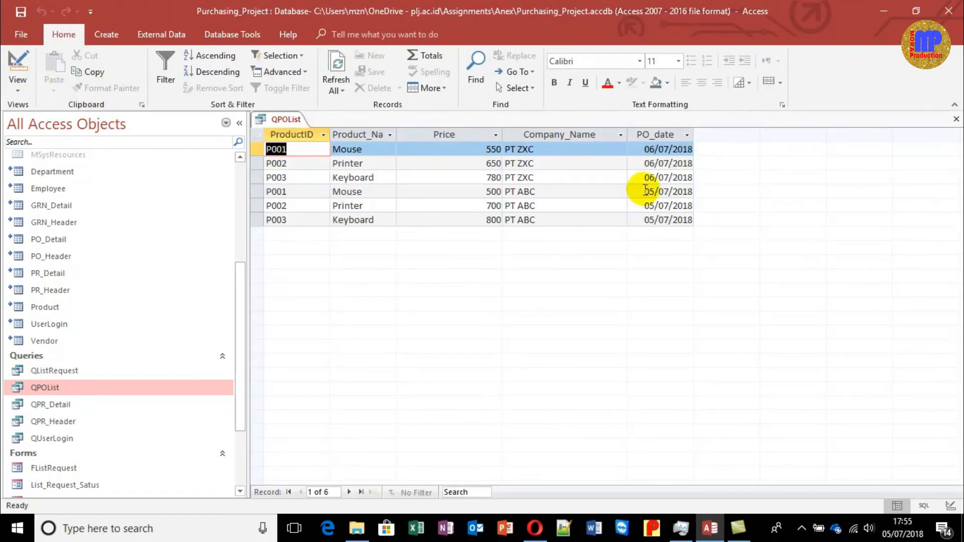
left_click(15, 64)
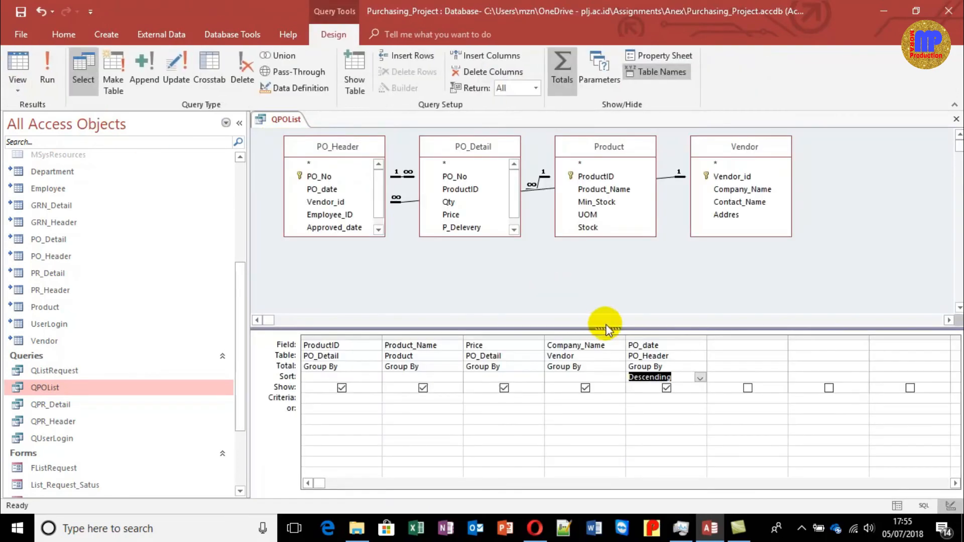
Step: Set the PO_date column's total to Max, view the query's datasheet, and return to the query design
left_click(636, 397)
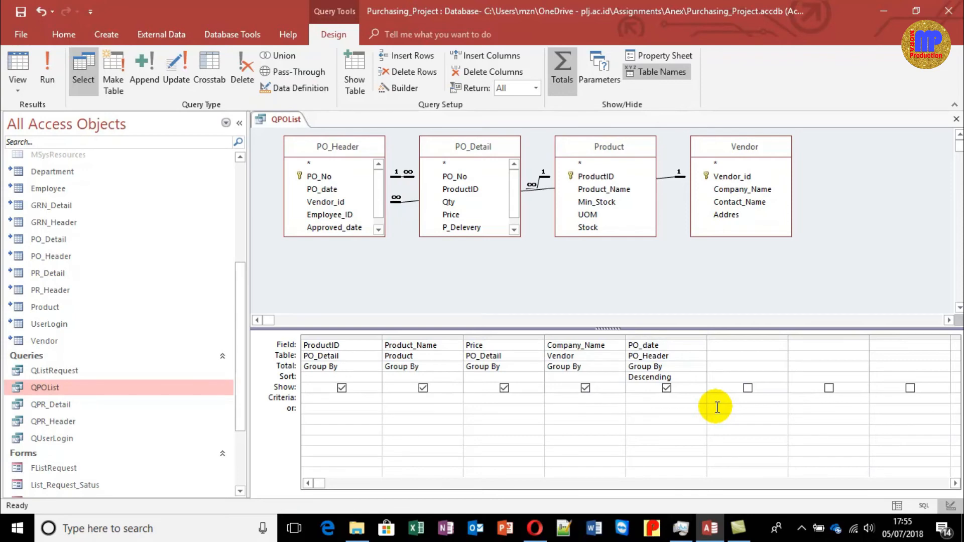
left_click(696, 366)
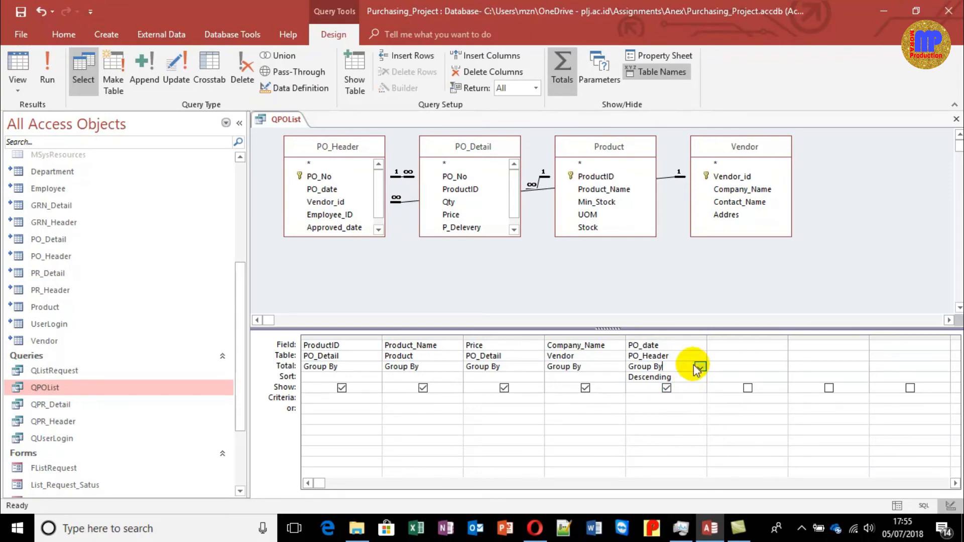
left_click(704, 367)
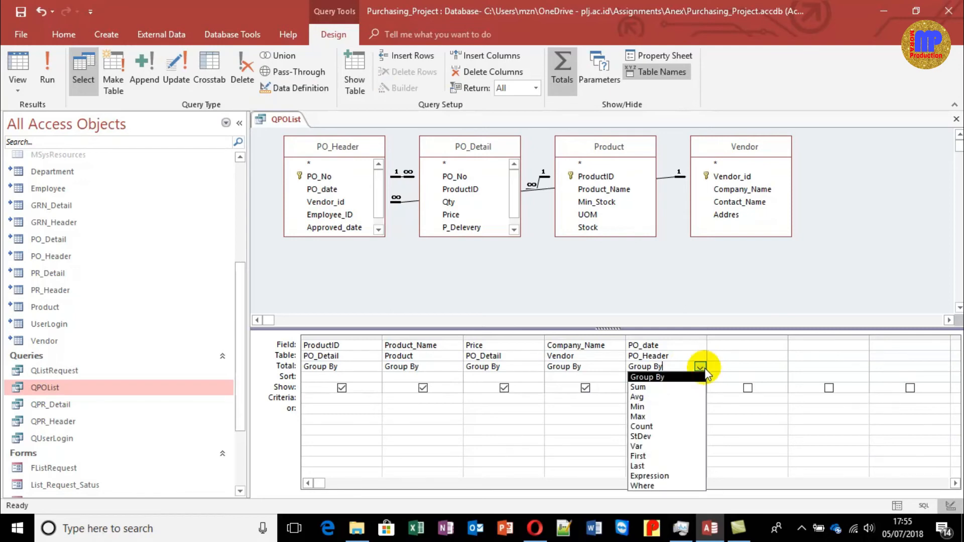
left_click(678, 416)
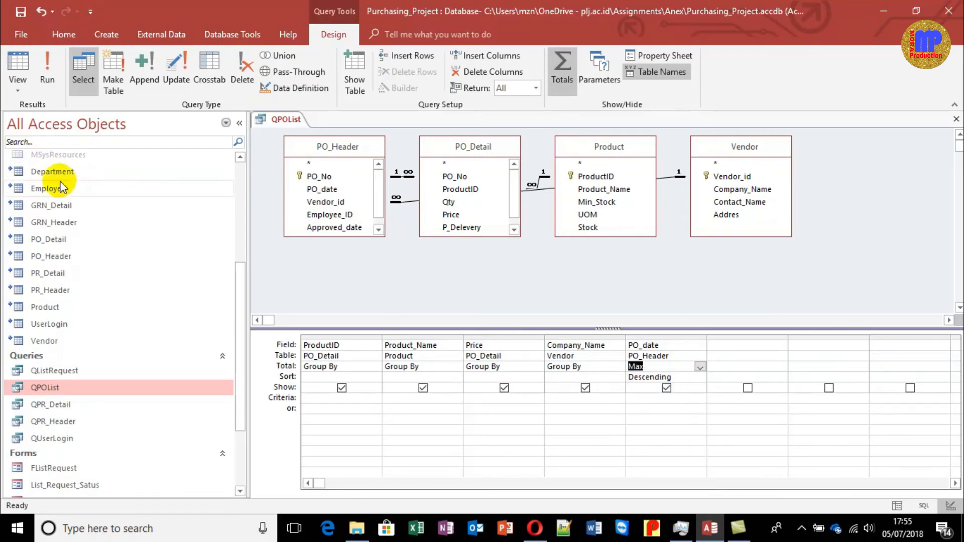
left_click(20, 62)
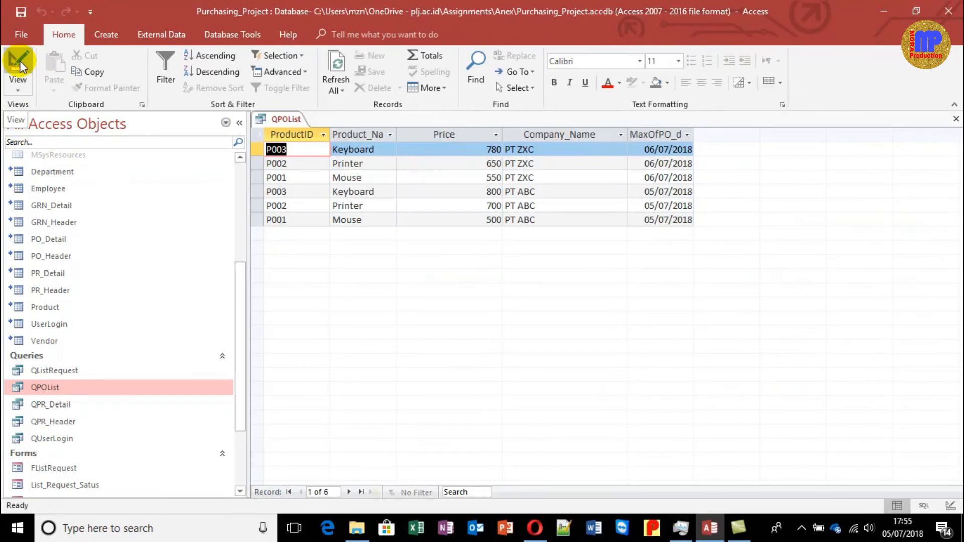
left_click(19, 86)
left_click(22, 168)
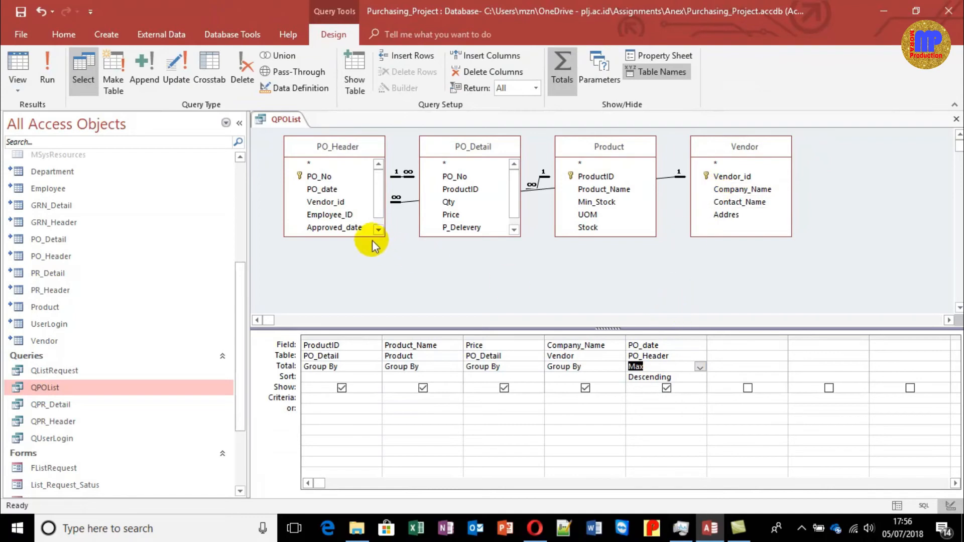
Step: Try a second PO_date column from PO_Header in the query, view the datasheet, and delete that extra column
scroll(352, 211, "down", 1)
left_click_drag(316, 180, 723, 334)
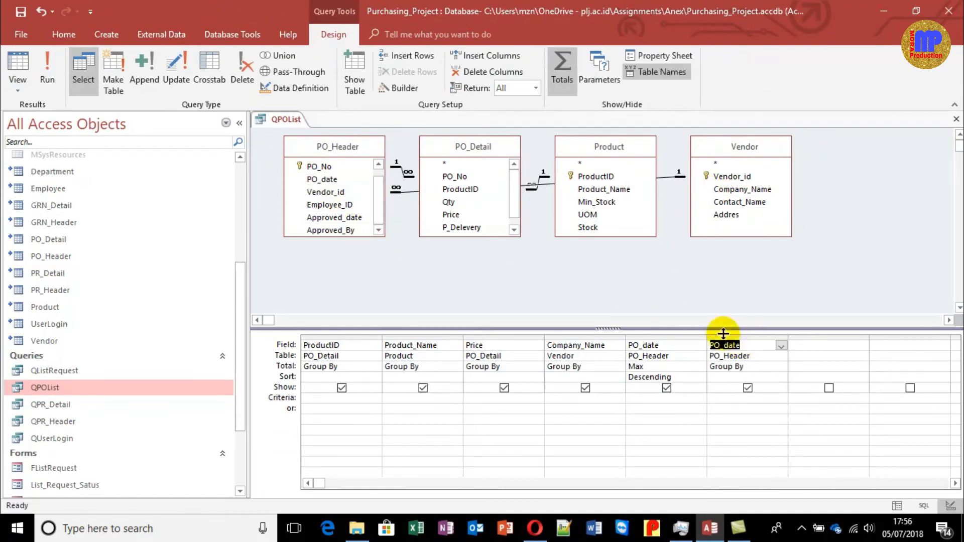
left_click(20, 64)
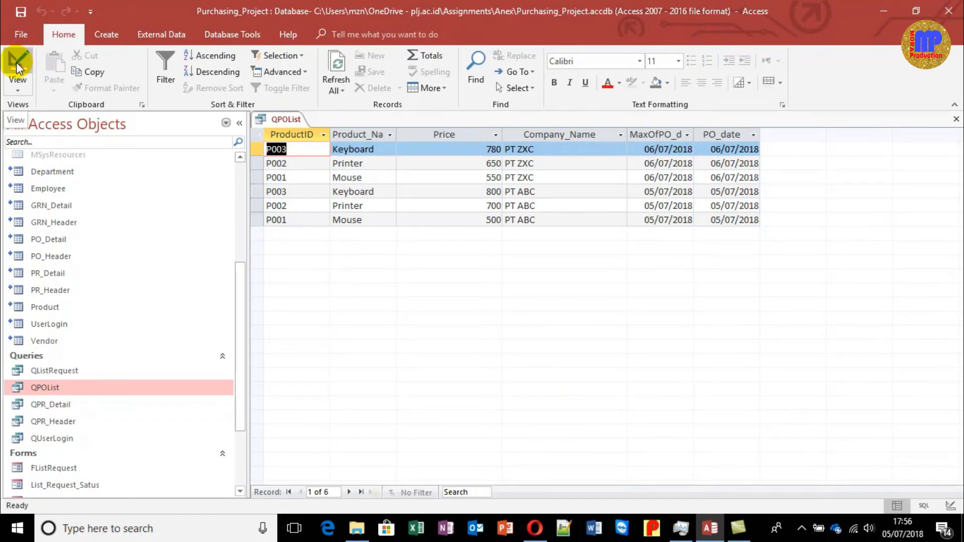
left_click(12, 91)
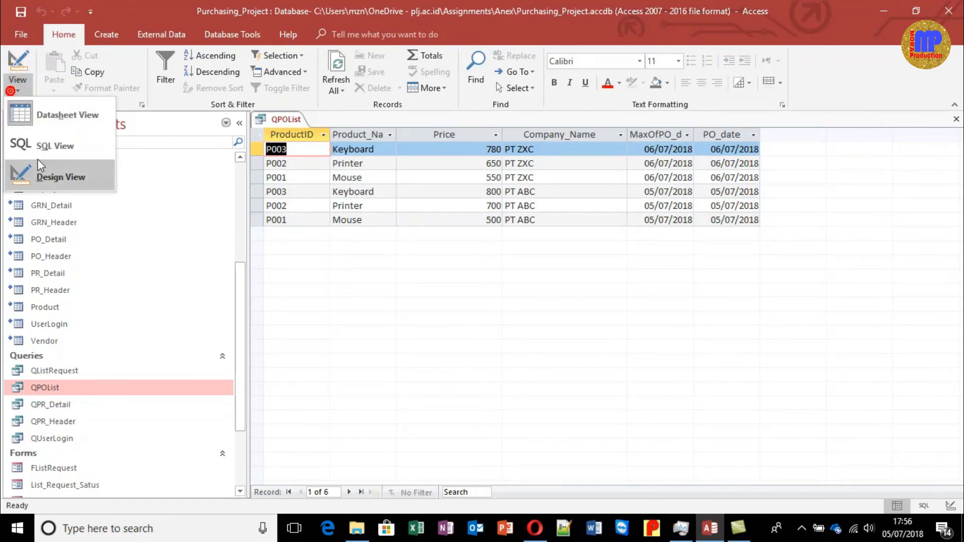
left_click(41, 166)
left_click(756, 336)
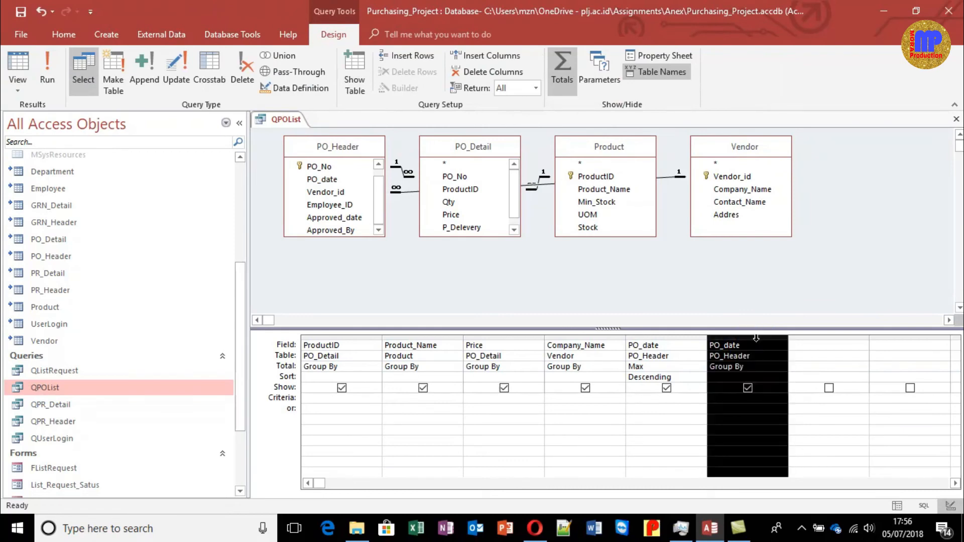
key("Delete")
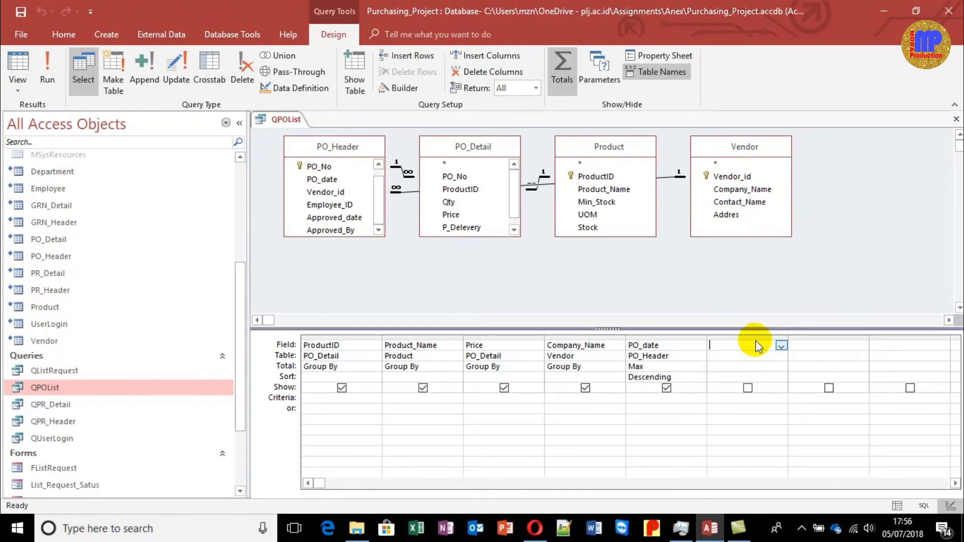
Step: Review the query's SQL statement and its datasheet, then return to Design View
left_click(20, 92)
left_click(57, 149)
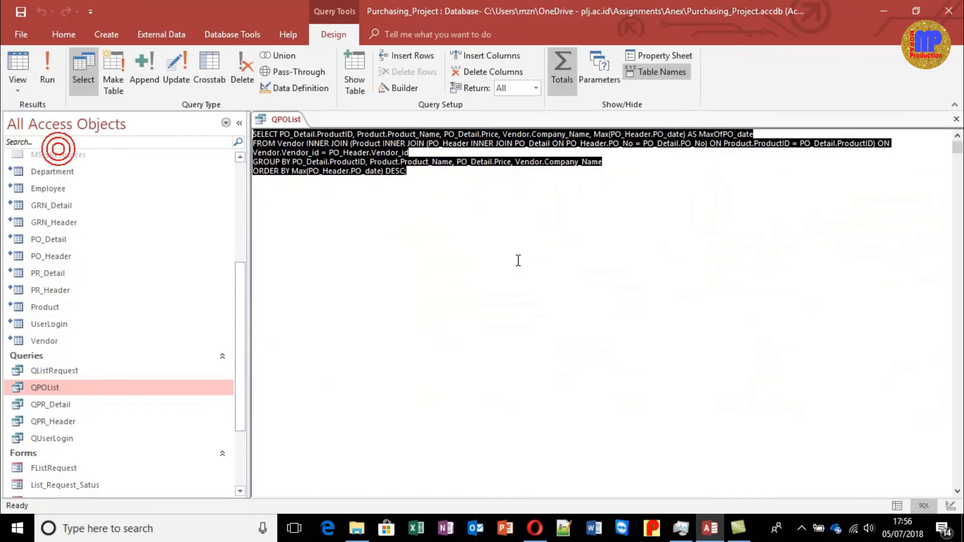
left_click(535, 193)
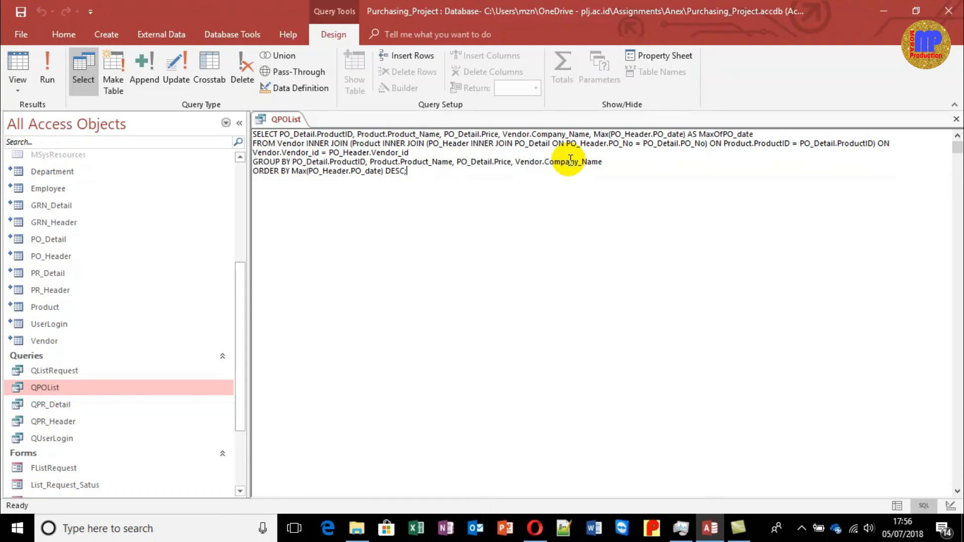
left_click(20, 64)
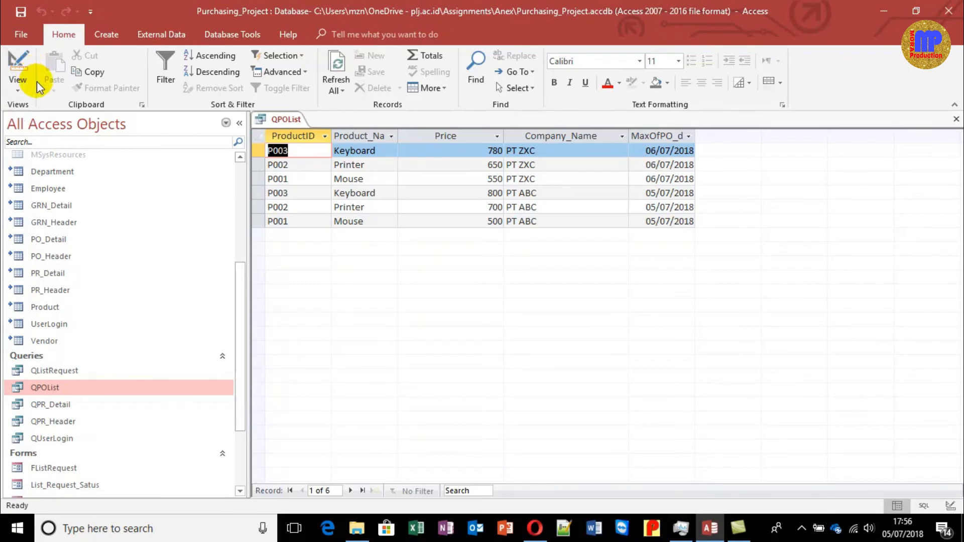
left_click(18, 90)
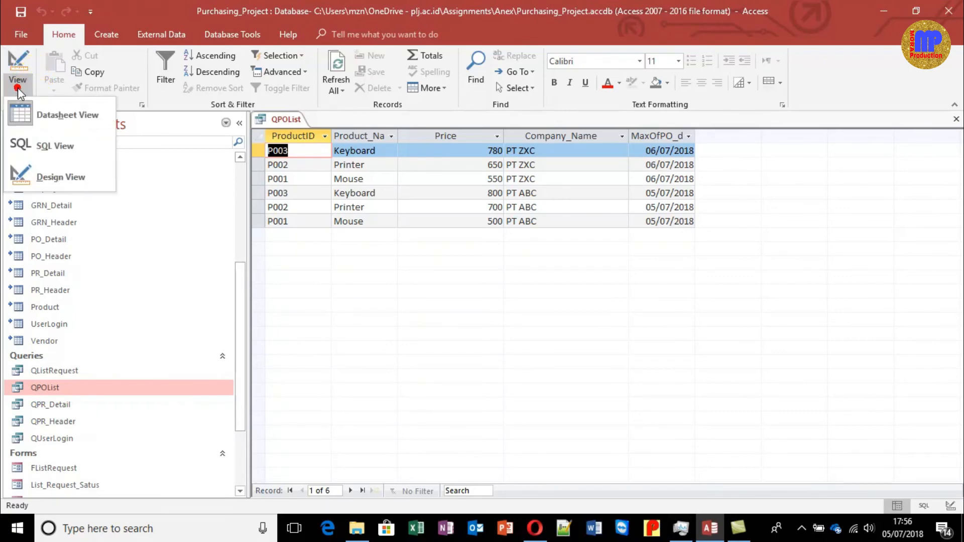
left_click(40, 174)
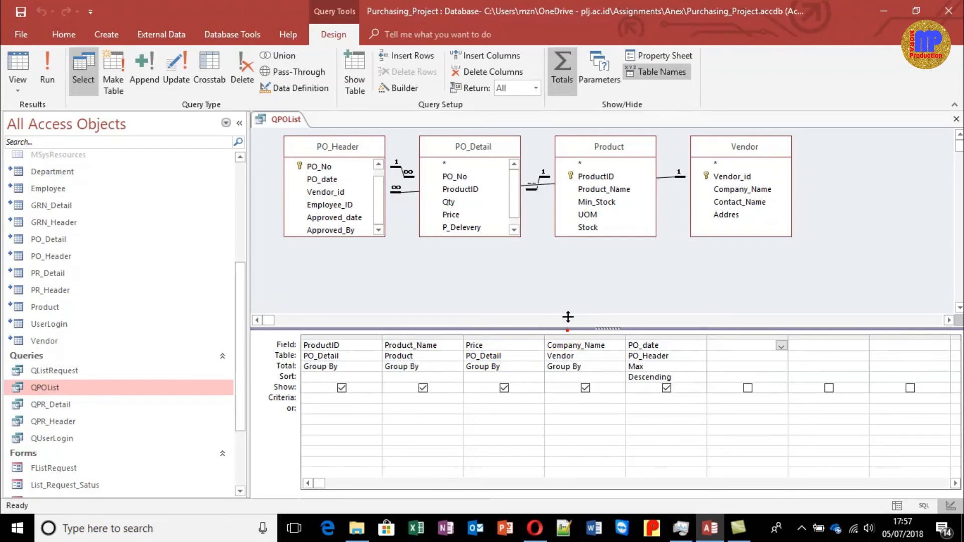
Step: Set the PO_date column's total to Group By in the QPOList query design
left_click_drag(573, 284, 574, 272)
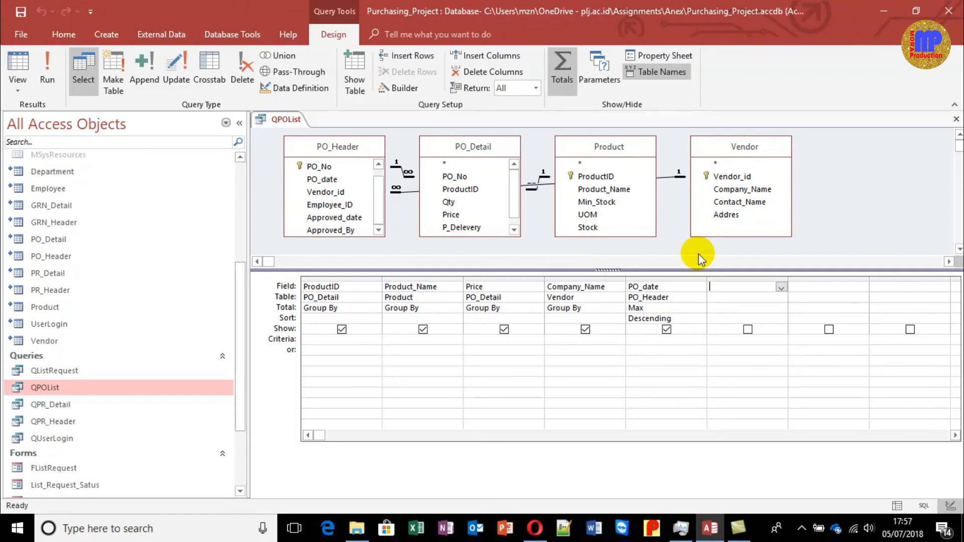
left_click(661, 308)
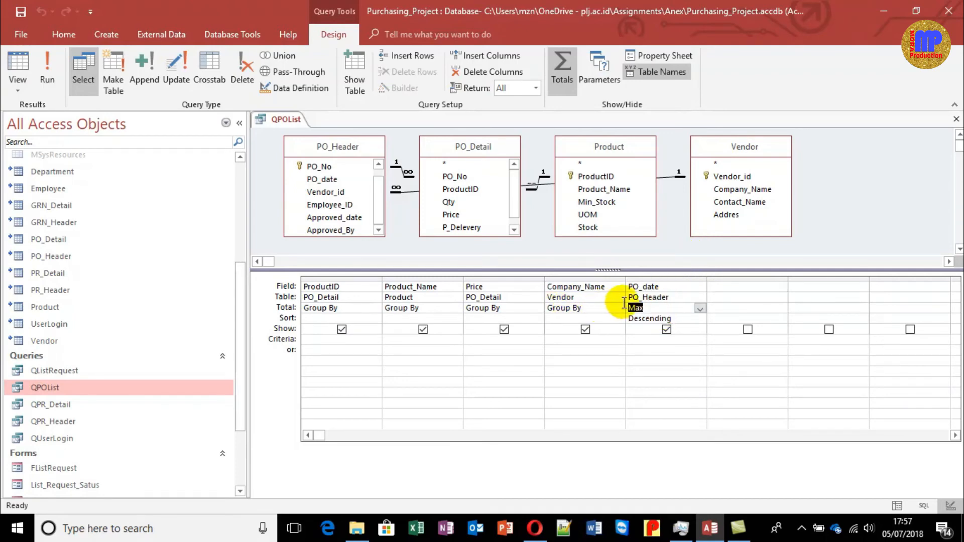
type("group By")
left_click(678, 342)
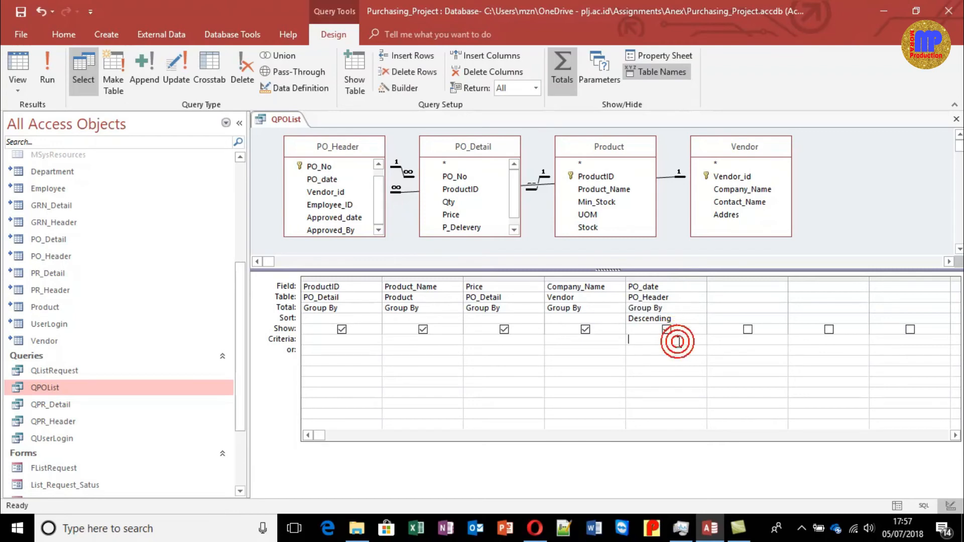
key("ctrl+w")
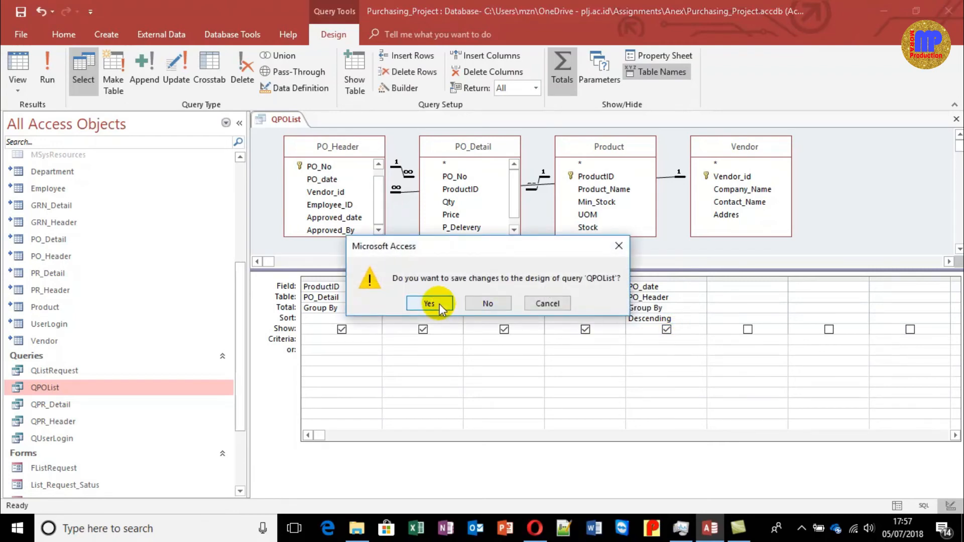
left_click(547, 303)
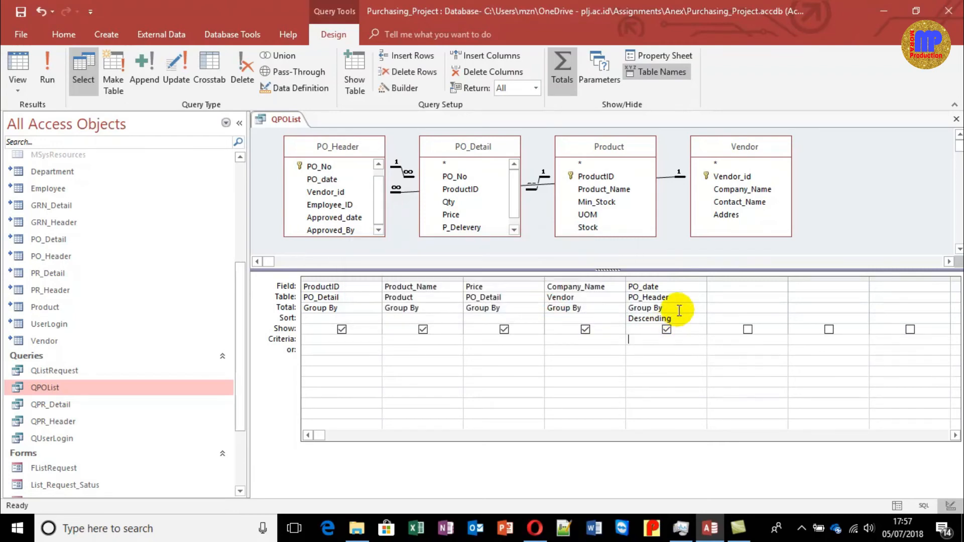
Step: Turn off the Totals row in the QPOList query, then save the design changes and close the query
left_click(563, 70)
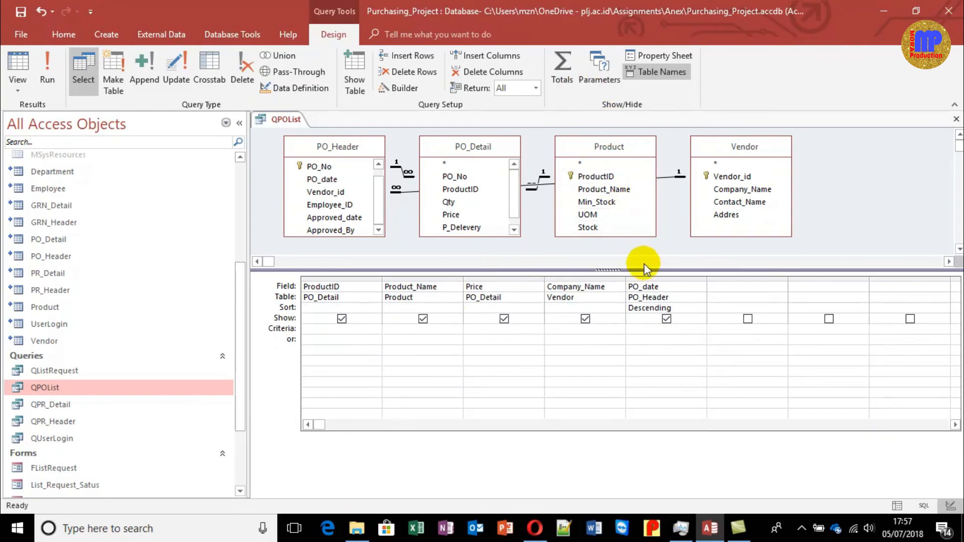
key("ctrl+w")
left_click(424, 302)
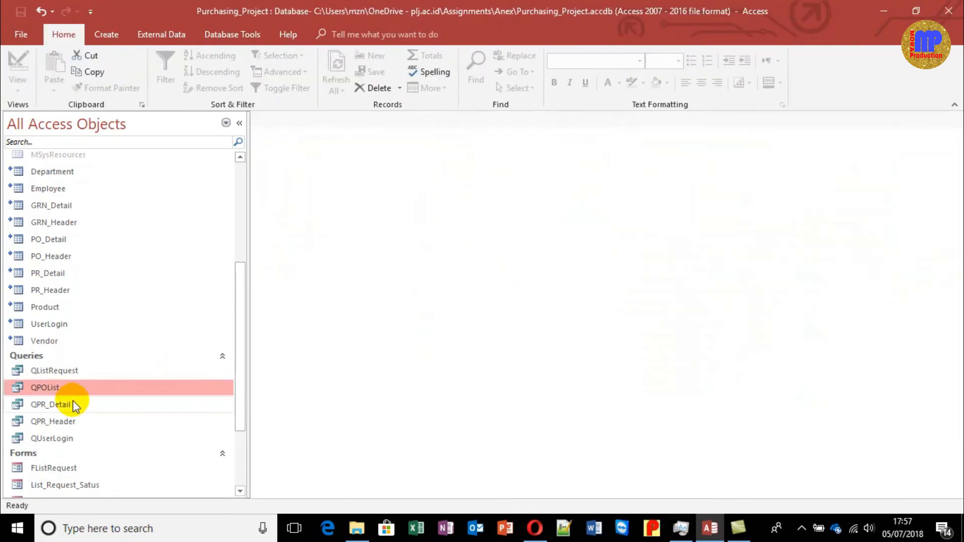
Step: Examine the records in the QPOList query's datasheet and in the PO_Header table, closing each one
double_click(68, 387)
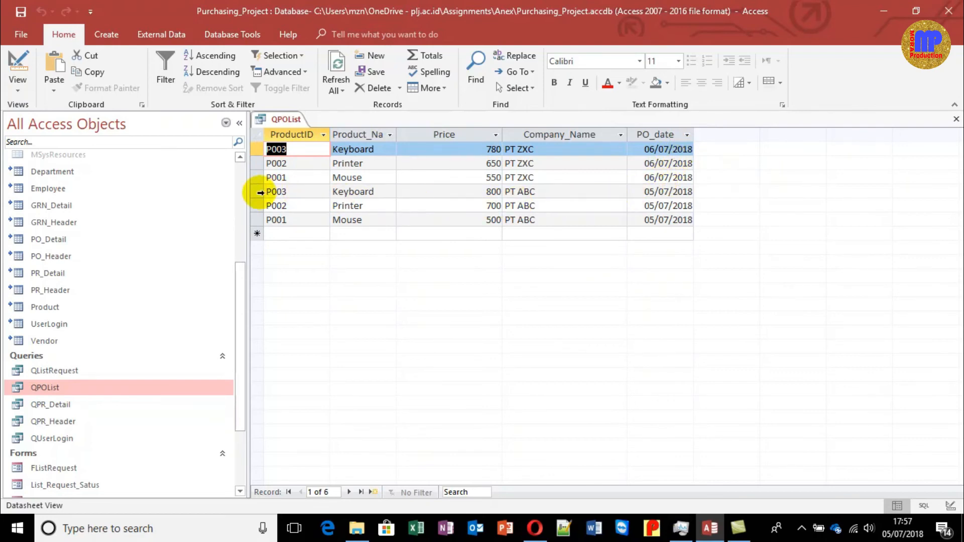
key("ctrl+w")
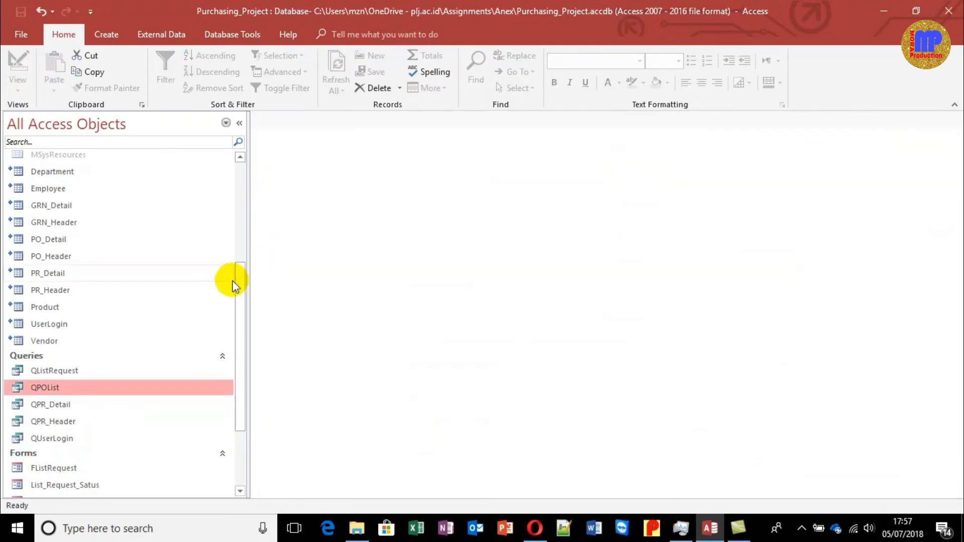
left_click_drag(238, 285, 239, 340)
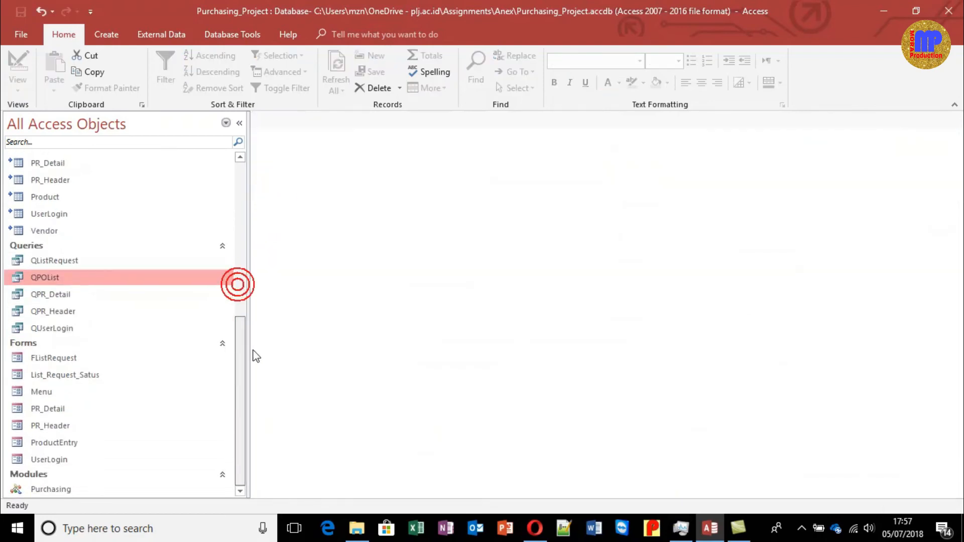
left_click(41, 396)
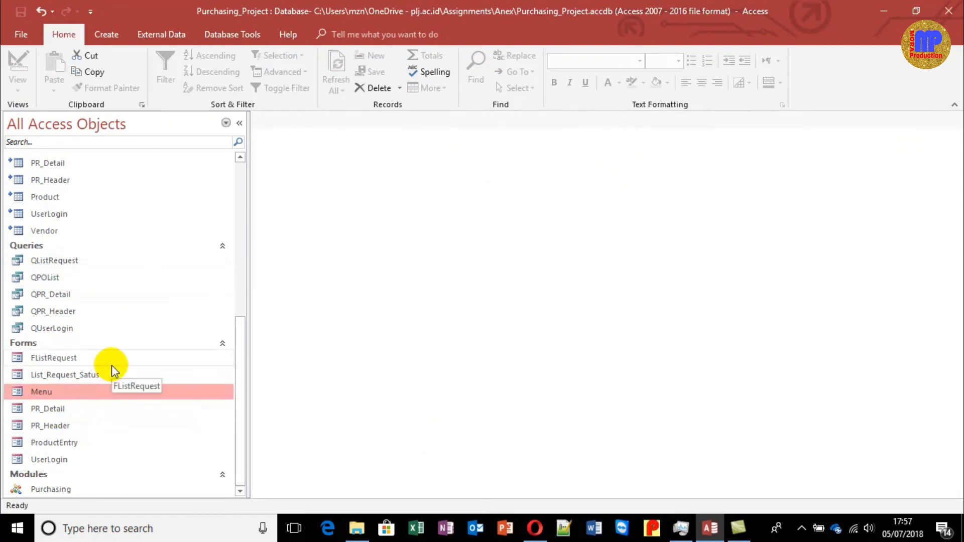
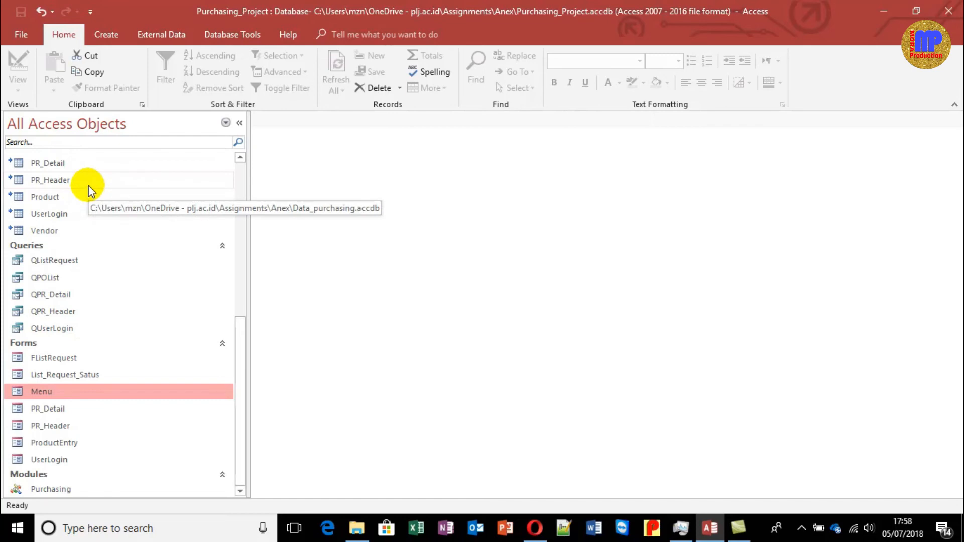
scroll(88, 186, "up", 2)
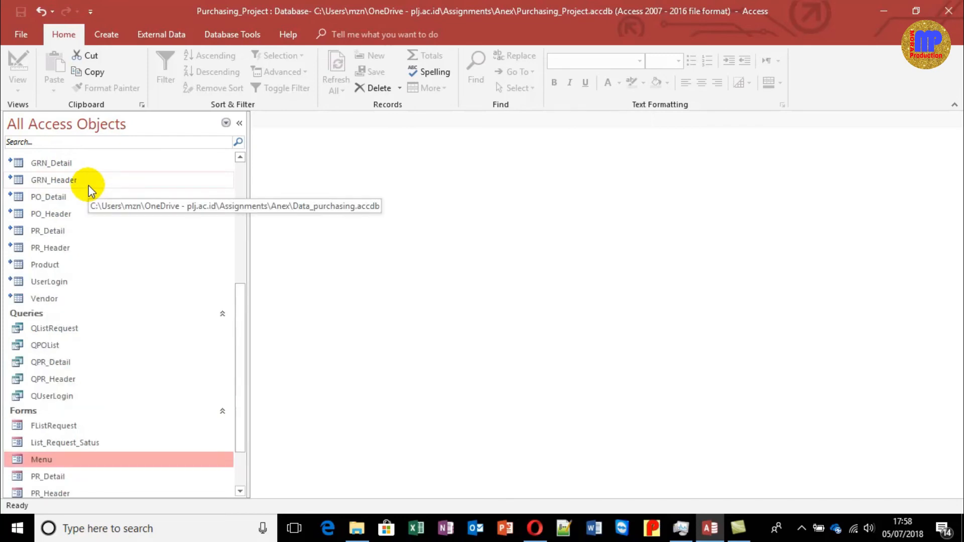
left_click(77, 211)
double_click(77, 211)
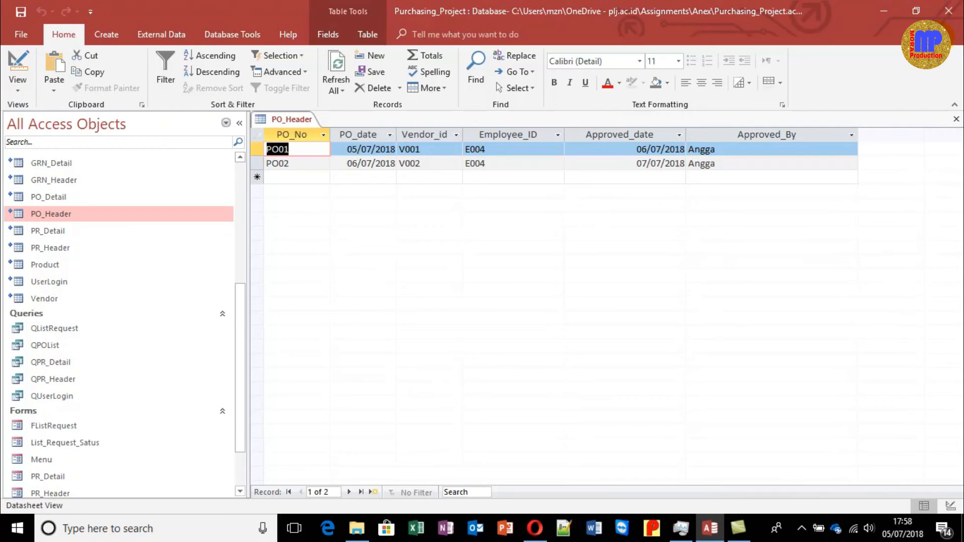
key("ctrl+w")
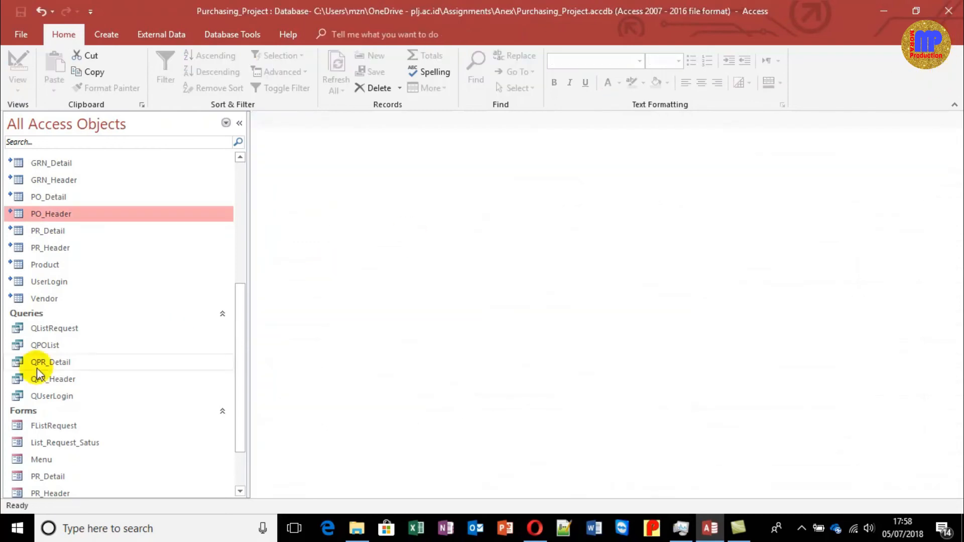
Step: Start a new query in Design View with the PO_Header and Vendor tables
mouse_move(241, 329)
left_mouse_down()
mouse_move(246, 374)
mouse_move(254, 339)
left_mouse_up()
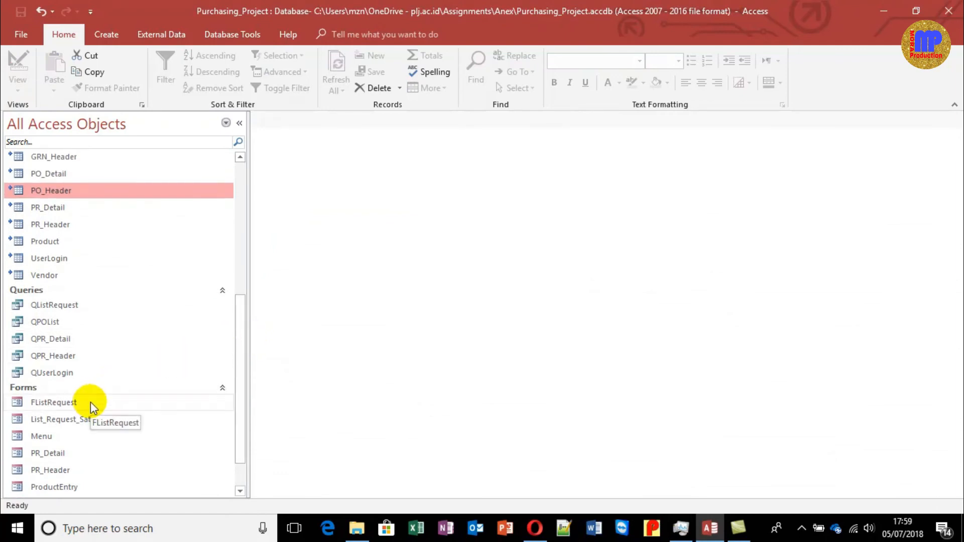
left_click(69, 307)
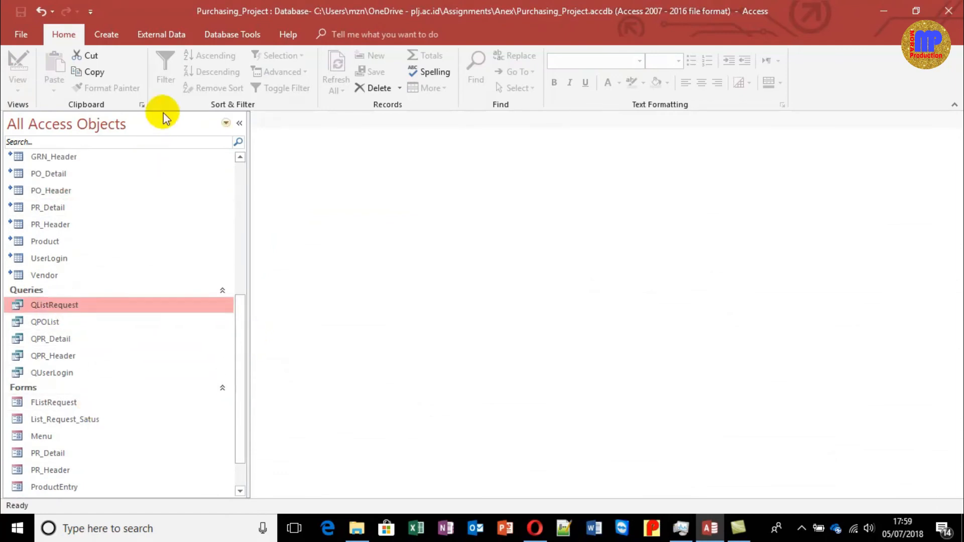
left_click(115, 29)
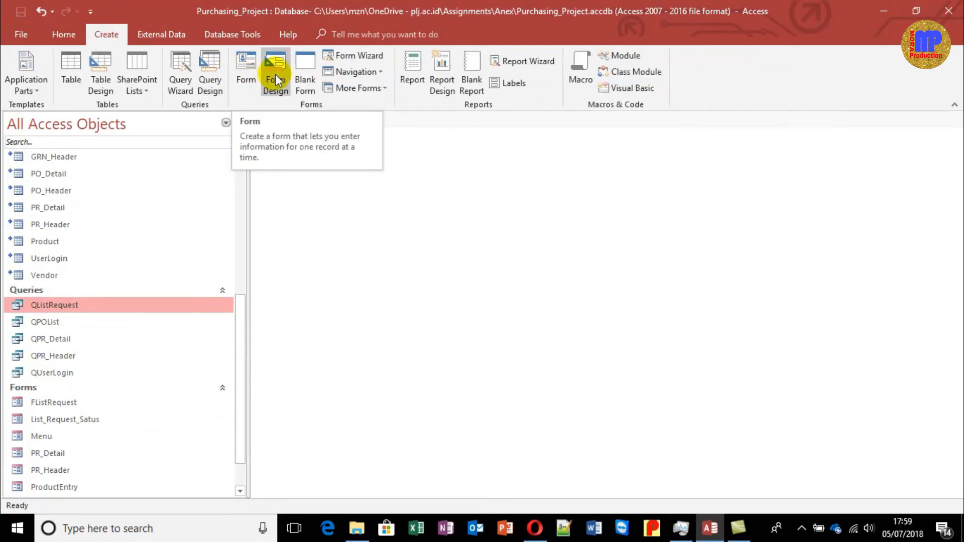
left_click(213, 68)
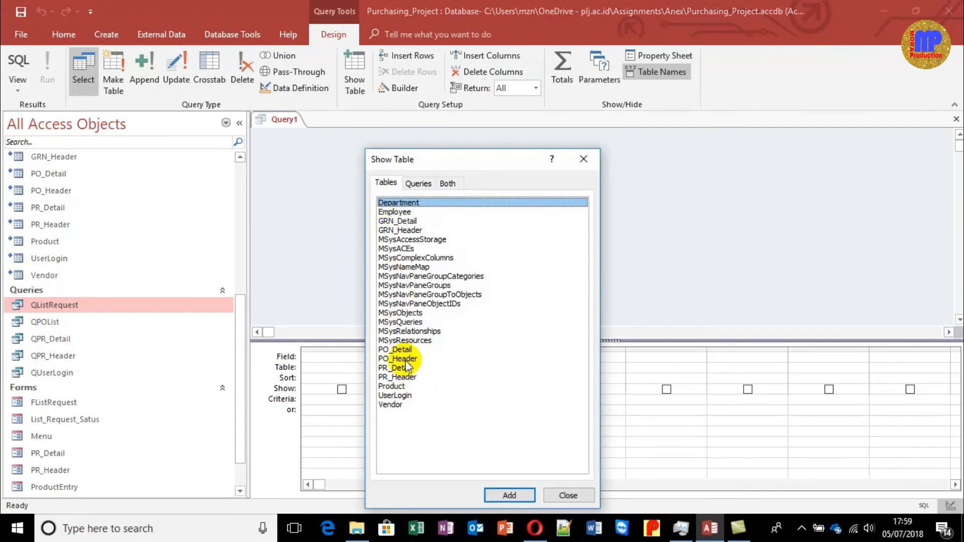
double_click(405, 358)
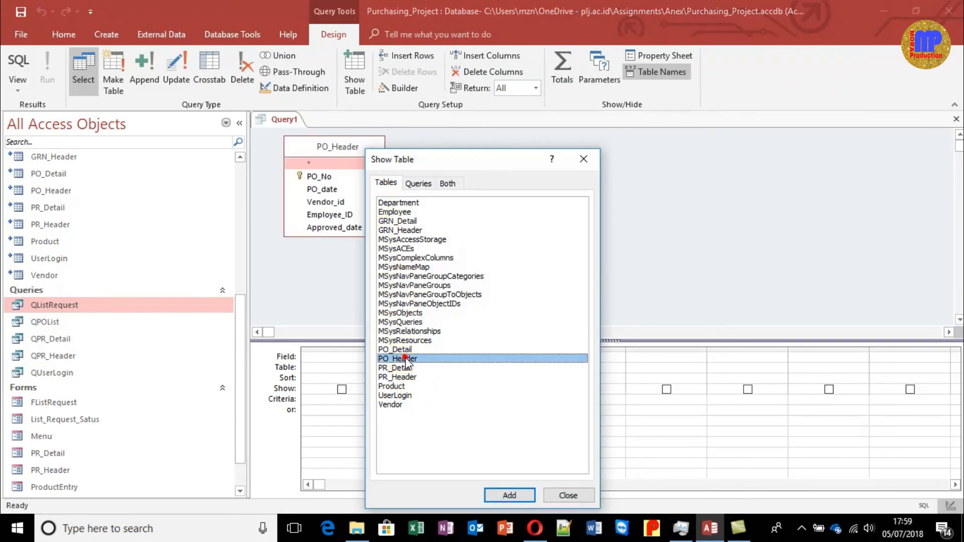
double_click(397, 405)
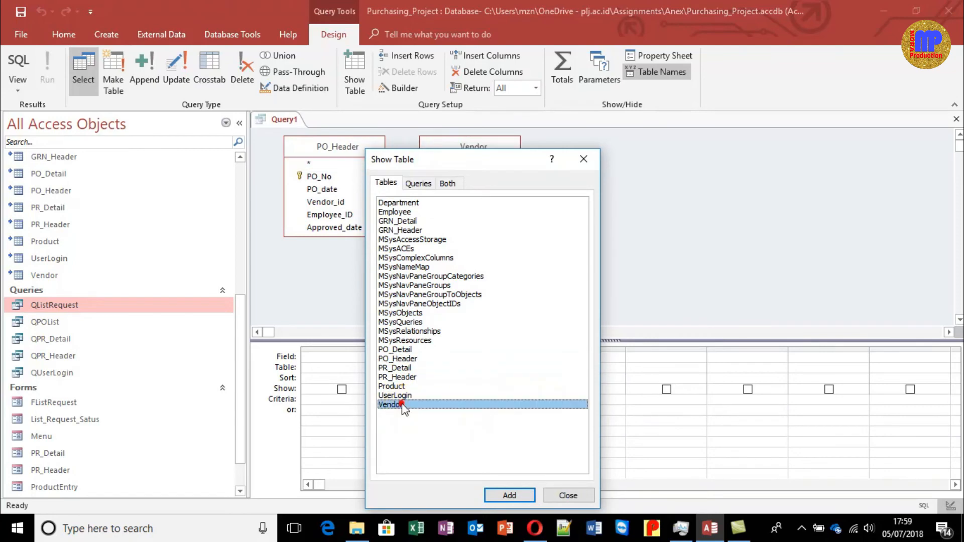
left_click(562, 493)
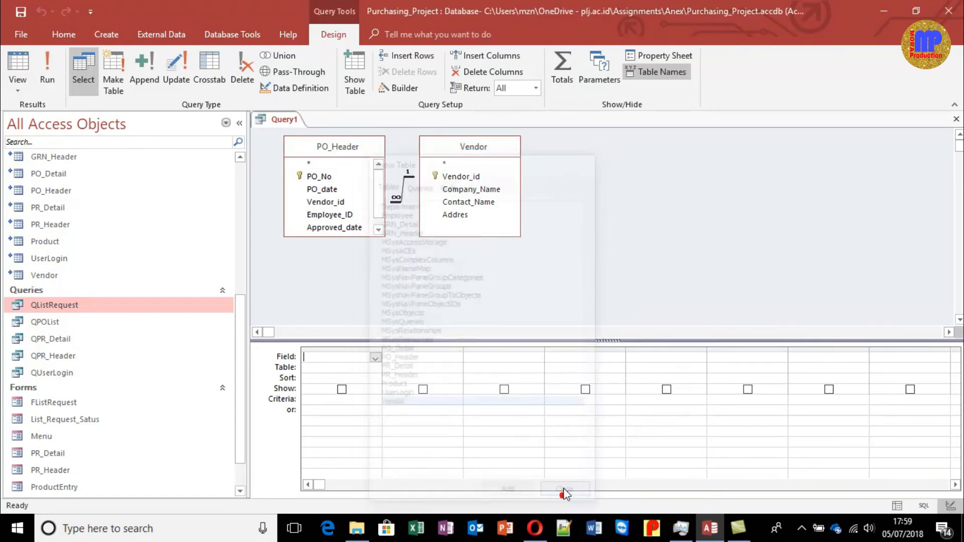
Step: Add PO_No and PO_date from PO_Header and Company_Name from Vendor to the query, and view its datasheet
left_click(318, 179)
double_click(318, 179)
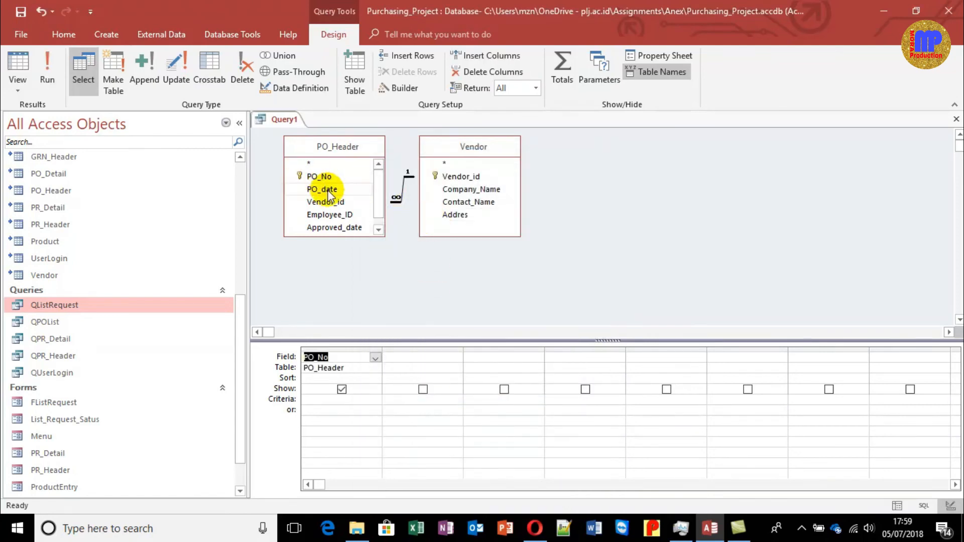
double_click(327, 190)
double_click(447, 191)
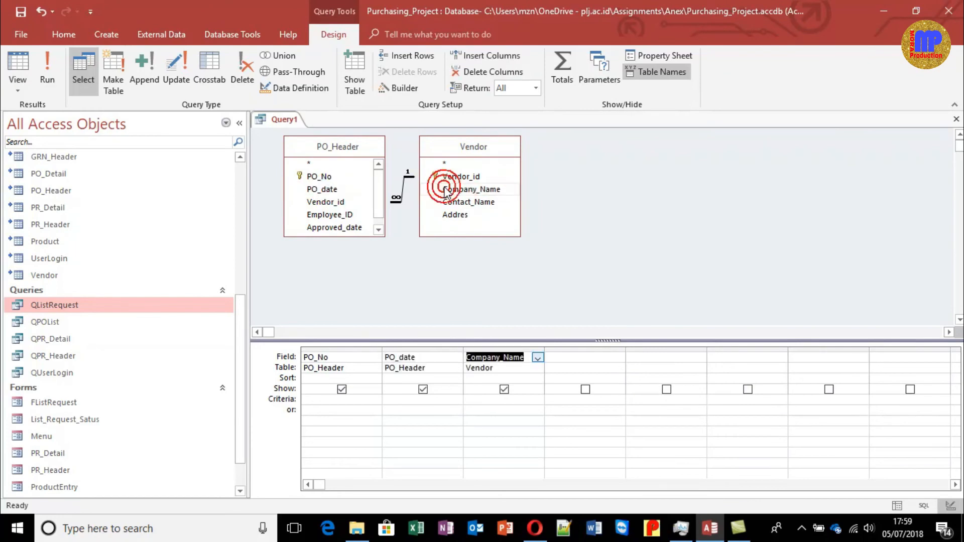
left_click(22, 59)
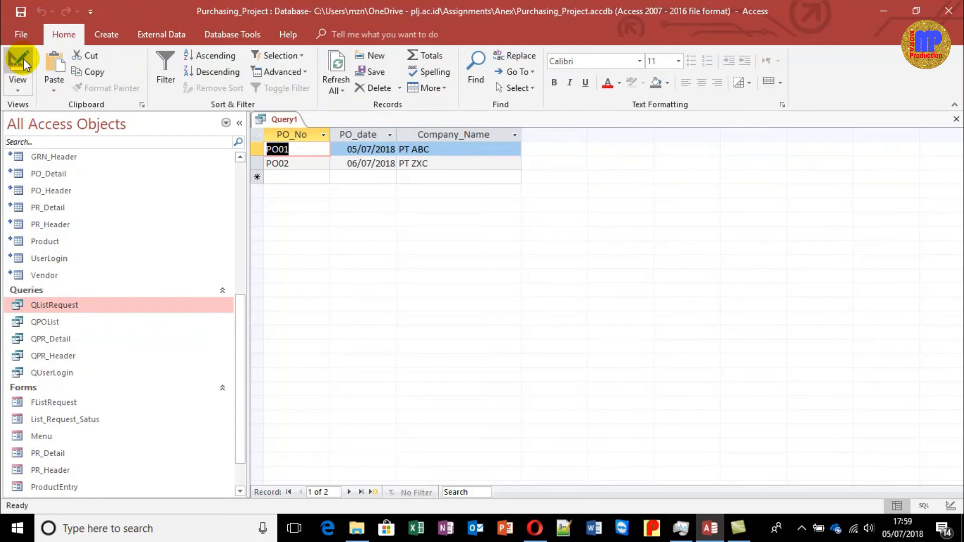
Step: Review the new query's SQL statement and close the query without saving it
key("ctrl+w")
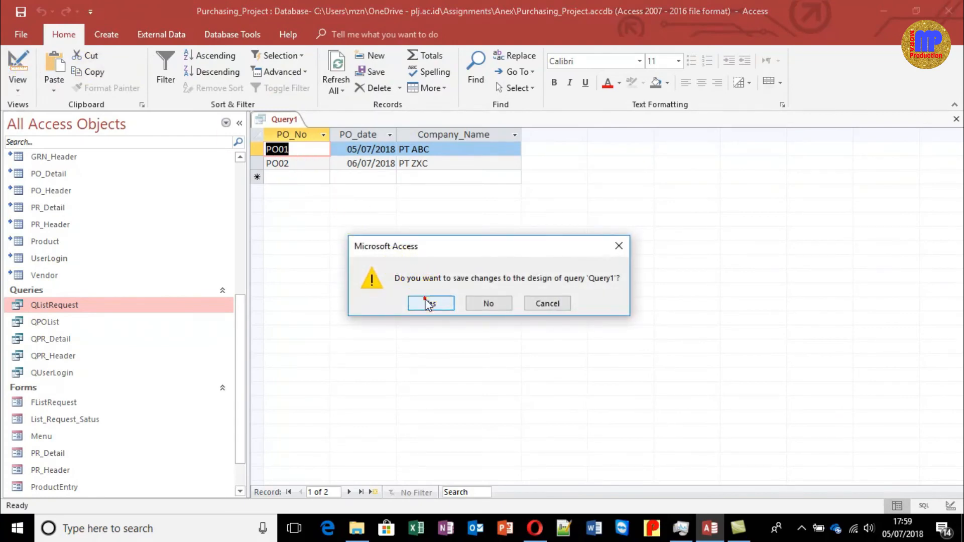
left_click(428, 301)
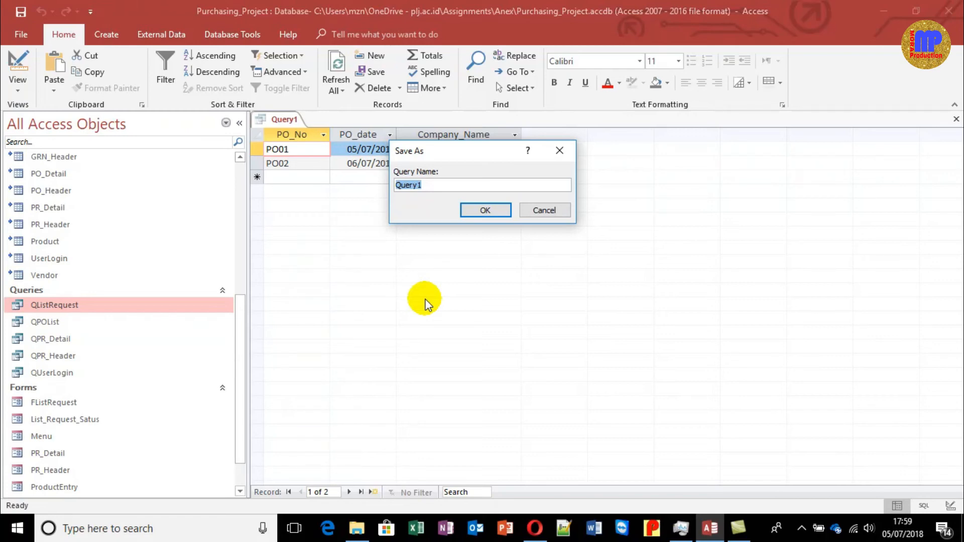
left_click(543, 211)
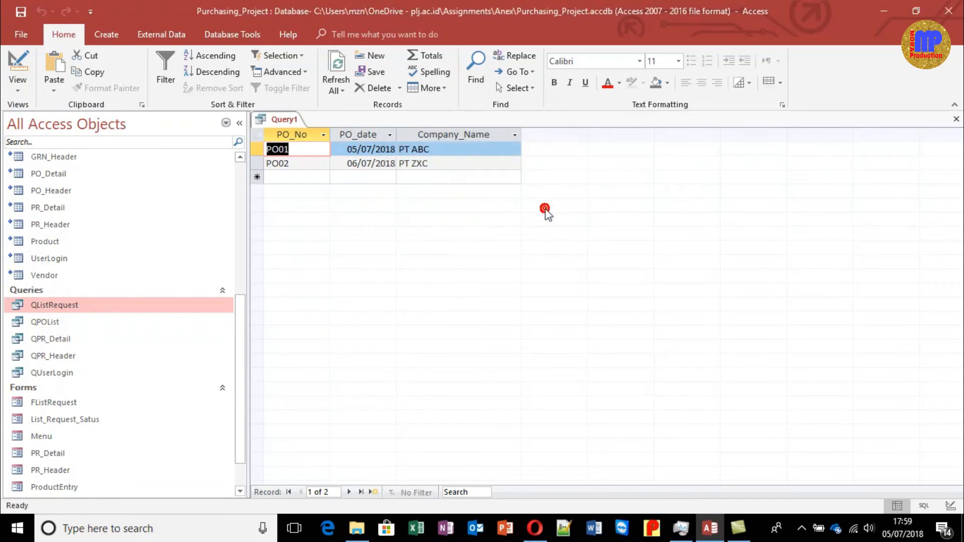
left_click(15, 91)
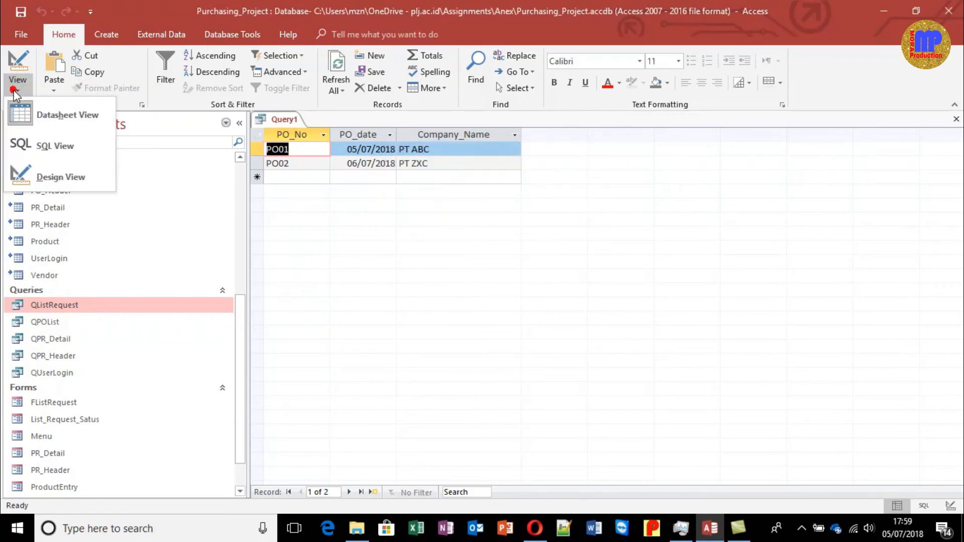
left_click(36, 140)
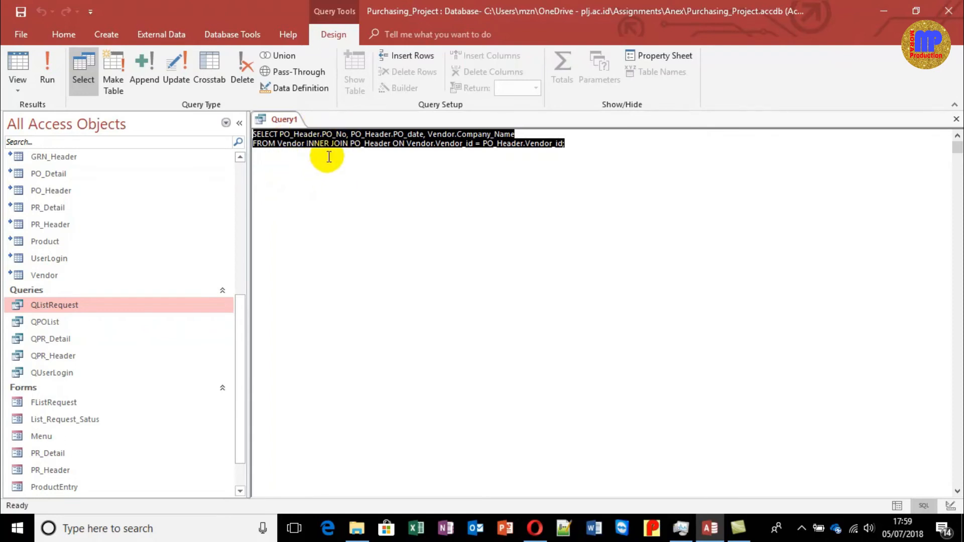
key("ctrl+w")
left_click(493, 302)
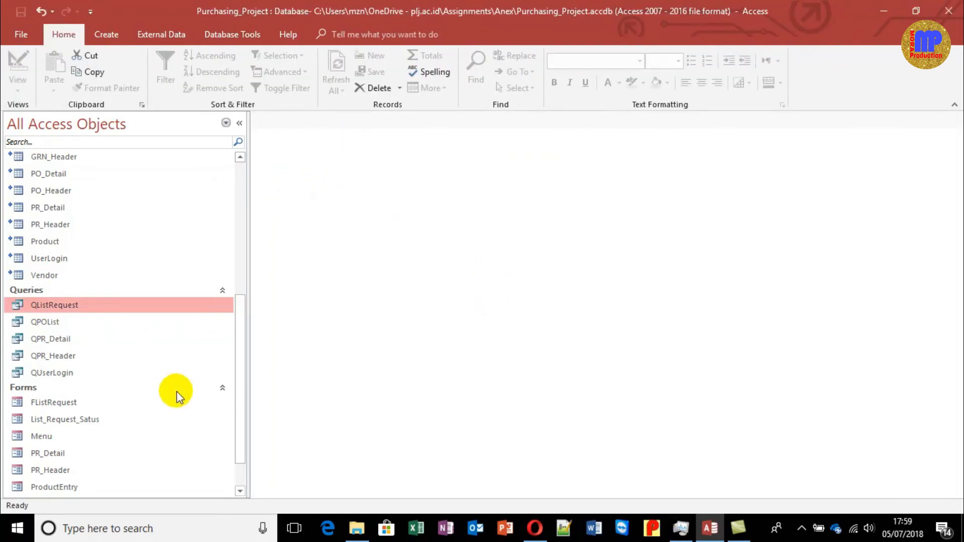
Step: Try to start a new form in Design View
scroll(239, 379, "down", 1)
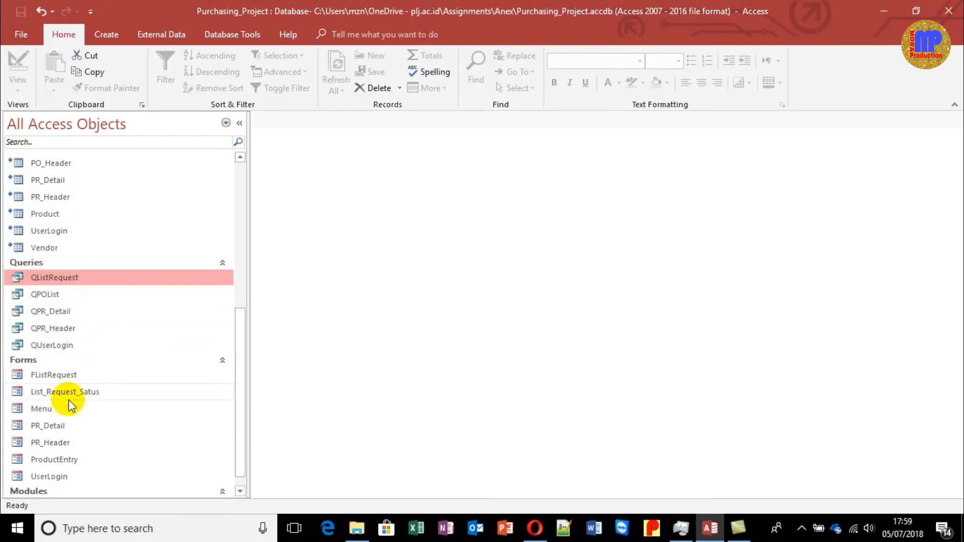
left_click(137, 35)
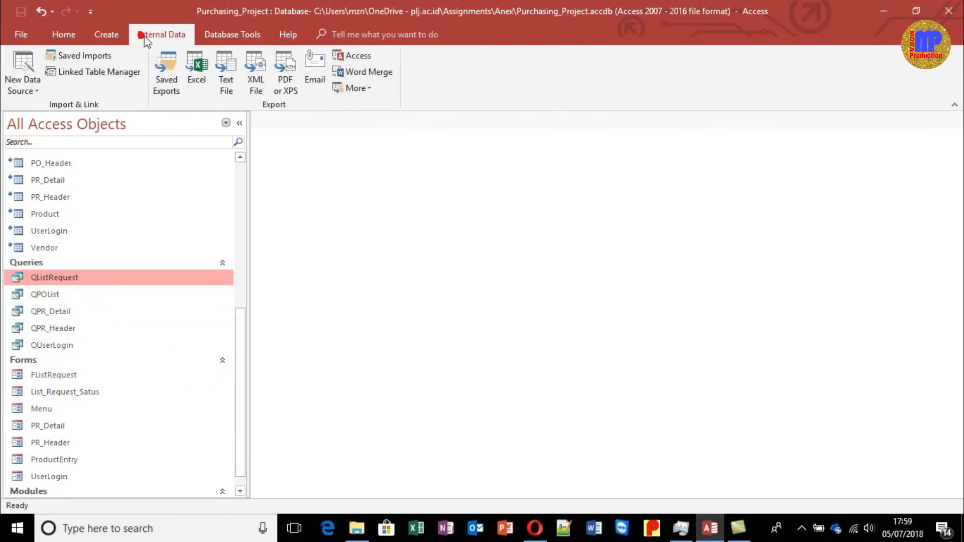
left_click(112, 33)
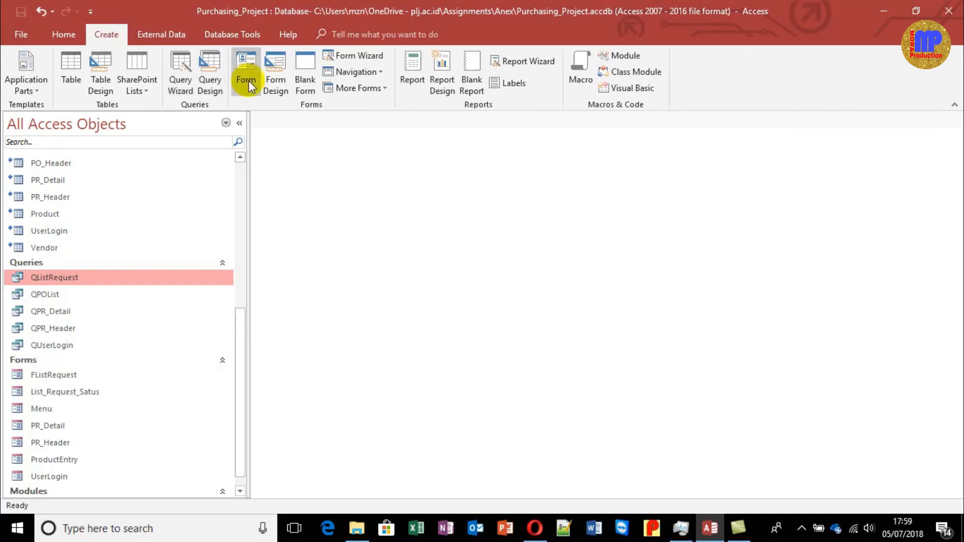
left_click(269, 73)
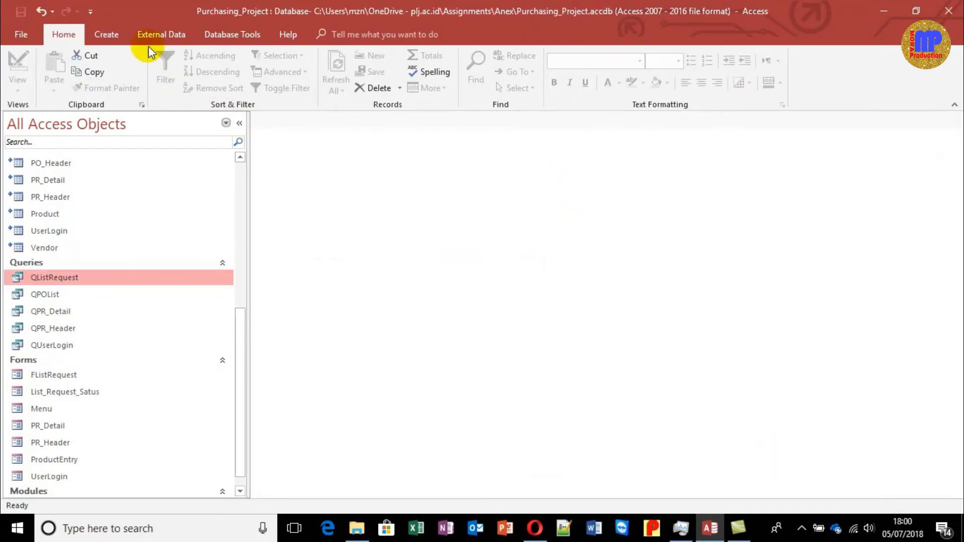
left_click(107, 35)
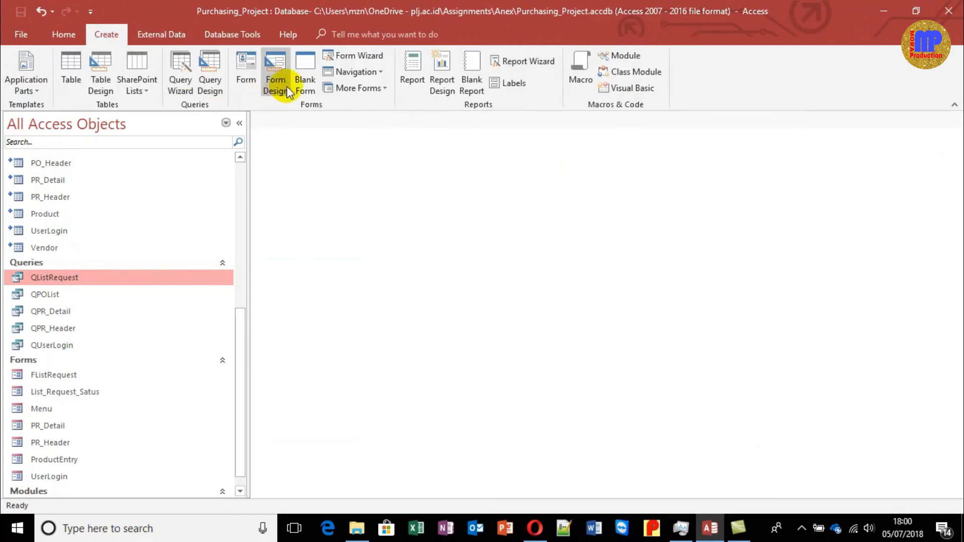
left_click(384, 57)
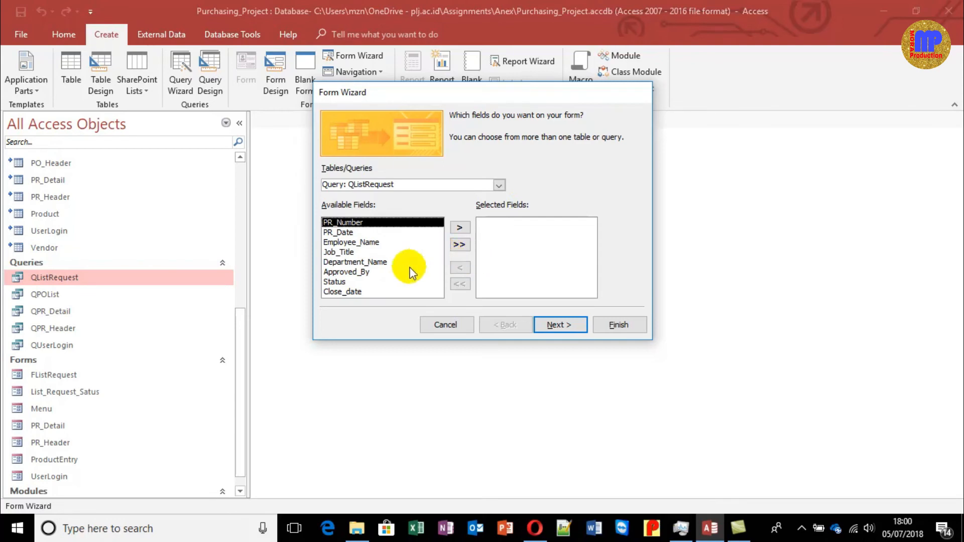
left_click(440, 325)
left_click(68, 296)
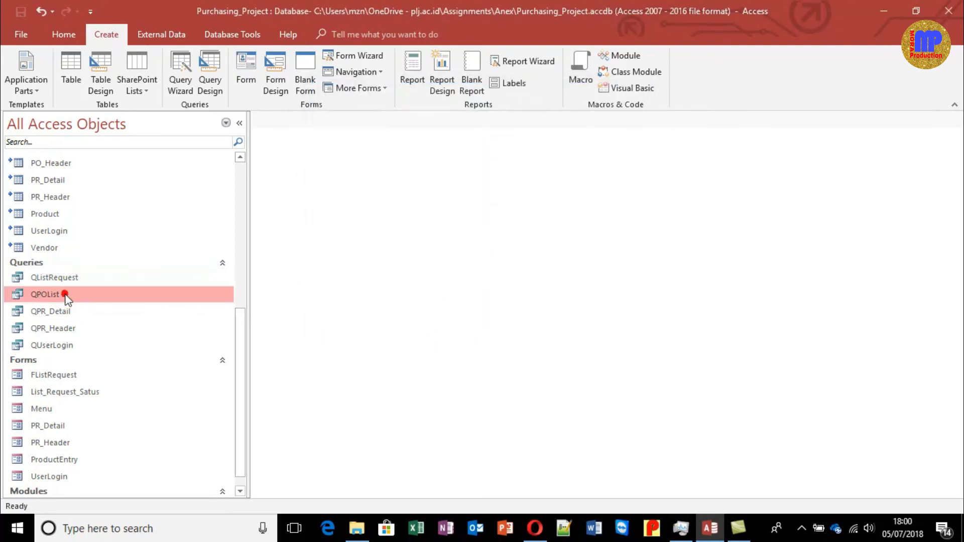
right_click(68, 296)
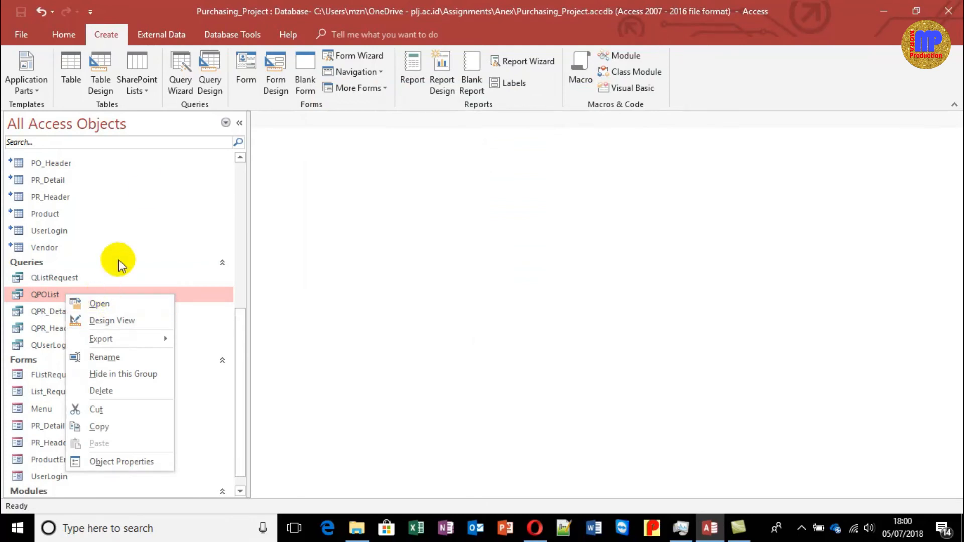
Step: Create a query from an SQL statement selecting PO_No, PO_date and Company_Name from Vendor inner-joined with PO_Header, and view its datasheet
left_click(209, 76)
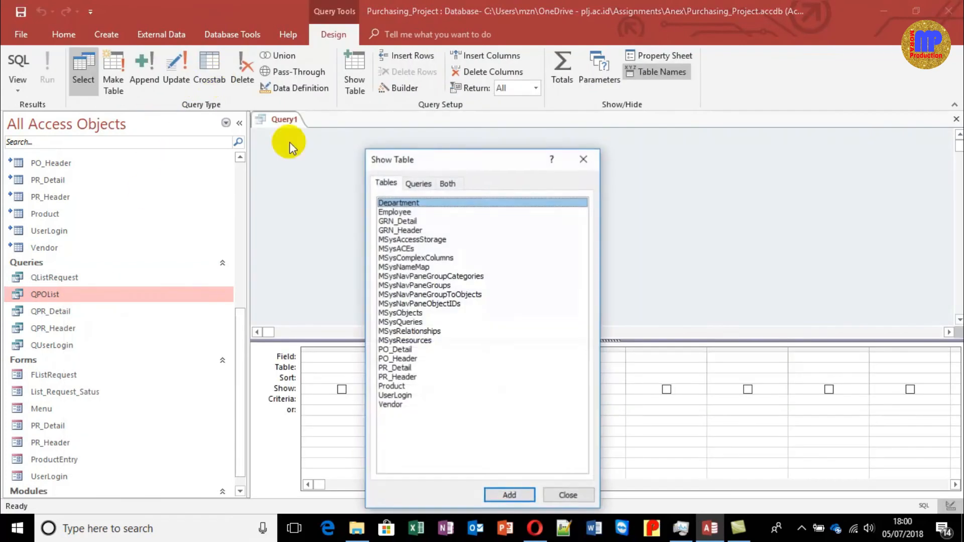
left_click(555, 496)
left_click(15, 60)
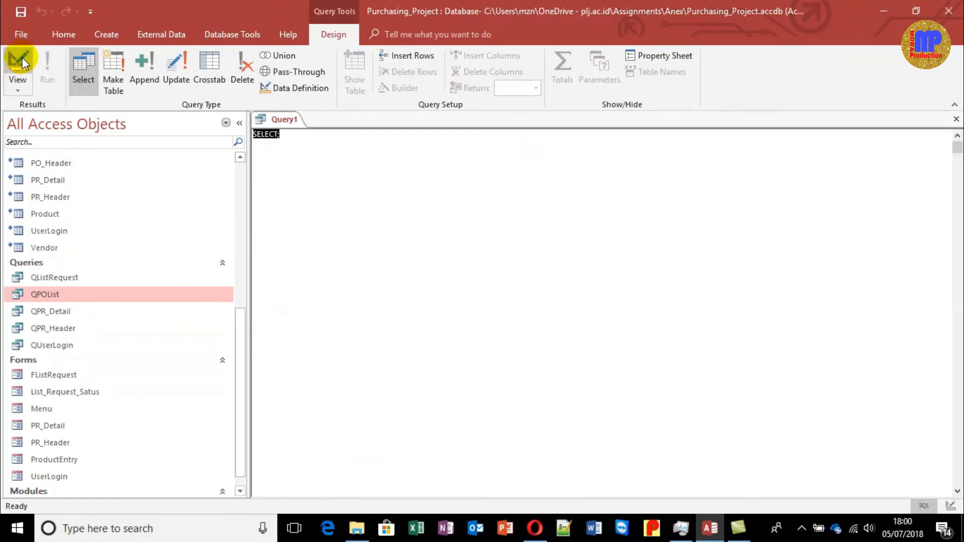
type("SELECT PO_Header.PO_No, PO_Header.PO_date, Vendor.Company_Name FROM Vendor INNER JOIN PO_Header ON Vendor.Vendor_id = PO_Header.Vendor_id;")
left_click(16, 59)
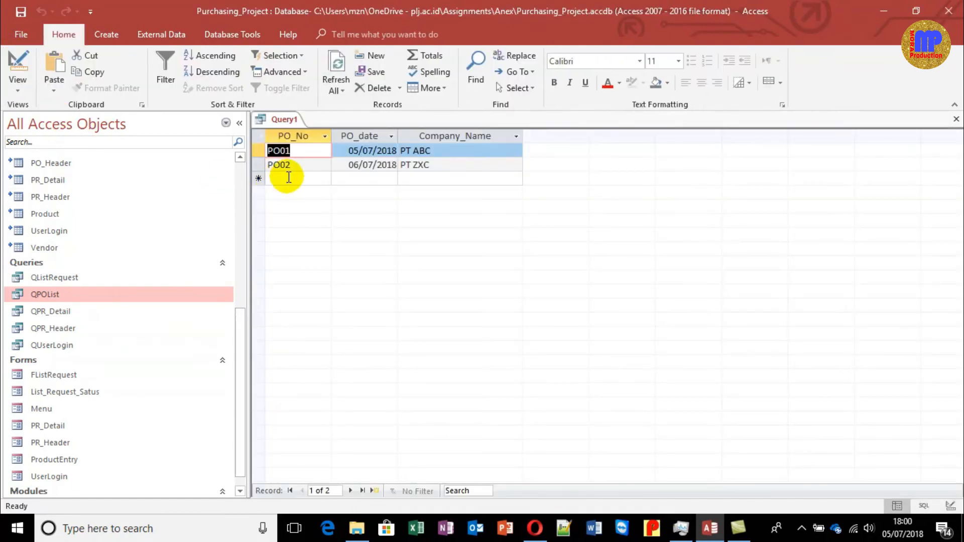
Step: Save the new query as QListLast and close it
key("ctrl+s")
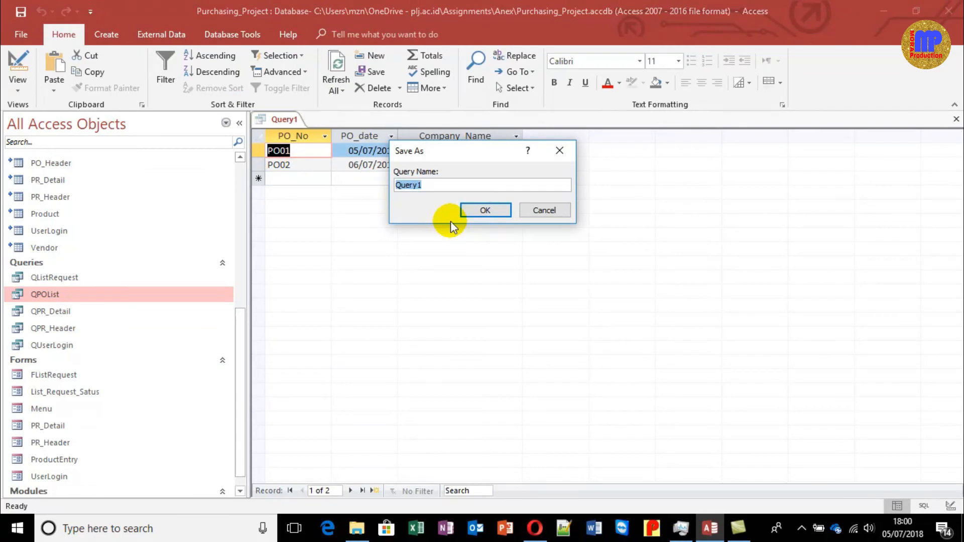
type("QList")
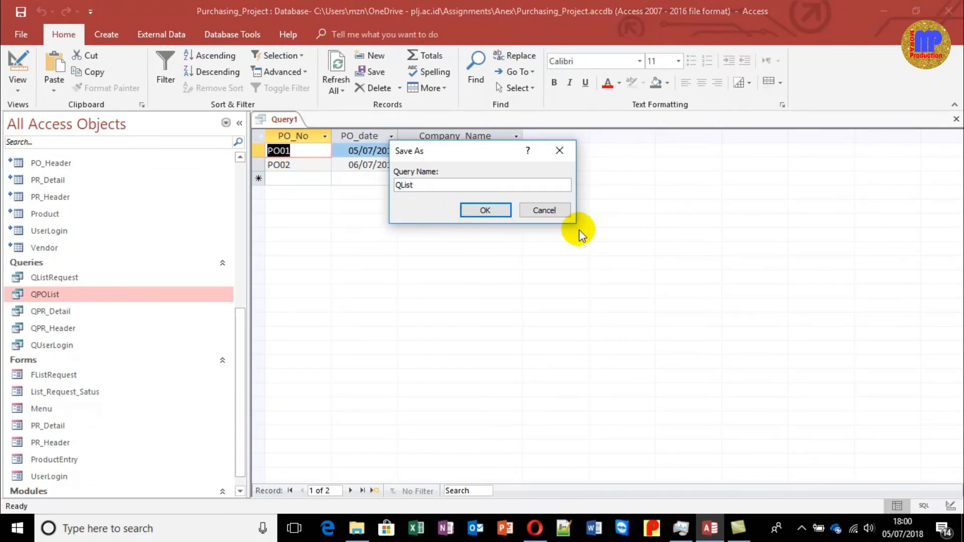
type("PO")
key("BackSpace")
key("BackSpace")
key("BackSpace")
key("BackSpace")
key("BackSpace")
key("BackSpace")
type("ListLast")
key("Return")
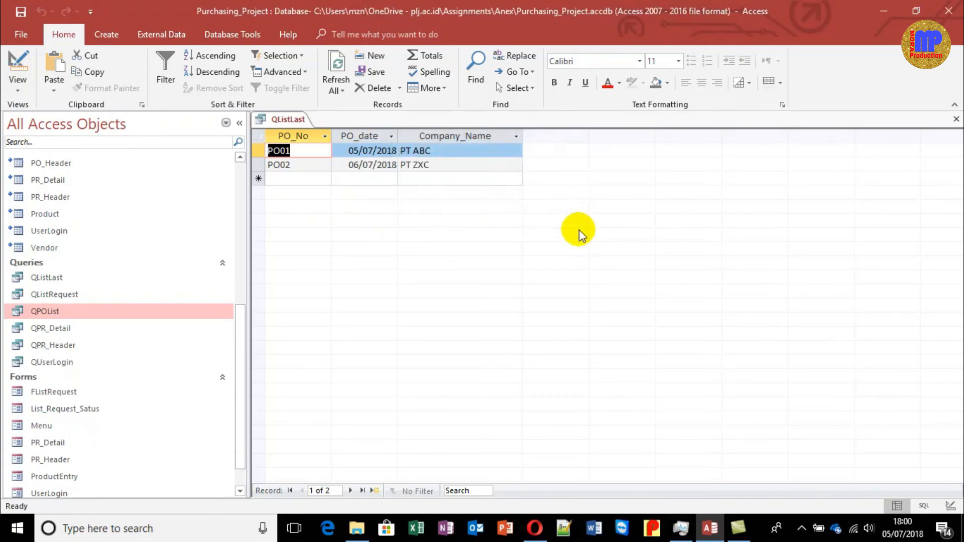
key("ctrl+w")
Step: Start the Form Wizard with the QListLast query as source and include all its fields
left_click(51, 393)
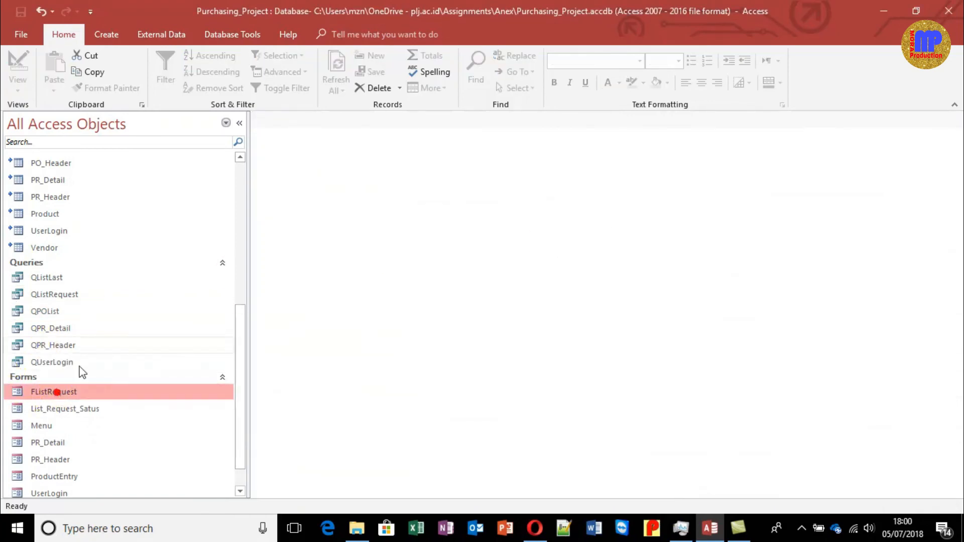
left_click(167, 35)
left_click(107, 34)
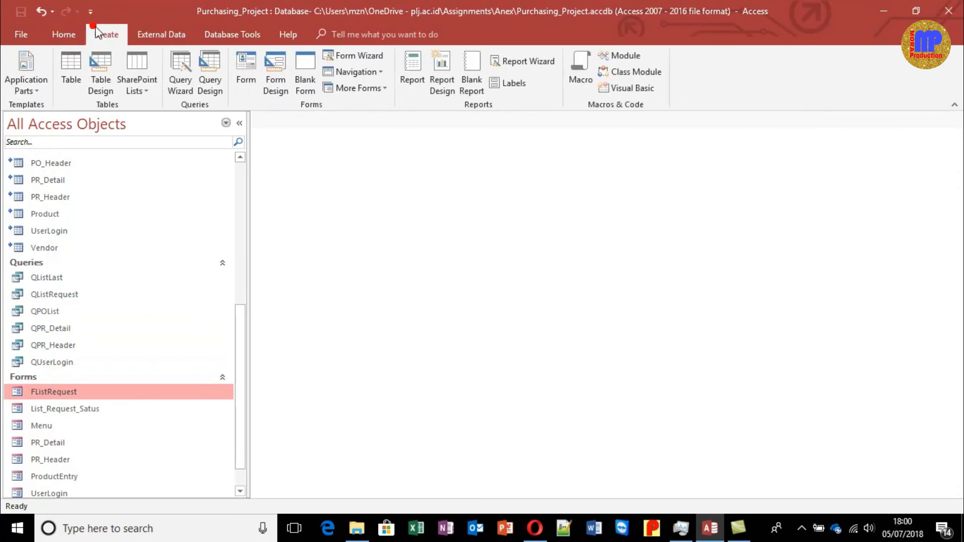
left_click(357, 55)
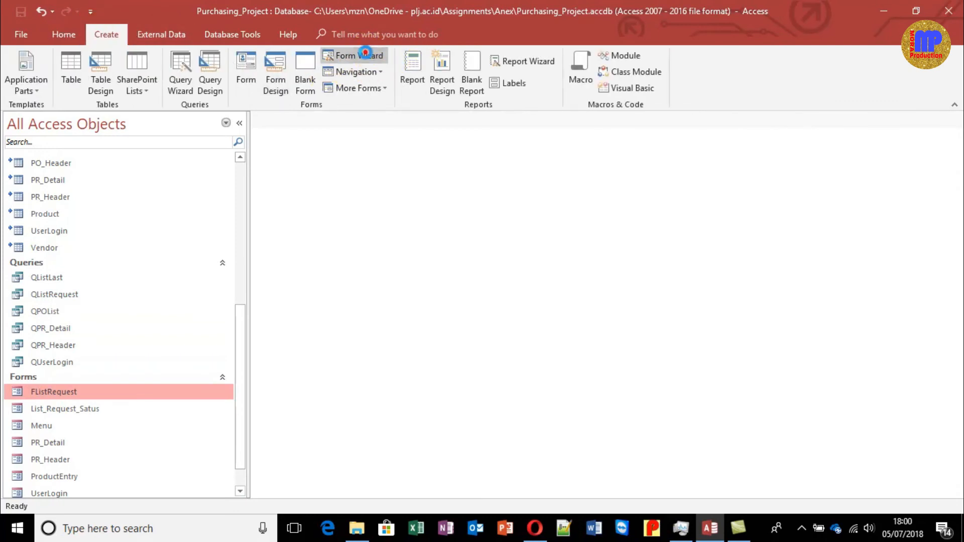
left_click(462, 185)
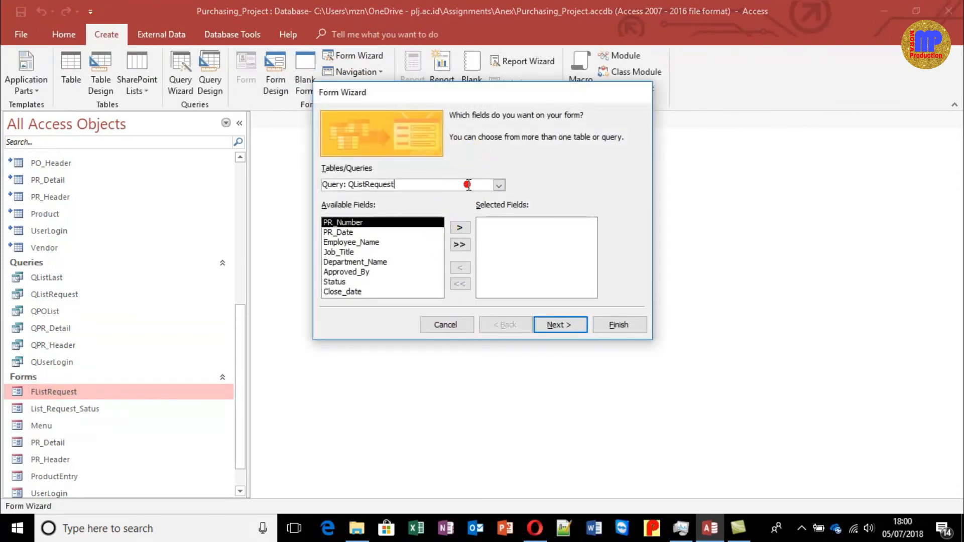
left_click(499, 186)
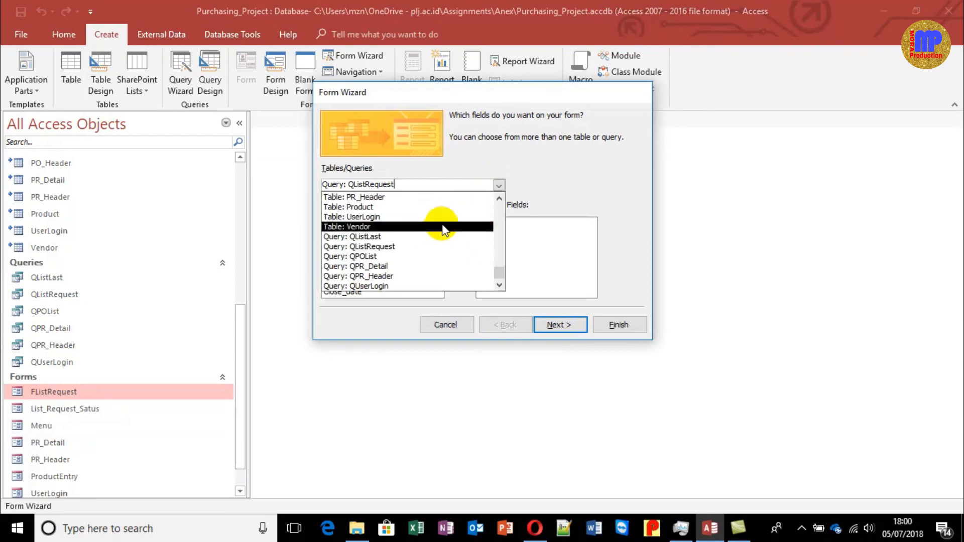
left_click(425, 258)
left_click(423, 238)
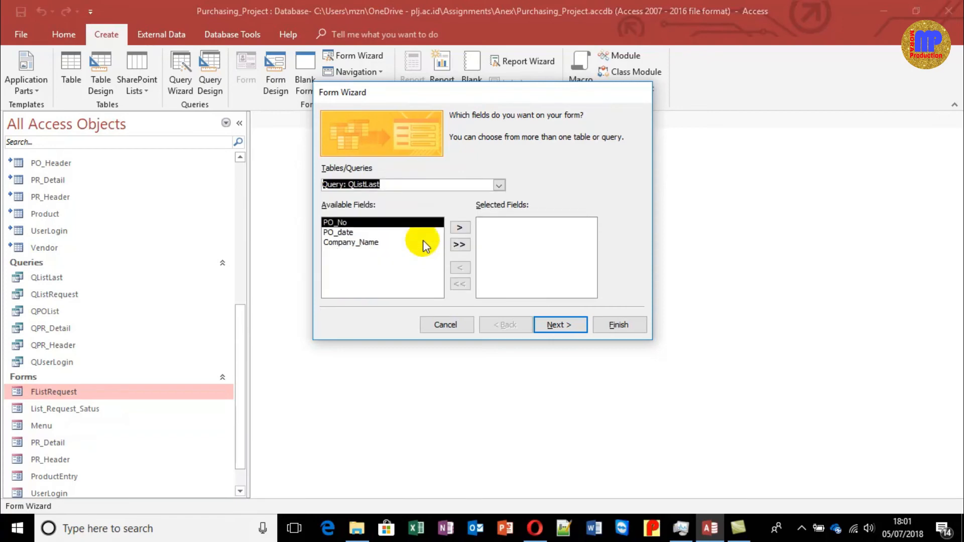
left_click(460, 245)
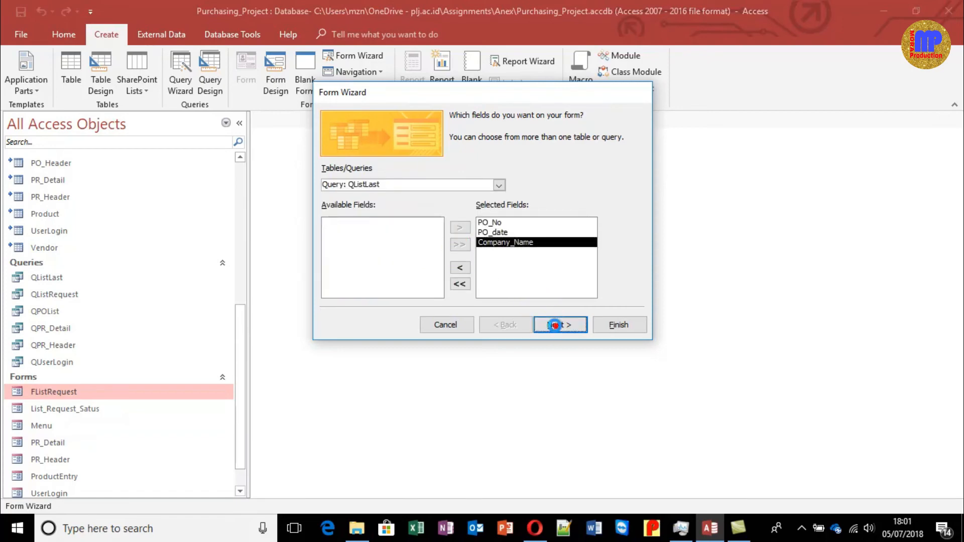
Step: Finish the wizard form with the data viewed by PO_Header in a Tabular layout, and close the resulting form
left_click(557, 324)
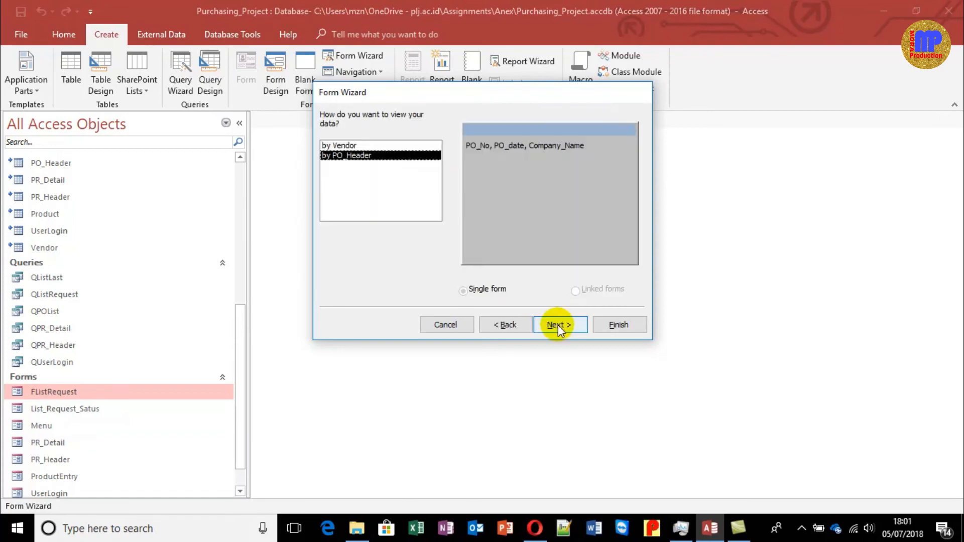
left_click(383, 145)
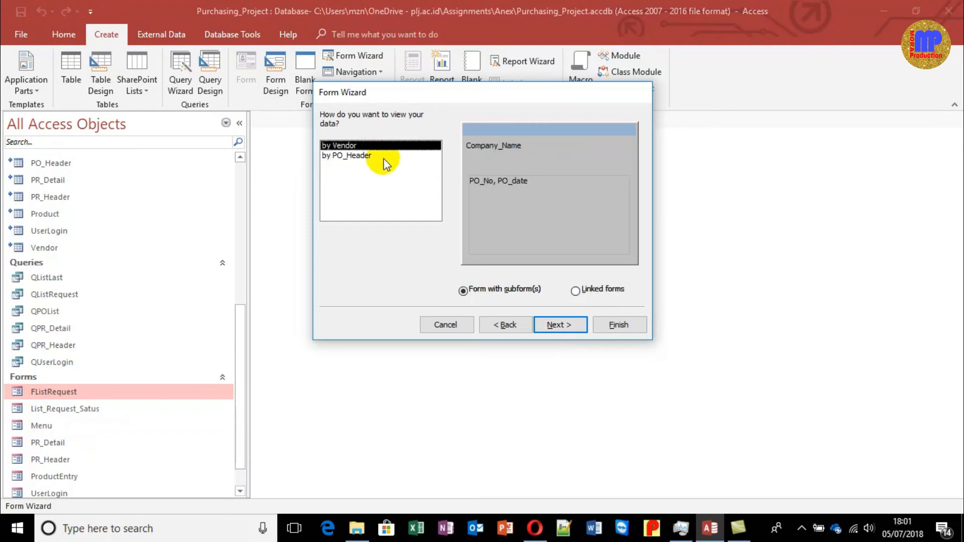
left_click(378, 156)
left_click(554, 324)
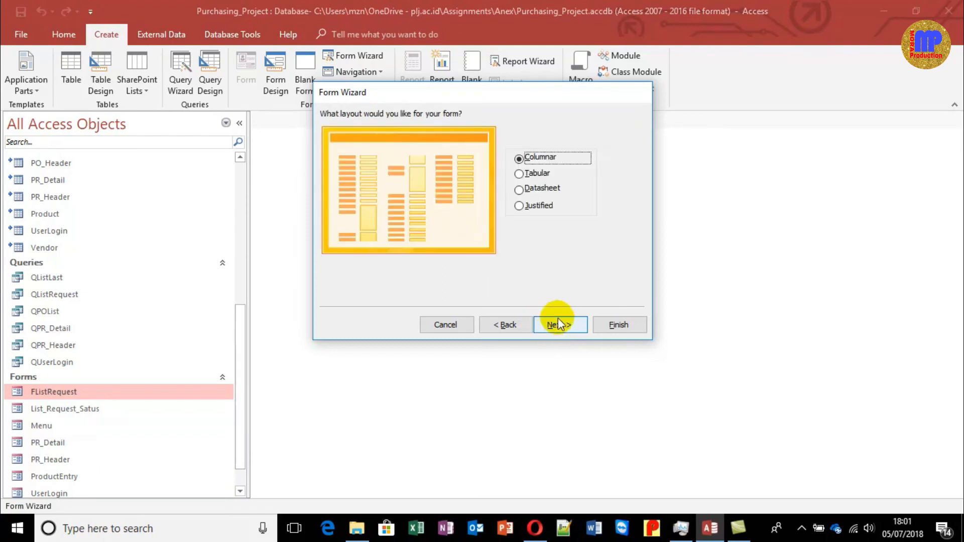
left_click(537, 173)
left_click(569, 324)
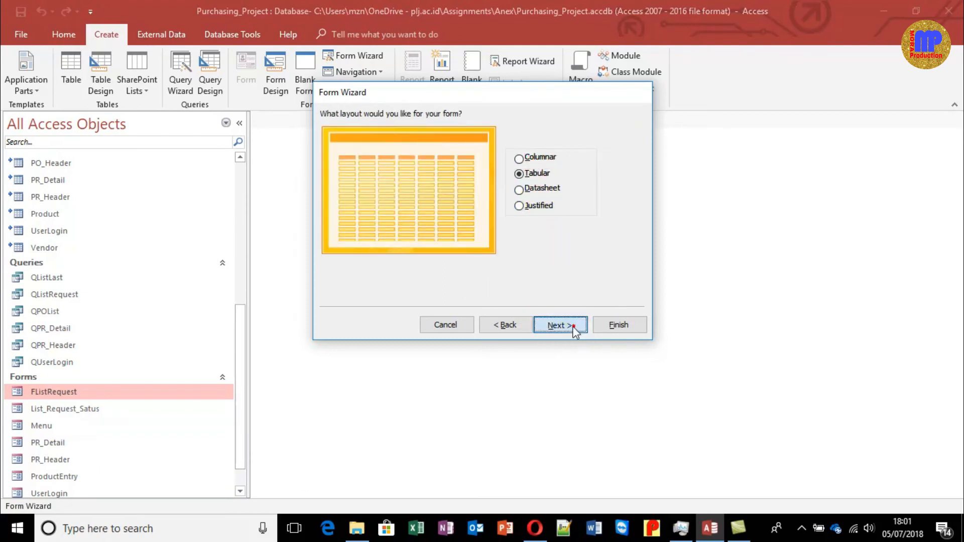
left_click(608, 325)
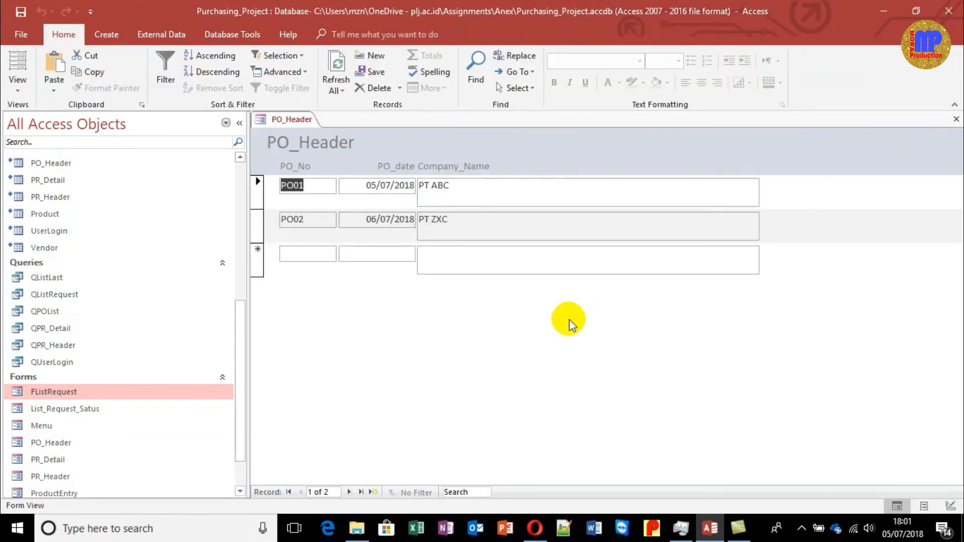
key("ctrl+w")
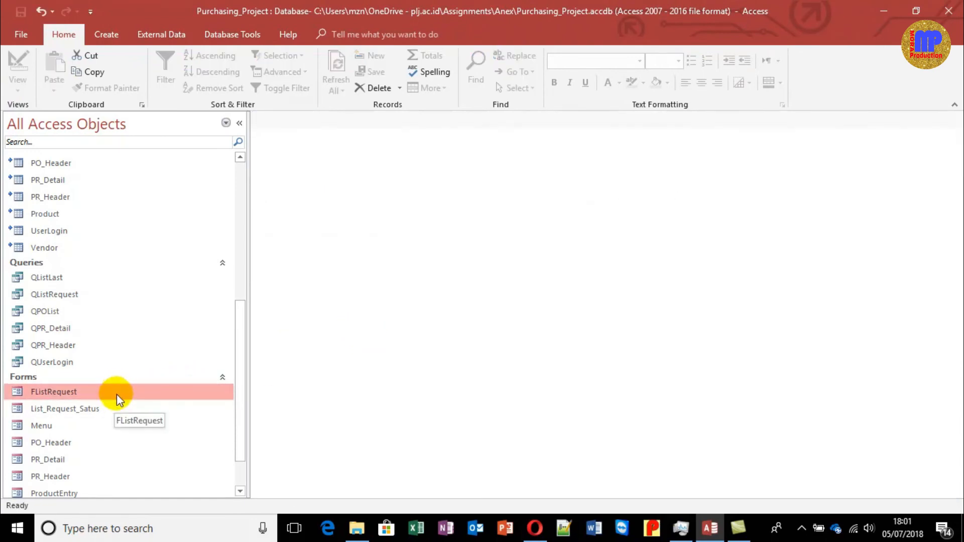
left_click(108, 410)
scroll(107, 411, "down", 1)
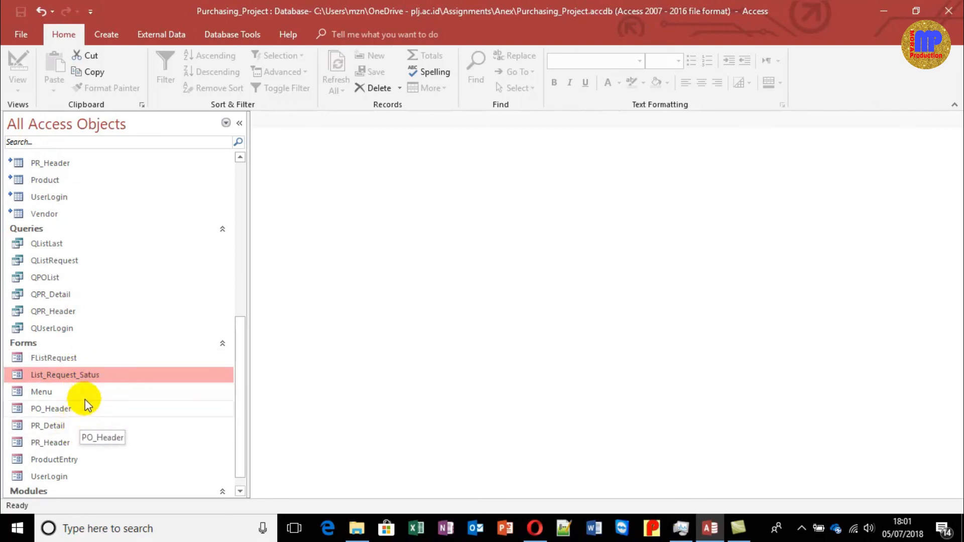
left_click(79, 359)
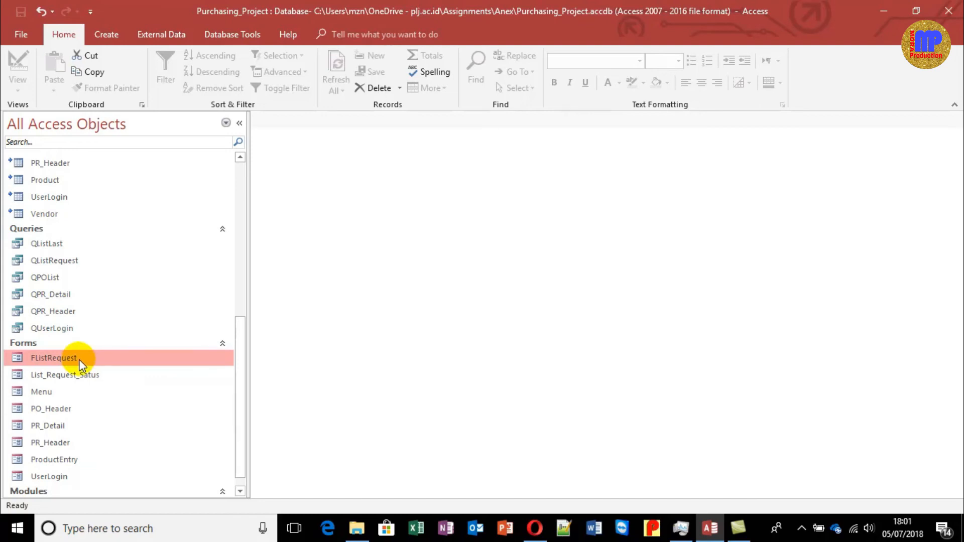
left_click(61, 442)
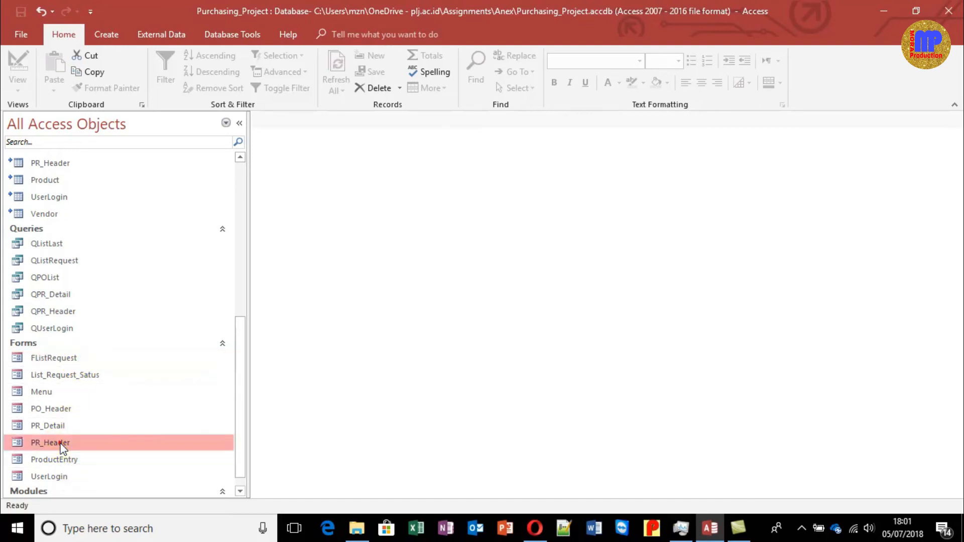
Step: Rename the PO_Header form as List_PO_Header
left_click(64, 412)
right_click(64, 405)
left_click(128, 263)
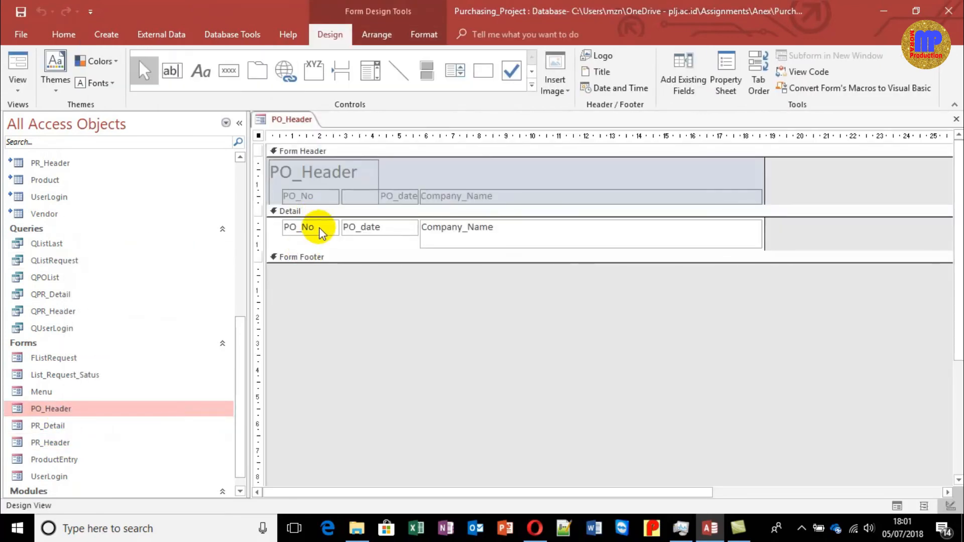
key("ctrl+w")
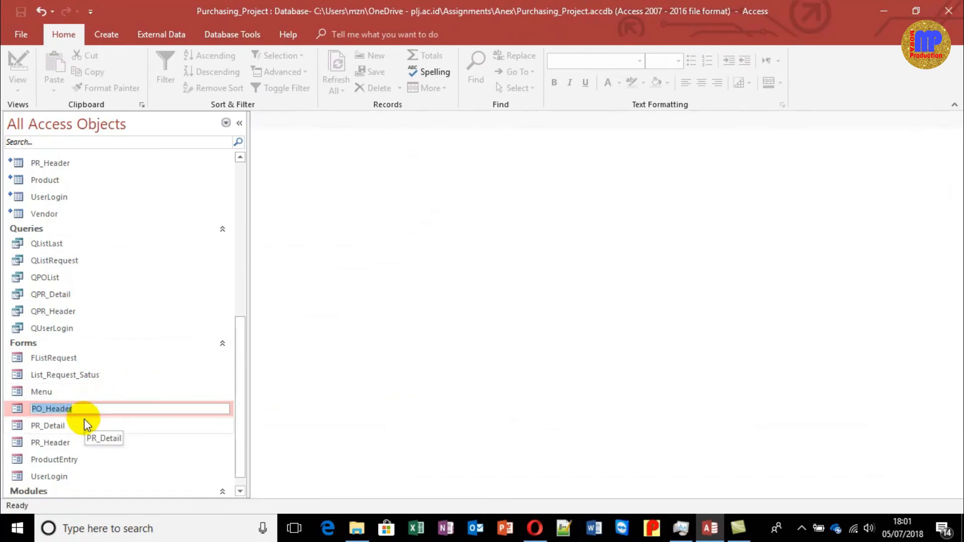
left_click(87, 405)
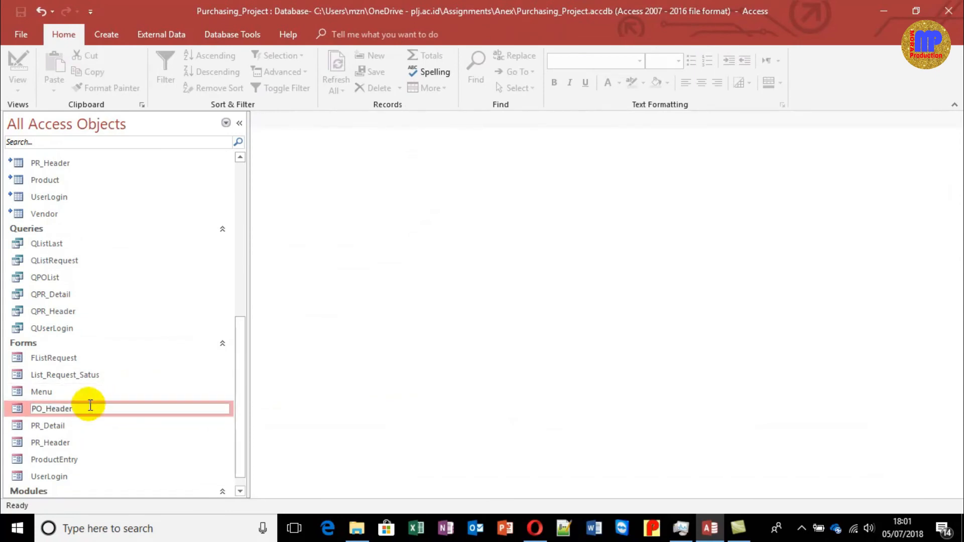
key("Home")
type("List_")
key("Return")
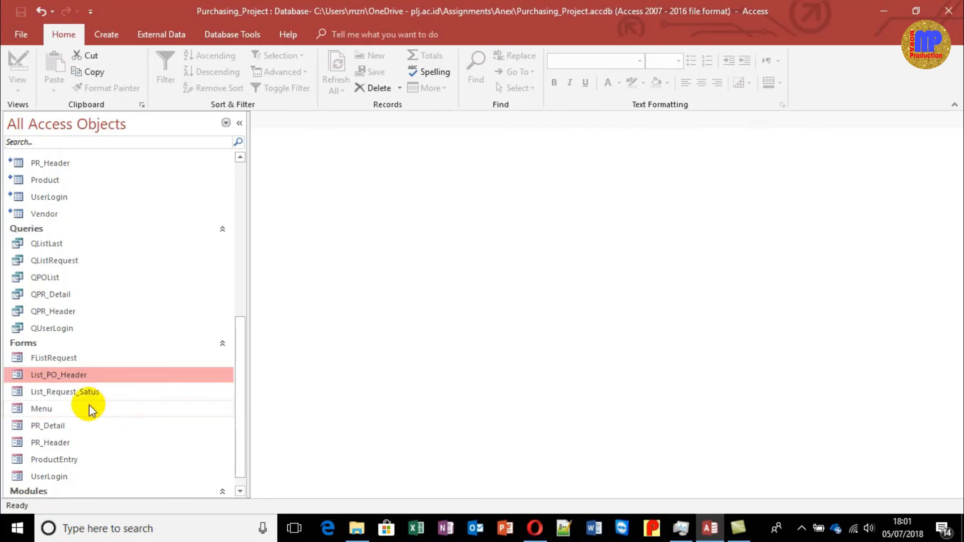
Step: Reduce the height of the Company_Name text box in List_PO_Header's Detail section to one line, check the form, and close it with the change saved
right_click(98, 375)
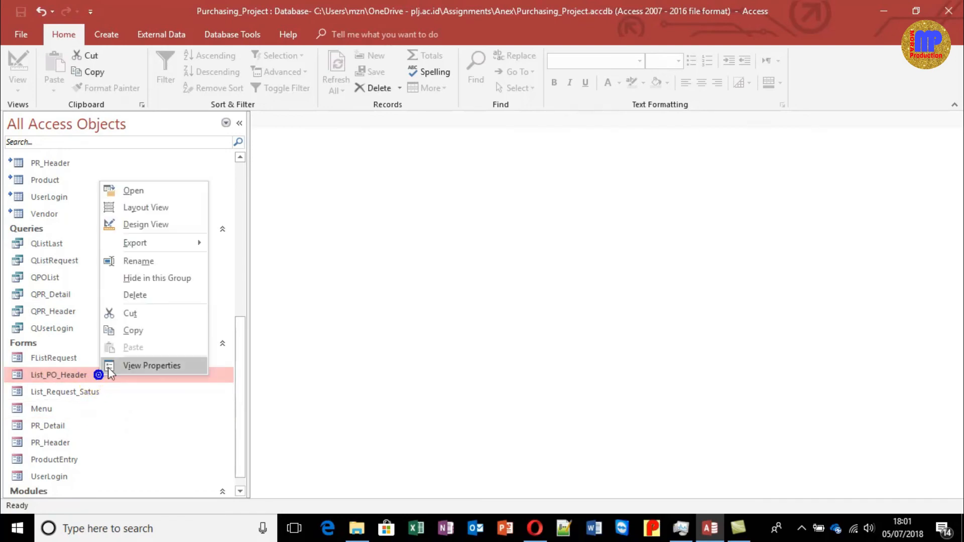
left_click(151, 221)
left_click(434, 241)
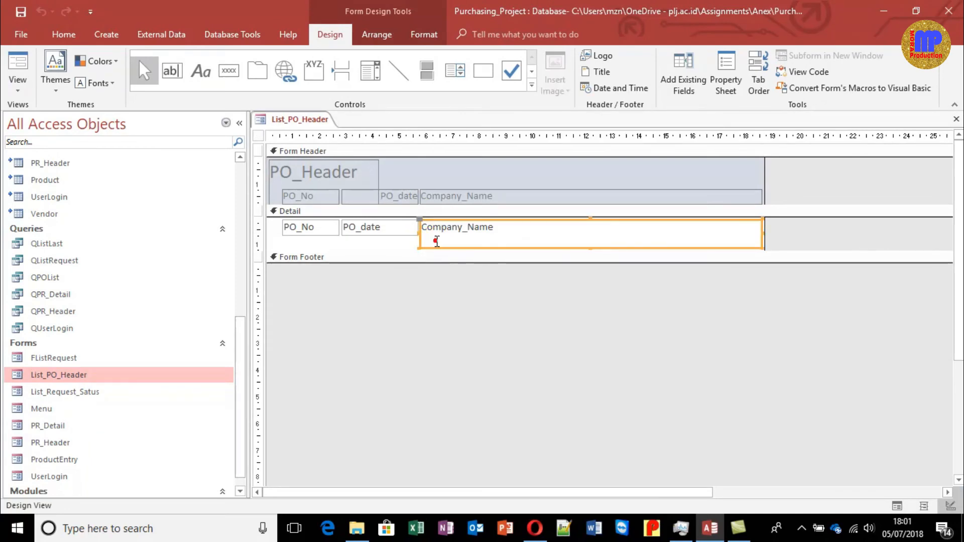
mouse_move(593, 249)
left_mouse_down()
mouse_move(594, 238)
mouse_move(581, 239)
left_mouse_up()
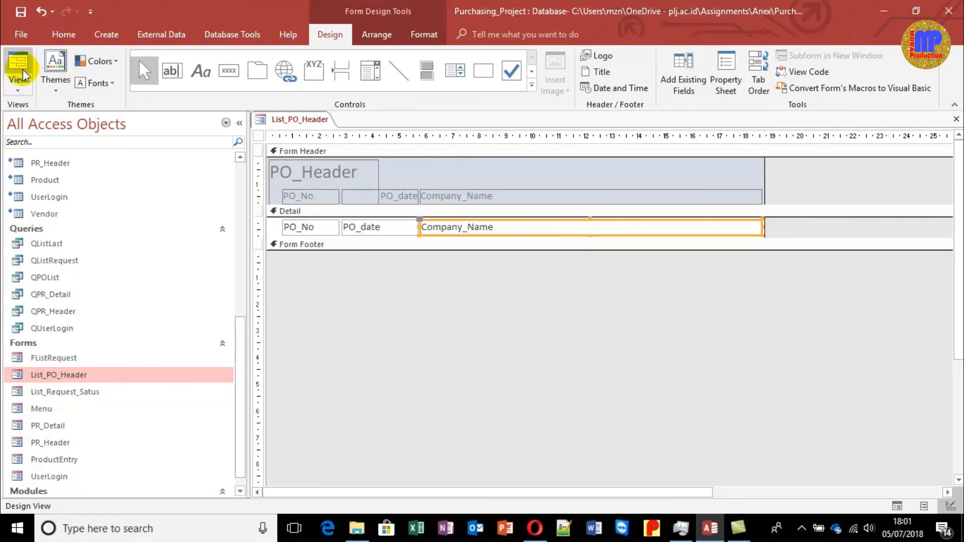
left_click(25, 69)
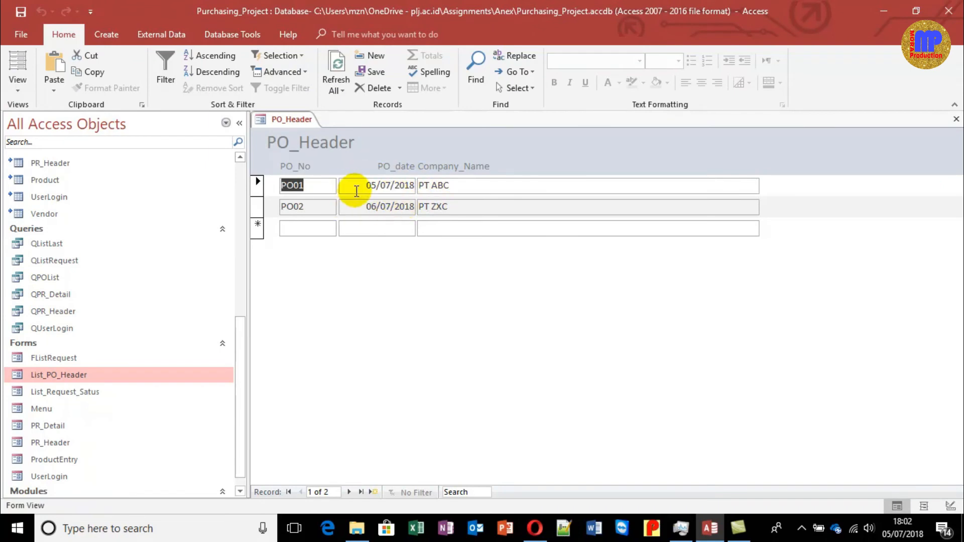
key("ctrl+w")
left_click(434, 302)
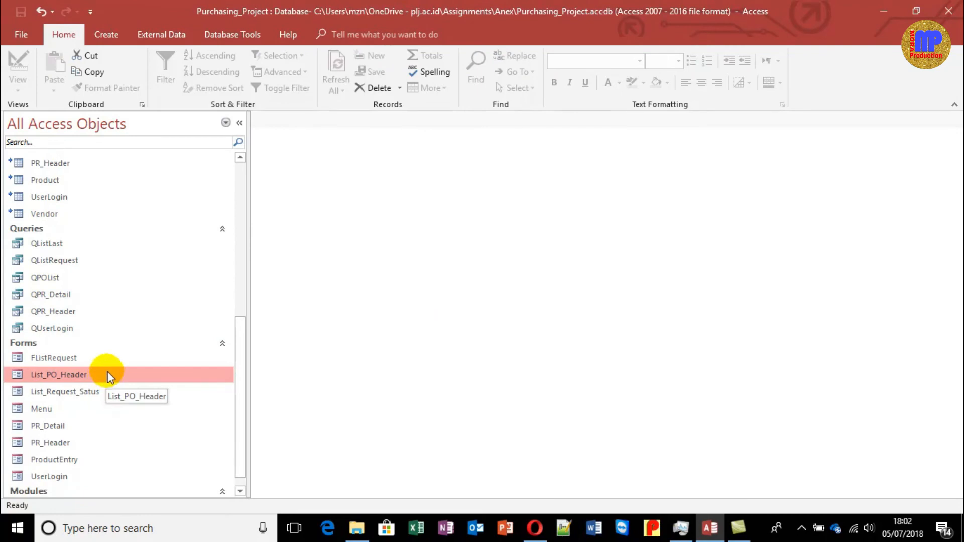
Step: Open the QListLast query in Design View with its field grid displayed
right_click(54, 244)
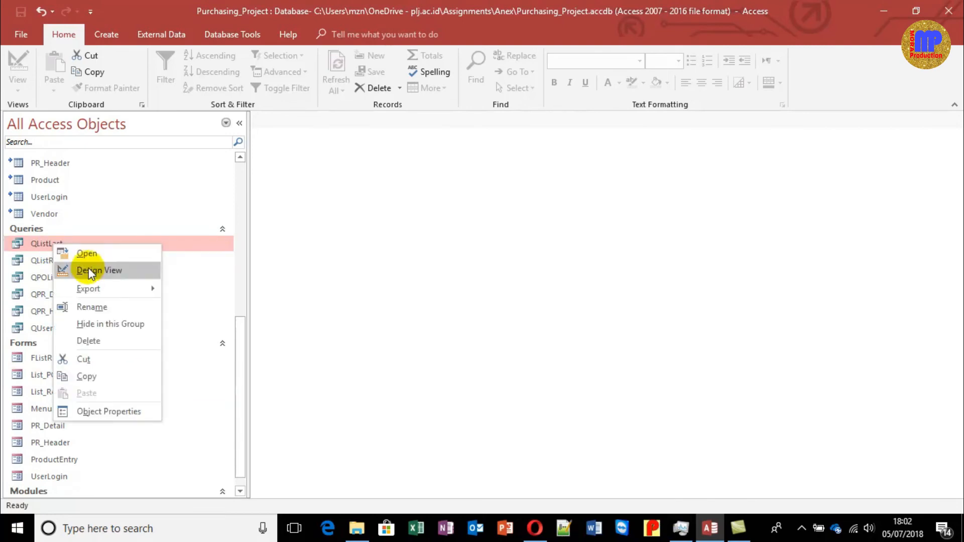
left_click(91, 271)
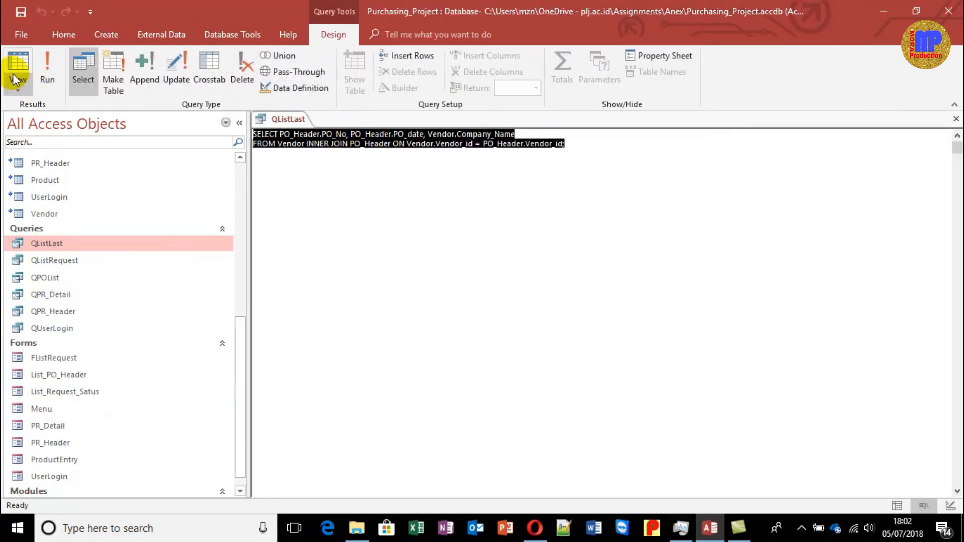
left_click(15, 71)
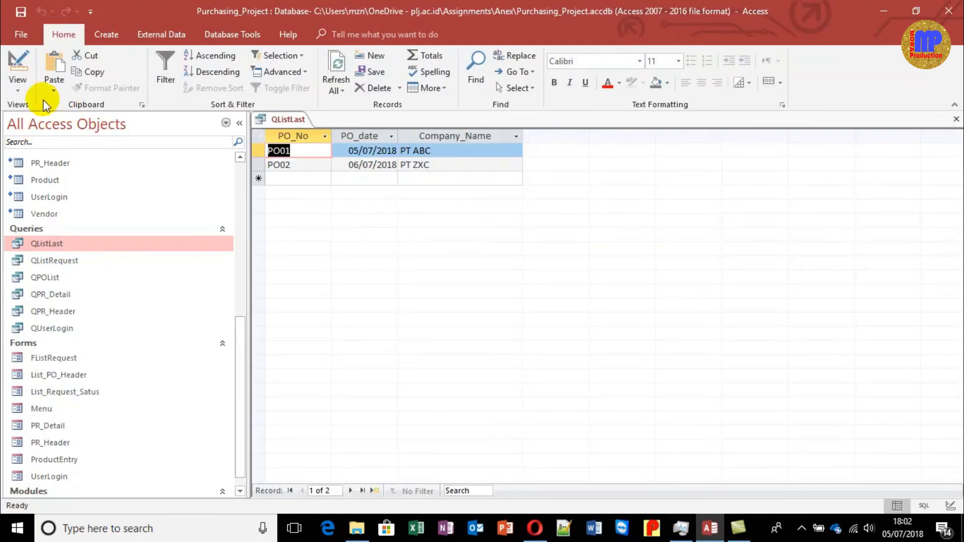
left_click(19, 89)
left_click(40, 171)
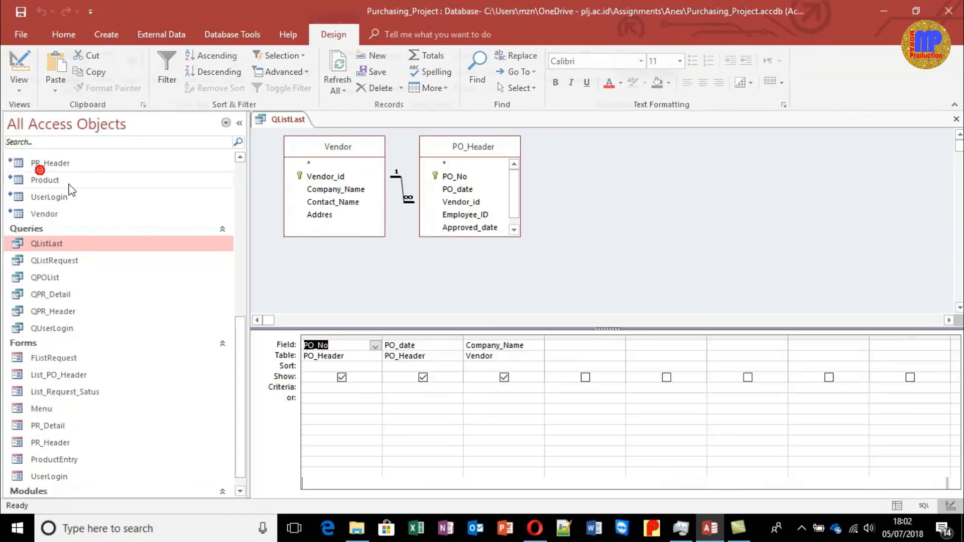
Step: Sort QListLast by PO_date in Descending order and keep the PO_date field shown in the results
left_click(413, 366)
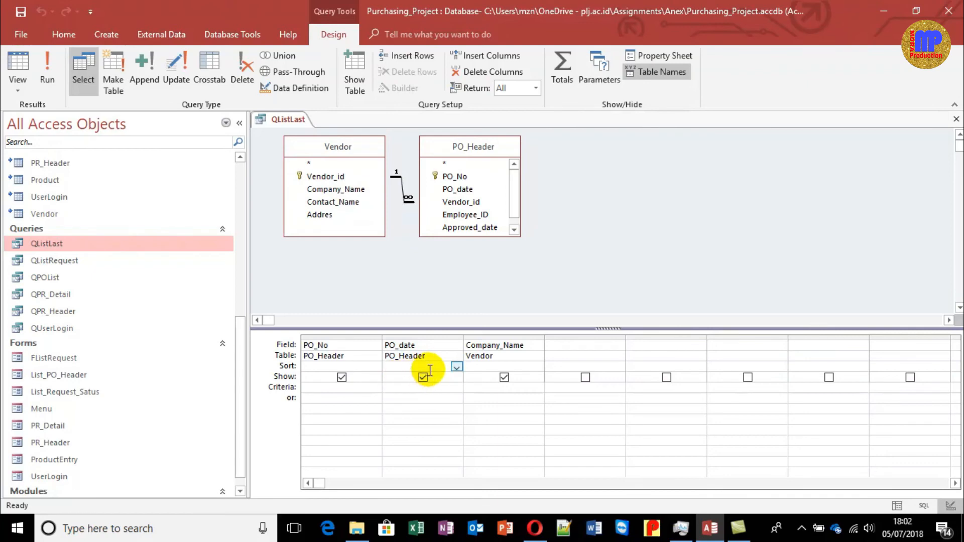
left_click(457, 367)
left_click(442, 380)
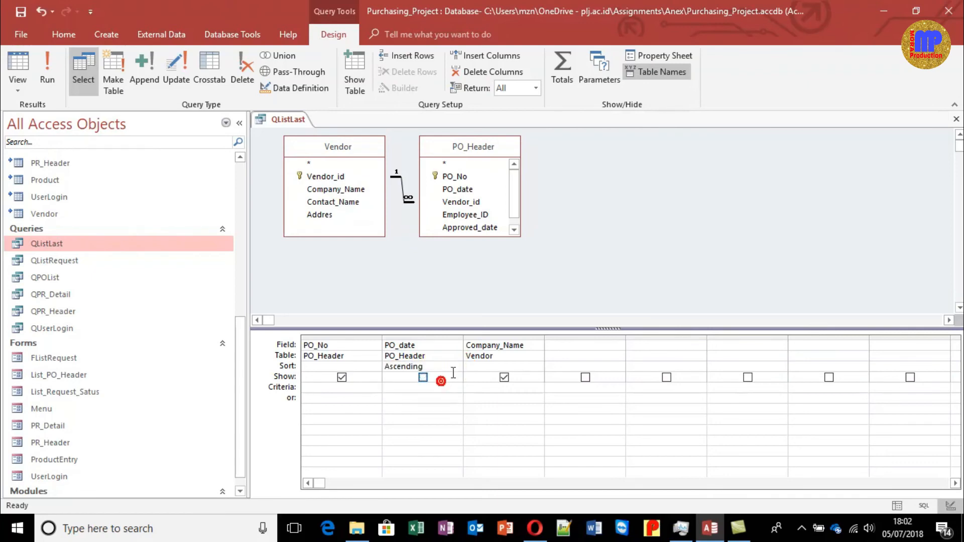
left_click(457, 367)
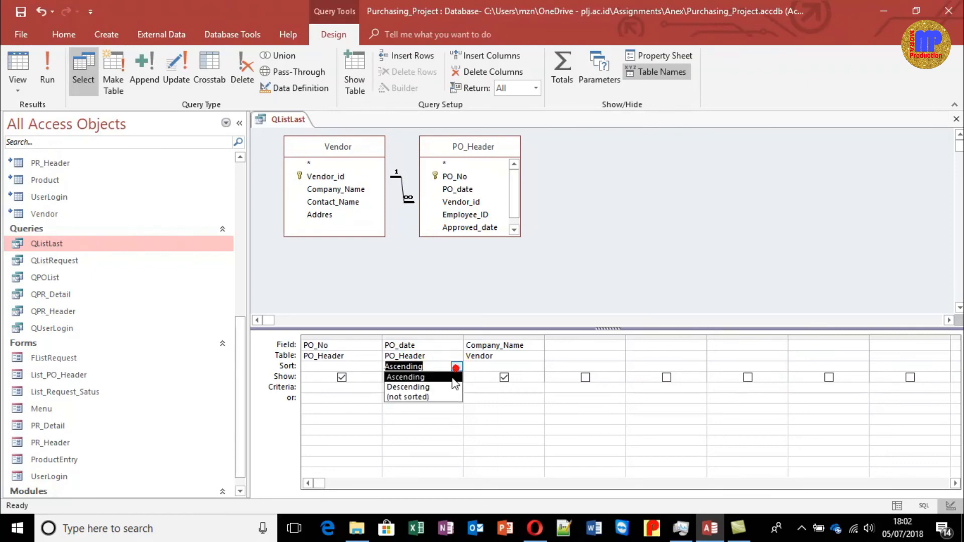
left_click(432, 387)
left_click(423, 377)
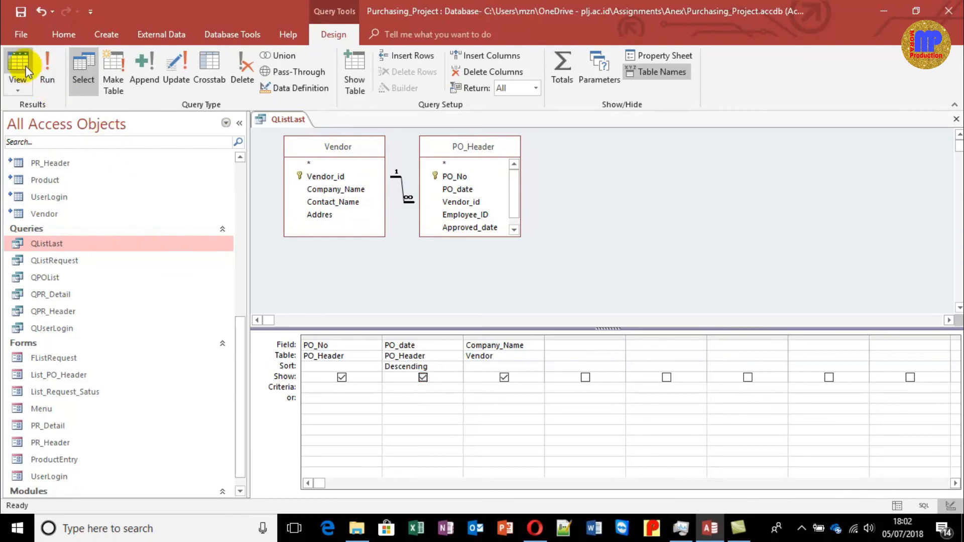
Step: Run the QListLast query and close it with the design changes saved
left_click(47, 68)
key("ctrl+w")
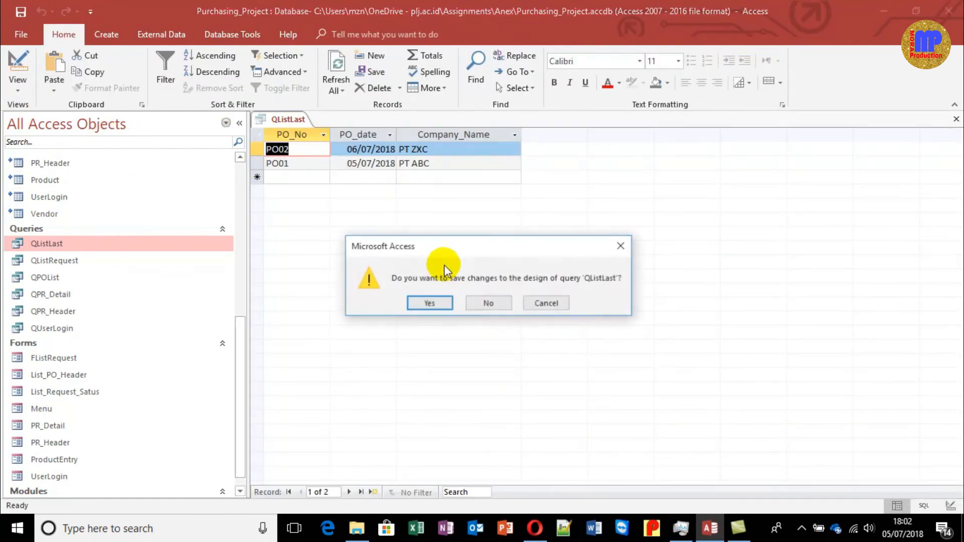
left_click(435, 302)
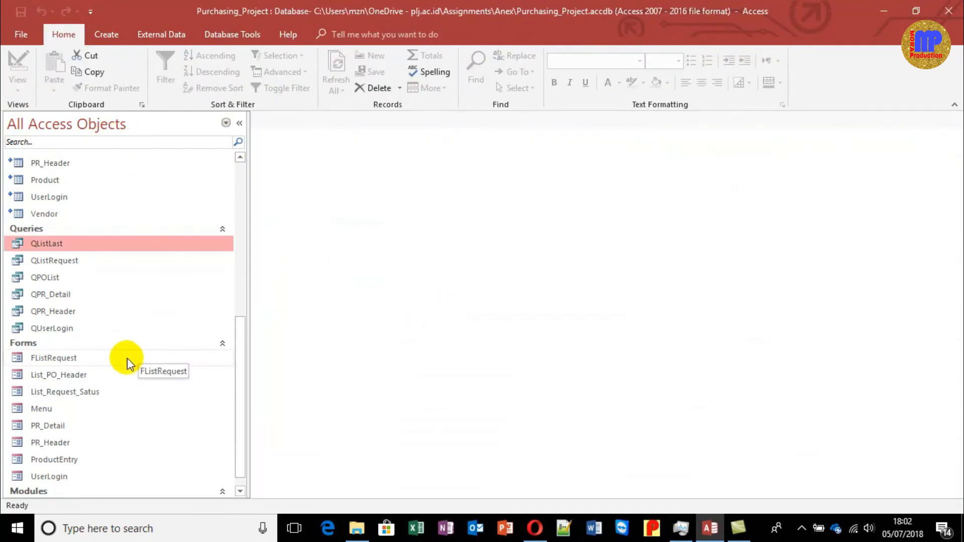
Step: Check the record order in the List_PO_Header form and the QPOList query, closing each after viewing
scroll(128, 358, "down", 1)
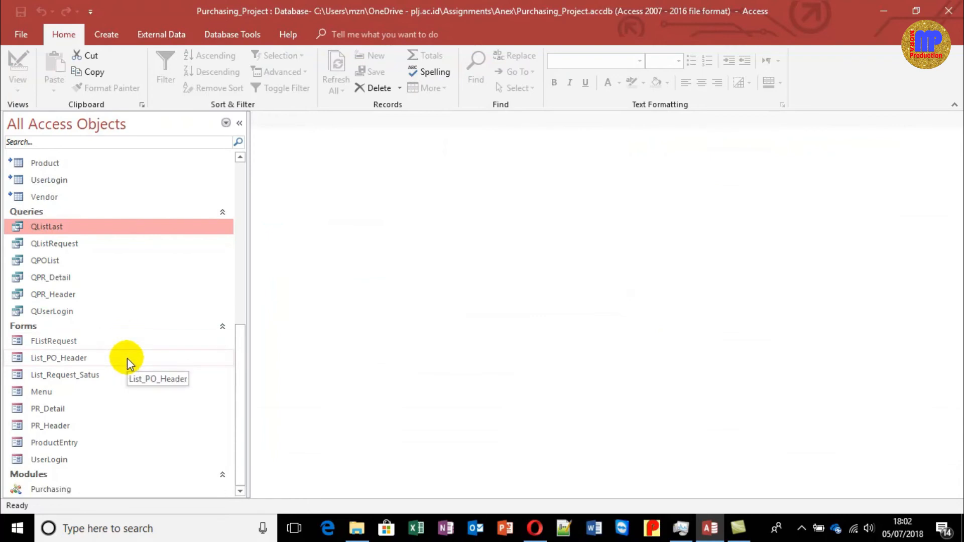
left_click(87, 359)
double_click(86, 358)
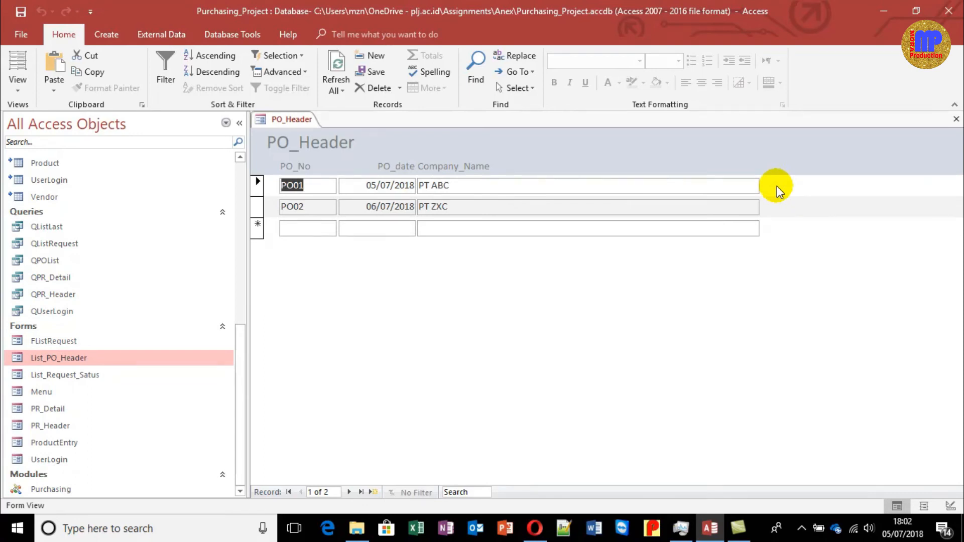
key("ctrl+w")
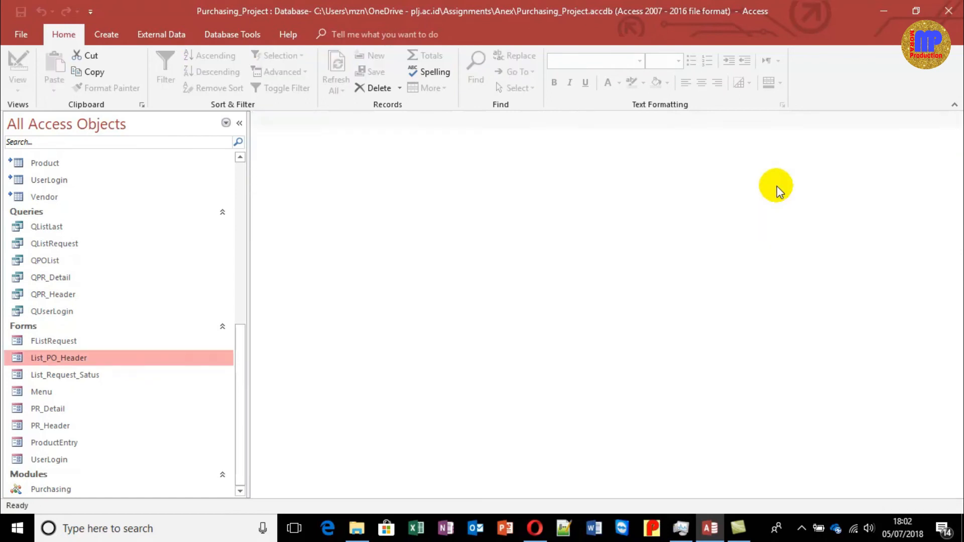
double_click(72, 263)
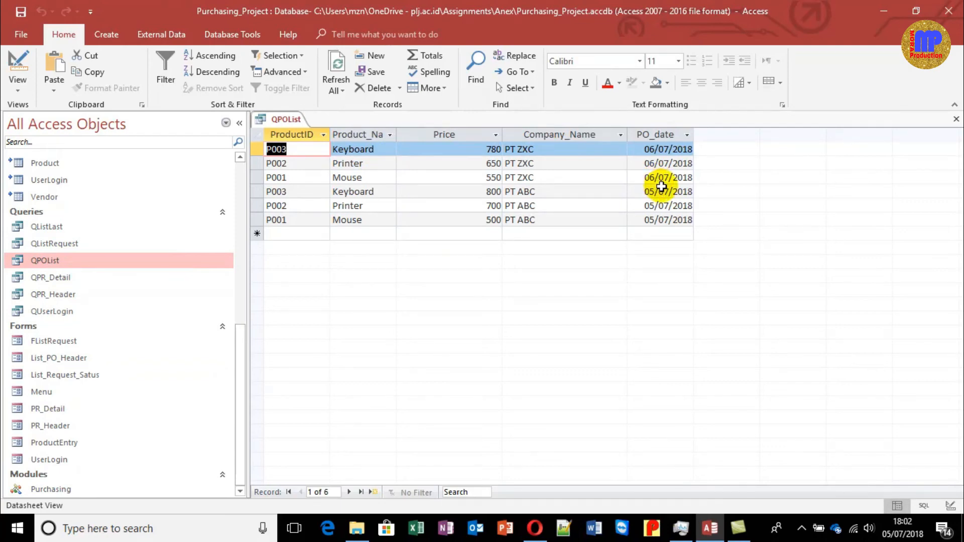
key("ctrl+w")
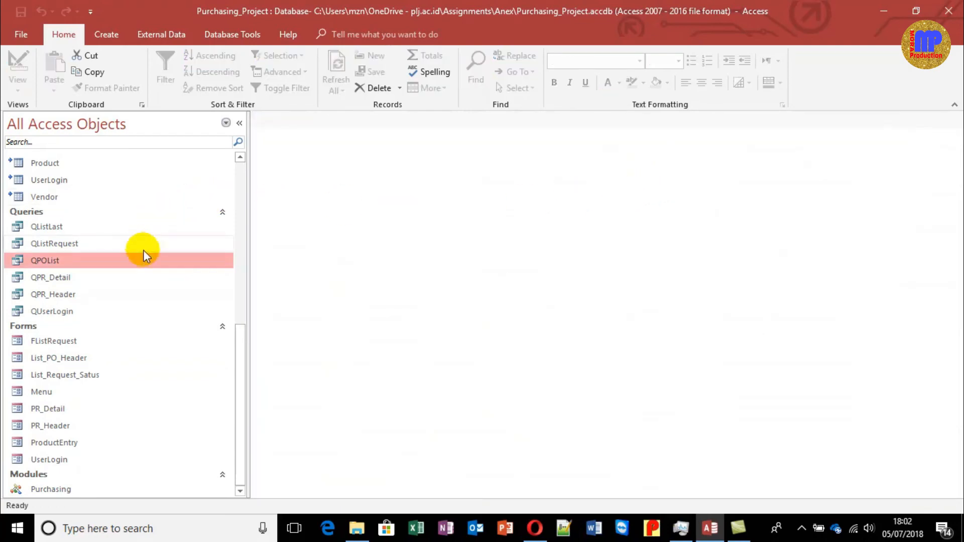
Step: Start the Form Wizard with the QPOList query as source and include ProductID, Product_Name, Price, Company_Name and PO_date
left_click(106, 33)
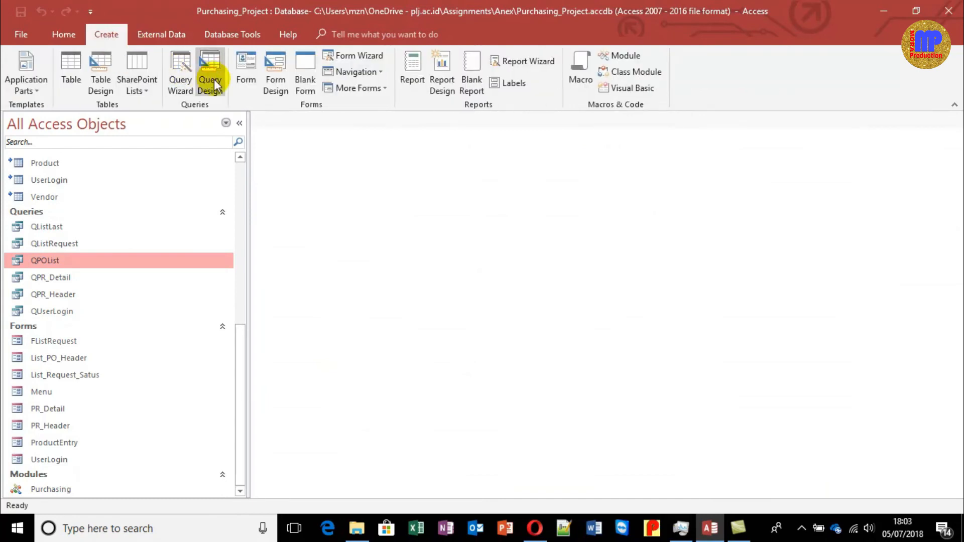
left_click(374, 56)
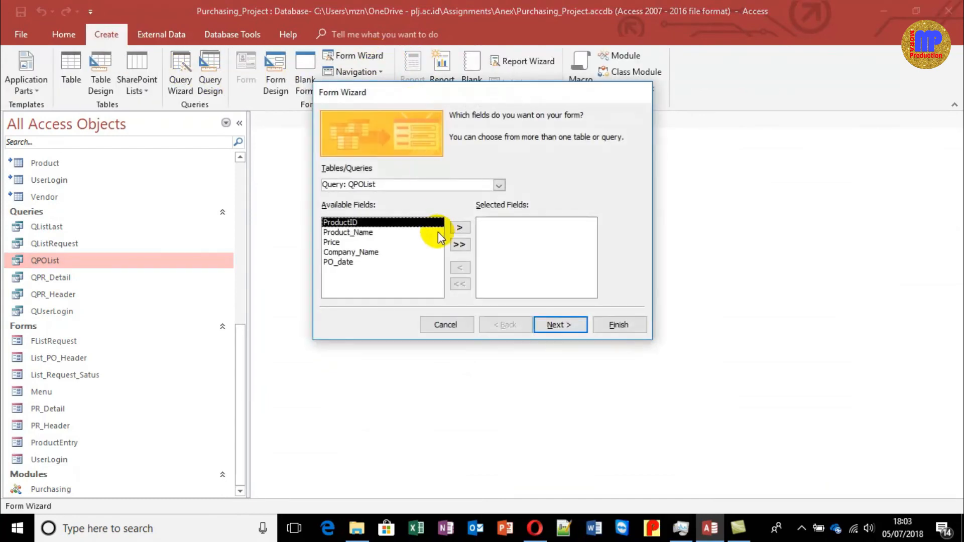
left_click(500, 186)
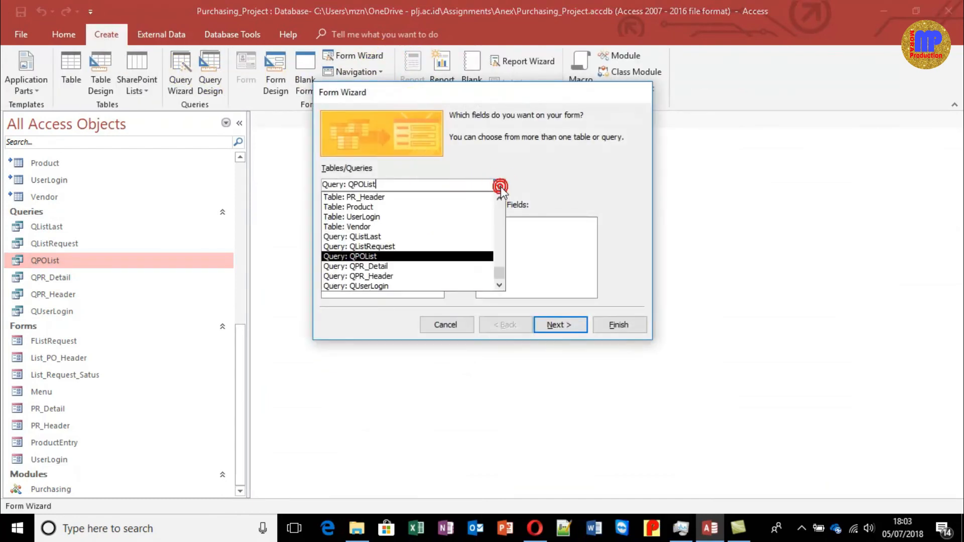
left_click(426, 257)
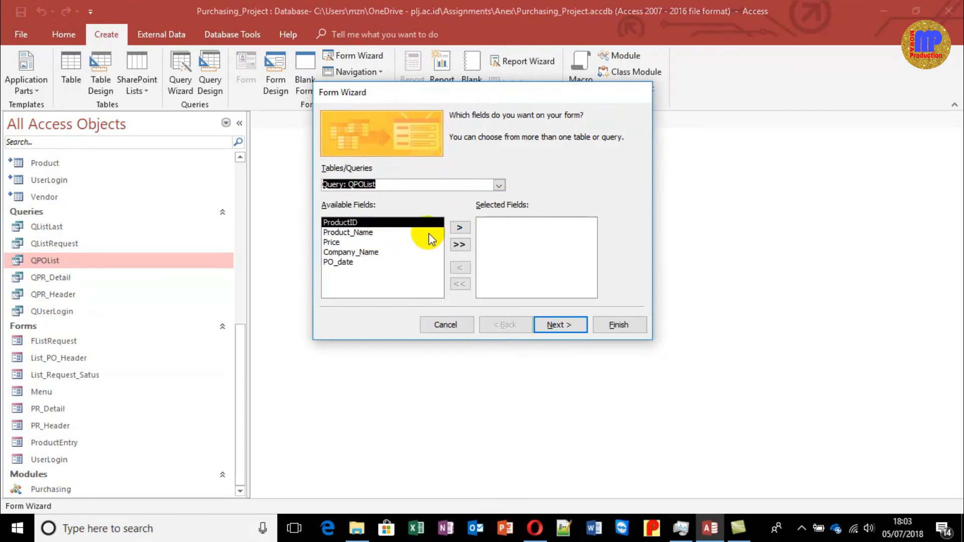
left_click(460, 229)
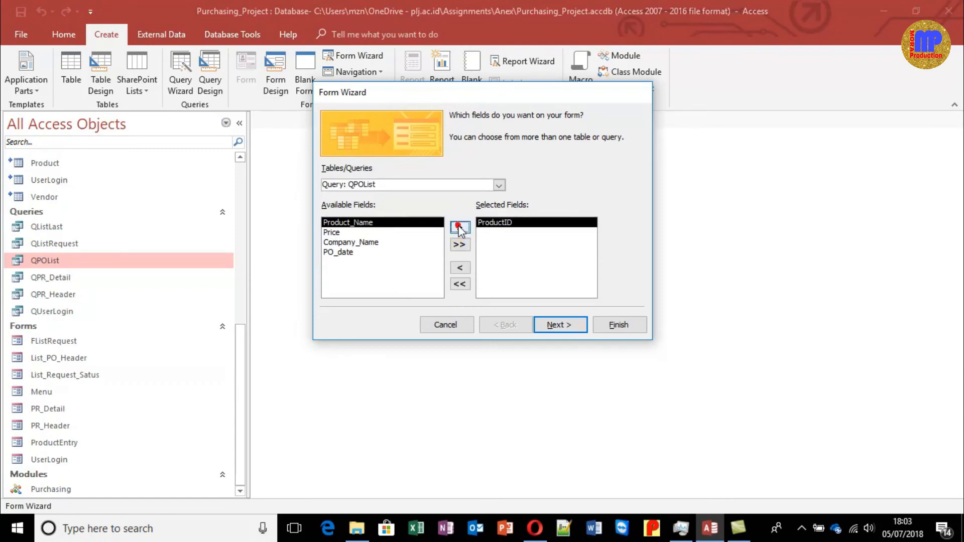
left_click(460, 229)
left_click(460, 229)
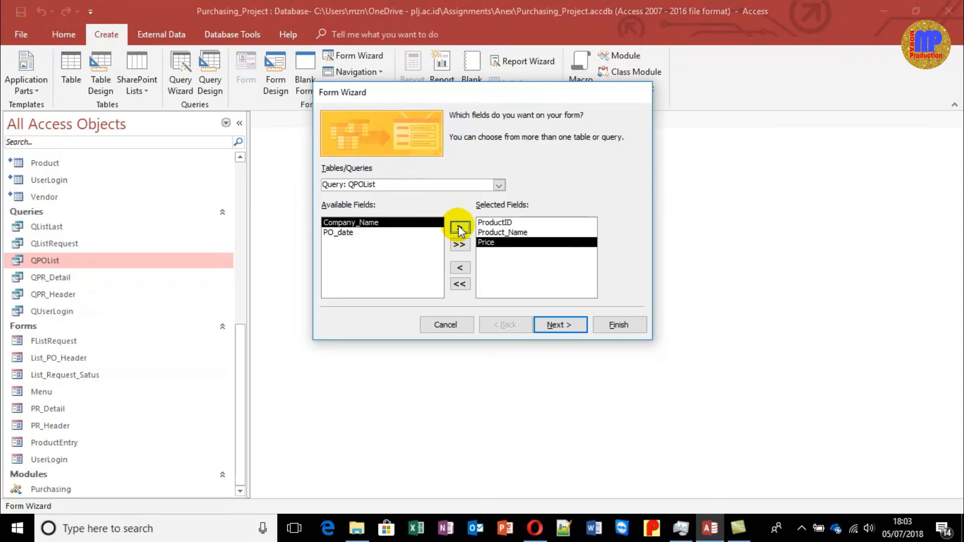
left_click(460, 229)
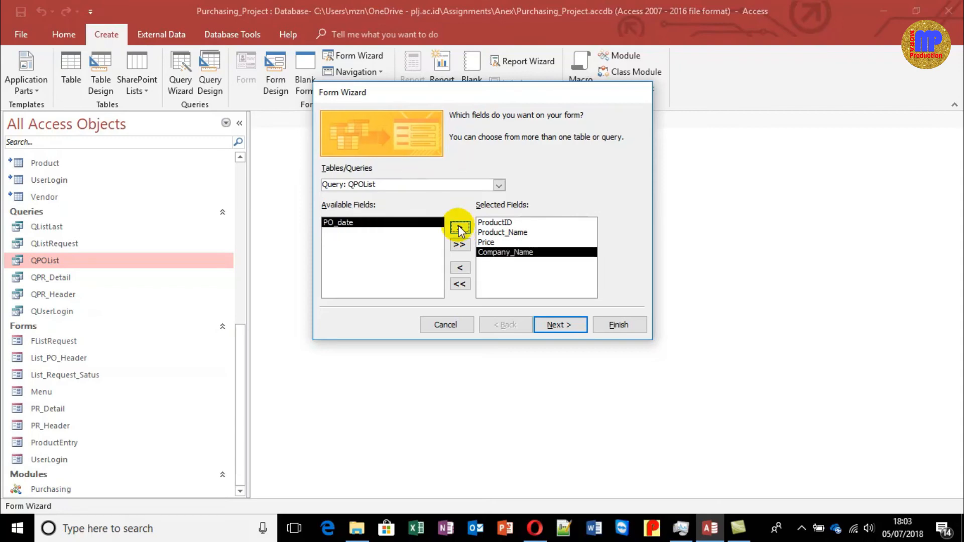
left_click(460, 229)
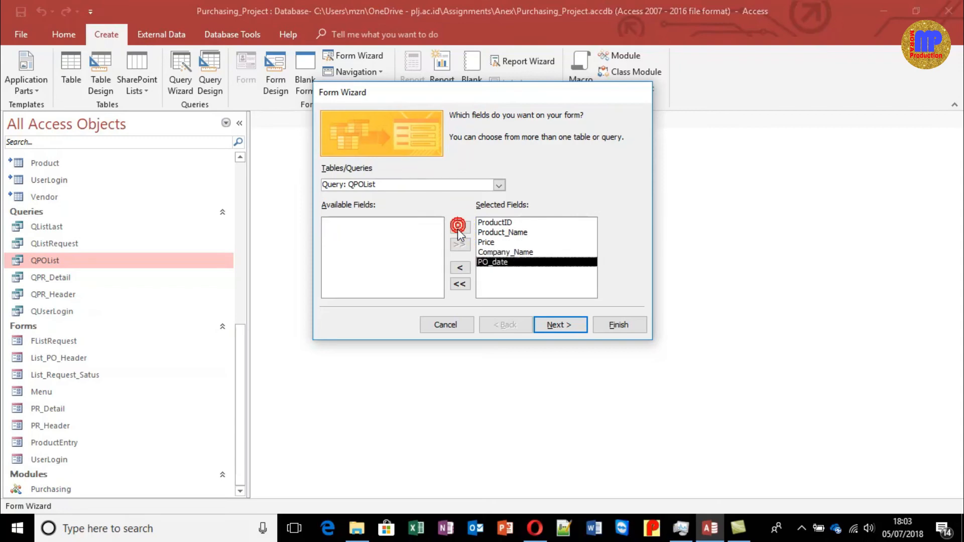
Step: Finish the wizard form as PO_Detail with the data viewed by PO_Detail in a Tabular layout, and close the resulting form
left_click(551, 325)
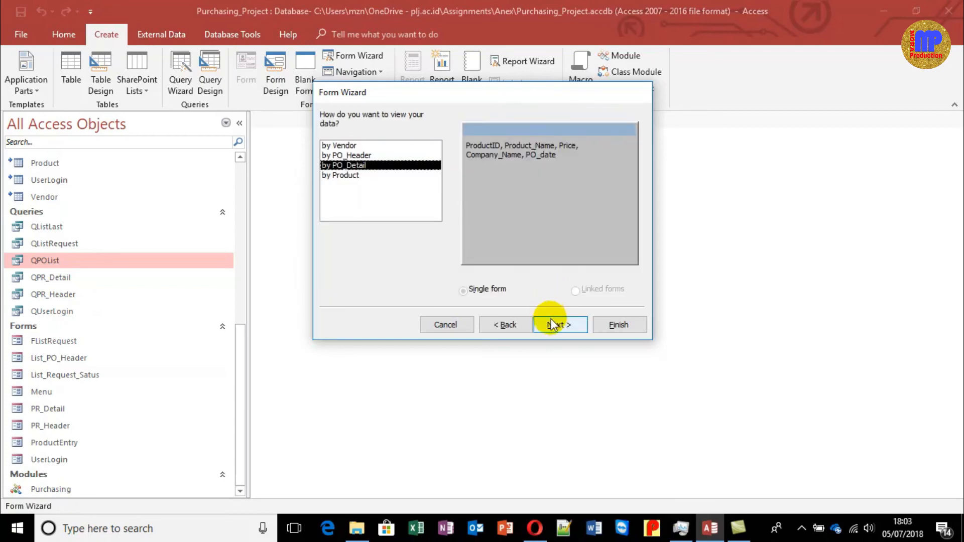
left_click(552, 326)
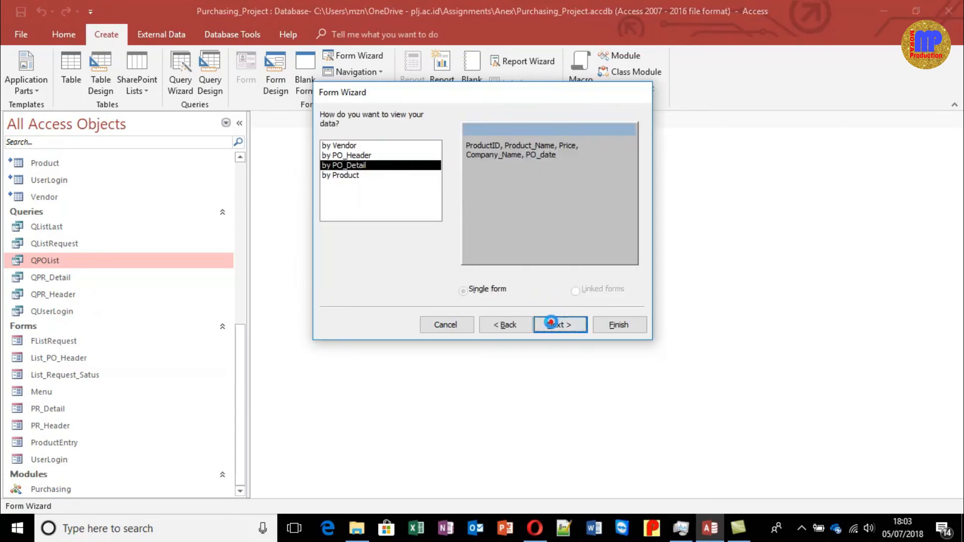
left_click(539, 173)
left_click(571, 325)
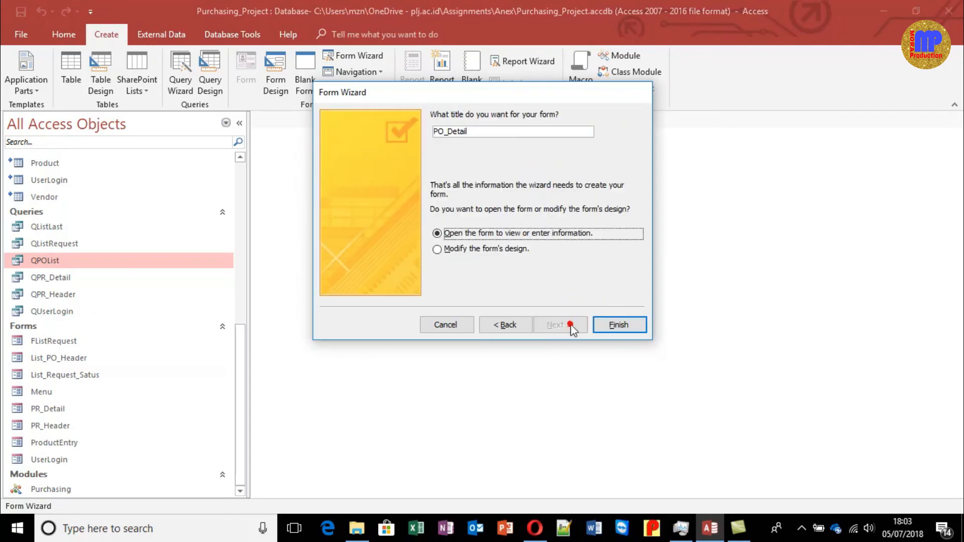
left_click(618, 325)
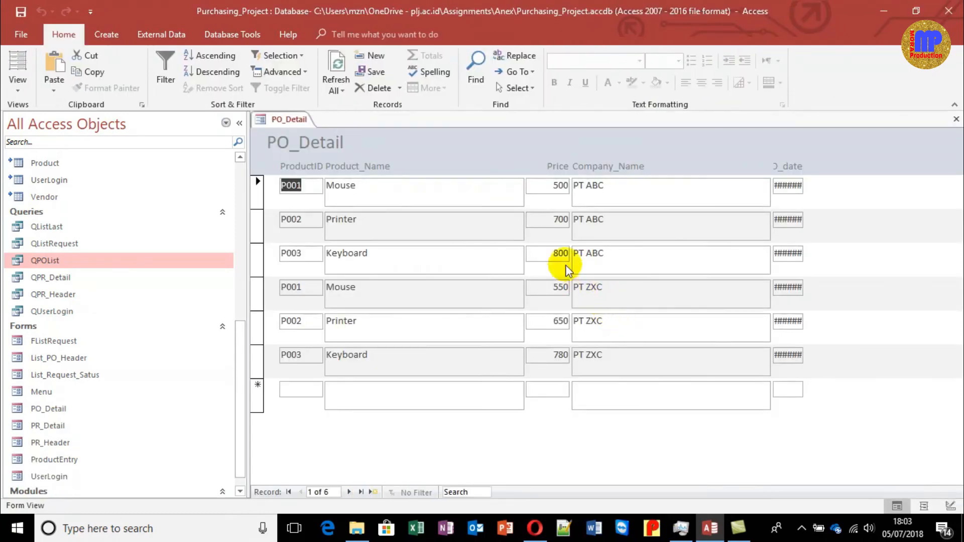
key("ctrl+w")
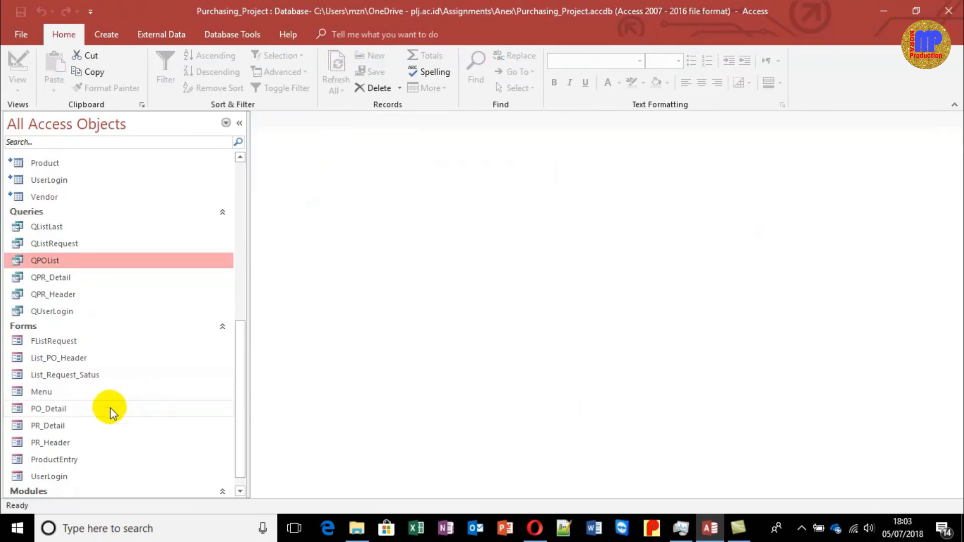
Step: Rename the PO_Detail form as List_PO_Detail
left_click(53, 409)
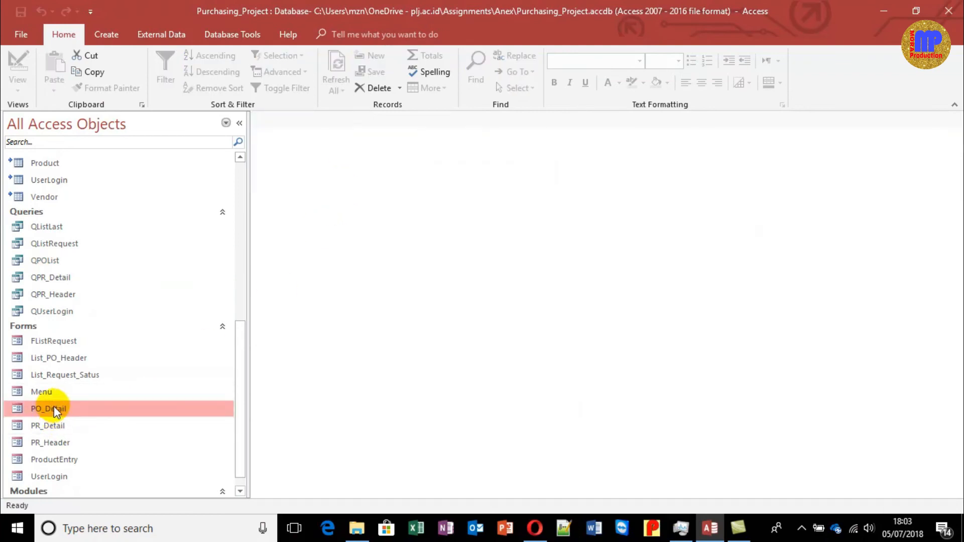
left_click(53, 407)
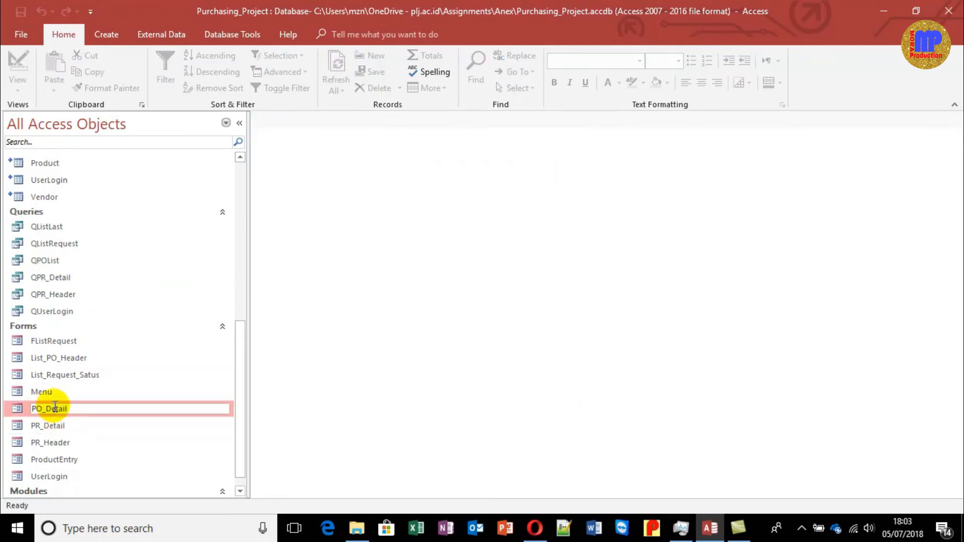
type("List")
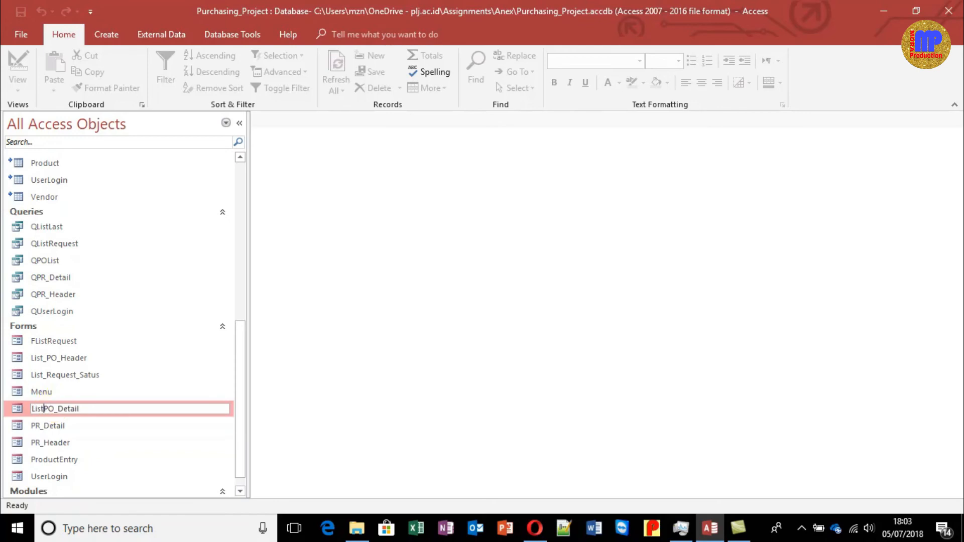
type("_")
key("Return")
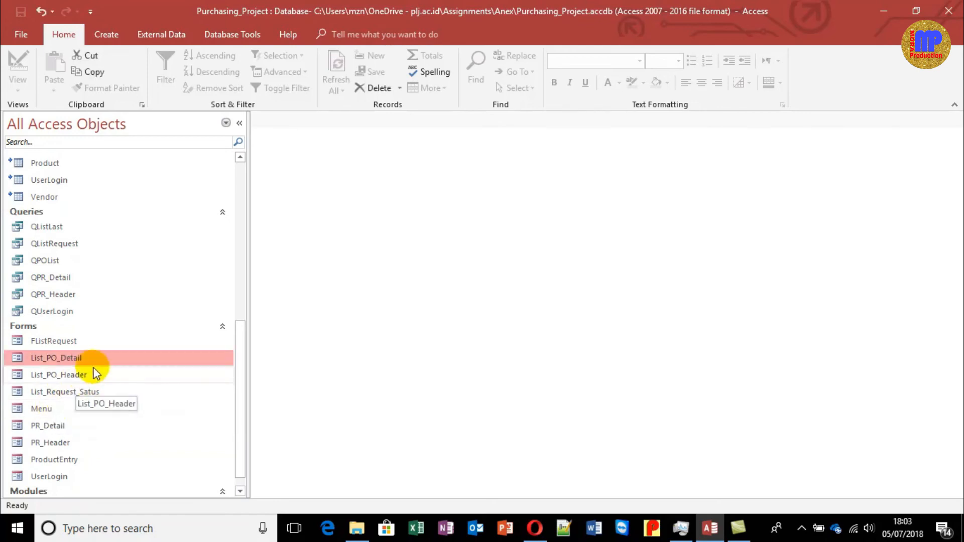
Step: Open List_PO_Detail in Design View and shrink the Product_Name and Company_Name text boxes in the Detail section to single-line height
right_click(97, 361)
left_click(182, 206)
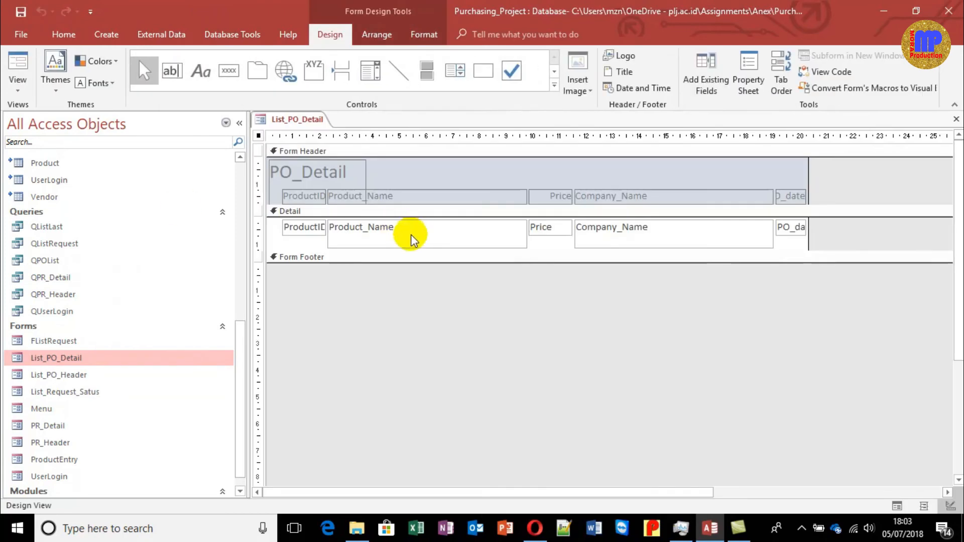
left_click(258, 241)
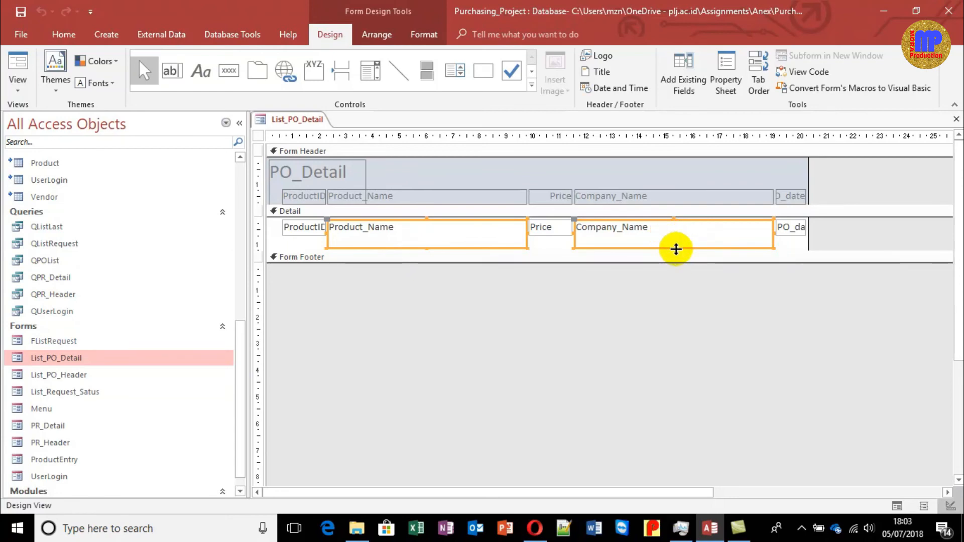
left_click(796, 242)
left_click(700, 246)
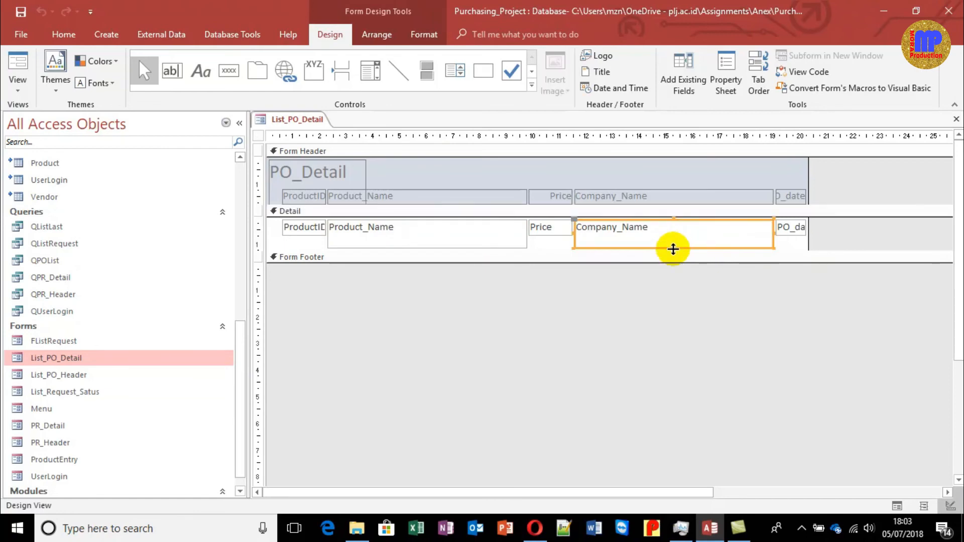
left_click_drag(674, 253, 673, 276)
left_click(473, 233, "shift")
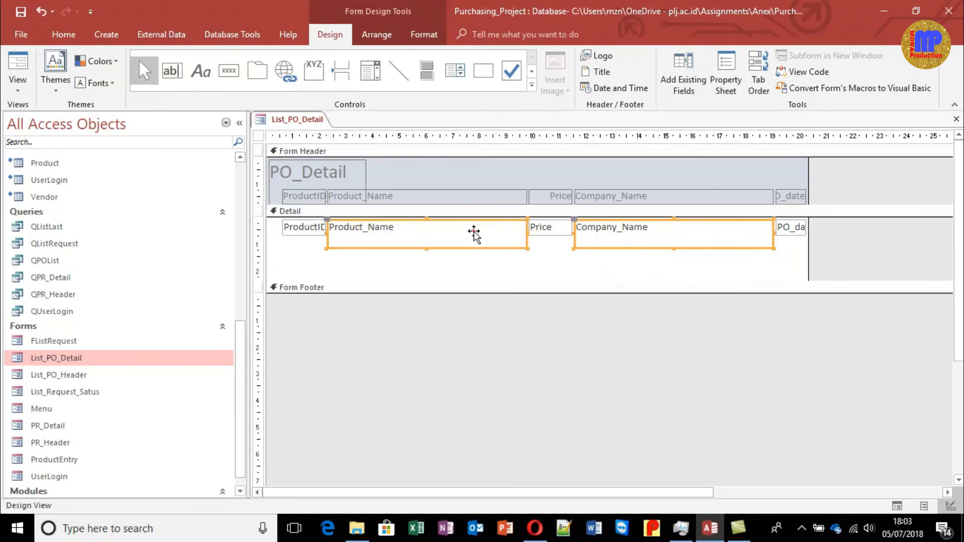
left_click_drag(427, 247, 427, 233)
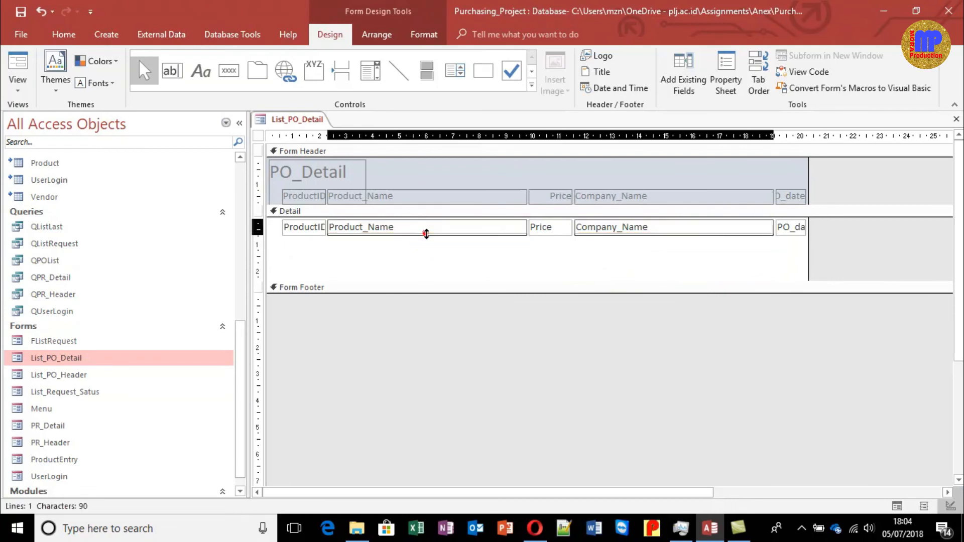
left_click(424, 237)
Step: Reduce the Detail section's height to fit the shortened text boxes, then close the design and check the List_PO_Detail form's rows
left_click(415, 291)
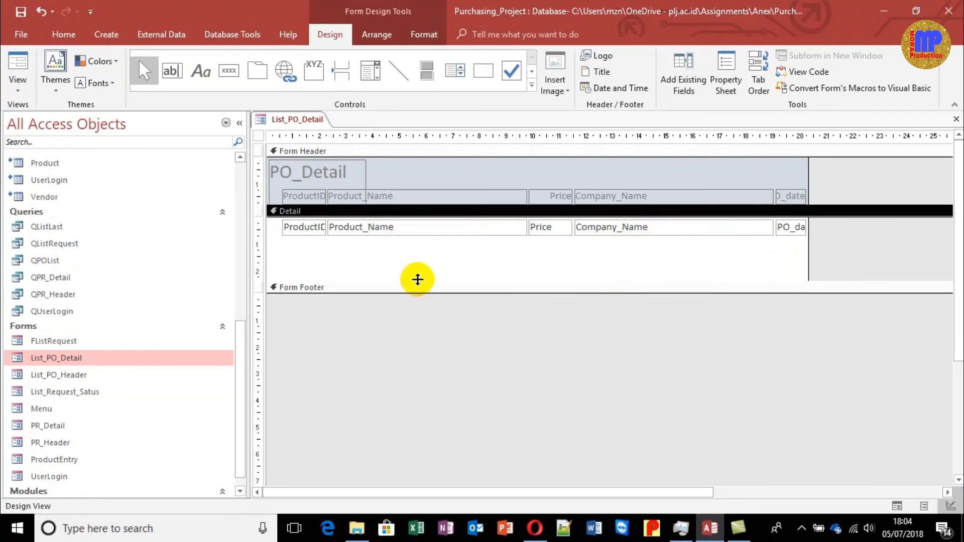
left_click_drag(416, 279, 421, 241)
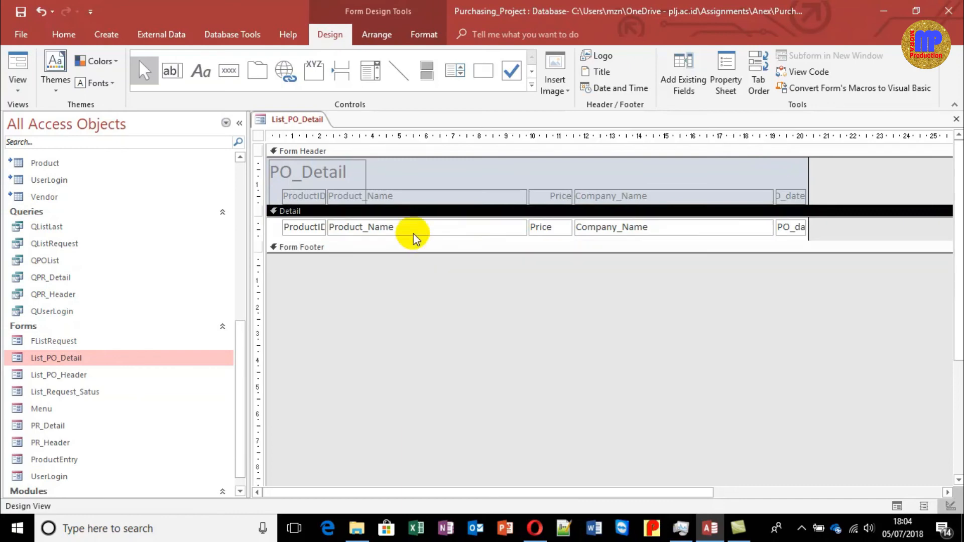
key("ctrl+w")
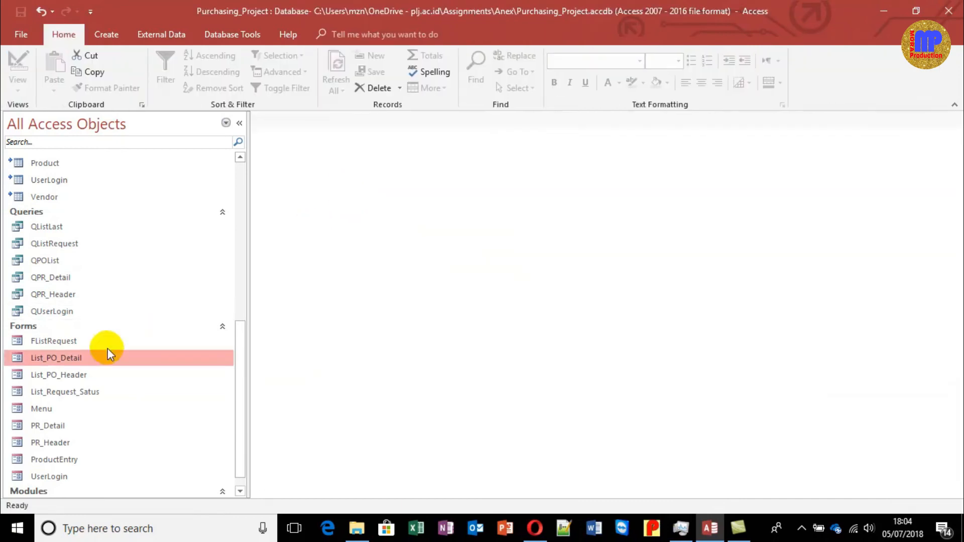
double_click(67, 359)
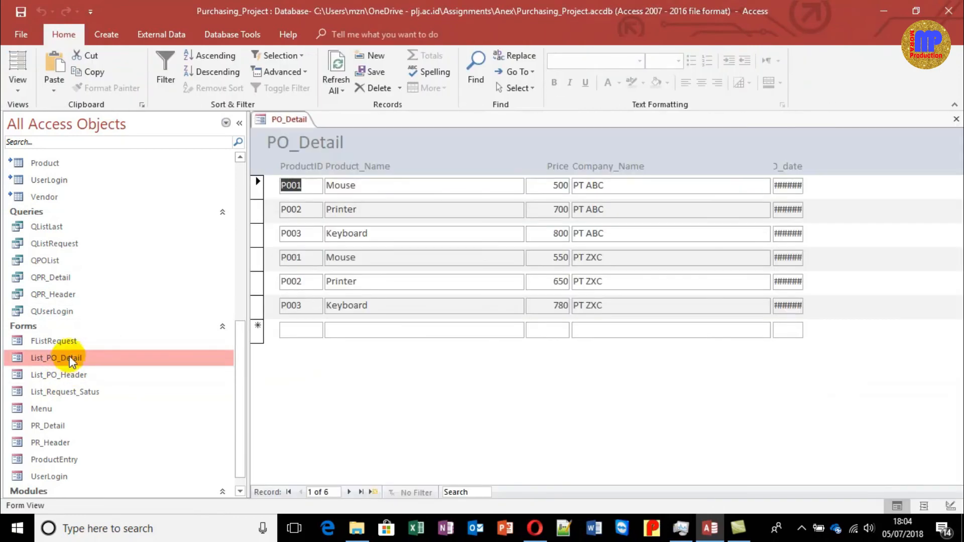
key("ctrl+w")
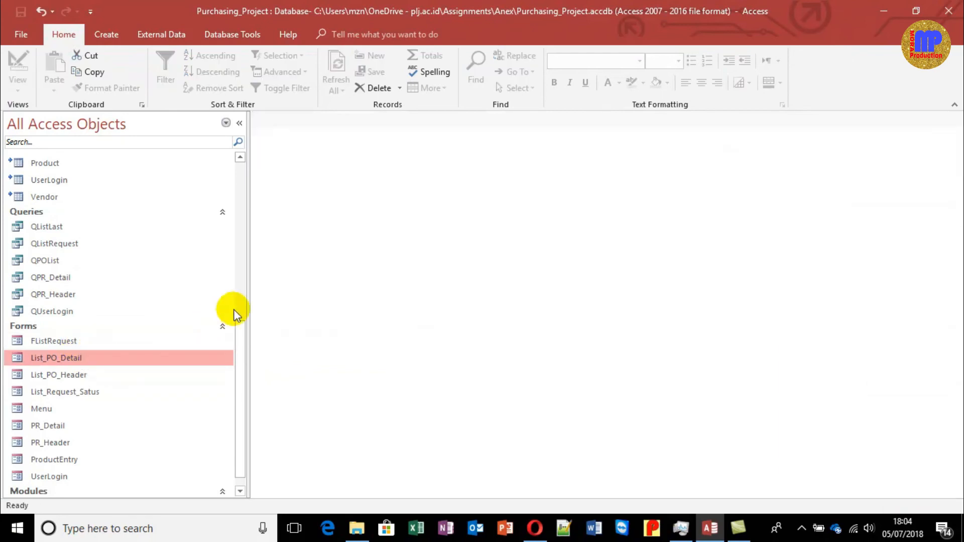
Step: Reopen List_PO_Detail in Design View and widen the PO_date label and text box together to fit the full date
right_click(114, 353)
left_click(167, 205)
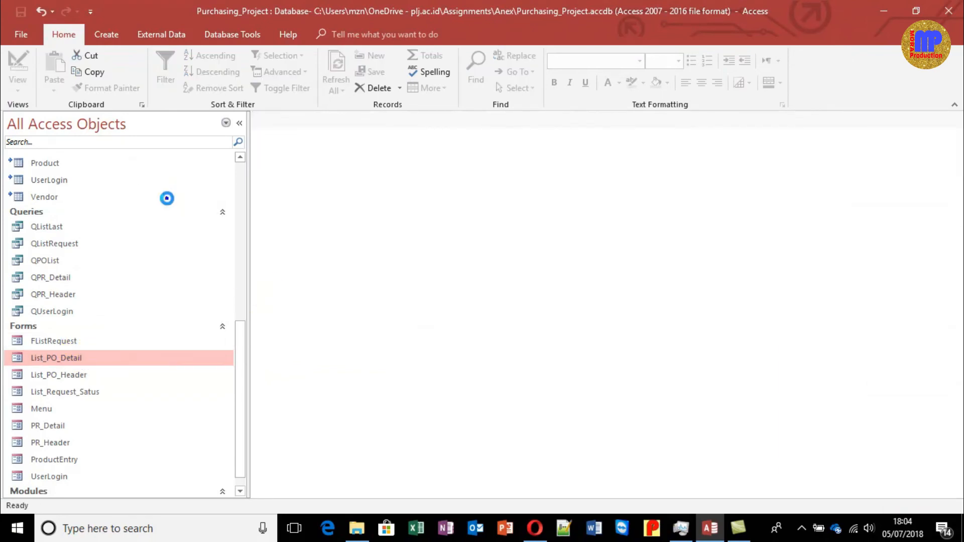
left_click_drag(797, 182, 801, 235)
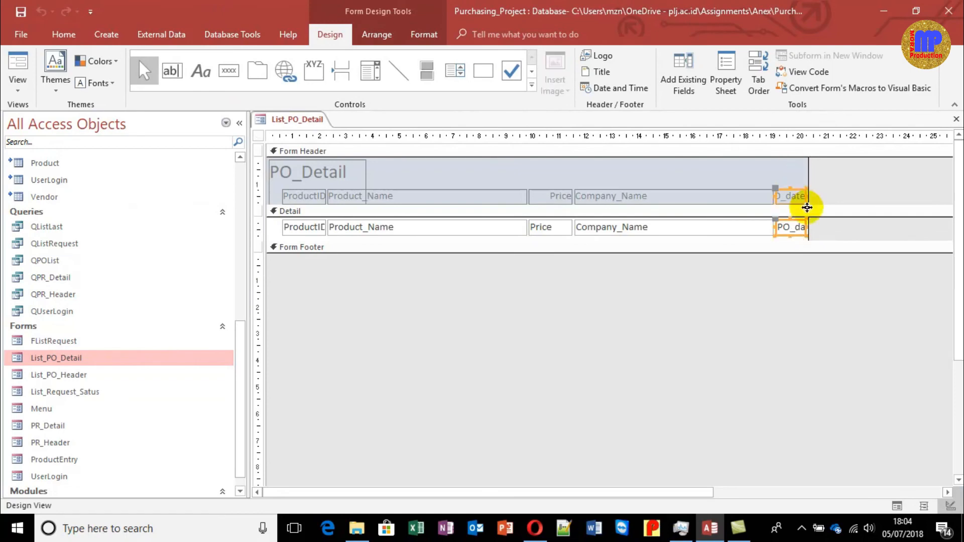
left_click_drag(807, 196, 846, 196)
left_click(656, 313)
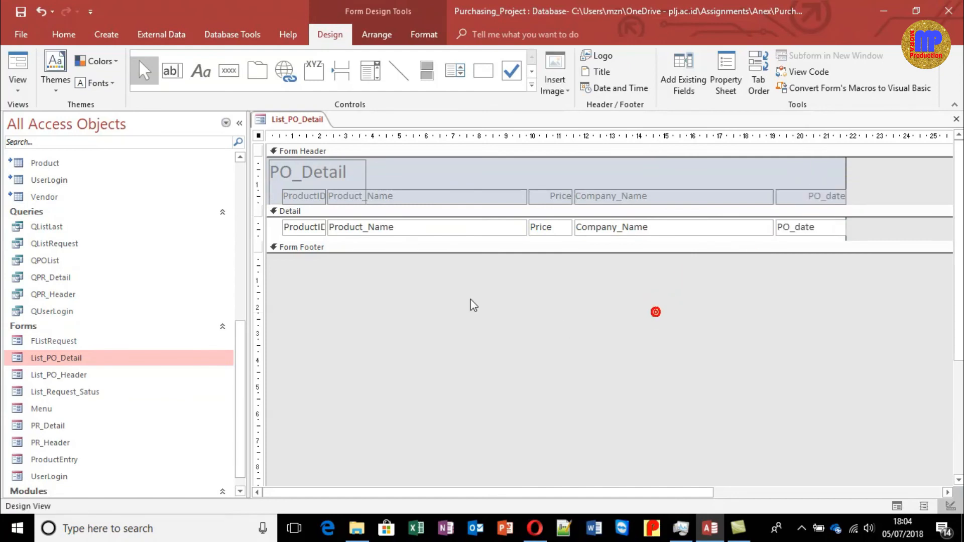
Step: Tighten the Detail section directly beneath the text boxes, close the design and check the List_PO_Detail form's dates and row spacing
left_click_drag(384, 236, 384, 237)
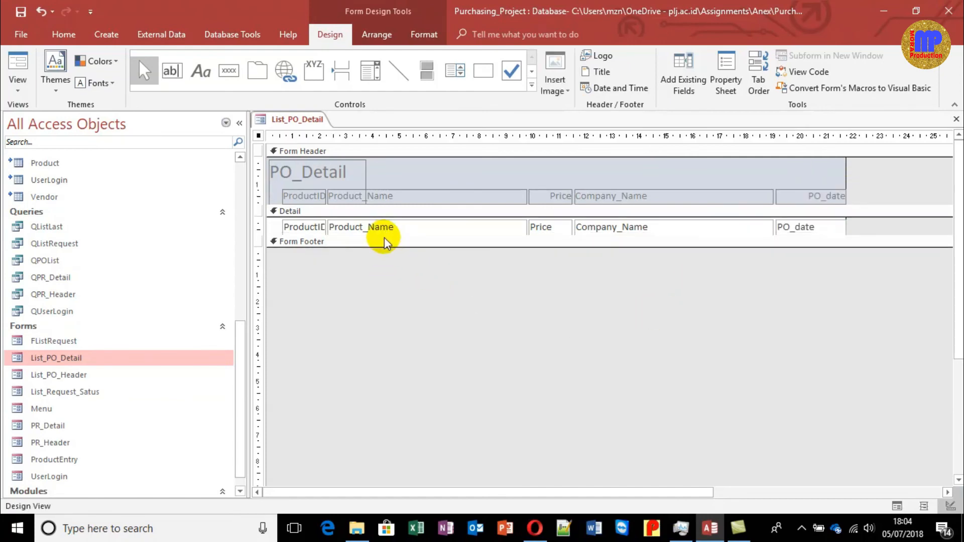
key("ctrl+w")
left_click(418, 301)
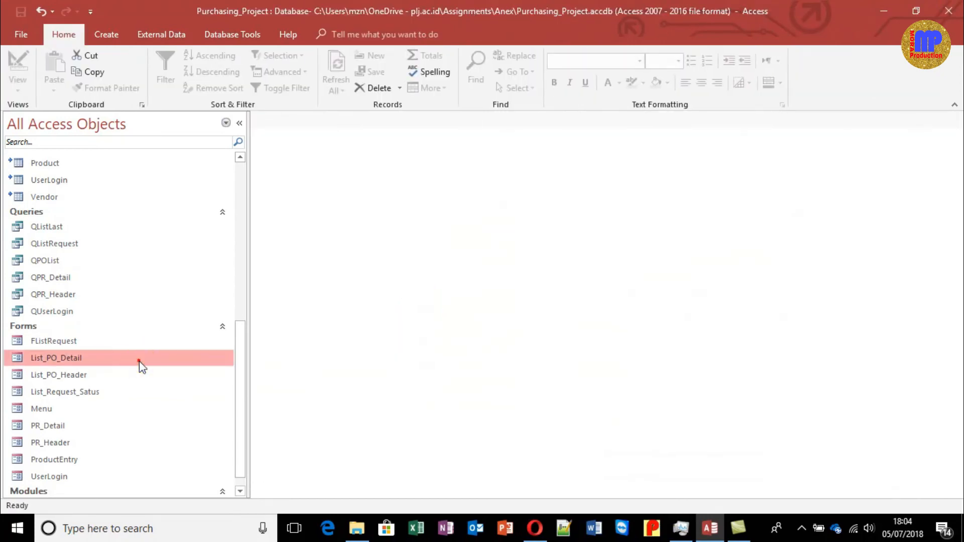
double_click(139, 365)
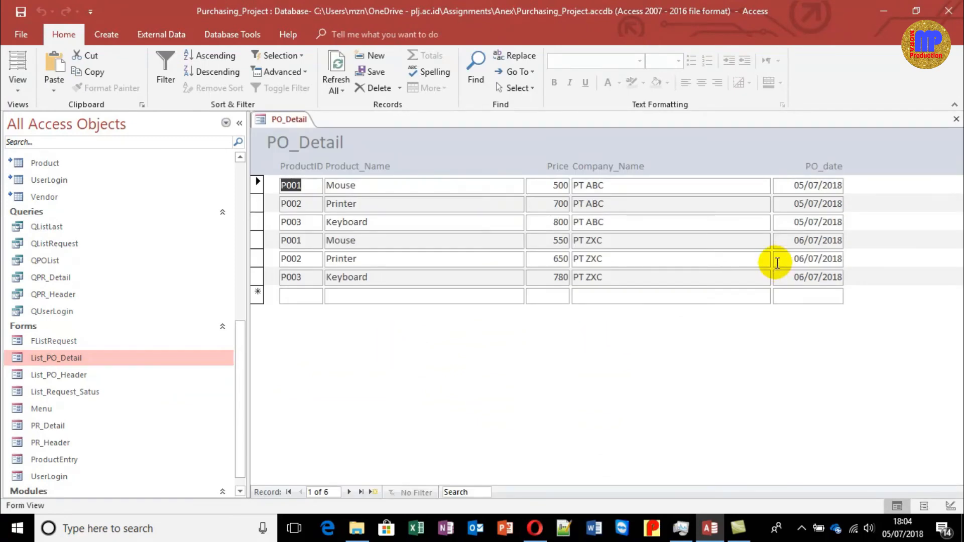
key("ctrl+w")
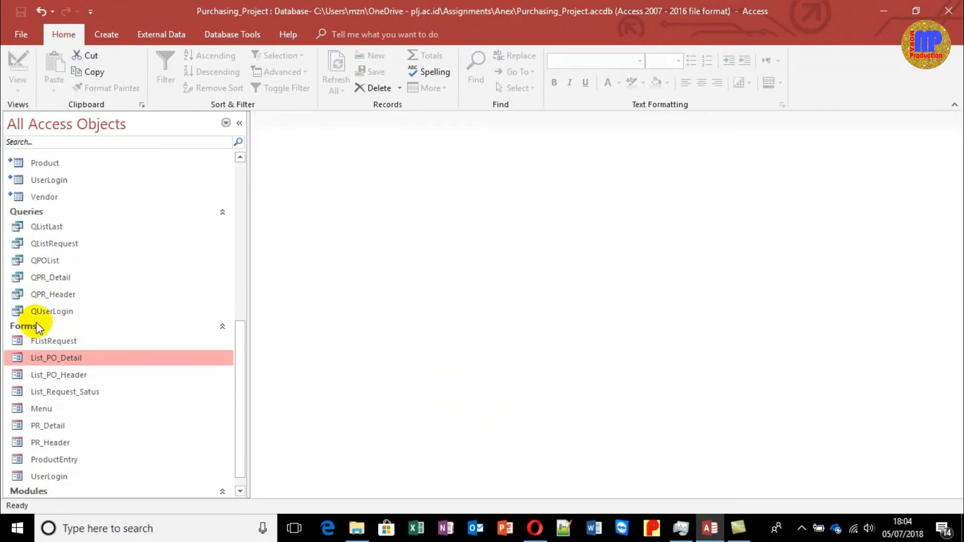
Step: Open List_PO_Header in Design View, widen the form to about 22 cm and add a command button beside Company_Name in the Detail section
left_click(82, 373)
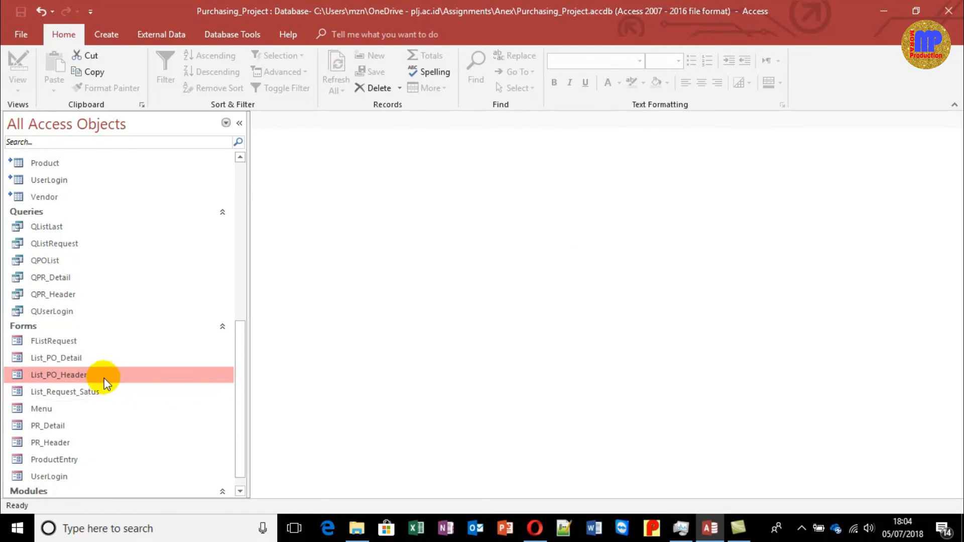
right_click(104, 374)
left_click(148, 218)
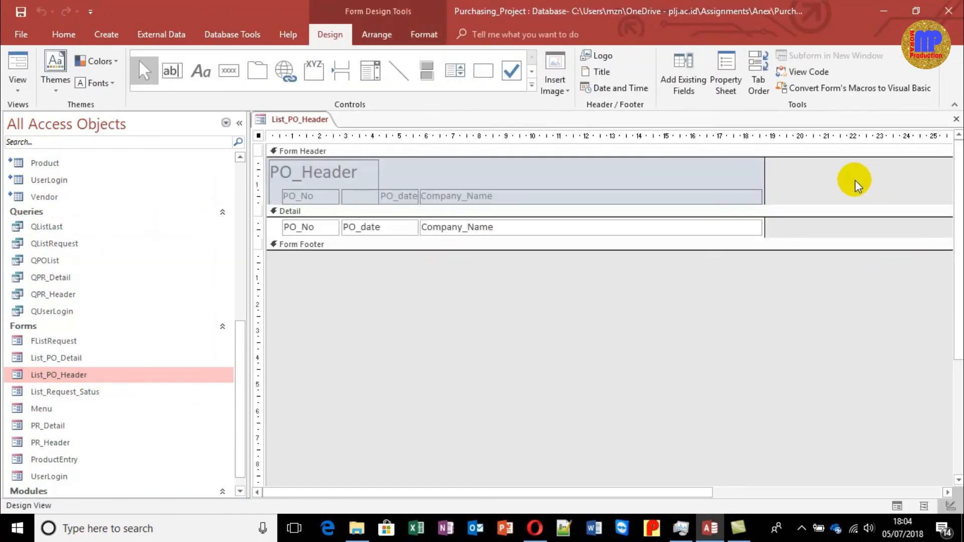
left_click_drag(764, 171, 859, 169)
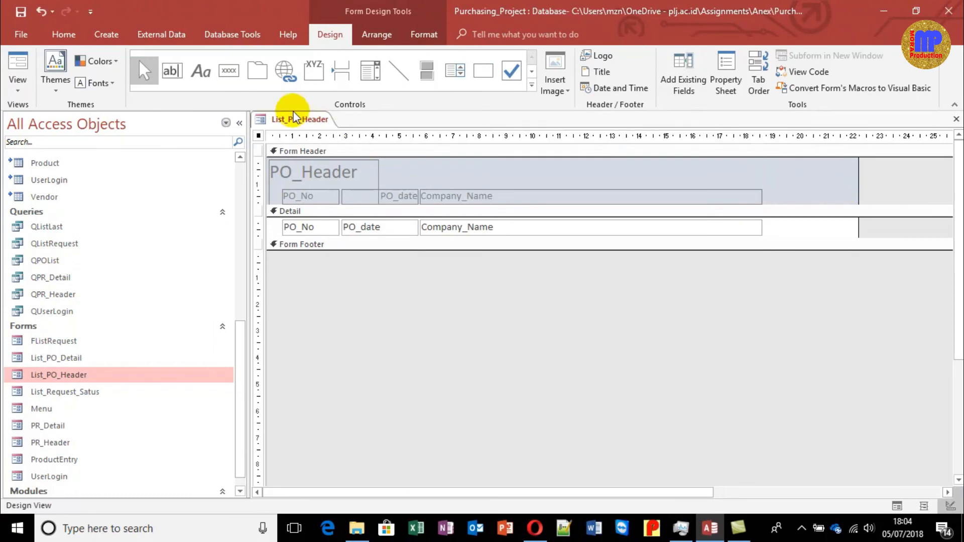
left_click(232, 69)
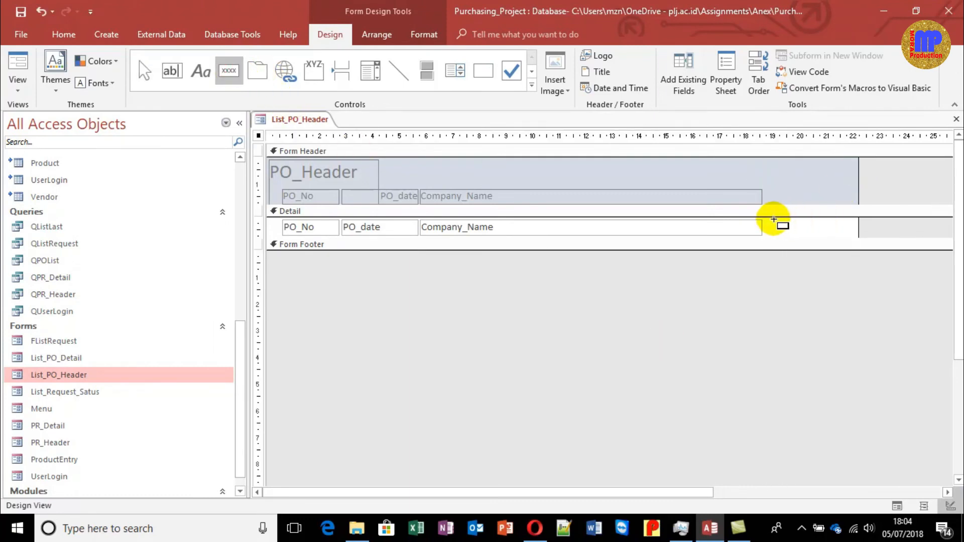
left_click_drag(767, 220, 810, 232)
Step: Set the new command button's Name property to cmdView
right_click(799, 230)
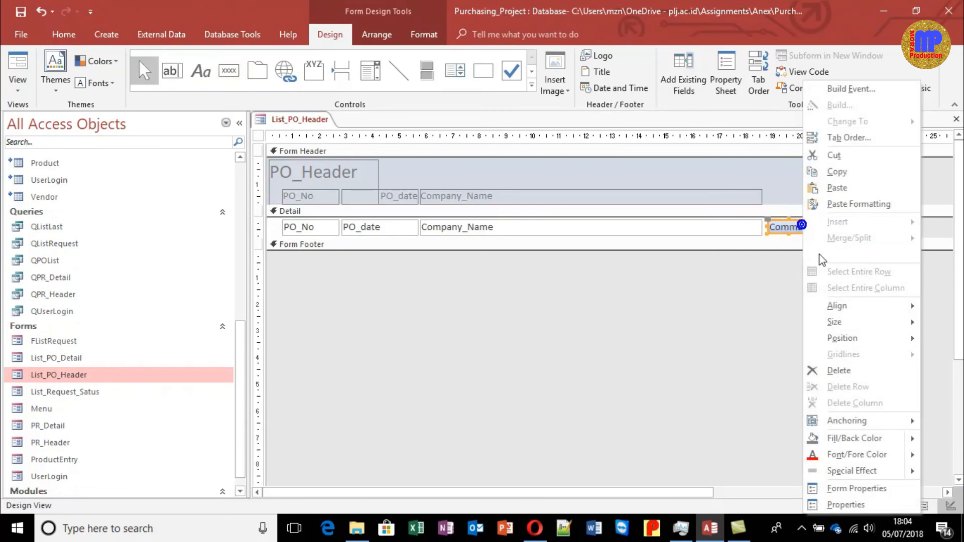
left_click(846, 504)
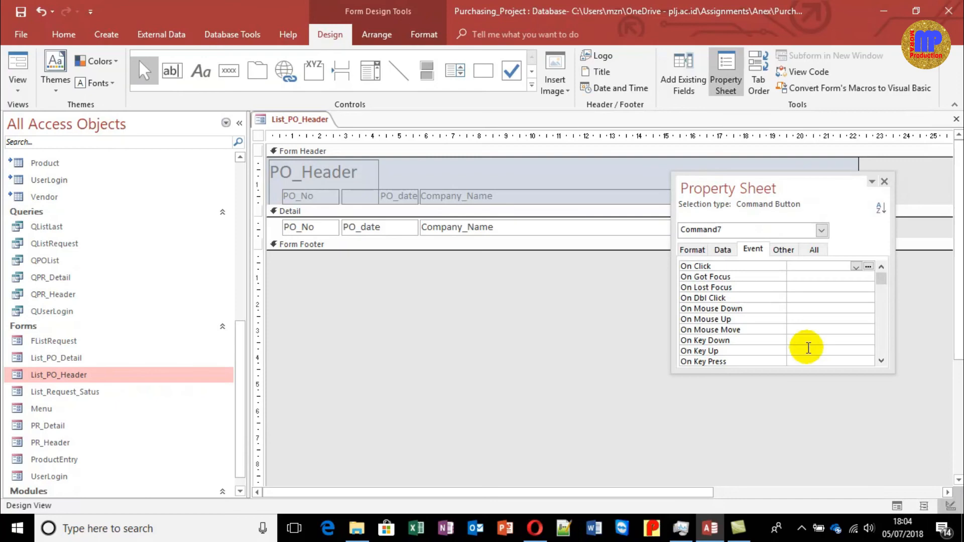
left_click(791, 250)
left_click(824, 264)
left_click_drag(832, 265, 763, 255)
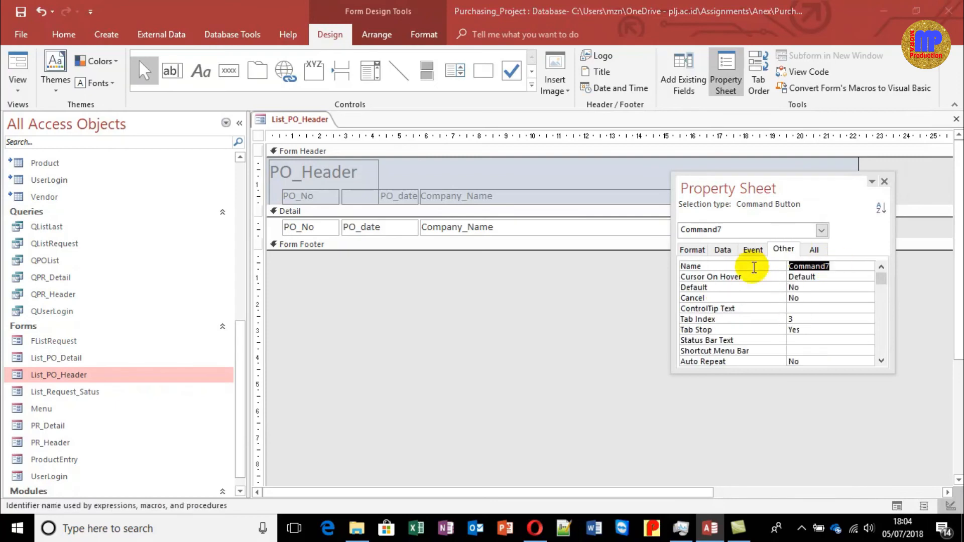
type("vmfView")
key("Return")
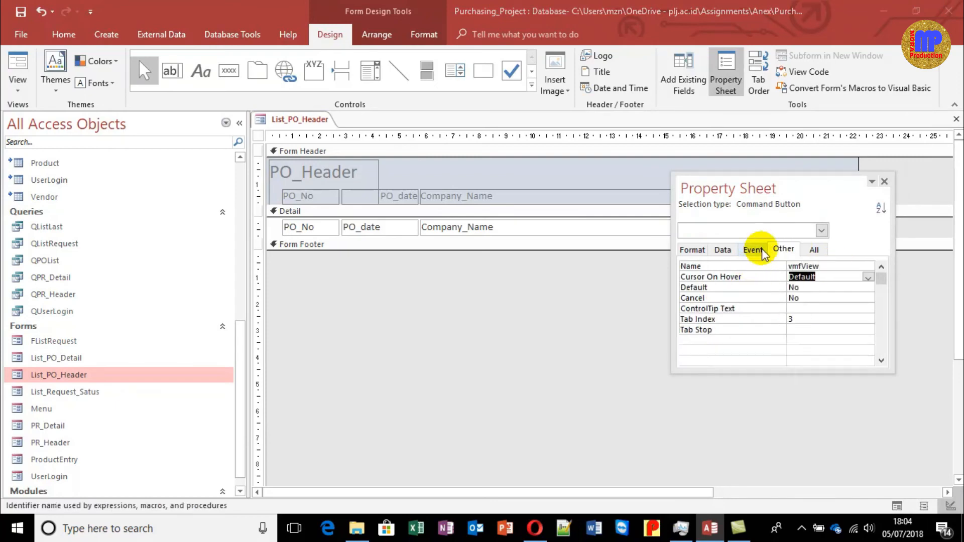
key("Up")
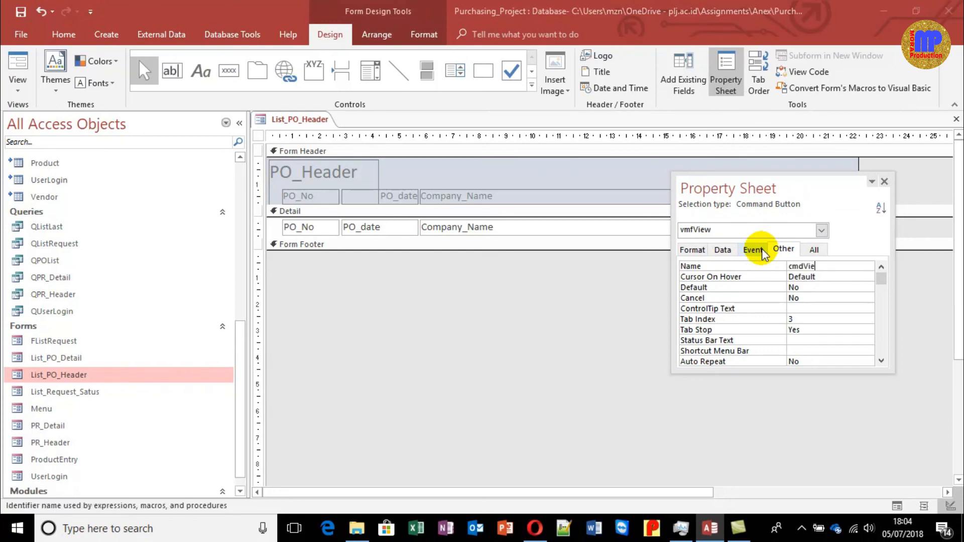
type("cmdView")
key("Return")
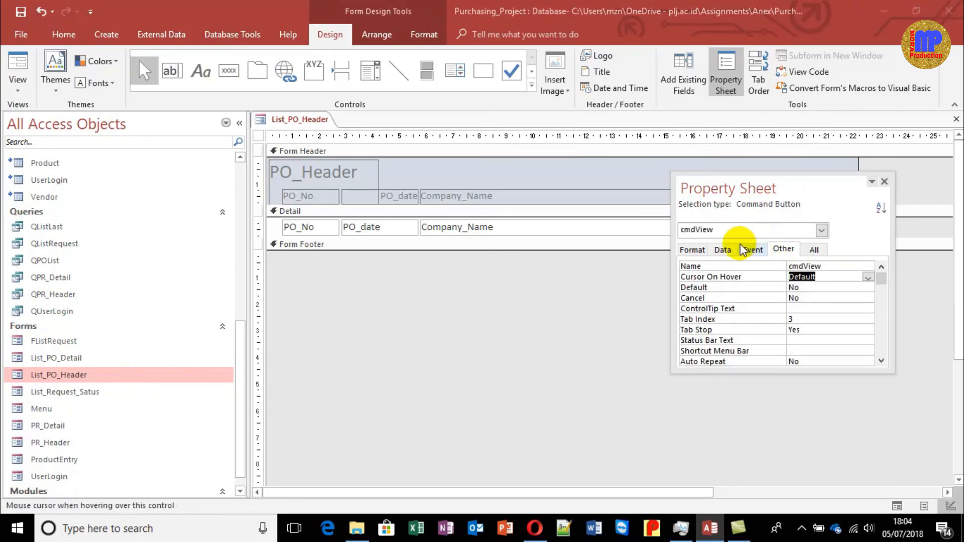
Step: Create a VBA event procedure for the cmdView button's On Click event
left_click(723, 250)
left_click(760, 250)
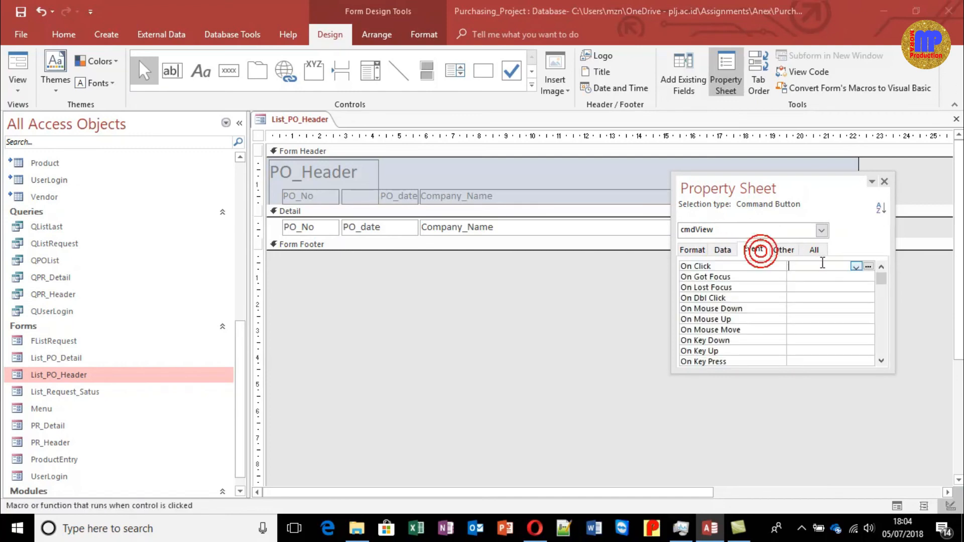
left_click(869, 266)
left_click(449, 153)
double_click(449, 153)
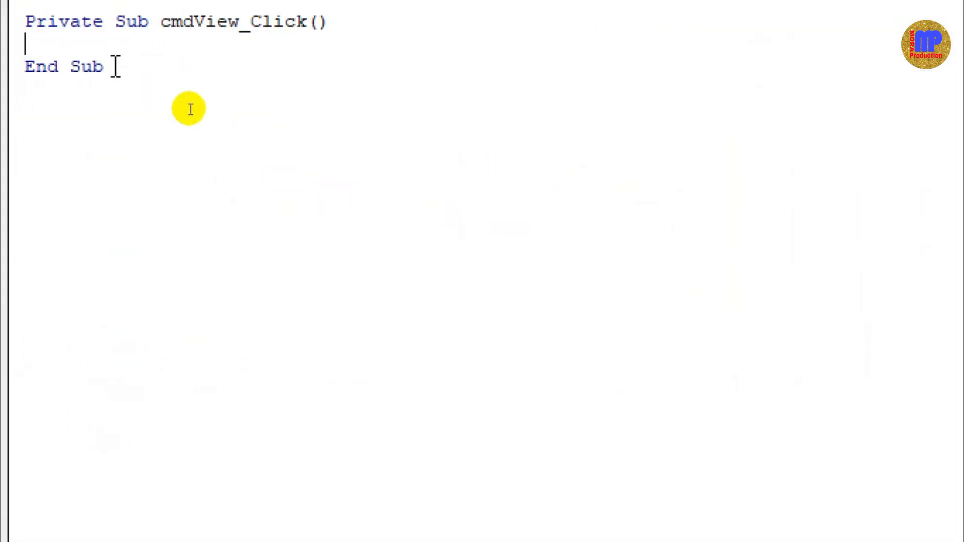
Step: Begin a DoCmd.OpenForm statement with an opening quotation mark inside the cmdView_Click procedure
type("docmd")
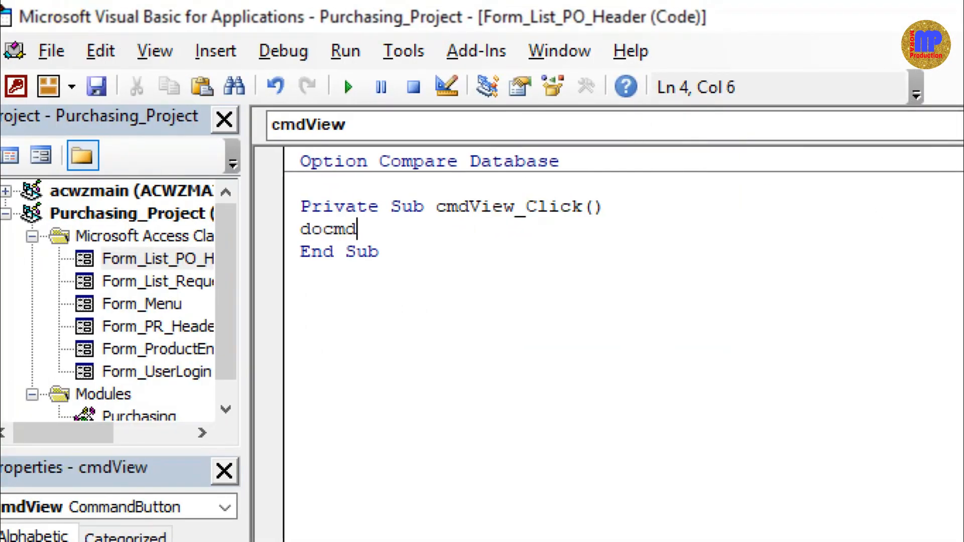
type(".op")
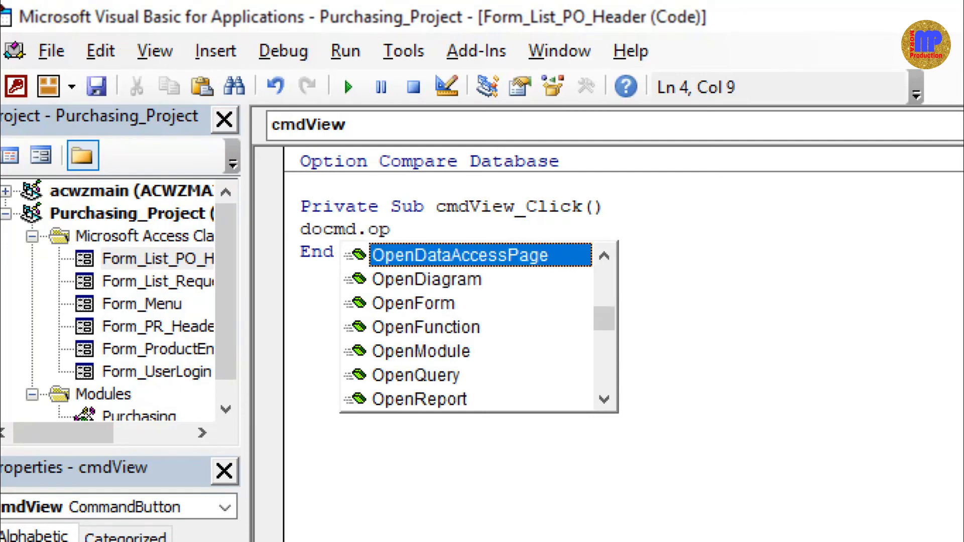
key("Down")
key("Down")
key("Tab")
type("\"")
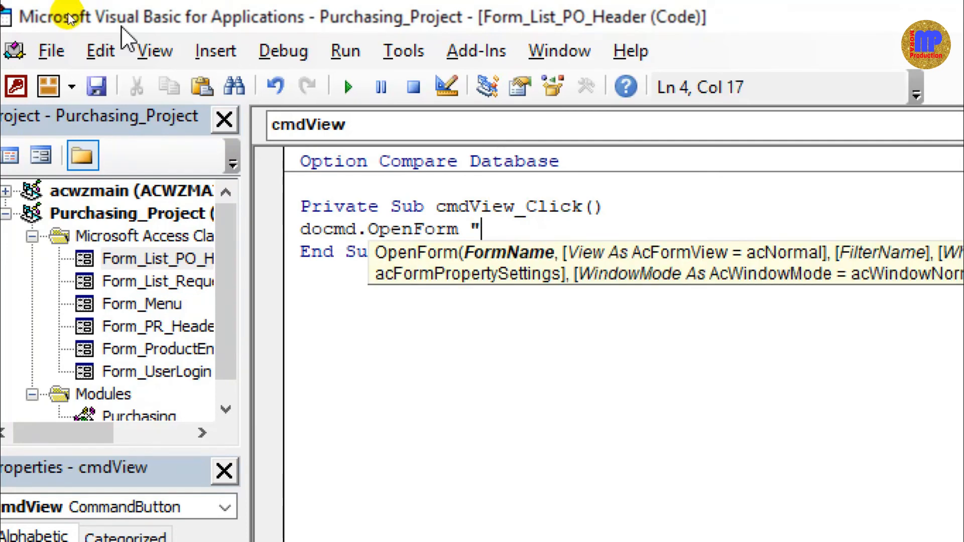
Step: Switch to the Access window and copy the List_PO_Detail form's name without renaming it
type("lis")
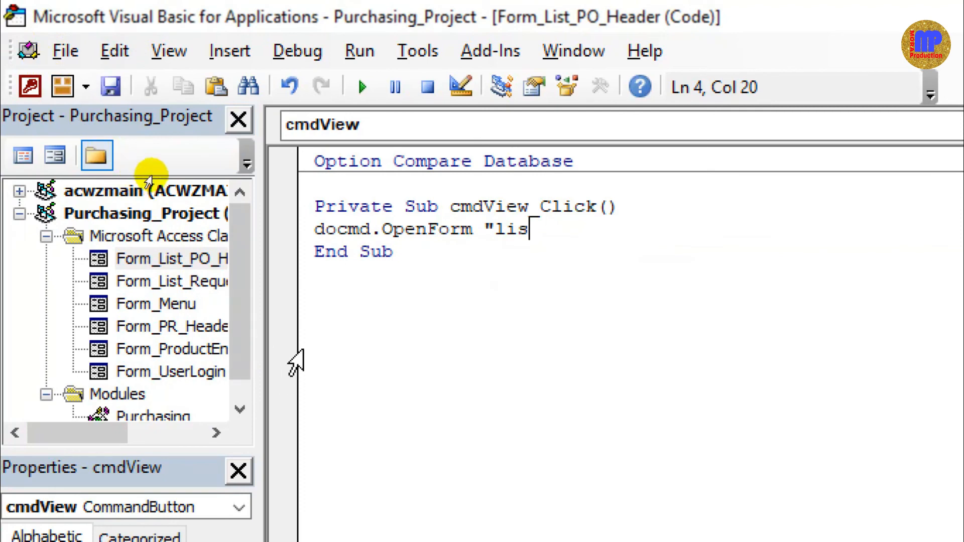
left_click_drag(262, 312, 360, 317)
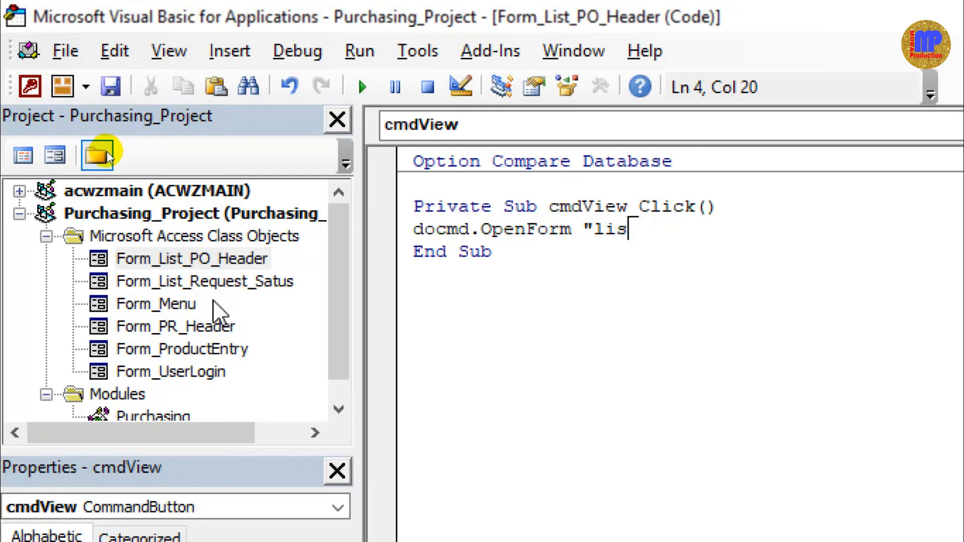
key("alt+F11")
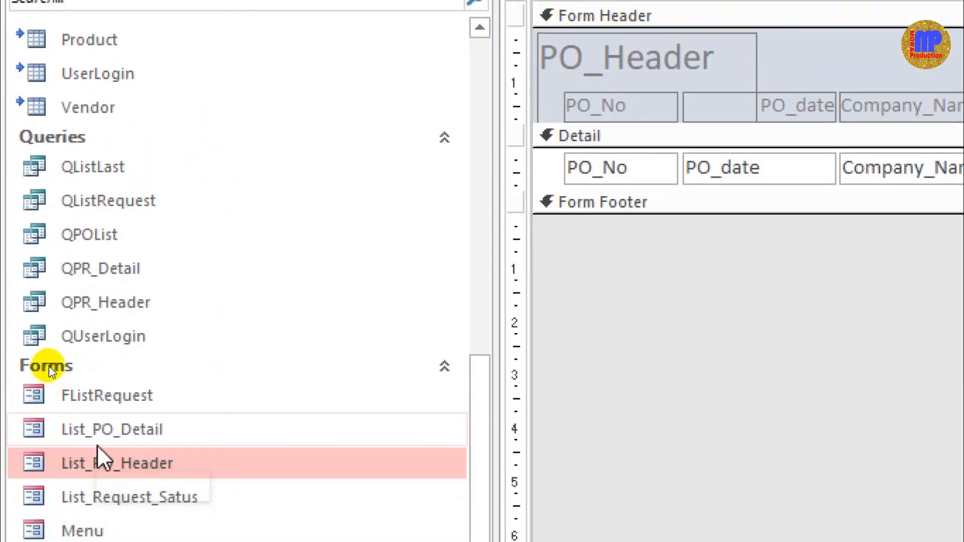
left_click(106, 430)
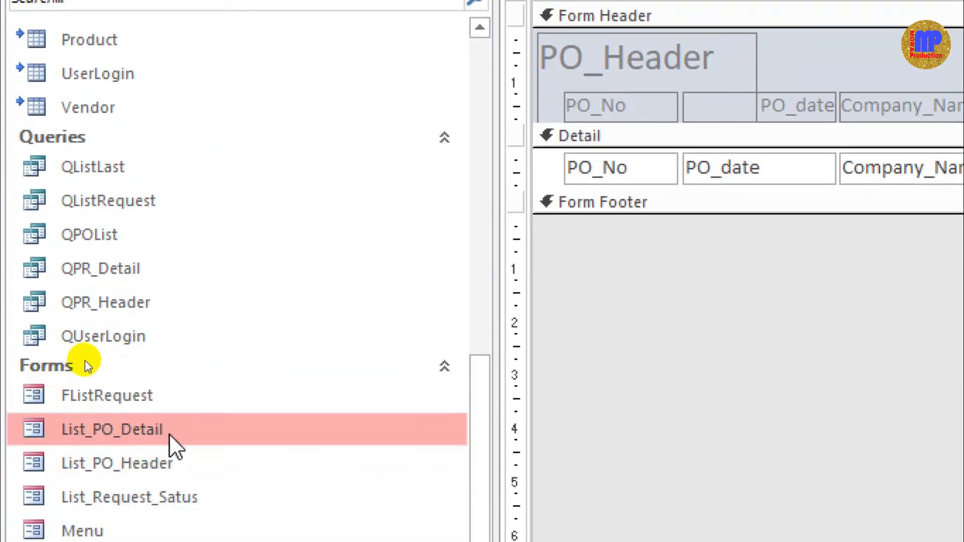
left_click(156, 433)
key("ctrl+c")
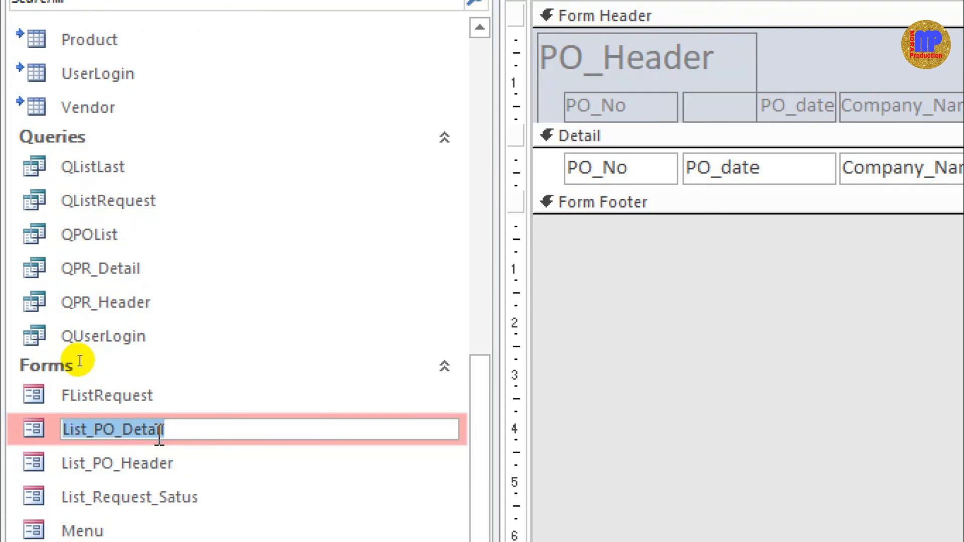
key("Return")
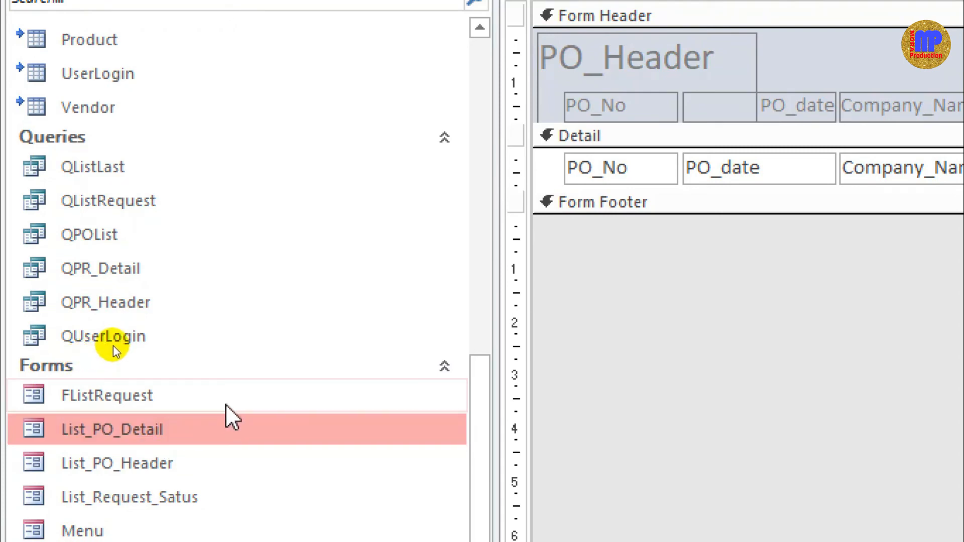
Step: Return to the VBA code and replace the partial form name in the OpenForm statement with "List_PO_Detail" in quotes
key("alt+Tab")
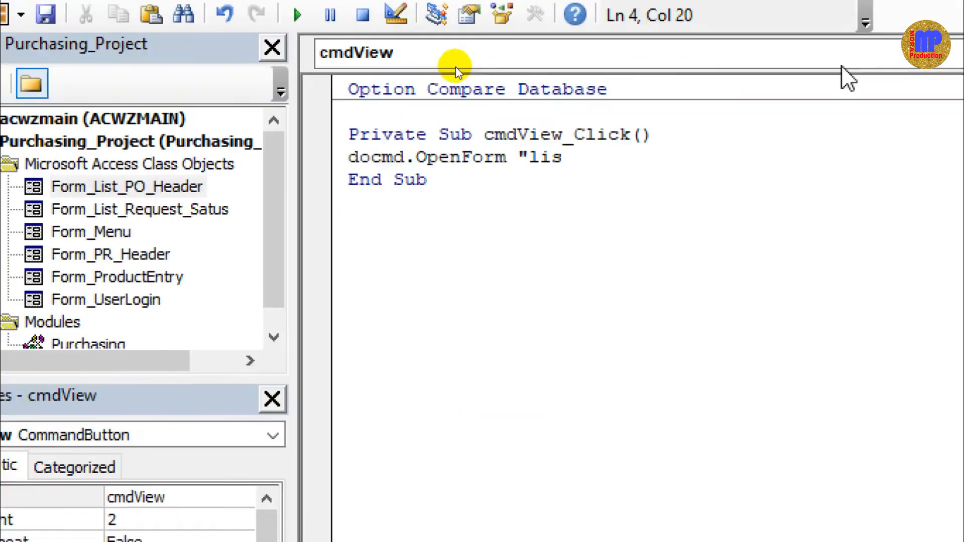
key("BackSpace")
key("BackSpace")
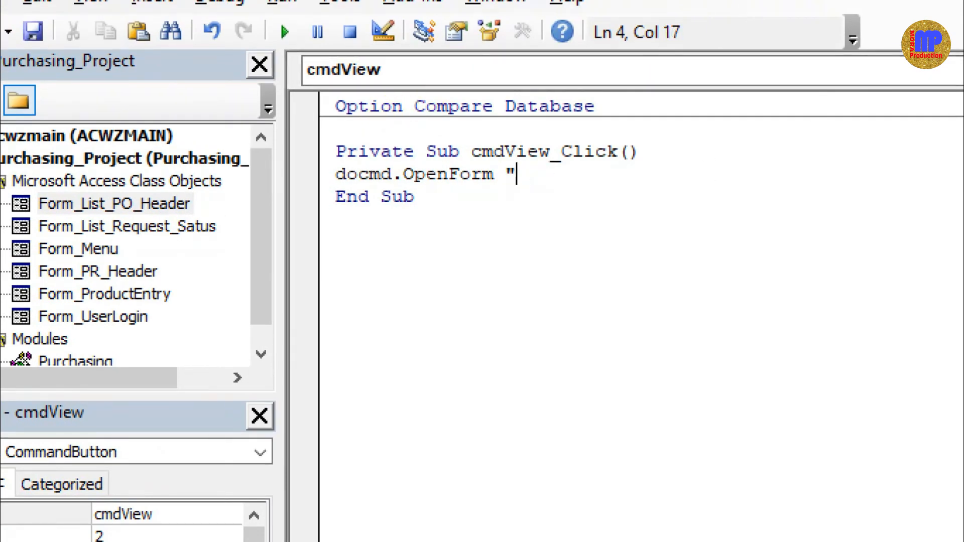
key("ctrl+v")
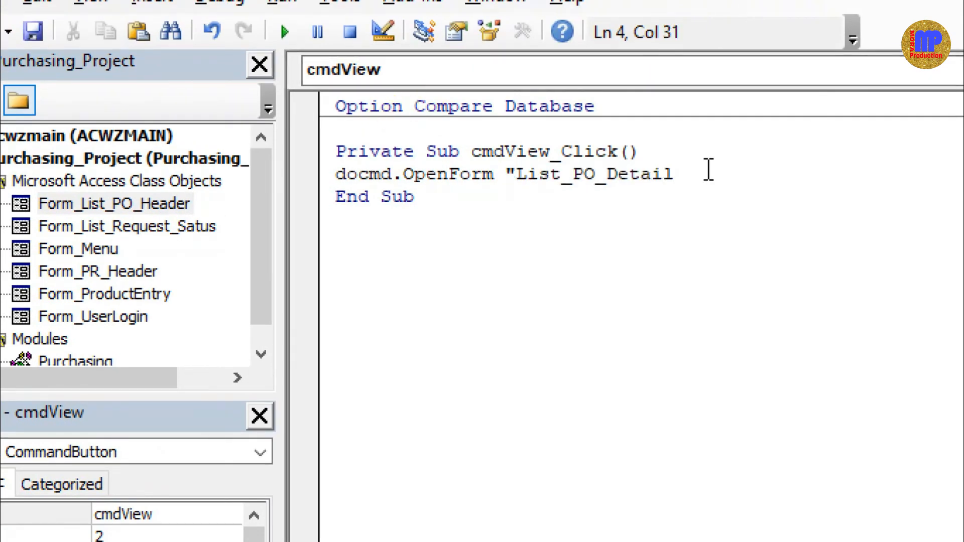
type("\"")
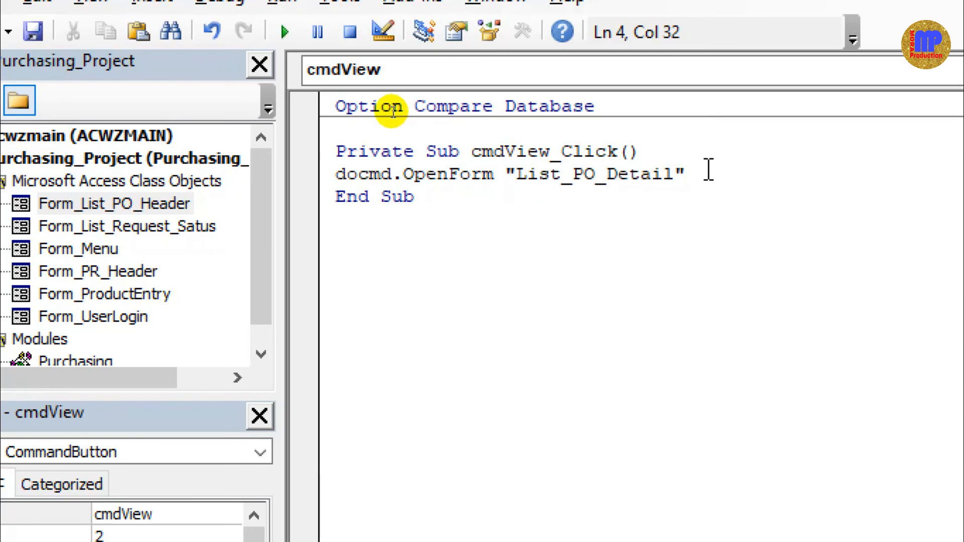
Step: Set the OpenForm view argument to acNormal and leave the filter name argument empty
type(",")
key("Down")
key("Down")
key("Down")
key("Down")
key("Down")
key("Down")
key("Tab")
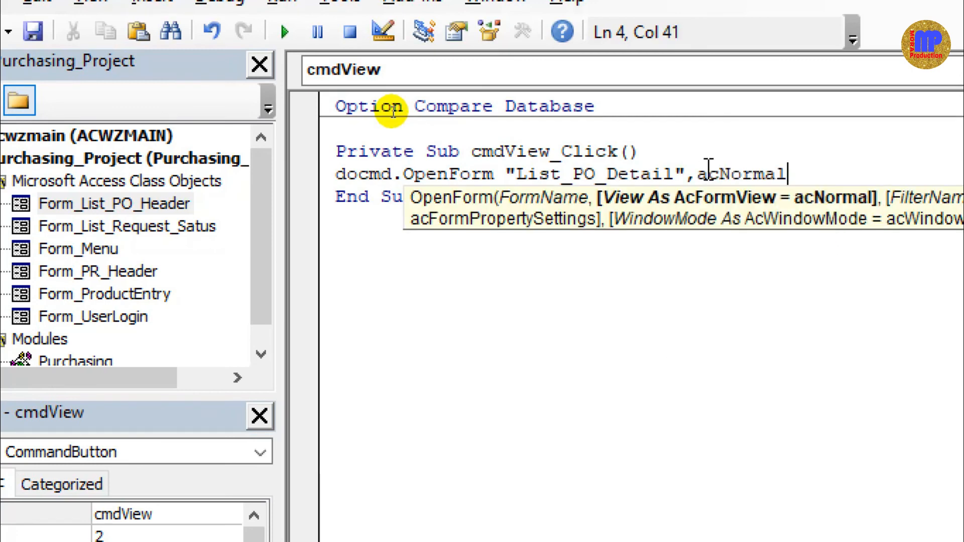
type(",")
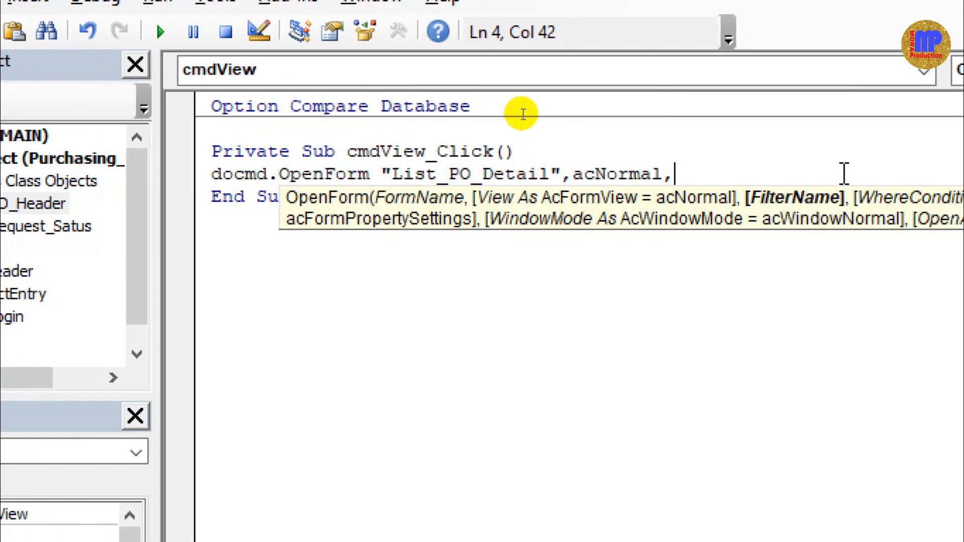
type(",")
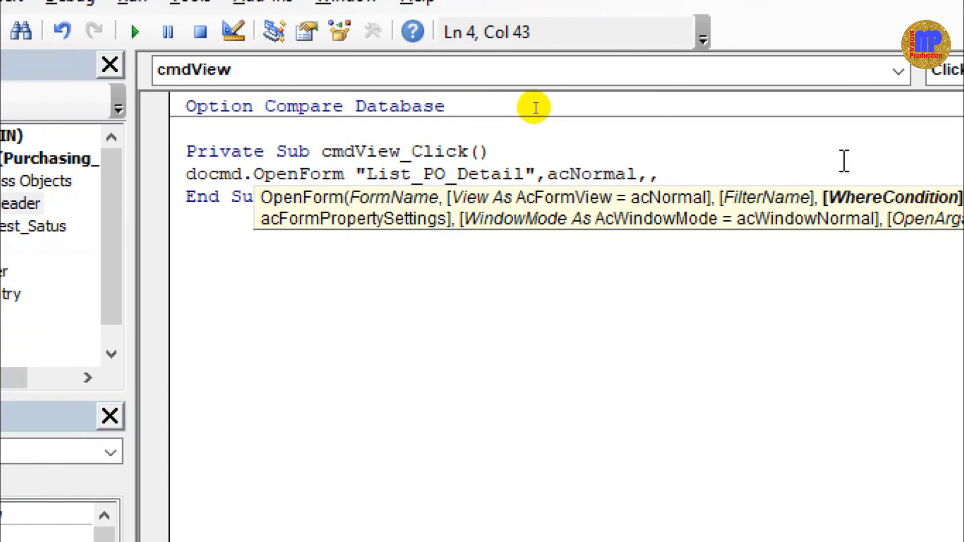
Step: Enter the OpenForm where condition "[po_number]='" & PO_No & "'"
type("\"[po")
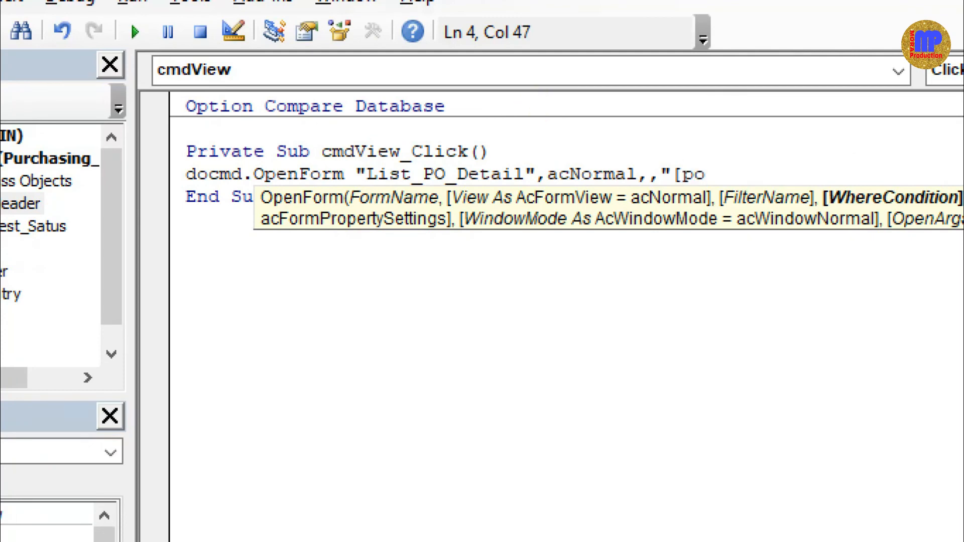
type("_number")
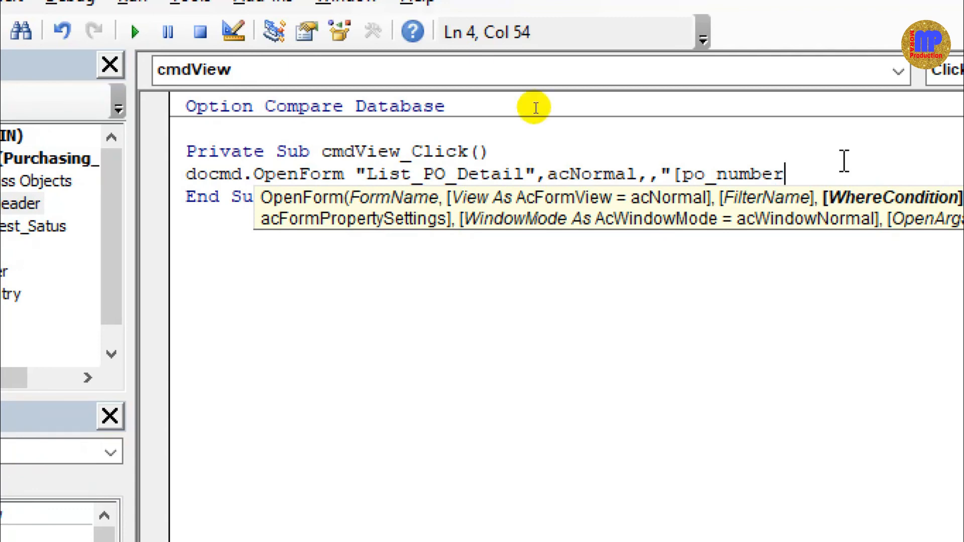
type("]='\" ")
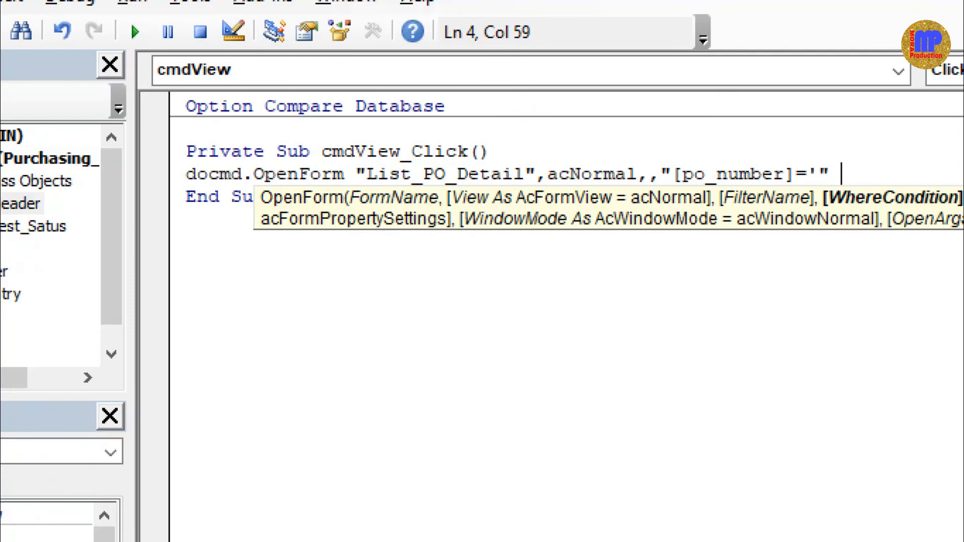
type("& po")
key("ctrl+space")
key("Down")
key("Down")
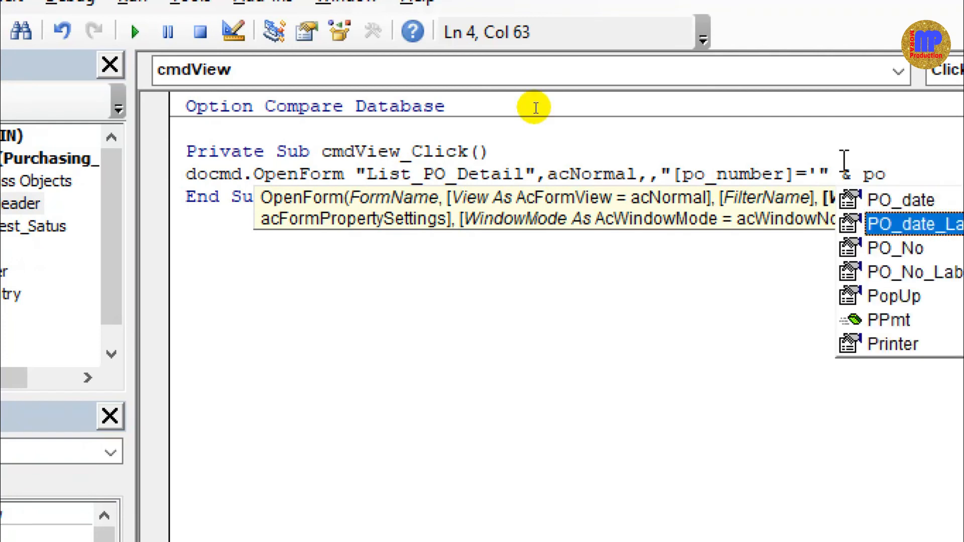
key("Tab")
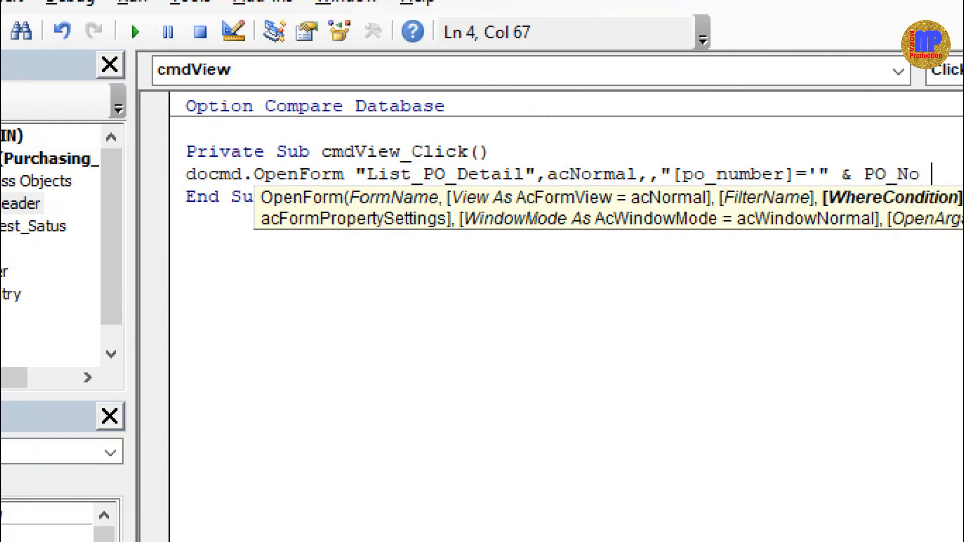
type("& ")
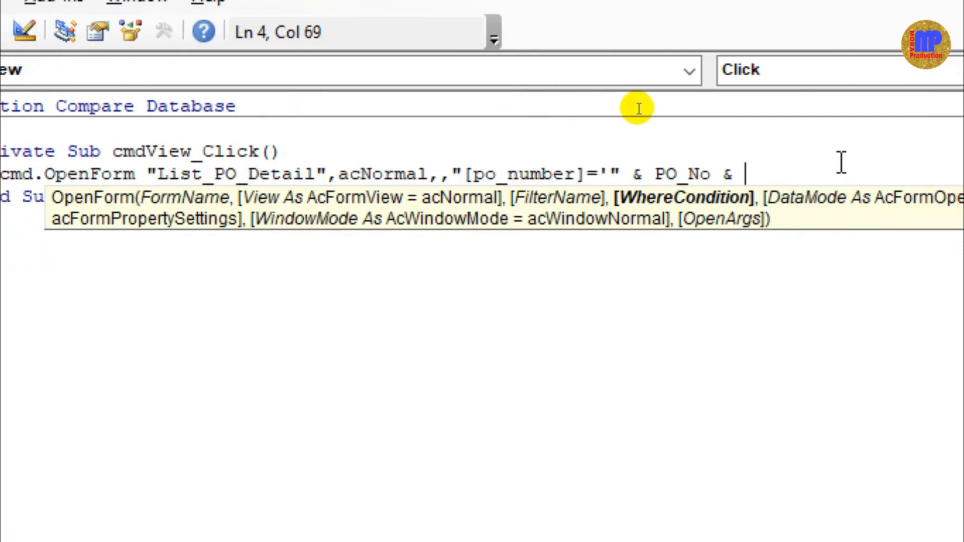
type("\"'\"")
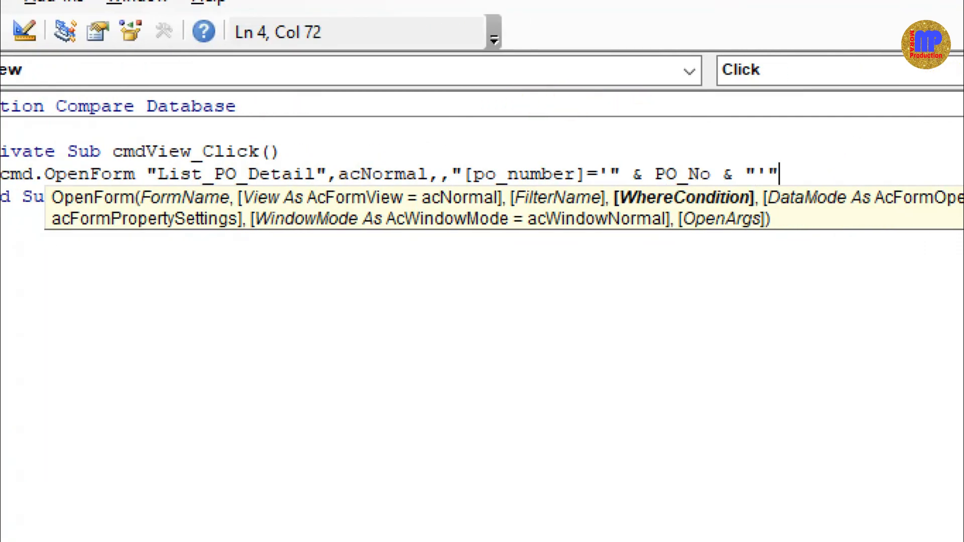
key("Escape")
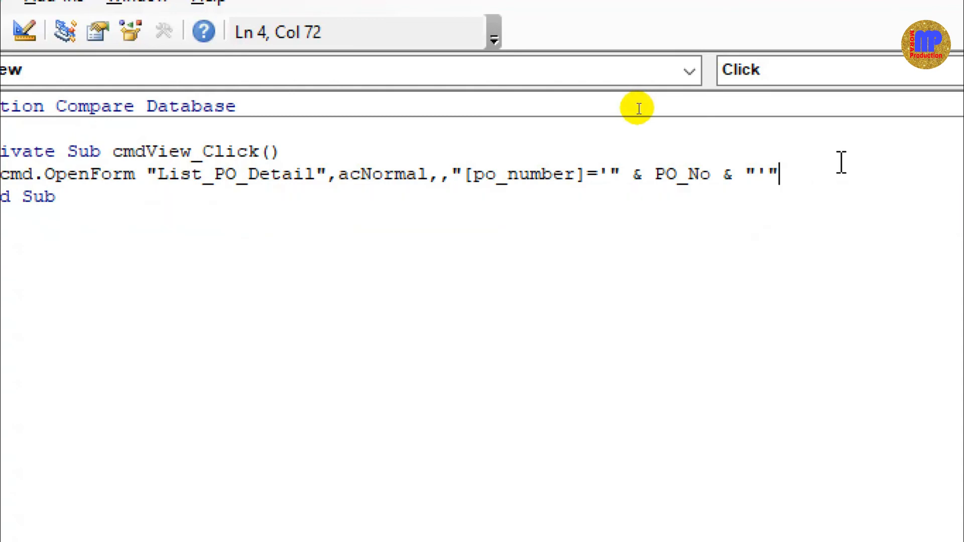
key("Down")
key("Up")
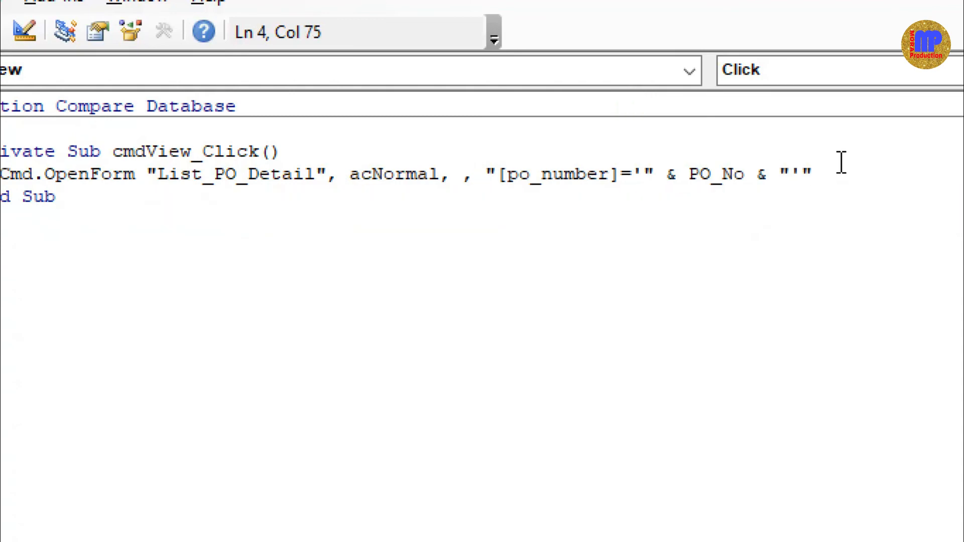
Step: Set the OpenForm data mode argument to acFormReadOnly and complete the statement
type(",")
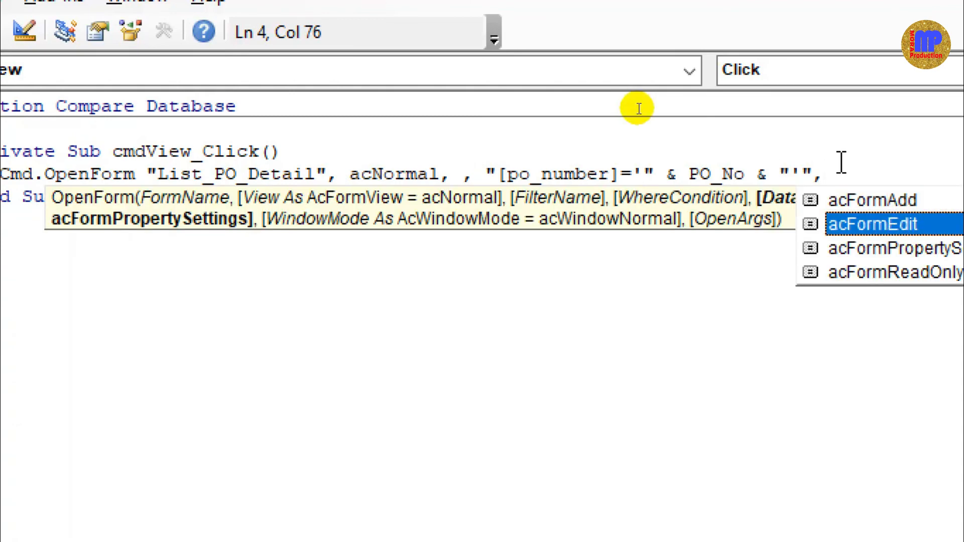
key("Down")
key("Down")
key("Tab")
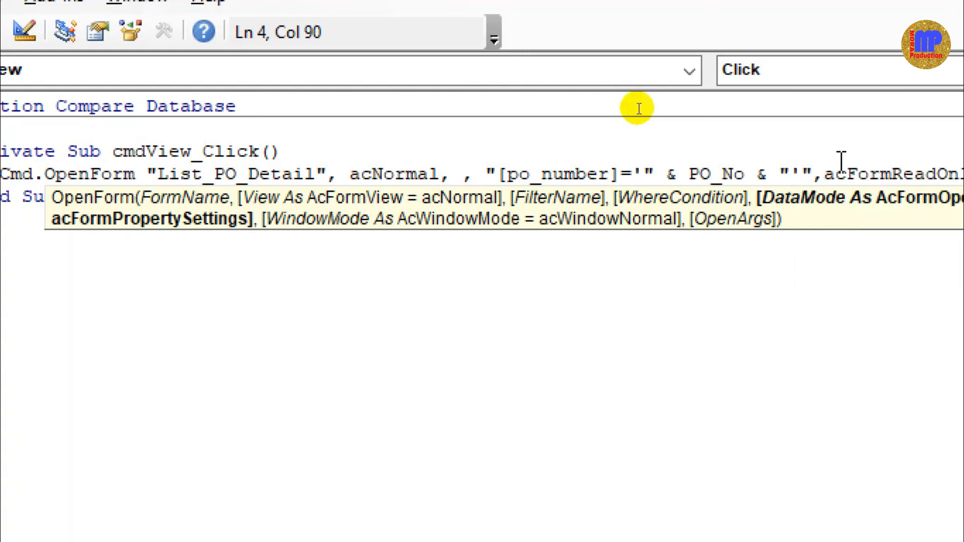
key("Up")
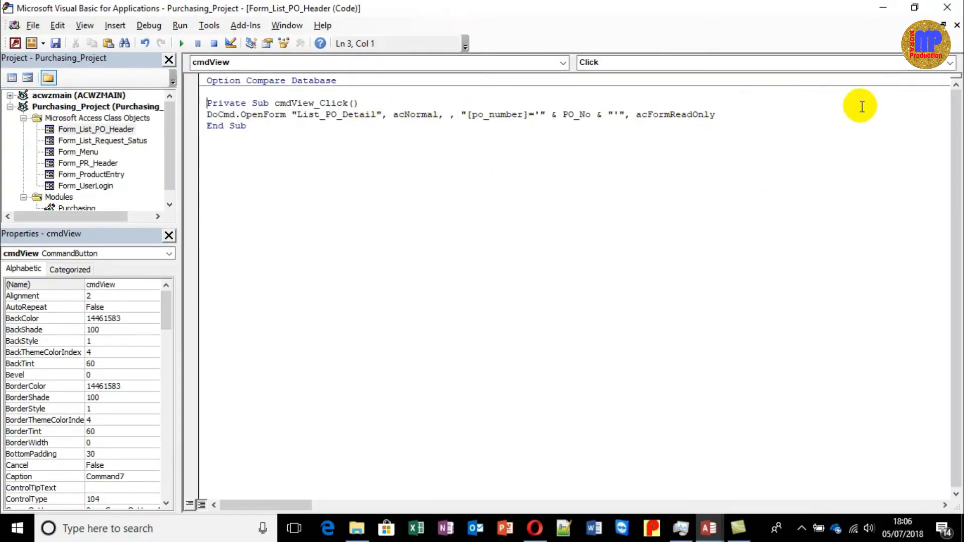
Step: Close the code editor, view List_PO_Header in Form View, and close it, saving the form and the Purchasing module
left_click(954, 6)
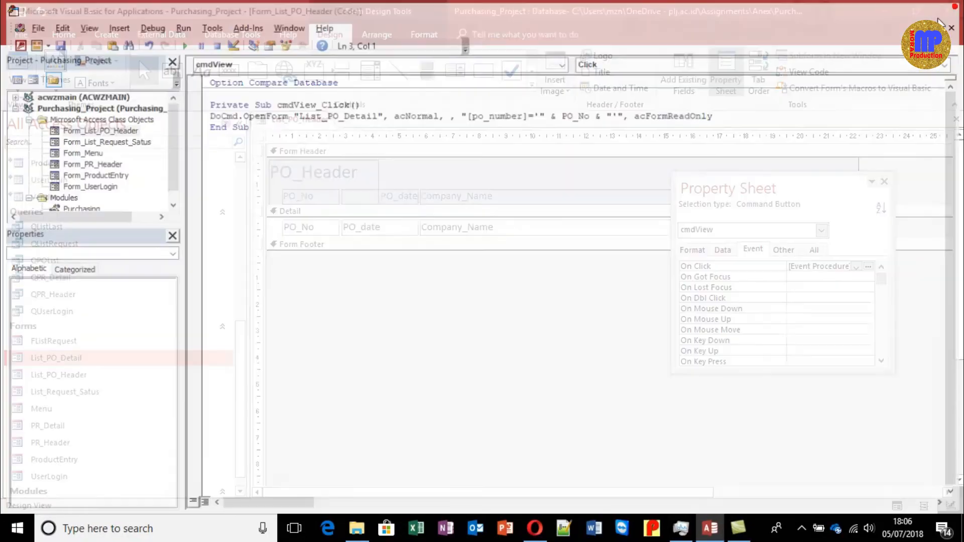
left_click(478, 304)
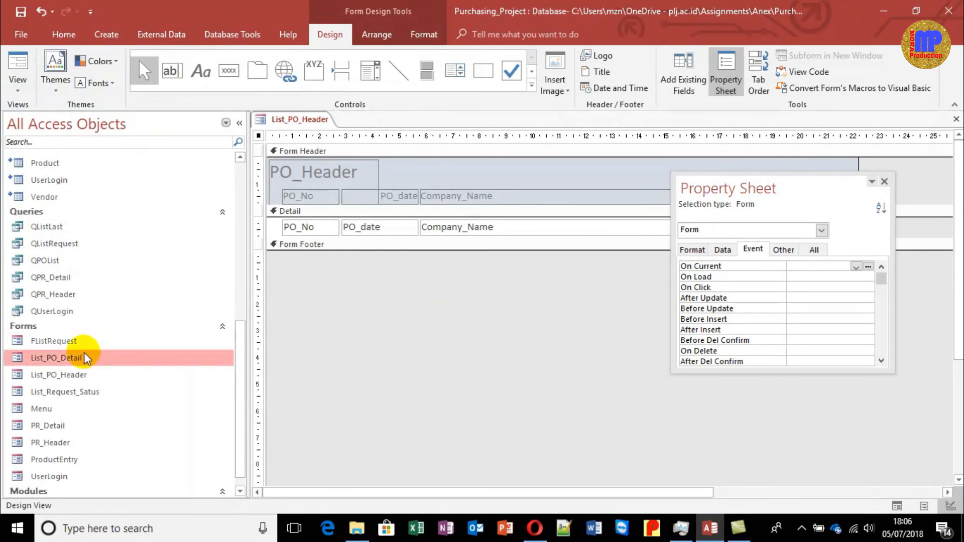
left_click(71, 377)
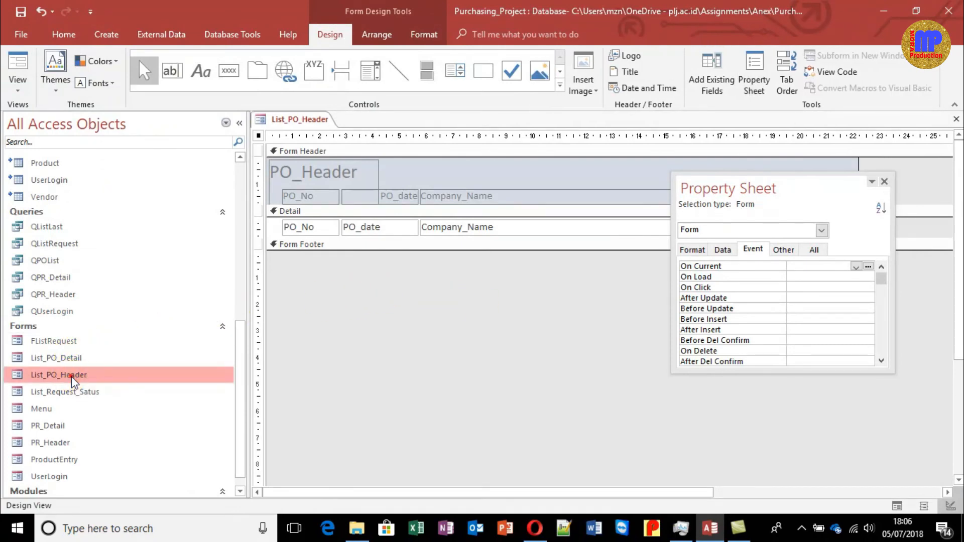
double_click(72, 381)
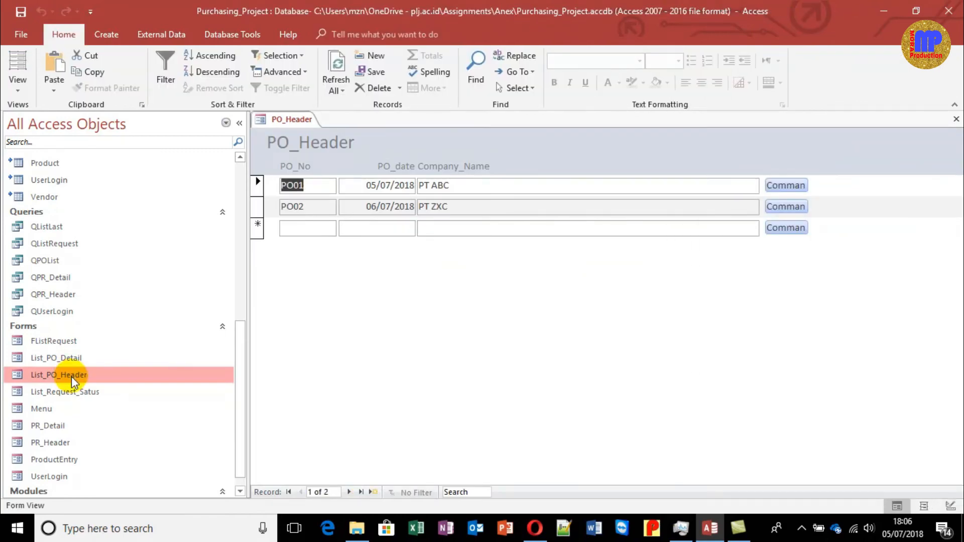
key("alt+F4")
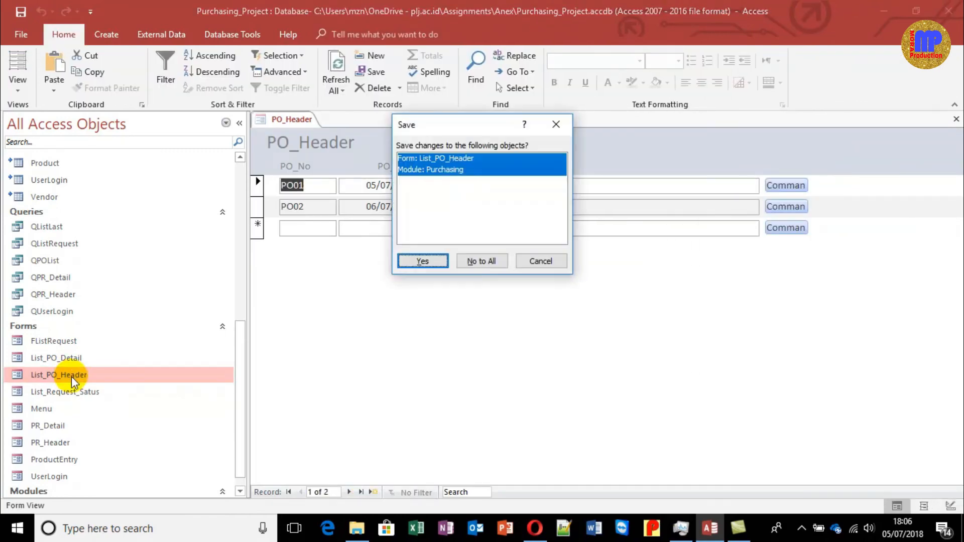
left_click(422, 262)
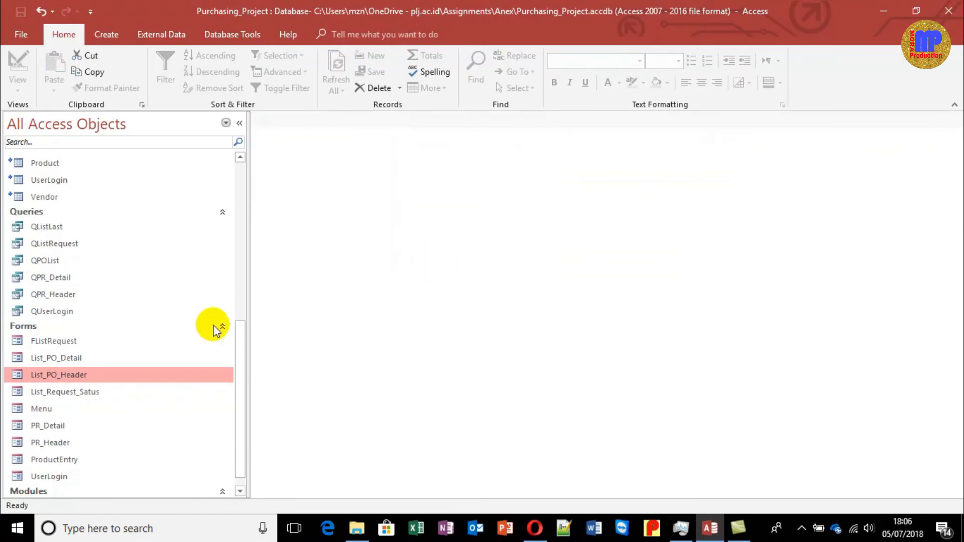
Step: Open List_PO_Detail in Design View, check its code module, and close the form with its design saved
left_click(91, 357)
right_click(90, 358)
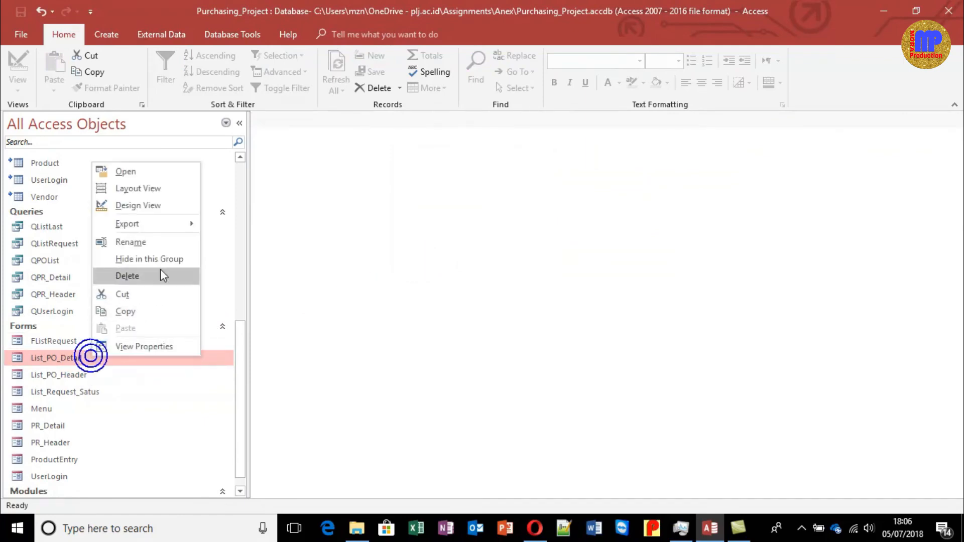
left_click(165, 208)
key("alt+F11")
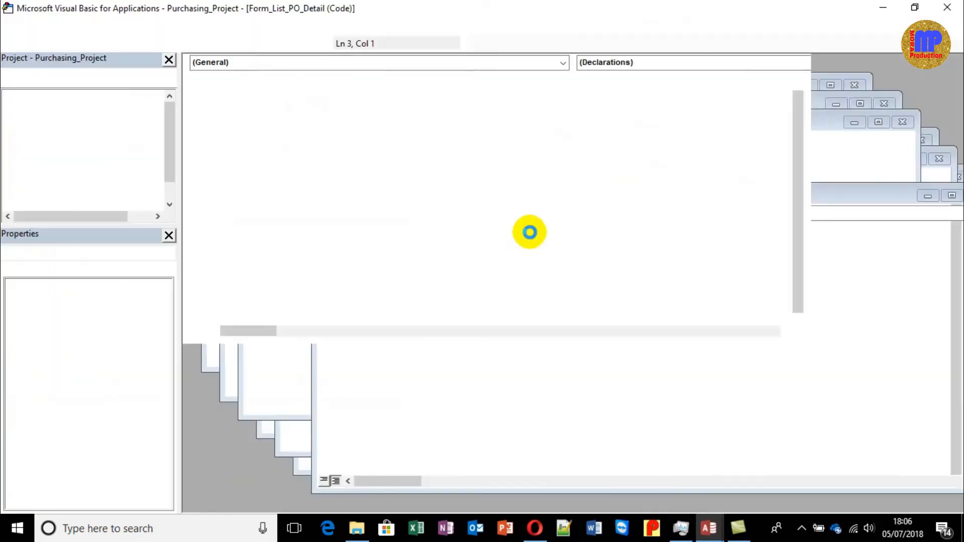
left_click(948, 7)
left_click_drag(803, 188, 702, 292)
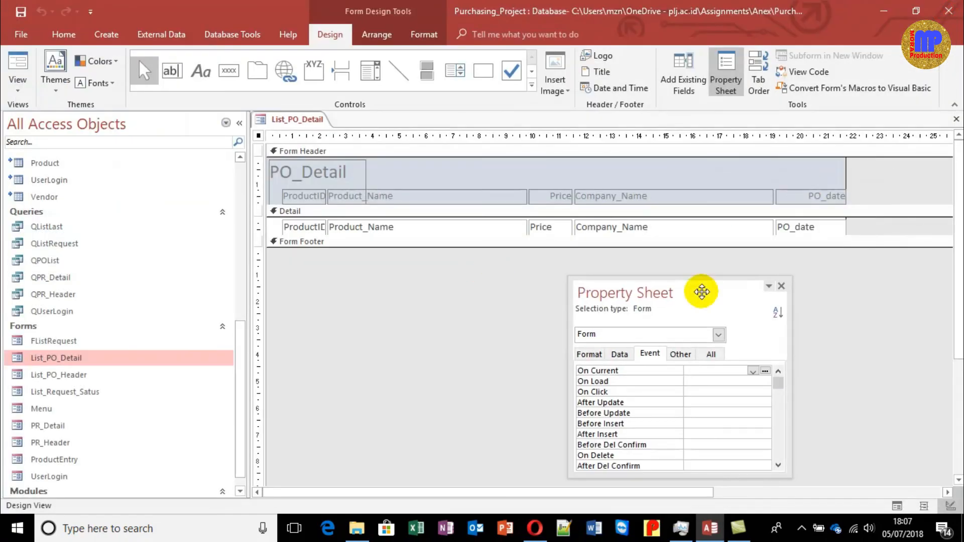
left_click(508, 294)
key("ctrl+w")
left_click(427, 305)
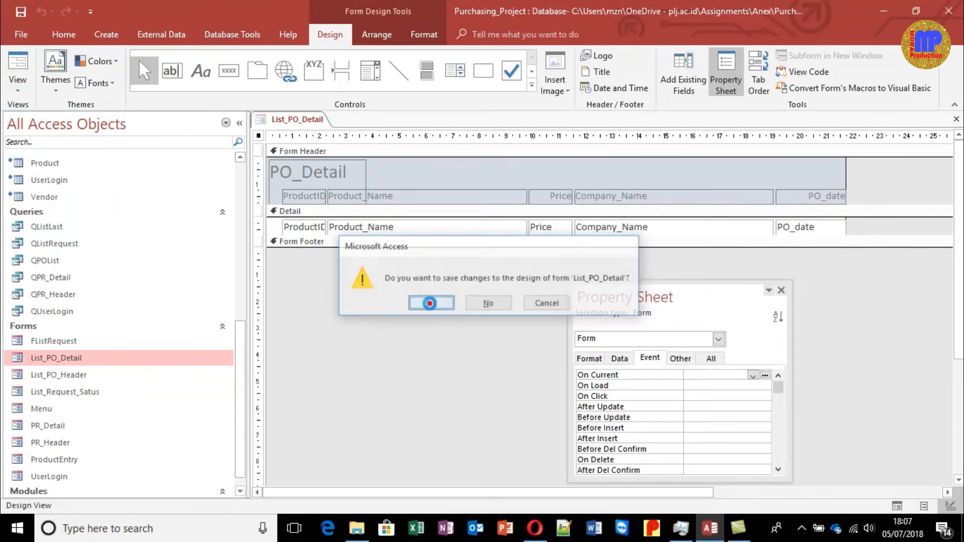
Step: Open List_PO_Header in Design View and set the cmdView button's caption to View
left_click(59, 377)
right_click(59, 378)
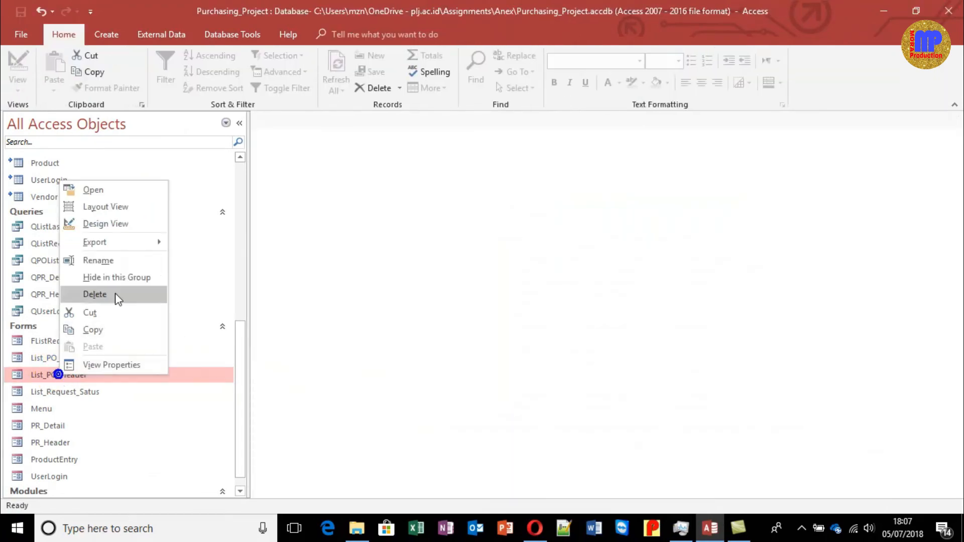
left_click(122, 225)
left_click(803, 230)
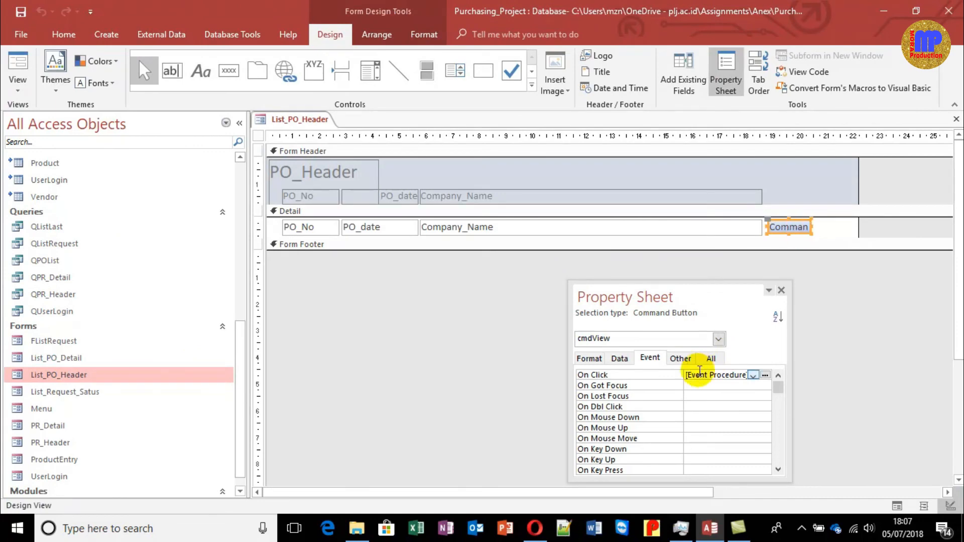
left_click(589, 359)
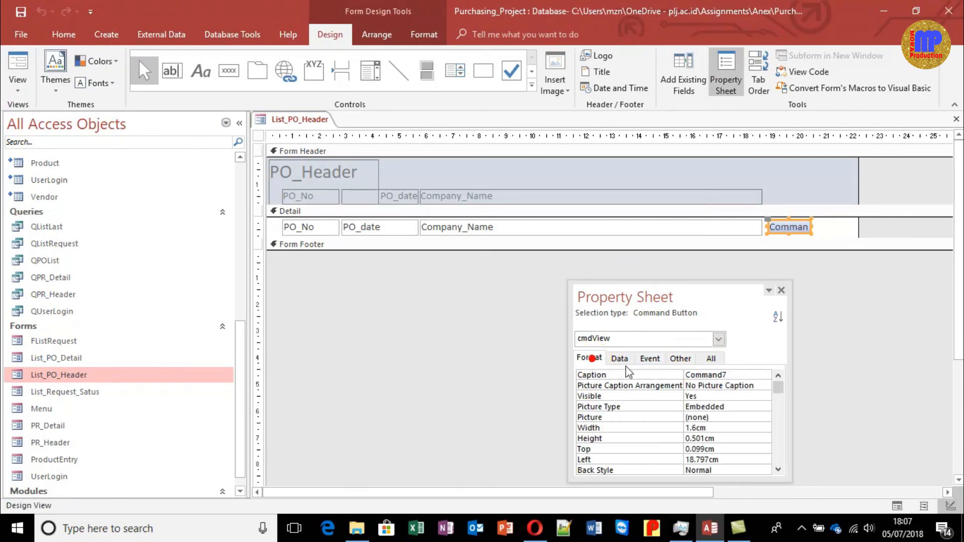
double_click(738, 375)
type("V")
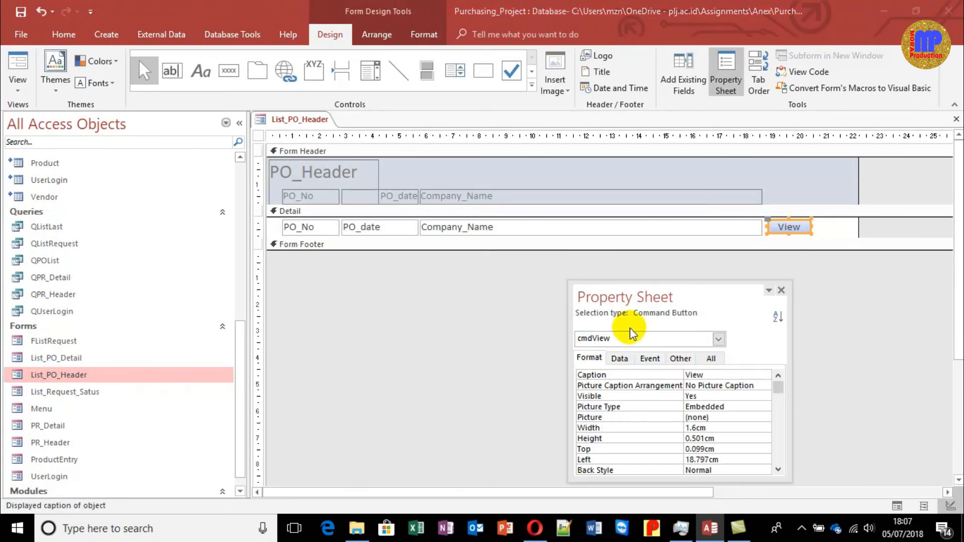
type("iew")
key("Tab")
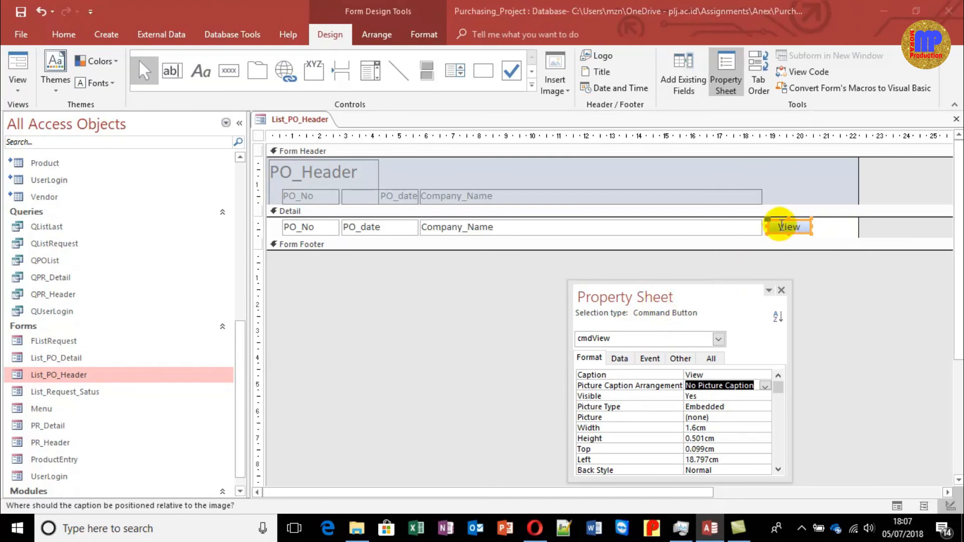
Step: Replace po_number with PO_No as the field in cmdView's OpenForm where condition, then save and close List_PO_Header
left_click(650, 358)
left_click(766, 376)
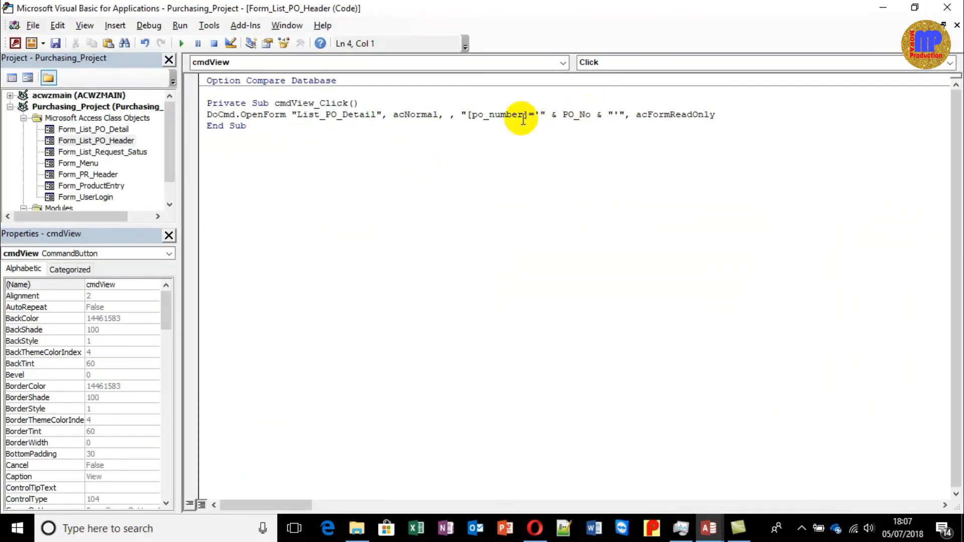
left_click(340, 114)
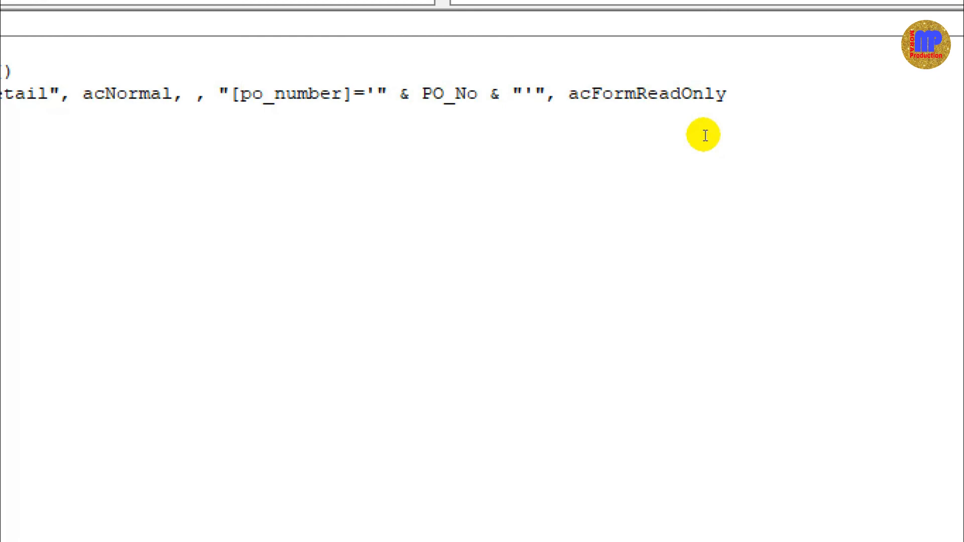
key("ctrl+shift+Right")
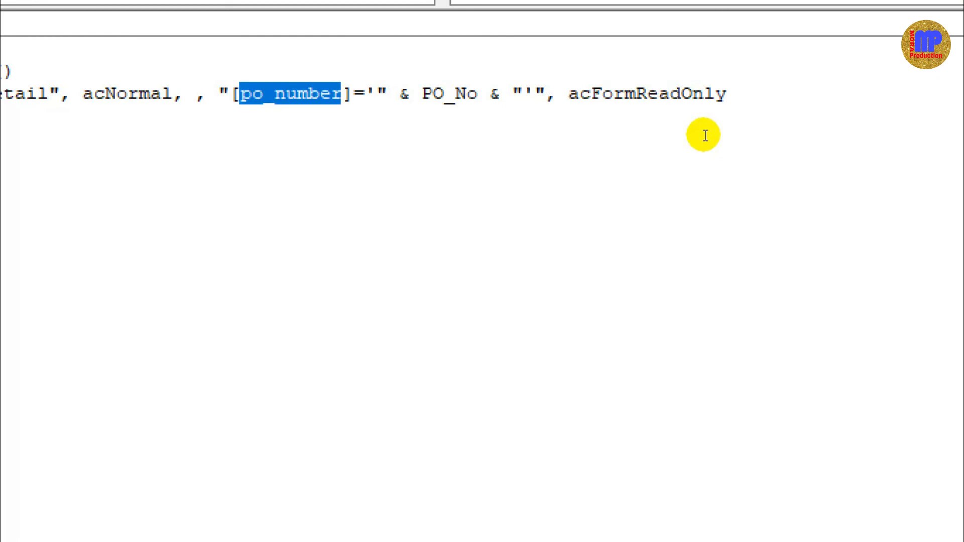
type("PO_No")
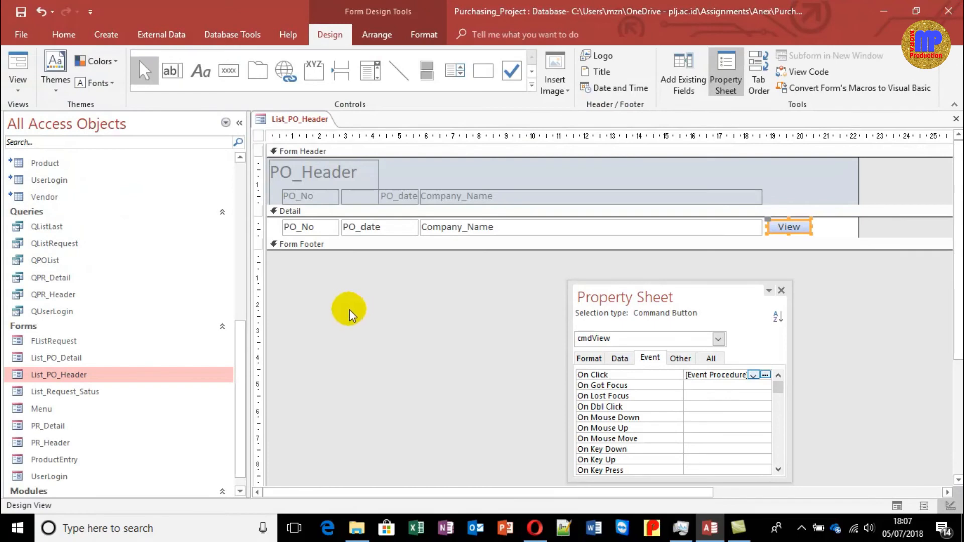
key("ctrl+w")
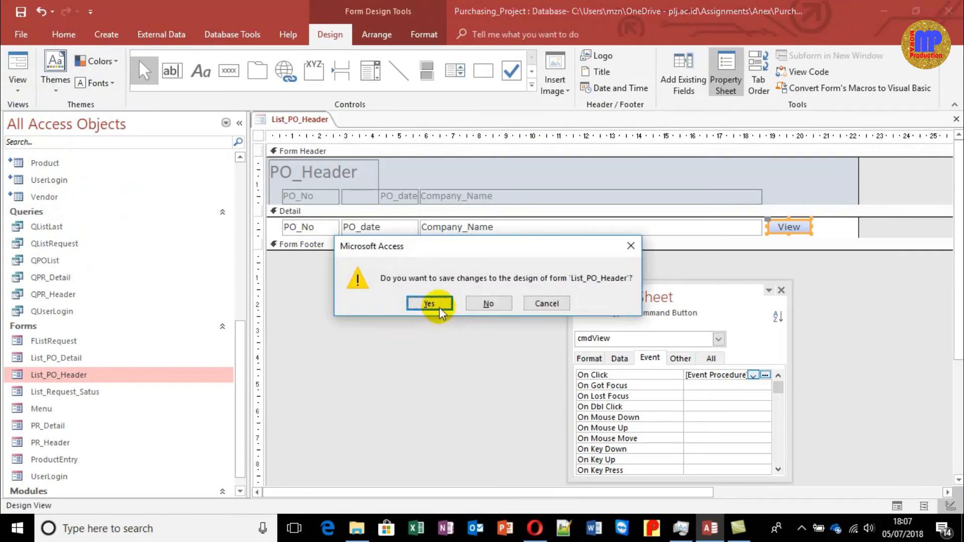
left_click(433, 303)
Step: Test the View button for PO01 in List_PO_Header, cancel the parameter request, inspect the halted code line, and close the editor and form
double_click(117, 374)
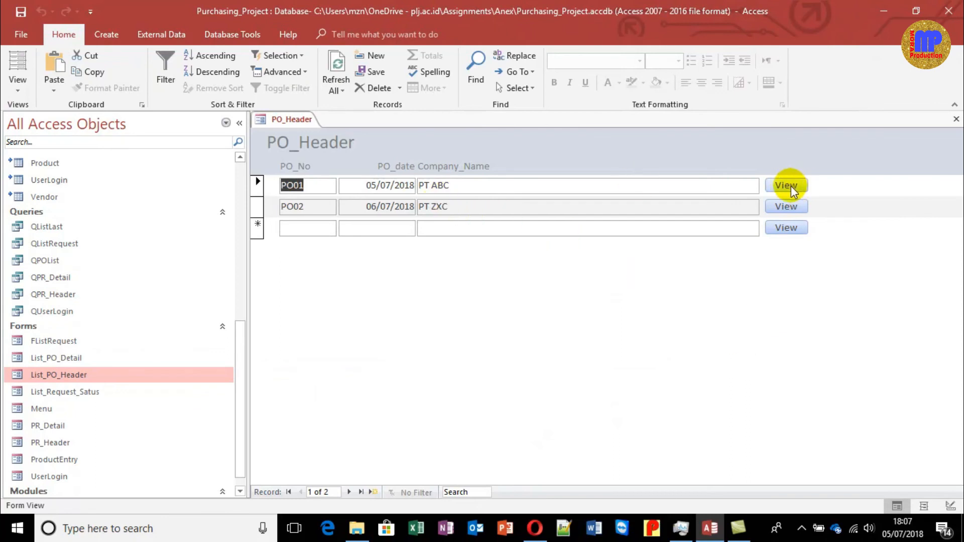
left_click(788, 186)
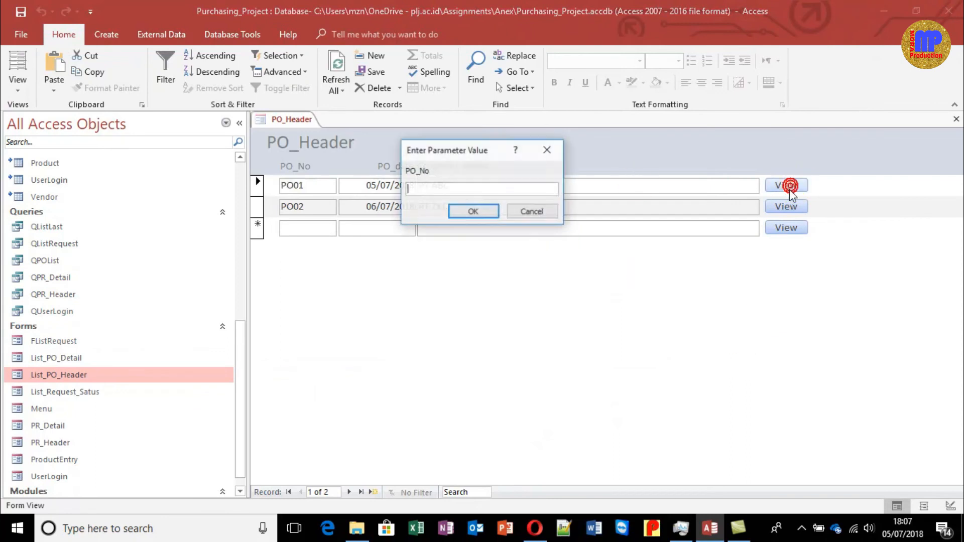
left_click(534, 211)
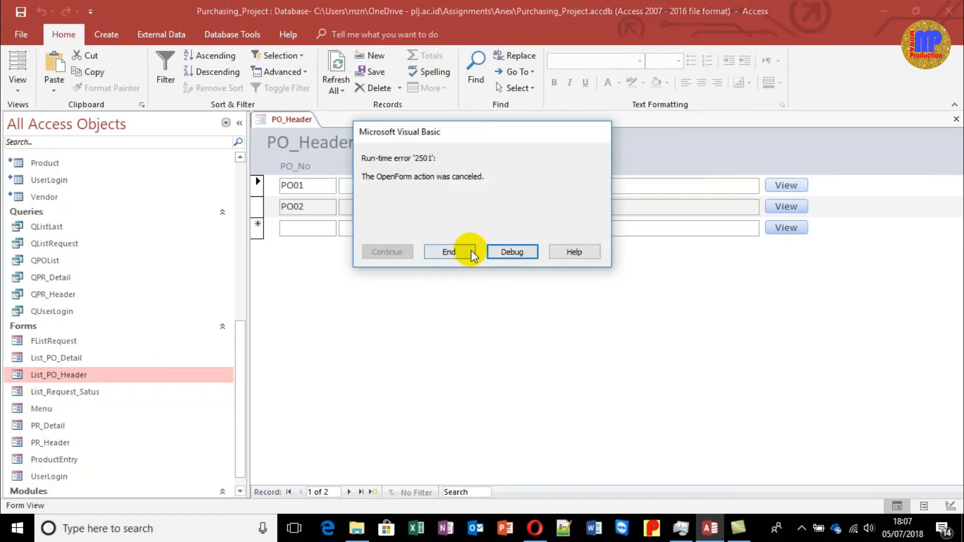
left_click(510, 250)
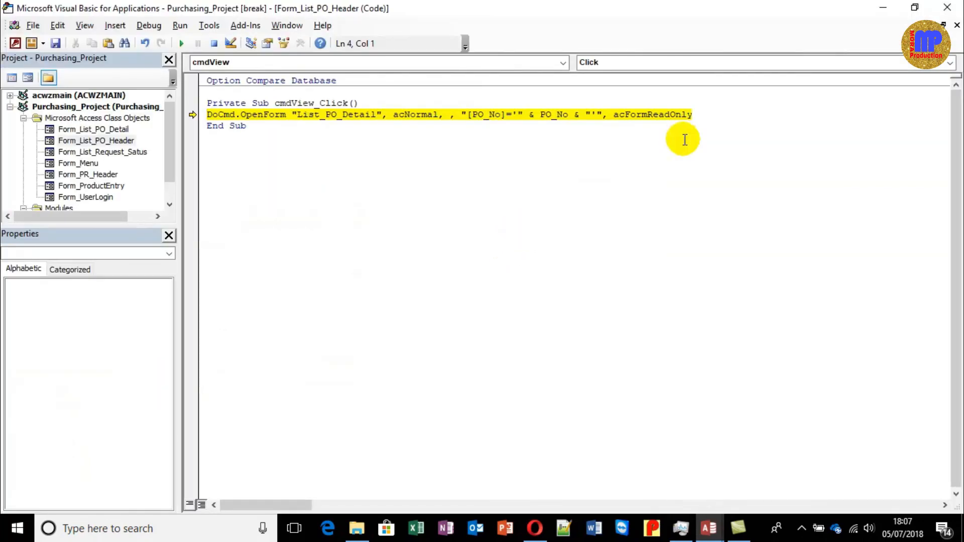
left_click(946, 12)
left_click(437, 315)
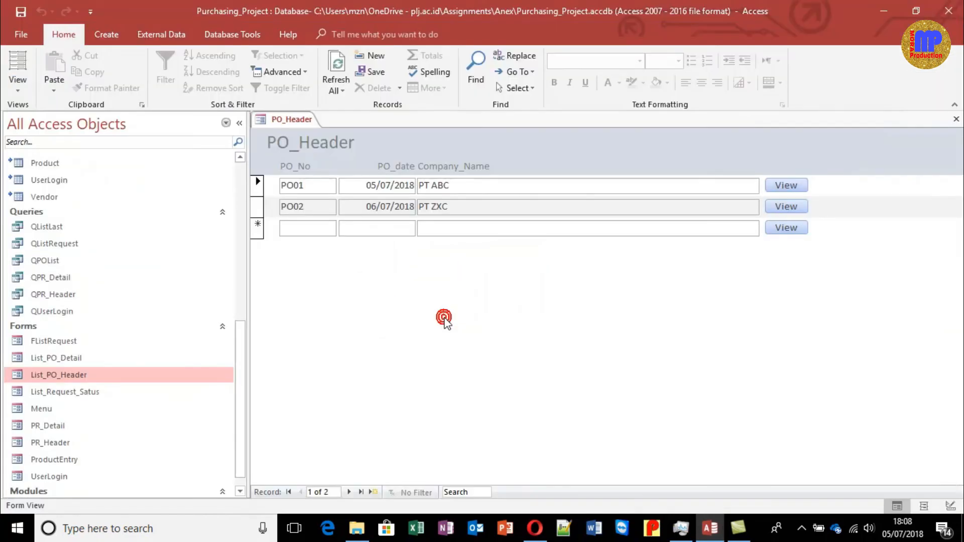
left_click(445, 315)
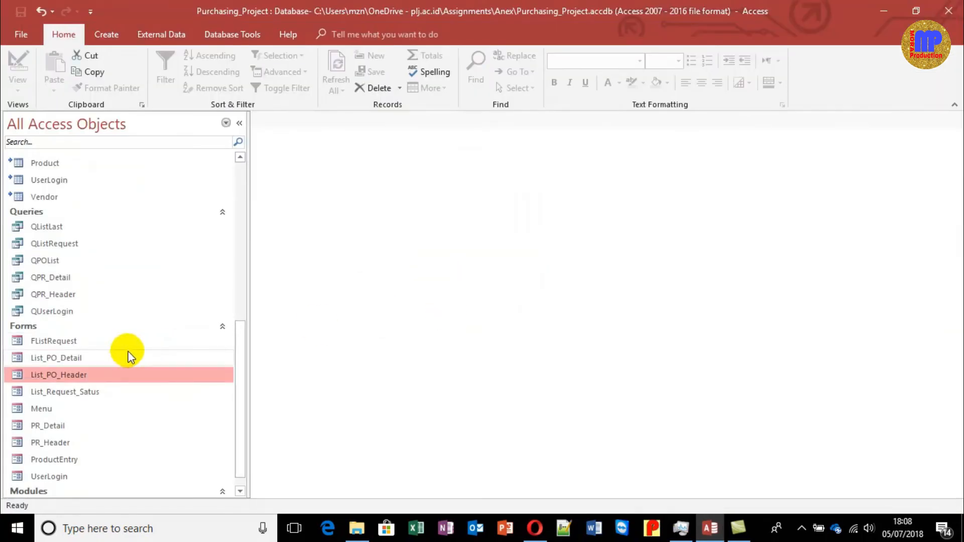
Step: Add the PO_No field from PO_Header to List_PO_Detail's record source query, preview the records, and save the query
right_click(86, 357)
left_click(151, 216)
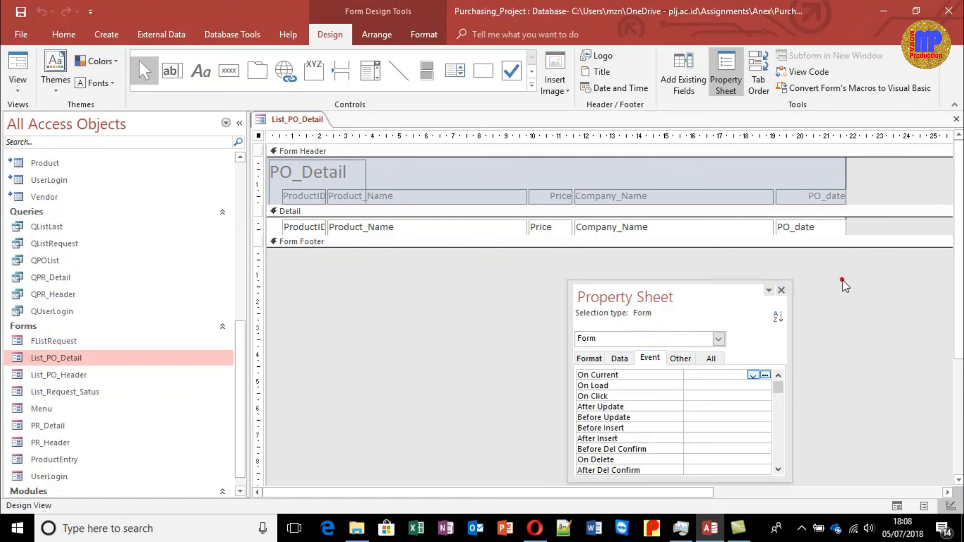
left_click(619, 358)
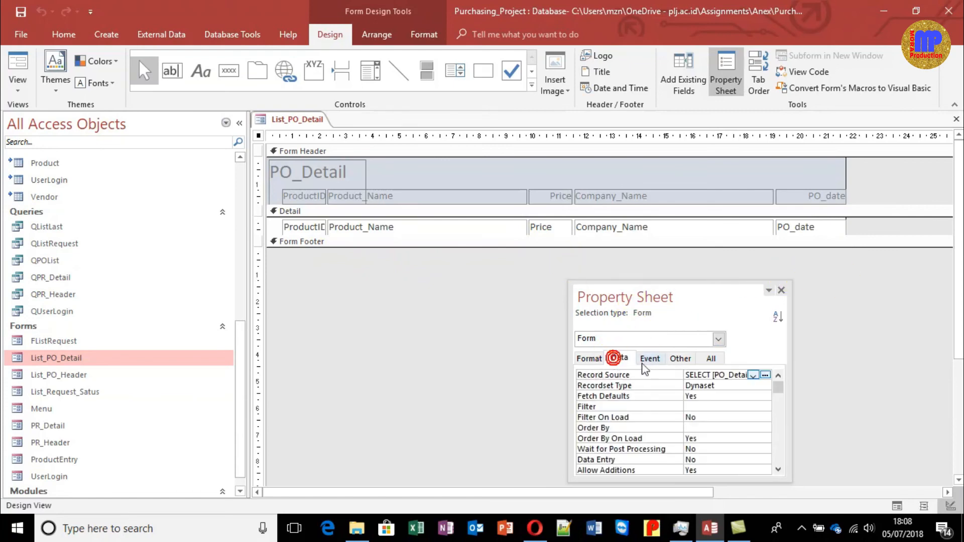
left_click(765, 375)
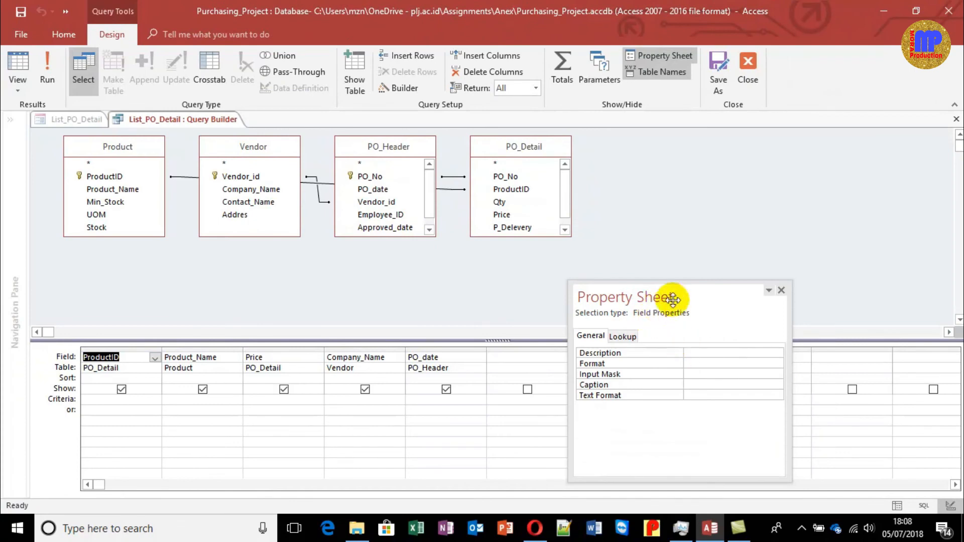
left_click(781, 291)
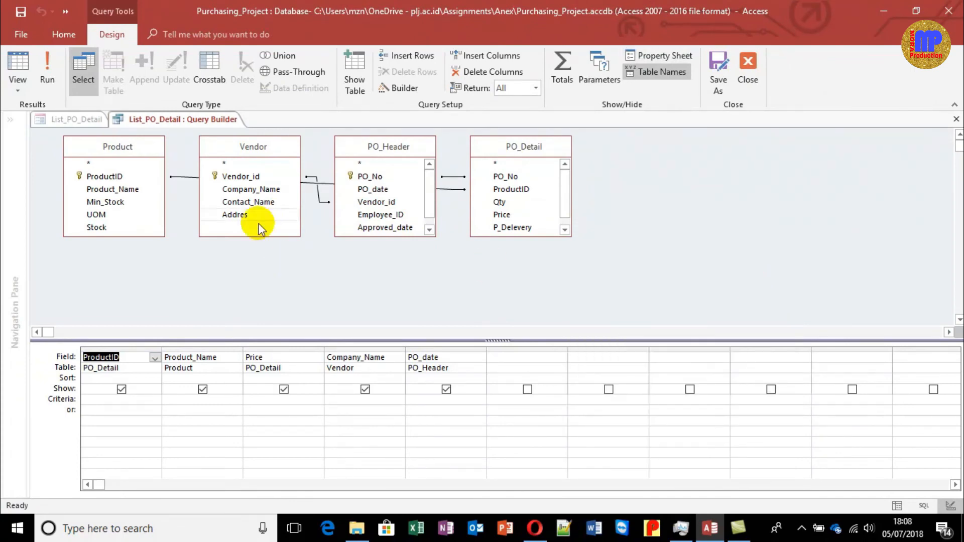
left_click_drag(363, 178, 529, 358)
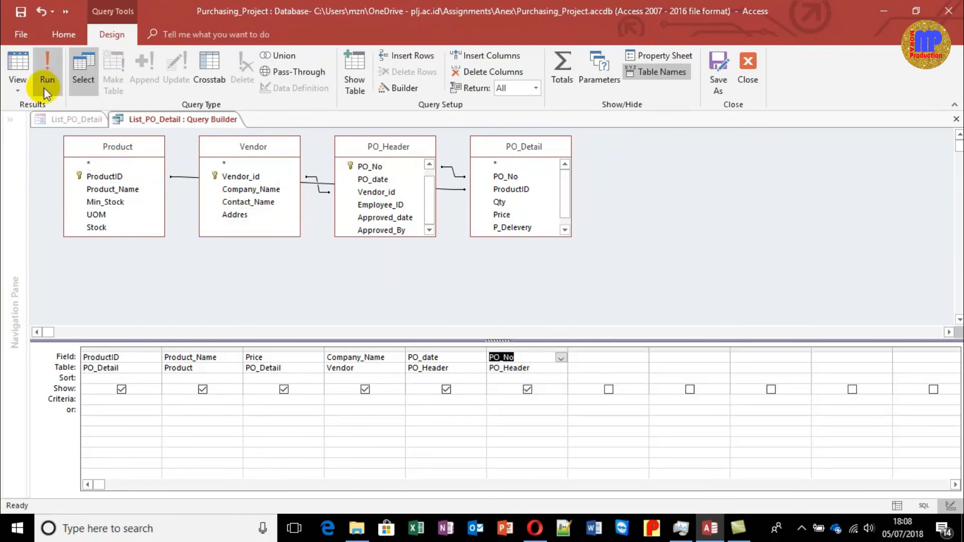
left_click(19, 62)
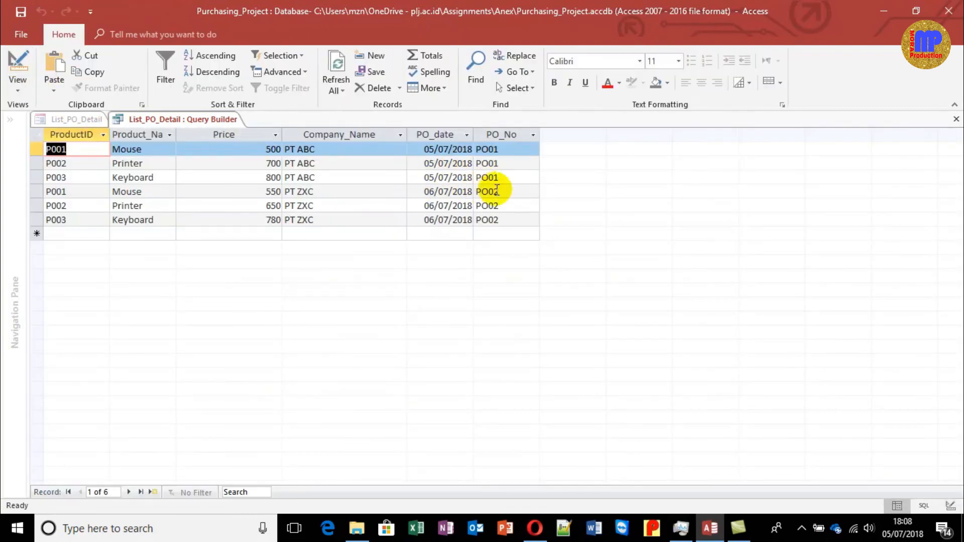
key("ctrl+w")
left_click(429, 321)
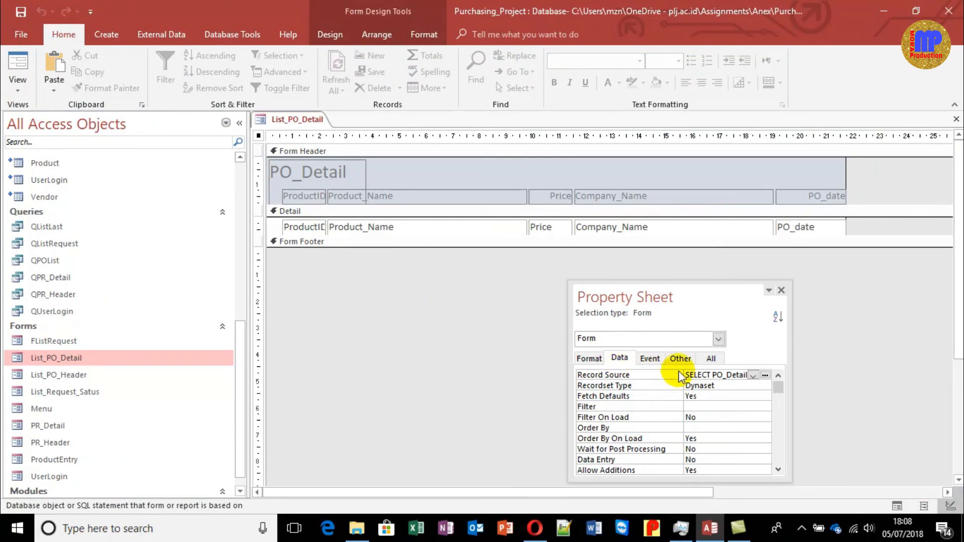
Step: Widen and close the property sheet, then close List_PO_Detail with its design changes saved
left_click_drag(790, 347, 813, 347)
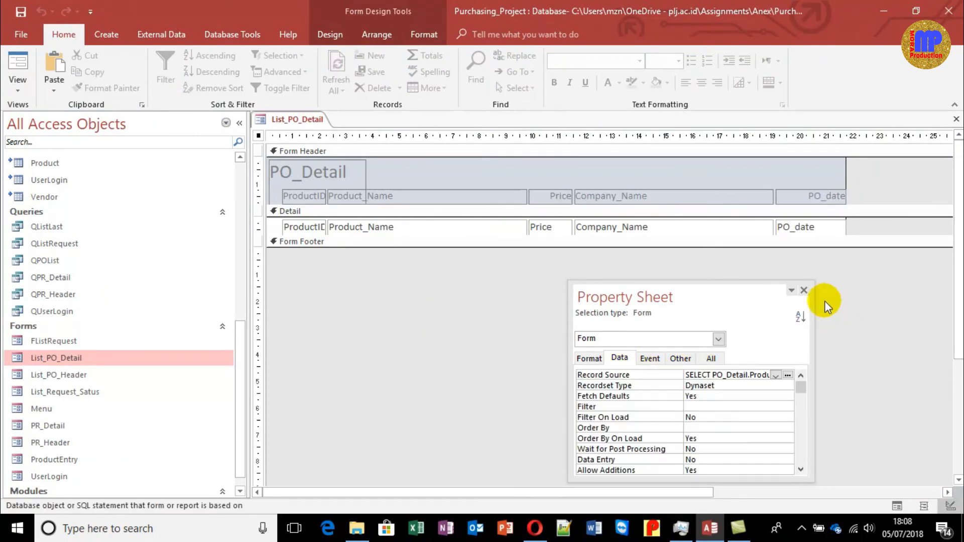
left_click(804, 291)
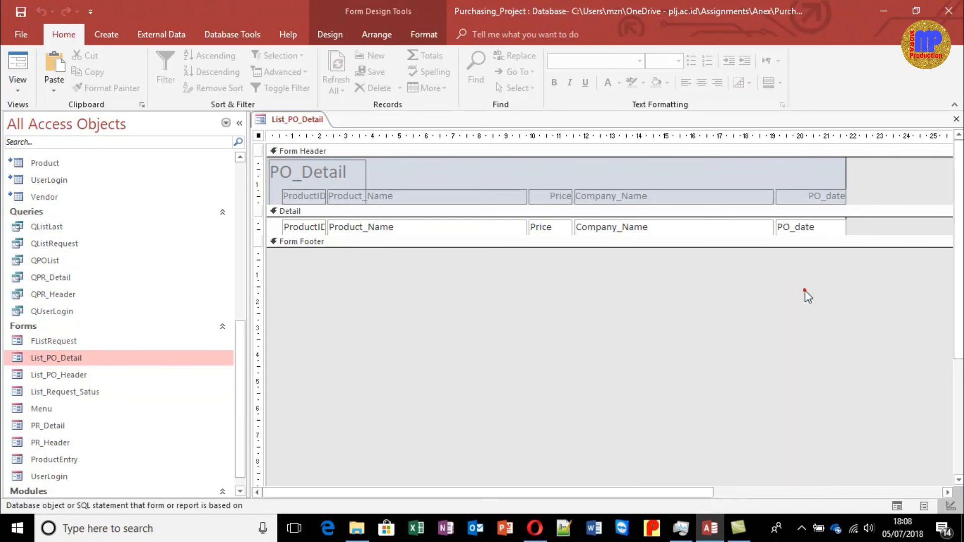
key("ctrl+w")
left_click(425, 302)
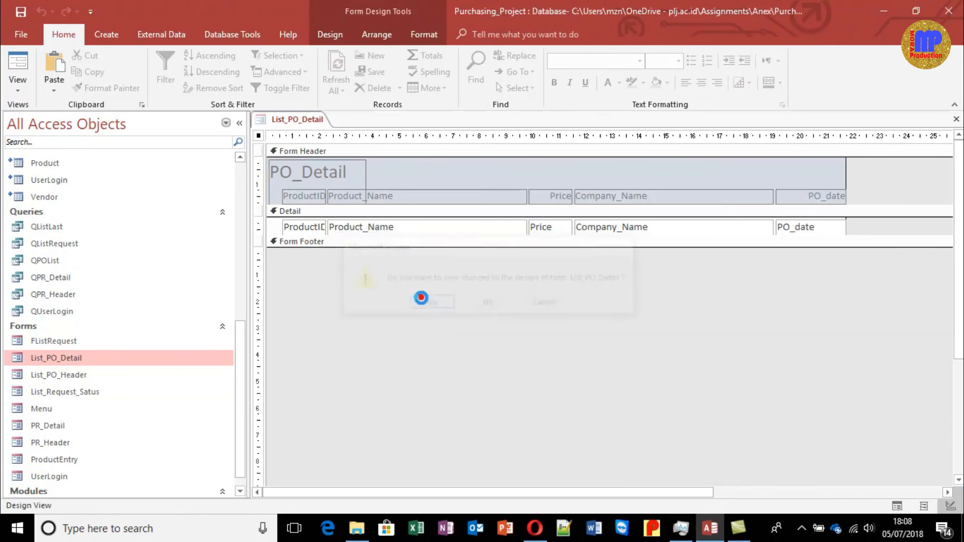
Step: Open List_PO_Header, test the View button for PO01, and close both the detail and header forms
double_click(50, 381)
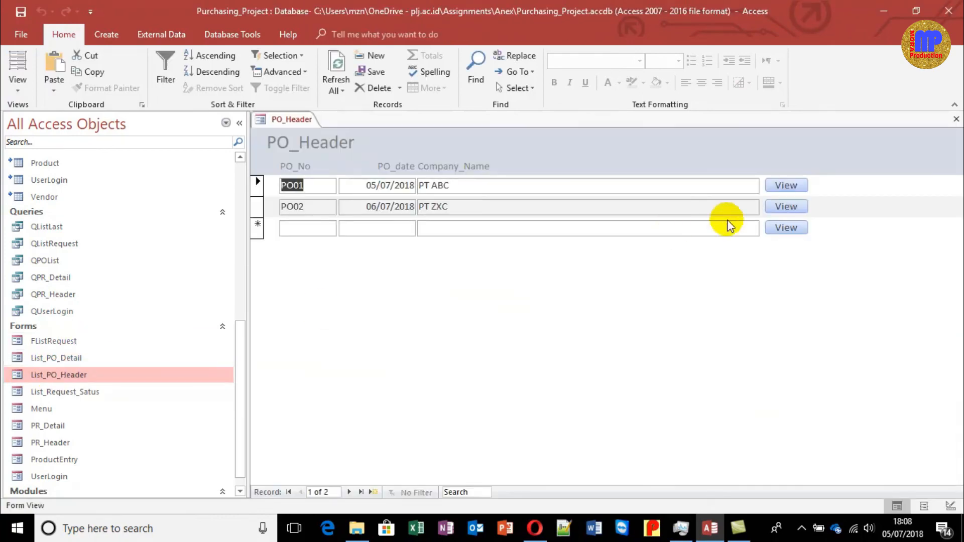
left_click(778, 184)
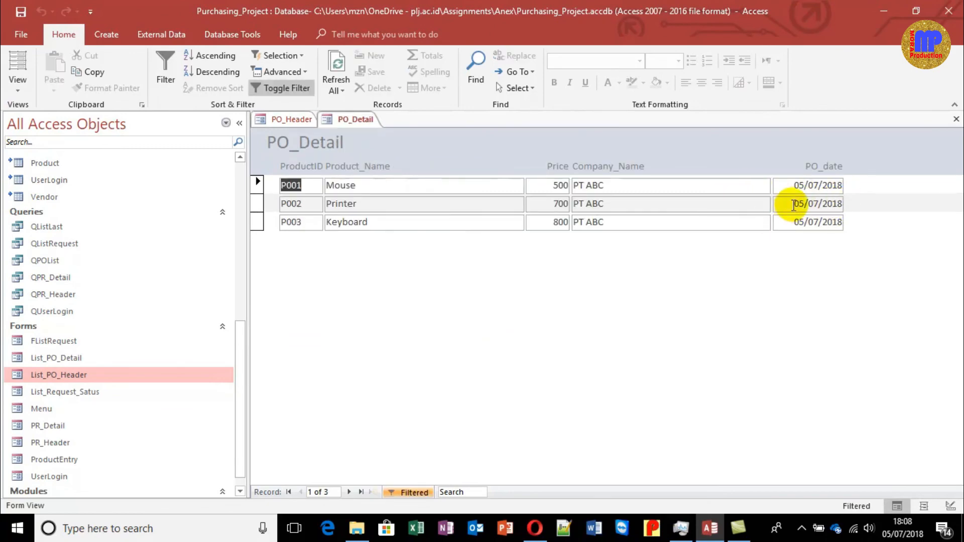
key("ctrl+w")
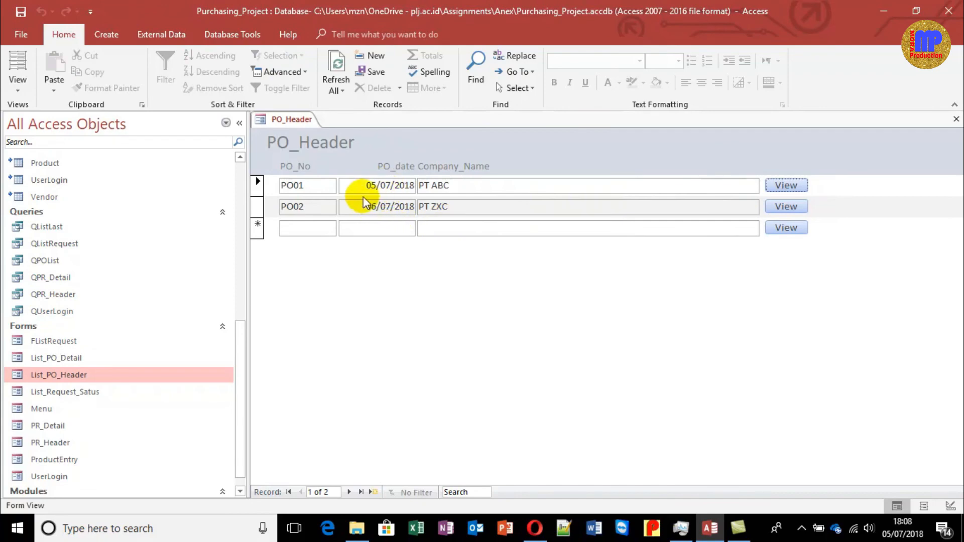
key("ctrl+w")
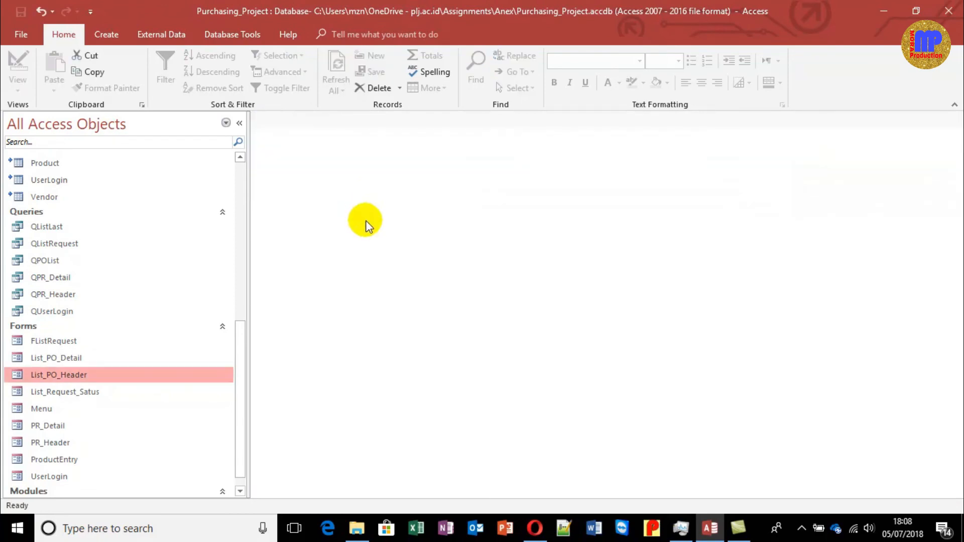
Step: Open List_PO_Header's record source query from its design and sort the PO_date field in descending order
right_click(111, 374)
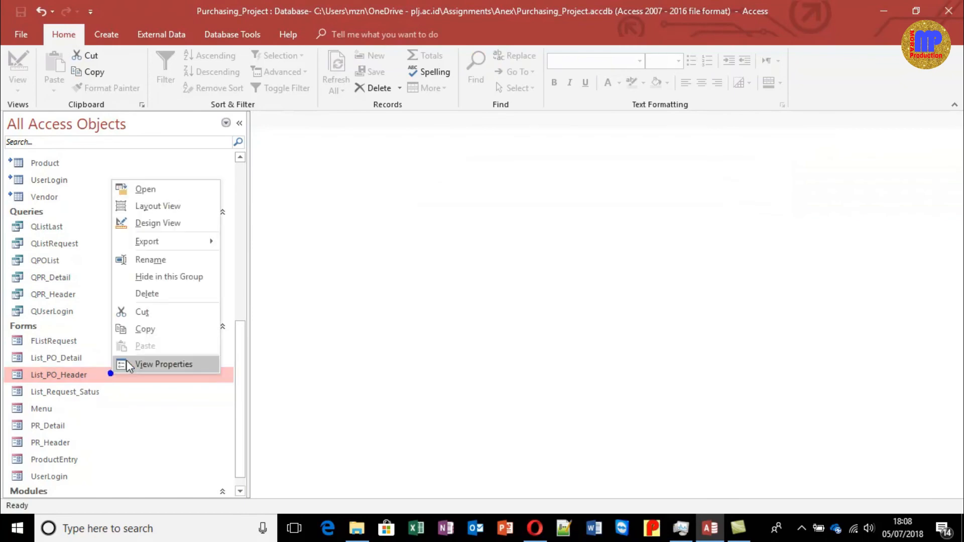
left_click(162, 222)
double_click(808, 279)
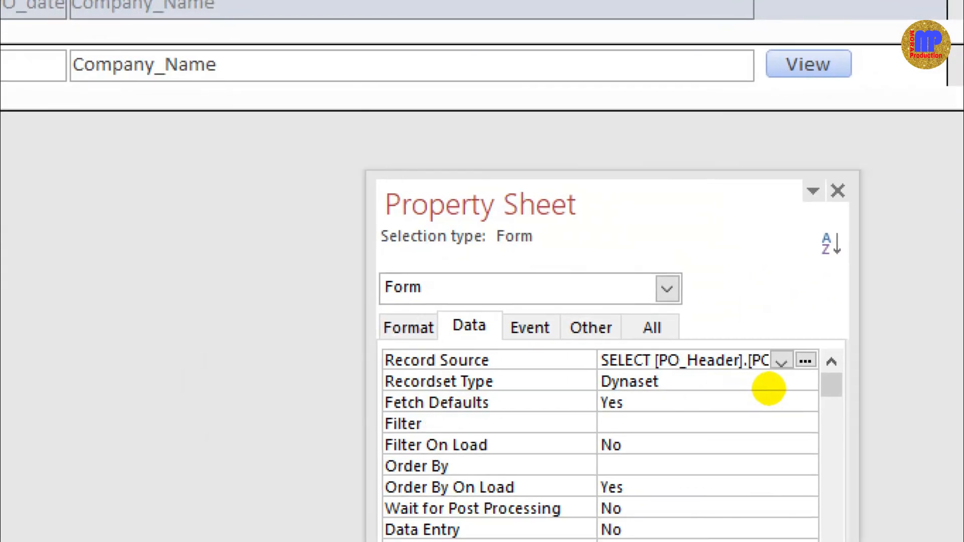
mouse_move(673, 333)
left_mouse_down()
mouse_move(615, 442)
mouse_move(557, 296)
left_mouse_up()
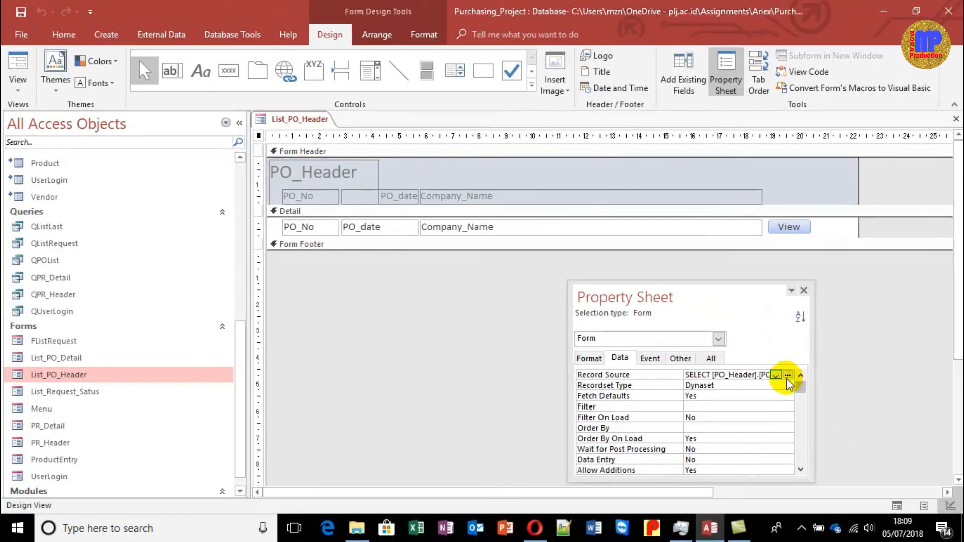
left_click(788, 375)
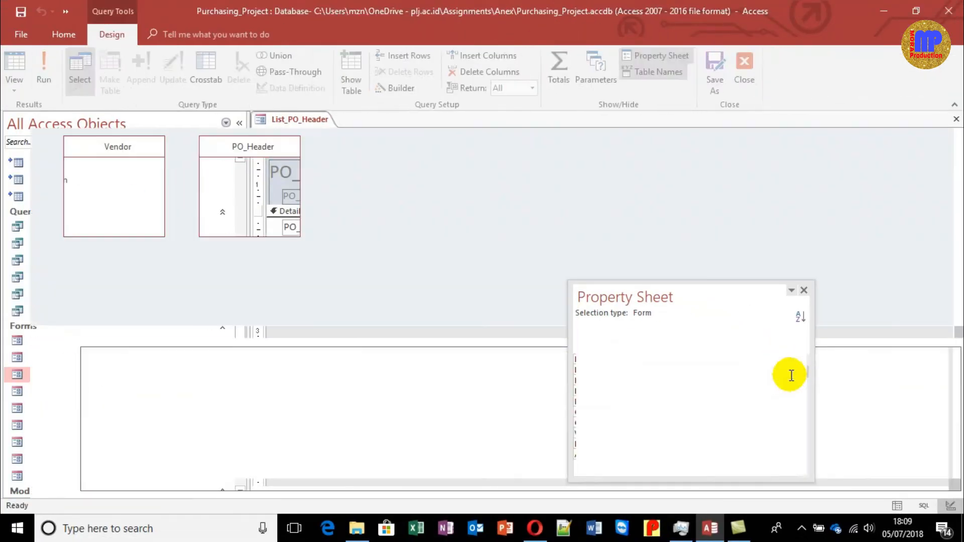
left_click(802, 289)
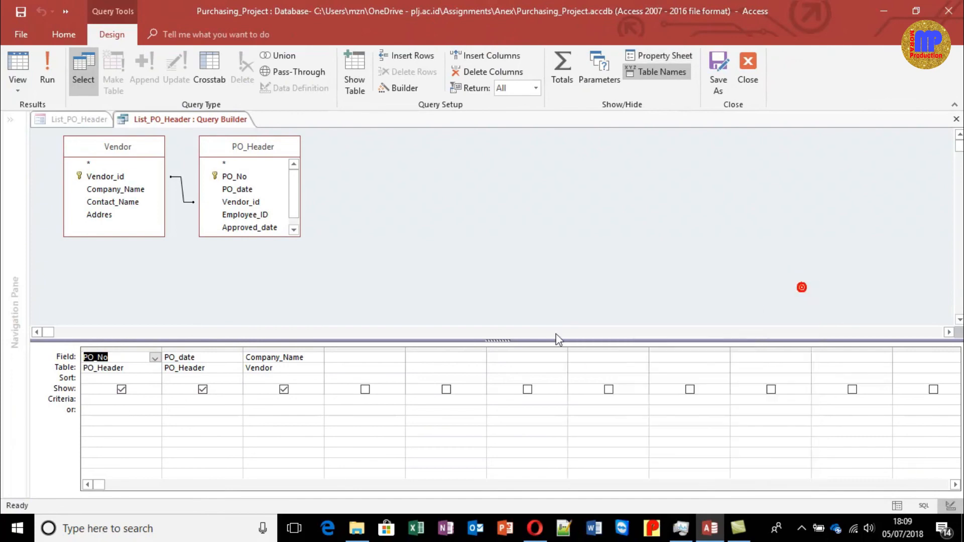
left_click(221, 377)
double_click(221, 378)
double_click(221, 377)
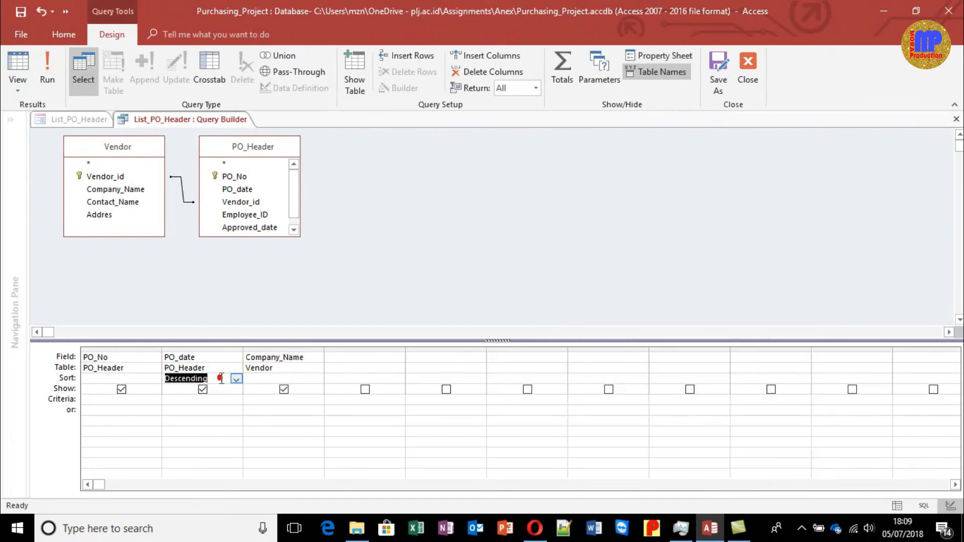
Step: Preview the query's records, save the changed SQL statement, and close List_PO_Header with its design changes saved
left_click(18, 68)
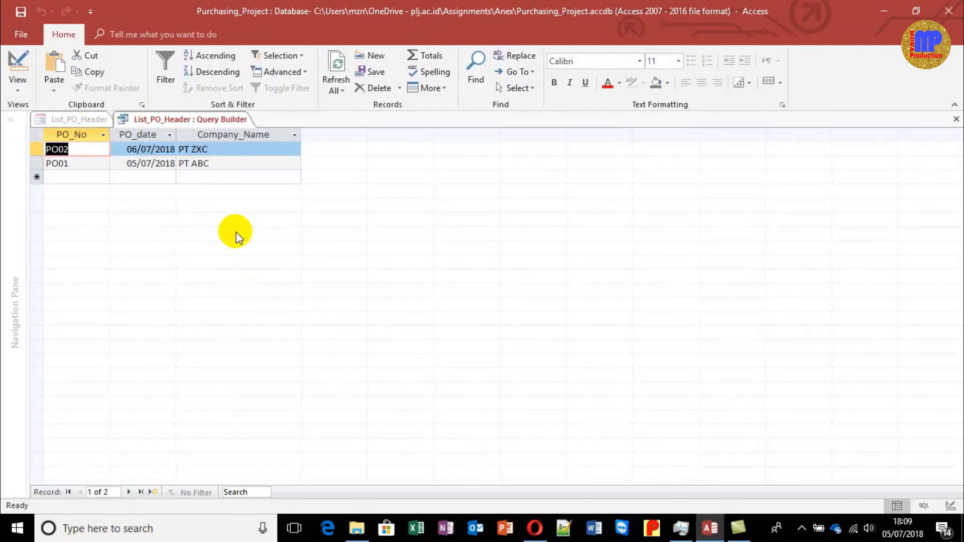
key("ctrl+w")
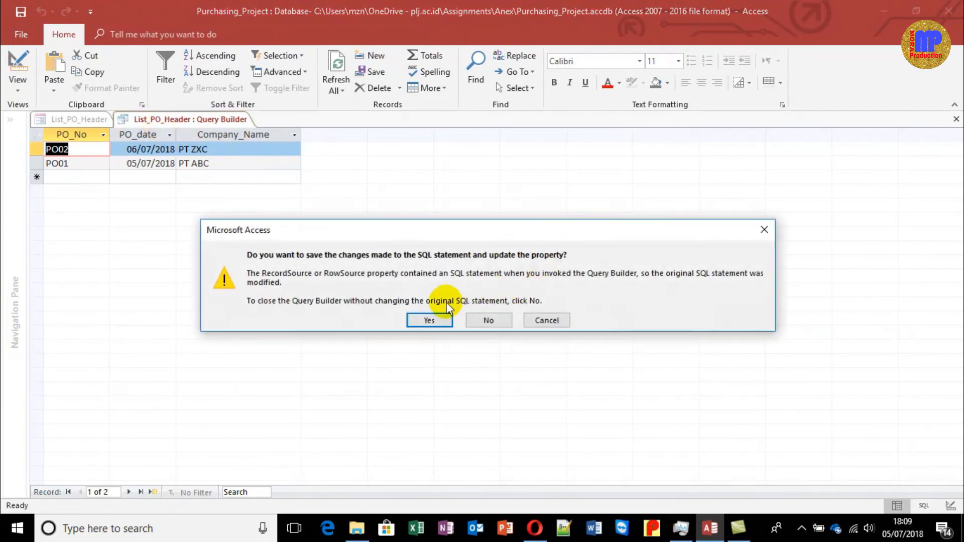
left_click(436, 324)
key("ctrl+w")
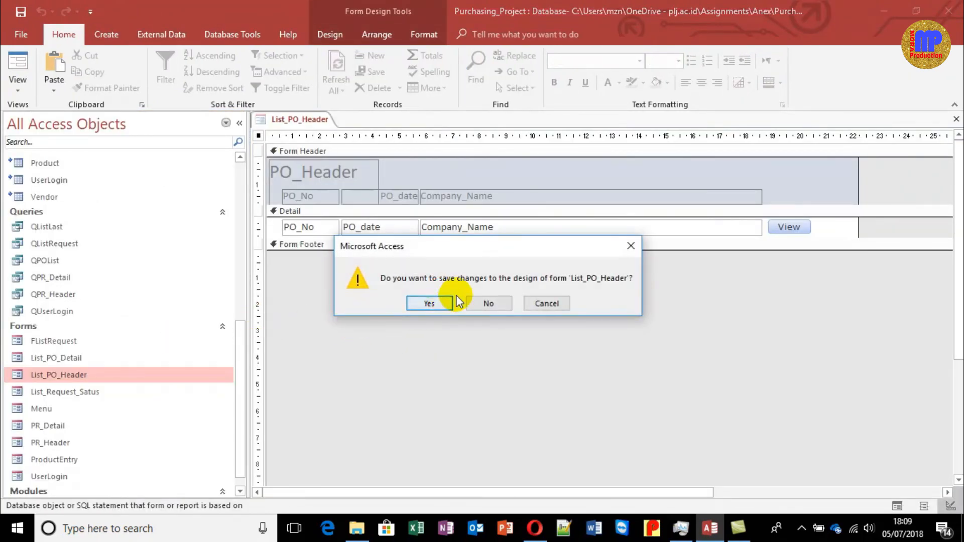
left_click(430, 303)
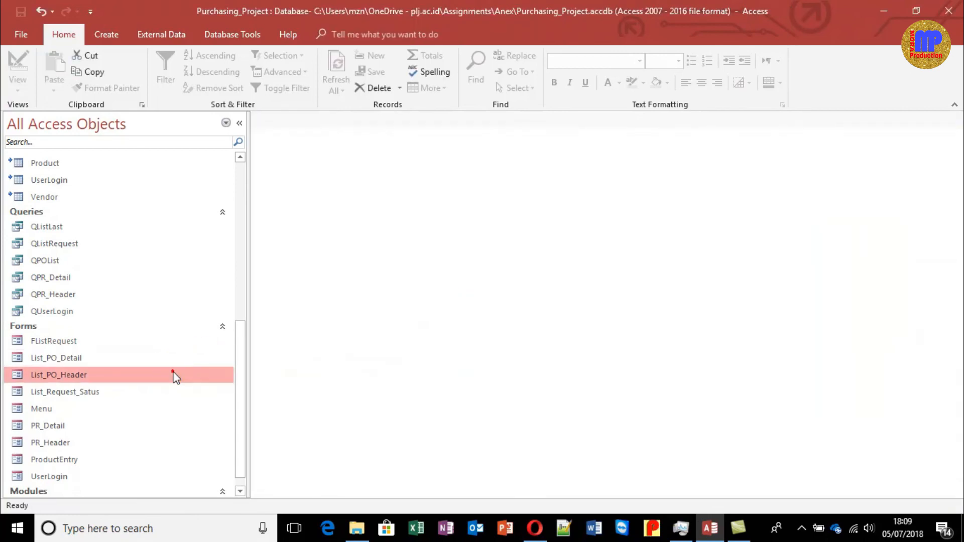
Step: Open List_PO_Header and test the View buttons for PO02 and PO01, closing each detail form
double_click(173, 376)
left_click(799, 185)
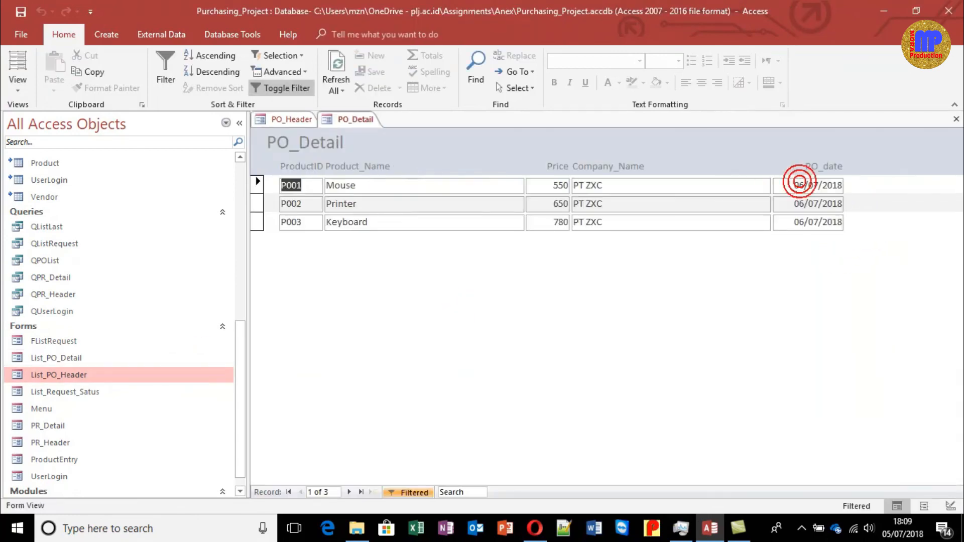
key("ctrl+w")
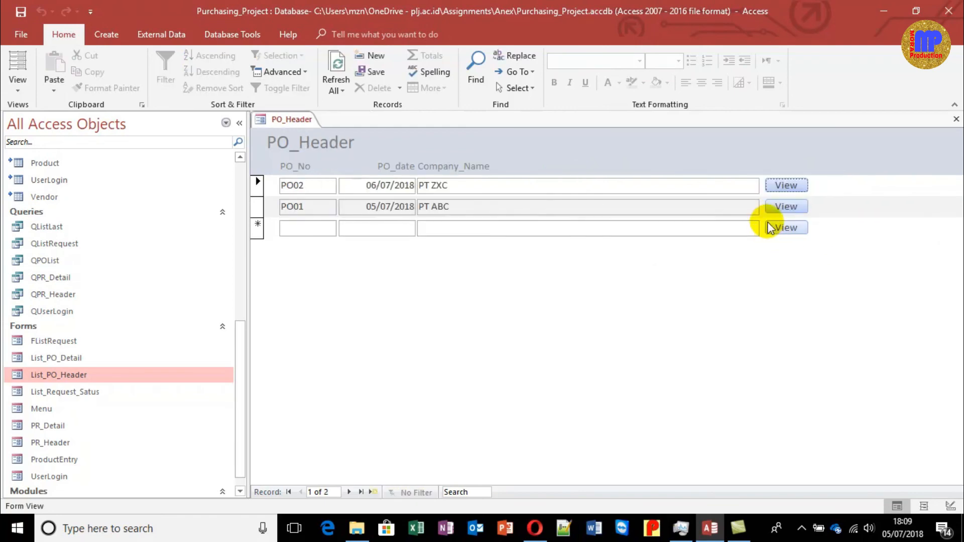
left_click(786, 206)
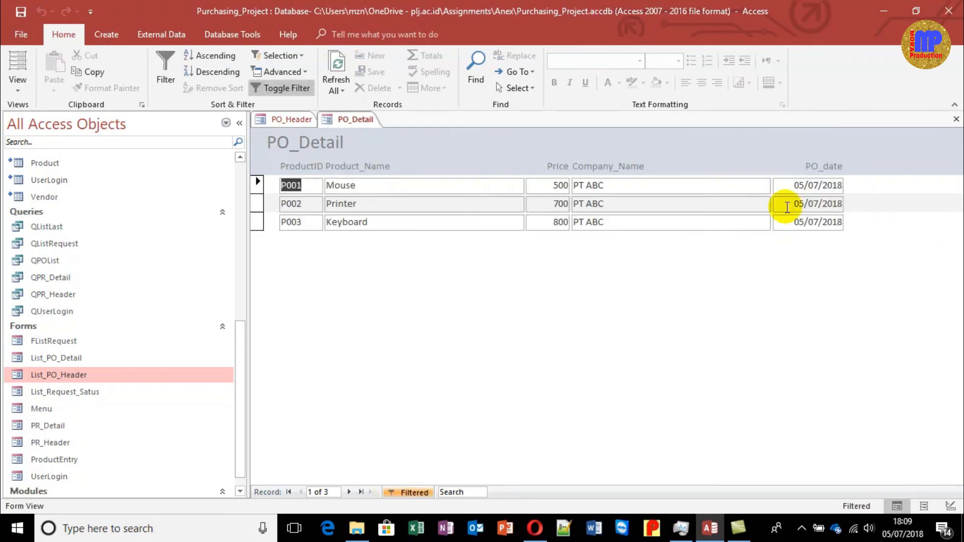
key("ctrl+w")
Step: View PO02's details again, examine the Mouse and Printer prices with the vendor and date columns, and close the detail form
left_click(786, 186)
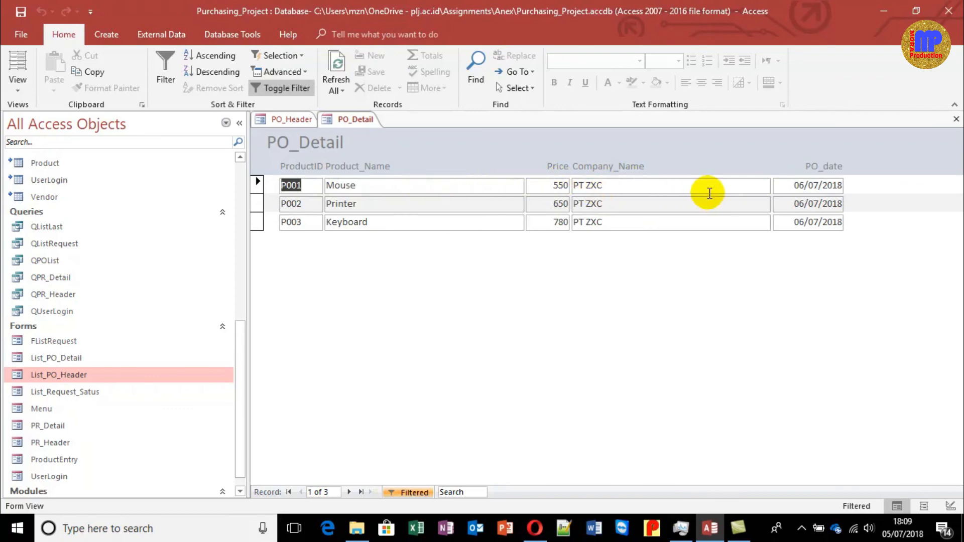
left_click(547, 185)
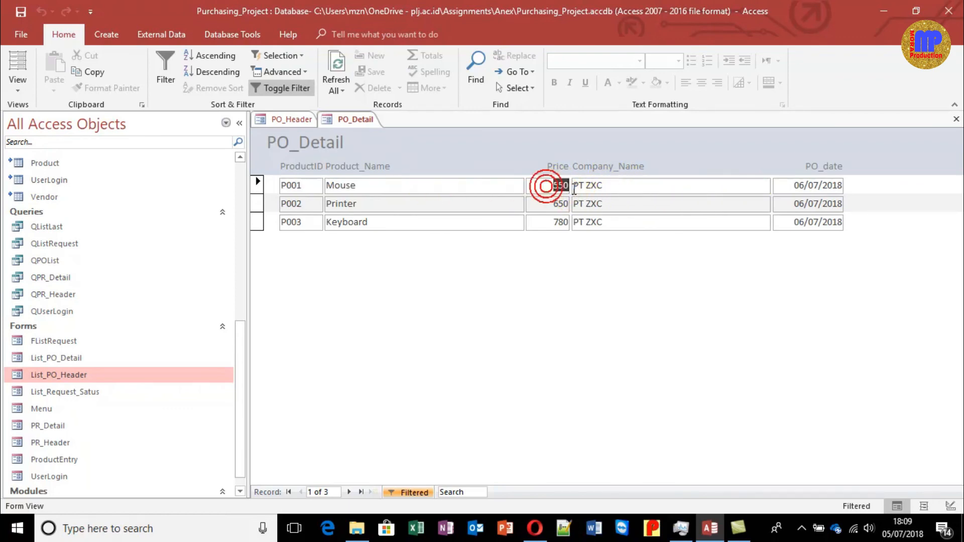
left_click(555, 204)
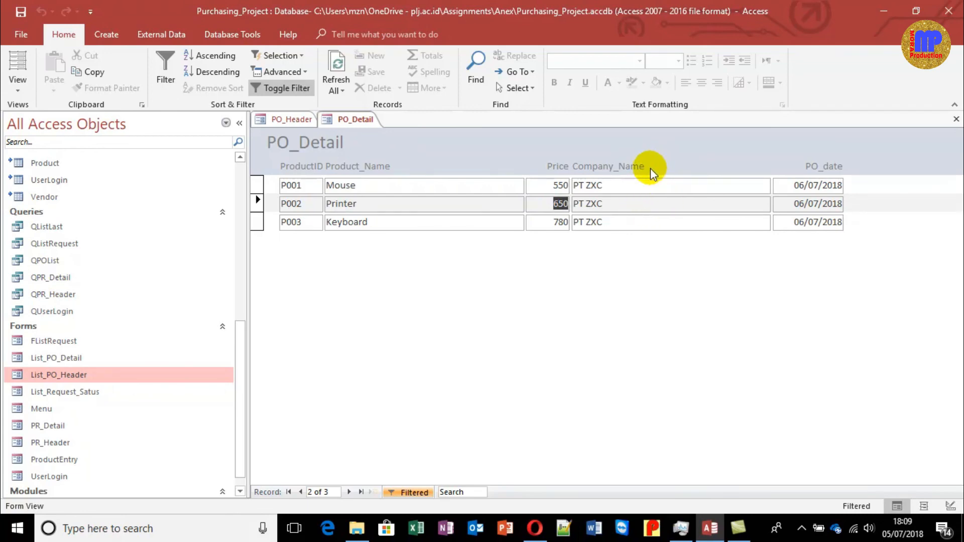
mouse_move(665, 146)
left_mouse_down()
mouse_move(683, 297)
mouse_move(766, 151)
mouse_move(657, 161)
left_mouse_up()
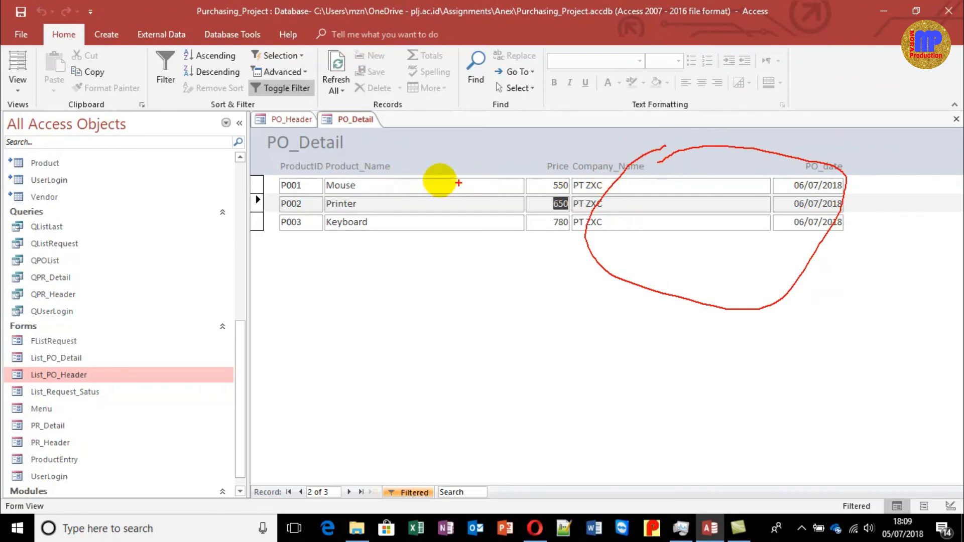
key("Escape")
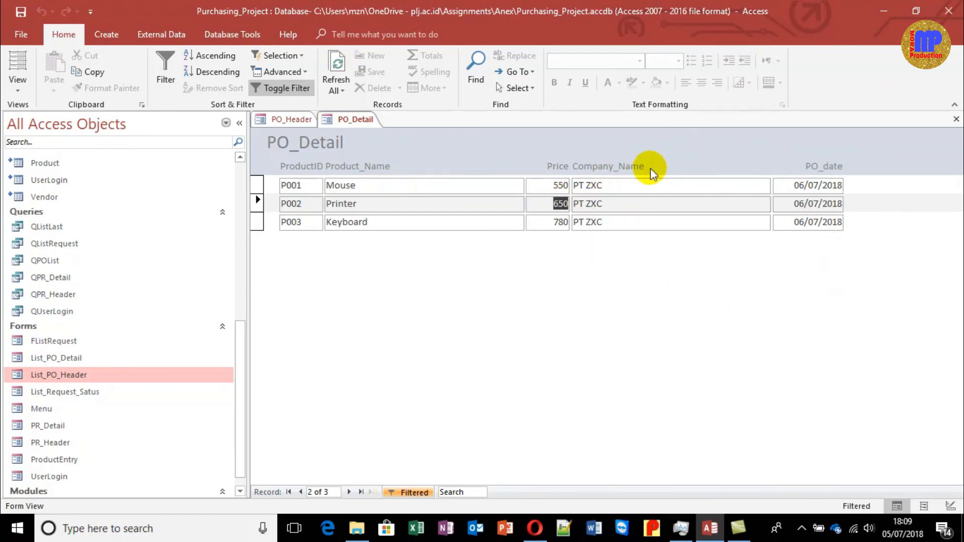
key("ctrl+w")
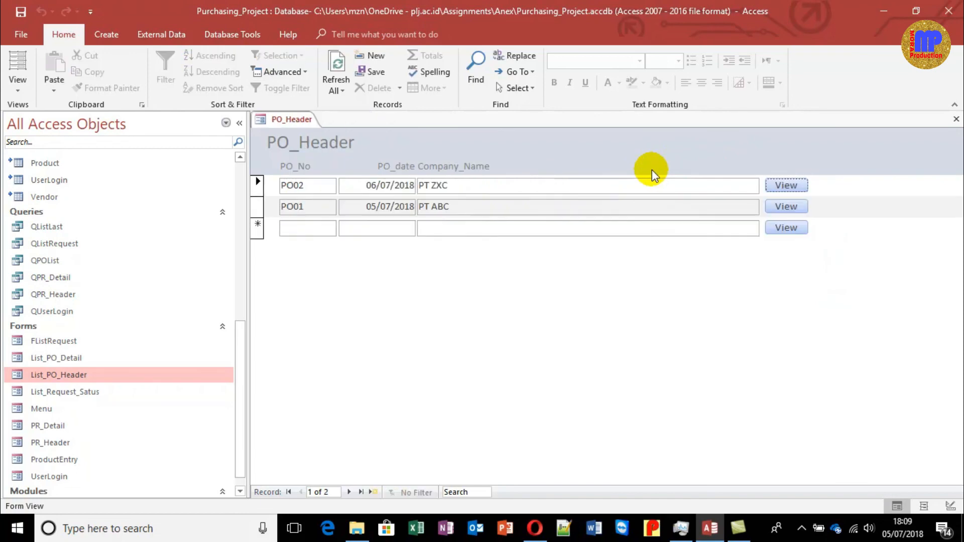
Step: Review PO02's product details once more, and check the records in the Product table before closing it
left_click(797, 184)
left_click(787, 186)
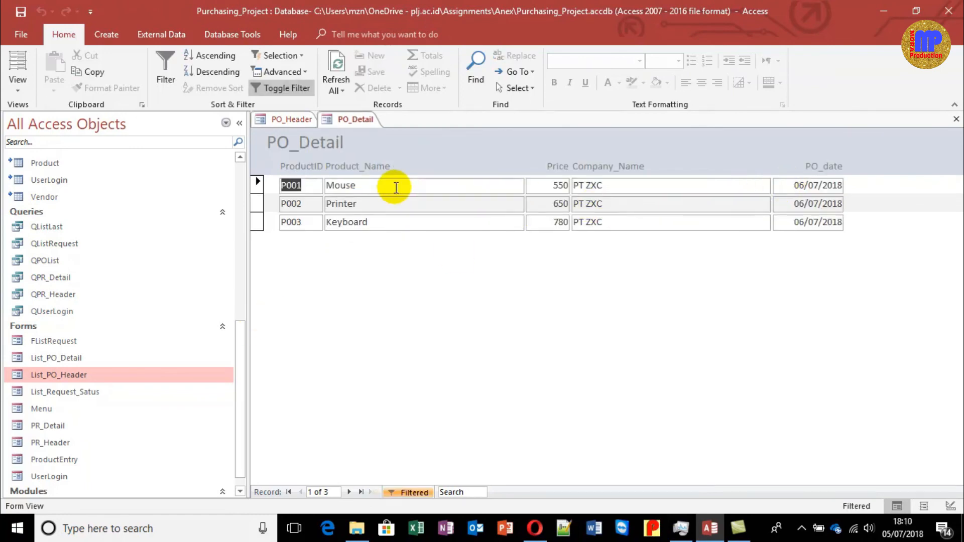
left_click(397, 209)
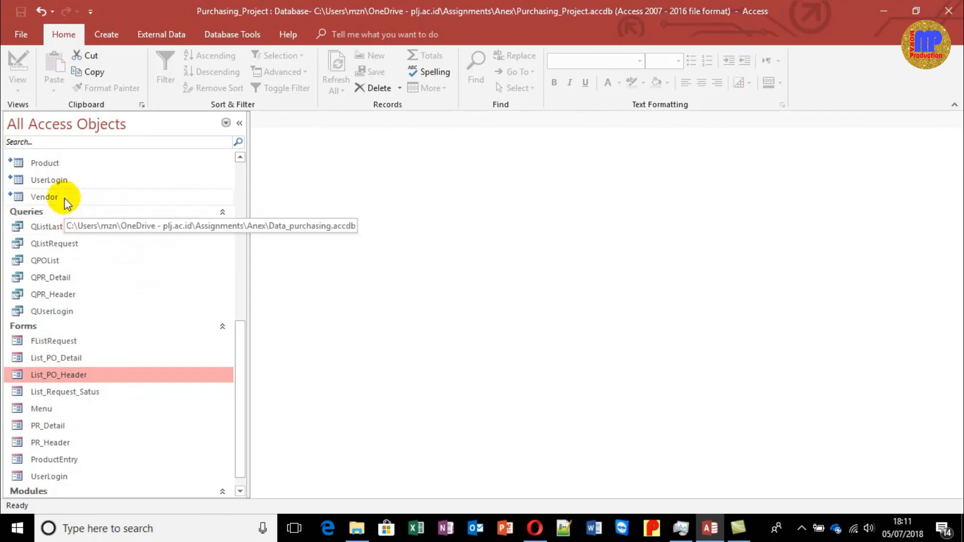
double_click(69, 163)
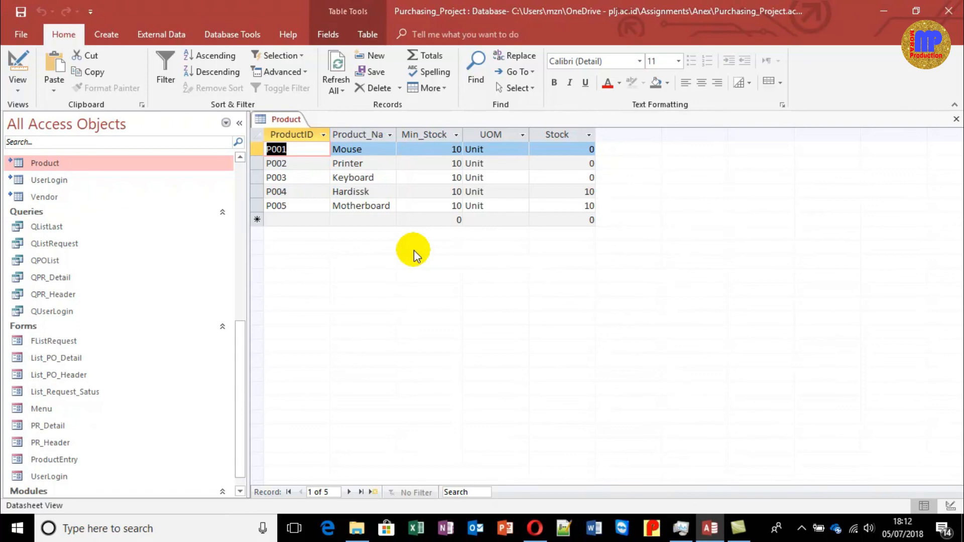
key("ctrl+w")
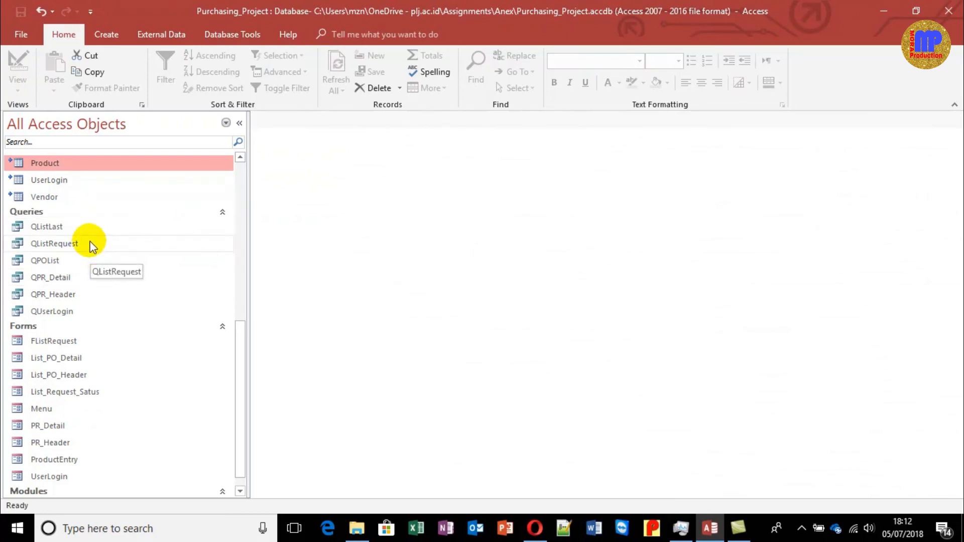
Step: Create a new query in design view containing the Product, PO_Detail, PO_Header and Vendor tables
left_click(114, 33)
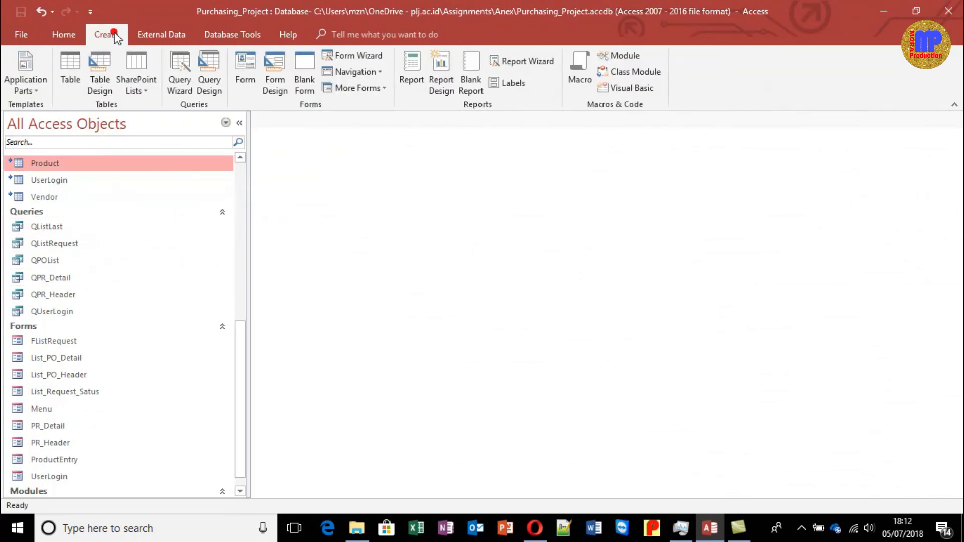
left_click(211, 70)
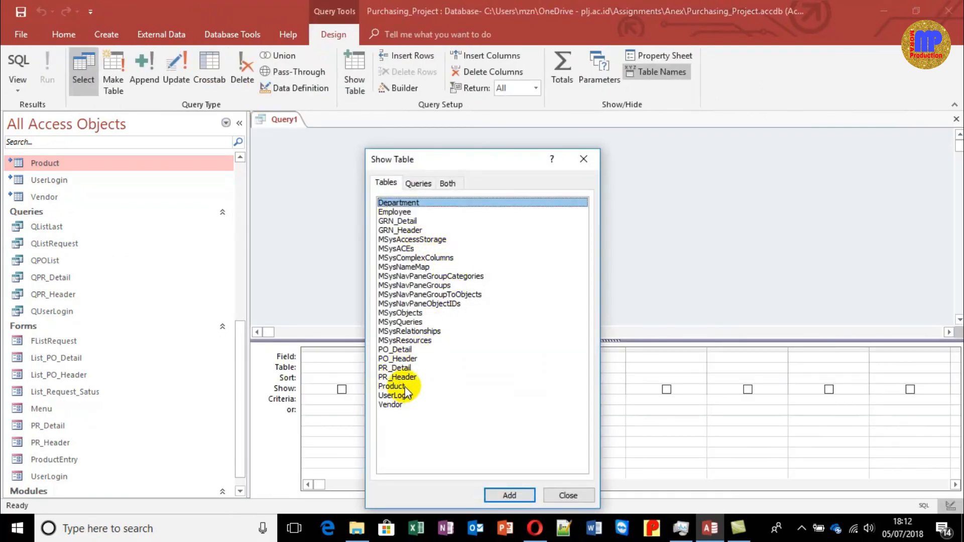
double_click(402, 386)
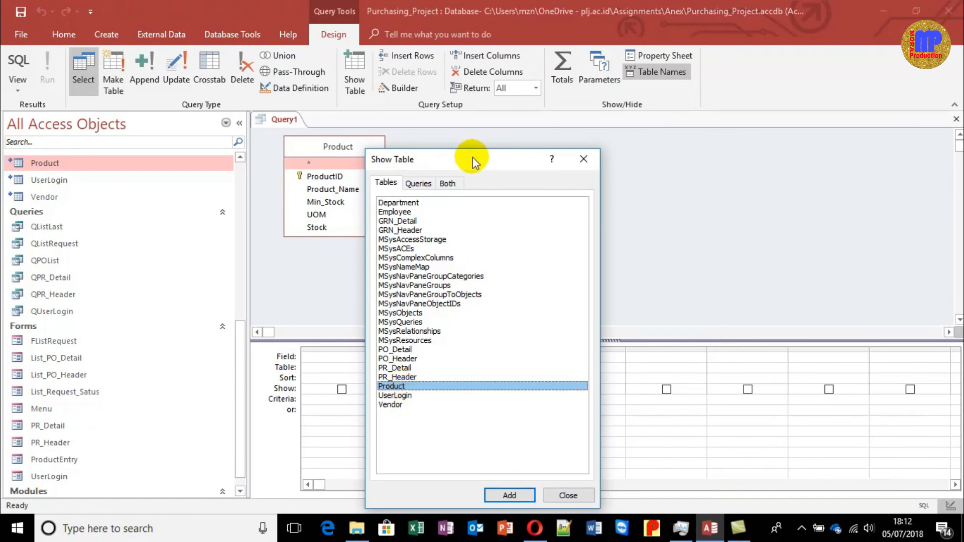
left_click_drag(472, 157, 676, 124)
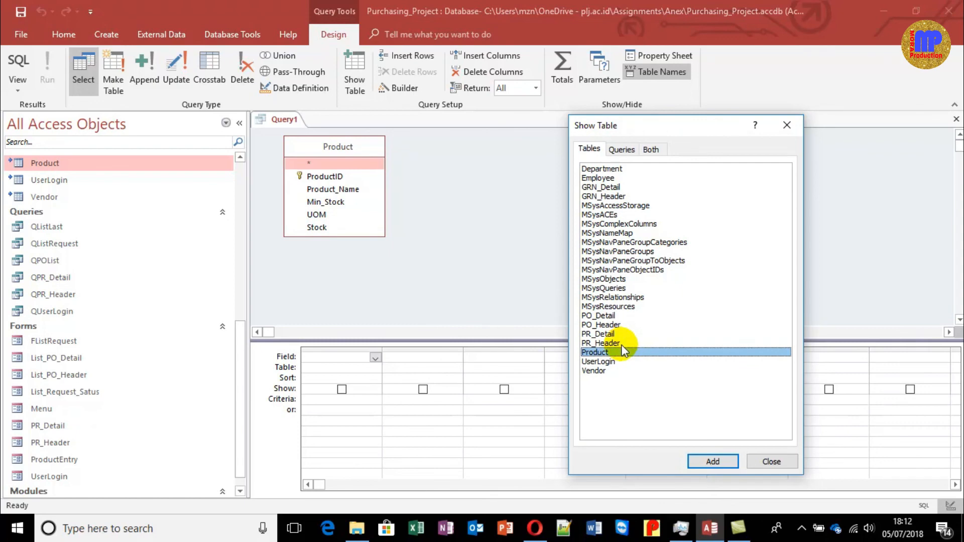
double_click(614, 316)
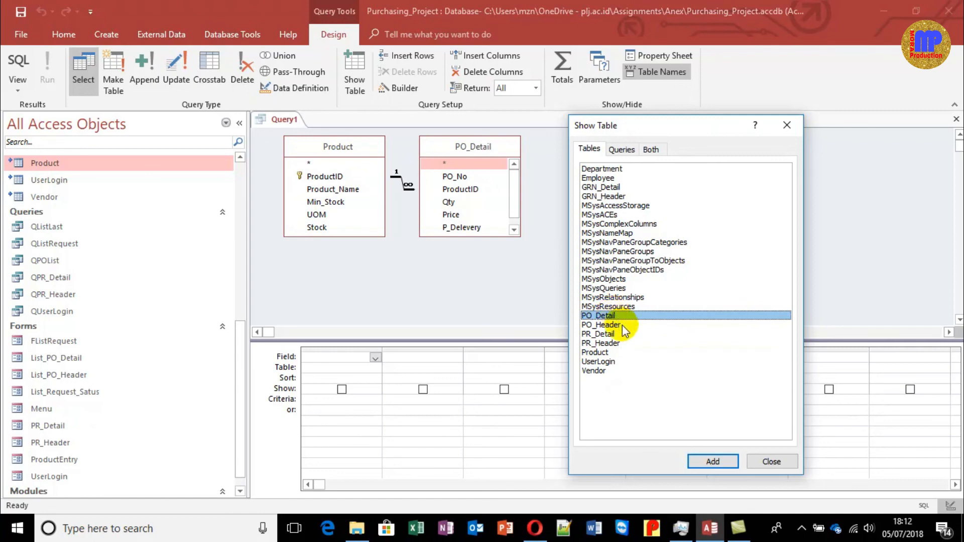
double_click(622, 325)
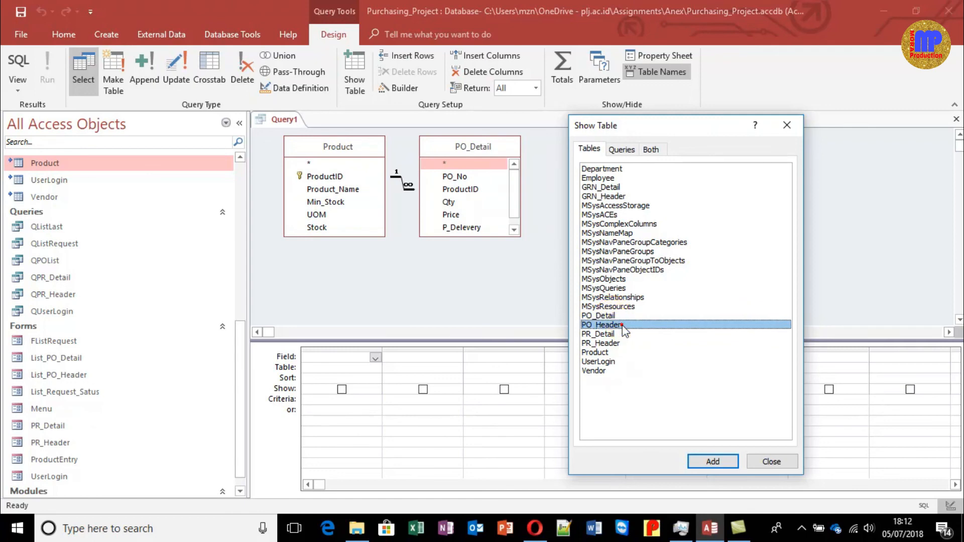
double_click(615, 372)
left_click(771, 462)
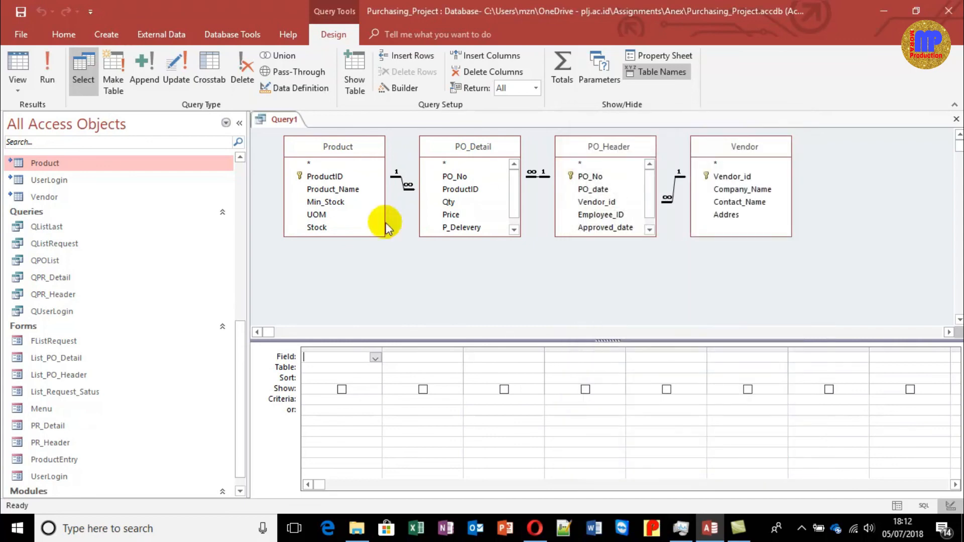
Step: Add ProductID, Product_Name, PO_date, Price and Company_Name to the query in that order, and turn on its Totals row
double_click(346, 177)
double_click(347, 190)
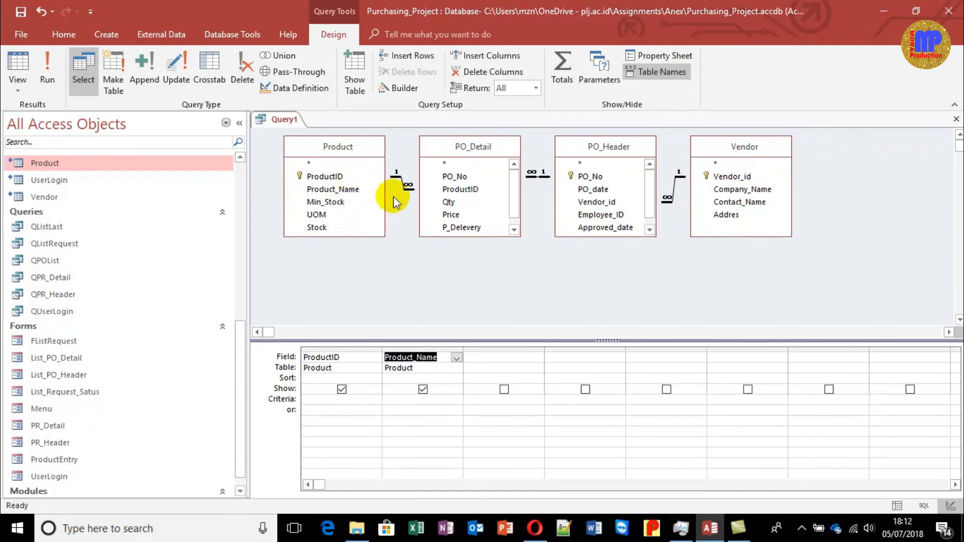
double_click(598, 190)
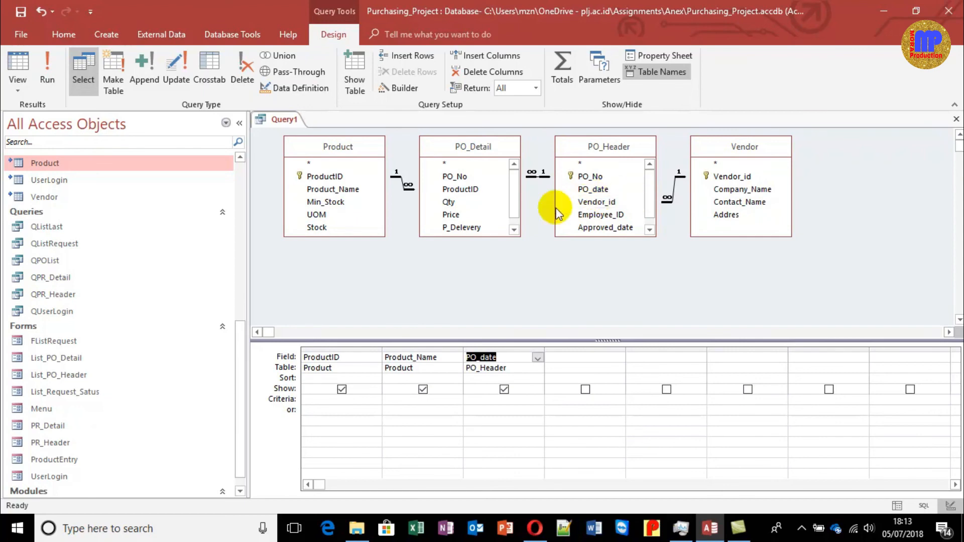
double_click(460, 216)
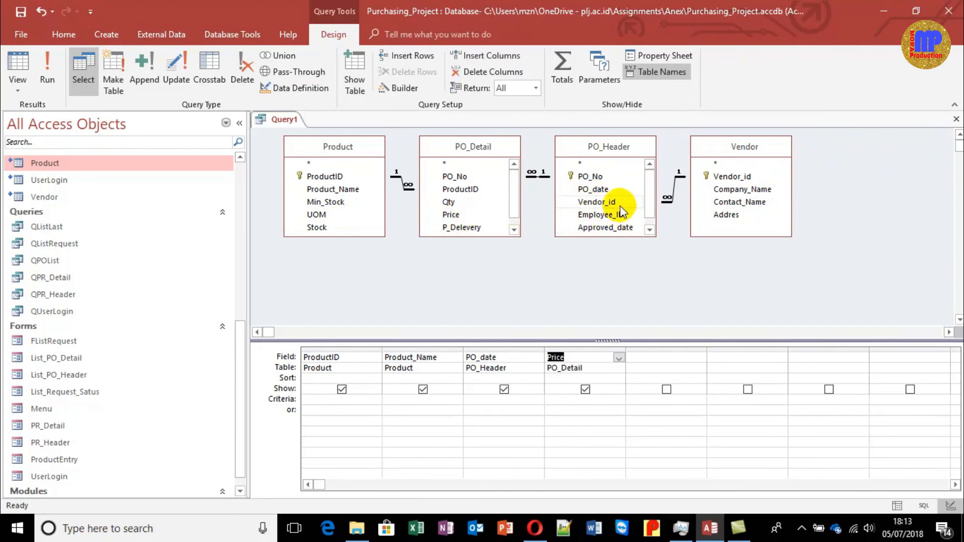
double_click(725, 191)
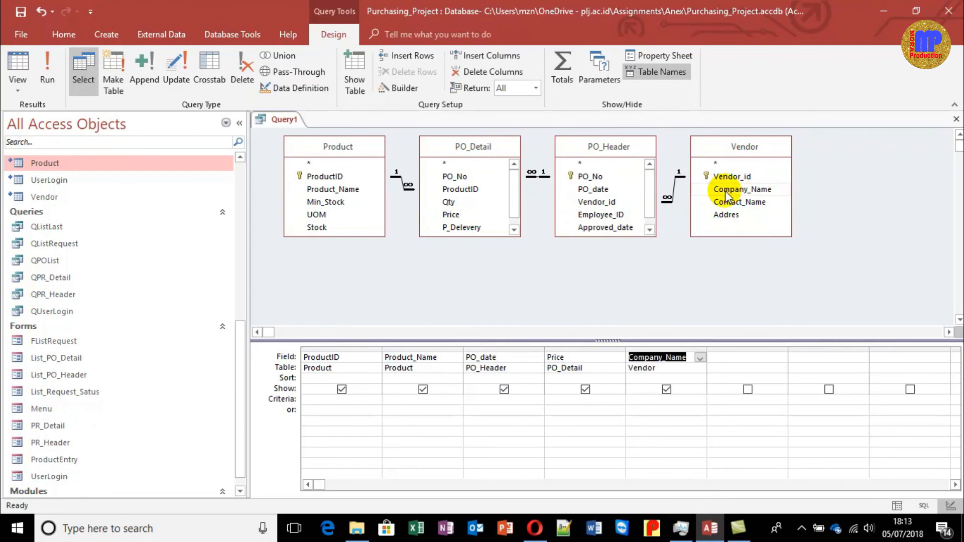
left_click(562, 62)
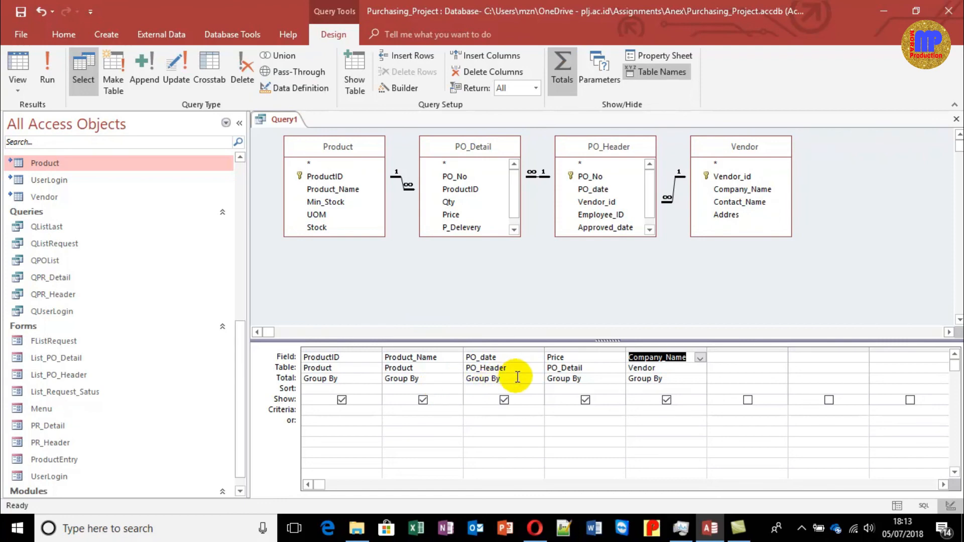
Step: Set the PO_date field's total to Max, run the query to check its records, and return to its design
left_click(518, 347)
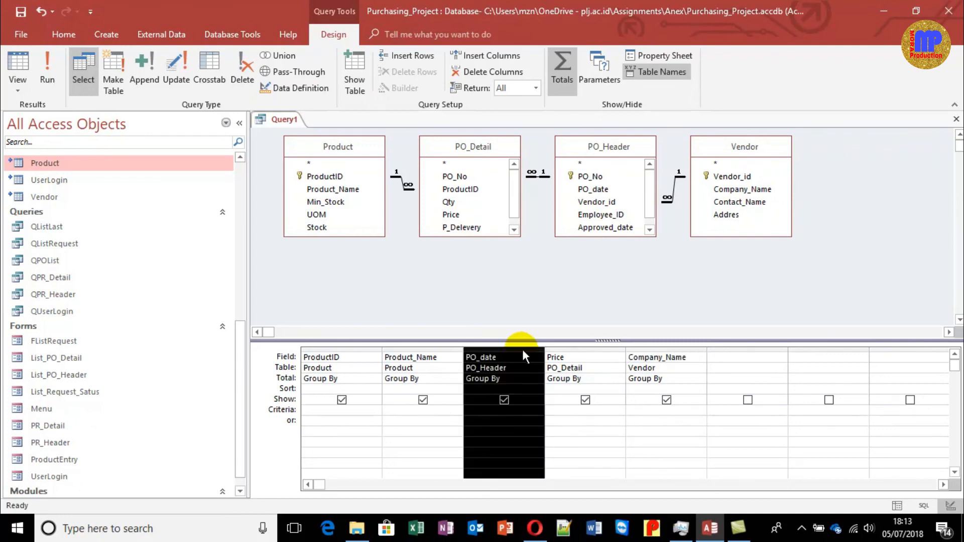
left_click(532, 380)
left_click(538, 380)
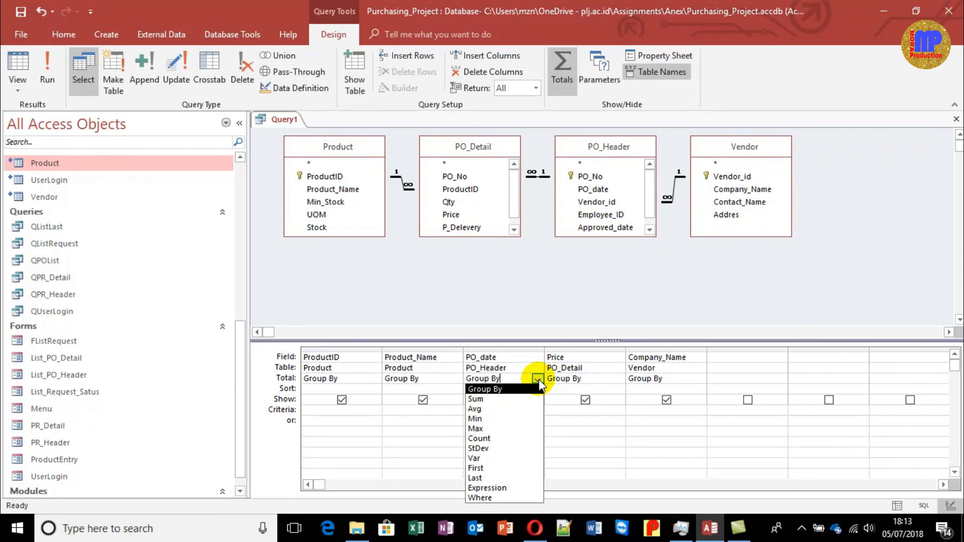
left_click(515, 429)
left_click(48, 71)
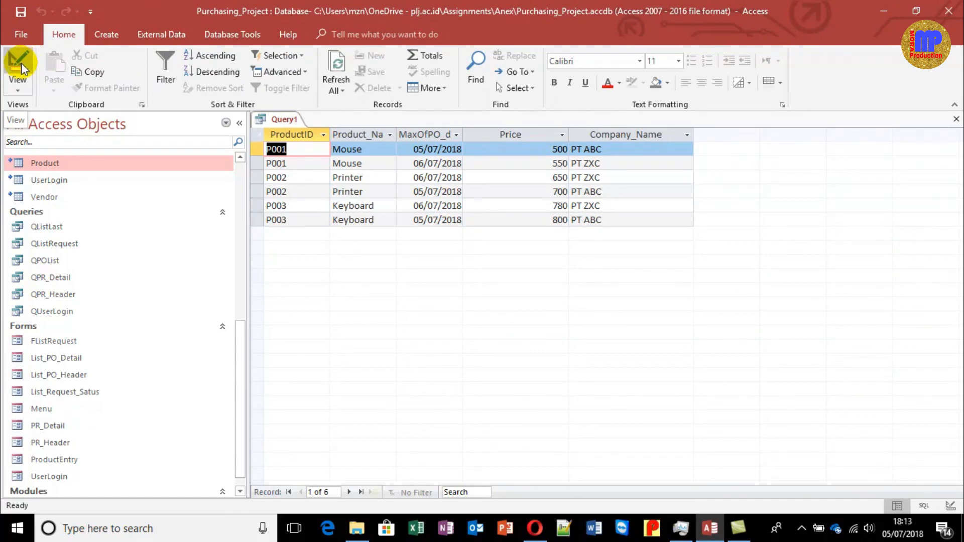
left_click(21, 62)
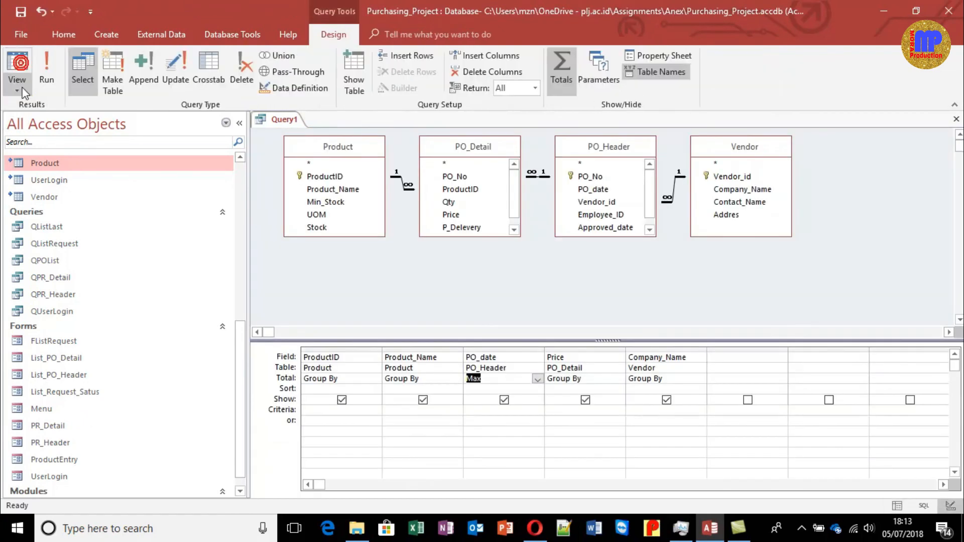
Step: Move the PO_date column ahead of ProductID in the query and check the resulting records
left_click(521, 348)
left_click_drag(526, 347, 360, 365)
left_click(335, 380)
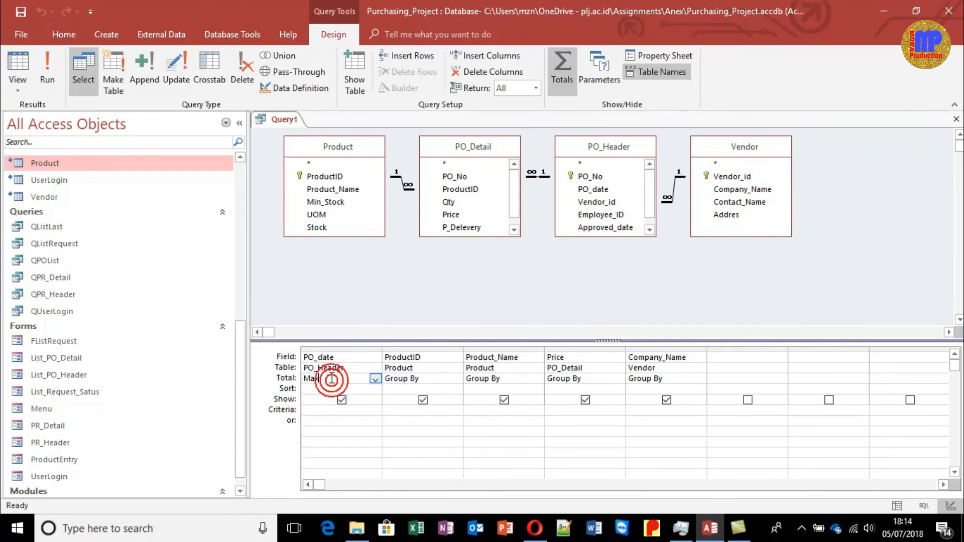
left_click(16, 62)
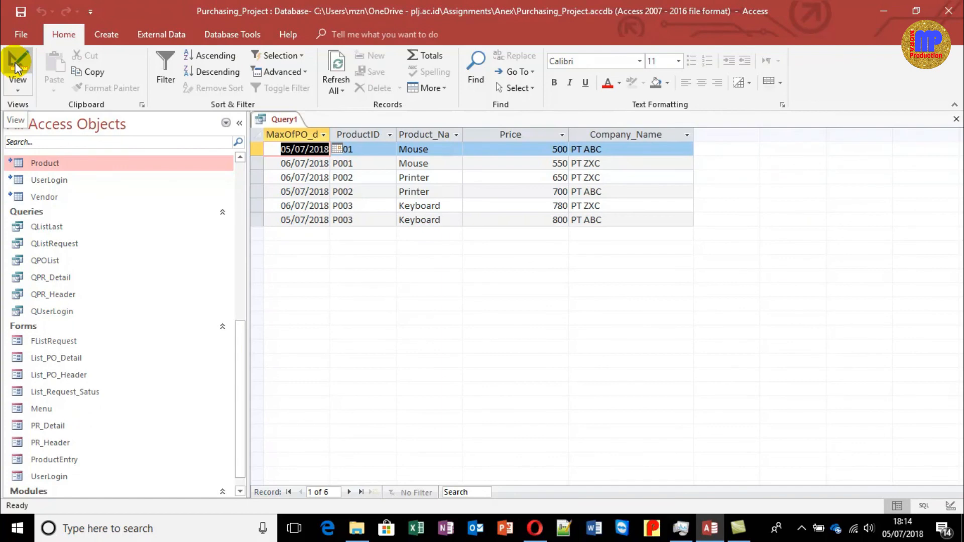
left_click(16, 63)
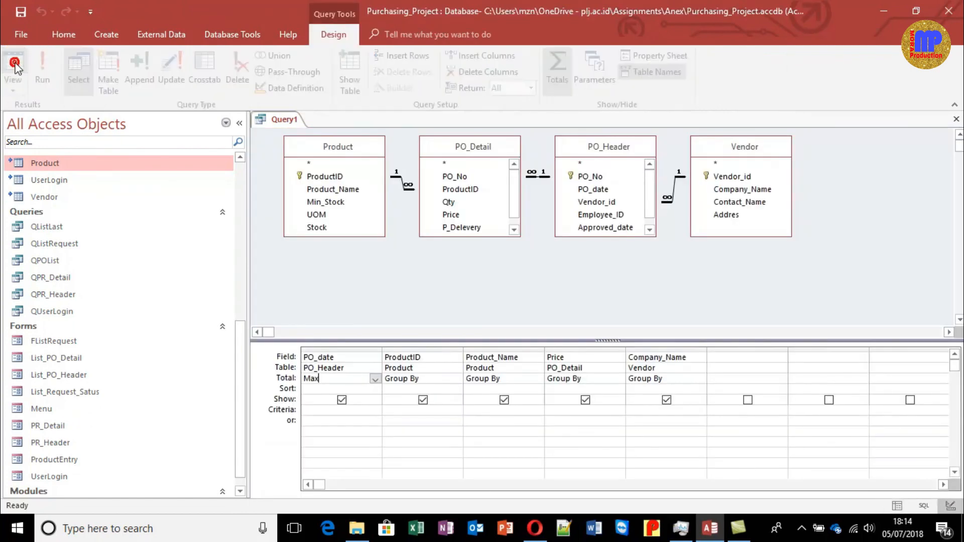
Step: Set the PO_date field's total to Min, check the query's records and SQL statement, and return to its design
left_click(376, 379)
left_click(344, 419)
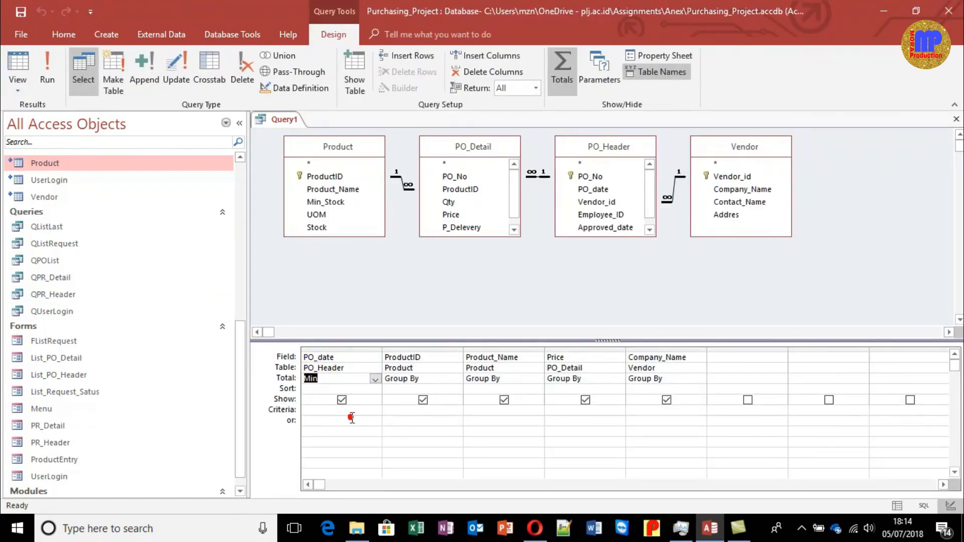
left_click(22, 58)
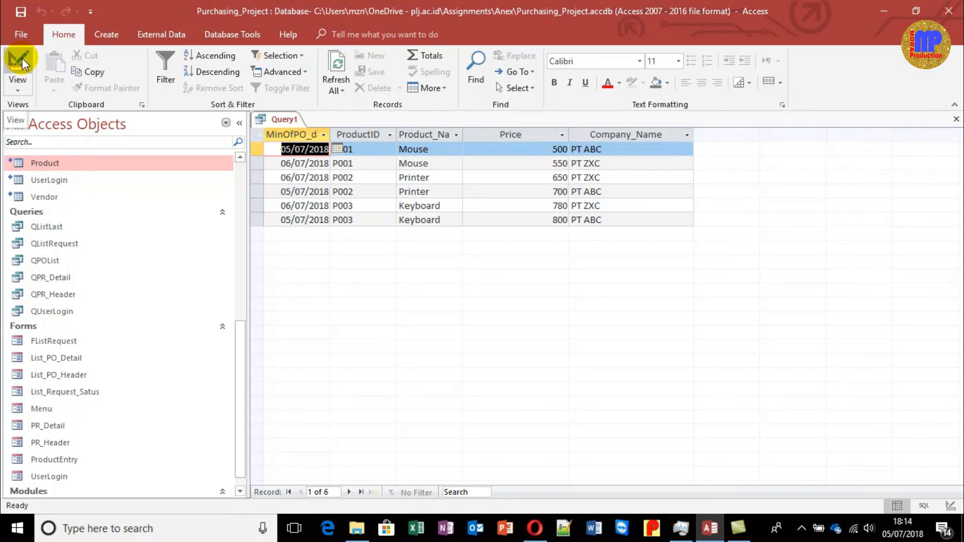
left_click(18, 86)
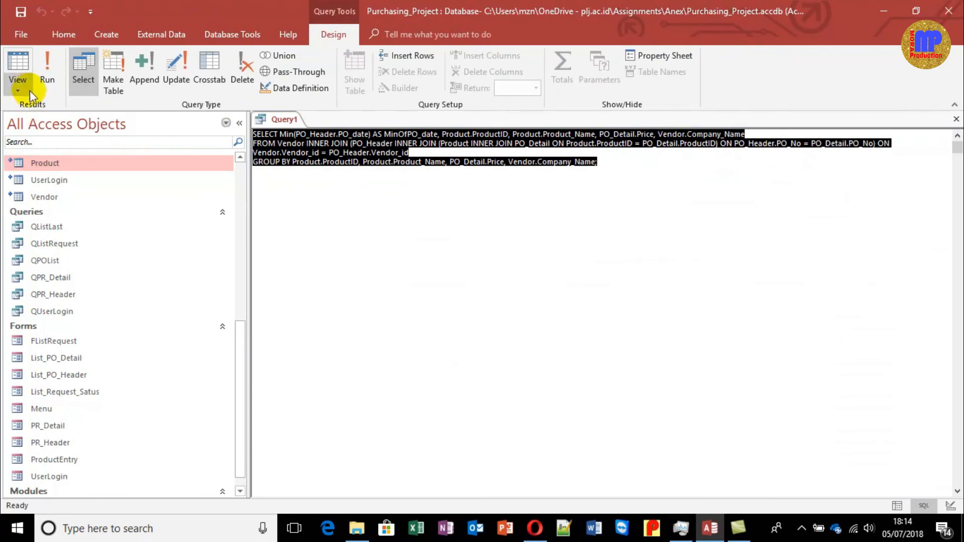
left_click(28, 89)
left_click(57, 176)
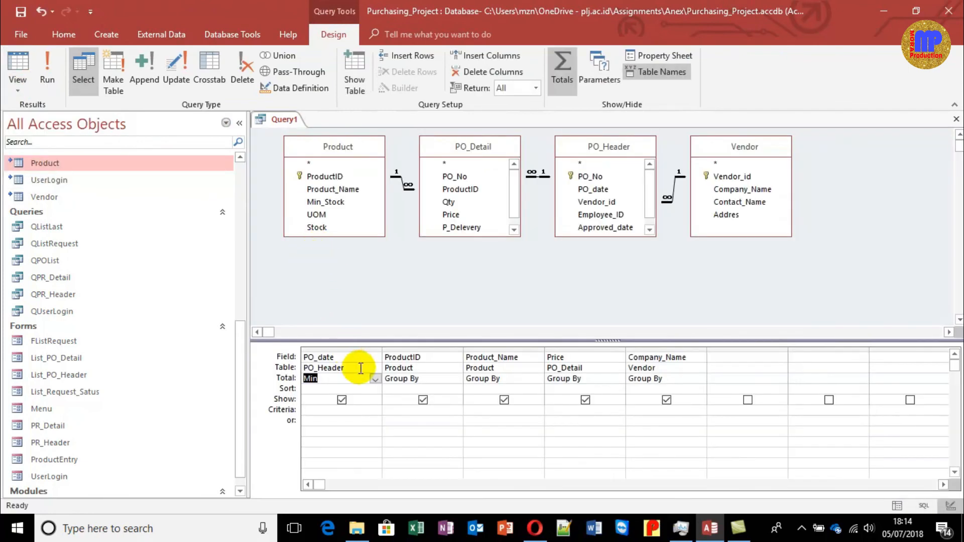
Step: Set the PO_date field's total to Last and check the query's records before returning to its design
left_click(375, 379)
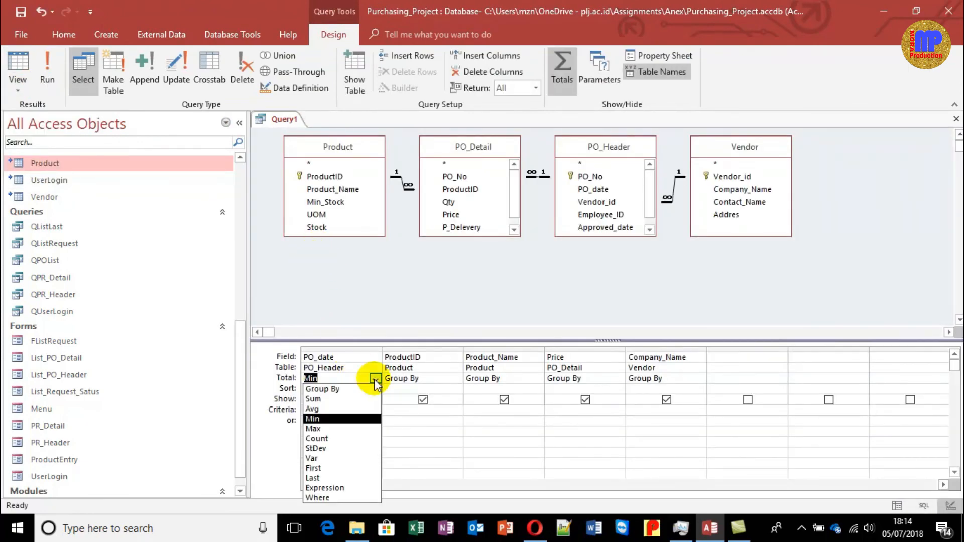
left_click(346, 478)
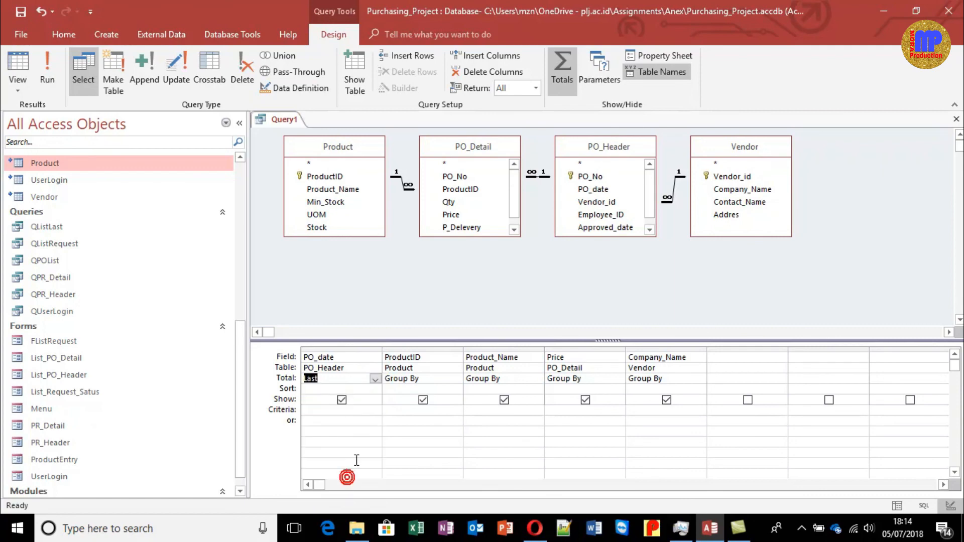
left_click(23, 64)
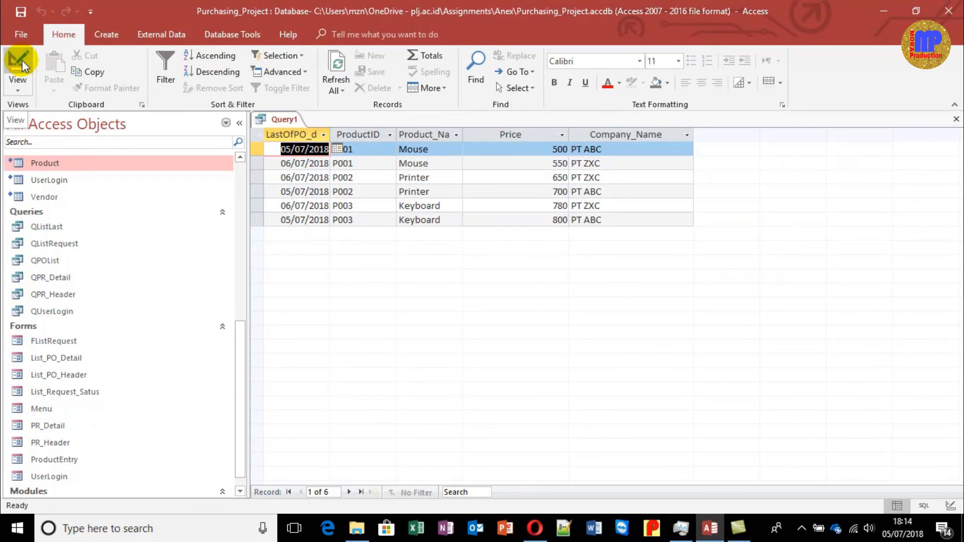
left_click(18, 70)
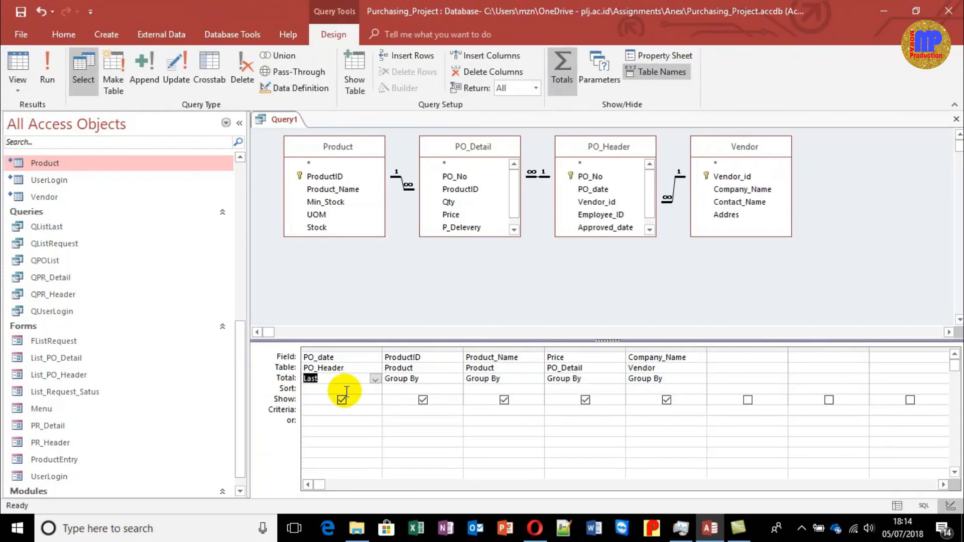
Step: Set the PO_date field's total to Where and go to its criteria
left_click(375, 380)
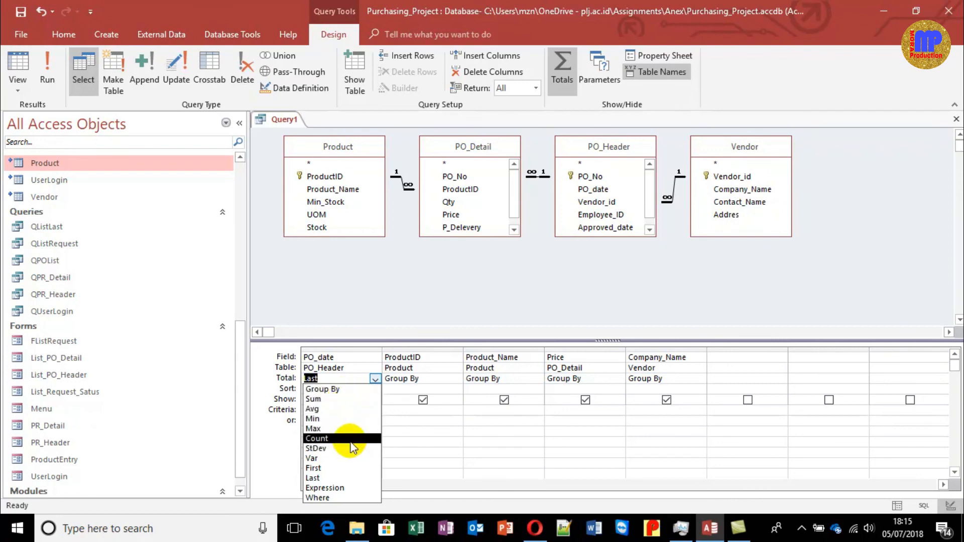
left_click(346, 498)
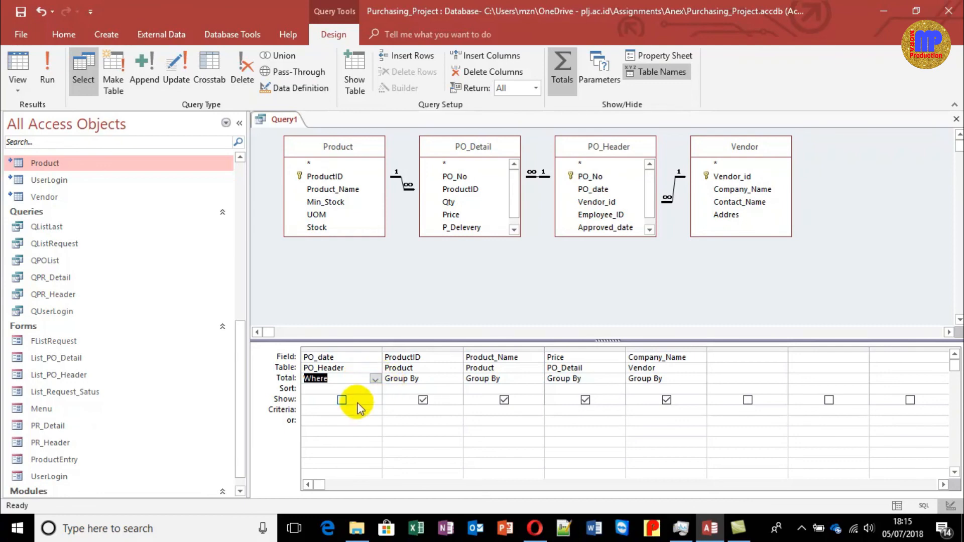
left_click(320, 409)
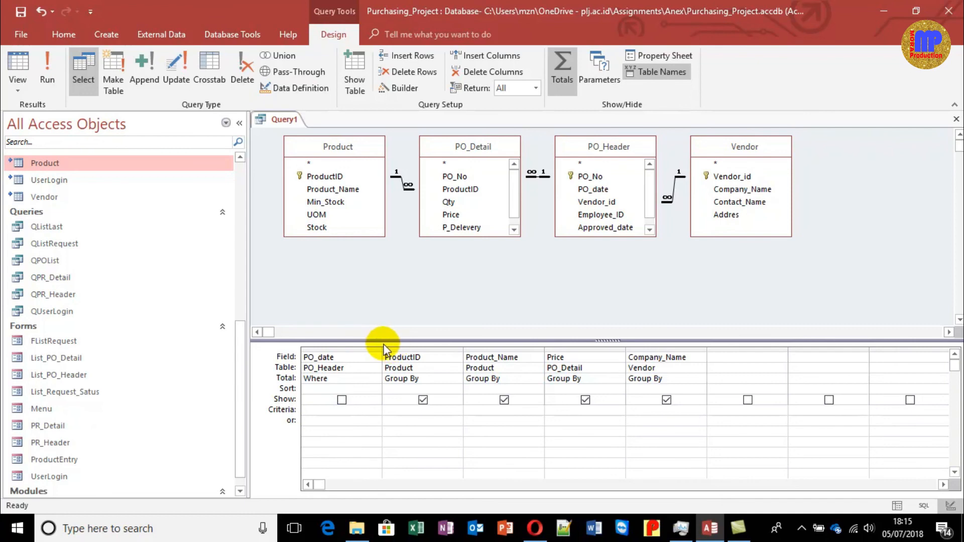
Step: Set the PO_date field's total to Group By, check the query's records, and close the query without saving it
left_click(361, 380)
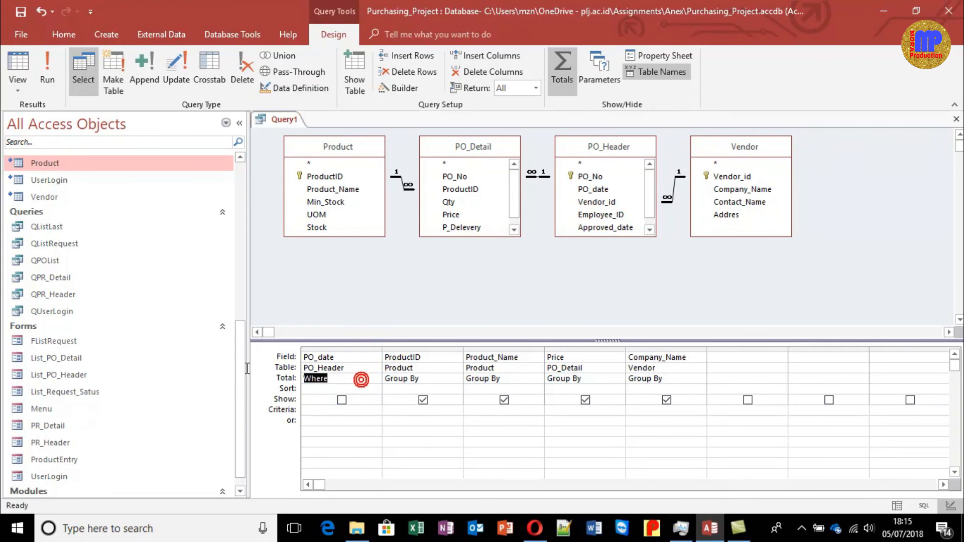
type("group By")
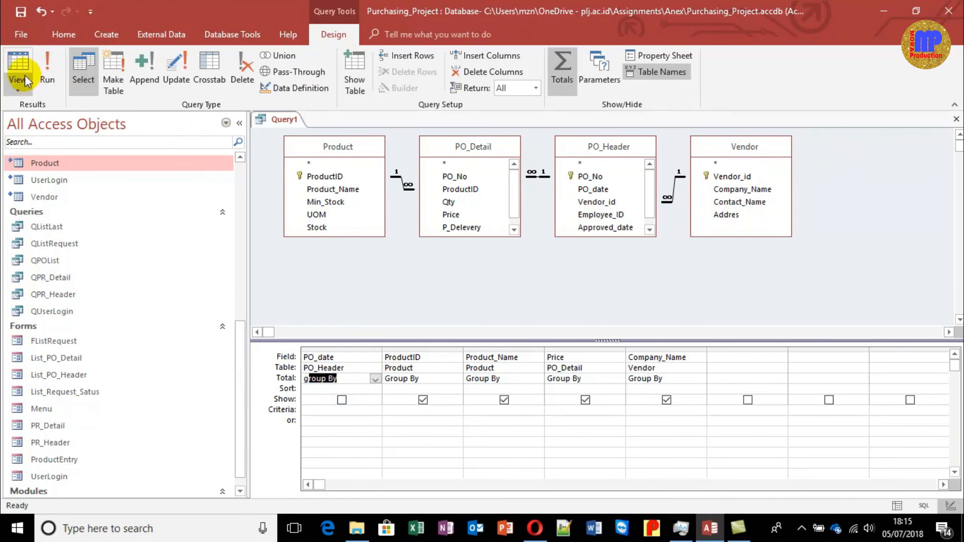
left_click(20, 75)
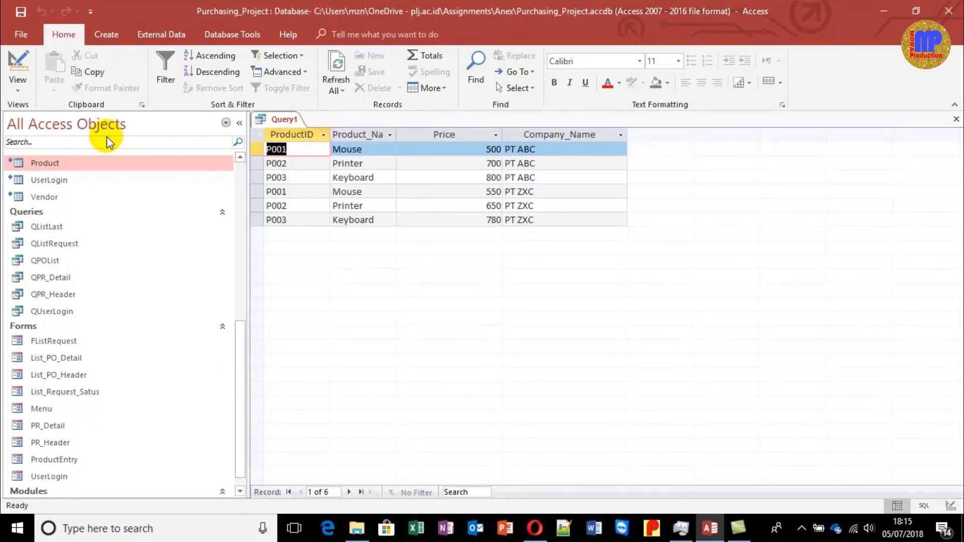
key("ctrl+w")
left_click(487, 302)
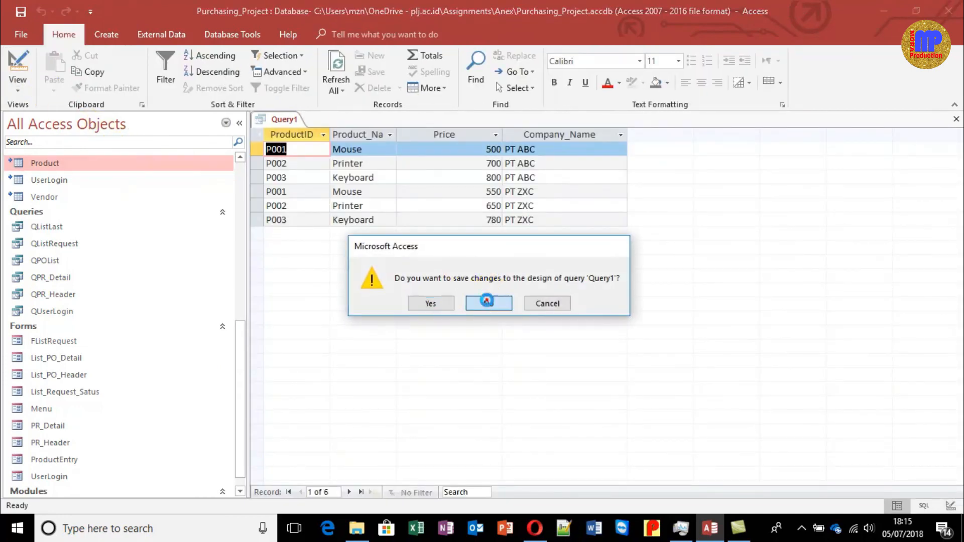
Step: Review the records of the QPOList query, close it, and open it in design view
double_click(54, 262)
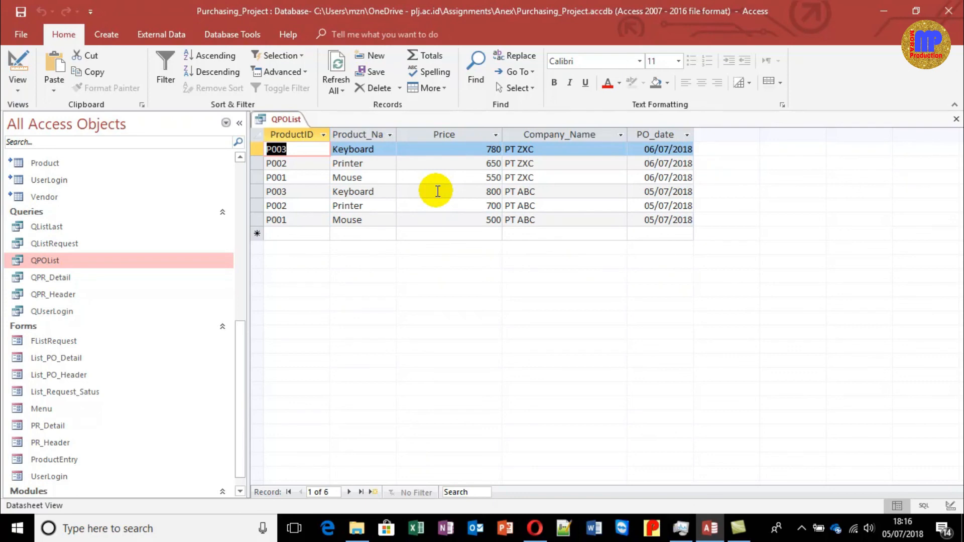
key("ctrl+w")
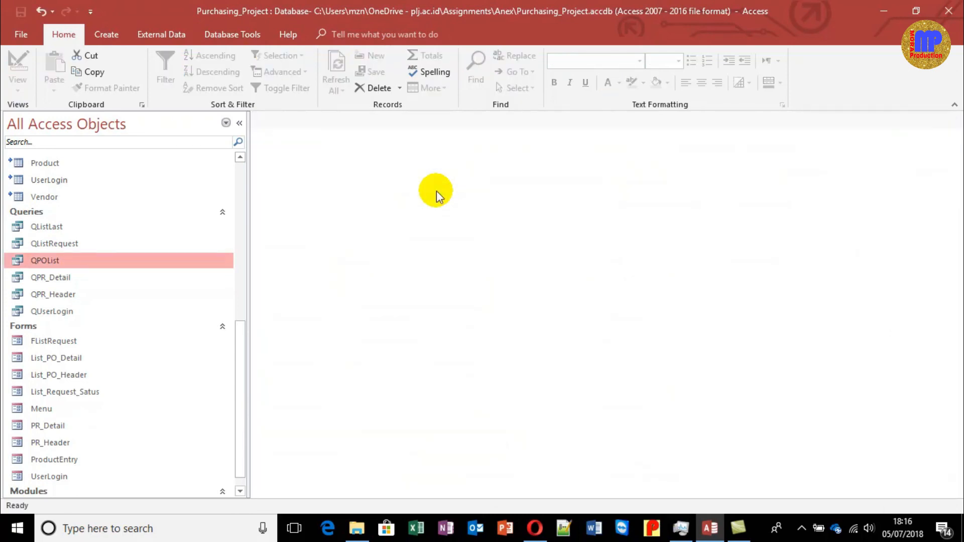
right_click(103, 261)
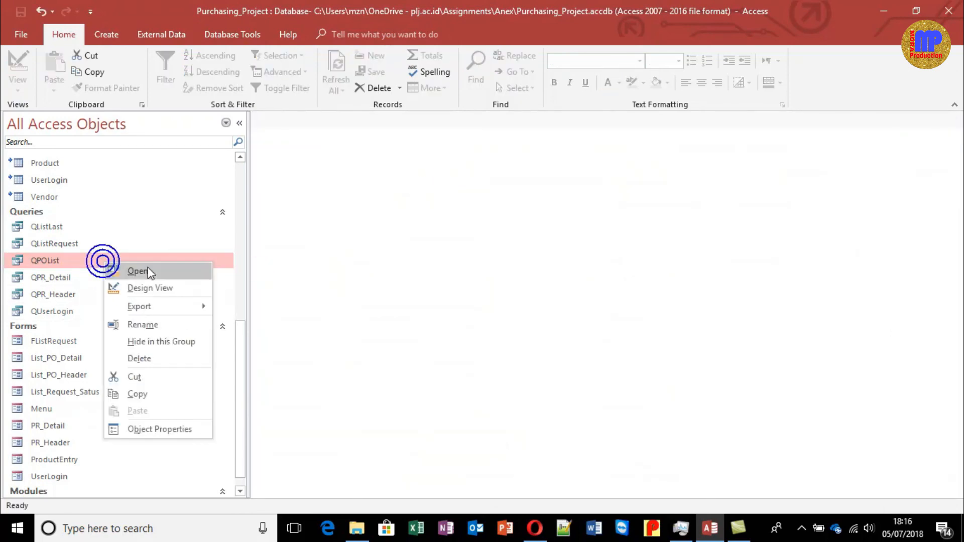
left_click(150, 288)
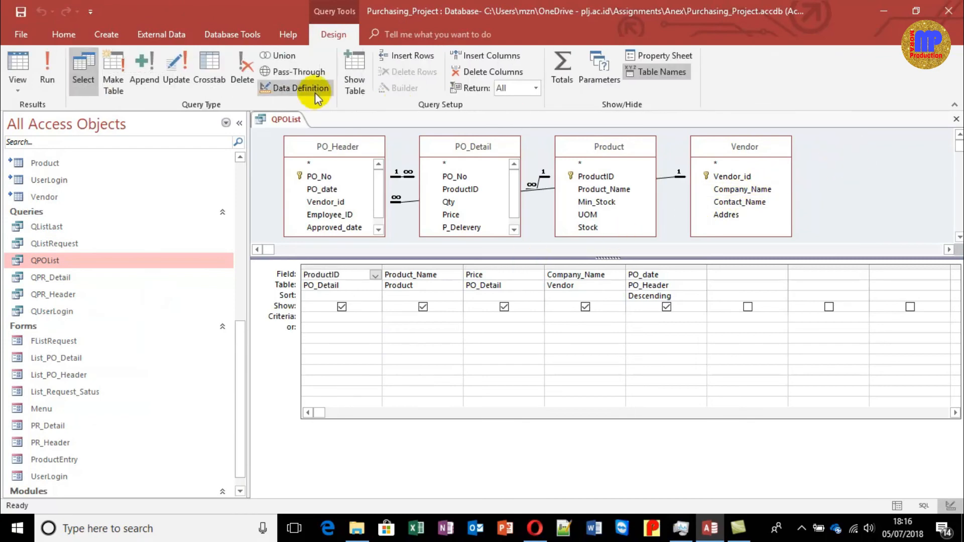
left_click(892, 161)
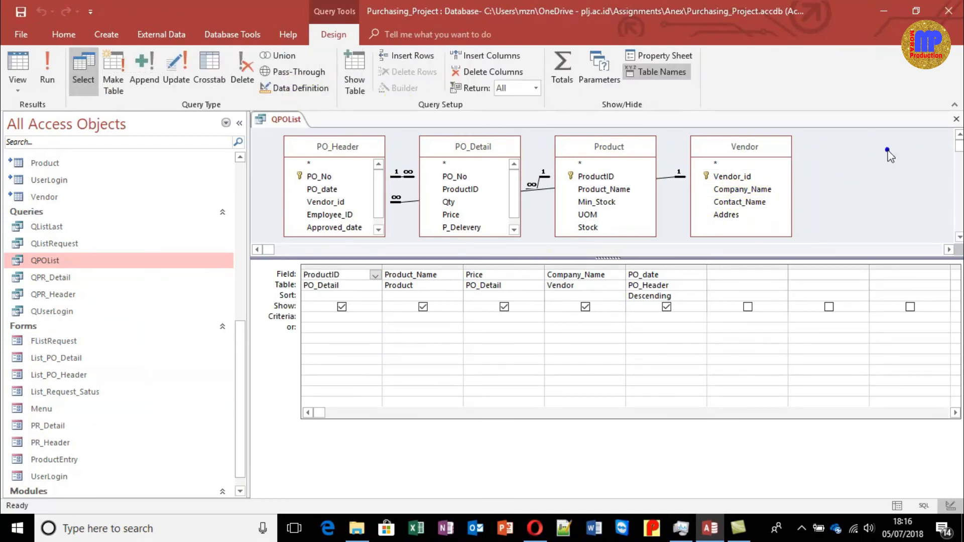
right_click(888, 150)
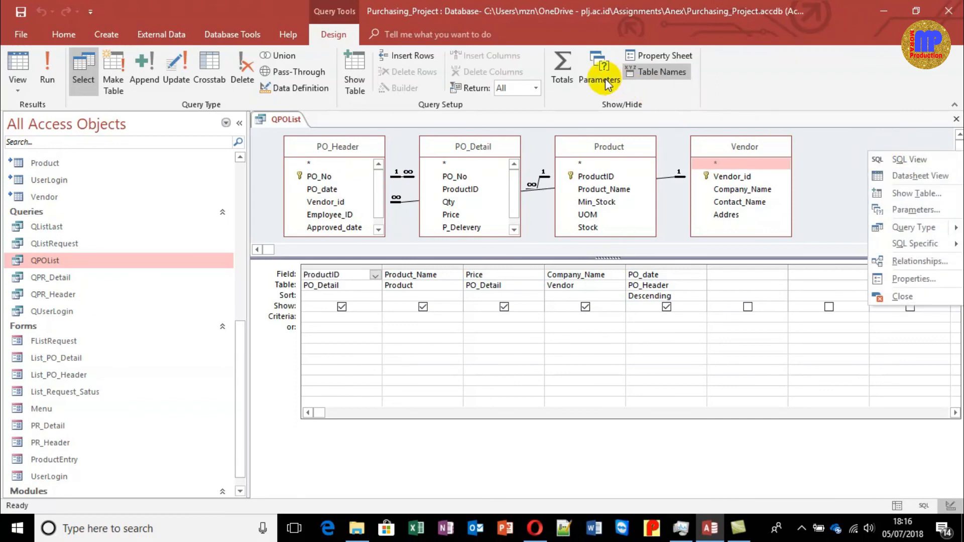
left_click(639, 71)
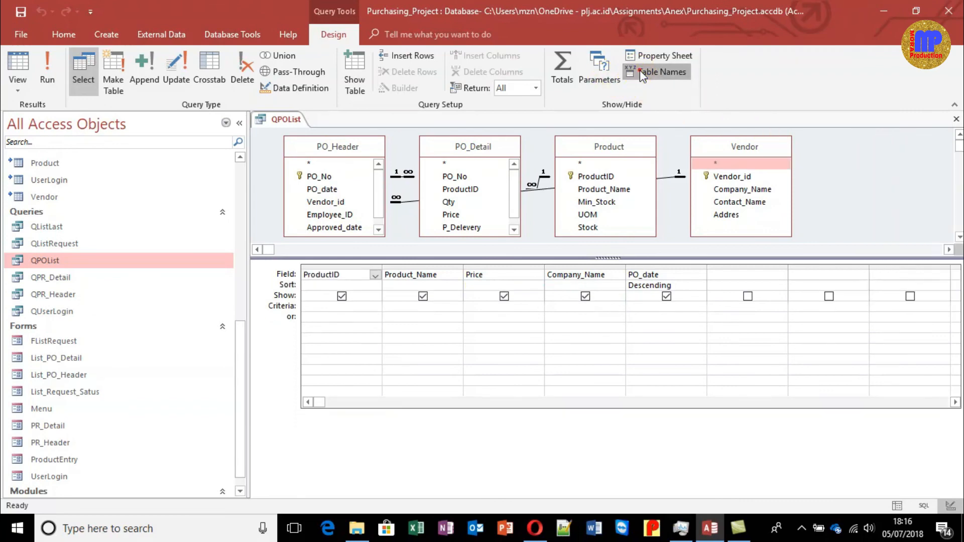
left_click(113, 75)
key("Escape")
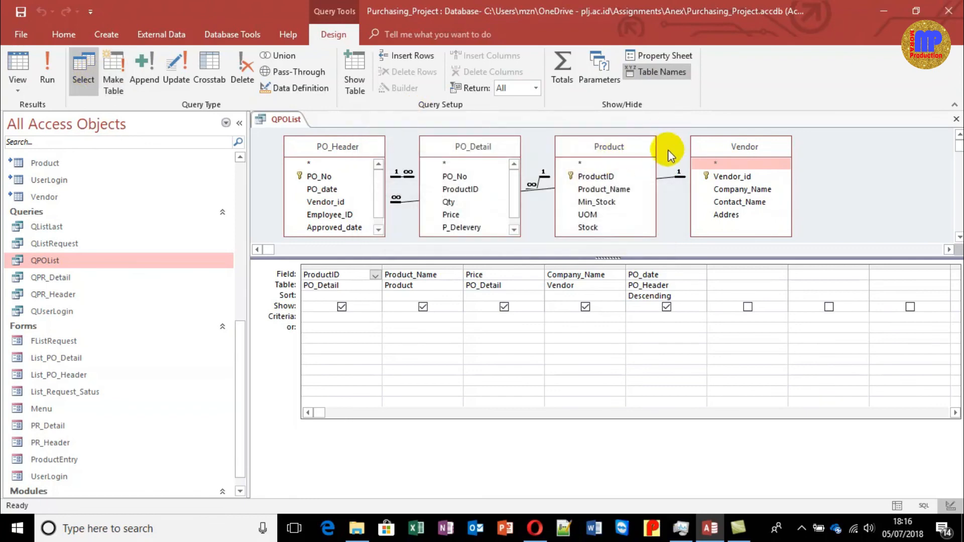
Step: Add the PR_Detail and PR_Header tables to the QPOList query, placing them beyond the Vendor table
left_click(240, 157)
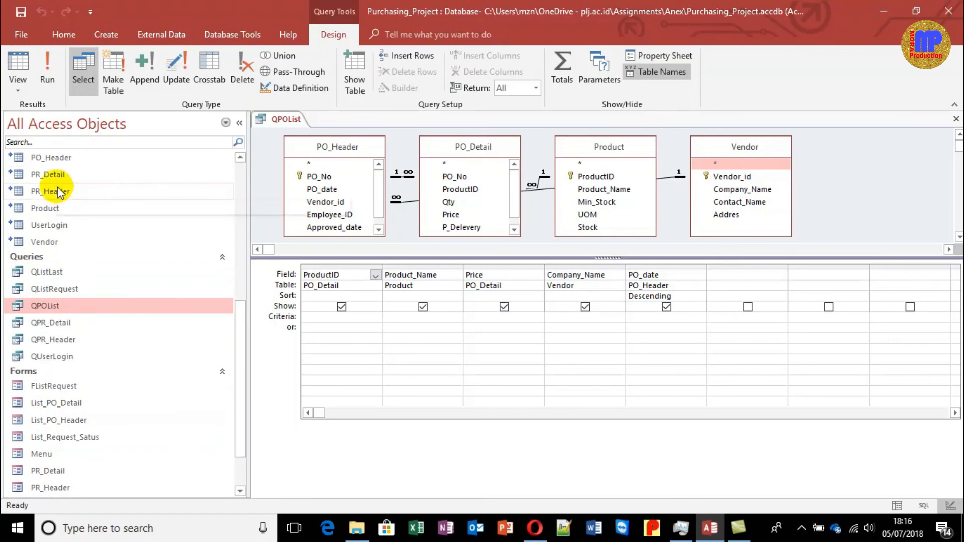
left_click(55, 173)
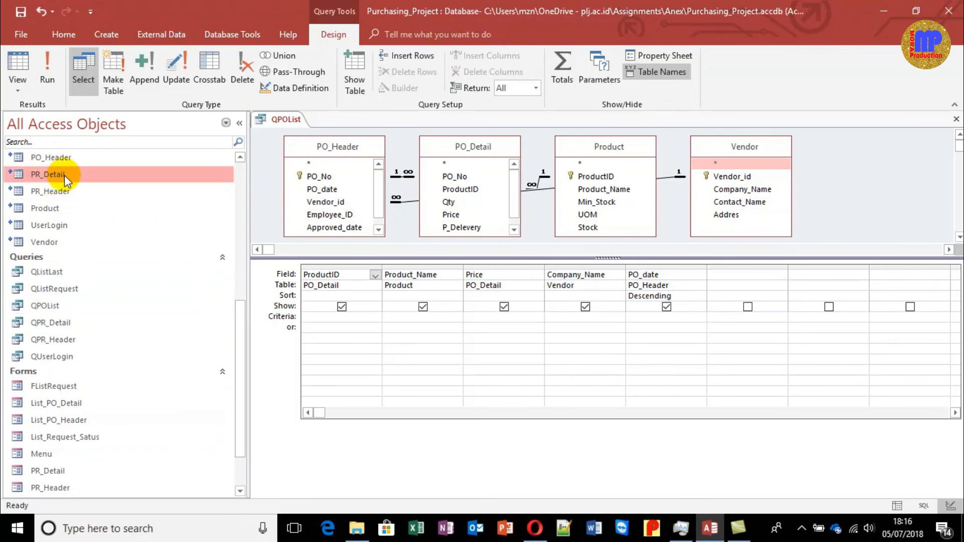
left_click_drag(64, 173, 859, 150)
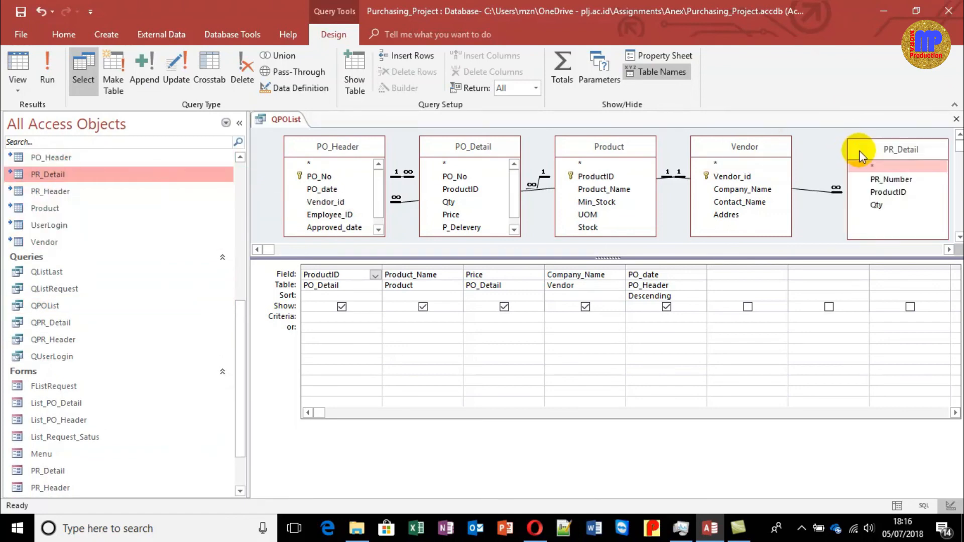
left_click(84, 191)
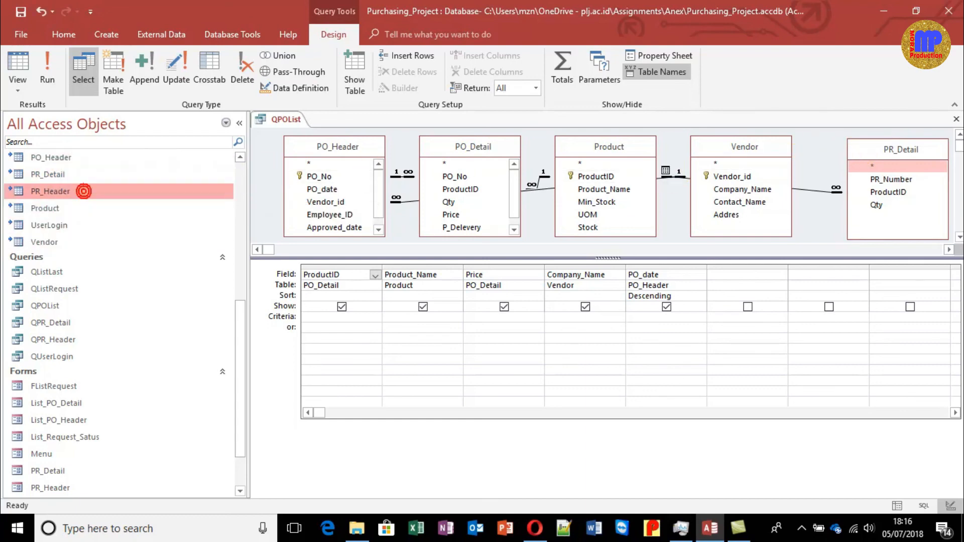
left_click_drag(83, 191, 811, 141)
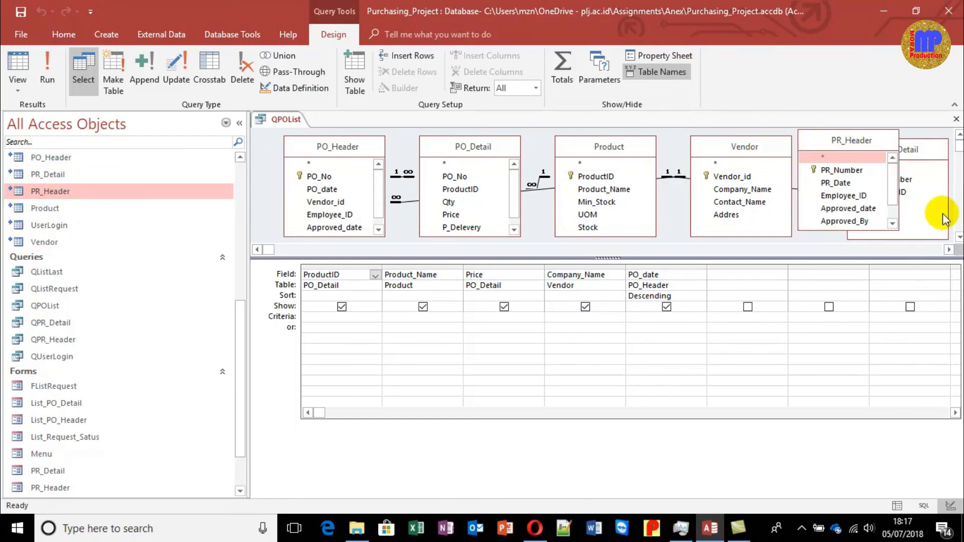
Step: Move the PR_Header table clear of PR_Detail, placing it on the far side of that table in the QPOList design
left_click(955, 412)
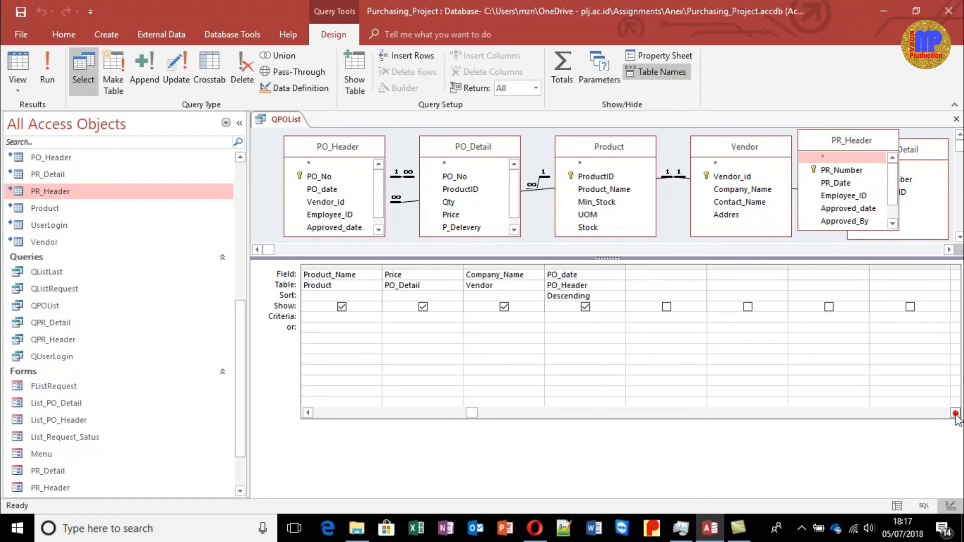
left_click(956, 412)
left_click(949, 250)
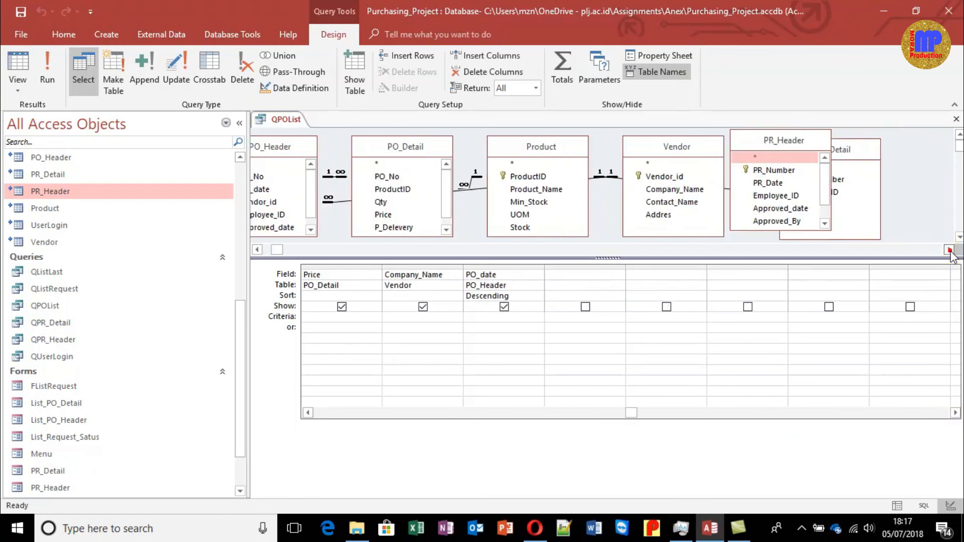
left_click(949, 249)
left_click_drag(641, 140, 855, 139)
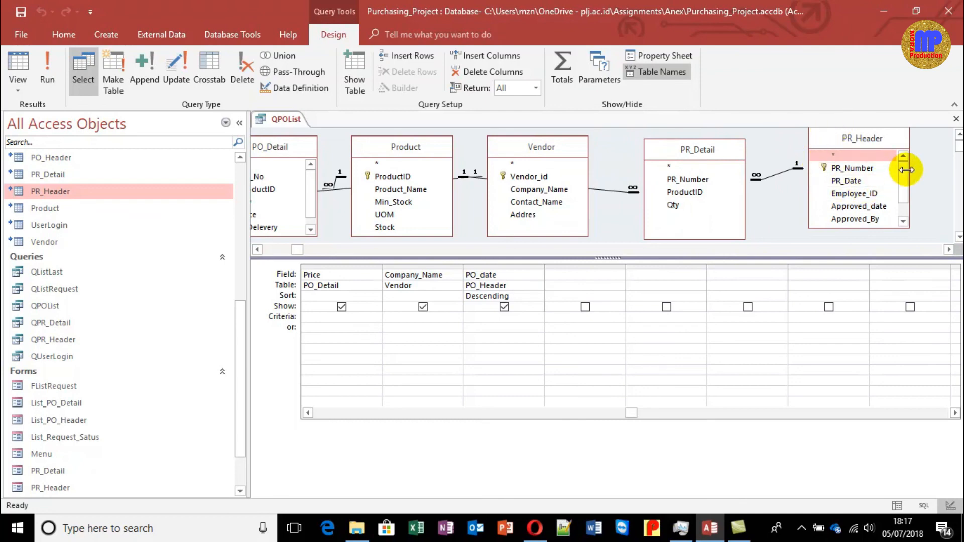
Step: Add PR_Header's Close_date field to the query with the criteria Is Null, and check the resulting records
scroll(900, 178, "down", 1)
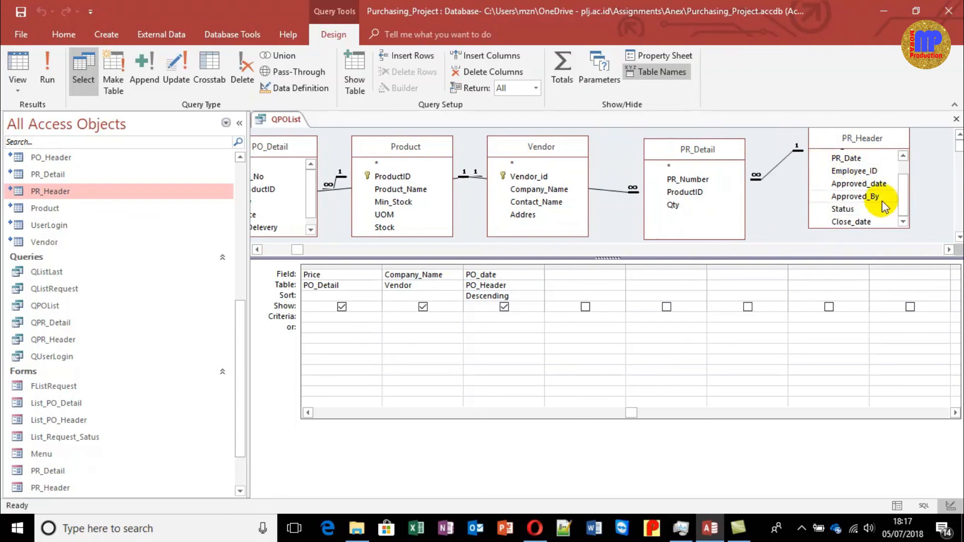
double_click(854, 222)
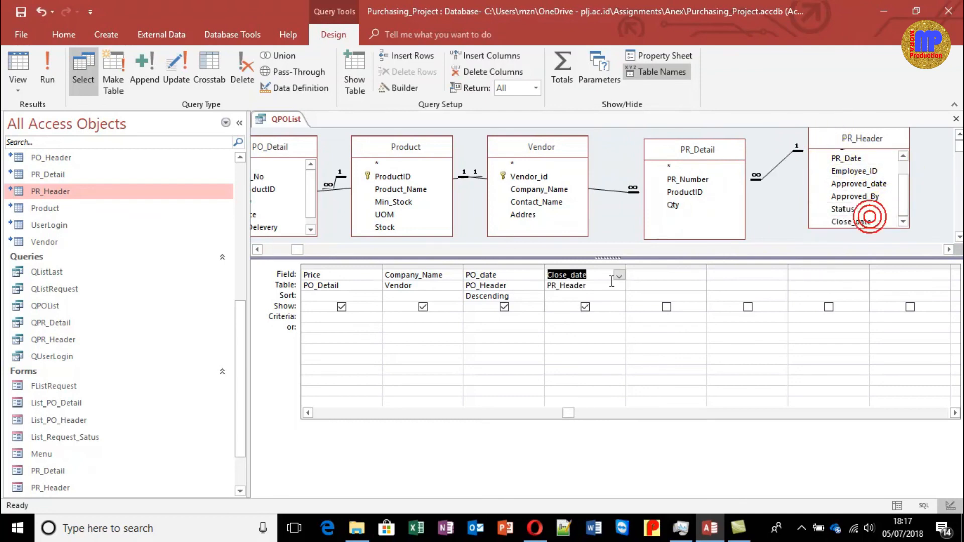
left_click(563, 317)
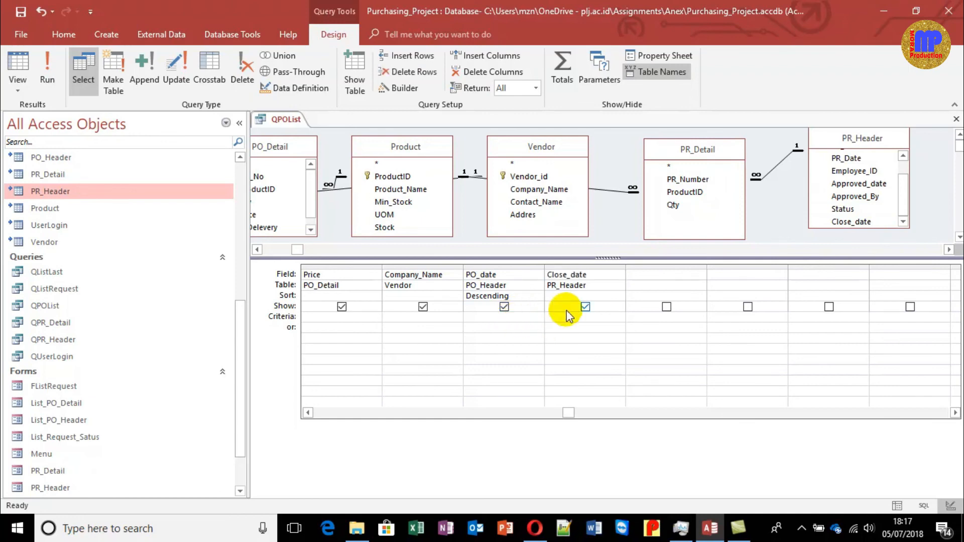
type("Null")
key("Tab")
left_click(18, 68)
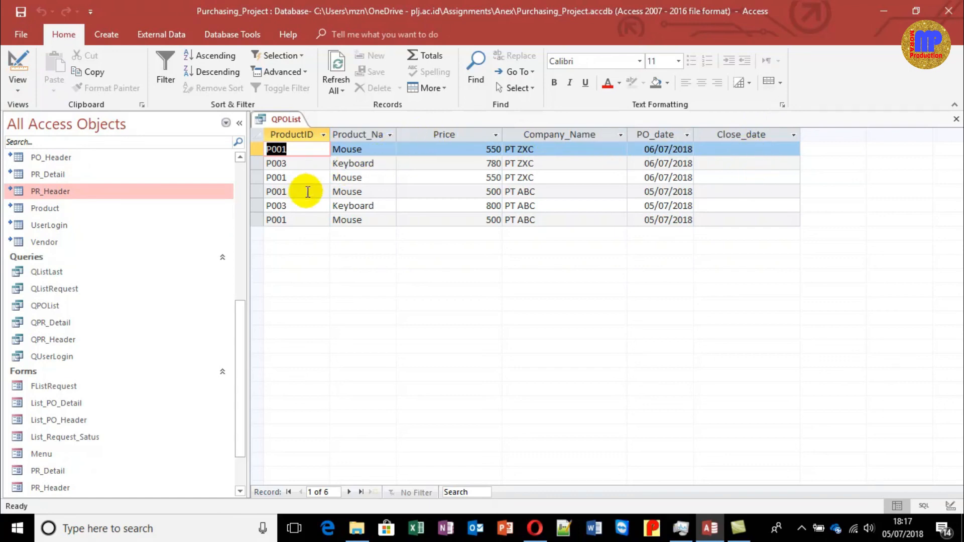
Step: Return to the query design and insert PR_Detail's ProductID field between the PO_Detail ProductID and Product_Name columns
left_click(17, 68)
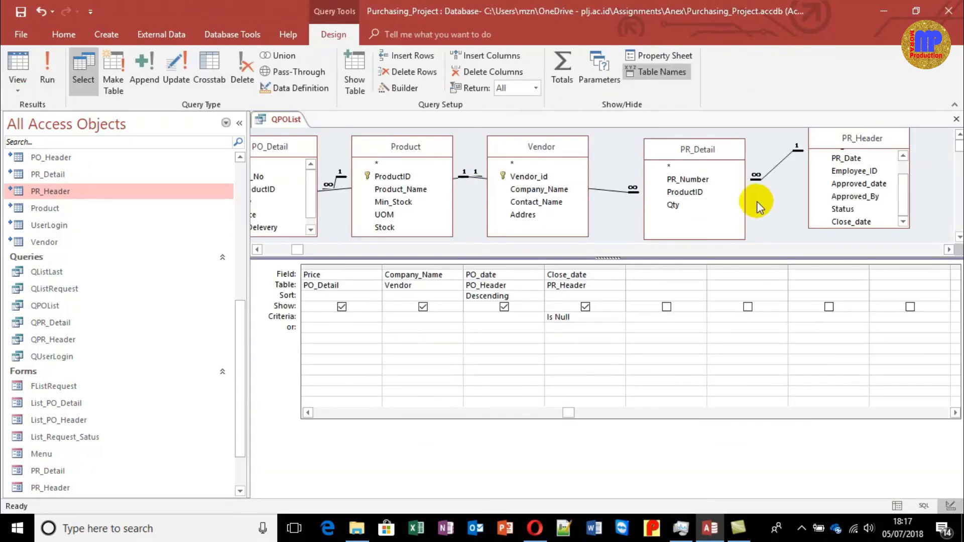
left_click(697, 199)
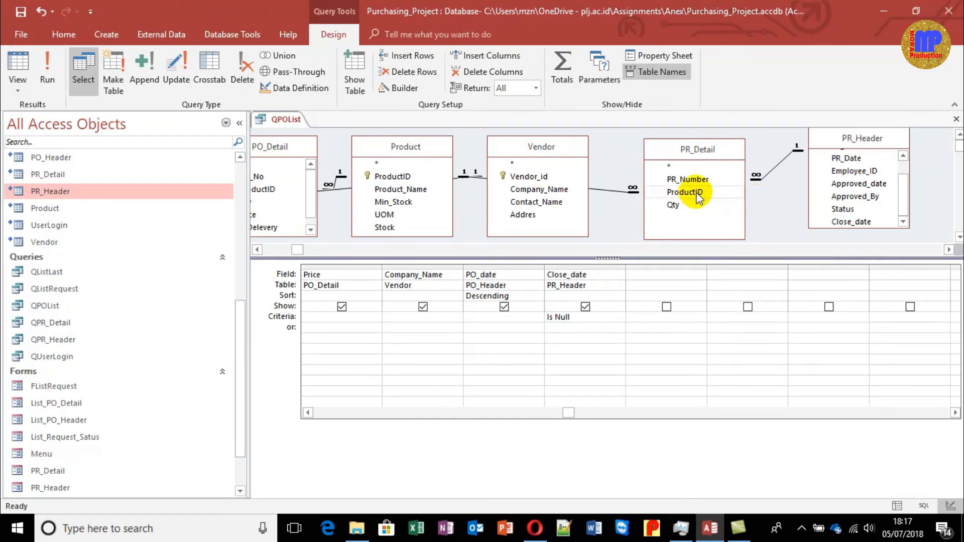
left_click_drag(706, 195, 757, 209)
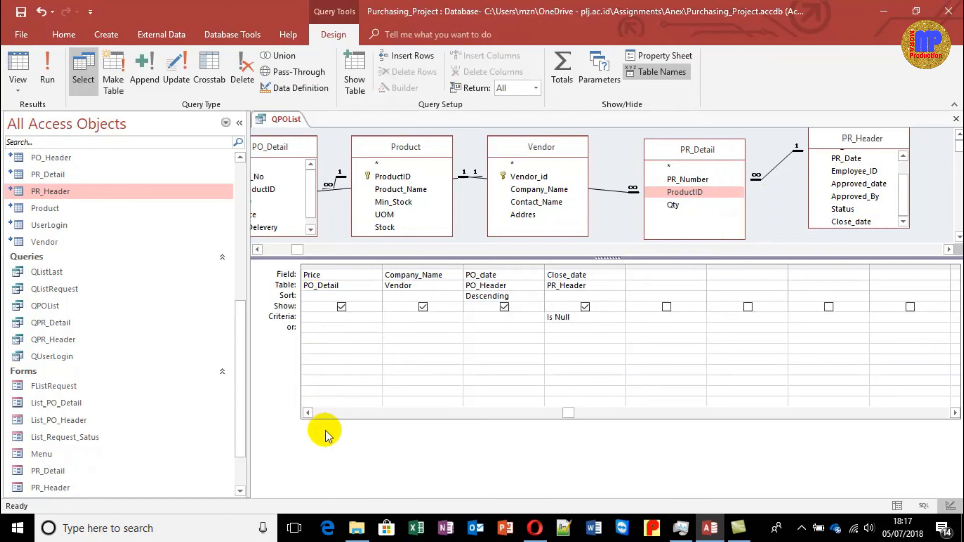
left_click(324, 412)
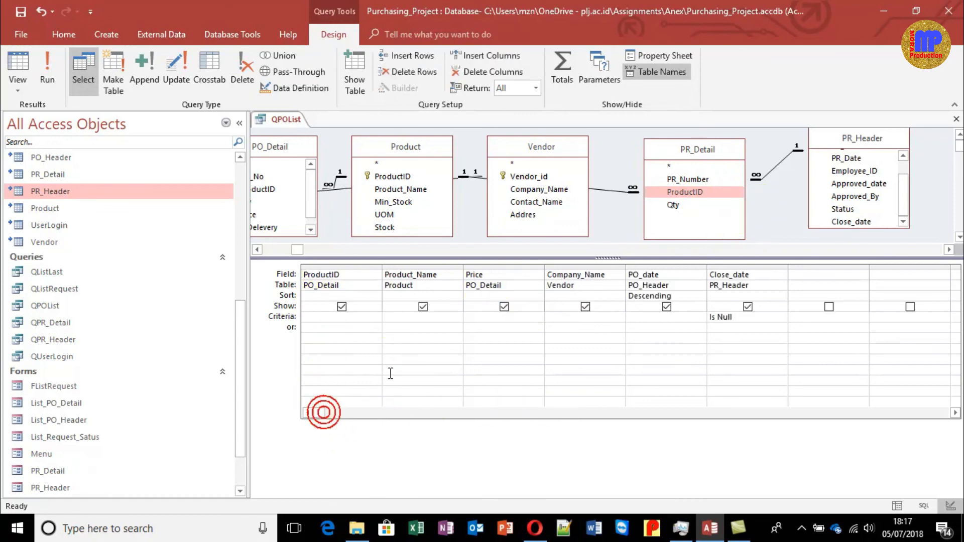
left_click_drag(685, 192, 409, 275)
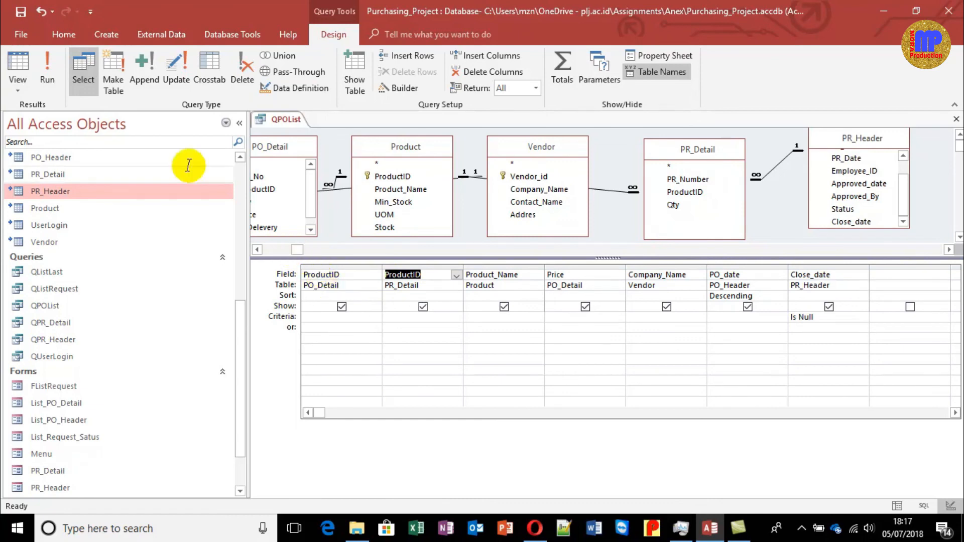
Step: Check the query's product IDs against the records of the Product table, and close that table
left_click(18, 63)
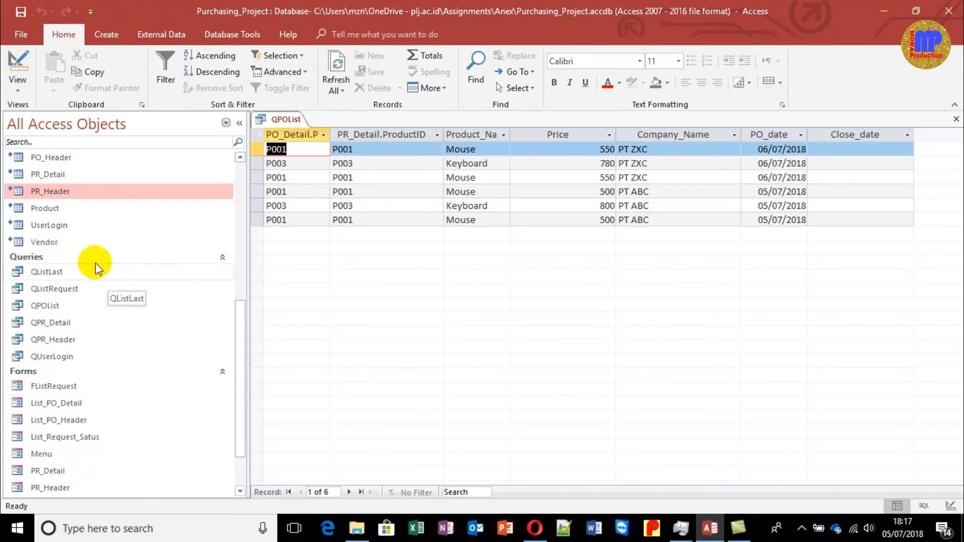
double_click(45, 208)
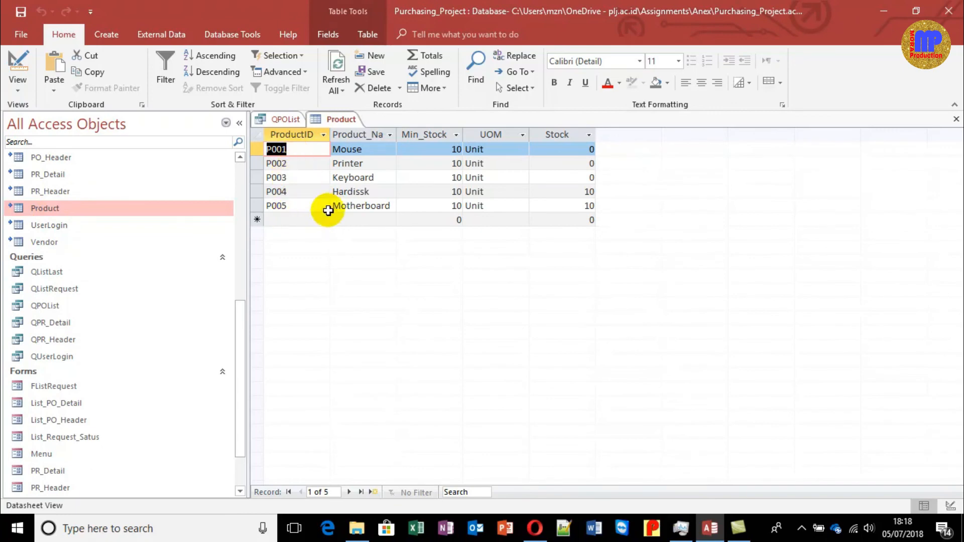
key("ctrl+w")
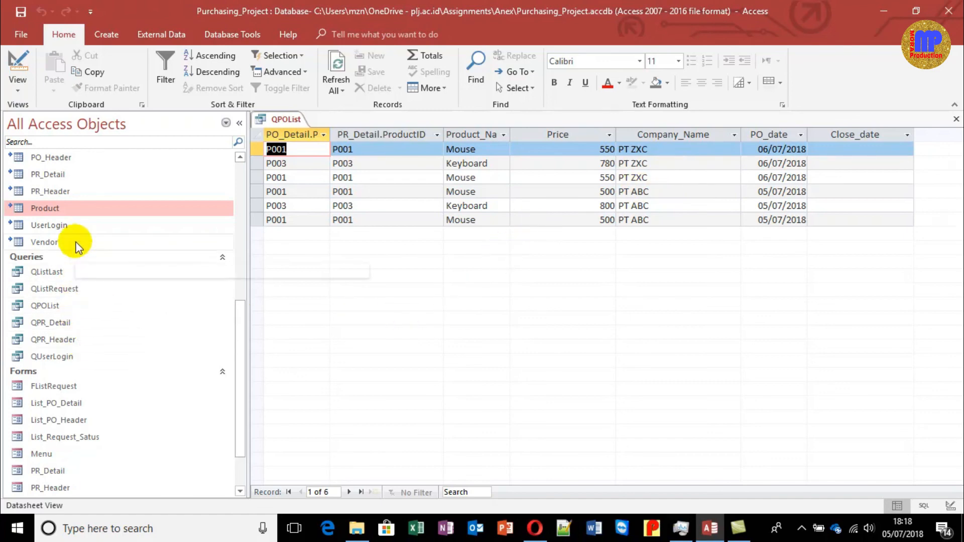
Step: Set the Close_date of request PR001 to 10/07/2018 in the PR_Header table and close the table
double_click(67, 193)
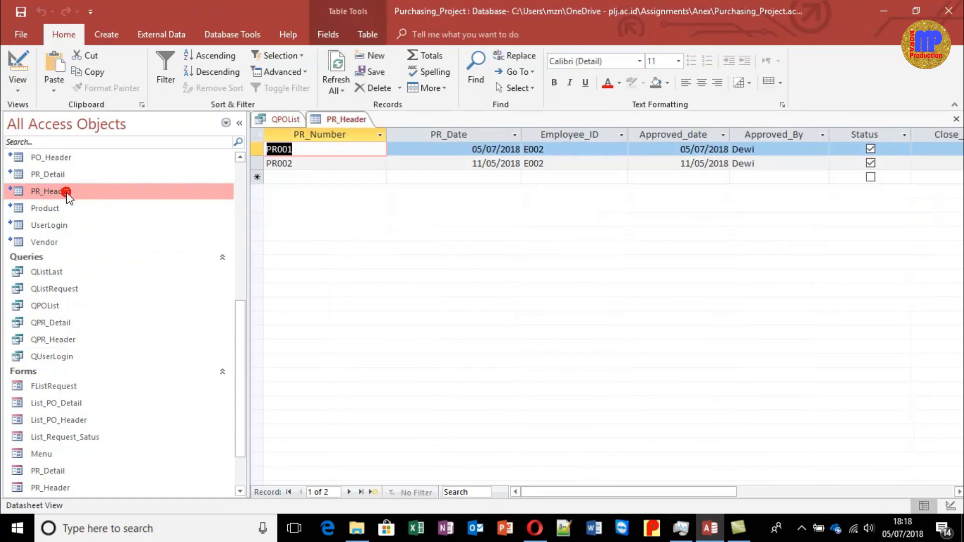
left_click_drag(698, 492, 757, 465)
left_click(701, 151)
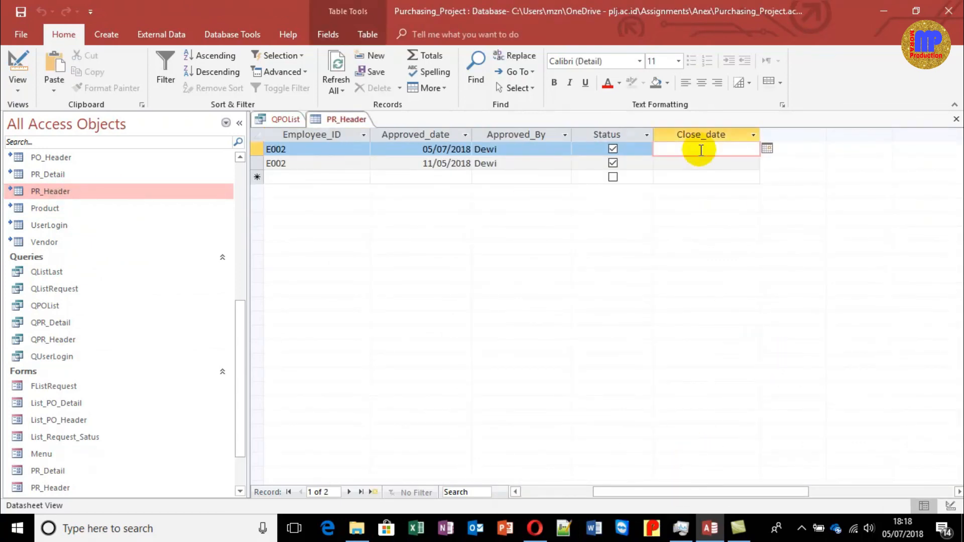
type("10 7 18")
key("Down")
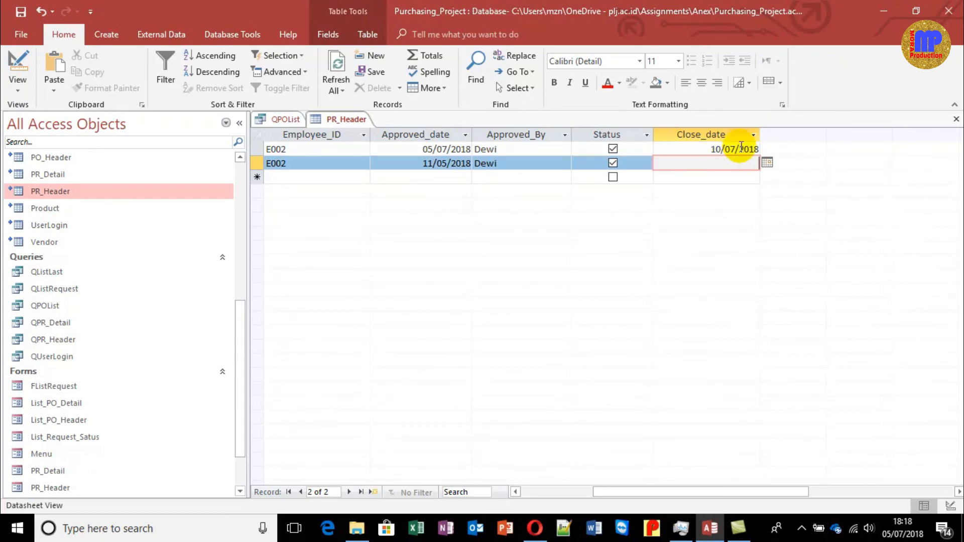
key("ctrl+w")
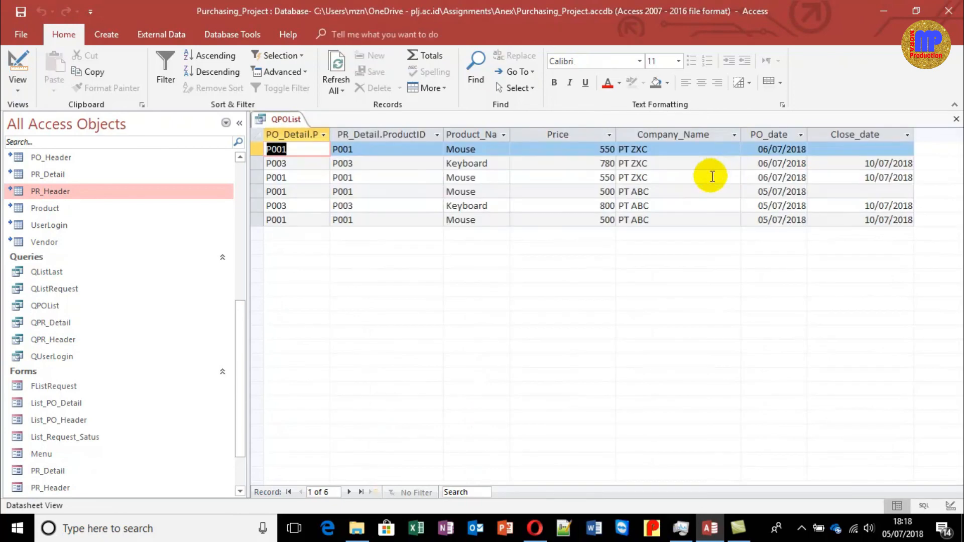
Step: Close the QPOList query with its design changes saved, and reopen it to rerun the Close_date filter
key("ctrl+w")
left_click(430, 304)
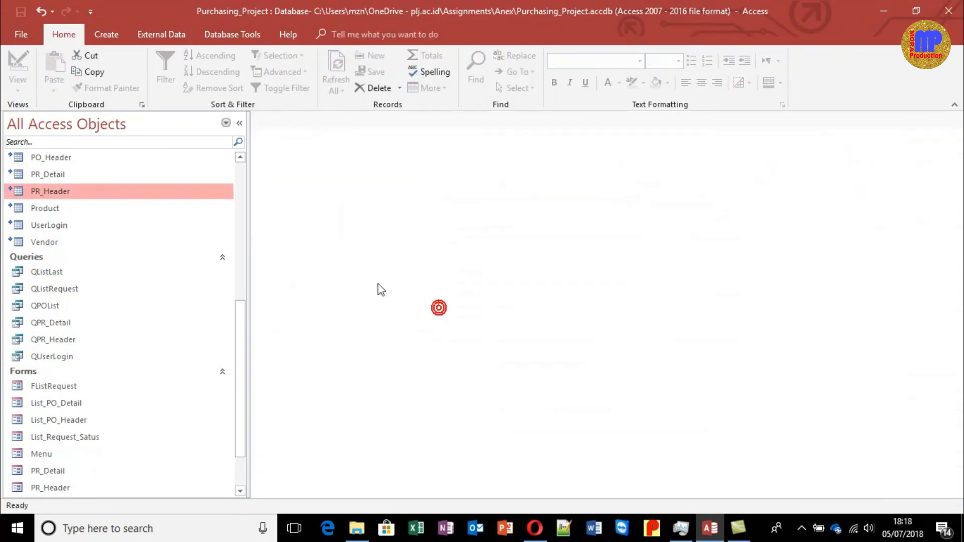
double_click(59, 309)
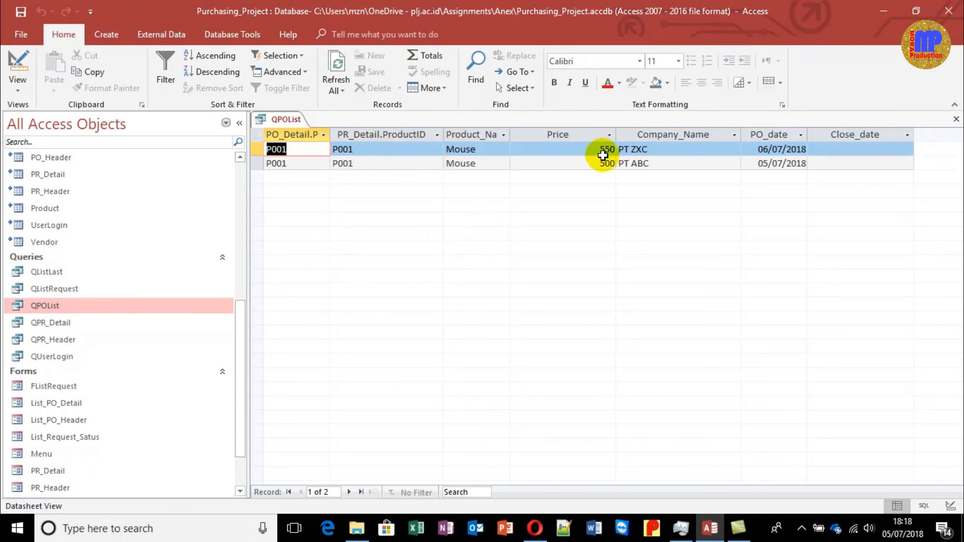
Step: Review the filtered QPOList records and close the query
left_click(18, 87)
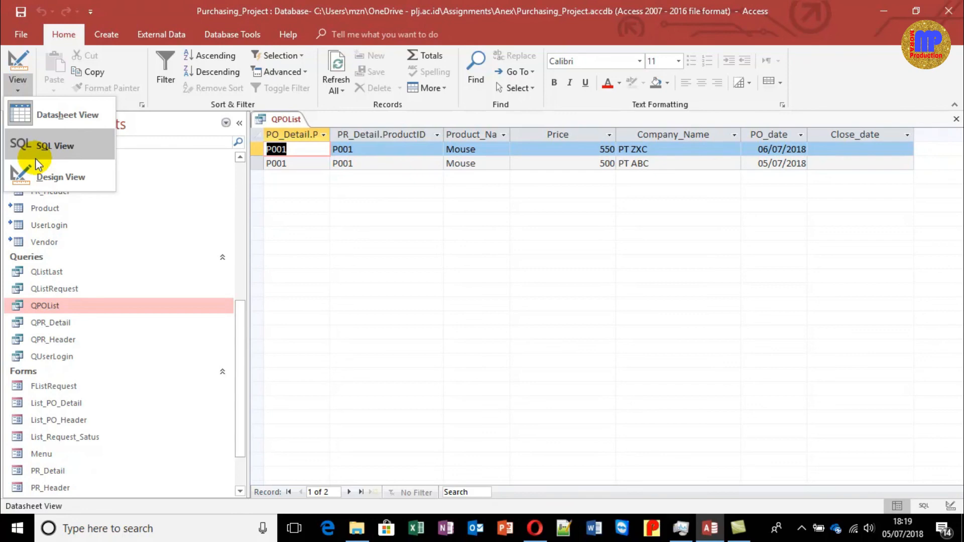
left_click(364, 154)
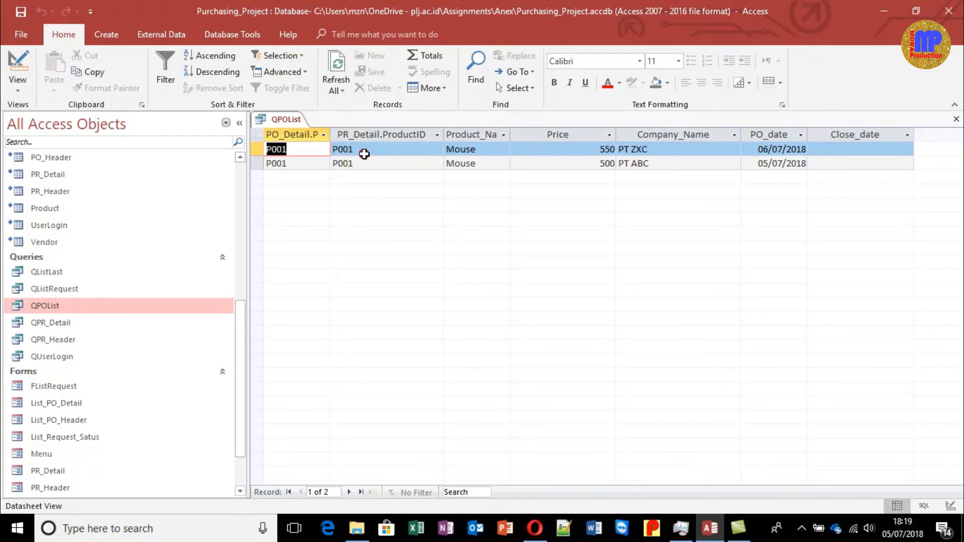
key("ctrl+w")
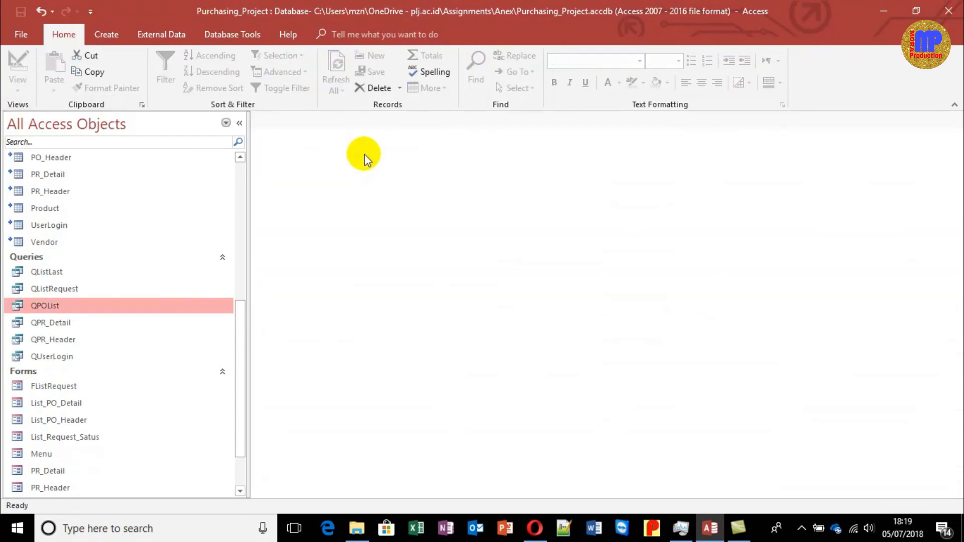